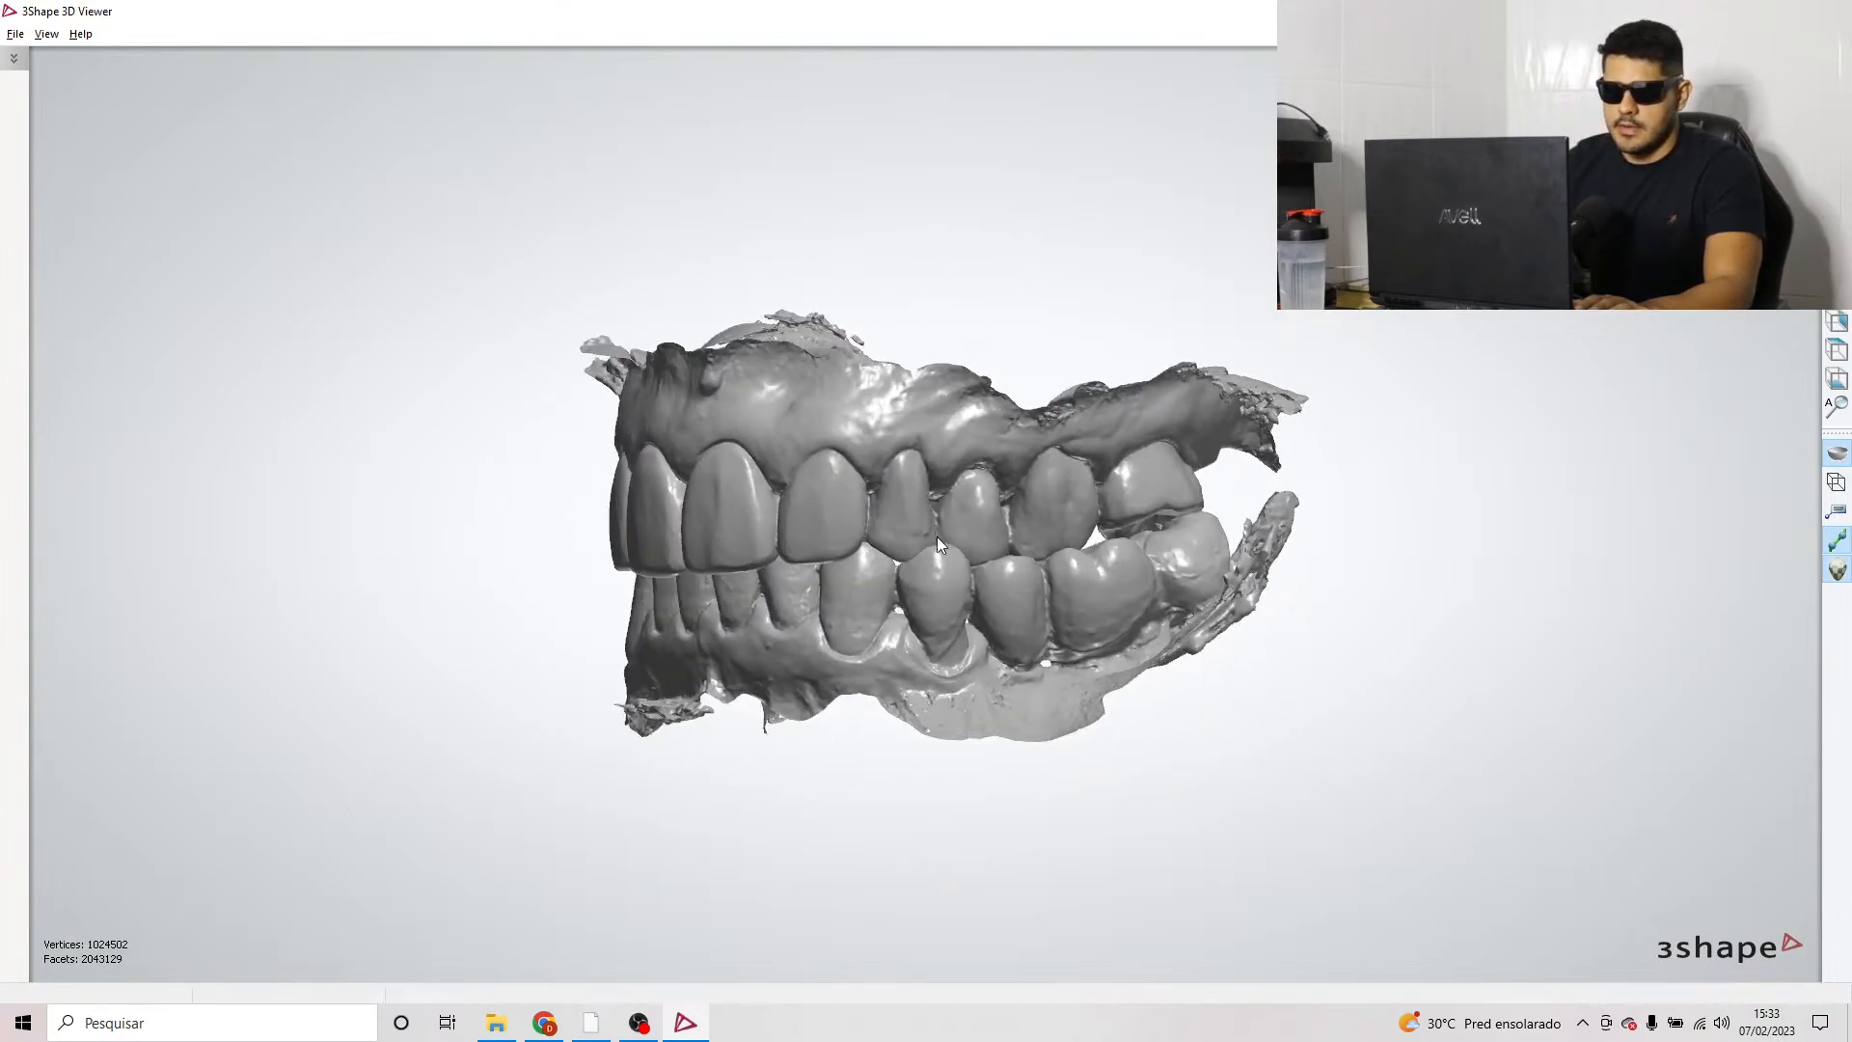
Step: Inspect the occlusion of the upper and lower jaw scans from both sides of the arches
{"action": "scroll", "coordinate": [936, 536], "scroll_direction": "up", "scroll_amount": 5}
{"action": "scroll", "coordinate": [981, 604], "scroll_direction": "down", "scroll_amount": 2}
{"action": "right_click_drag", "start_coordinate": [994, 616], "coordinate": [936, 588]}
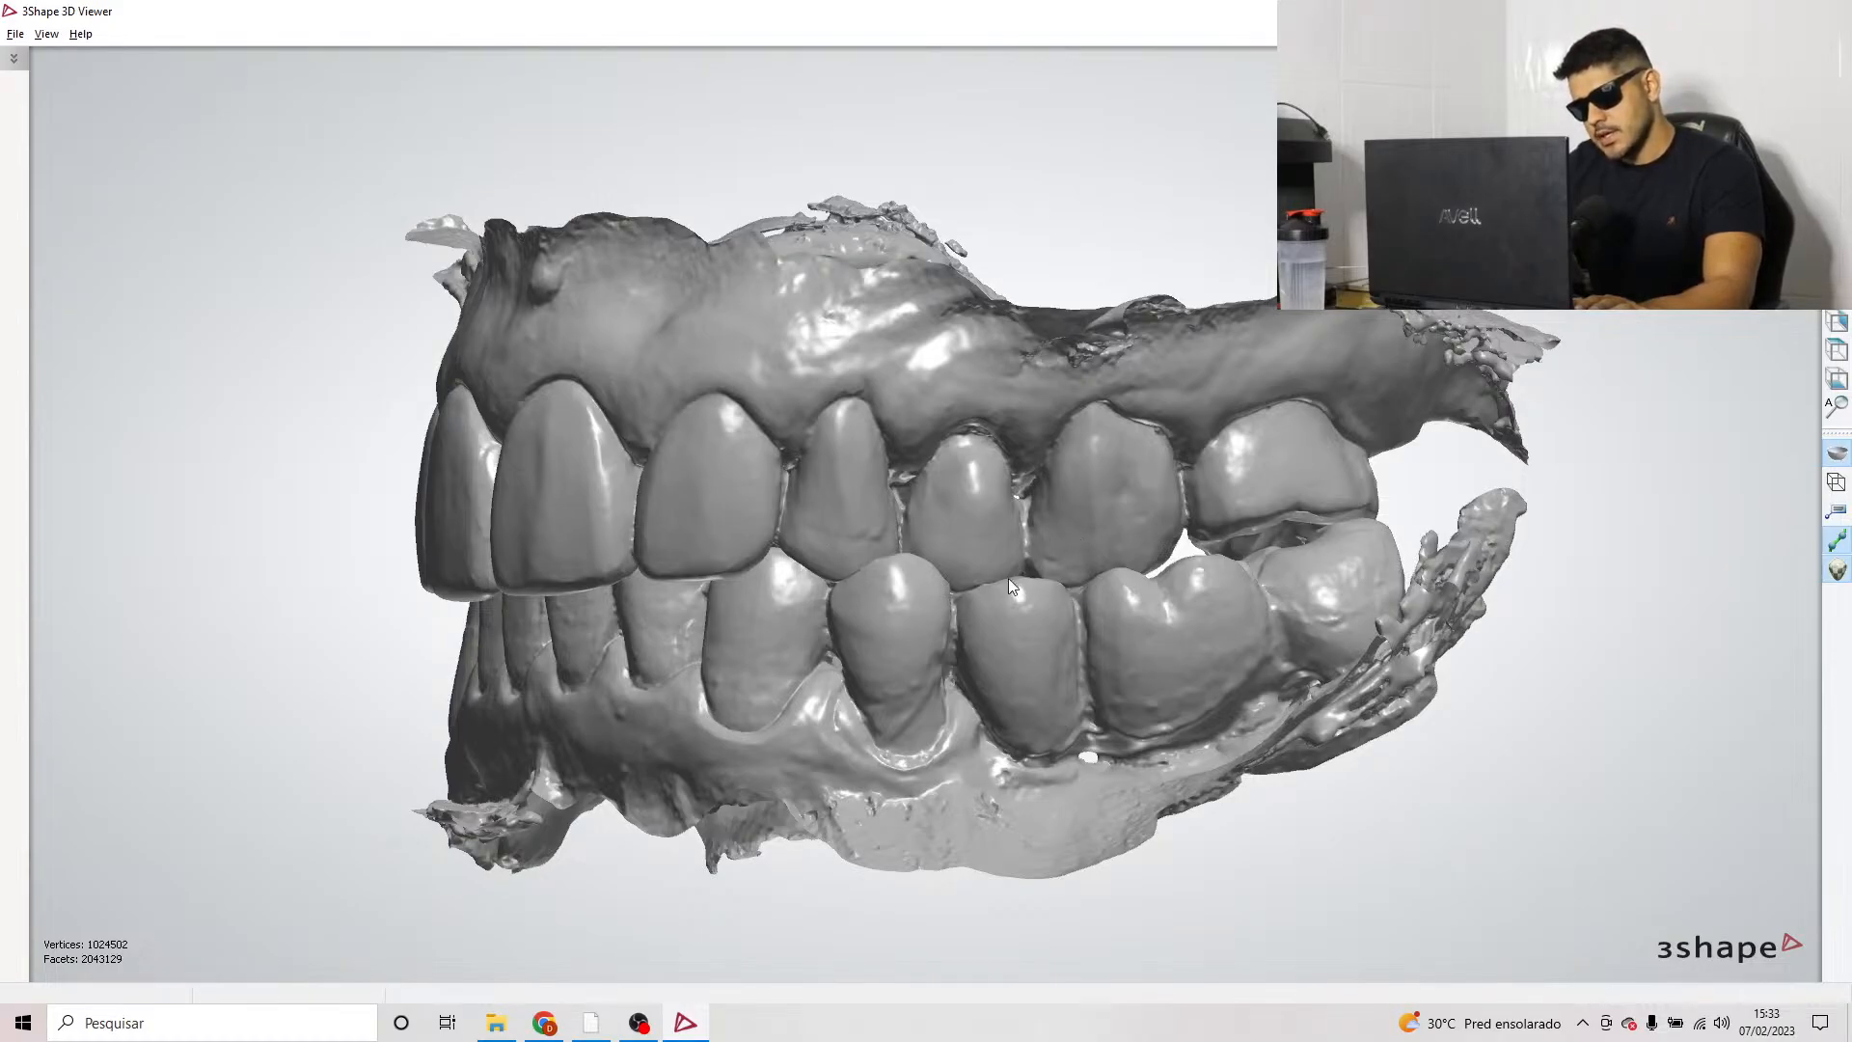
{"action": "scroll", "coordinate": [993, 596], "scroll_direction": "down", "scroll_amount": 3}
{"action": "right_click_drag", "start_coordinate": [999, 638], "coordinate": [885, 668]}
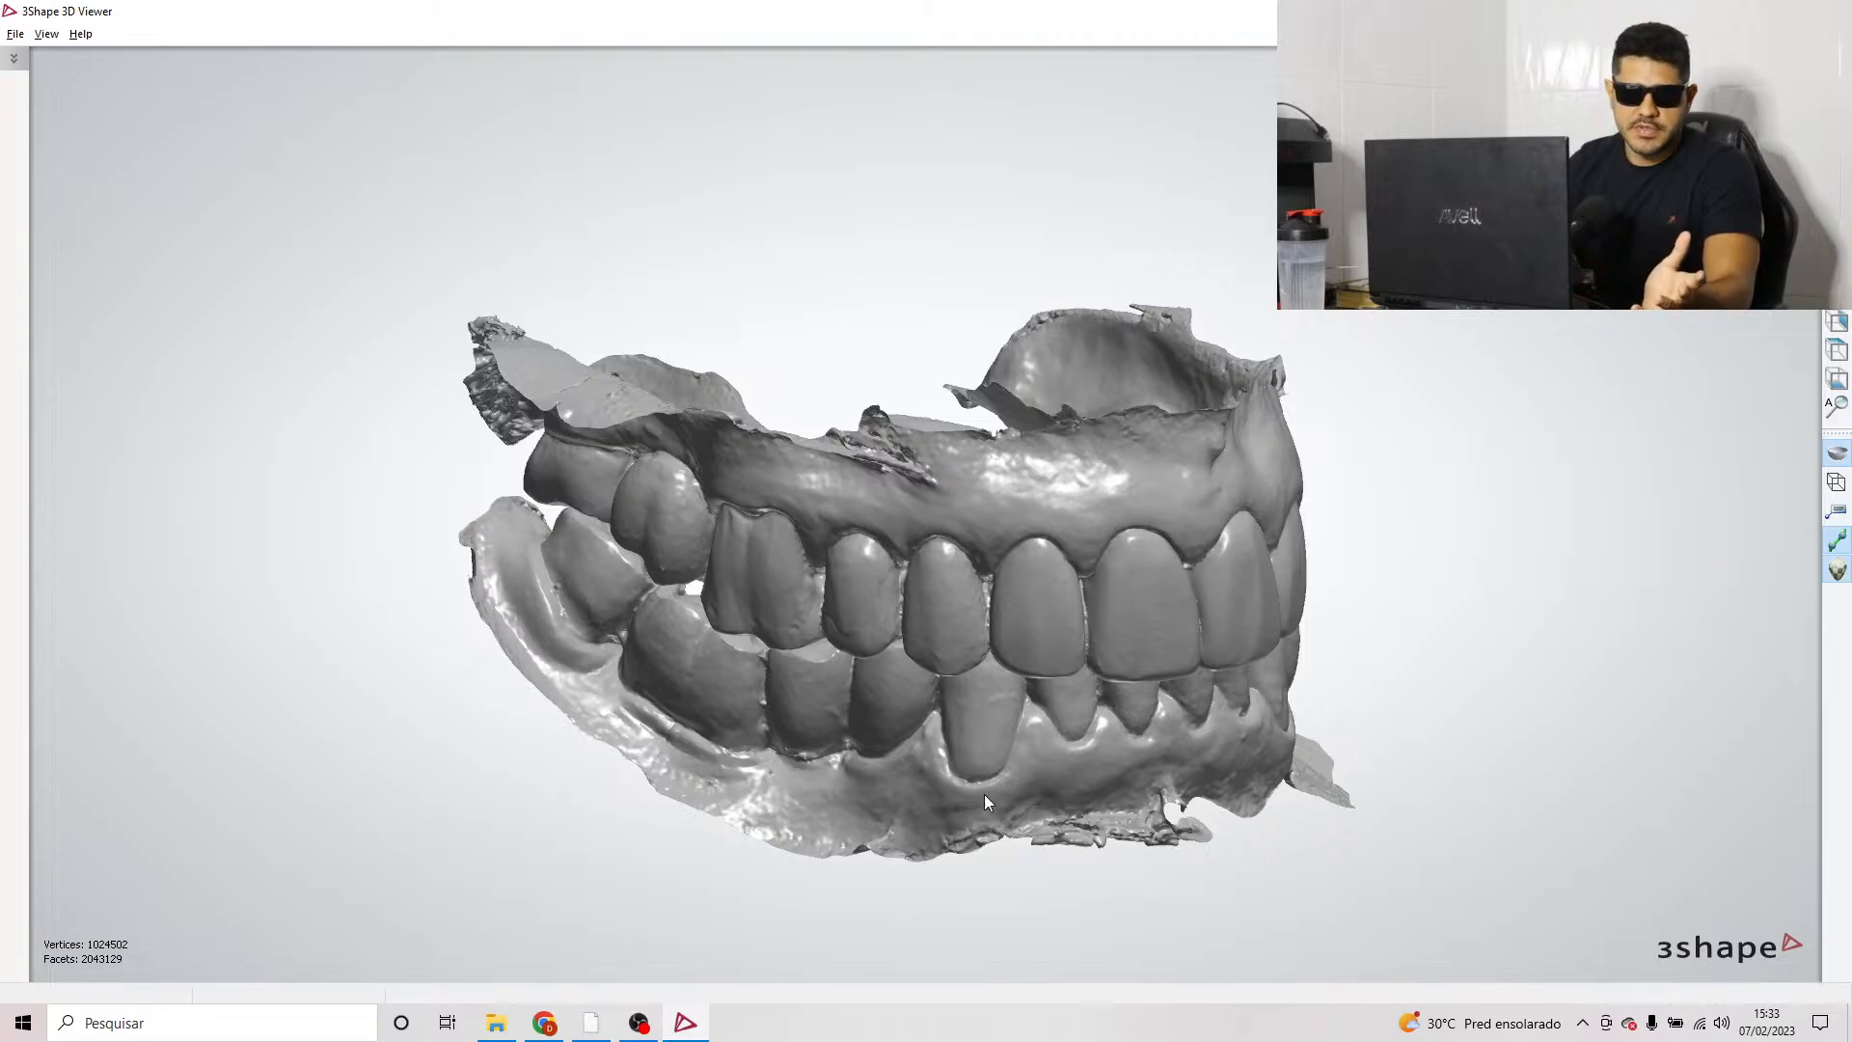
{"action": "right_click_drag", "start_coordinate": [901, 698], "coordinate": [883, 606]}
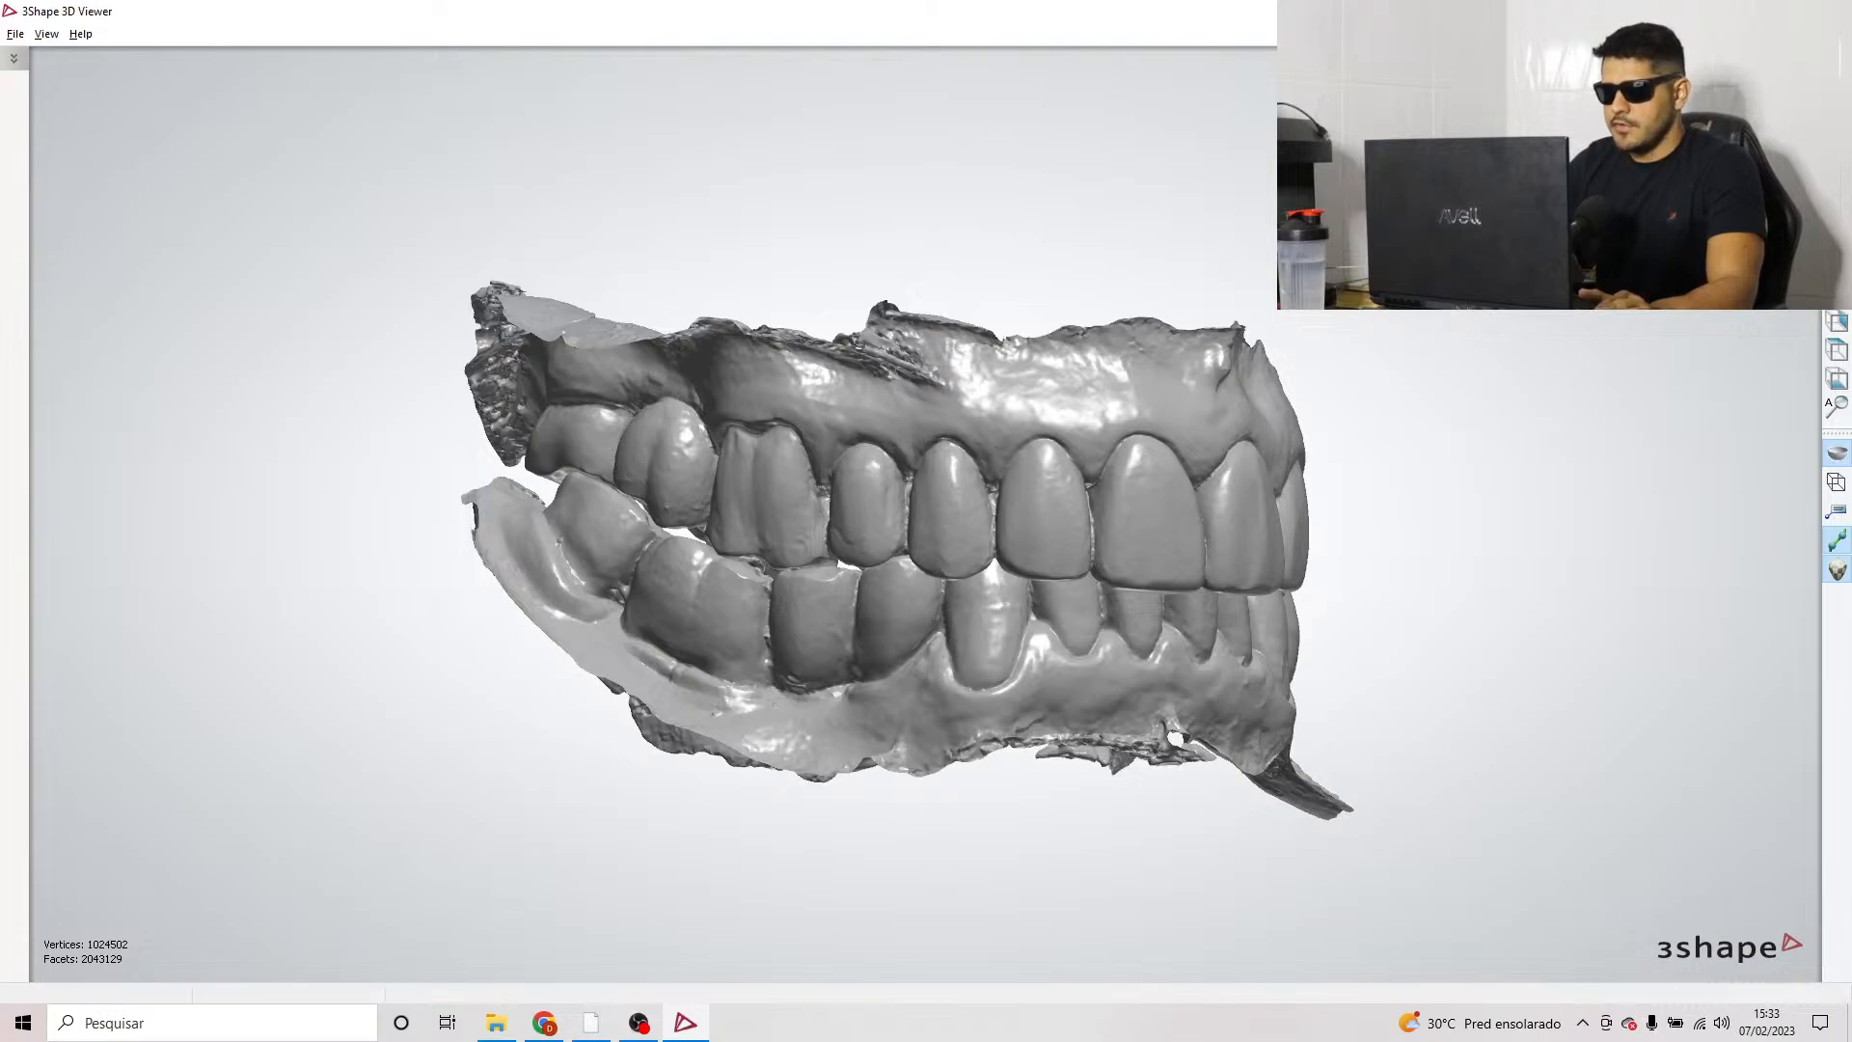
Step: Put the viewer aside and switch to exocad DentalDB to start DentalCAD for the bruxism splint project
{"action": "left_click", "coordinate": [1718, 11]}
{"action": "left_click", "coordinate": [1042, 145]}
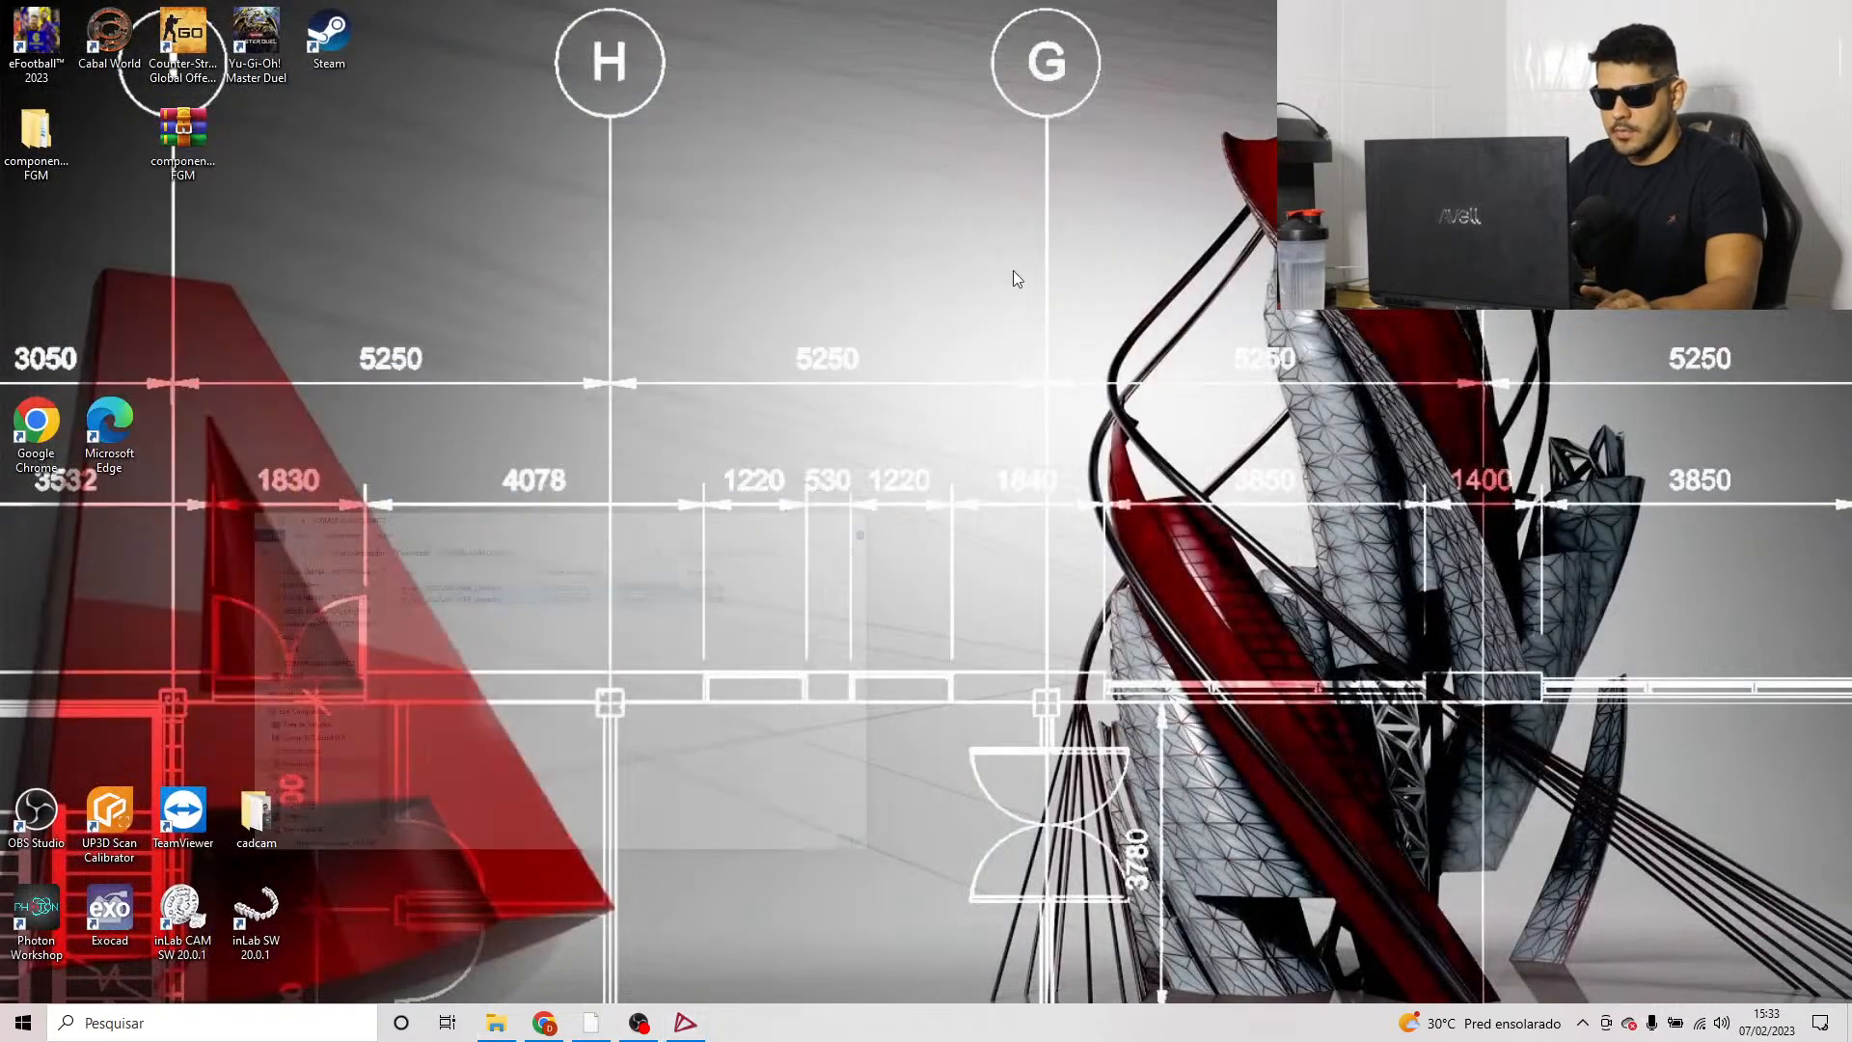
{"action": "left_click", "coordinate": [604, 1028]}
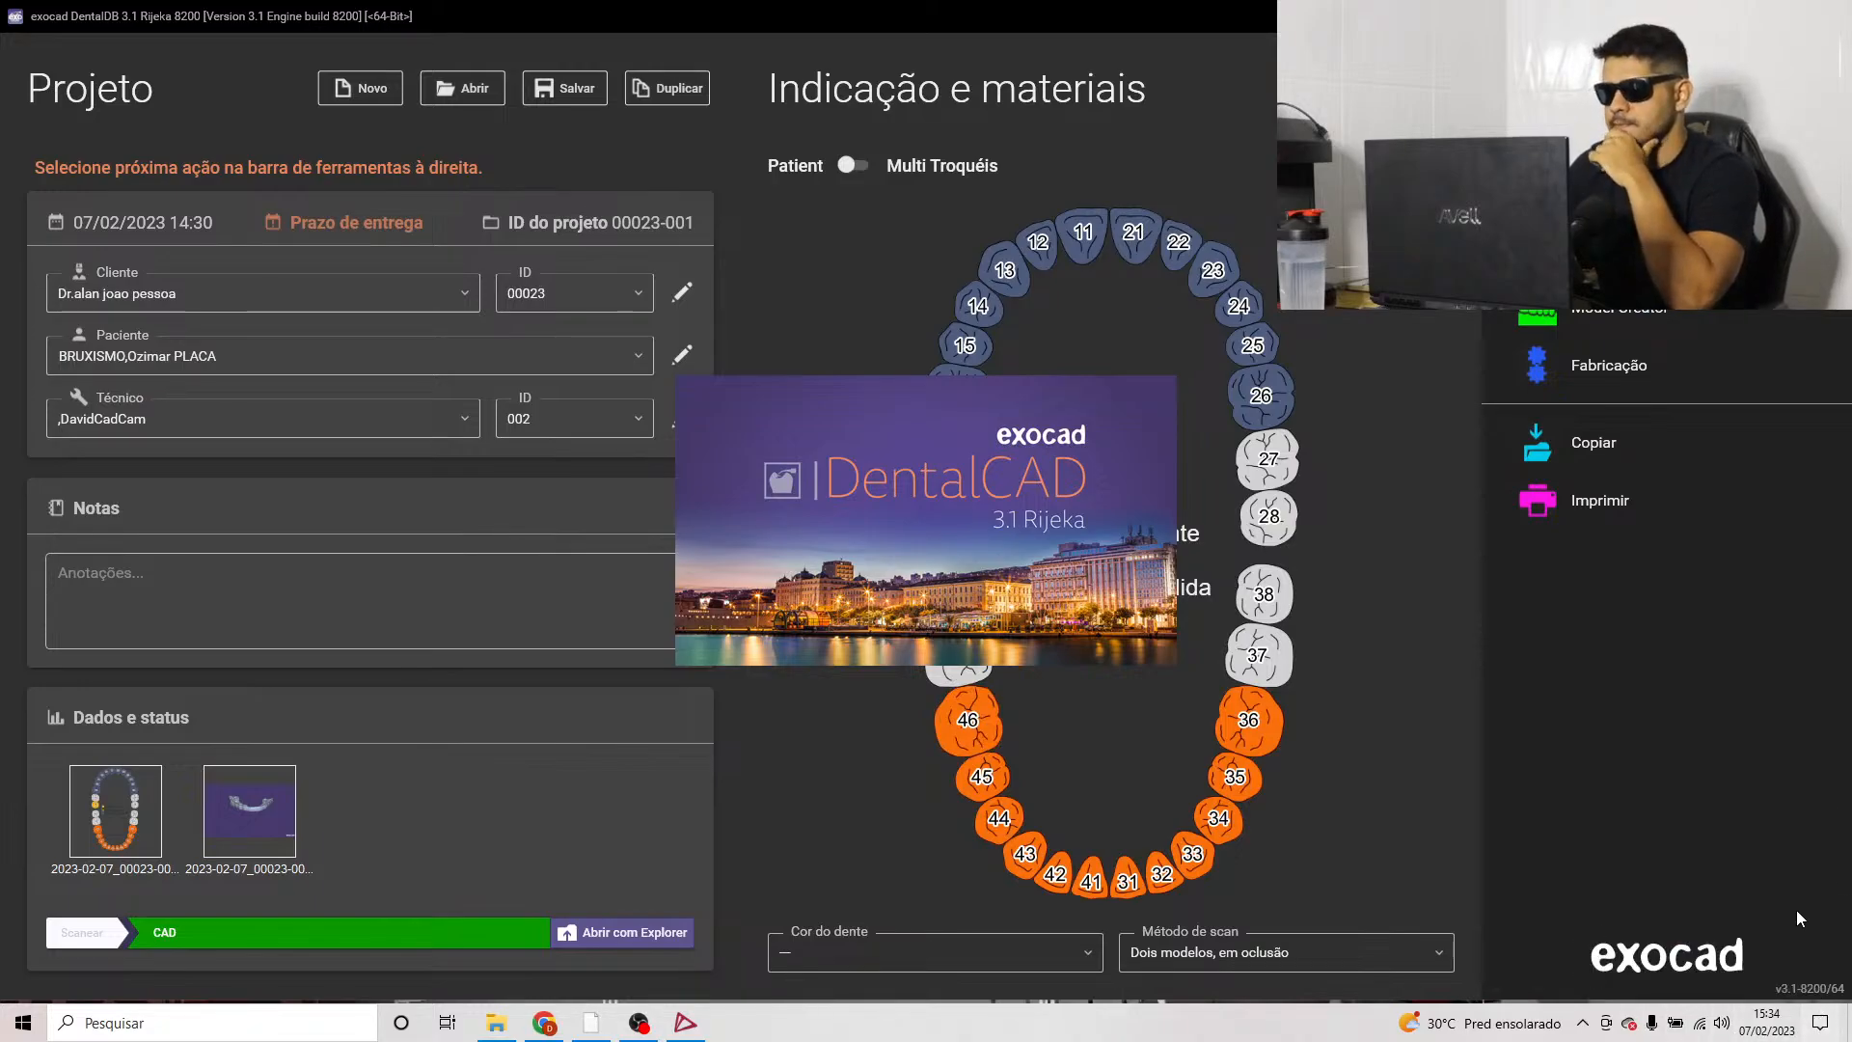
{"action": "left_click", "coordinate": [1821, 1022]}
{"action": "left_click", "coordinate": [1782, 914]}
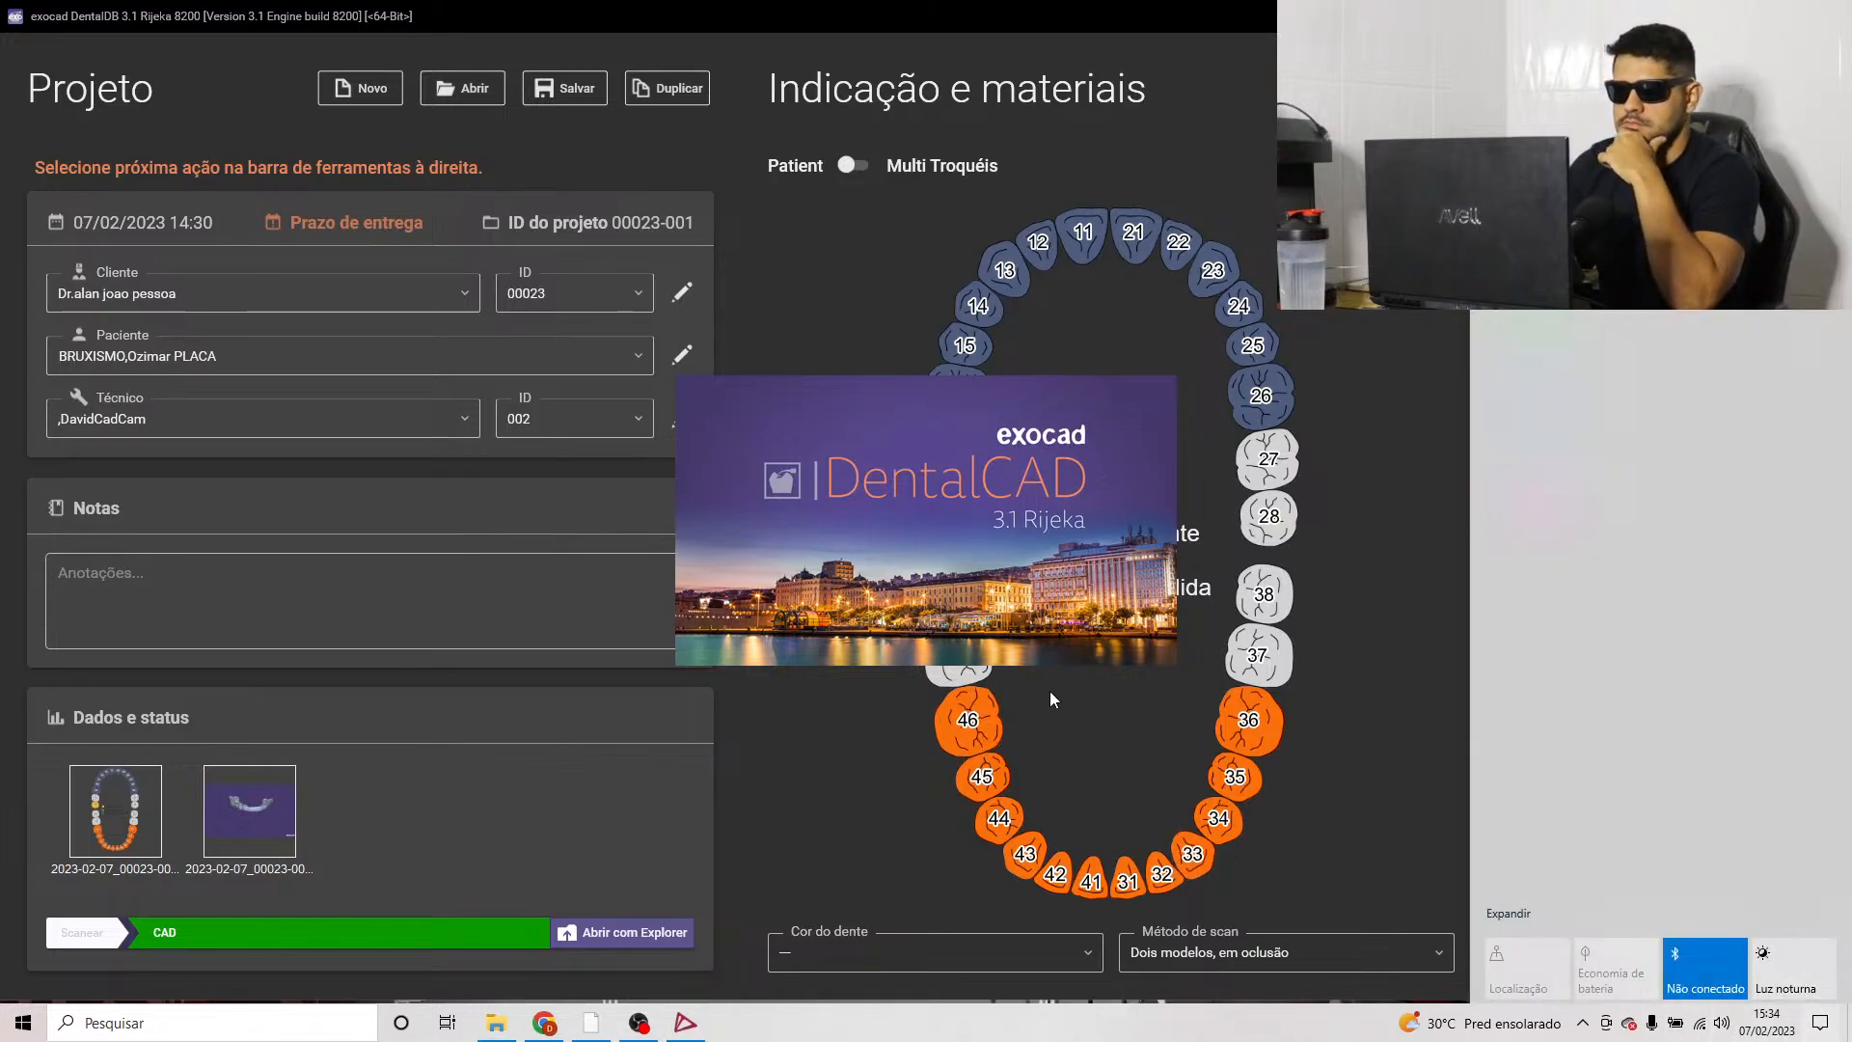
{"action": "left_click", "coordinate": [1383, 314]}
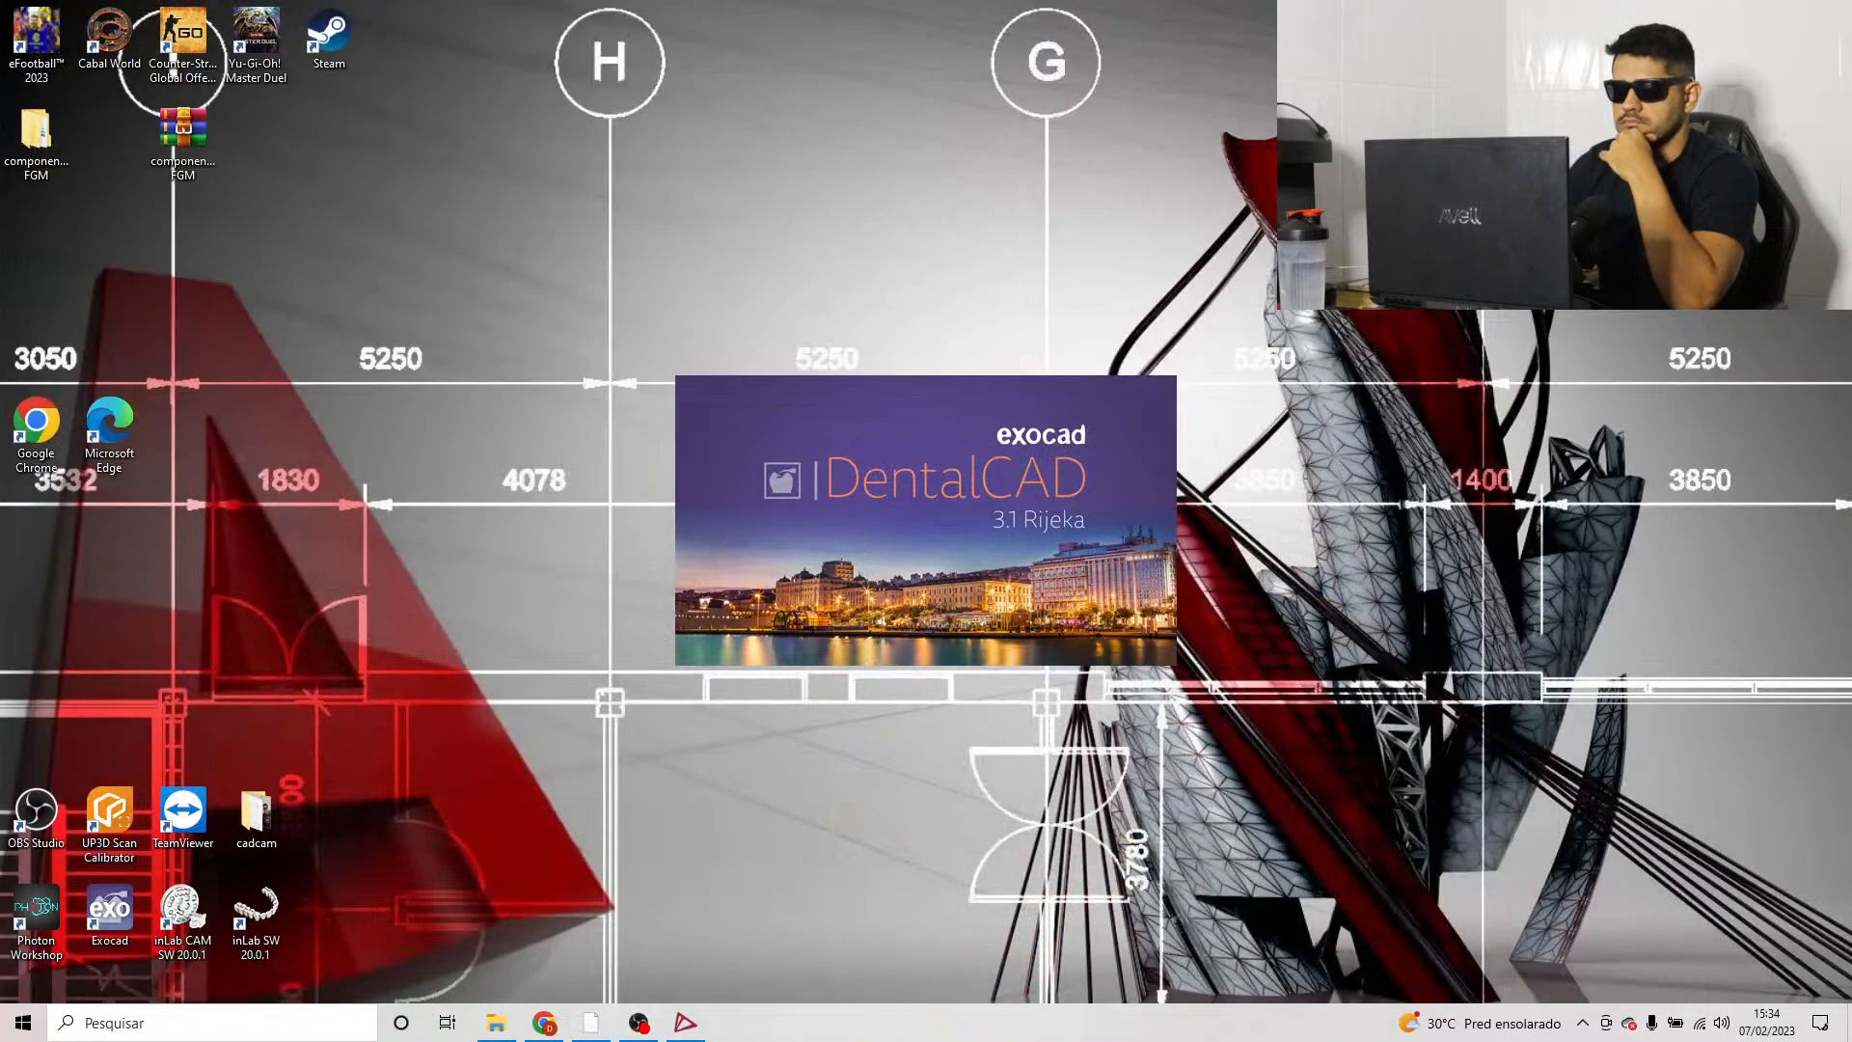
Step: Close the 3Shape 3D Viewer that holds the jaw scans
{"action": "left_click", "coordinate": [687, 1024]}
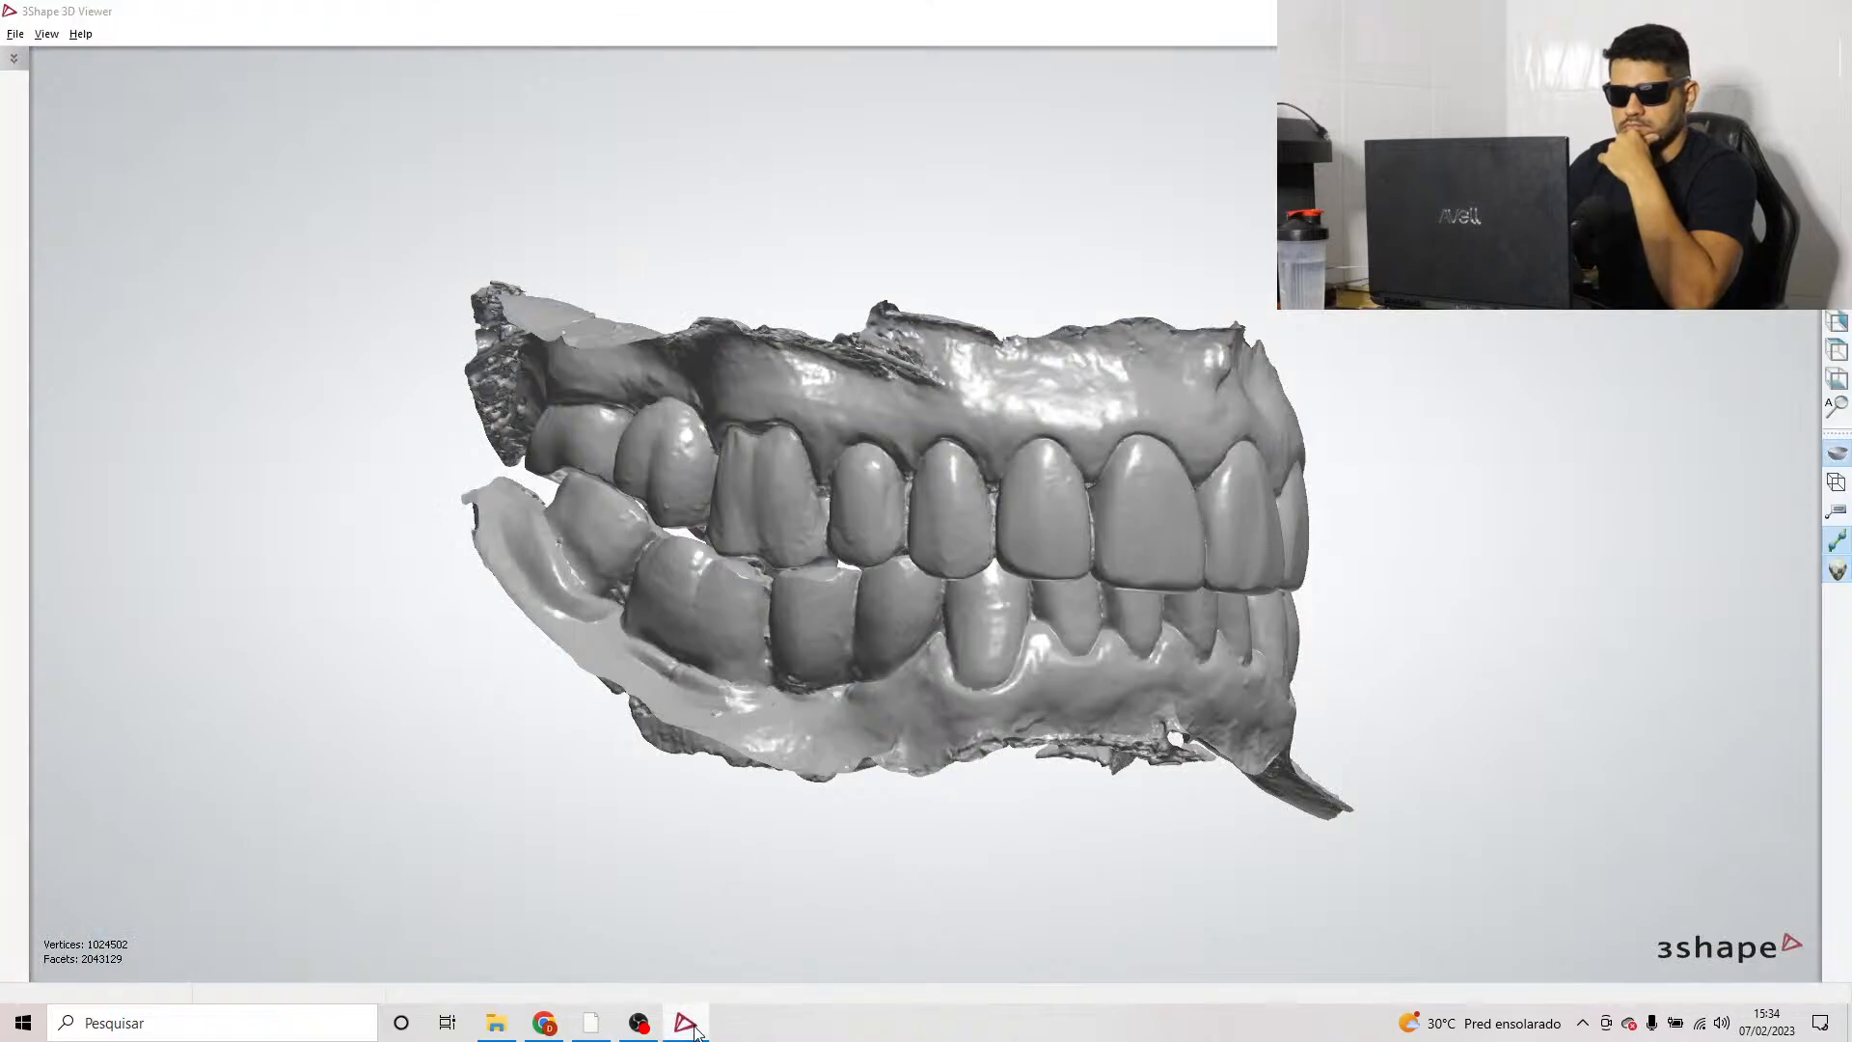
{"action": "left_click", "coordinate": [687, 1024]}
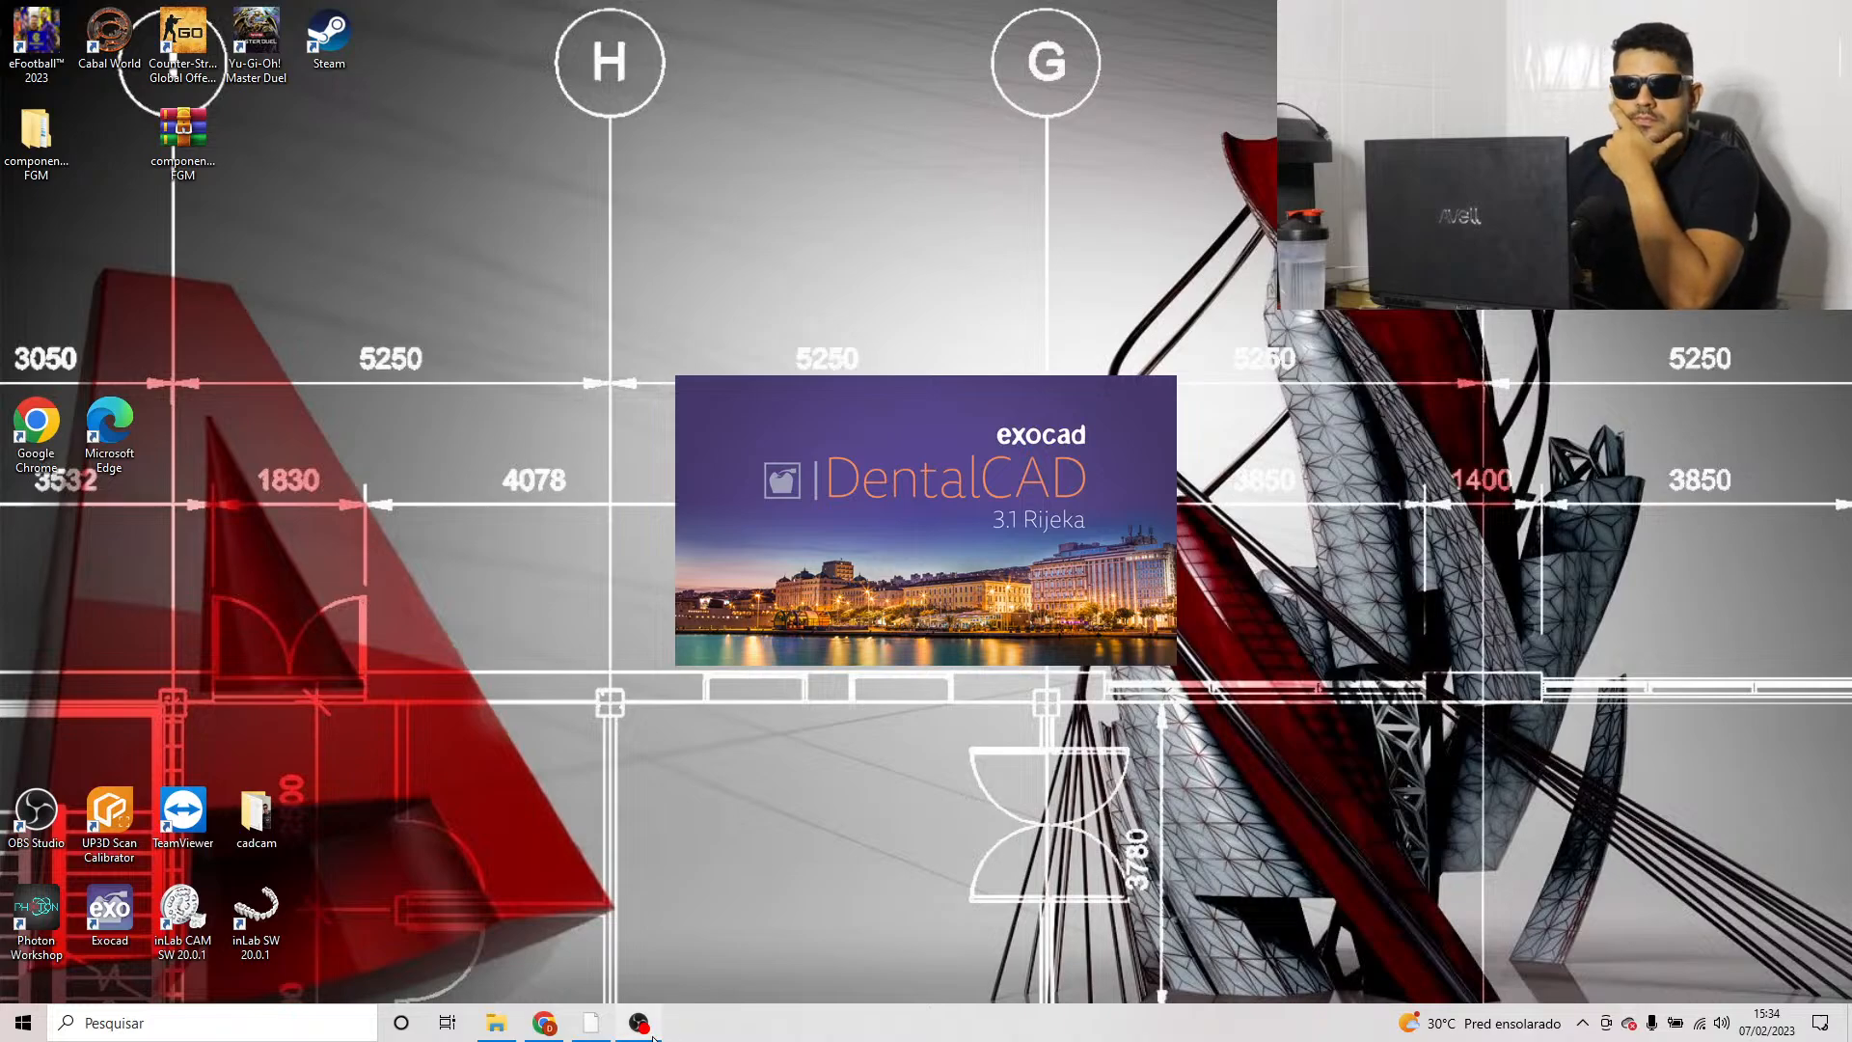
{"action": "mouse_move", "coordinate": [662, 1030]}
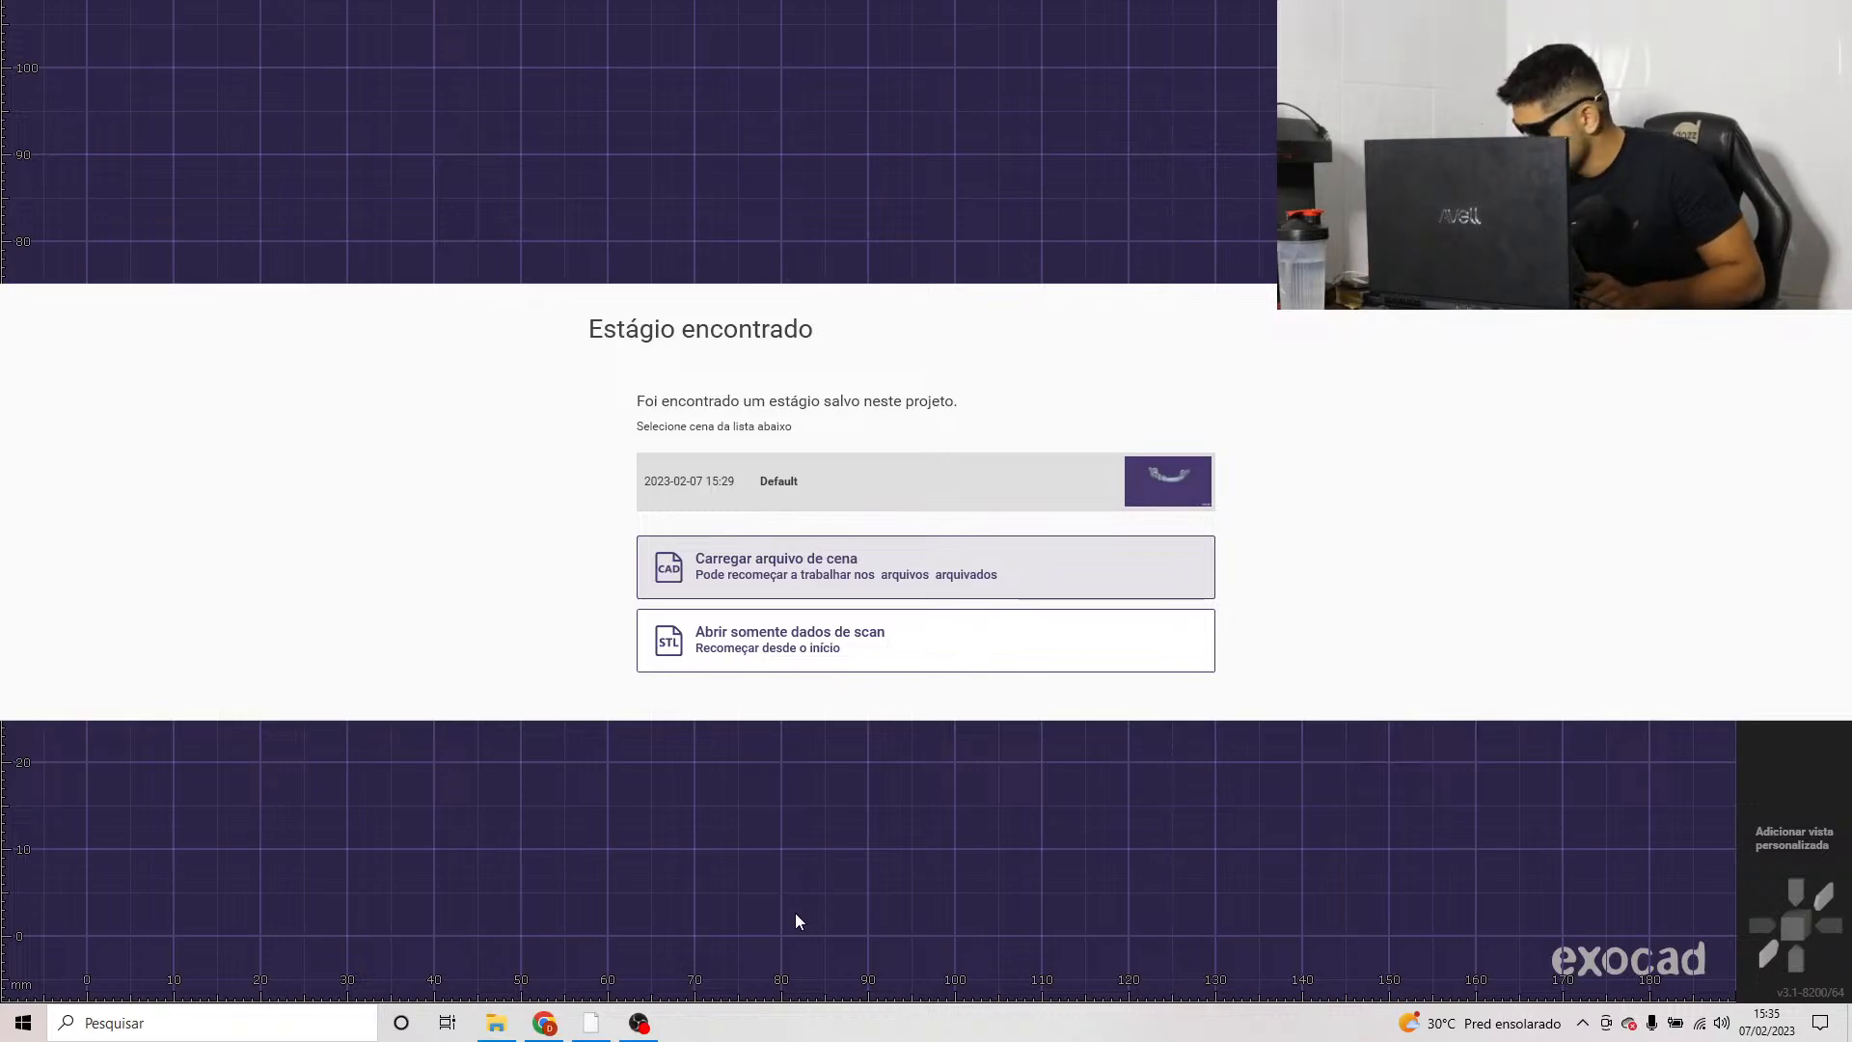
Step: Restart the design from scan data only and load the UpperJaw and LowerJaw scans from the patient's folder in Downloads
{"action": "left_click", "coordinate": [864, 643]}
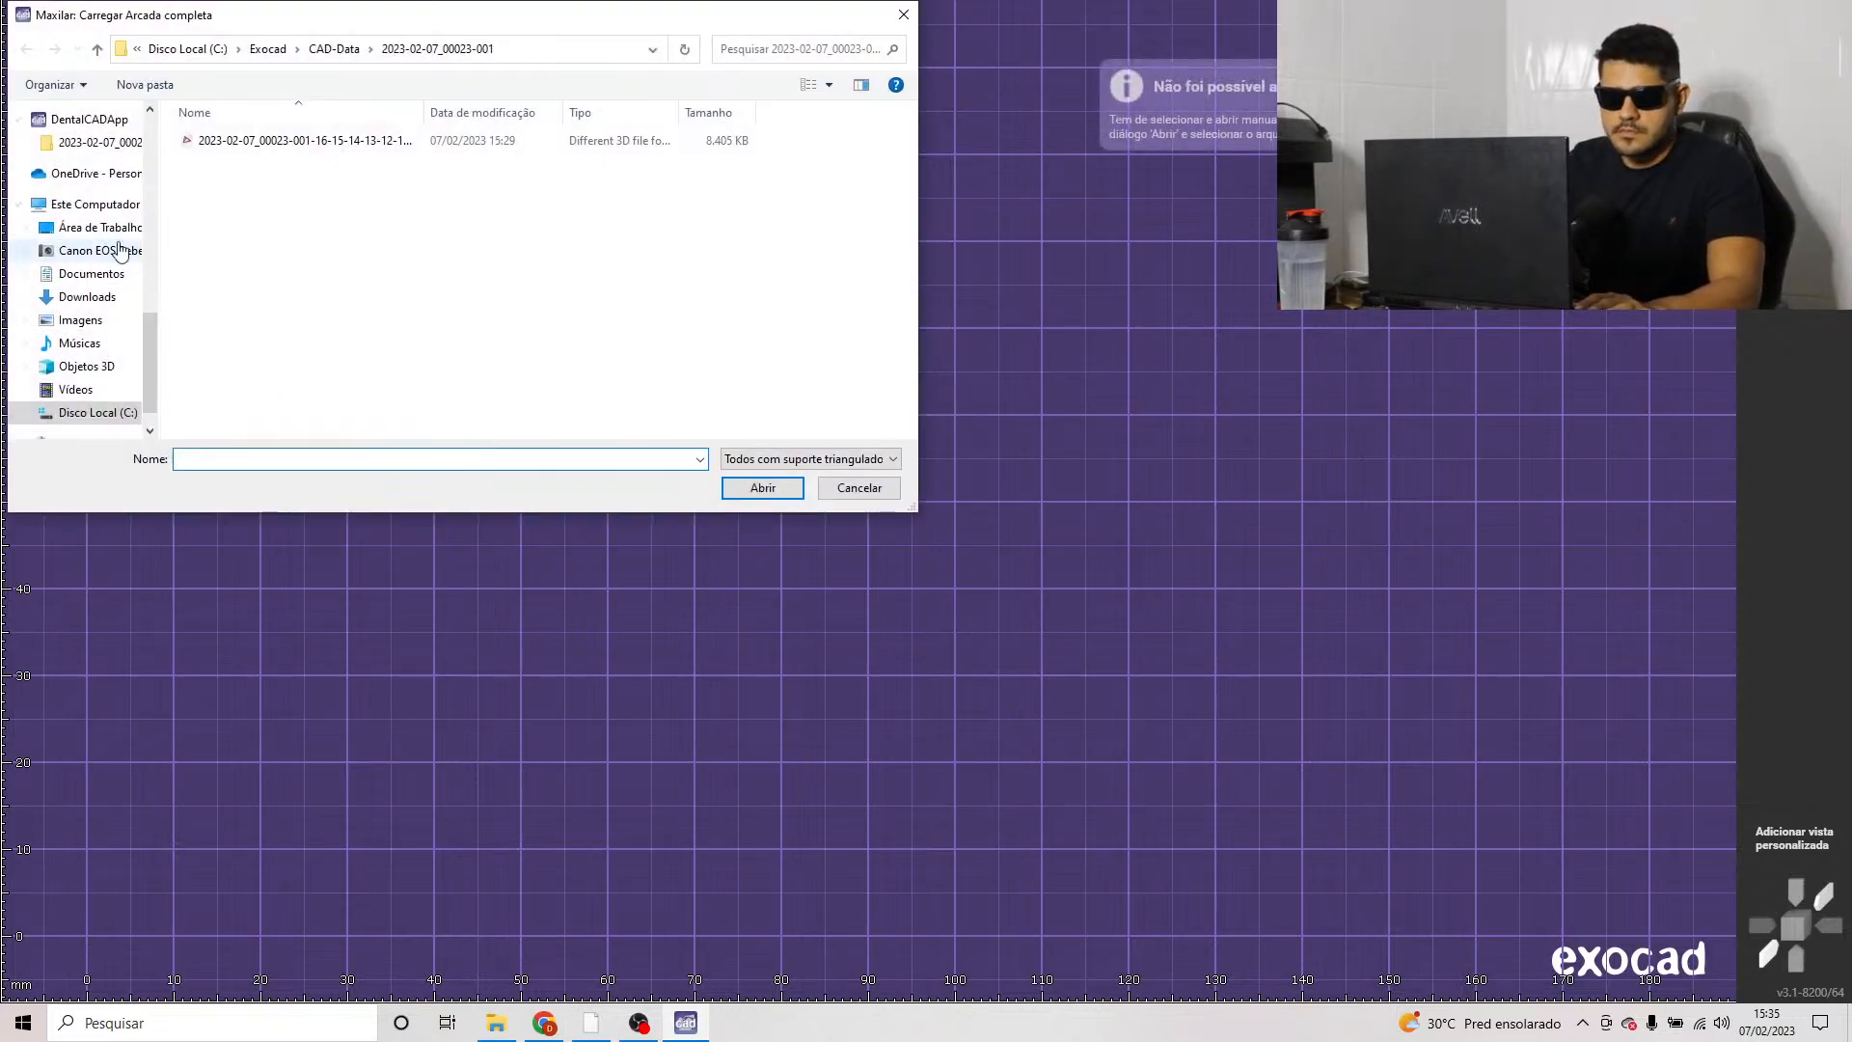
{"action": "left_click", "coordinate": [96, 297]}
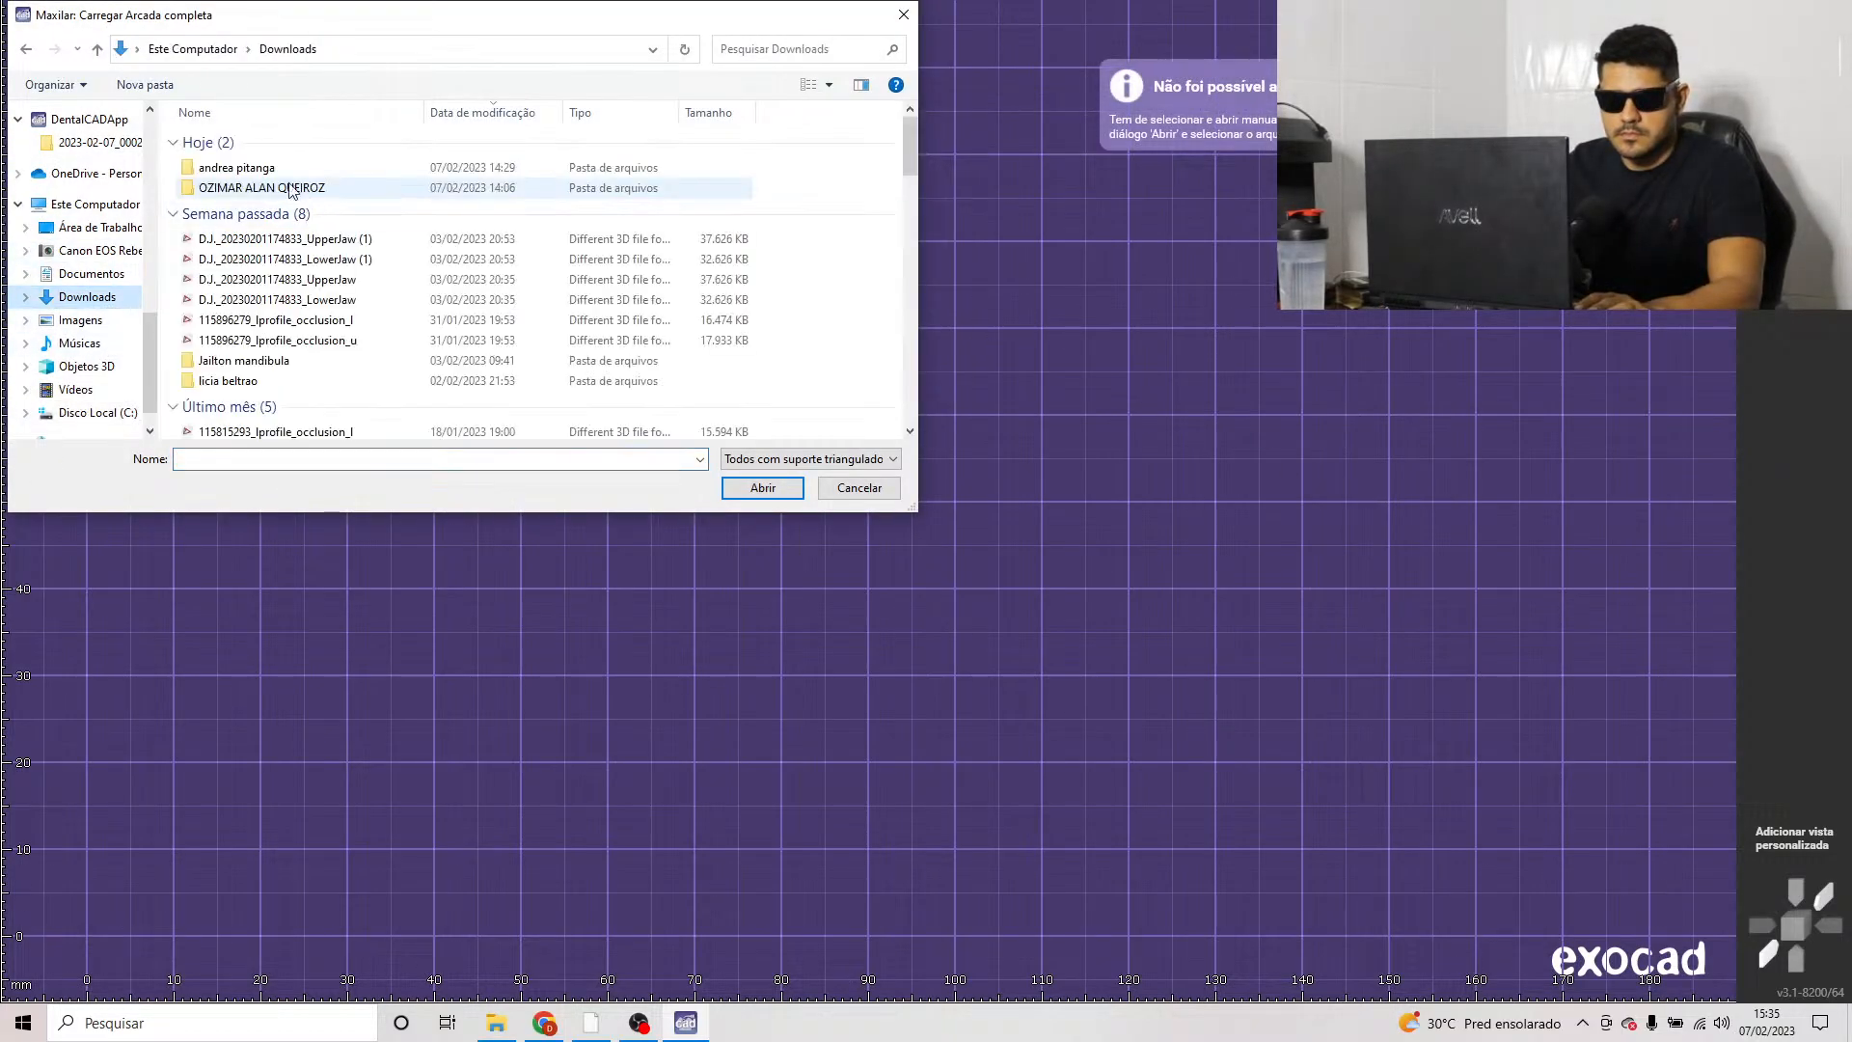
{"action": "double_click", "coordinate": [262, 189]}
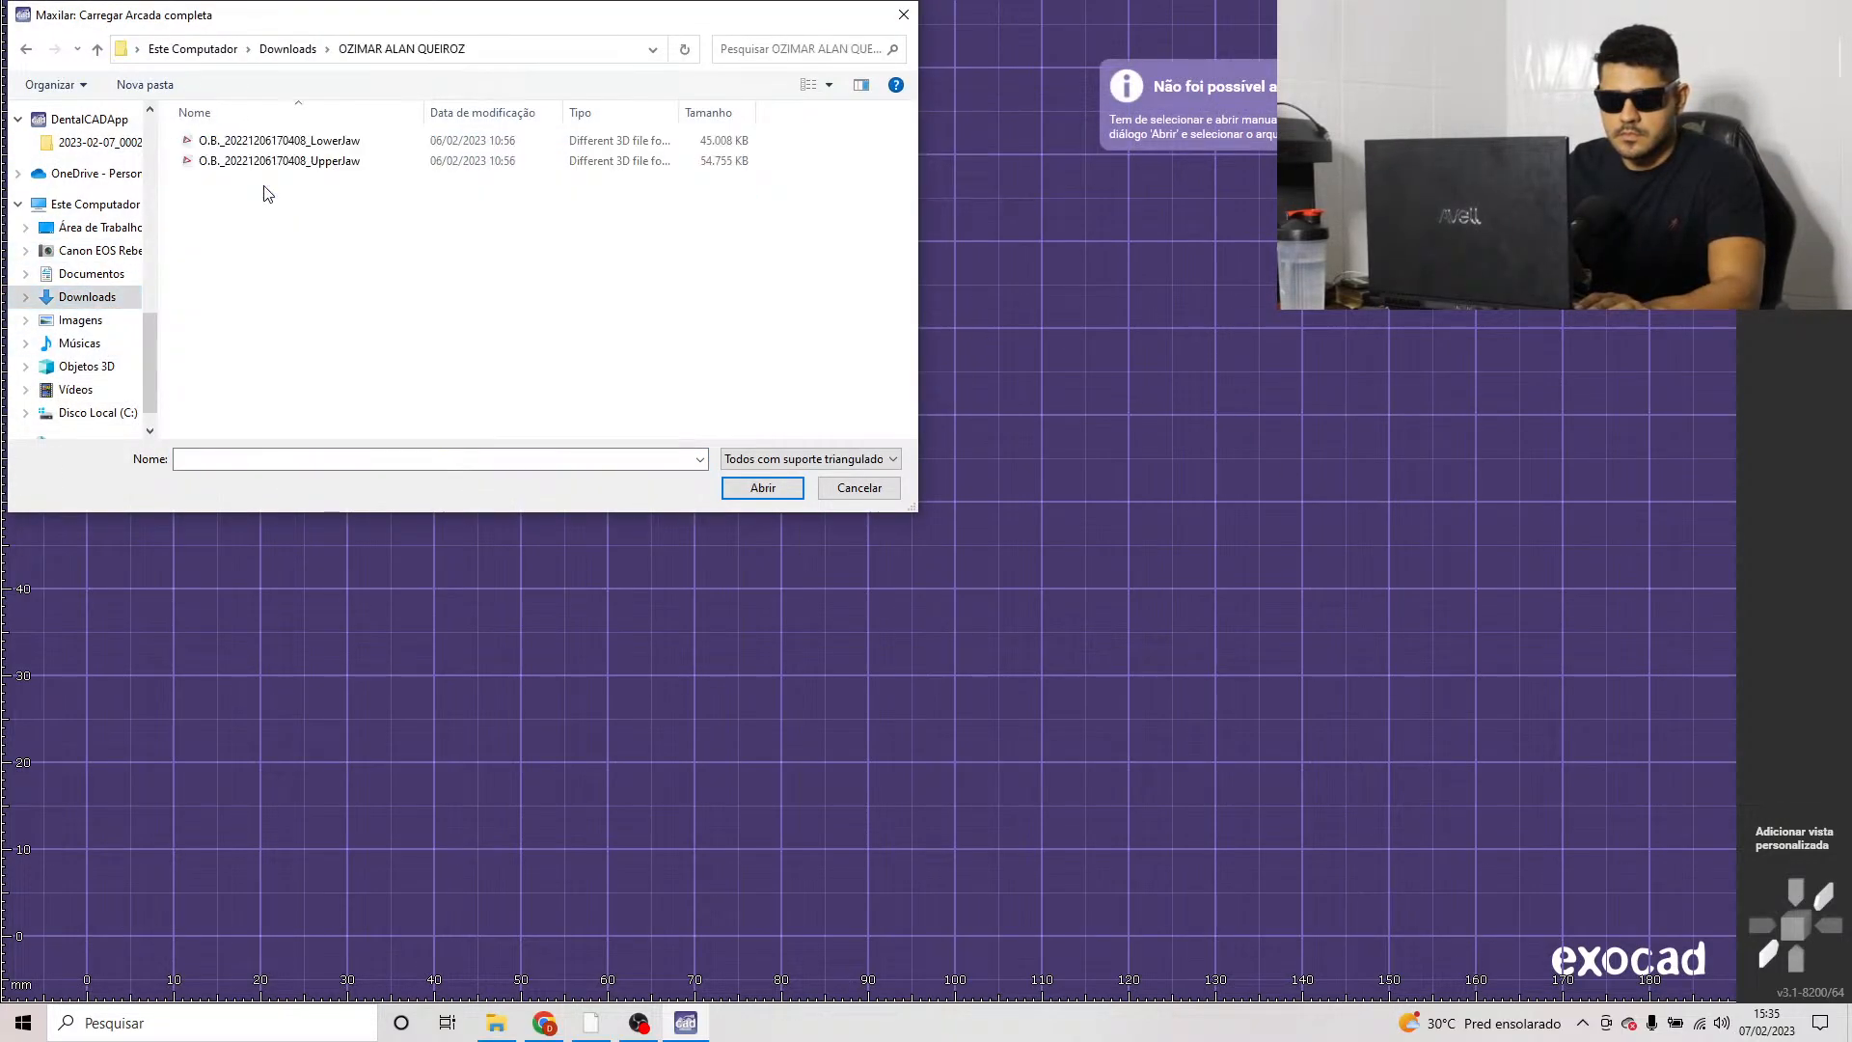
{"action": "double_click", "coordinate": [356, 160]}
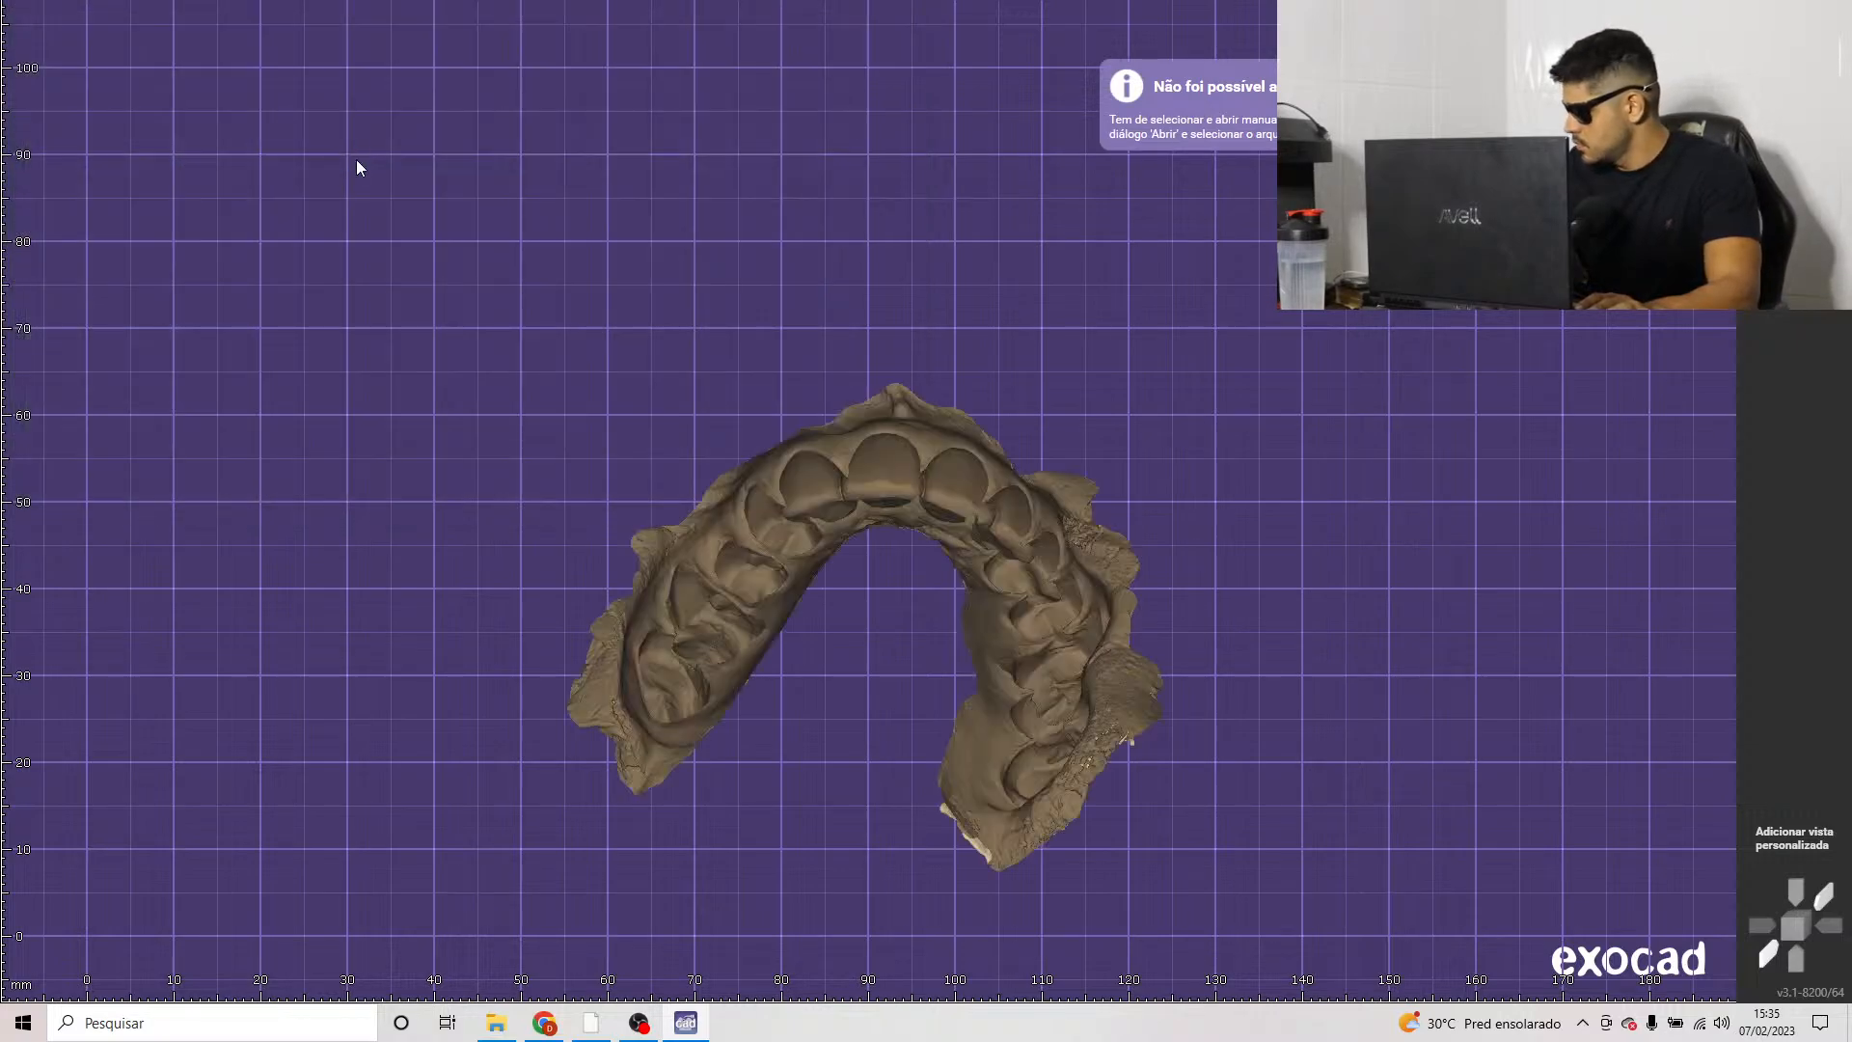
{"action": "double_click", "coordinate": [327, 144]}
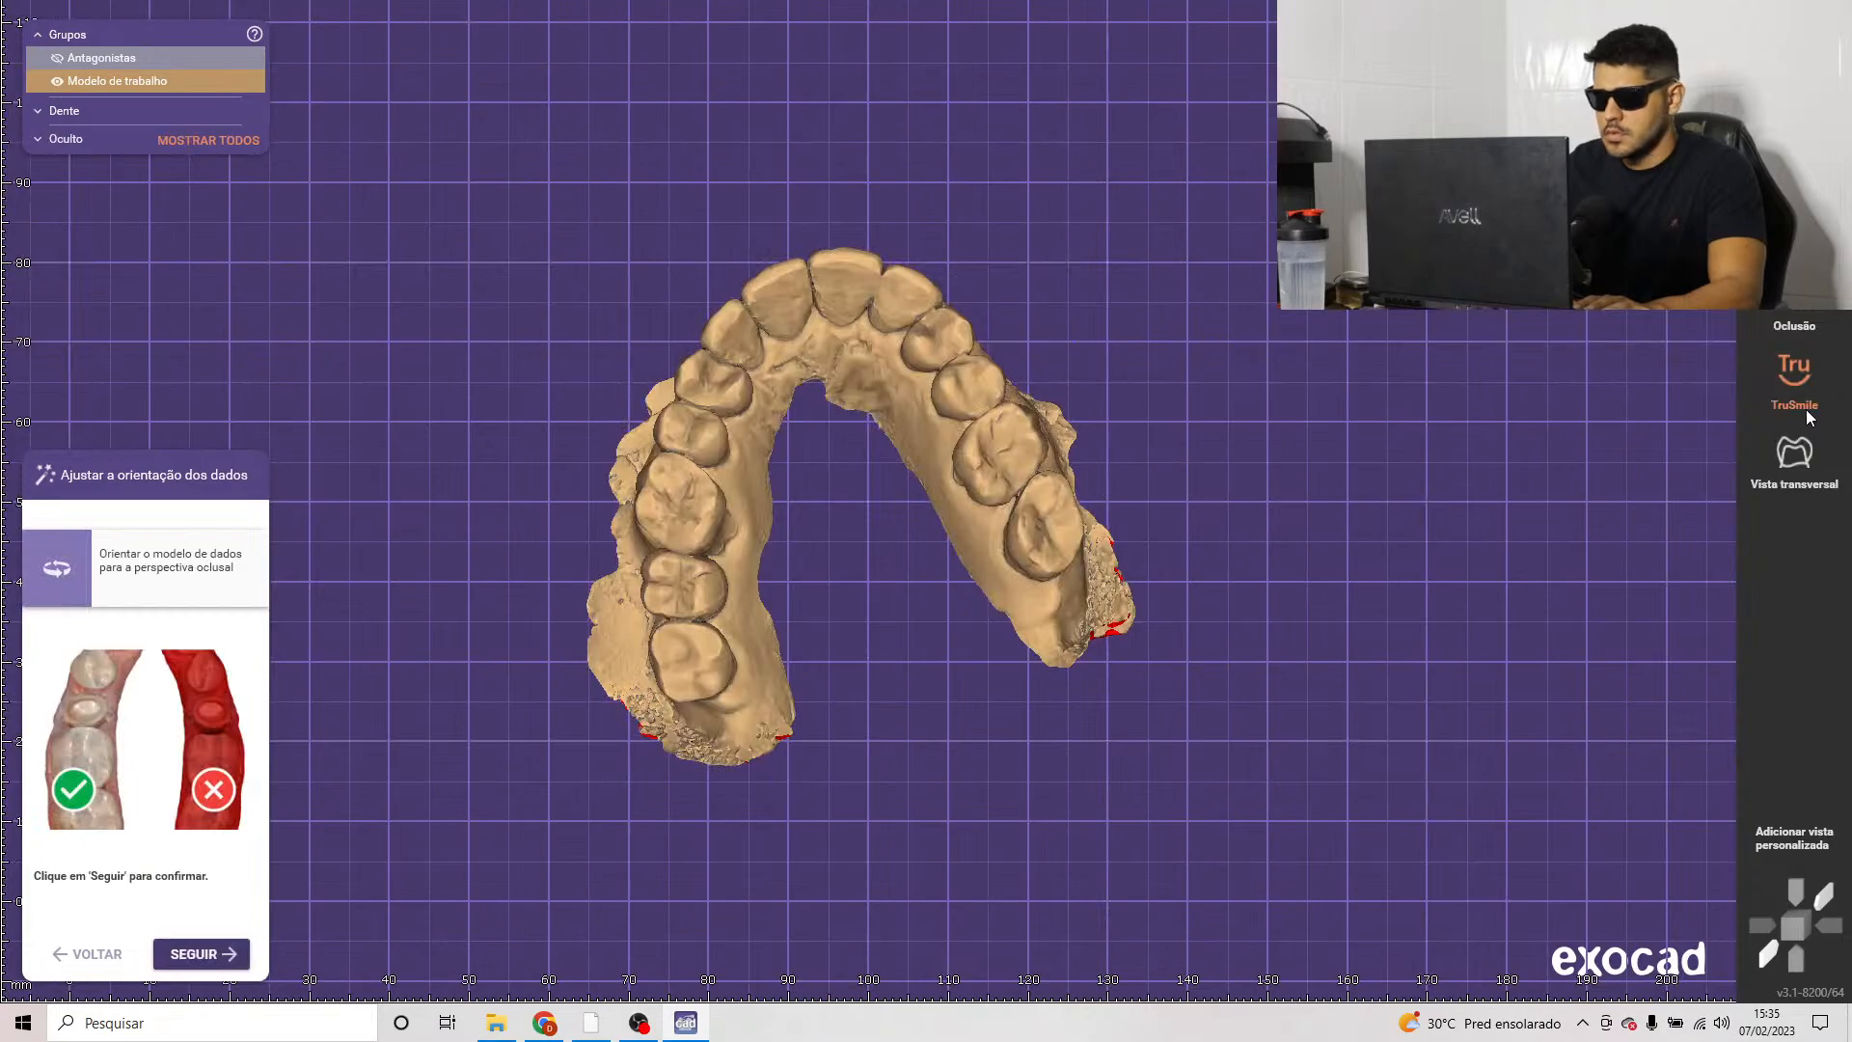
Step: Orient the working model squarely to the occlusal perspective and confirm the orientation
{"action": "right_click_drag", "start_coordinate": [661, 397], "coordinate": [914, 495]}
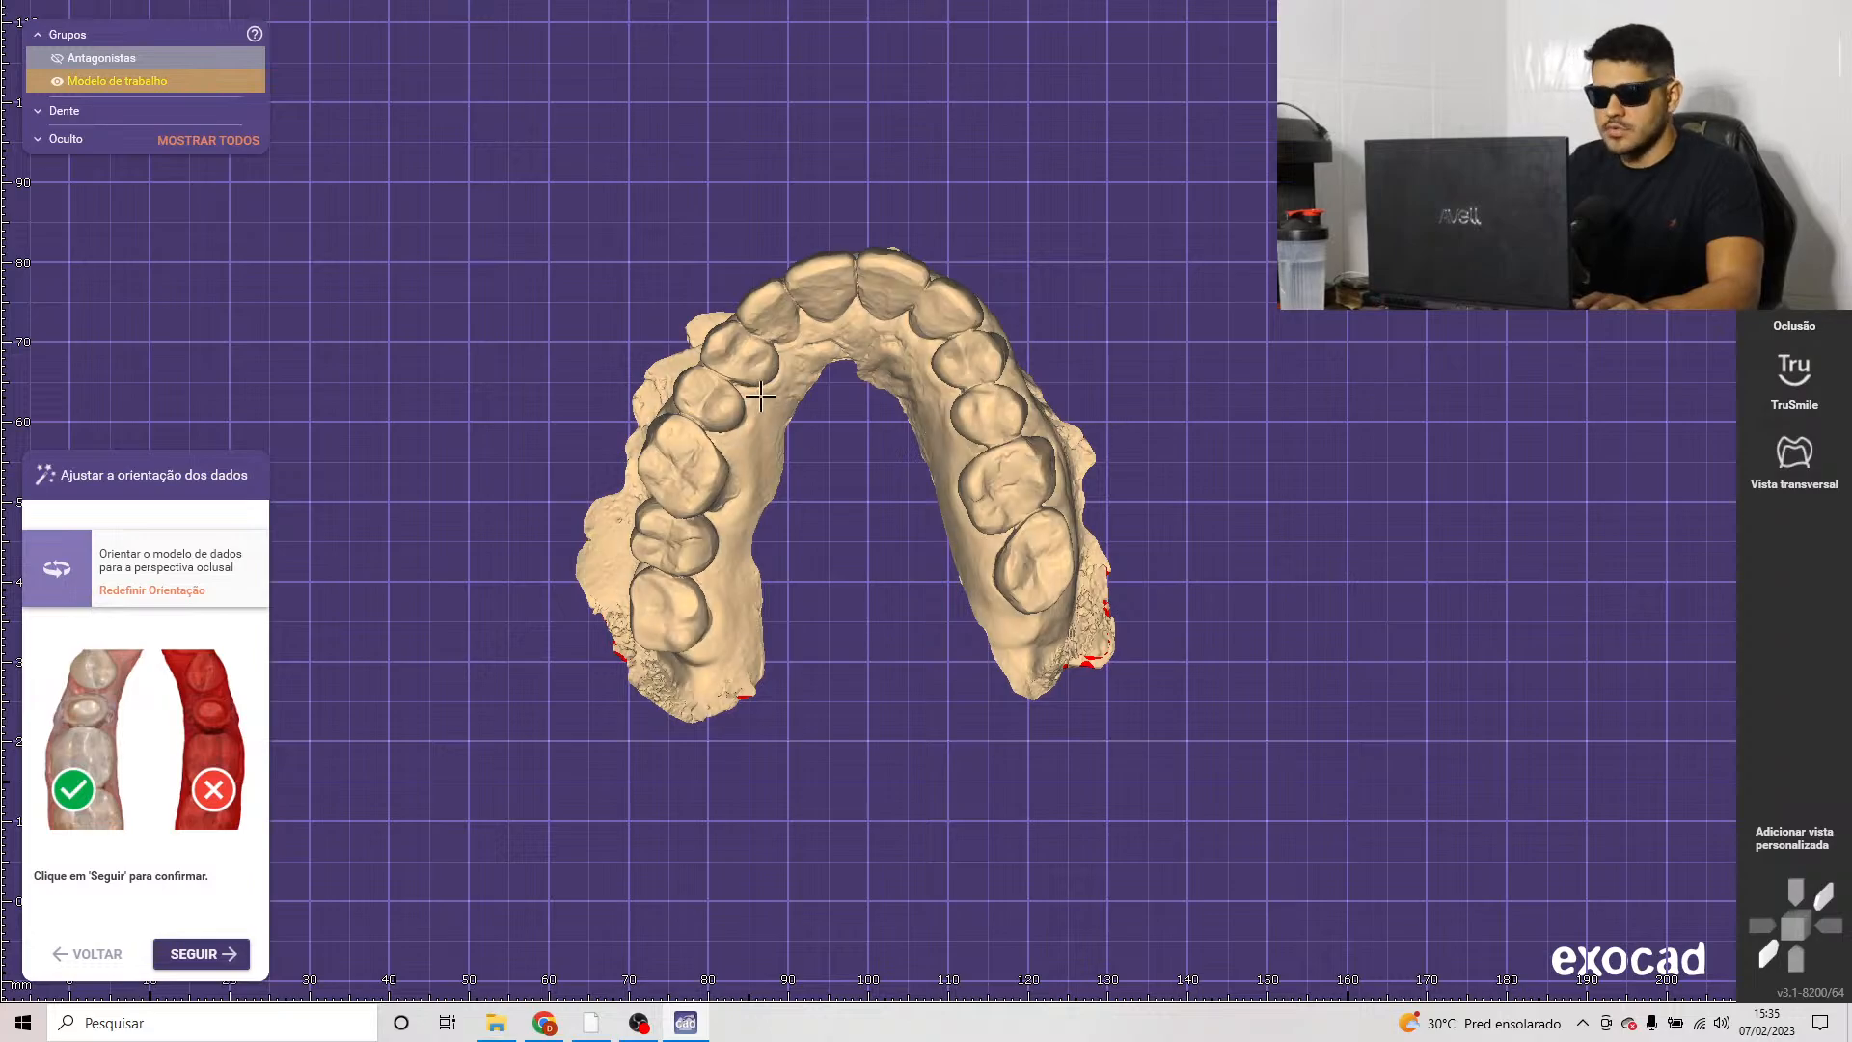
{"action": "scroll", "coordinate": [882, 585], "scroll_direction": "up", "scroll_amount": 3}
{"action": "right_click_drag", "start_coordinate": [881, 584], "coordinate": [855, 572]}
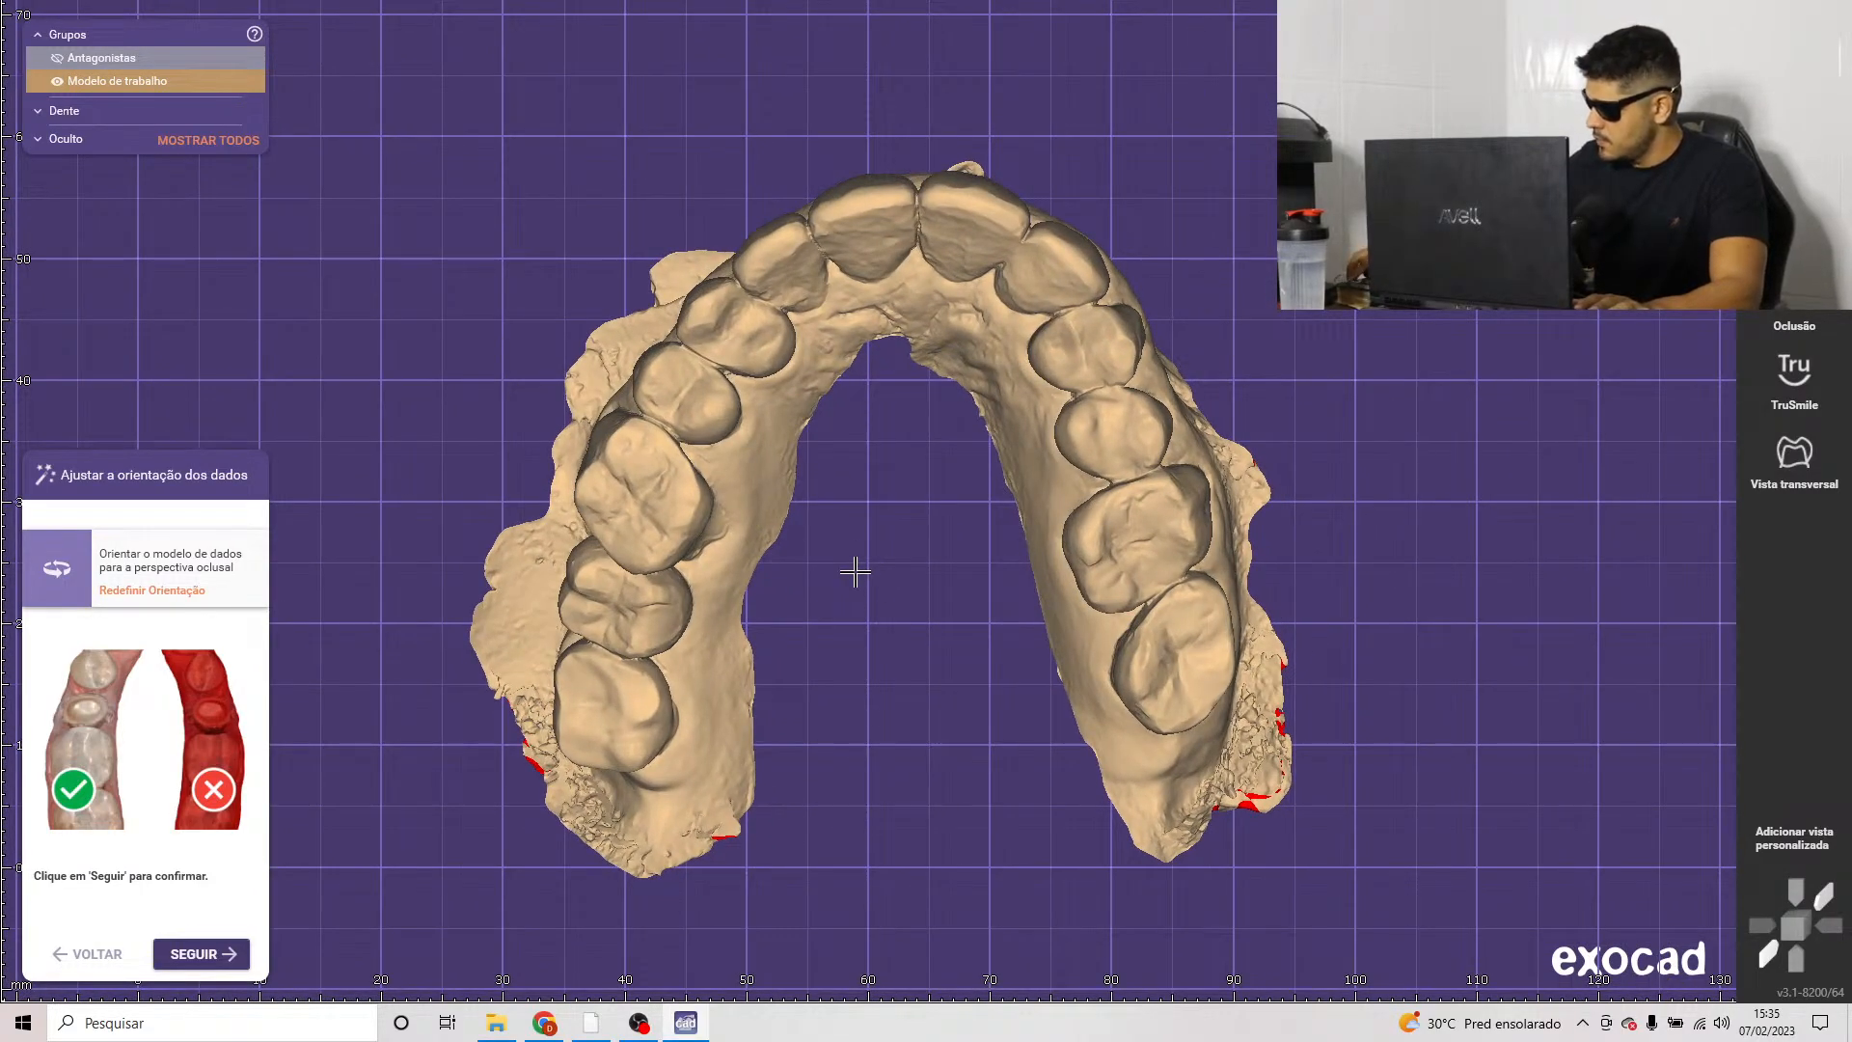
{"action": "right_click_drag", "start_coordinate": [690, 492], "coordinate": [688, 495]}
{"action": "left_click", "coordinate": [205, 952]}
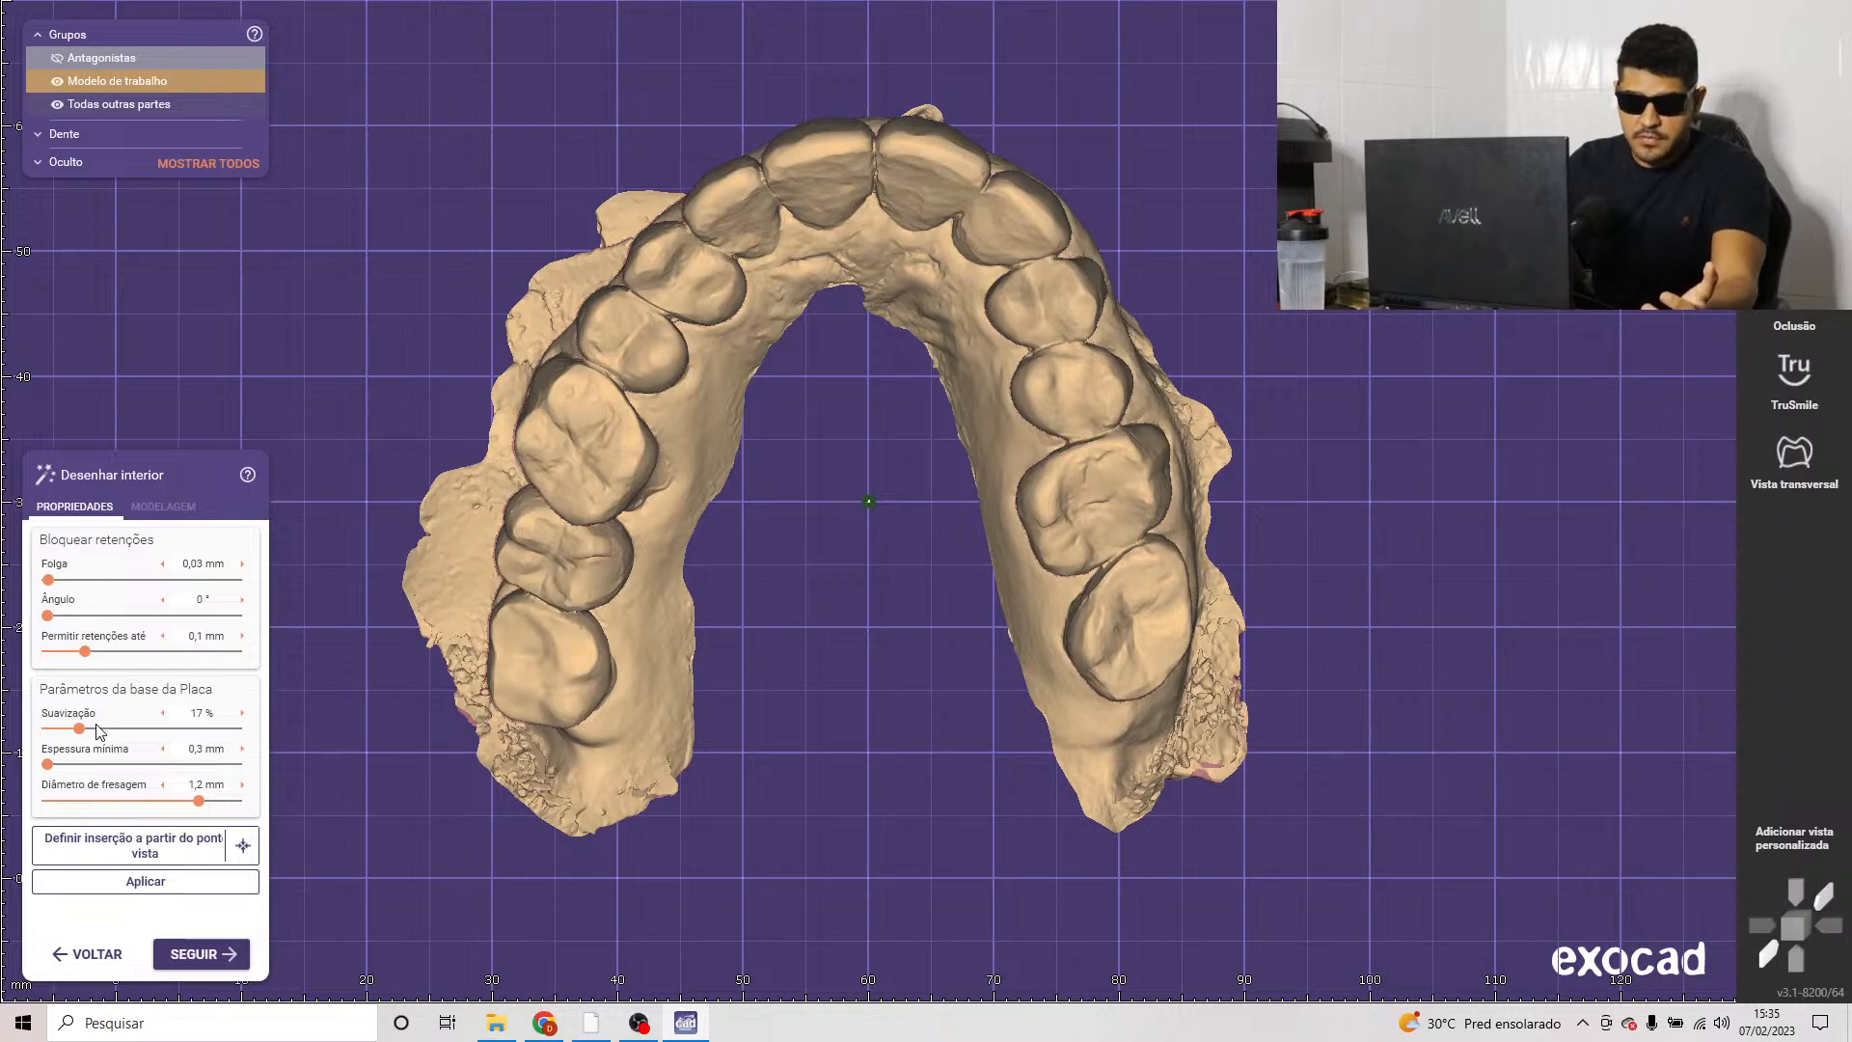
Step: Accept the existing undercut block-out and splint base parameters and compute the splint's inner surface
{"action": "left_click", "coordinate": [1821, 1023]}
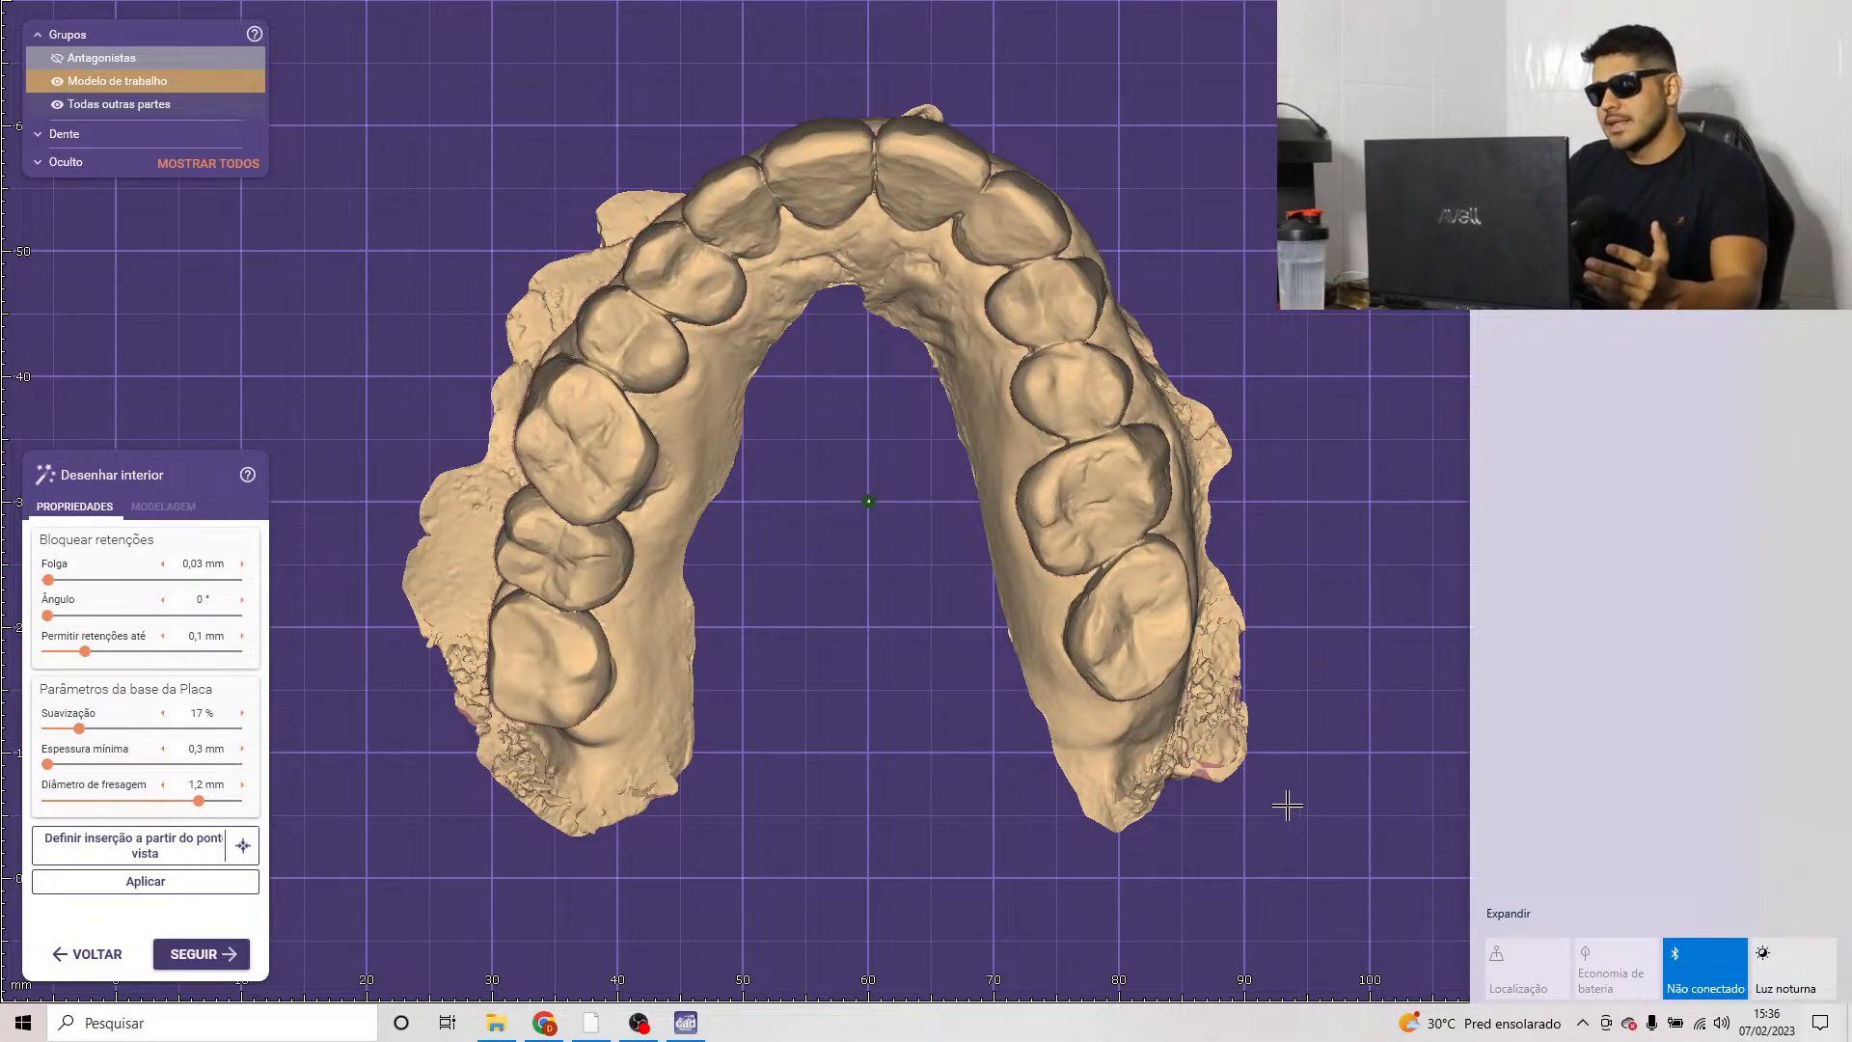
{"action": "left_click", "coordinate": [1053, 710]}
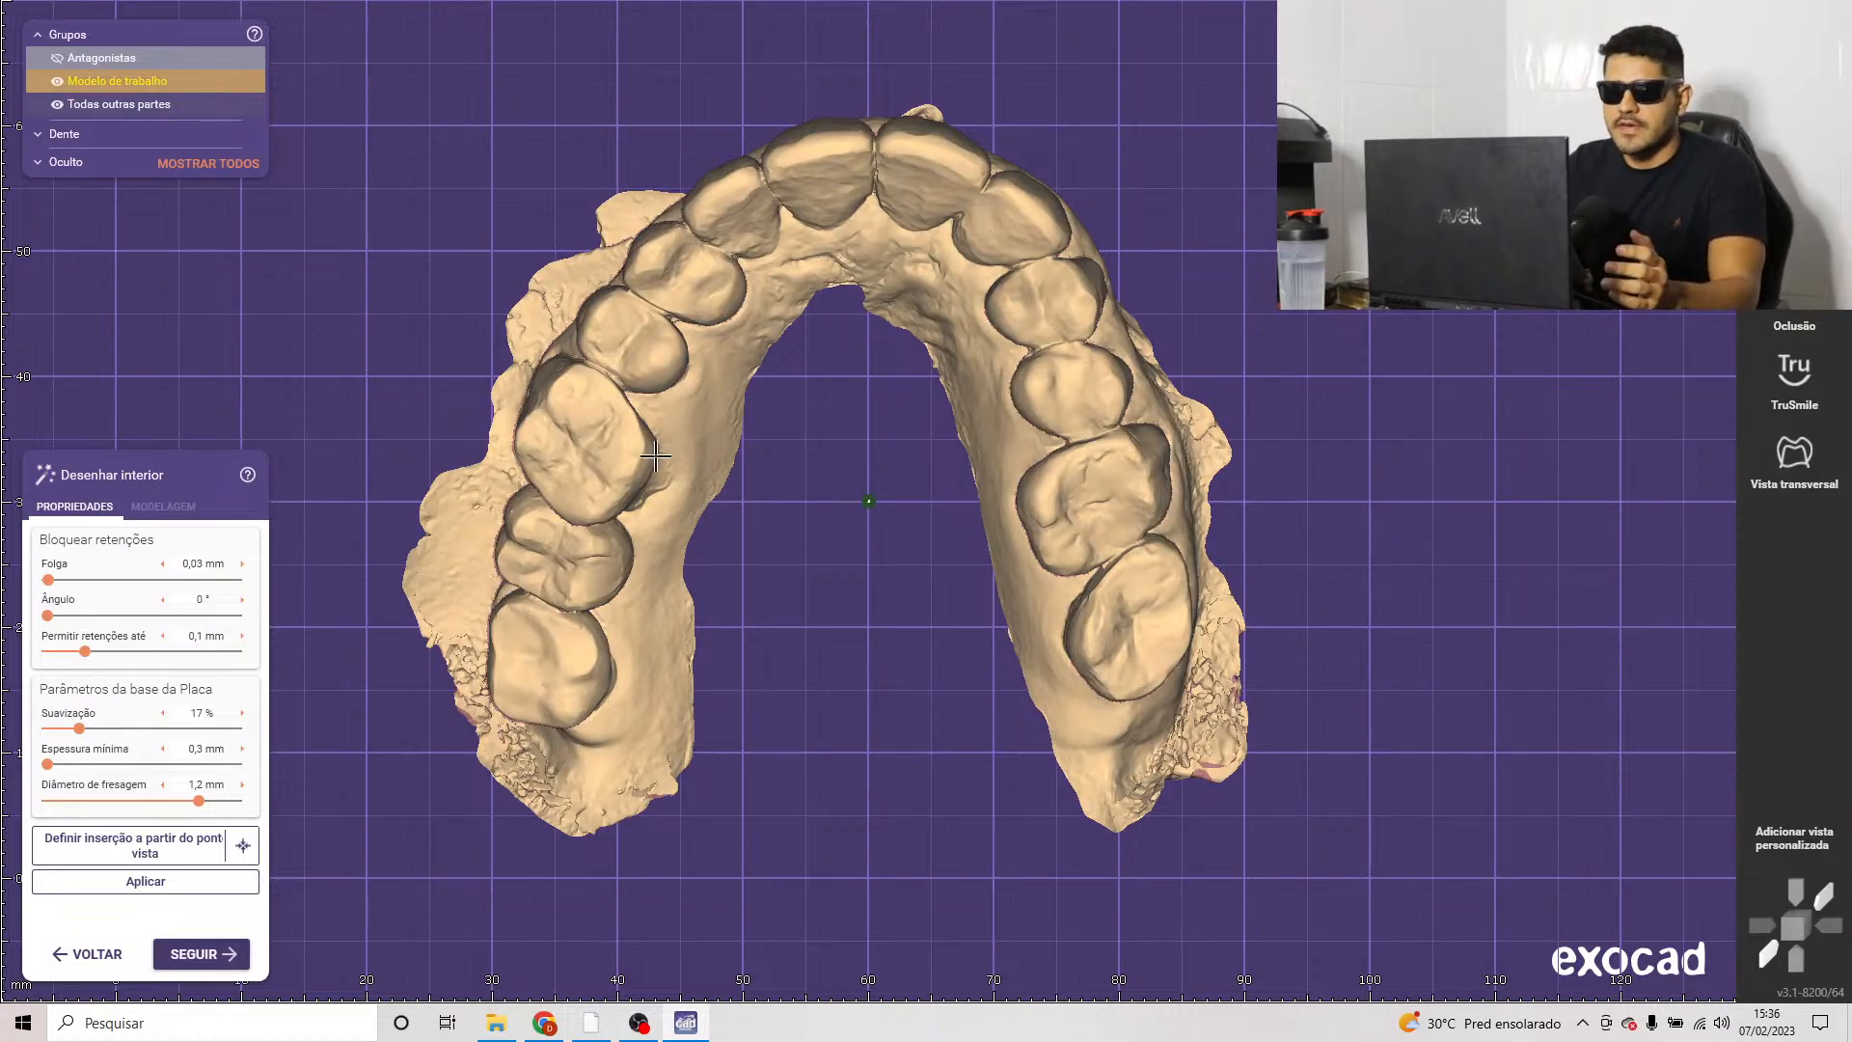
{"action": "scroll", "coordinate": [682, 444], "scroll_direction": "up", "scroll_amount": 1}
{"action": "middle_click_drag", "start_coordinate": [870, 358], "coordinate": [975, 531]}
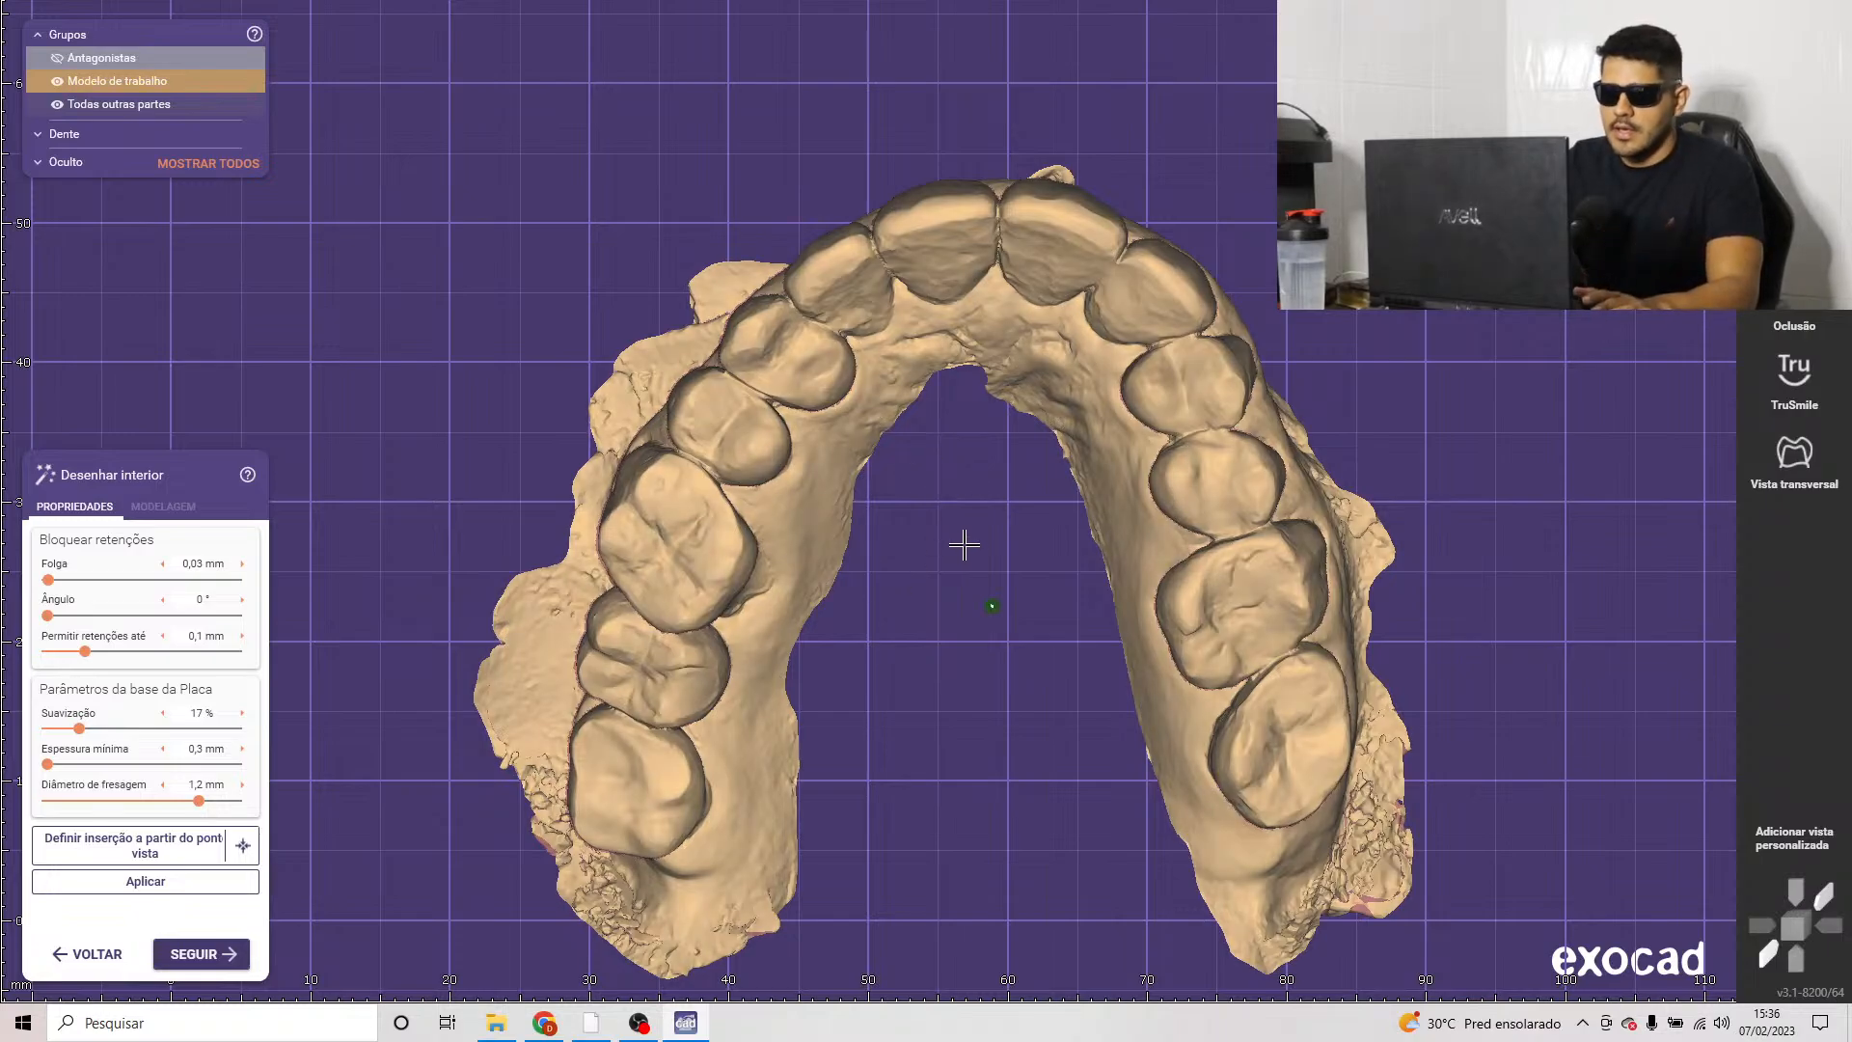
{"action": "scroll", "coordinate": [858, 554], "scroll_direction": "up", "scroll_amount": 2}
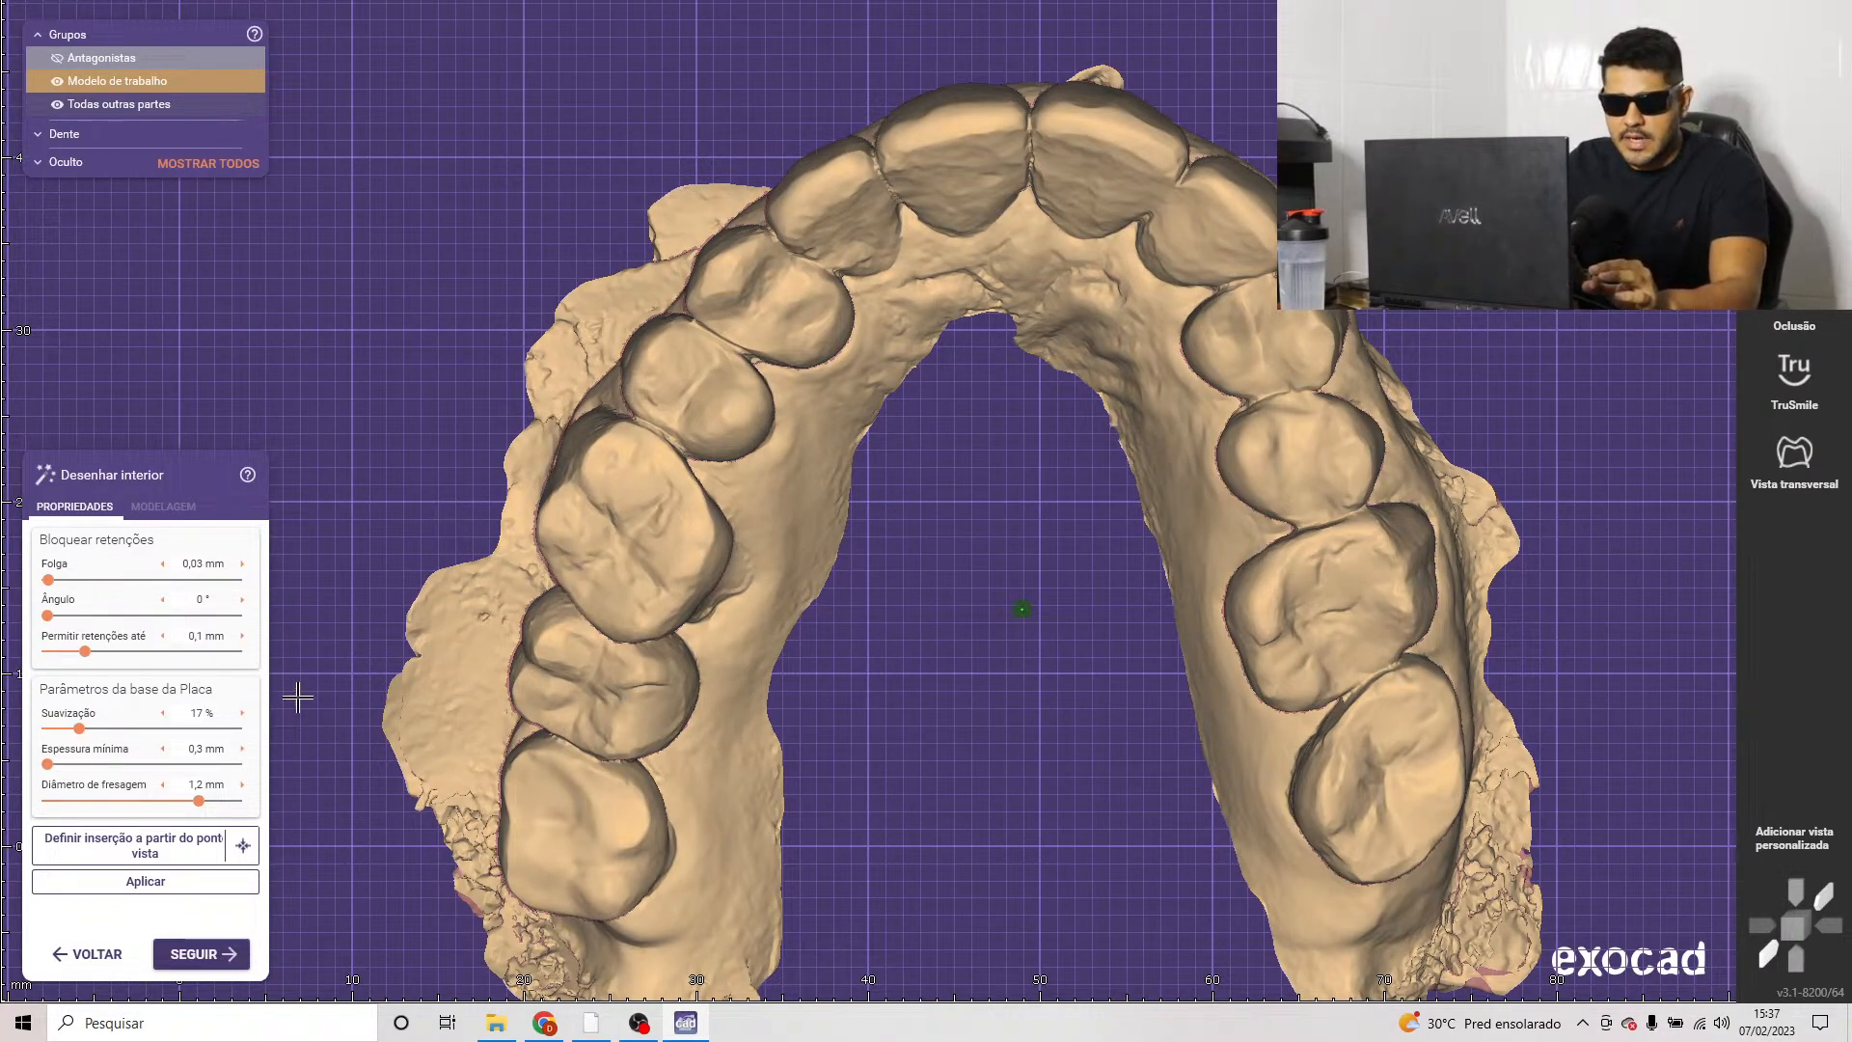
{"action": "left_click", "coordinate": [224, 955]}
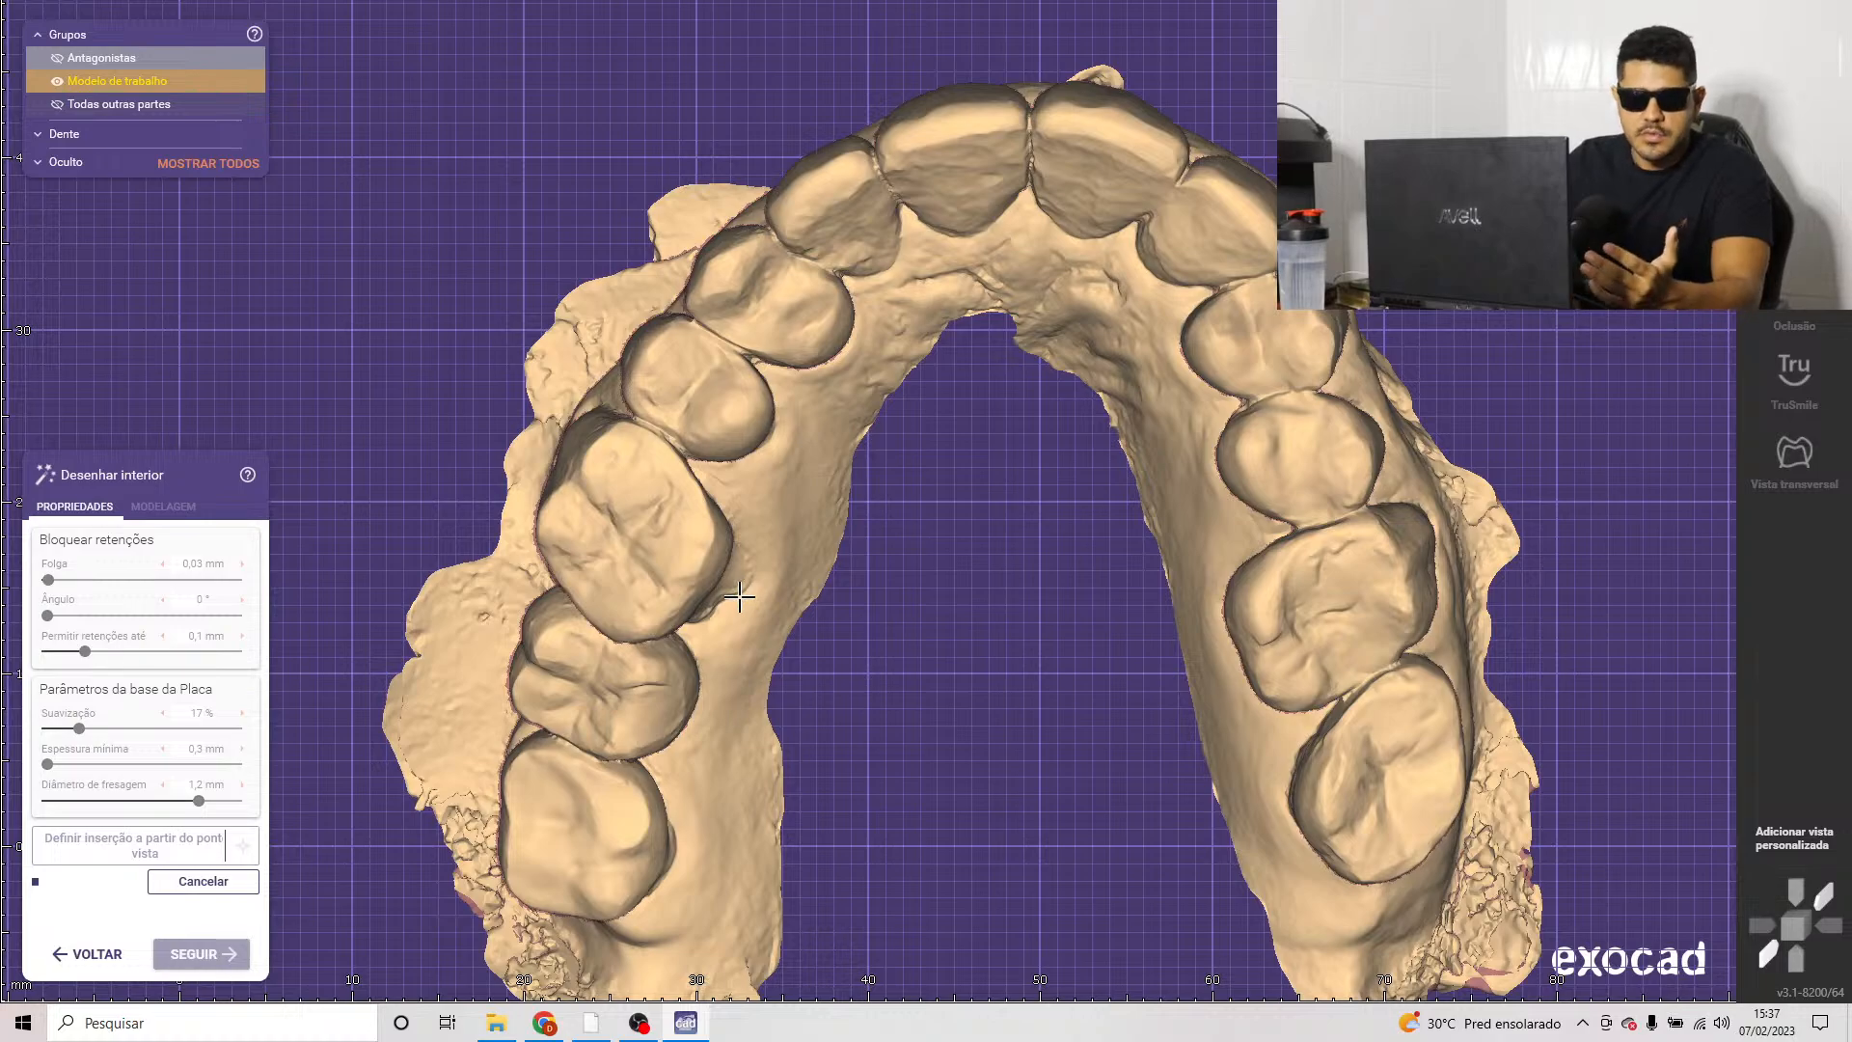
Step: Examine the spaces between the posterior teeth on the working model and on the computed splint base
{"action": "scroll", "coordinate": [709, 477], "scroll_direction": "up", "scroll_amount": 5}
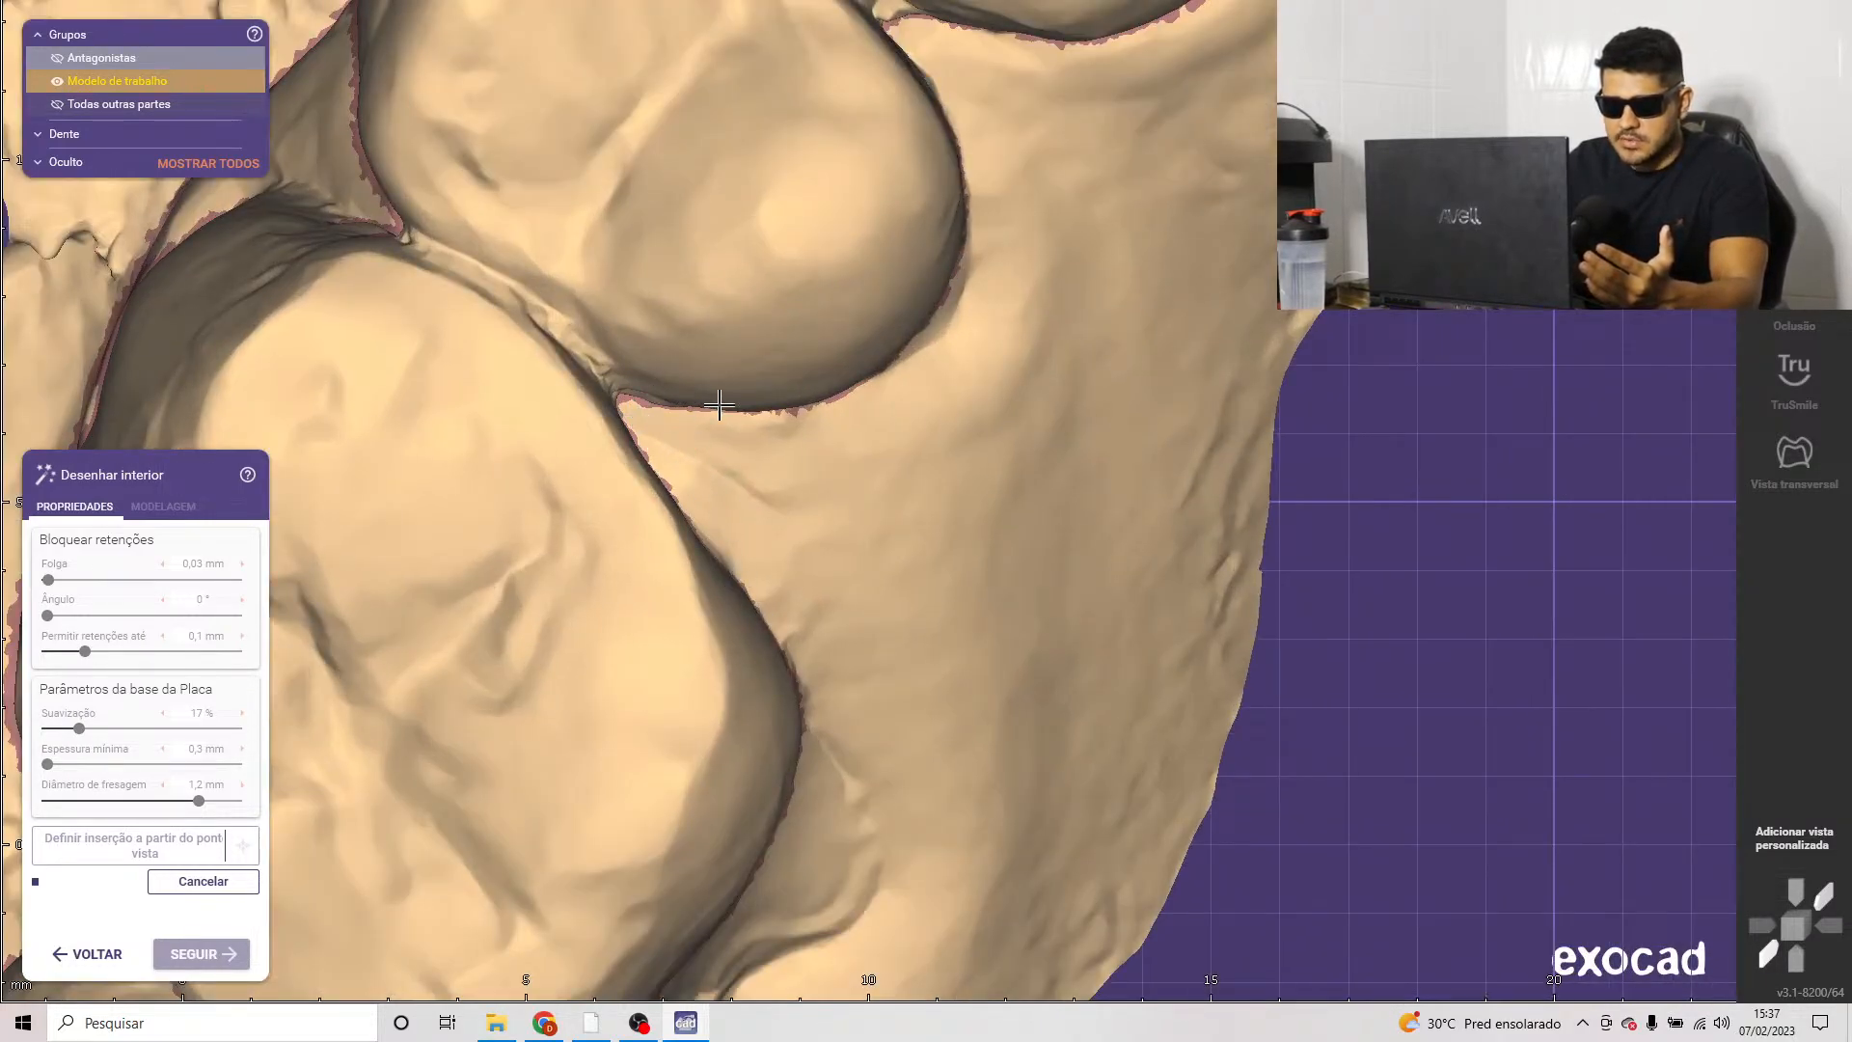
{"action": "scroll", "coordinate": [621, 467], "scroll_direction": "down", "scroll_amount": 5}
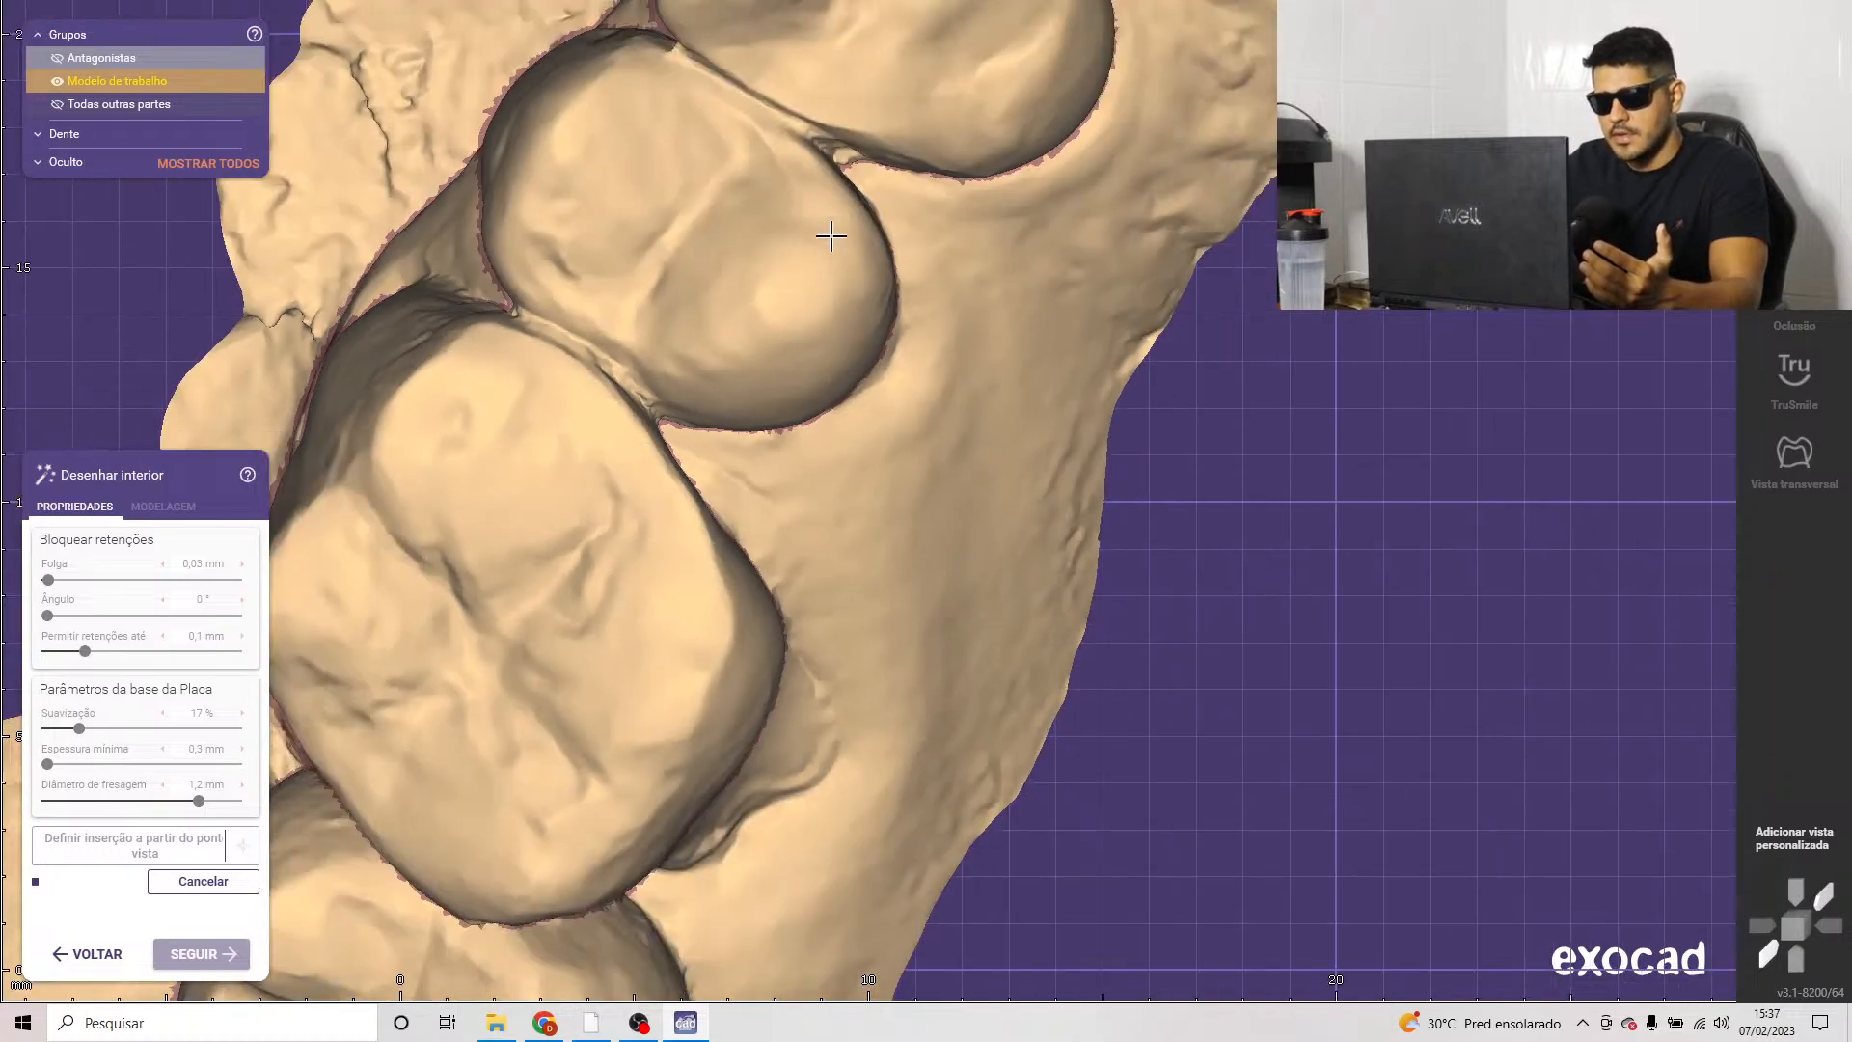
{"action": "scroll", "coordinate": [1163, 267], "scroll_direction": "down", "scroll_amount": 3}
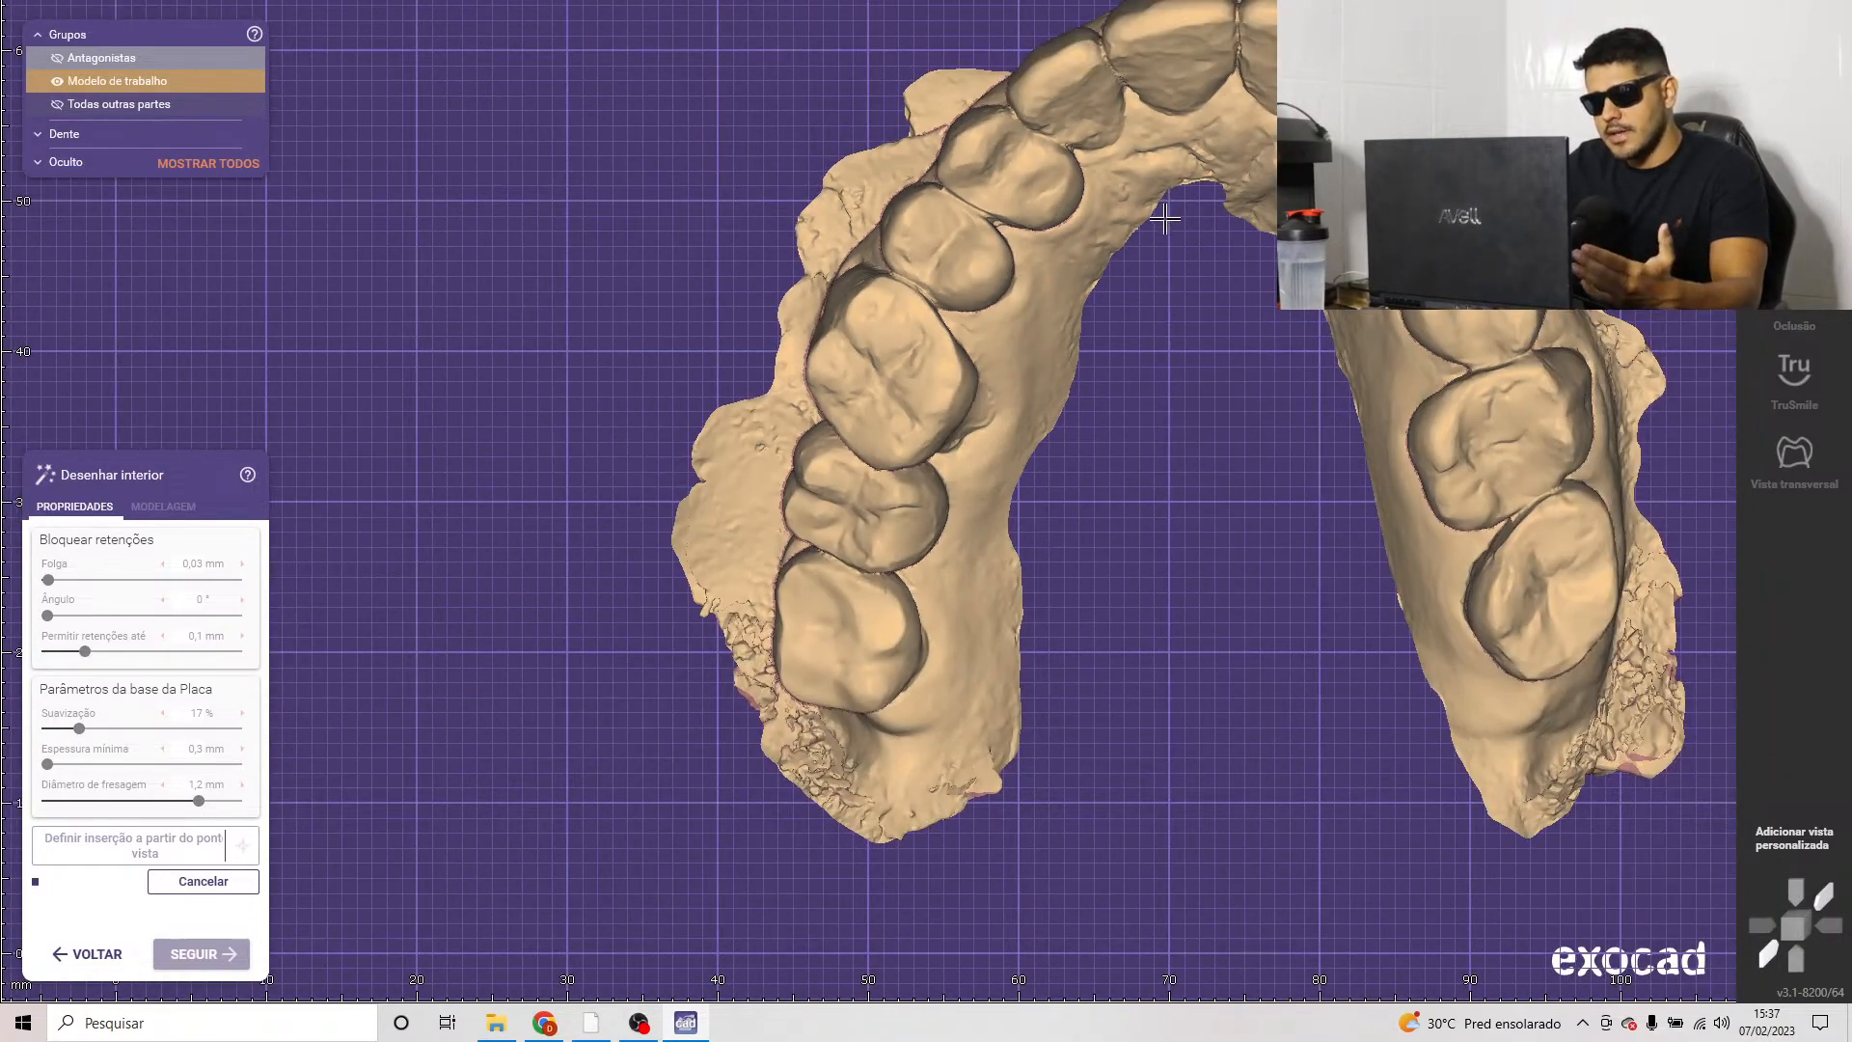
{"action": "middle_click", "coordinate": [1145, 195]}
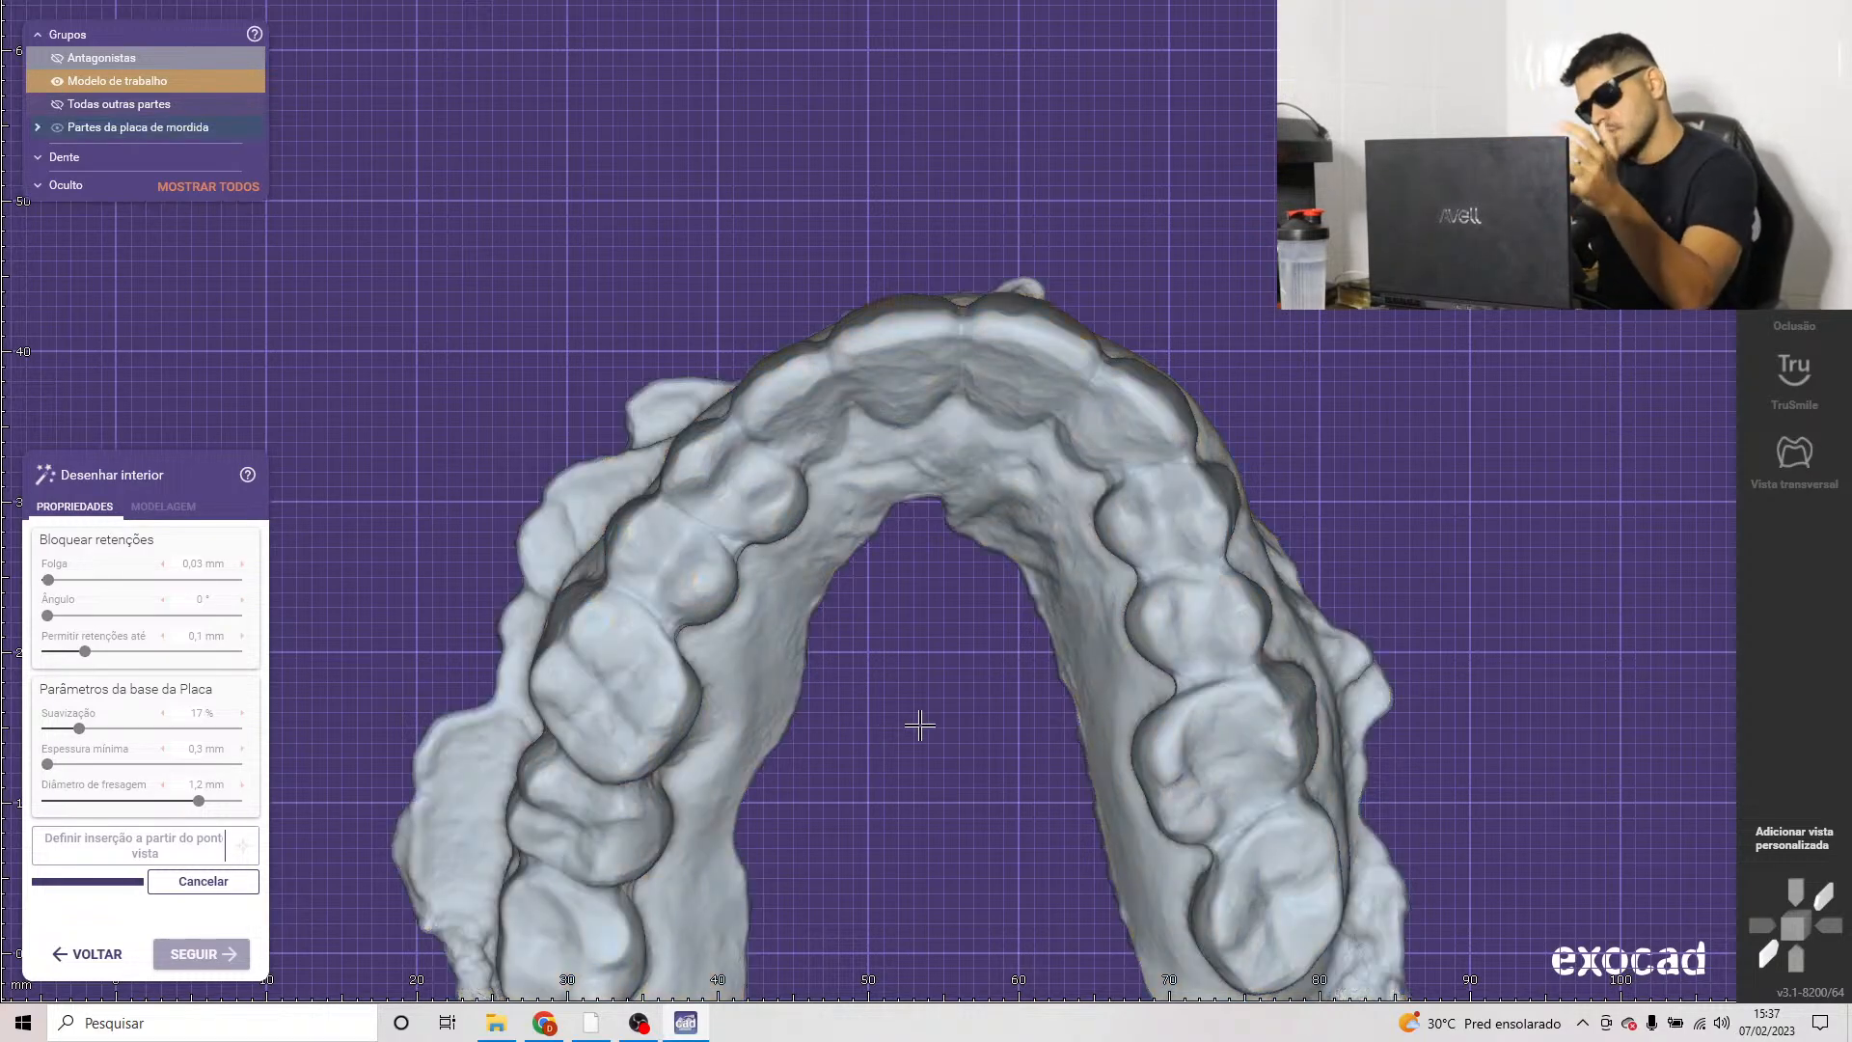
{"action": "scroll", "coordinate": [647, 627], "scroll_direction": "up", "scroll_amount": 10}
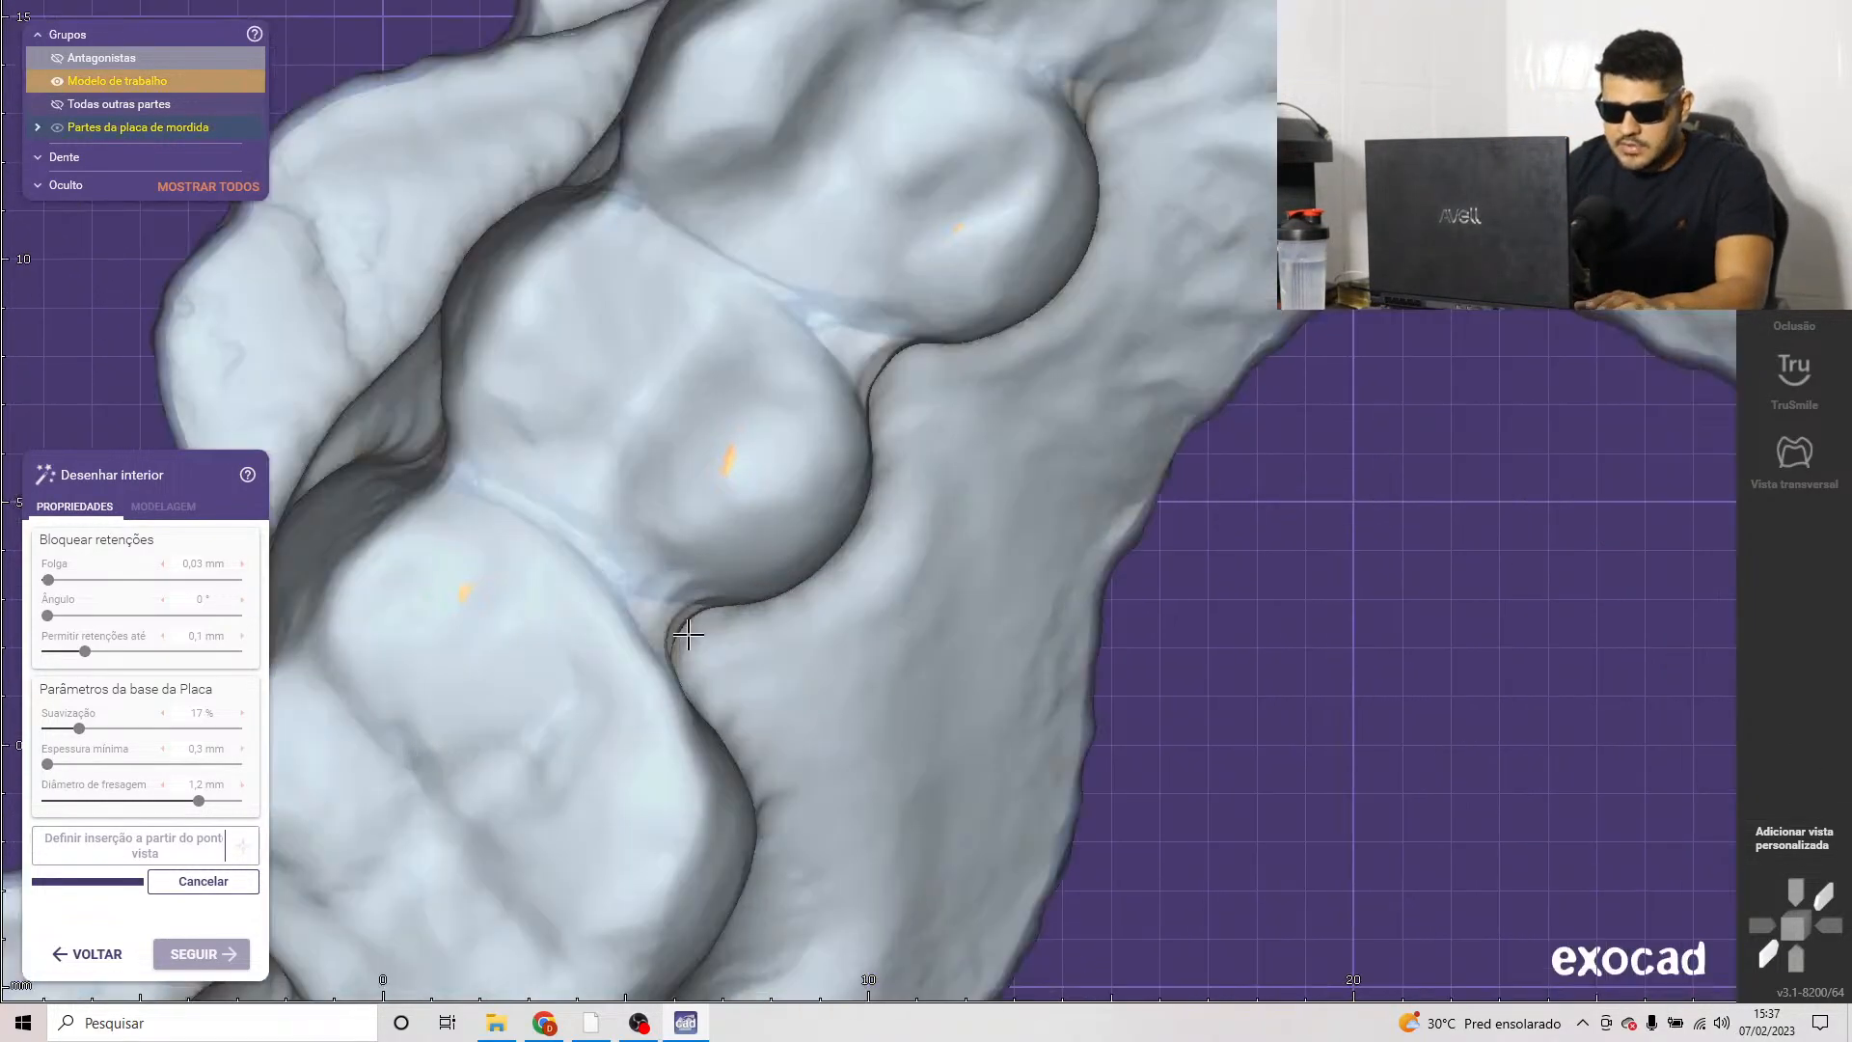
{"action": "scroll", "coordinate": [724, 622], "scroll_direction": "down", "scroll_amount": 4}
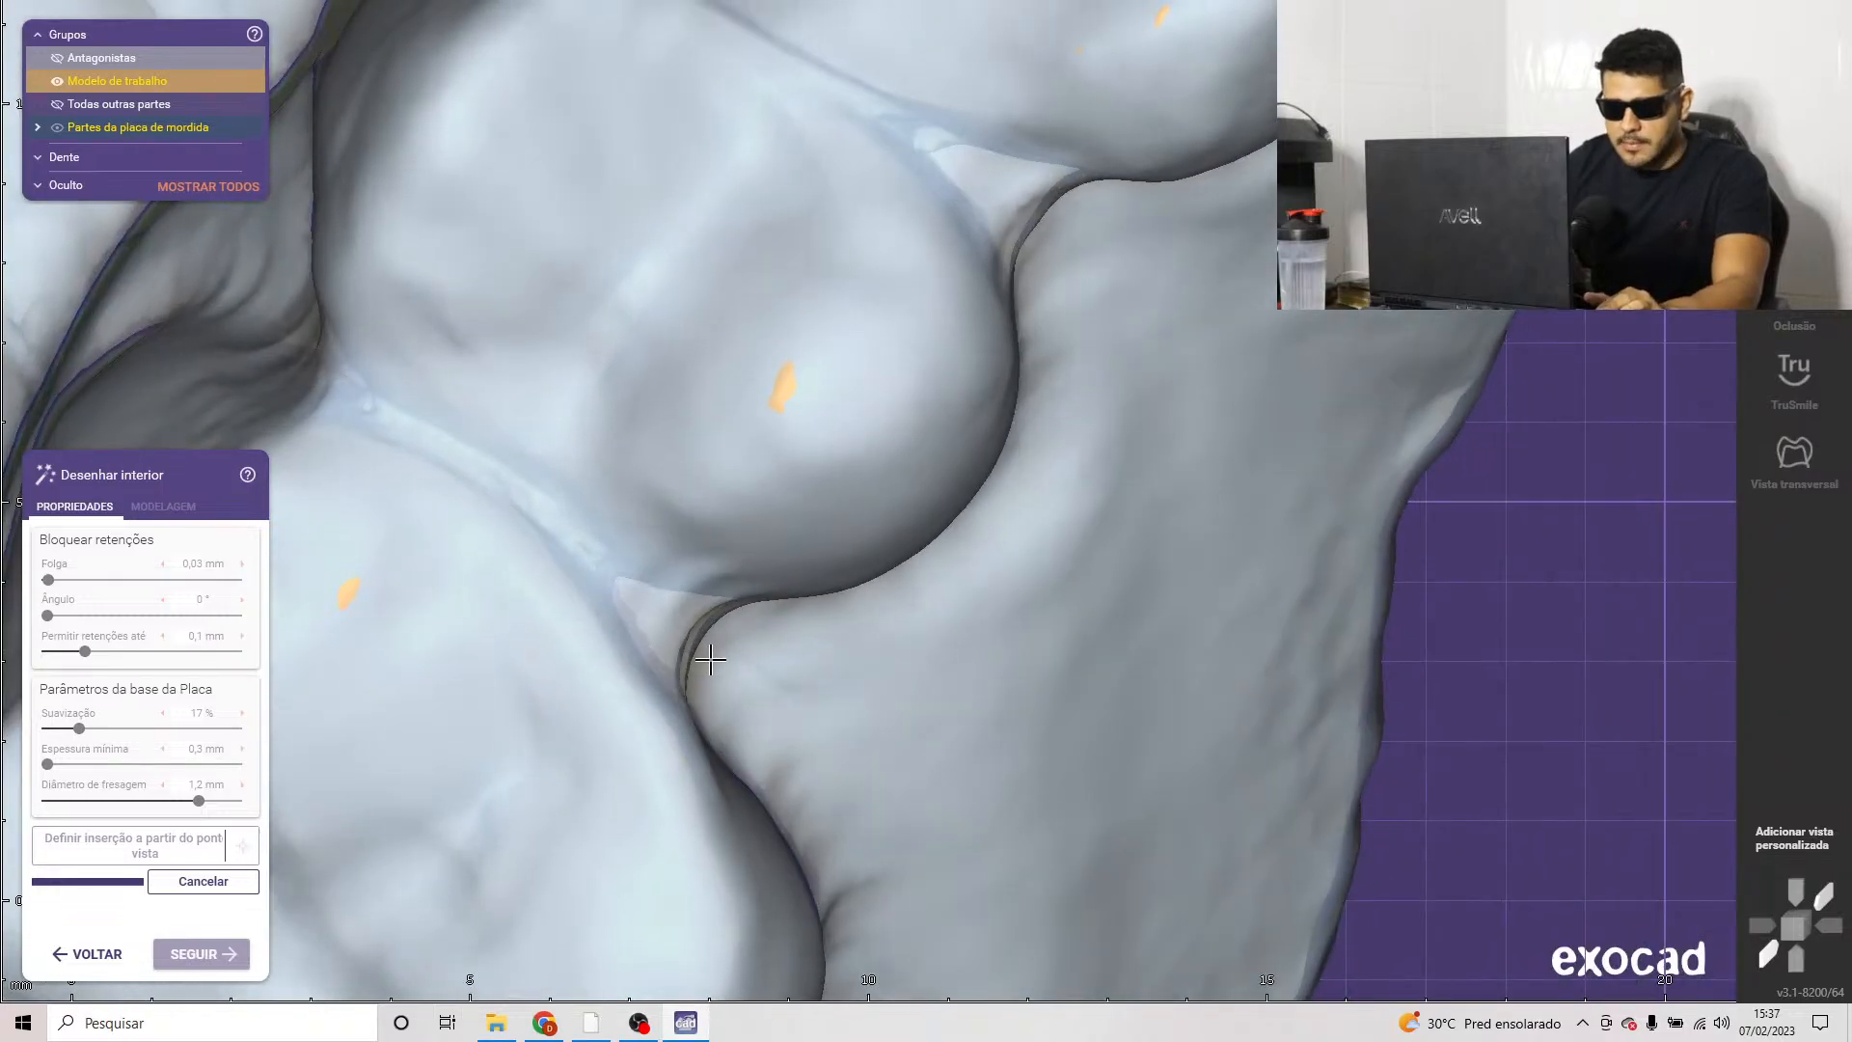
{"action": "left_click", "coordinate": [683, 620], "text": "shift"}
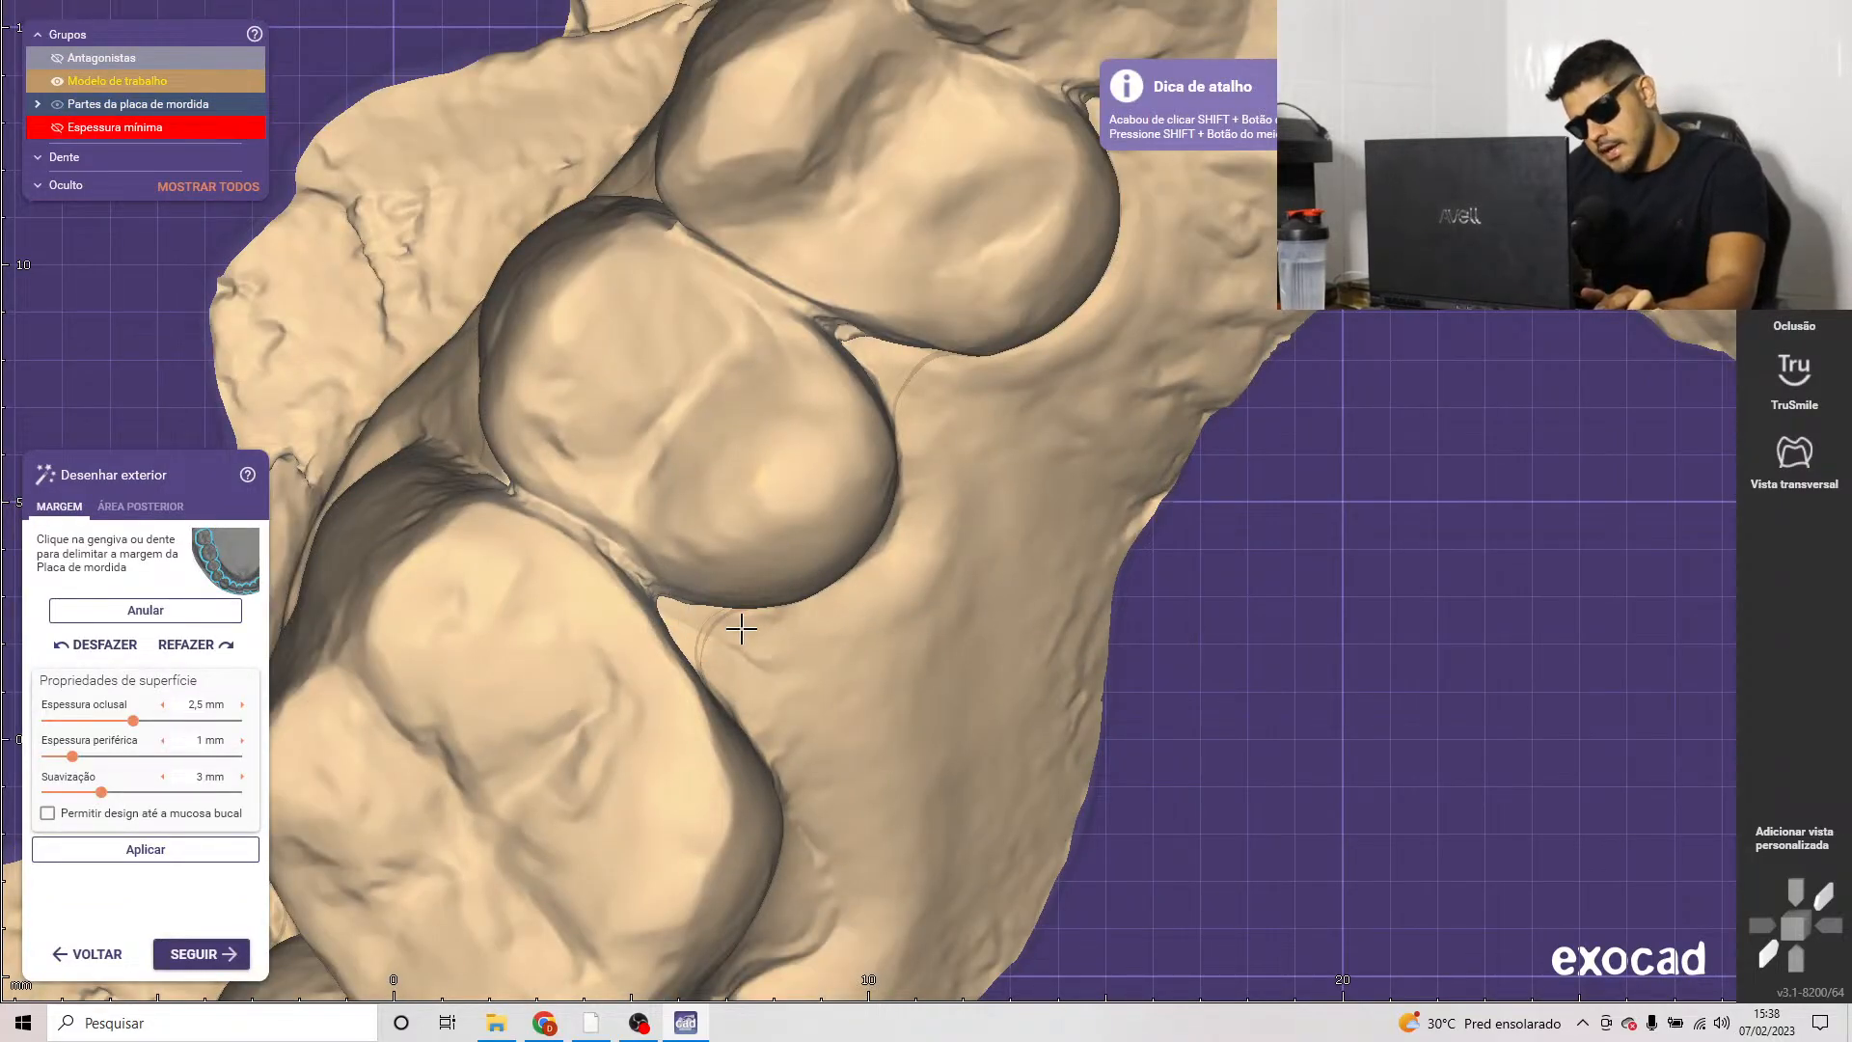
Step: Set the display opacity of the bite splint parts to 100%
{"action": "scroll", "coordinate": [737, 629], "scroll_direction": "down", "scroll_amount": 2}
{"action": "scroll", "coordinate": [733, 629], "scroll_direction": "up", "scroll_amount": 5}
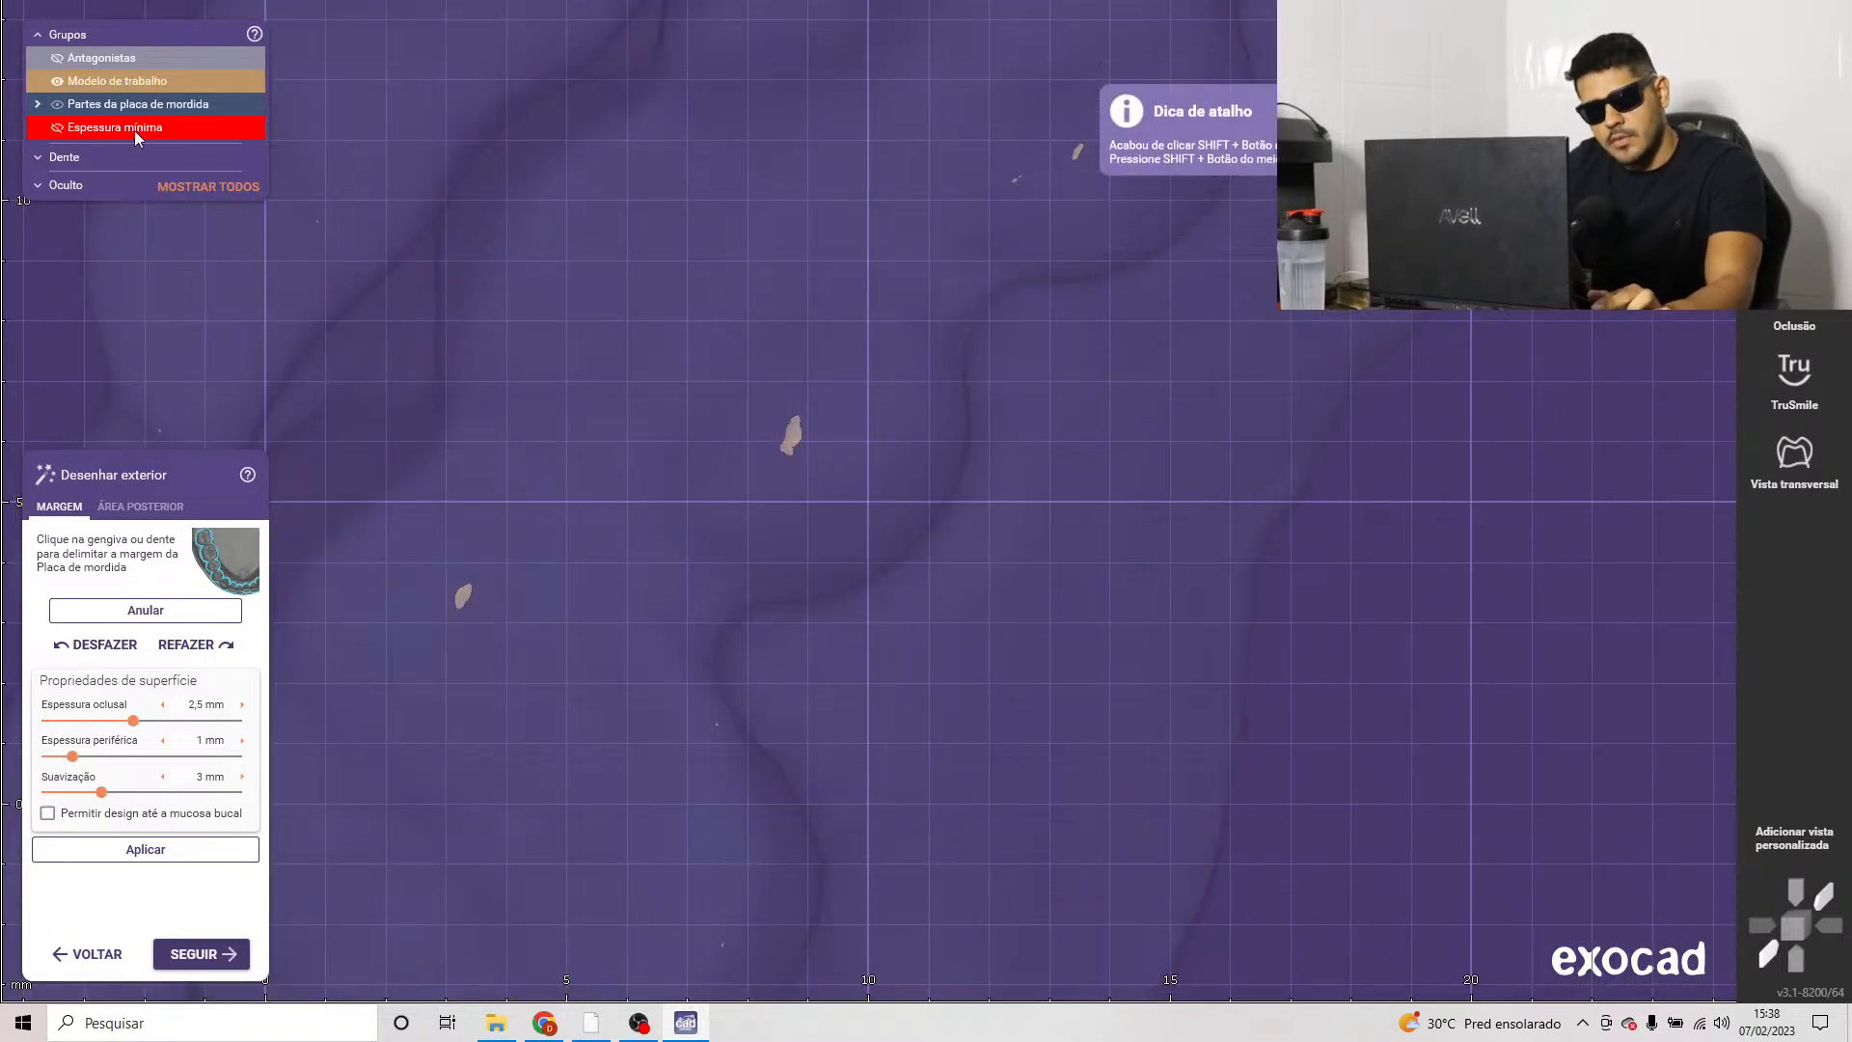
{"action": "scroll", "coordinate": [141, 113], "scroll_direction": "up", "scroll_amount": 5}
{"action": "scroll", "coordinate": [141, 110], "scroll_direction": "up", "scroll_amount": 1}
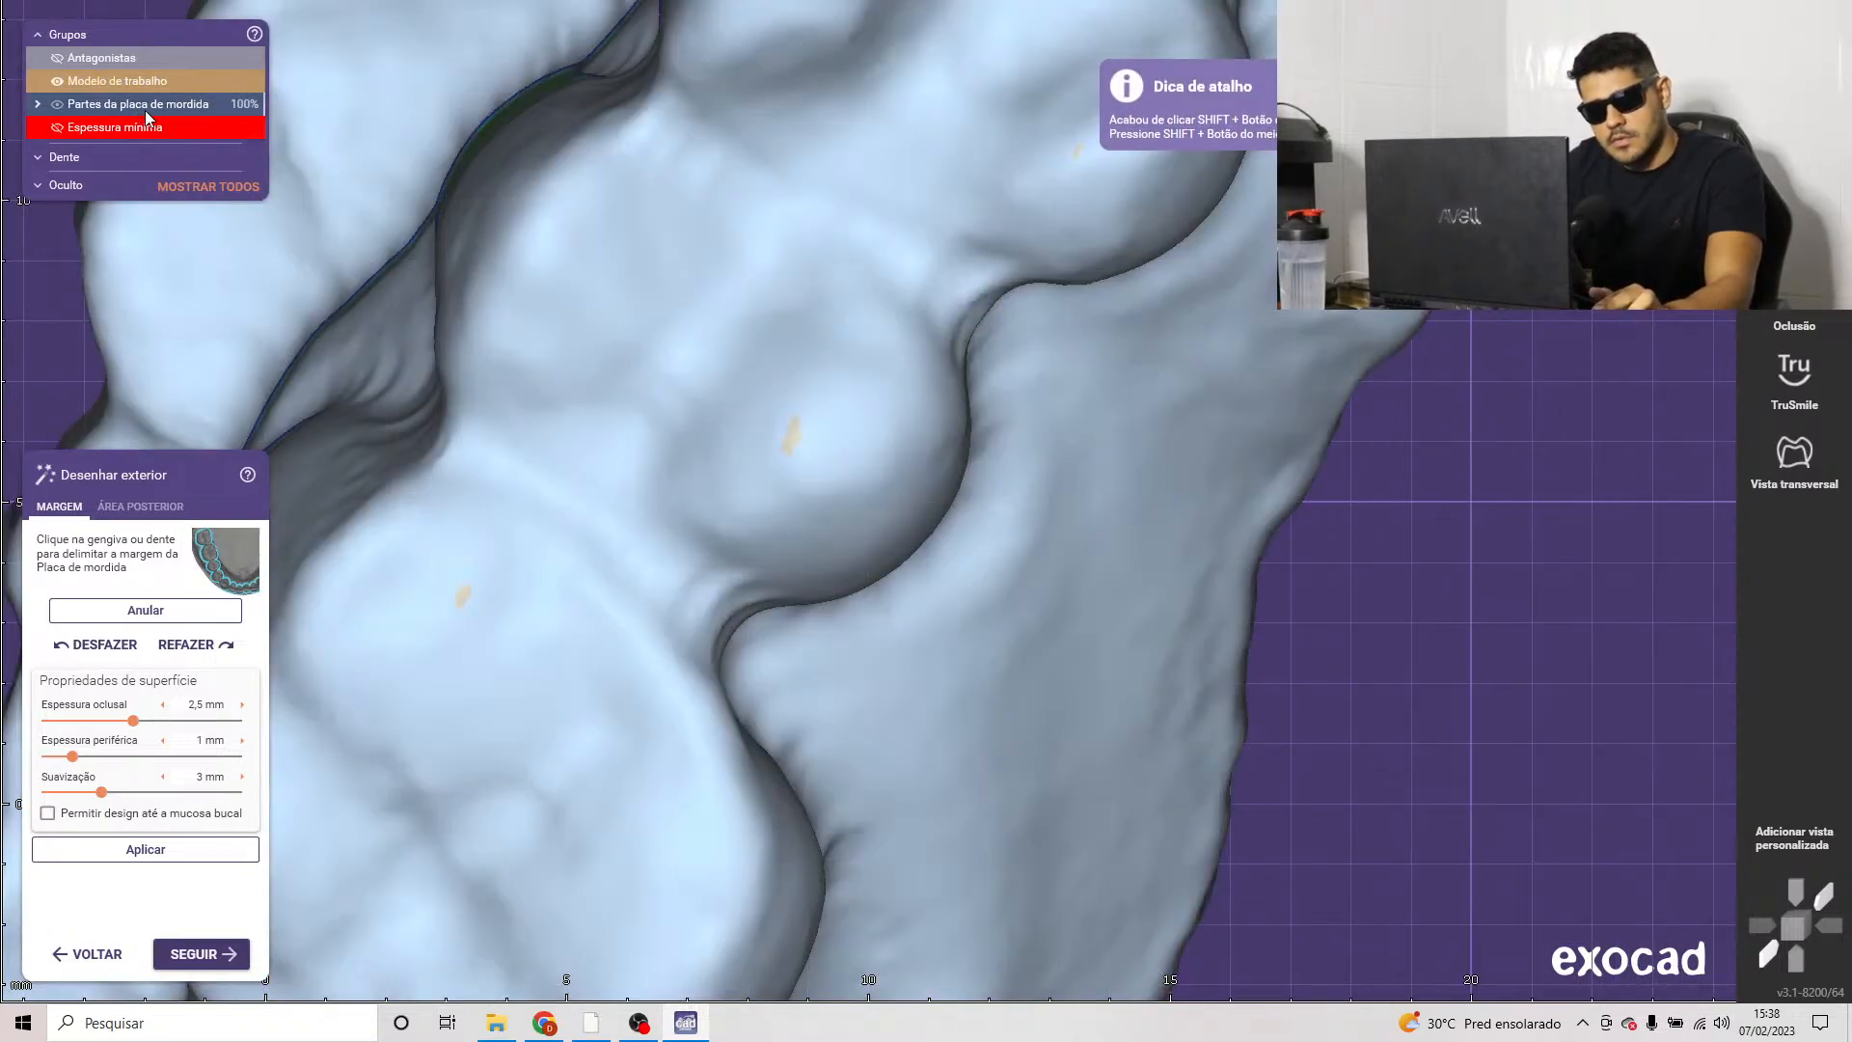
Step: Show the antagonist over the splint base, hide it again and examine the full arch of the blocked-out base
{"action": "left_click", "coordinate": [185, 58]}
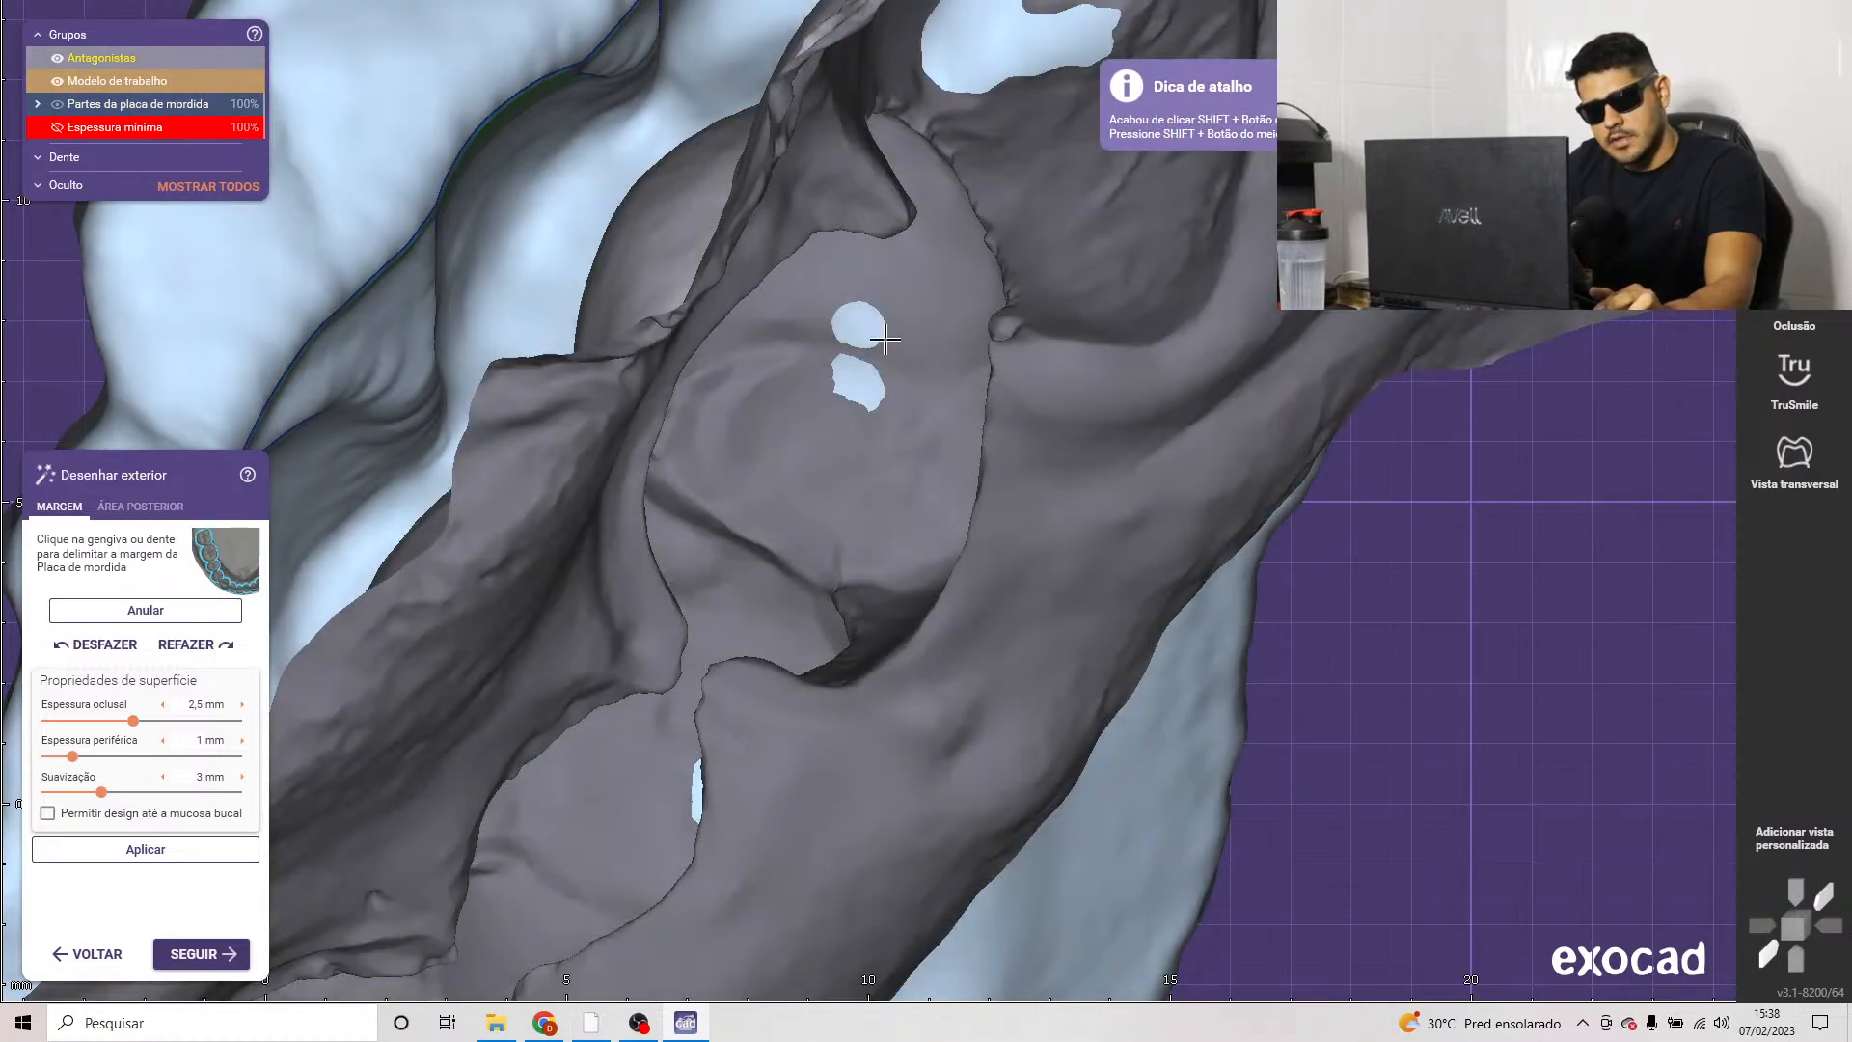
{"action": "scroll", "coordinate": [988, 422], "scroll_direction": "down", "scroll_amount": 5}
{"action": "right_click_drag", "start_coordinate": [1120, 446], "coordinate": [1203, 483]}
{"action": "middle_click", "coordinate": [1196, 482], "text": "ctrl"}
{"action": "scroll", "coordinate": [1198, 483], "scroll_direction": "down", "scroll_amount": 2}
{"action": "scroll", "coordinate": [1202, 483], "scroll_direction": "down", "scroll_amount": 3}
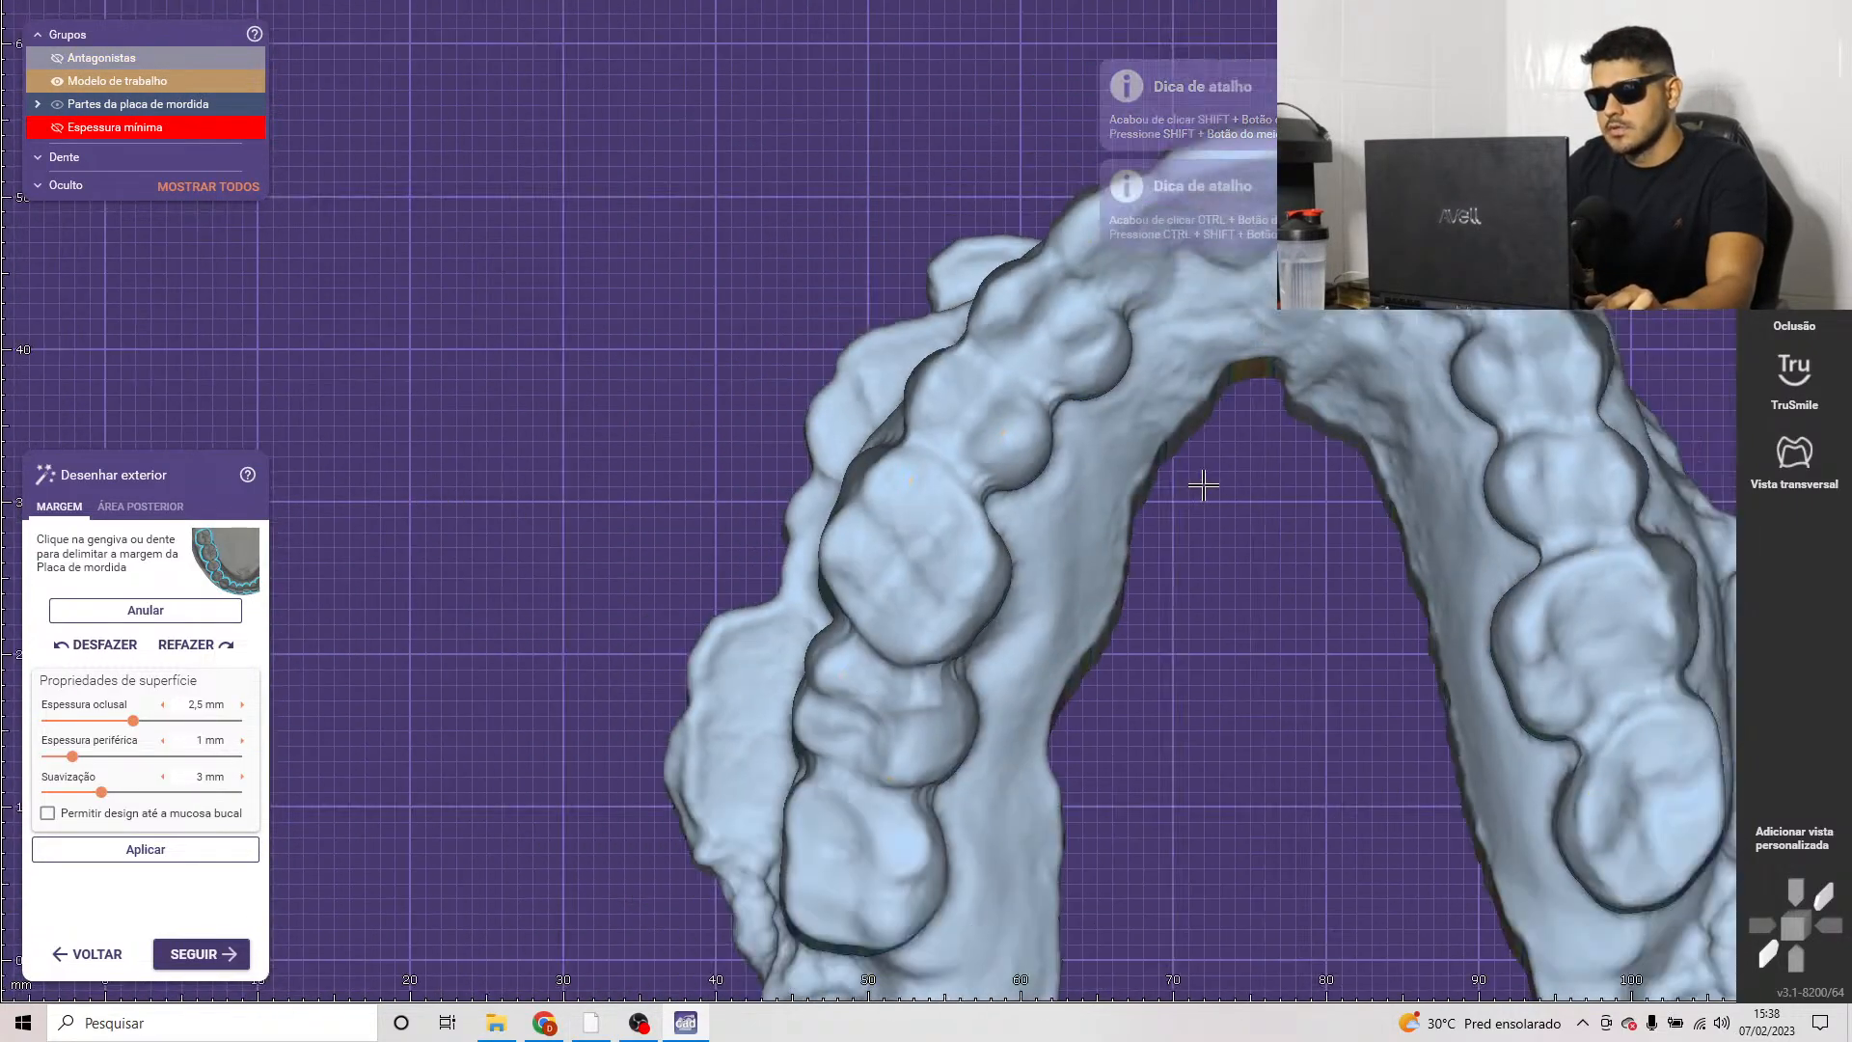
{"action": "middle_click", "coordinate": [1203, 374]}
{"action": "right_click_drag", "start_coordinate": [843, 761], "coordinate": [822, 760]}
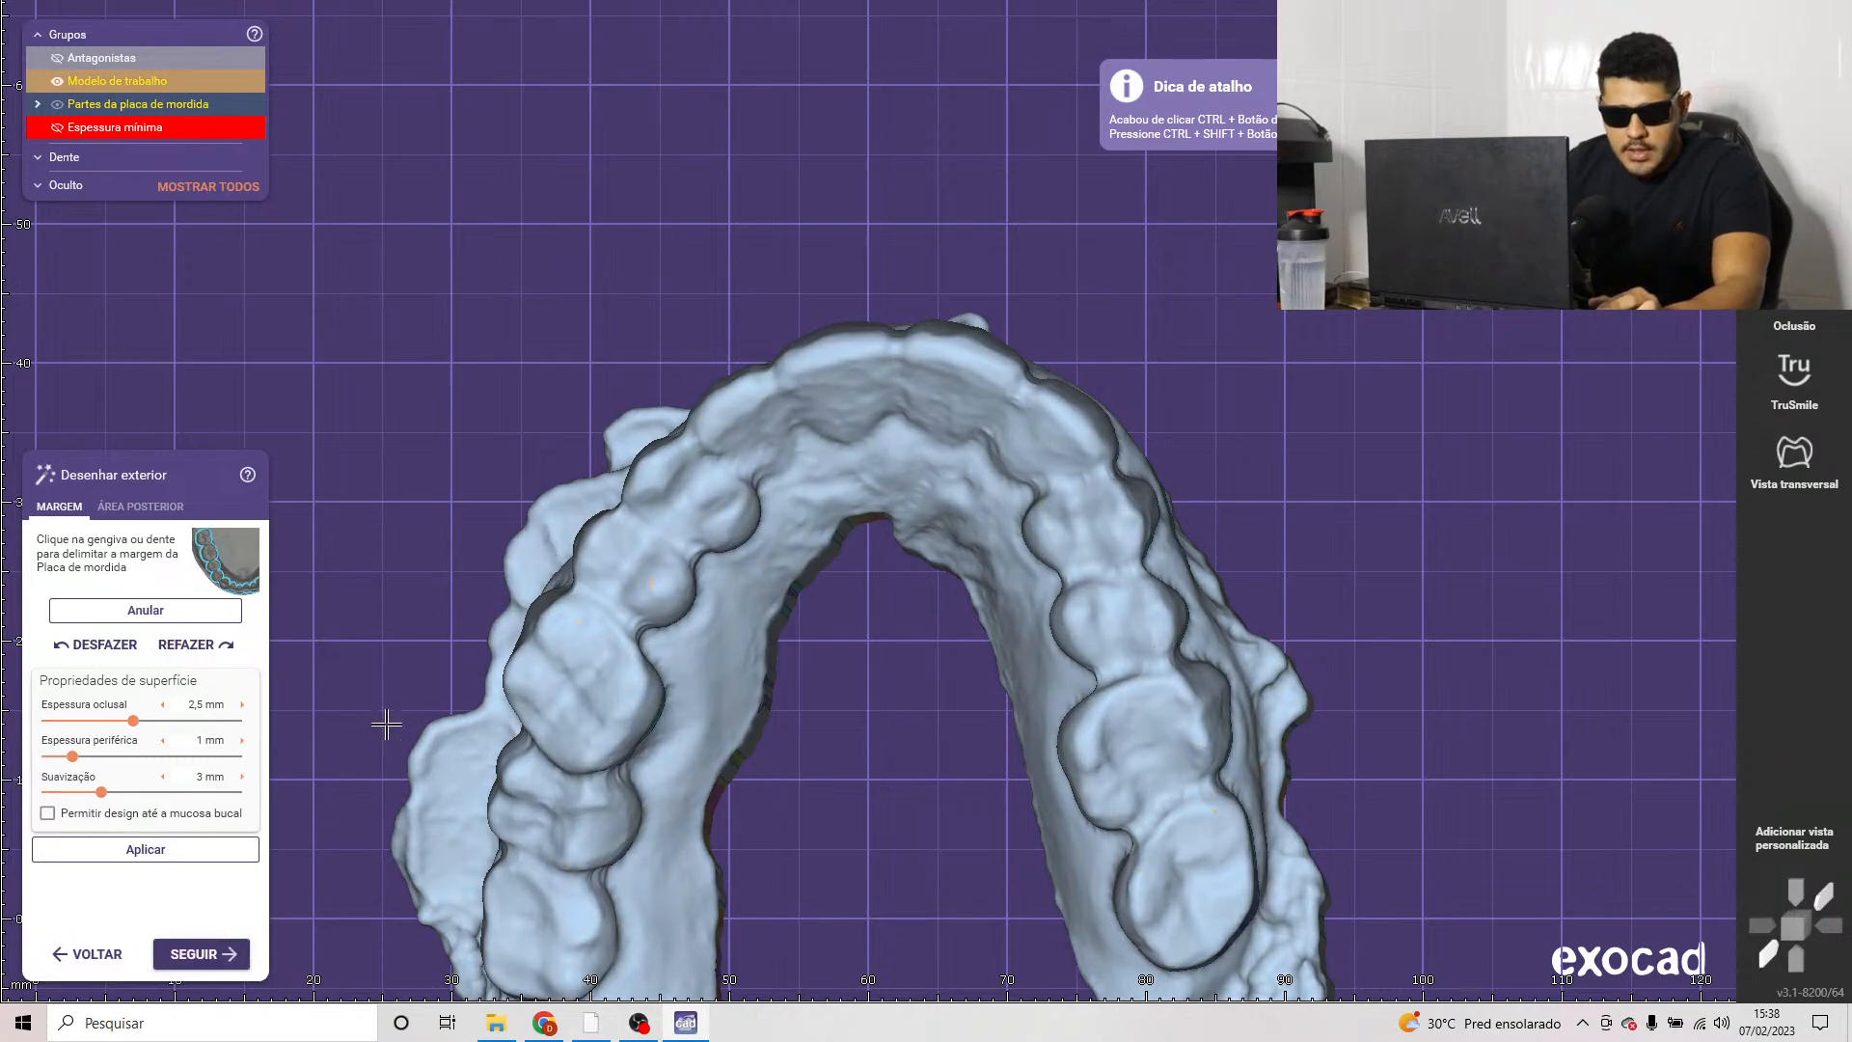
Step: Hide the bite splint parts so only the working model is shown for drawing the margin
{"action": "right_click_drag", "start_coordinate": [715, 673], "coordinate": [714, 672]}
{"action": "scroll", "coordinate": [714, 673], "scroll_direction": "up", "scroll_amount": 2}
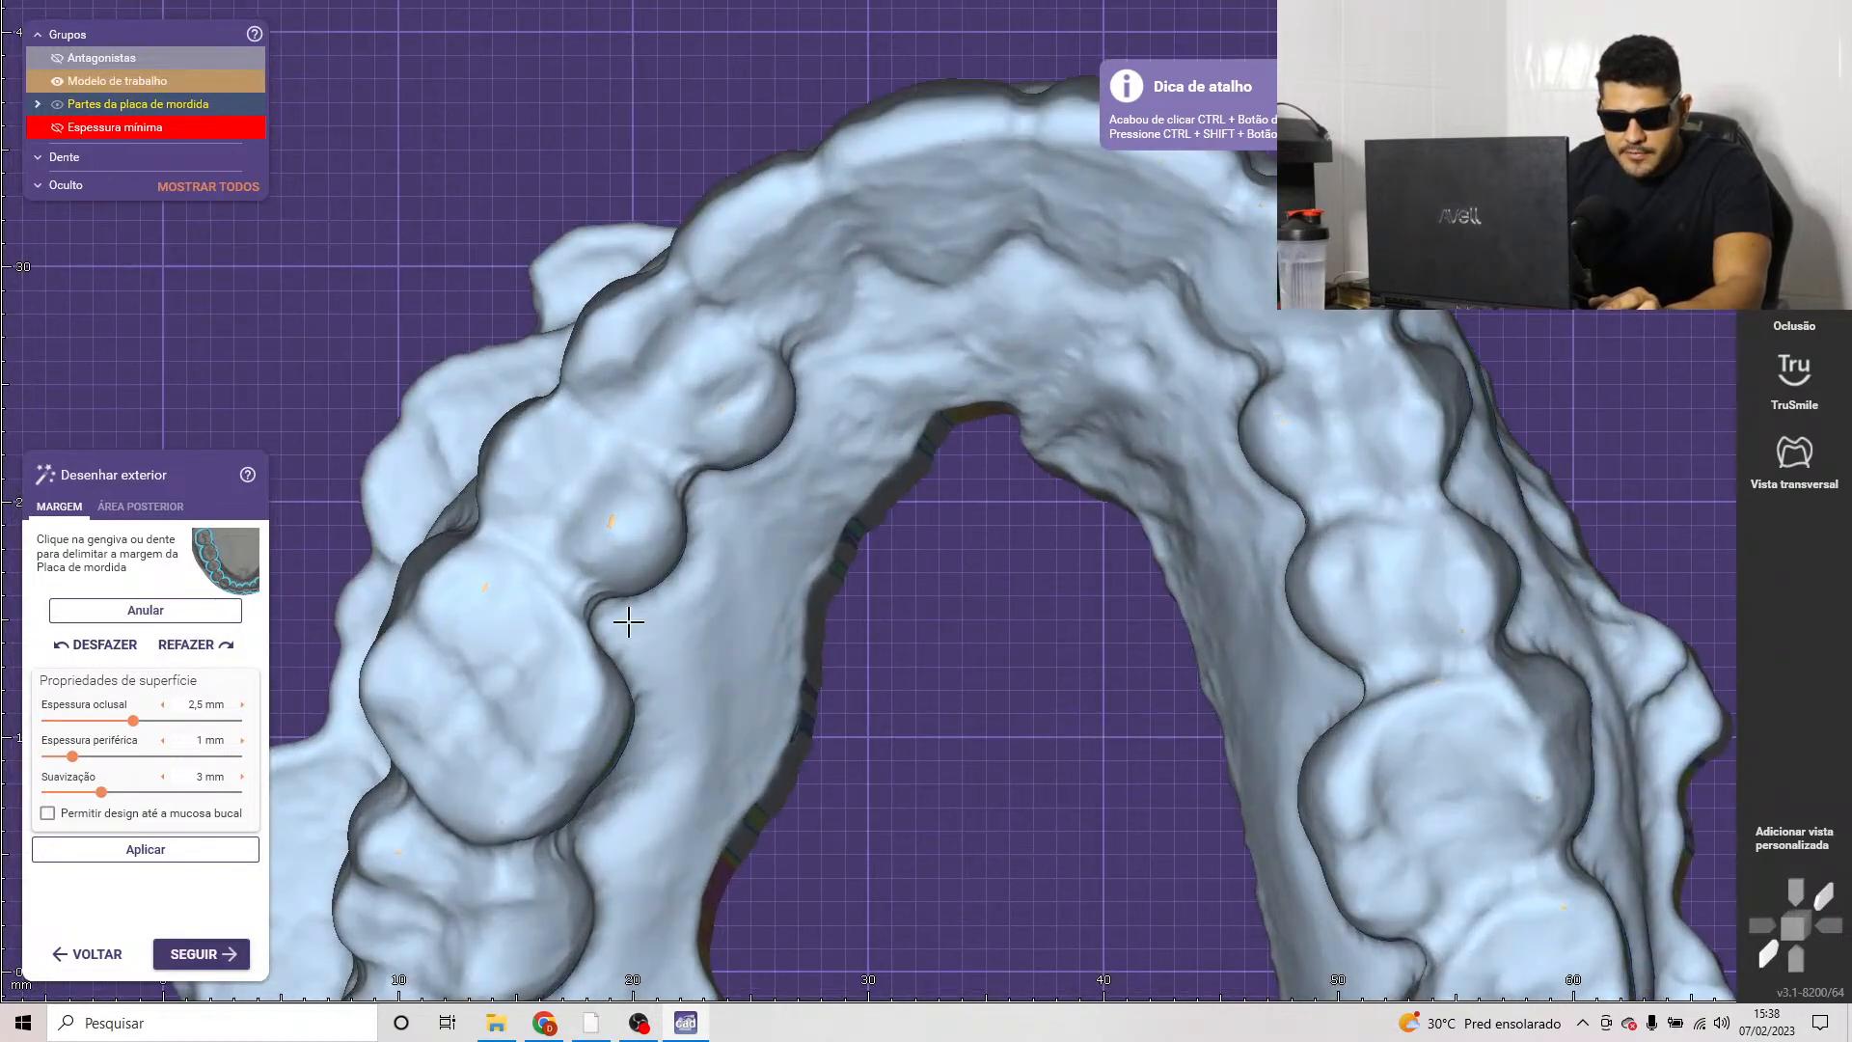
{"action": "scroll", "coordinate": [562, 537], "scroll_direction": "down", "scroll_amount": 3}
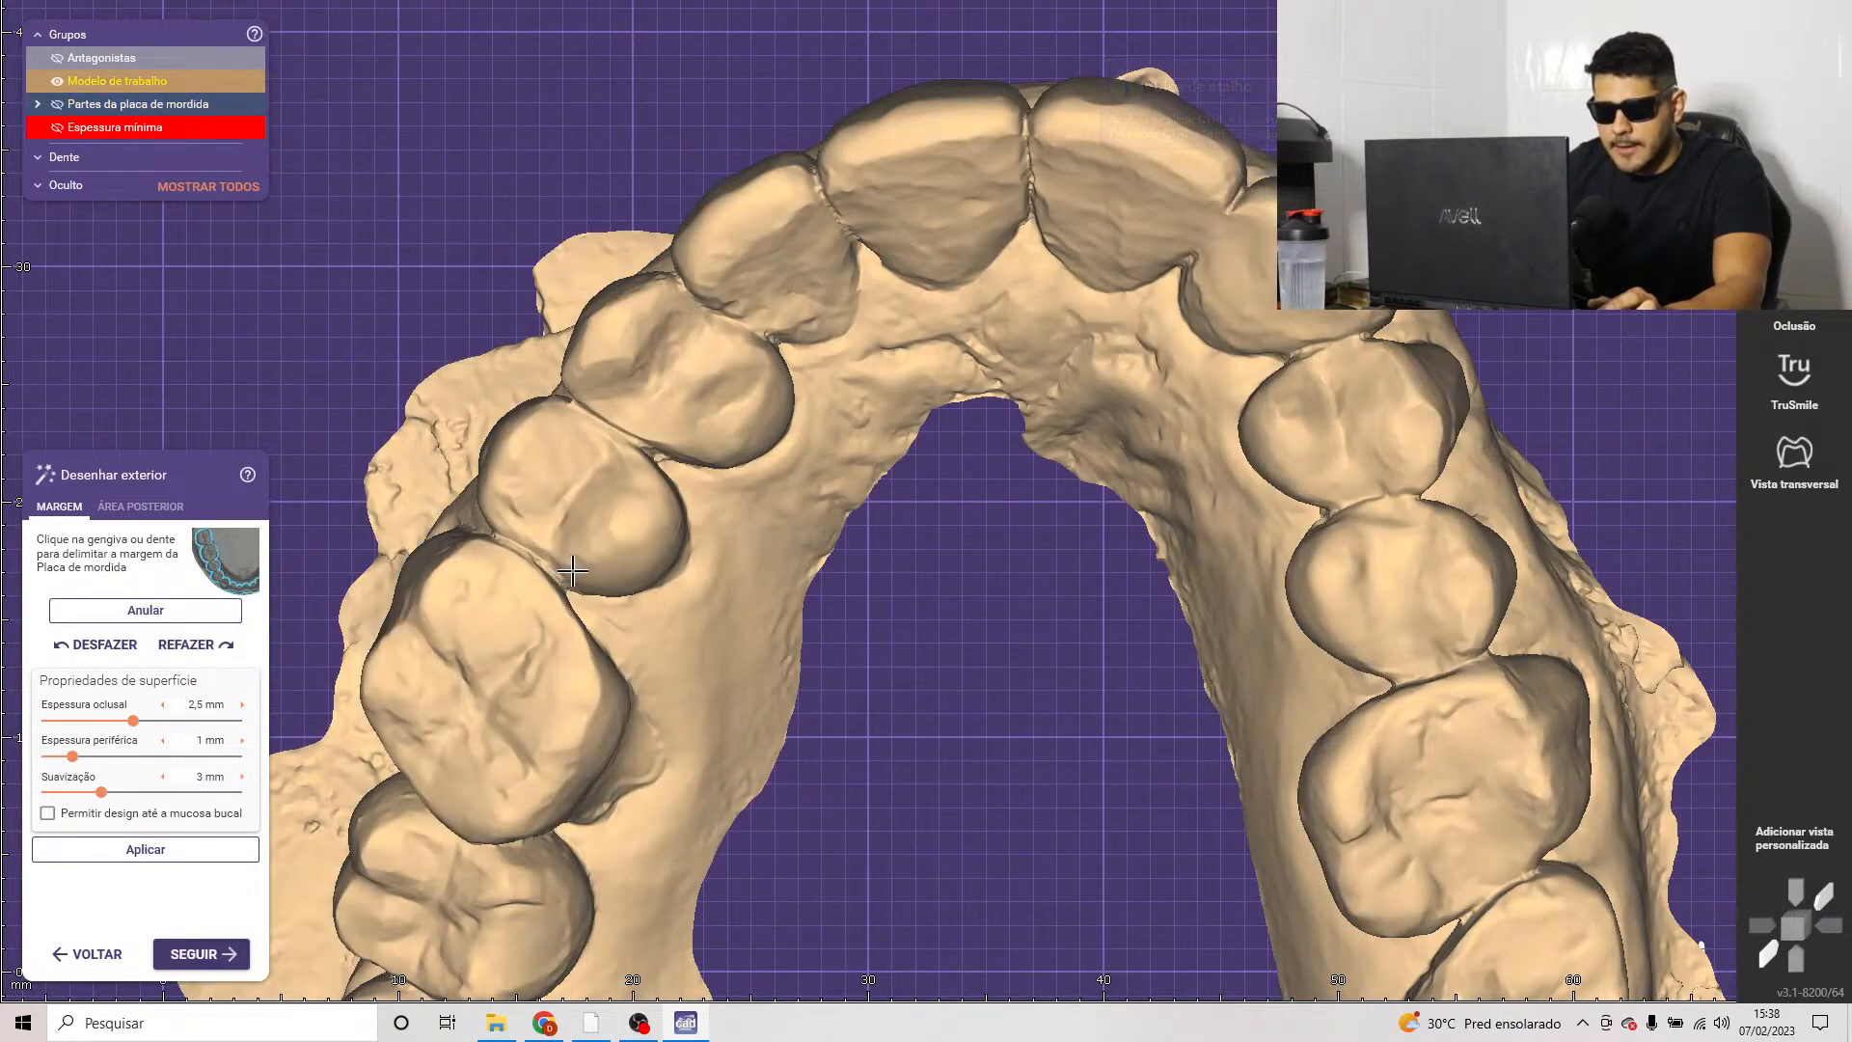
{"action": "scroll", "coordinate": [587, 681], "scroll_direction": "down", "scroll_amount": 2}
{"action": "middle_click", "coordinate": [588, 681]}
{"action": "mouse_move", "coordinate": [909, 690]}
{"action": "right_mouse_down"}
{"action": "mouse_move", "coordinate": [909, 662]}
{"action": "mouse_move", "coordinate": [909, 680]}
{"action": "right_mouse_up"}
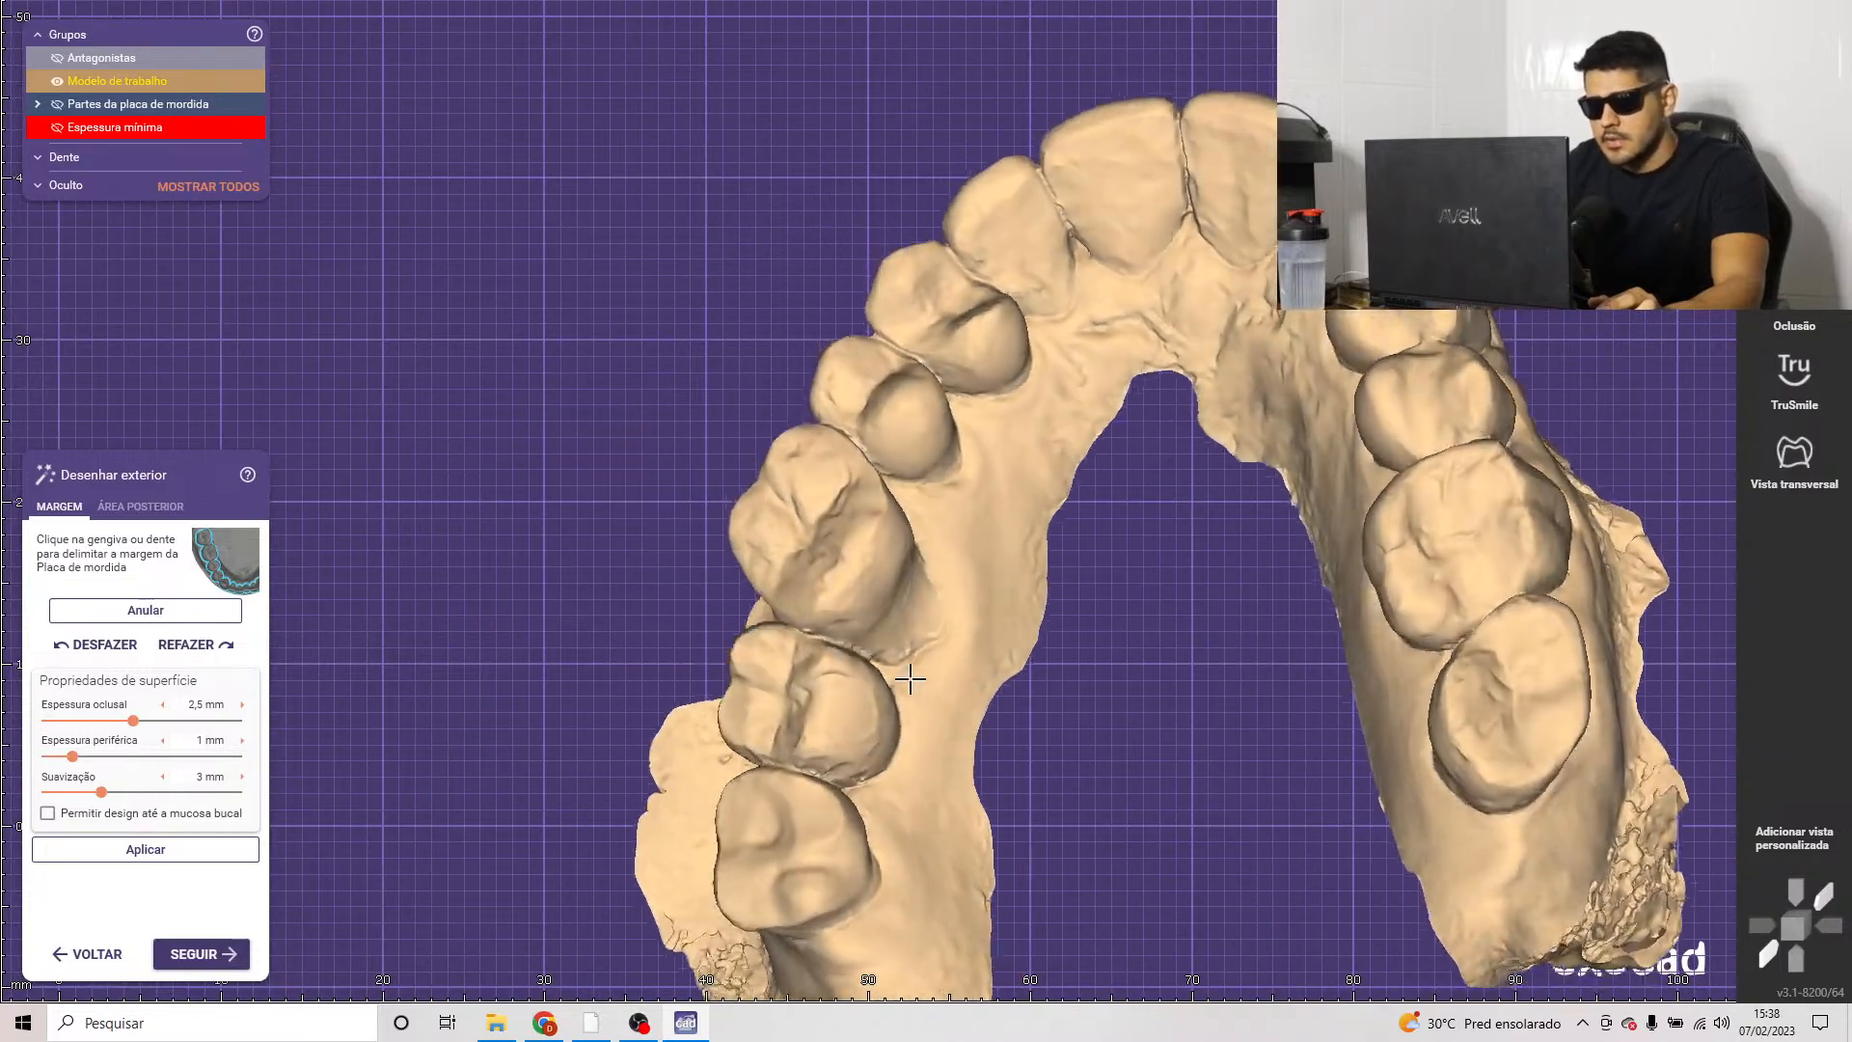
Step: Start the splint margin with two points on the distal palatal surface of the second molar, on the side with three molars
{"action": "scroll", "coordinate": [897, 692], "scroll_direction": "up", "scroll_amount": 3}
{"action": "scroll", "coordinate": [881, 753], "scroll_direction": "down", "scroll_amount": 2}
{"action": "scroll", "coordinate": [887, 745], "scroll_direction": "down", "scroll_amount": 2}
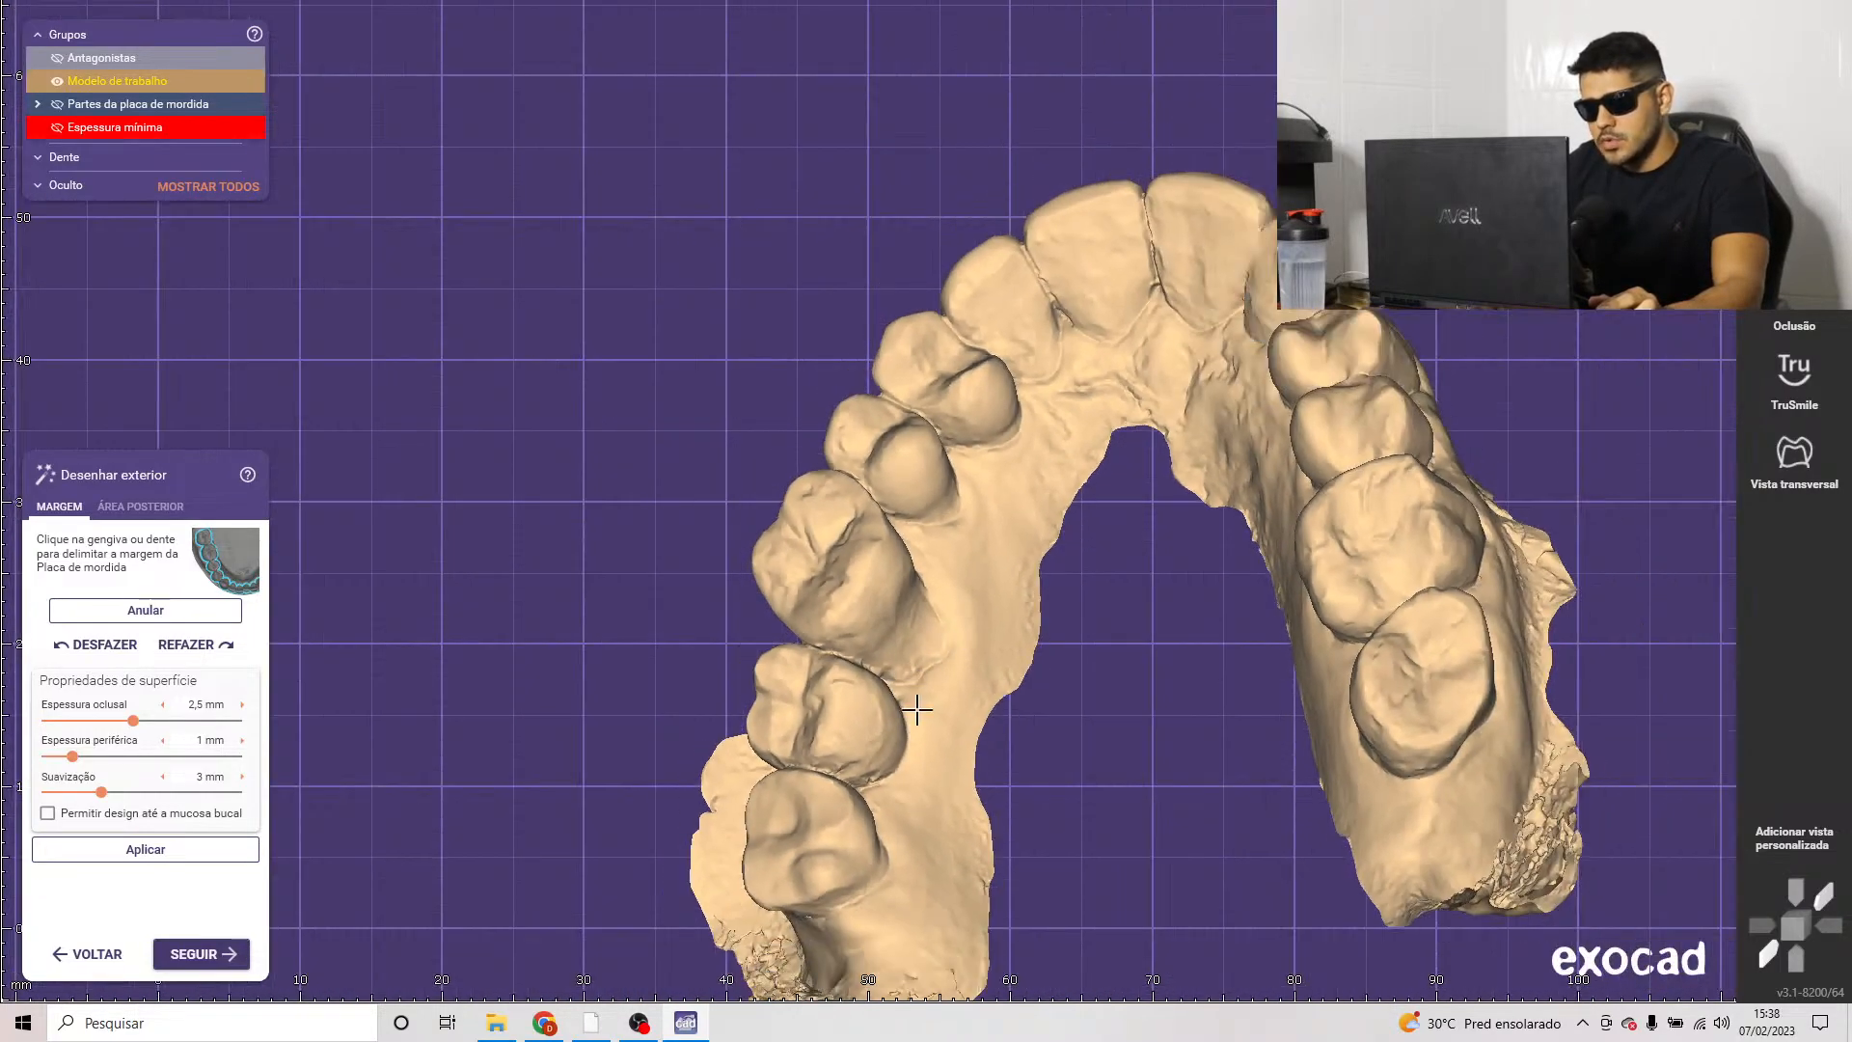
{"action": "scroll", "coordinate": [843, 761], "scroll_direction": "up", "scroll_amount": 2}
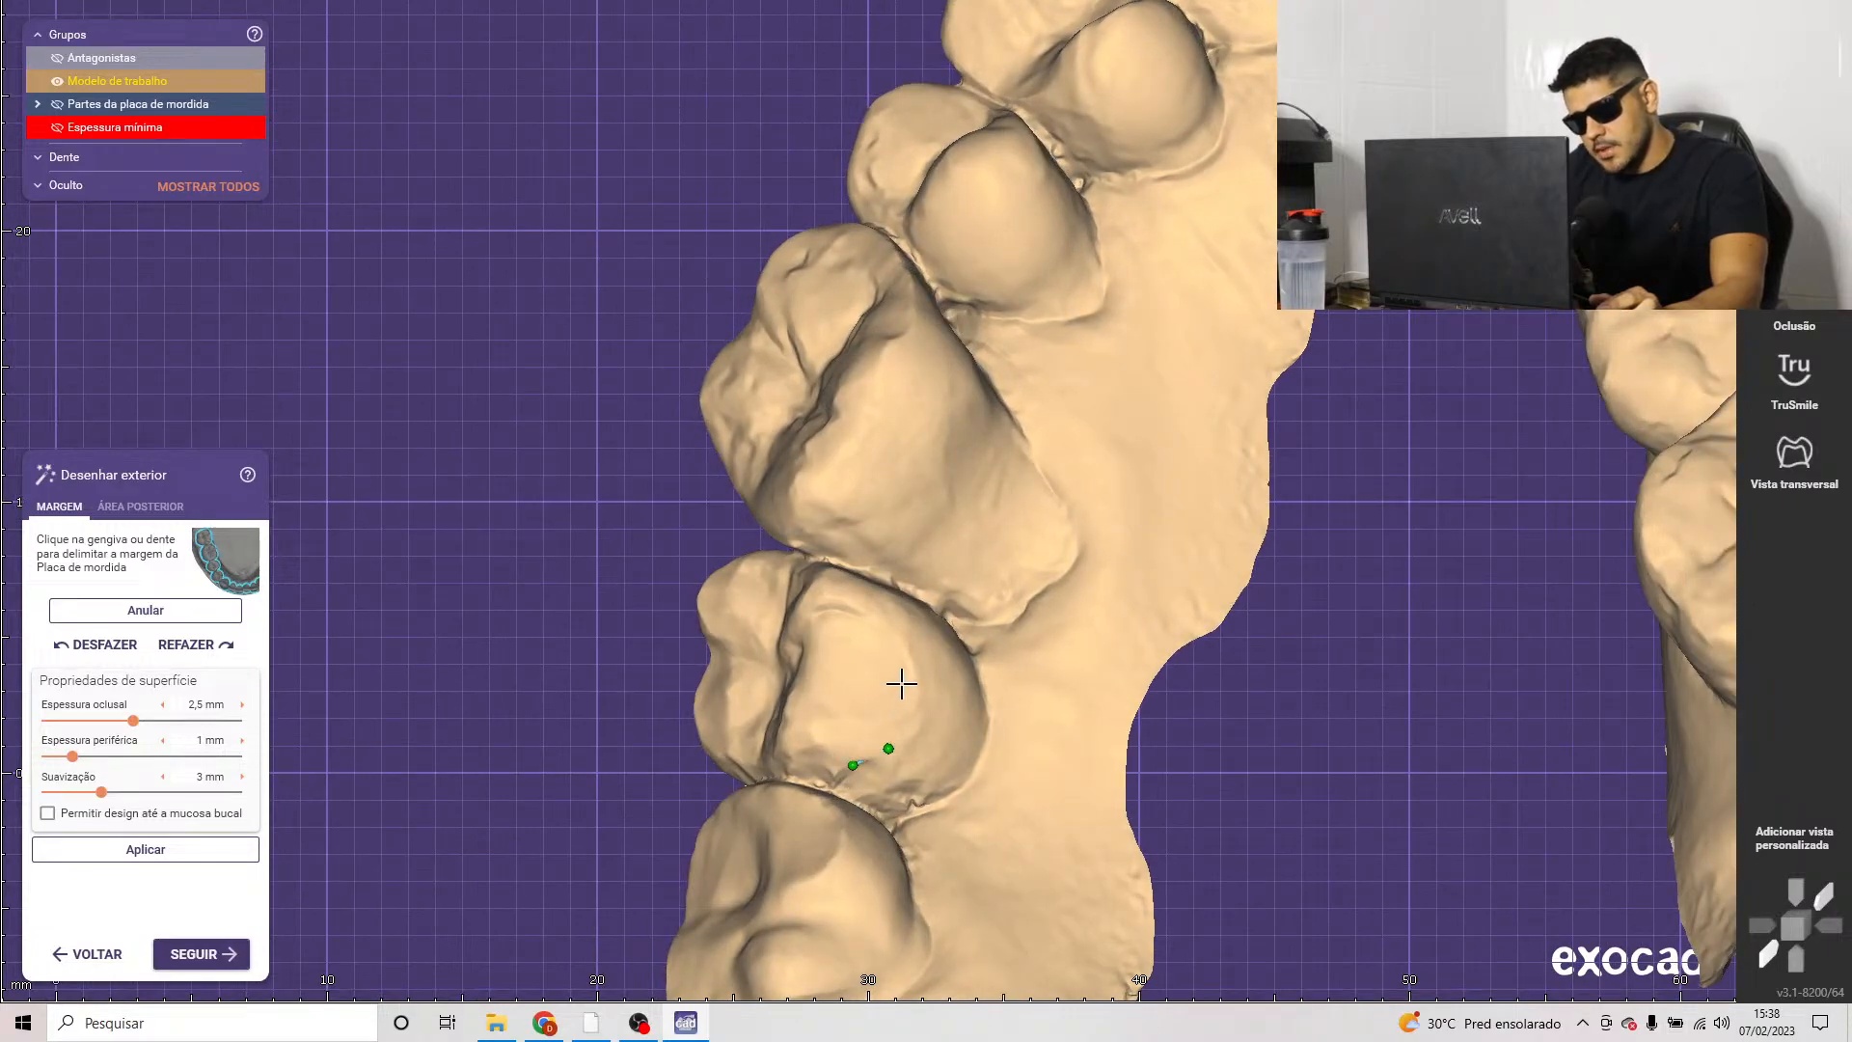
{"action": "scroll", "coordinate": [901, 690], "scroll_direction": "down", "scroll_amount": 3}
{"action": "scroll", "coordinate": [950, 550], "scroll_direction": "up", "scroll_amount": 4}
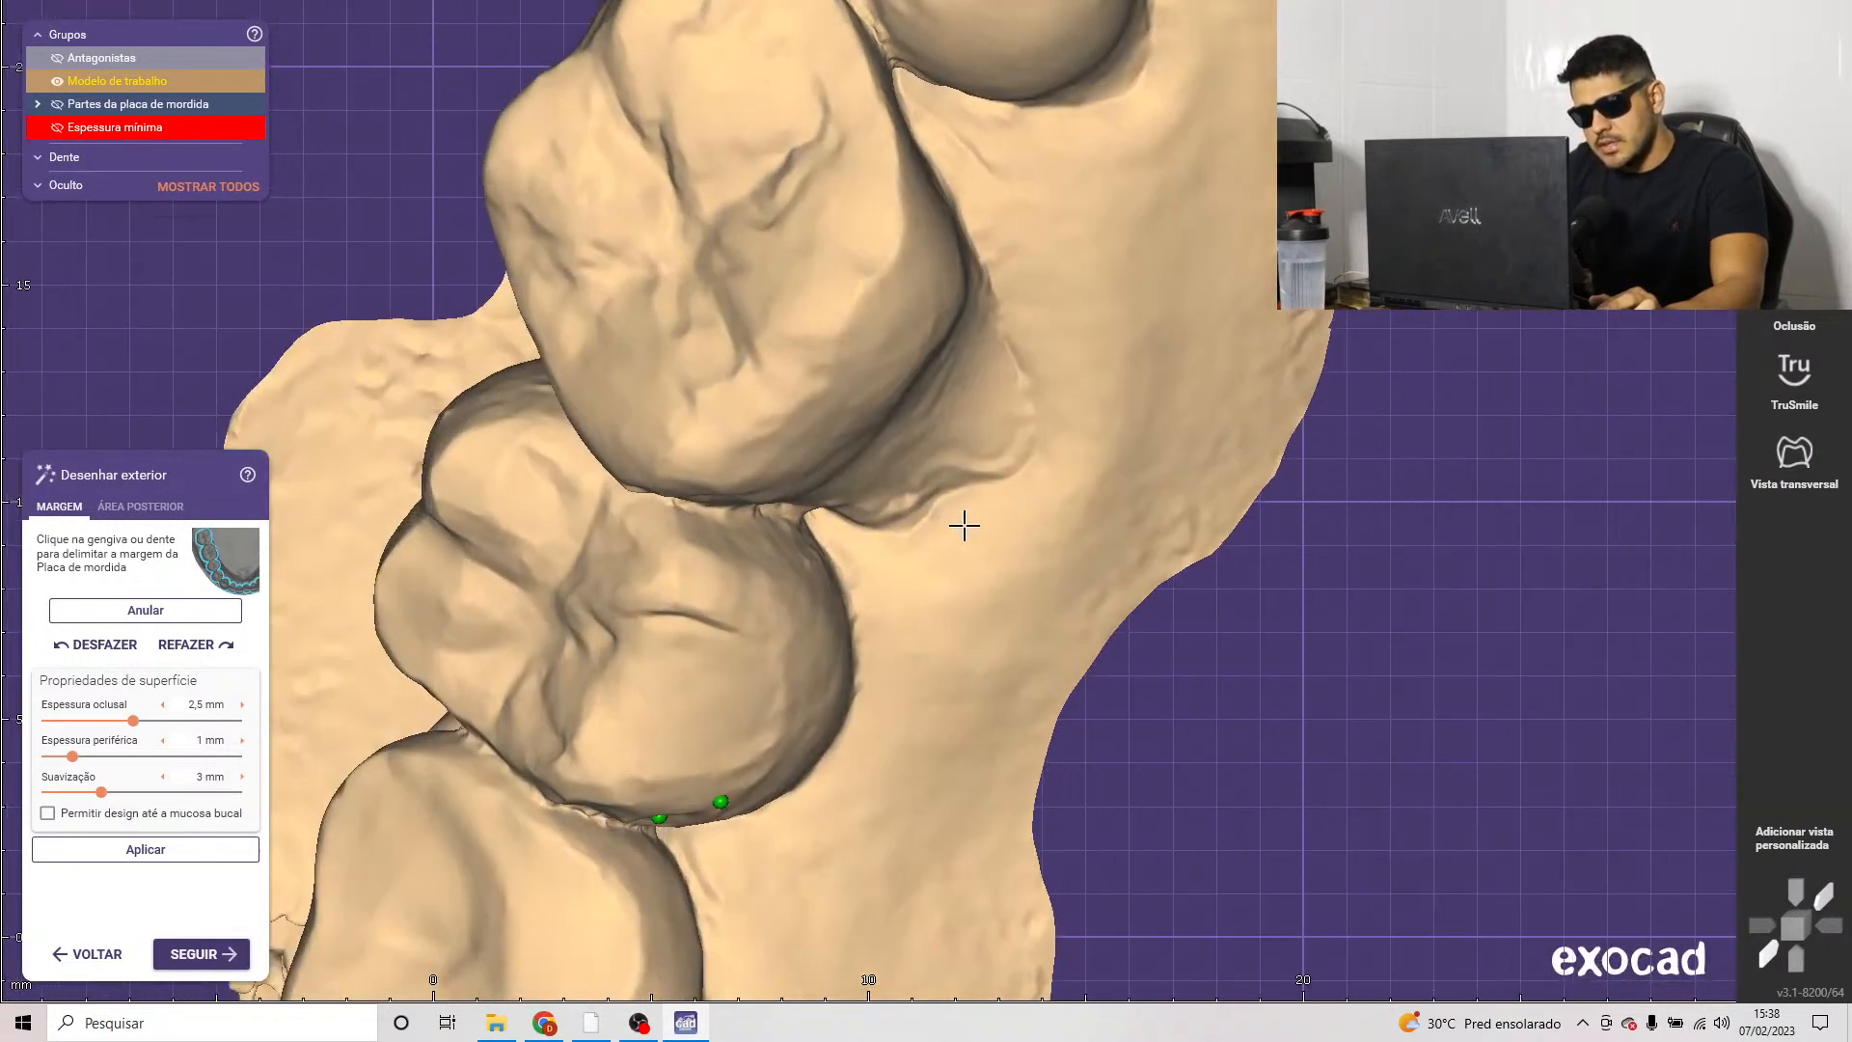
Step: Extend the margin along the second molar's palatal surface and onto the neighbouring first molar
{"action": "right_click_drag", "start_coordinate": [964, 525], "coordinate": [911, 453]}
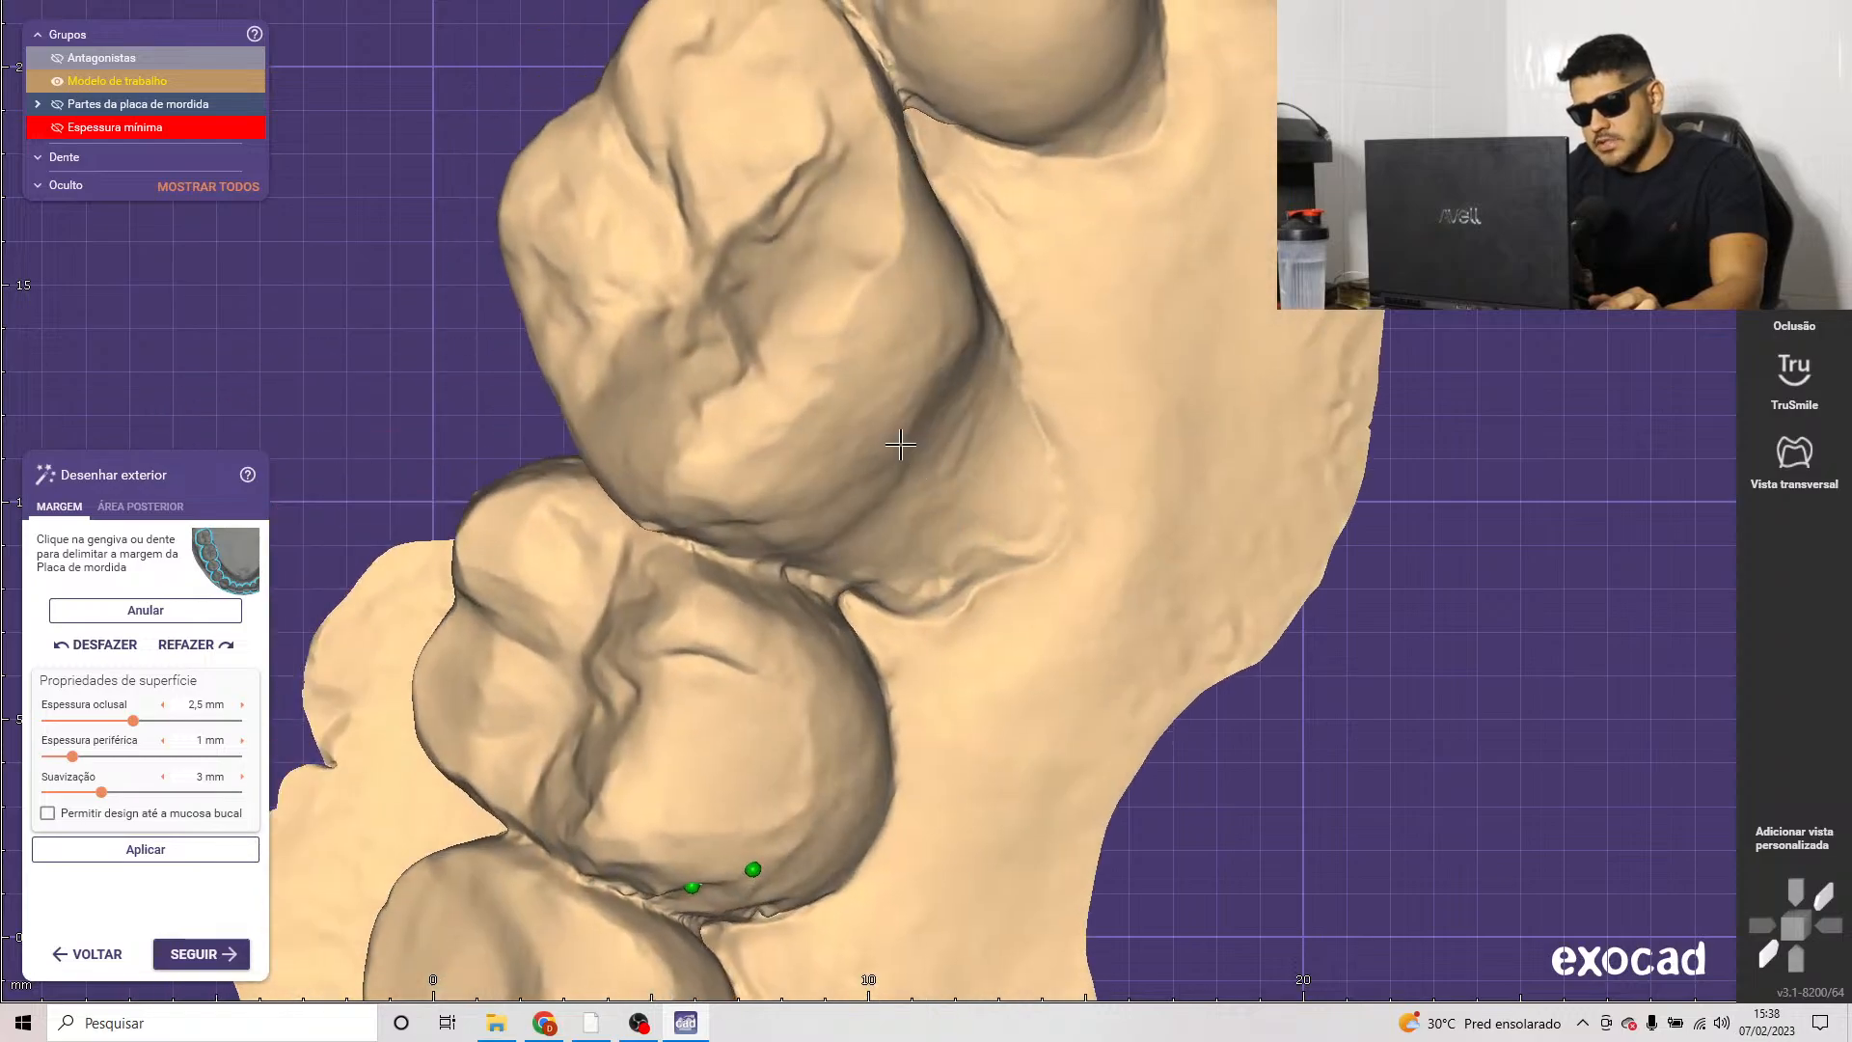
{"action": "scroll", "coordinate": [943, 479], "scroll_direction": "down", "scroll_amount": 3}
{"action": "scroll", "coordinate": [958, 501], "scroll_direction": "up", "scroll_amount": 2}
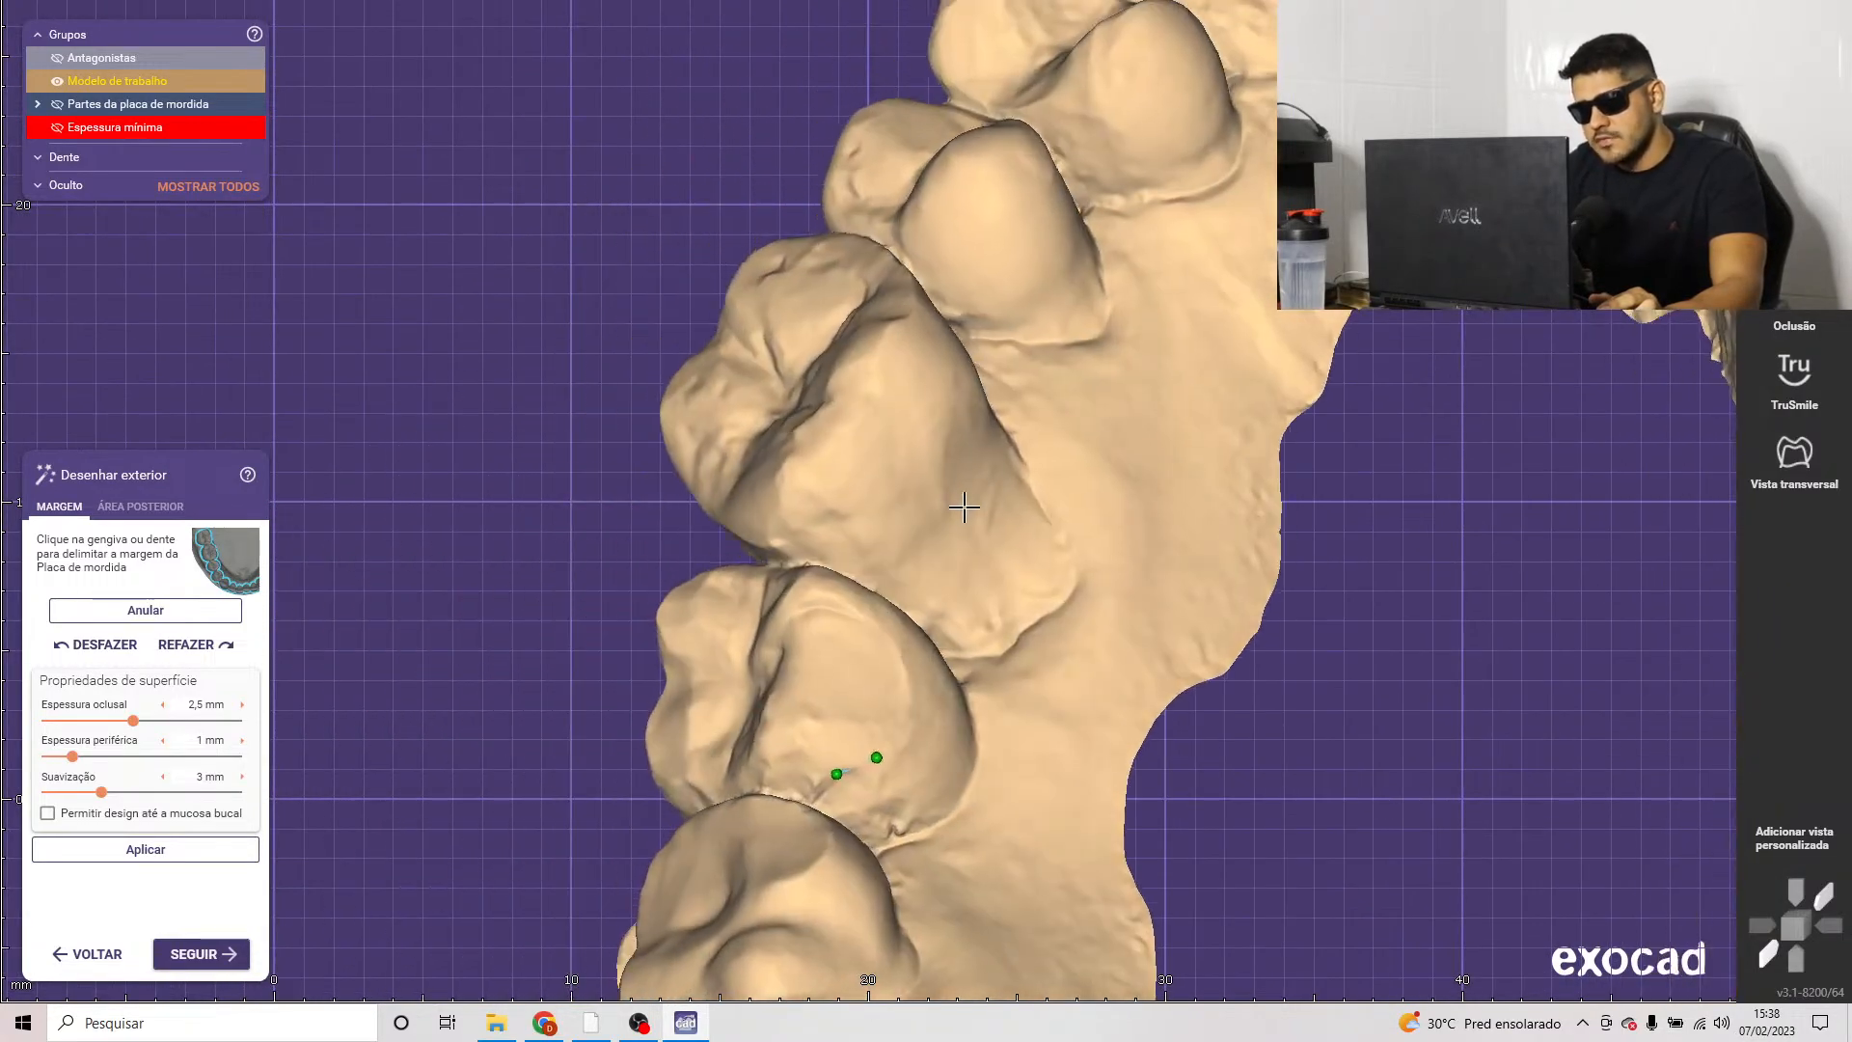
{"action": "right_click_drag", "start_coordinate": [964, 506], "coordinate": [851, 589]}
{"action": "scroll", "coordinate": [979, 492], "scroll_direction": "up", "scroll_amount": 3}
{"action": "scroll", "coordinate": [960, 515], "scroll_direction": "down", "scroll_amount": 3}
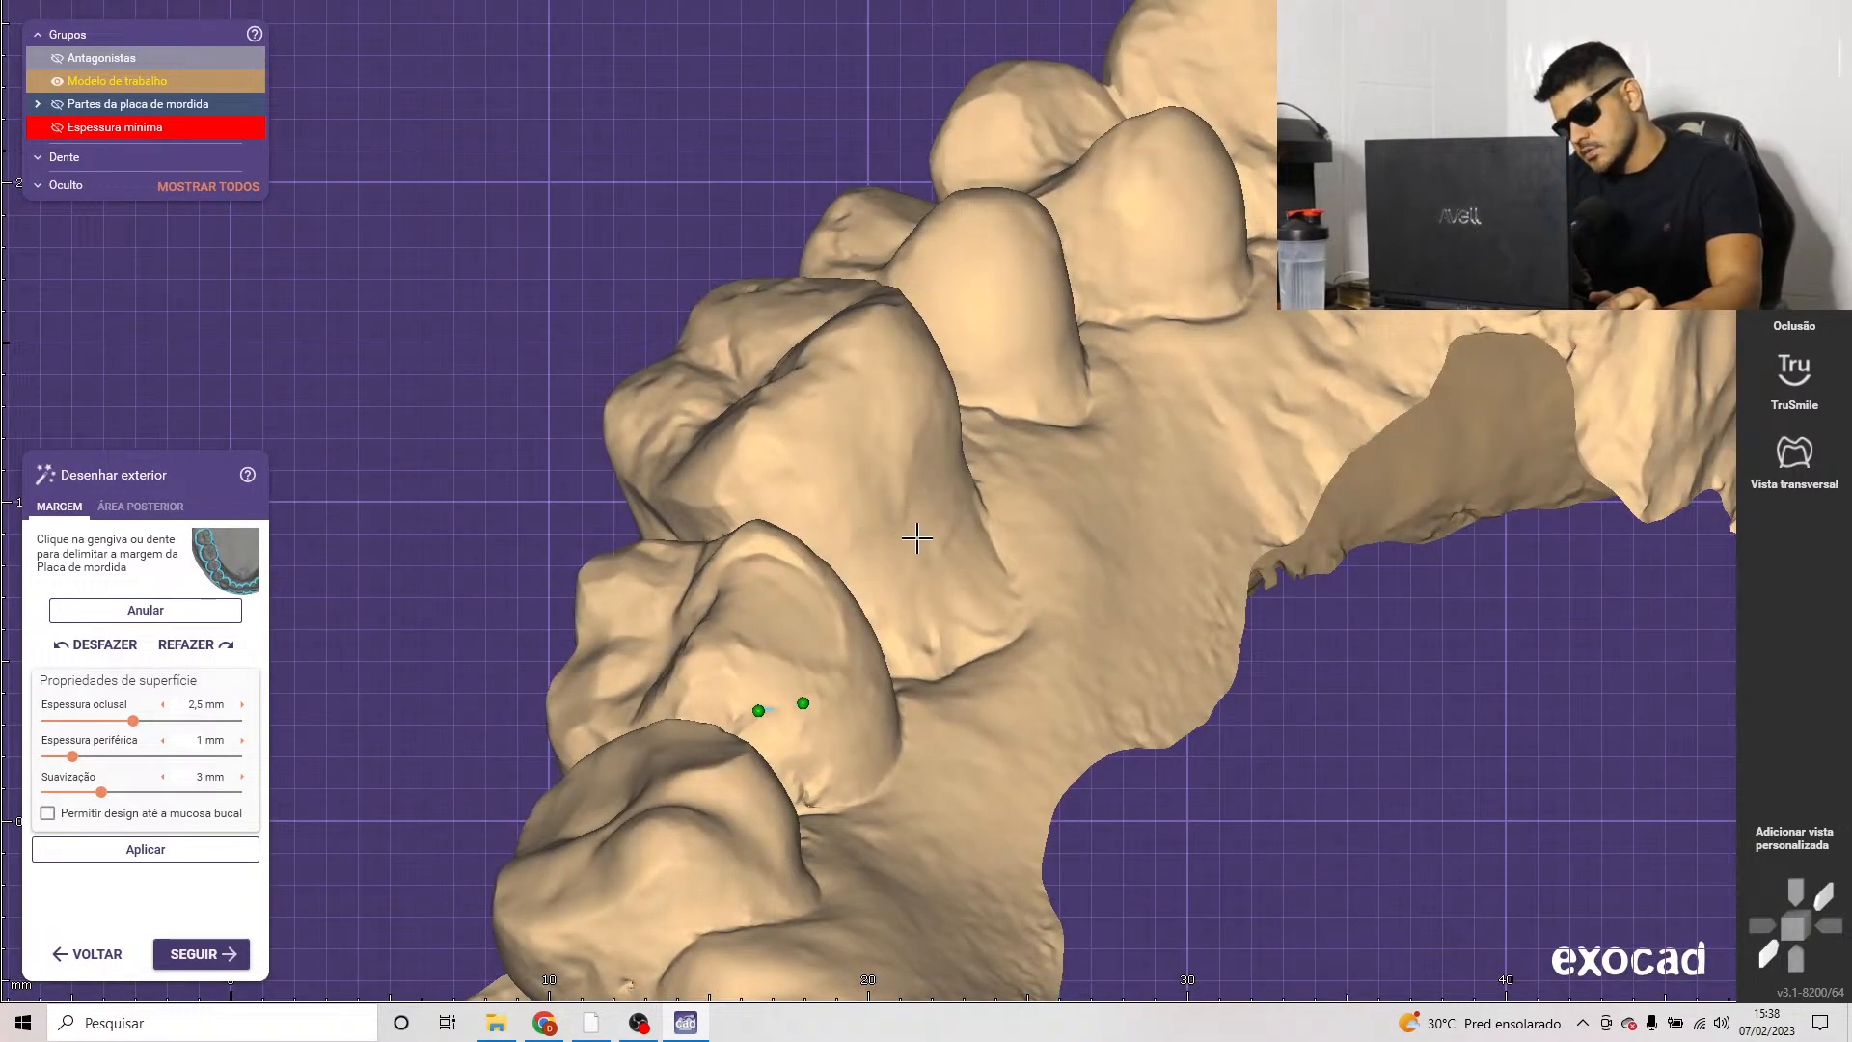
{"action": "scroll", "coordinate": [962, 482], "scroll_direction": "down", "scroll_amount": 2}
{"action": "right_click_drag", "start_coordinate": [963, 482], "coordinate": [844, 568]}
{"action": "scroll", "coordinate": [844, 568], "scroll_direction": "up", "scroll_amount": 4}
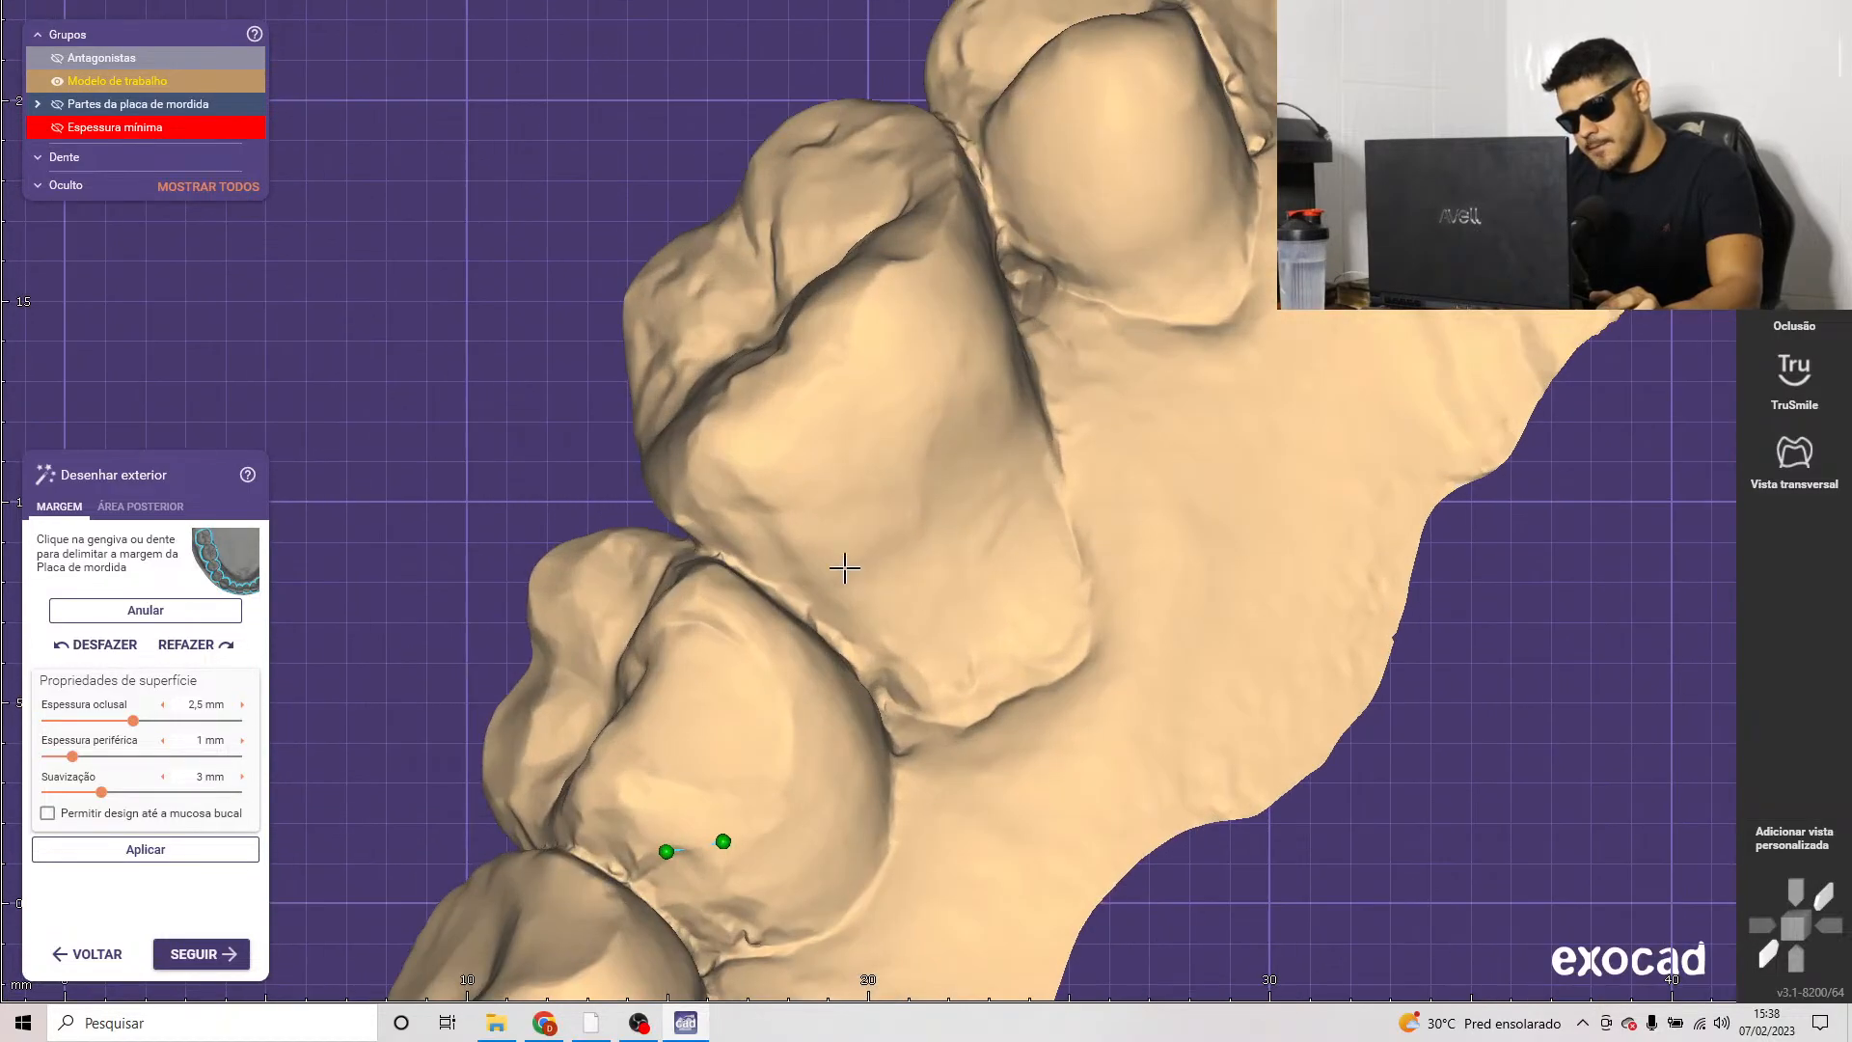
{"action": "left_click", "coordinate": [796, 693]}
{"action": "scroll", "coordinate": [796, 693], "scroll_direction": "down", "scroll_amount": 3}
{"action": "left_click", "coordinate": [809, 550]}
{"action": "scroll", "coordinate": [827, 582], "scroll_direction": "up", "scroll_amount": 3}
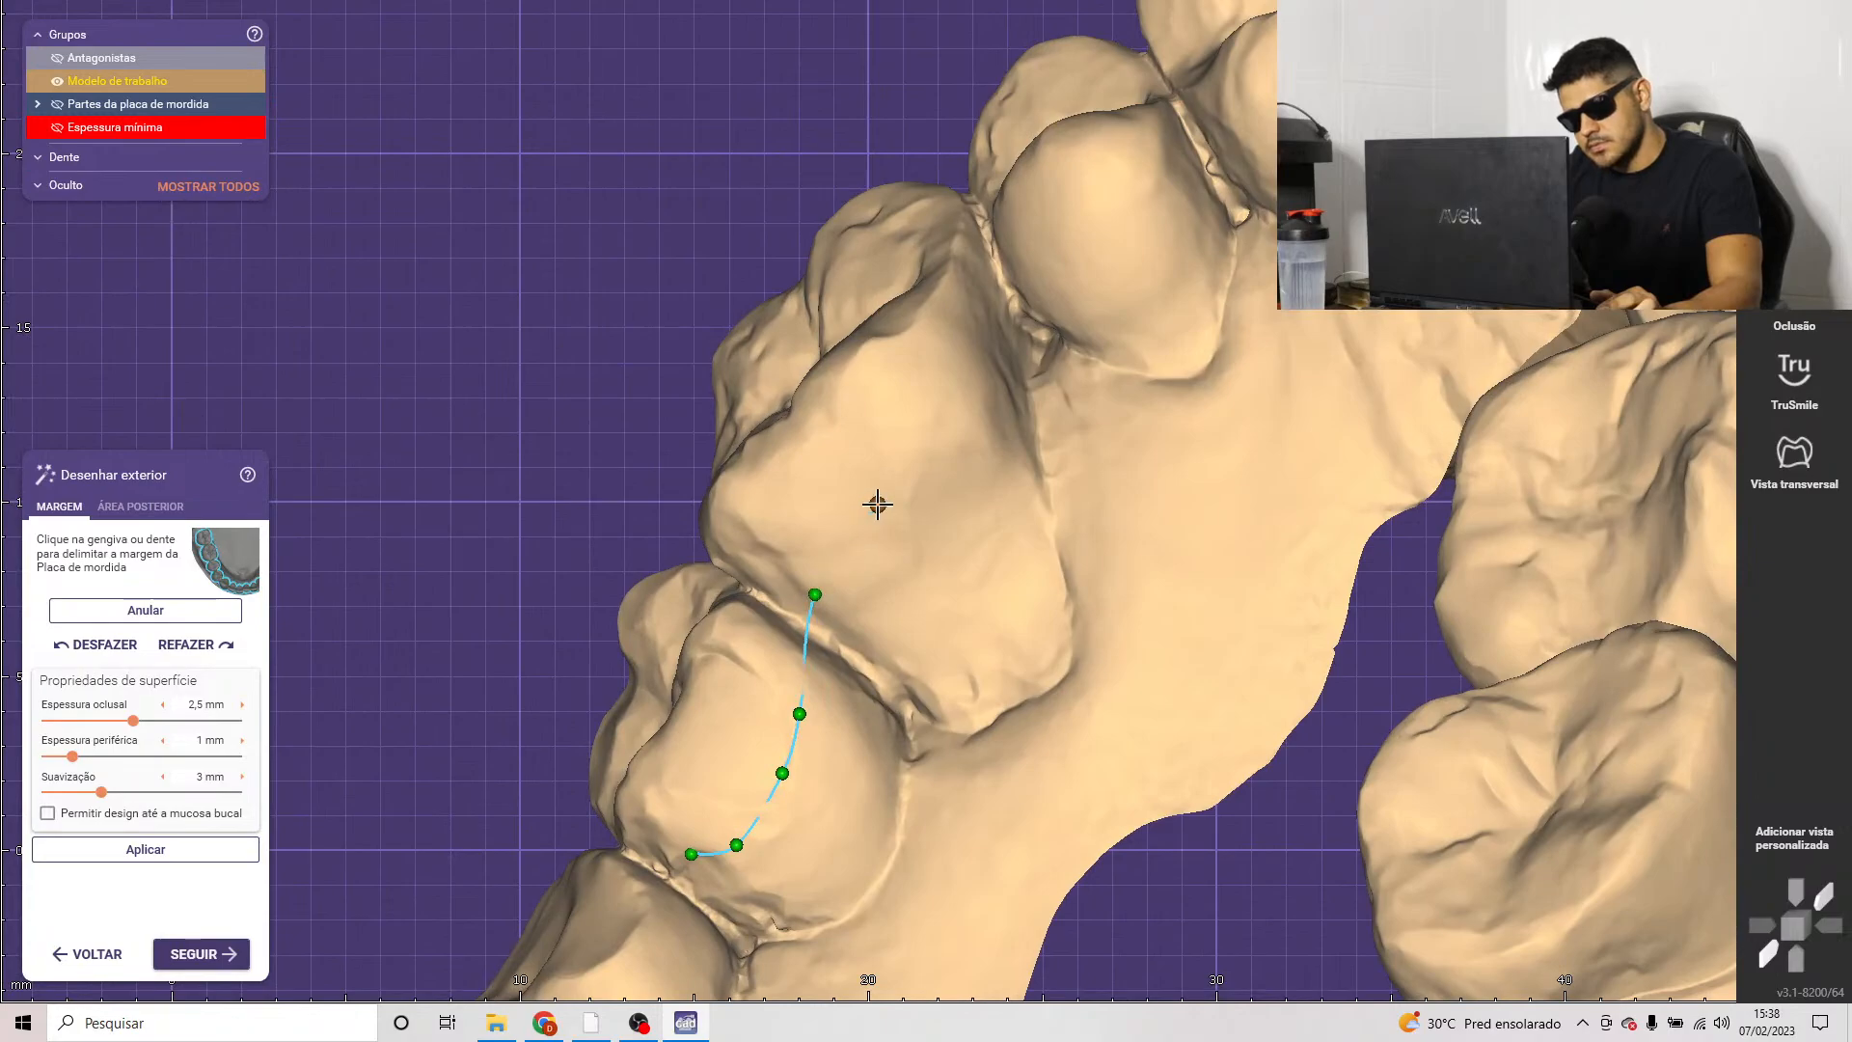
Step: Continue the margin along the first molar's palatal surface and onto the adjacent second premolar
{"action": "scroll", "coordinate": [944, 425], "scroll_direction": "down", "scroll_amount": 3}
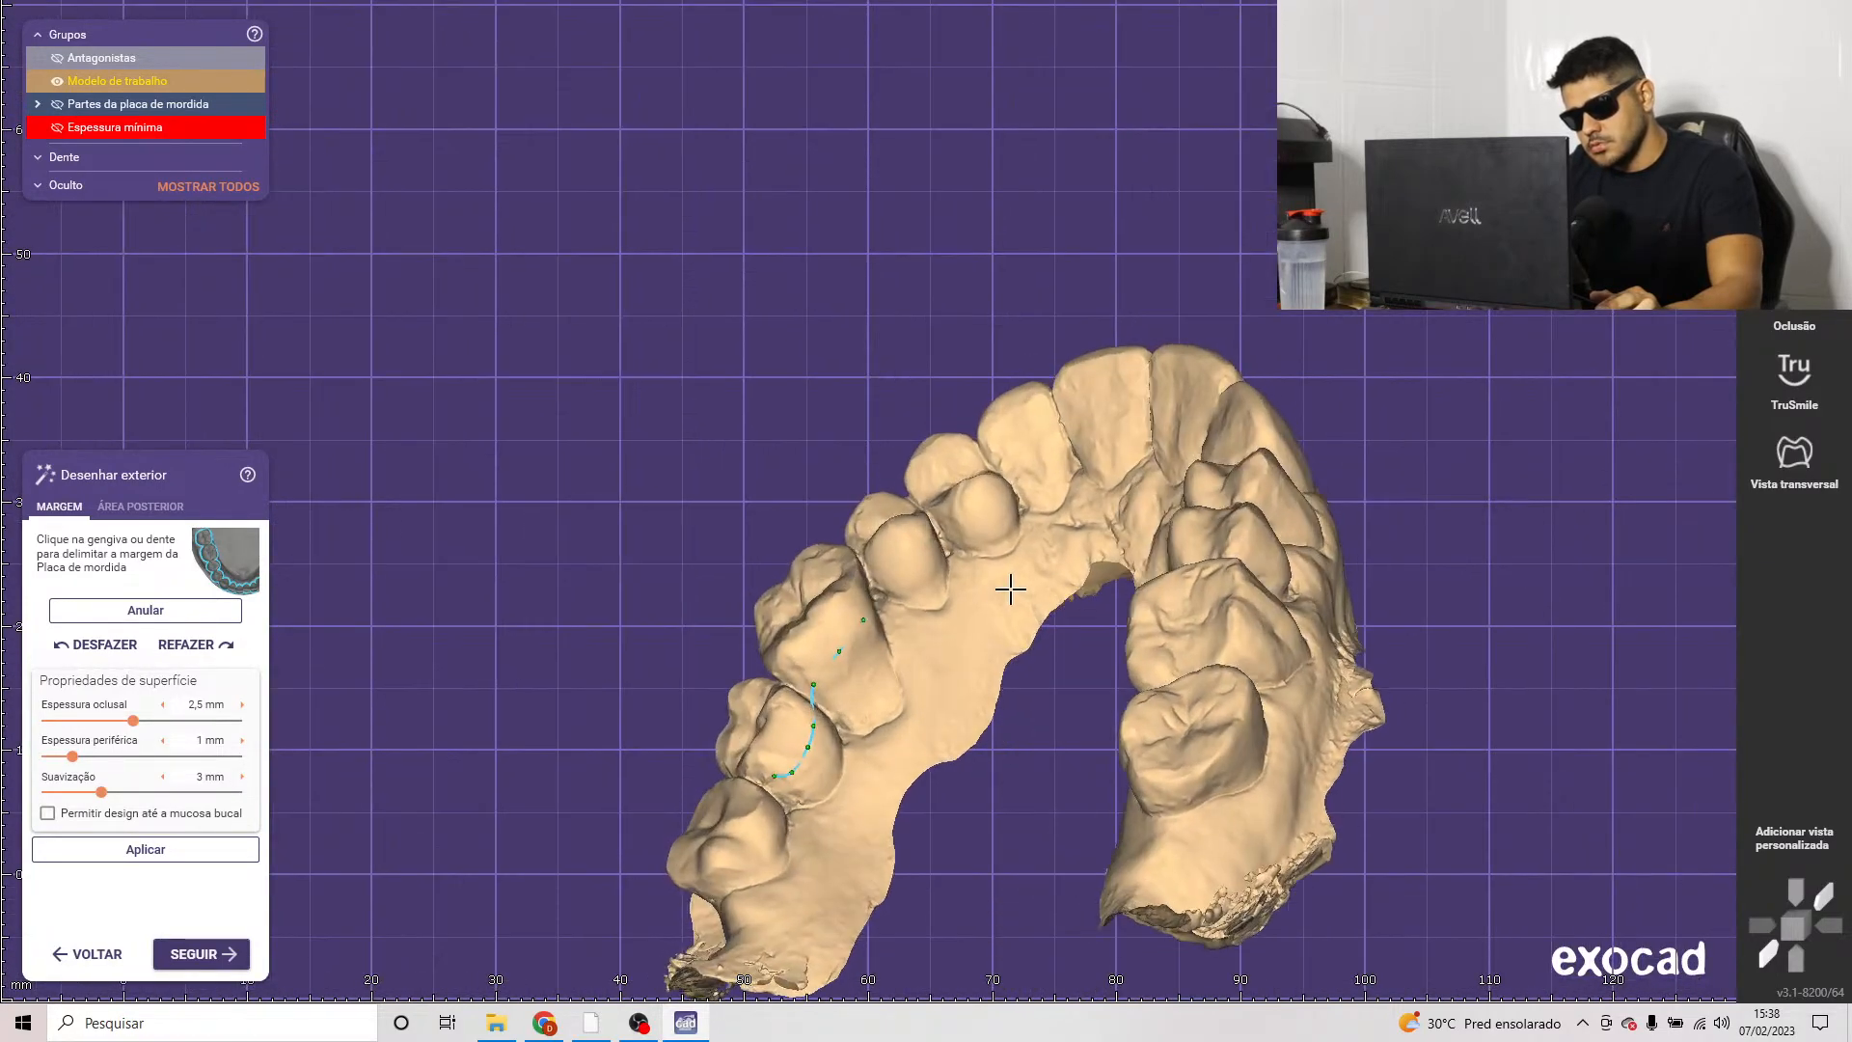
{"action": "scroll", "coordinate": [964, 583], "scroll_direction": "up", "scroll_amount": 3}
{"action": "left_click", "coordinate": [966, 530]}
{"action": "scroll", "coordinate": [965, 530], "scroll_direction": "down", "scroll_amount": 3}
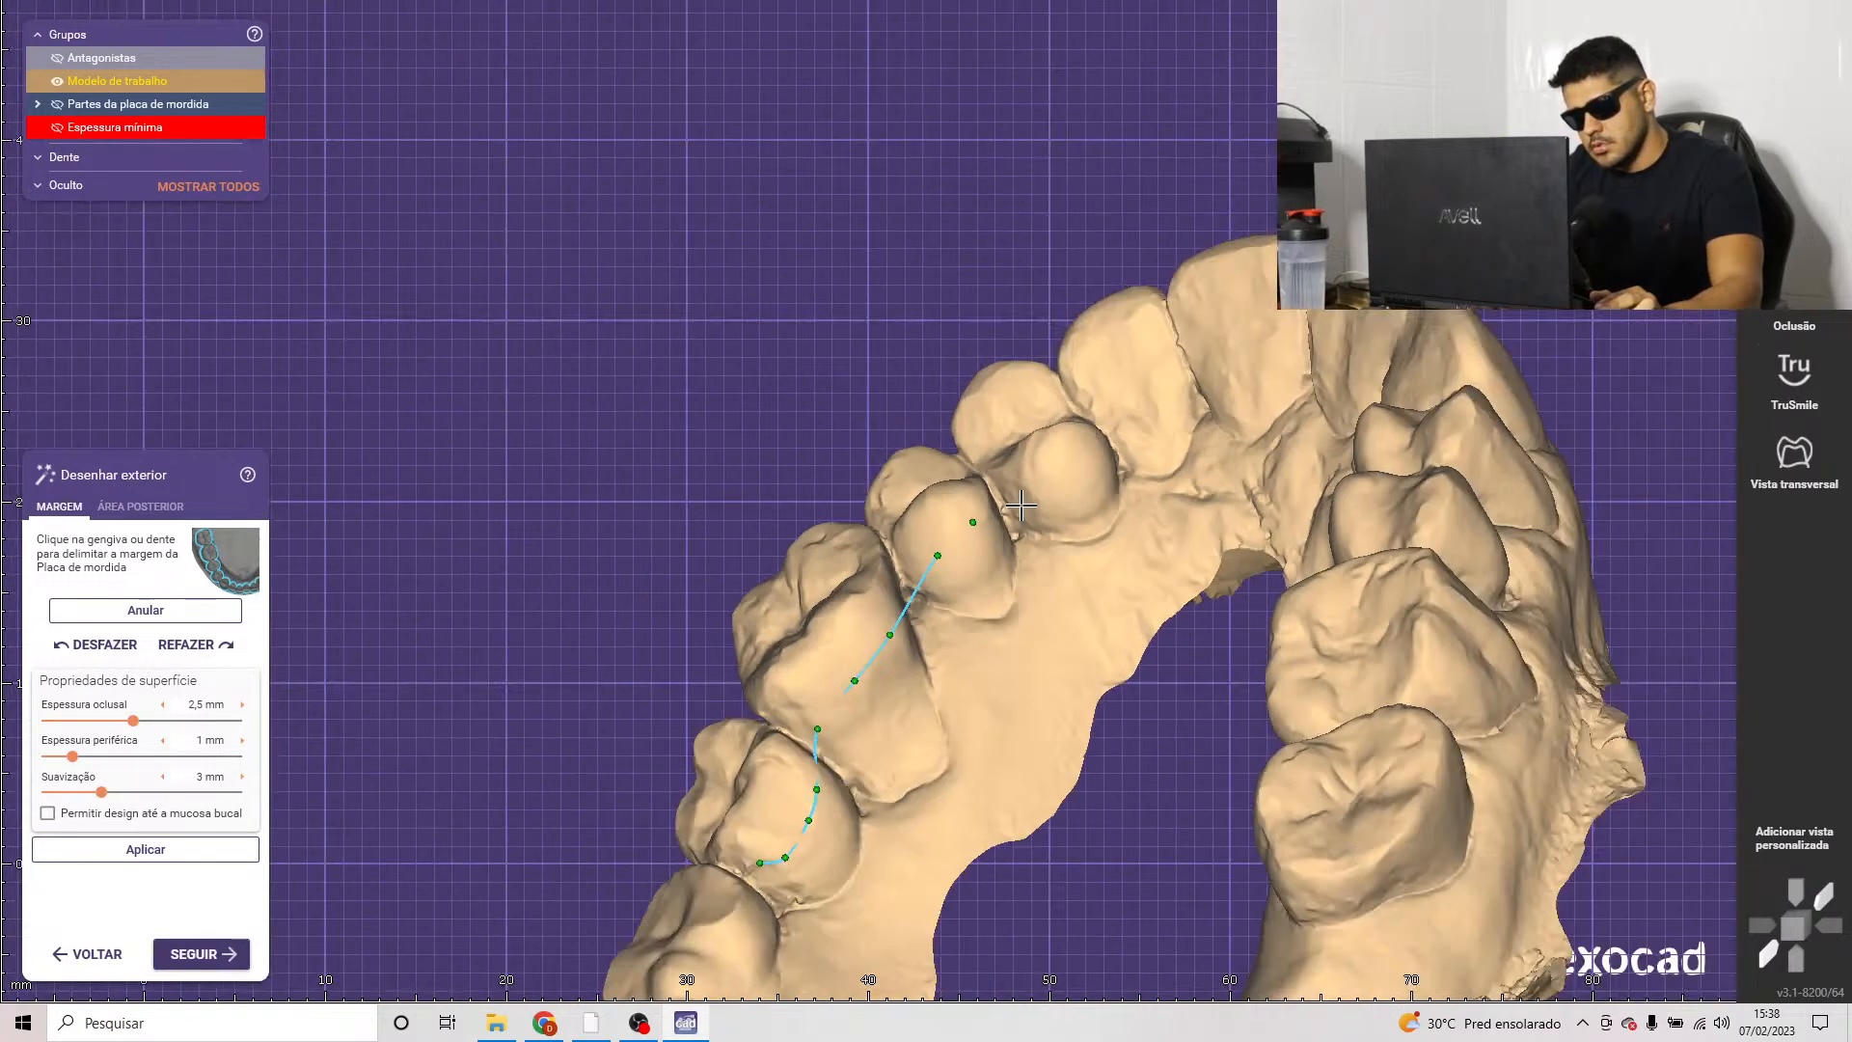
Step: Extend the margin across the first premolar and up the palatal surface of the tooth beside the central incisor
{"action": "scroll", "coordinate": [818, 524], "scroll_direction": "up", "scroll_amount": 3}
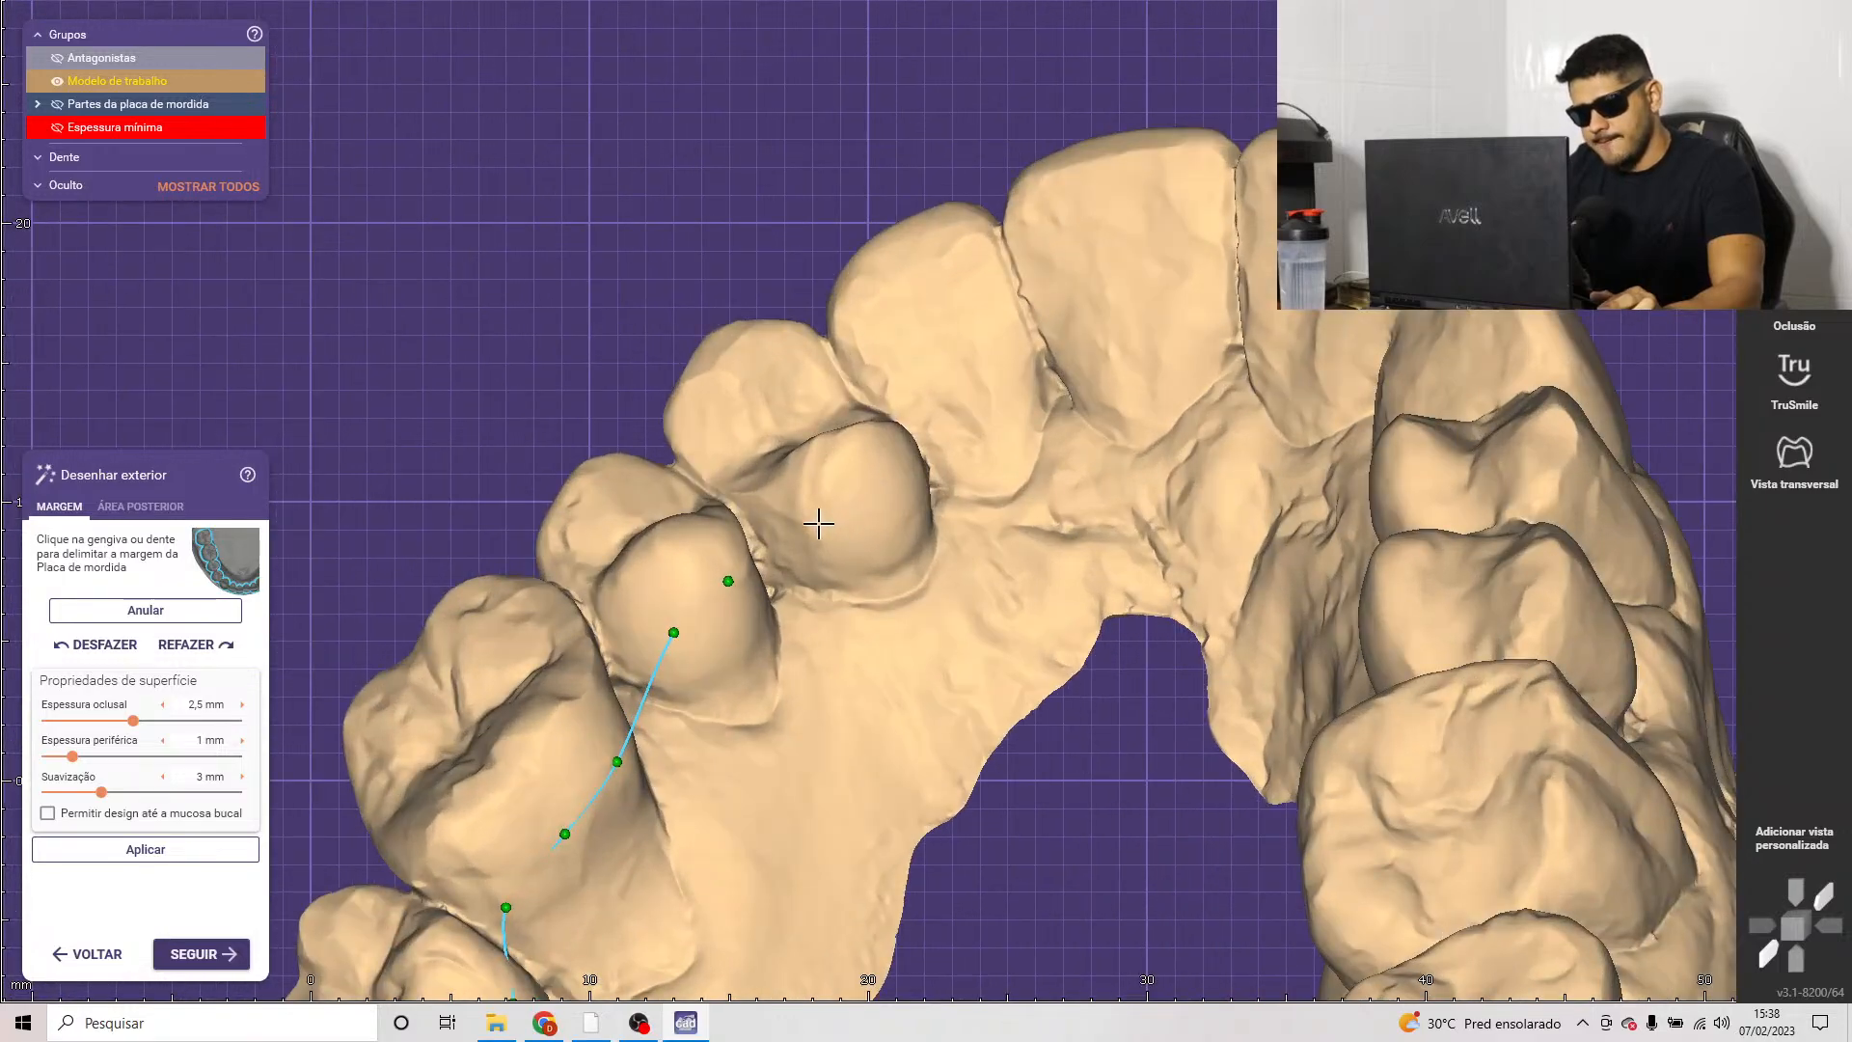
{"action": "left_click", "coordinate": [903, 495]}
{"action": "scroll", "coordinate": [904, 495], "scroll_direction": "down", "scroll_amount": 3}
{"action": "scroll", "coordinate": [896, 522], "scroll_direction": "up", "scroll_amount": 3}
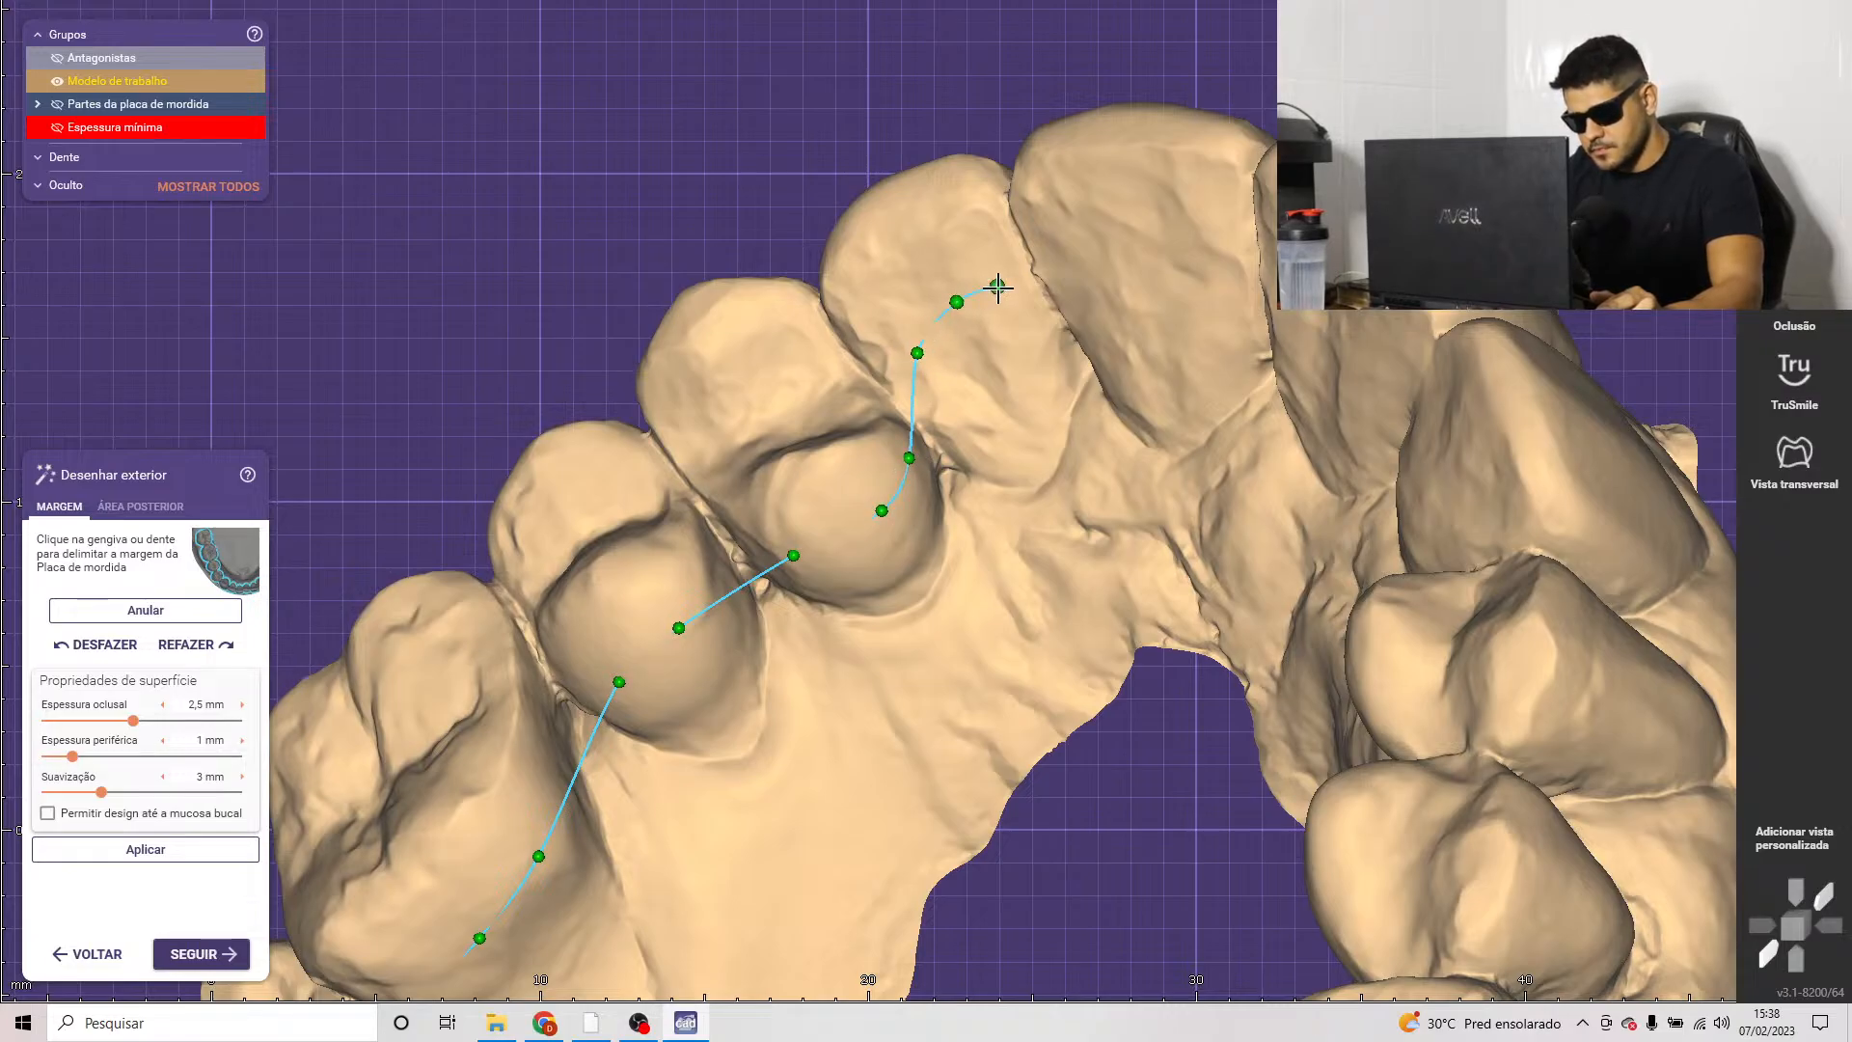
Step: Carry the margin across the palatal surfaces of both central incisors
{"action": "scroll", "coordinate": [998, 287], "scroll_direction": "down", "scroll_amount": 3}
{"action": "right_click_drag", "start_coordinate": [1070, 331], "coordinate": [1067, 322]}
{"action": "scroll", "coordinate": [1066, 331], "scroll_direction": "up", "scroll_amount": 3}
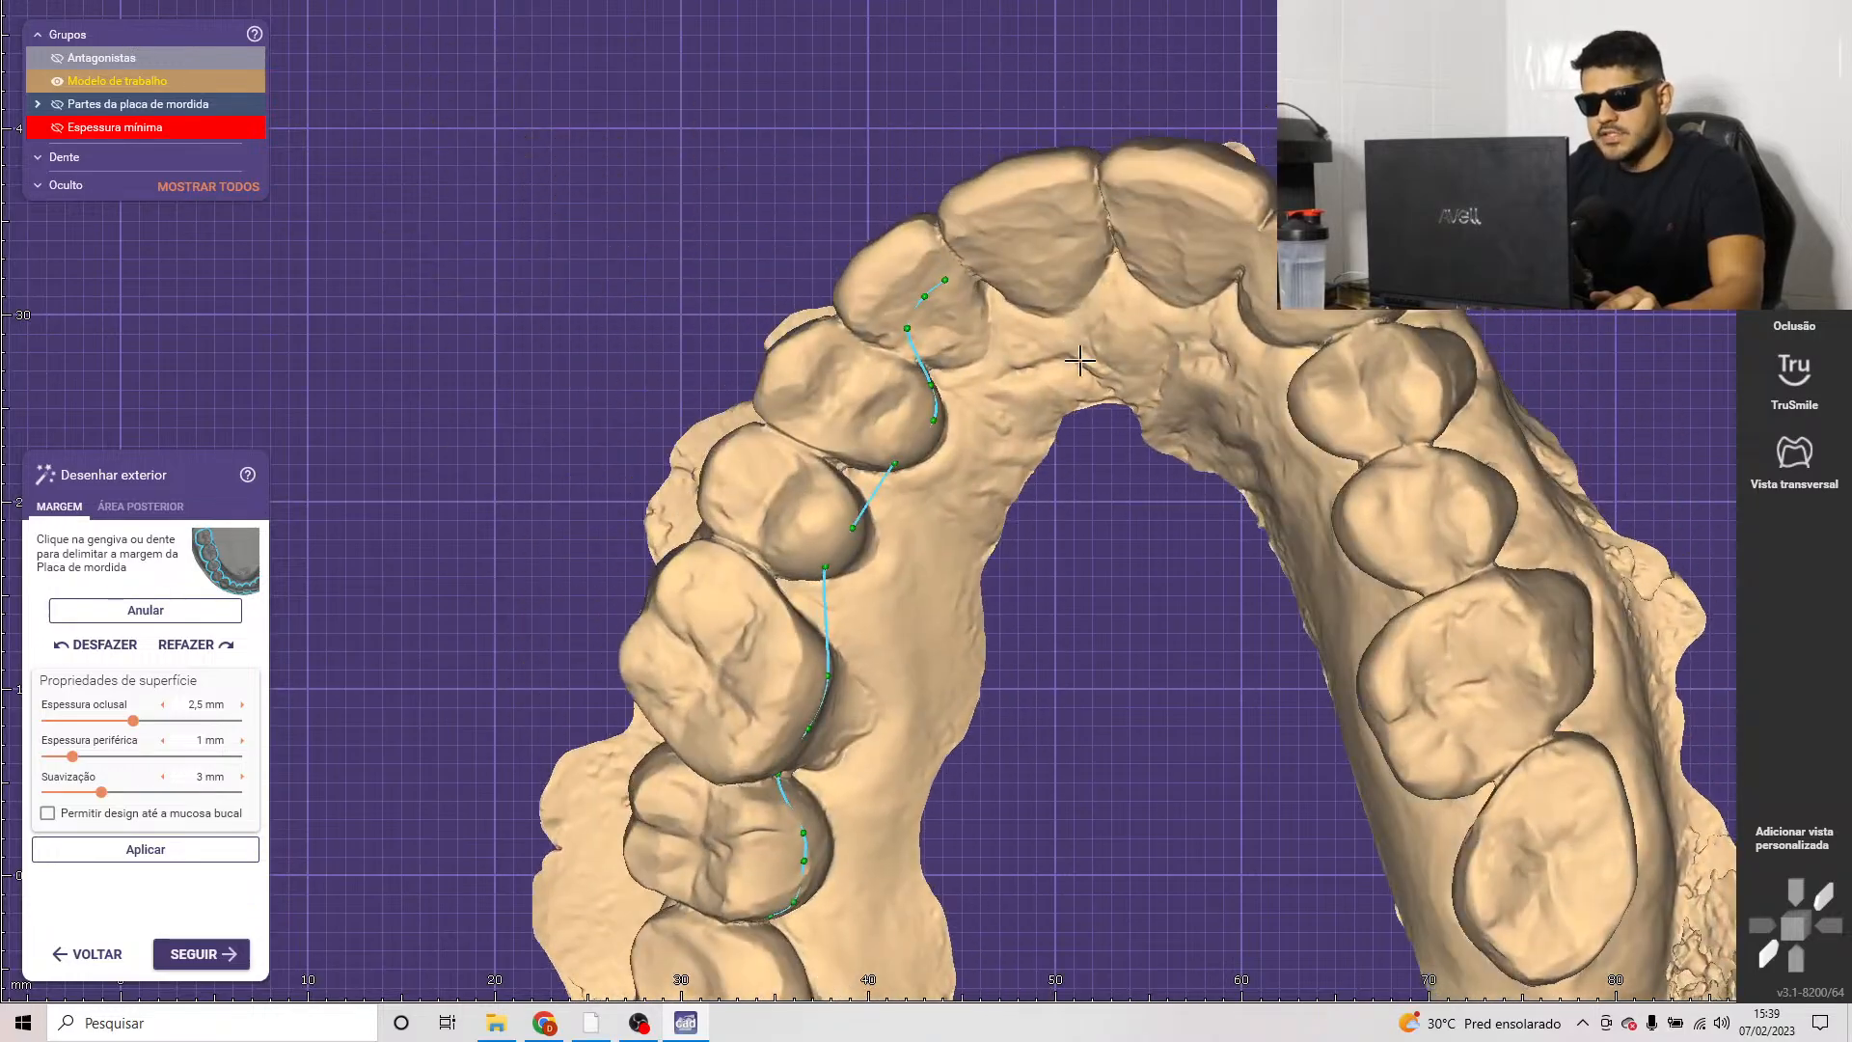
{"action": "right_click_drag", "start_coordinate": [996, 483], "coordinate": [917, 426]}
{"action": "scroll", "coordinate": [945, 499], "scroll_direction": "up", "scroll_amount": 3}
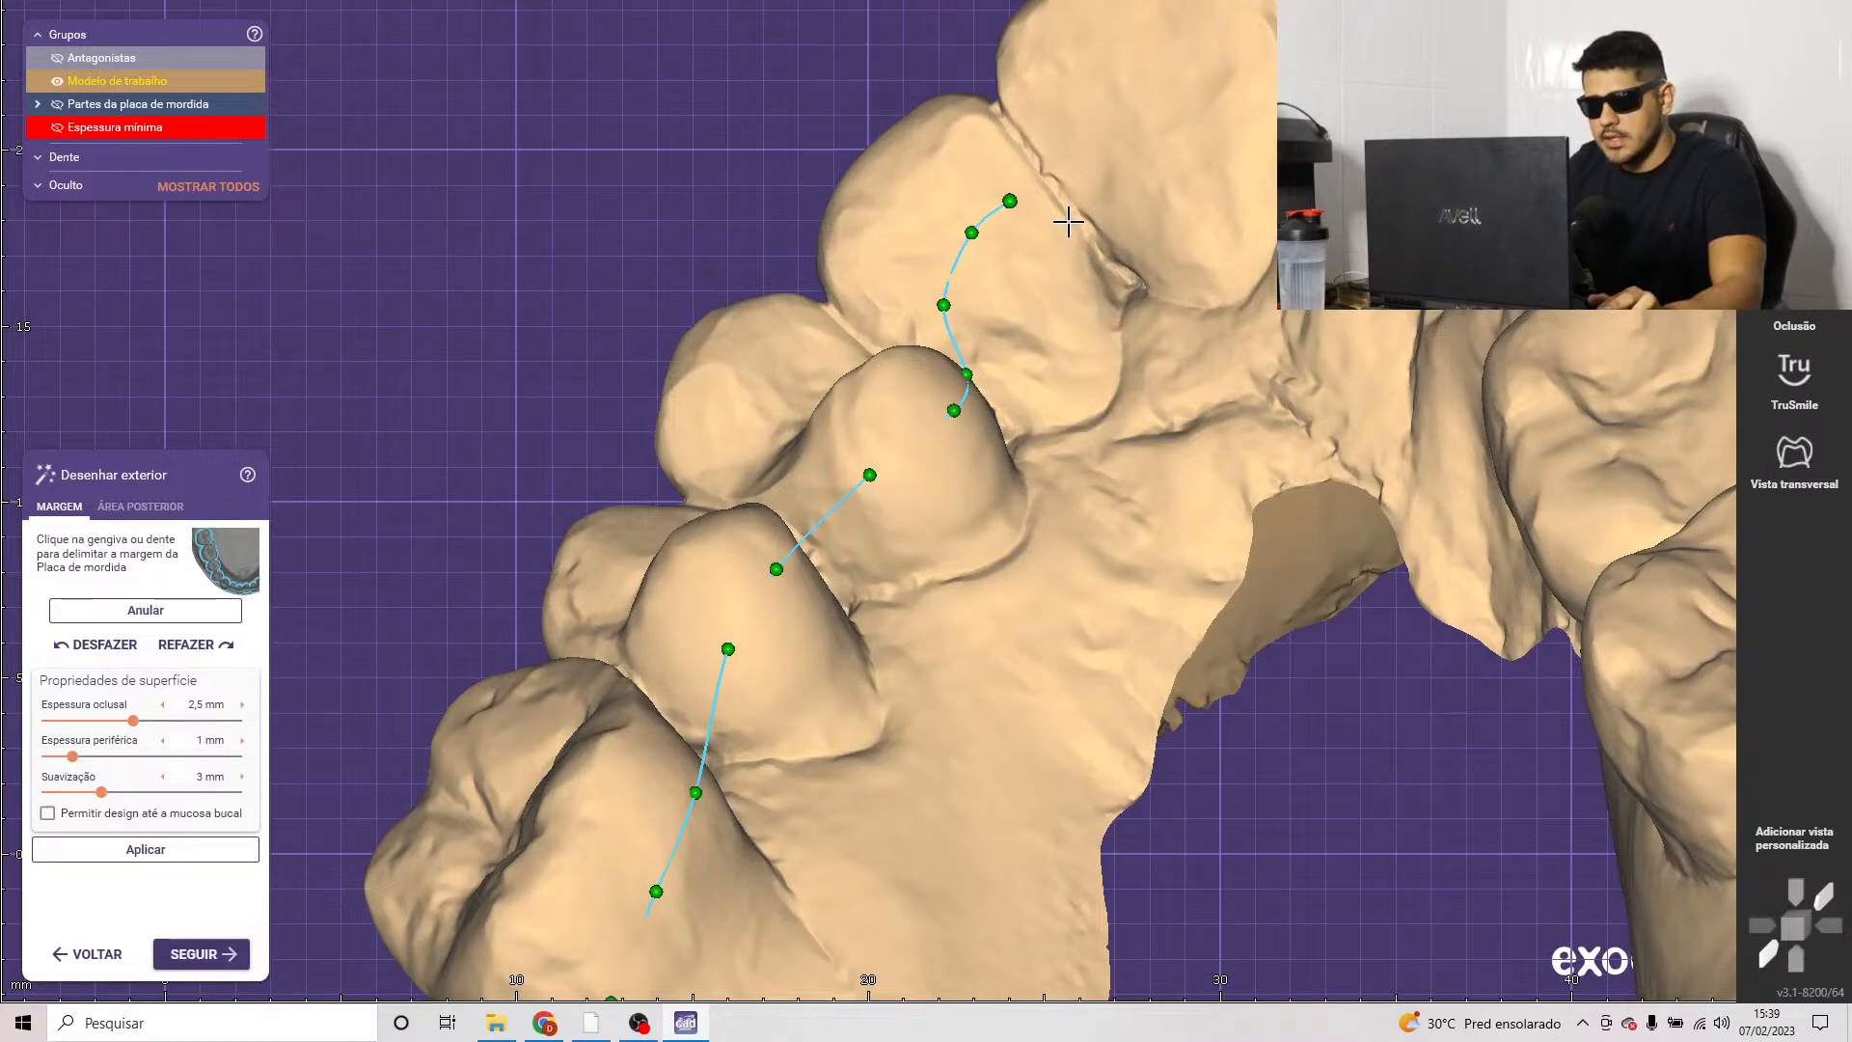
{"action": "scroll", "coordinate": [1067, 222], "scroll_direction": "down", "scroll_amount": 3}
{"action": "middle_click", "coordinate": [1097, 296]}
{"action": "right_click_drag", "start_coordinate": [868, 504], "coordinate": [821, 560]}
{"action": "right_click_drag", "start_coordinate": [675, 608], "coordinate": [724, 583]}
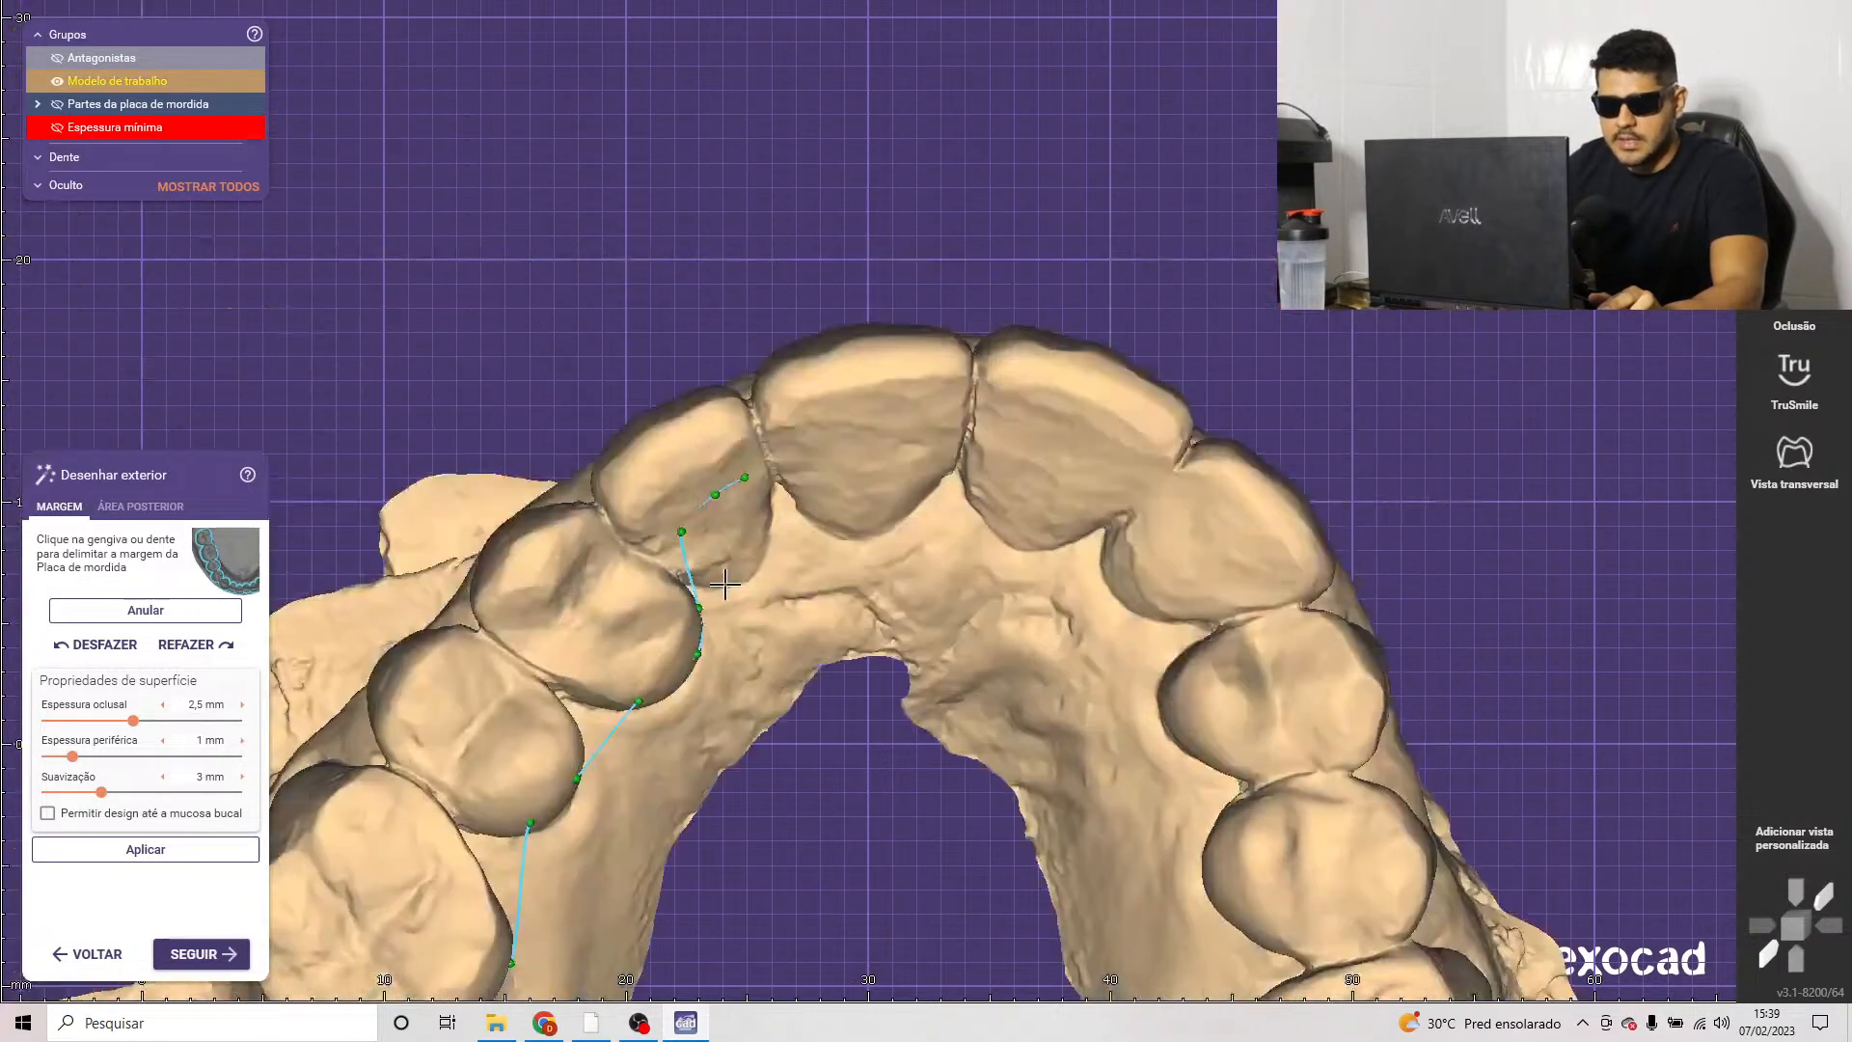
{"action": "scroll", "coordinate": [881, 496], "scroll_direction": "up", "scroll_amount": 5}
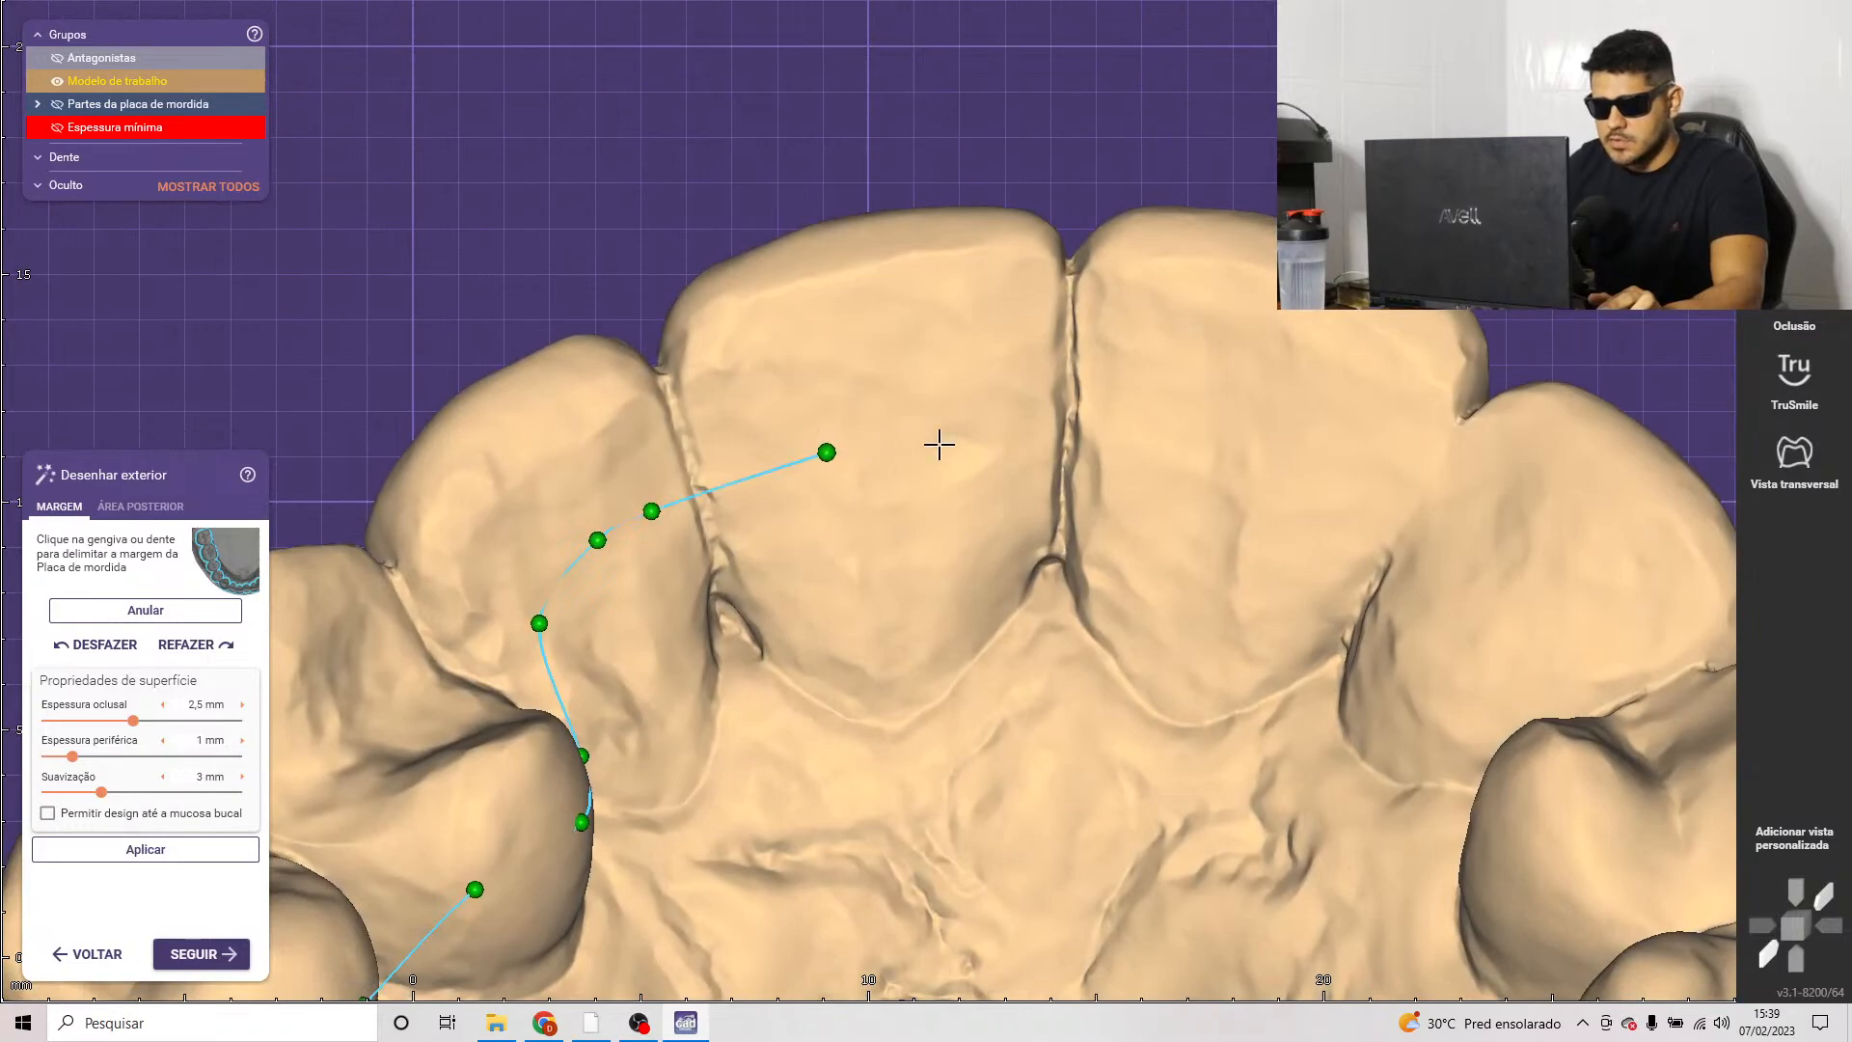
{"action": "left_click", "coordinate": [976, 407]}
{"action": "scroll", "coordinate": [1228, 466], "scroll_direction": "down", "scroll_amount": 3}
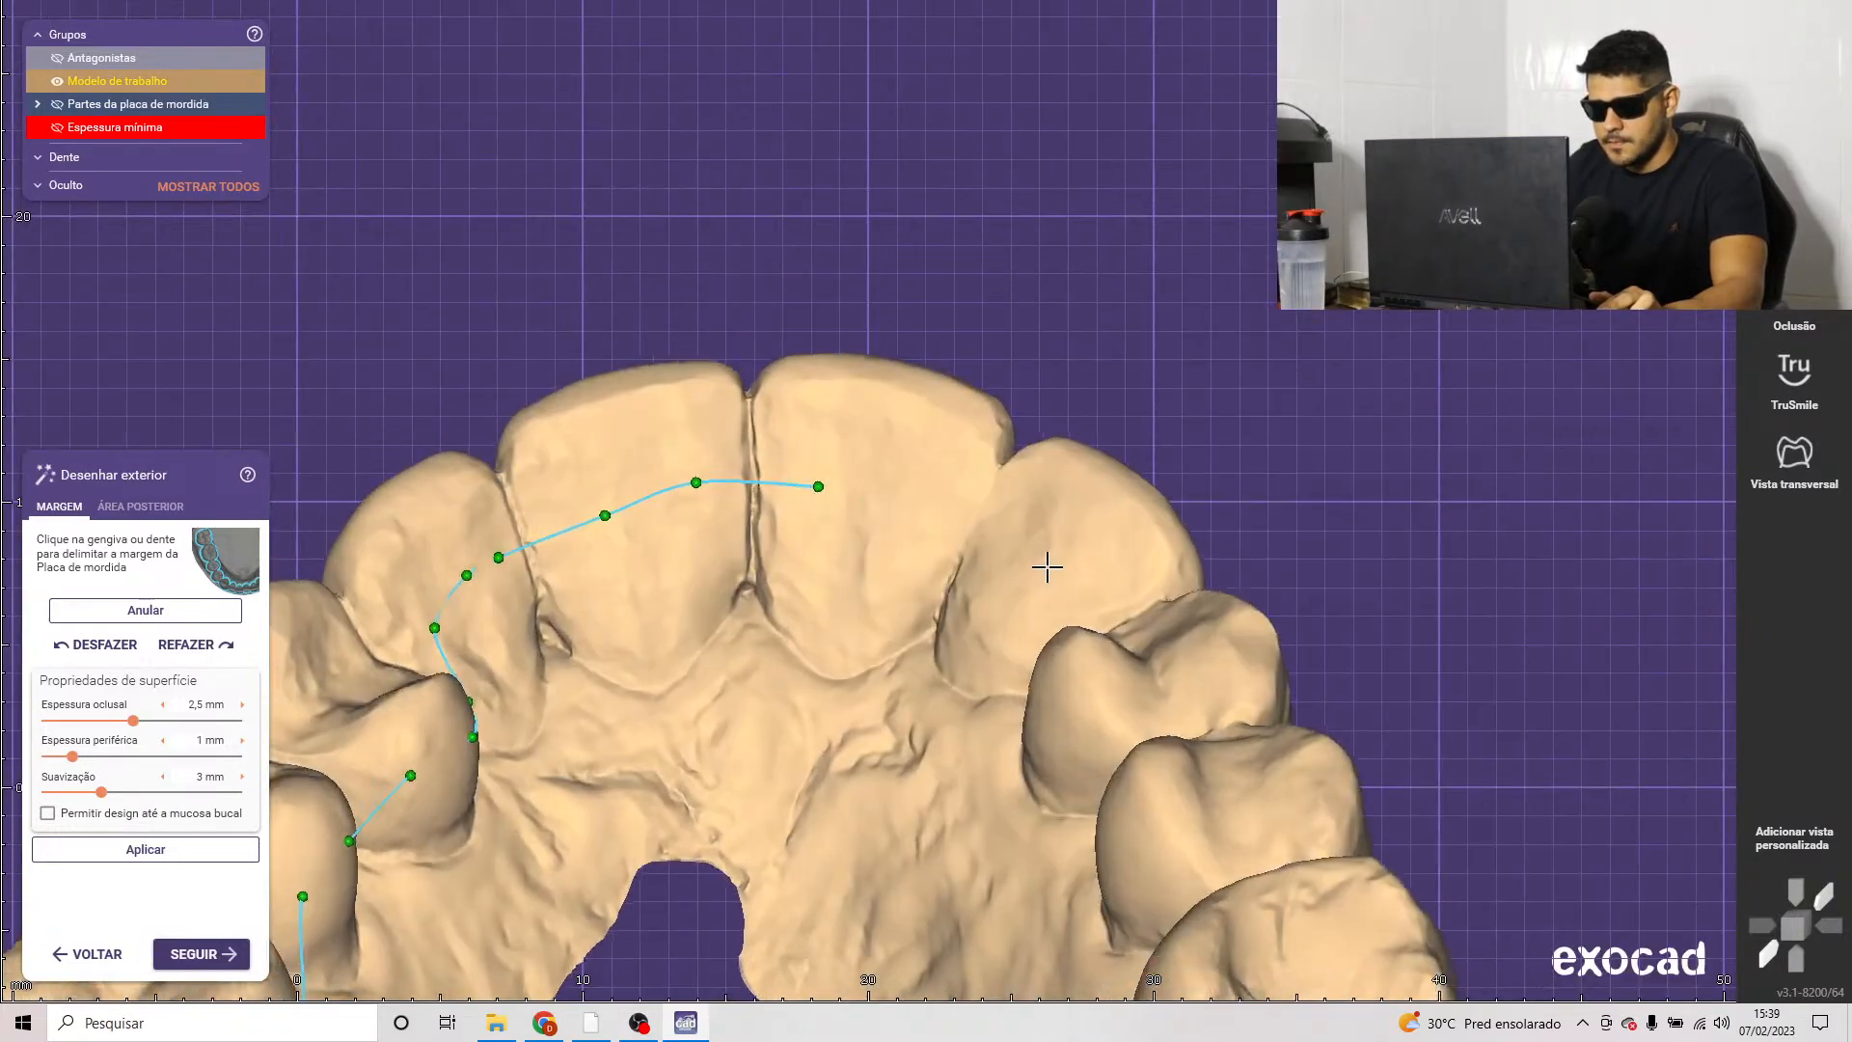
Step: Continue the margin over the tooth beyond the second central incisor and onto the first premolar of the opposite side
{"action": "left_click", "coordinate": [1087, 598]}
{"action": "scroll", "coordinate": [847, 590], "scroll_direction": "down", "scroll_amount": 4}
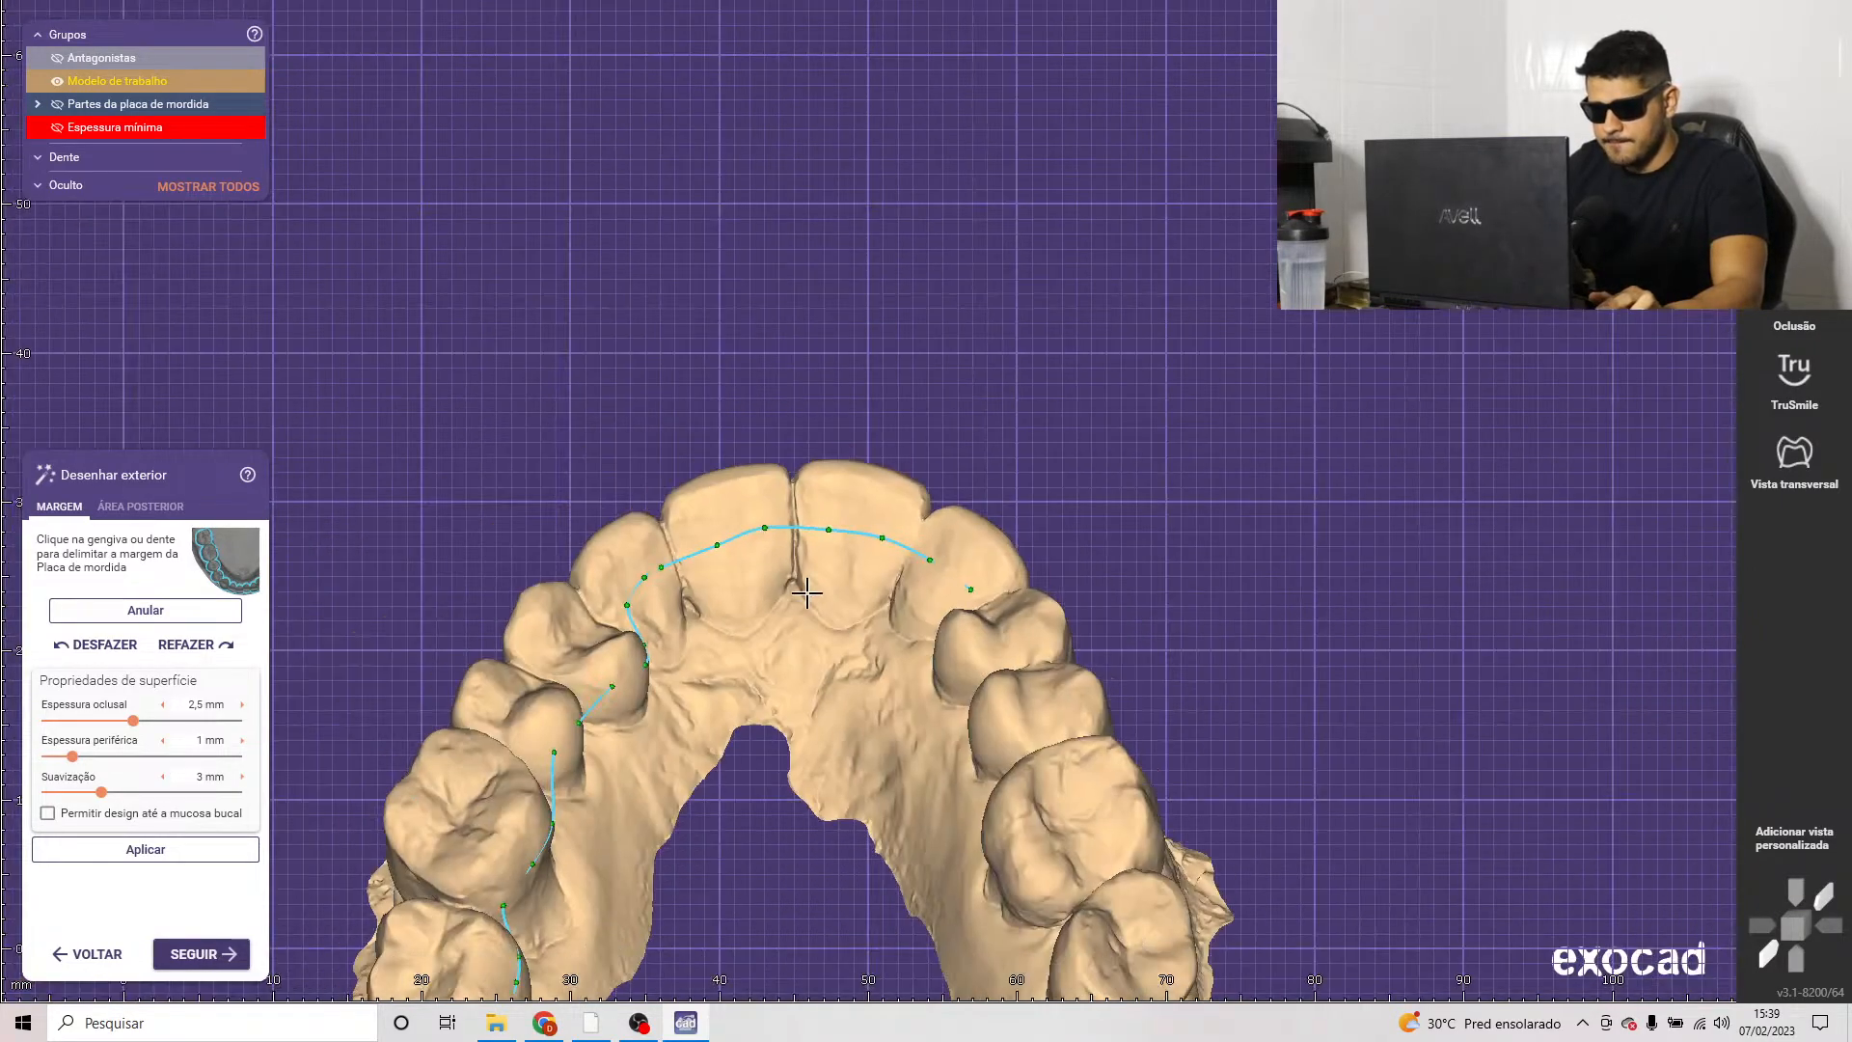
{"action": "middle_click", "coordinate": [765, 634]}
{"action": "right_click_drag", "start_coordinate": [773, 640], "coordinate": [798, 612]}
{"action": "scroll", "coordinate": [1070, 545], "scroll_direction": "up", "scroll_amount": 4}
{"action": "scroll", "coordinate": [1125, 529], "scroll_direction": "up", "scroll_amount": 3}
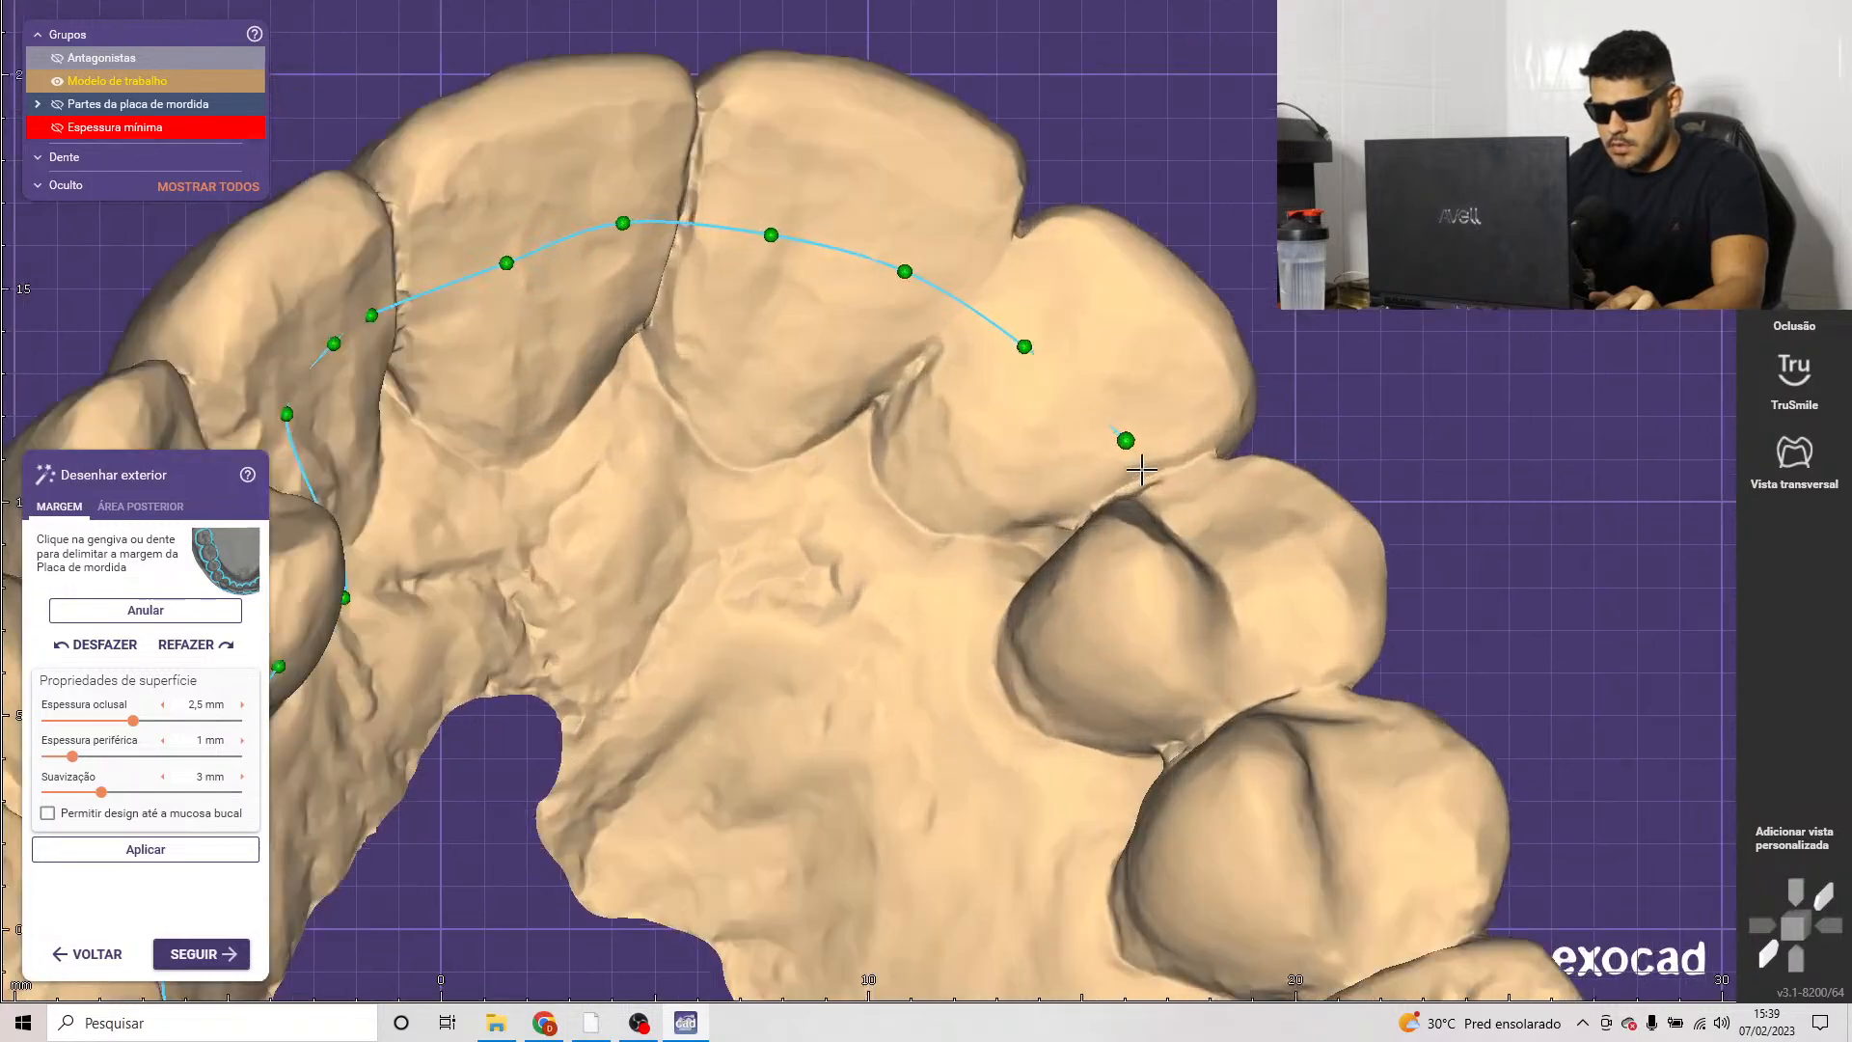
{"action": "scroll", "coordinate": [1068, 460], "scroll_direction": "down", "scroll_amount": 3}
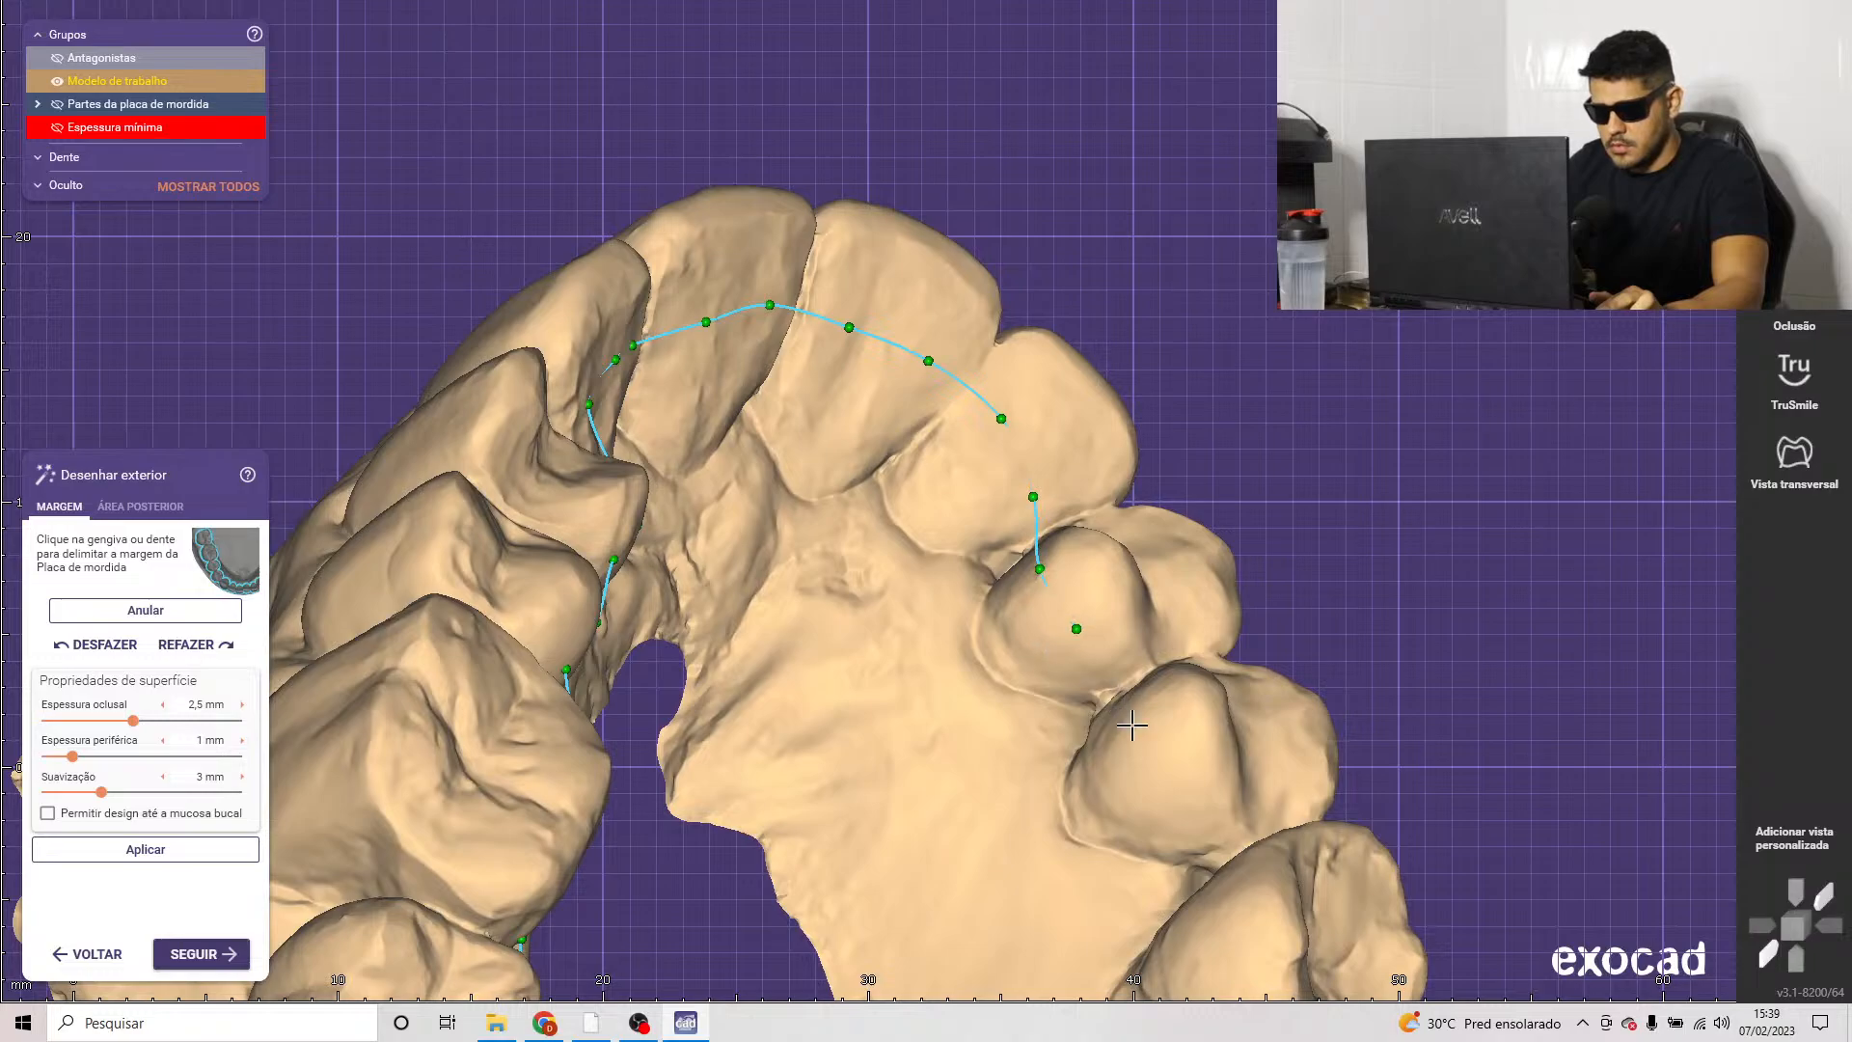
Step: Extend the margin from the first premolar onto the palatal surface of the second premolar on the opposite side
{"action": "scroll", "coordinate": [1173, 787], "scroll_direction": "down", "scroll_amount": 4}
{"action": "right_click_drag", "start_coordinate": [1069, 859], "coordinate": [1190, 868]}
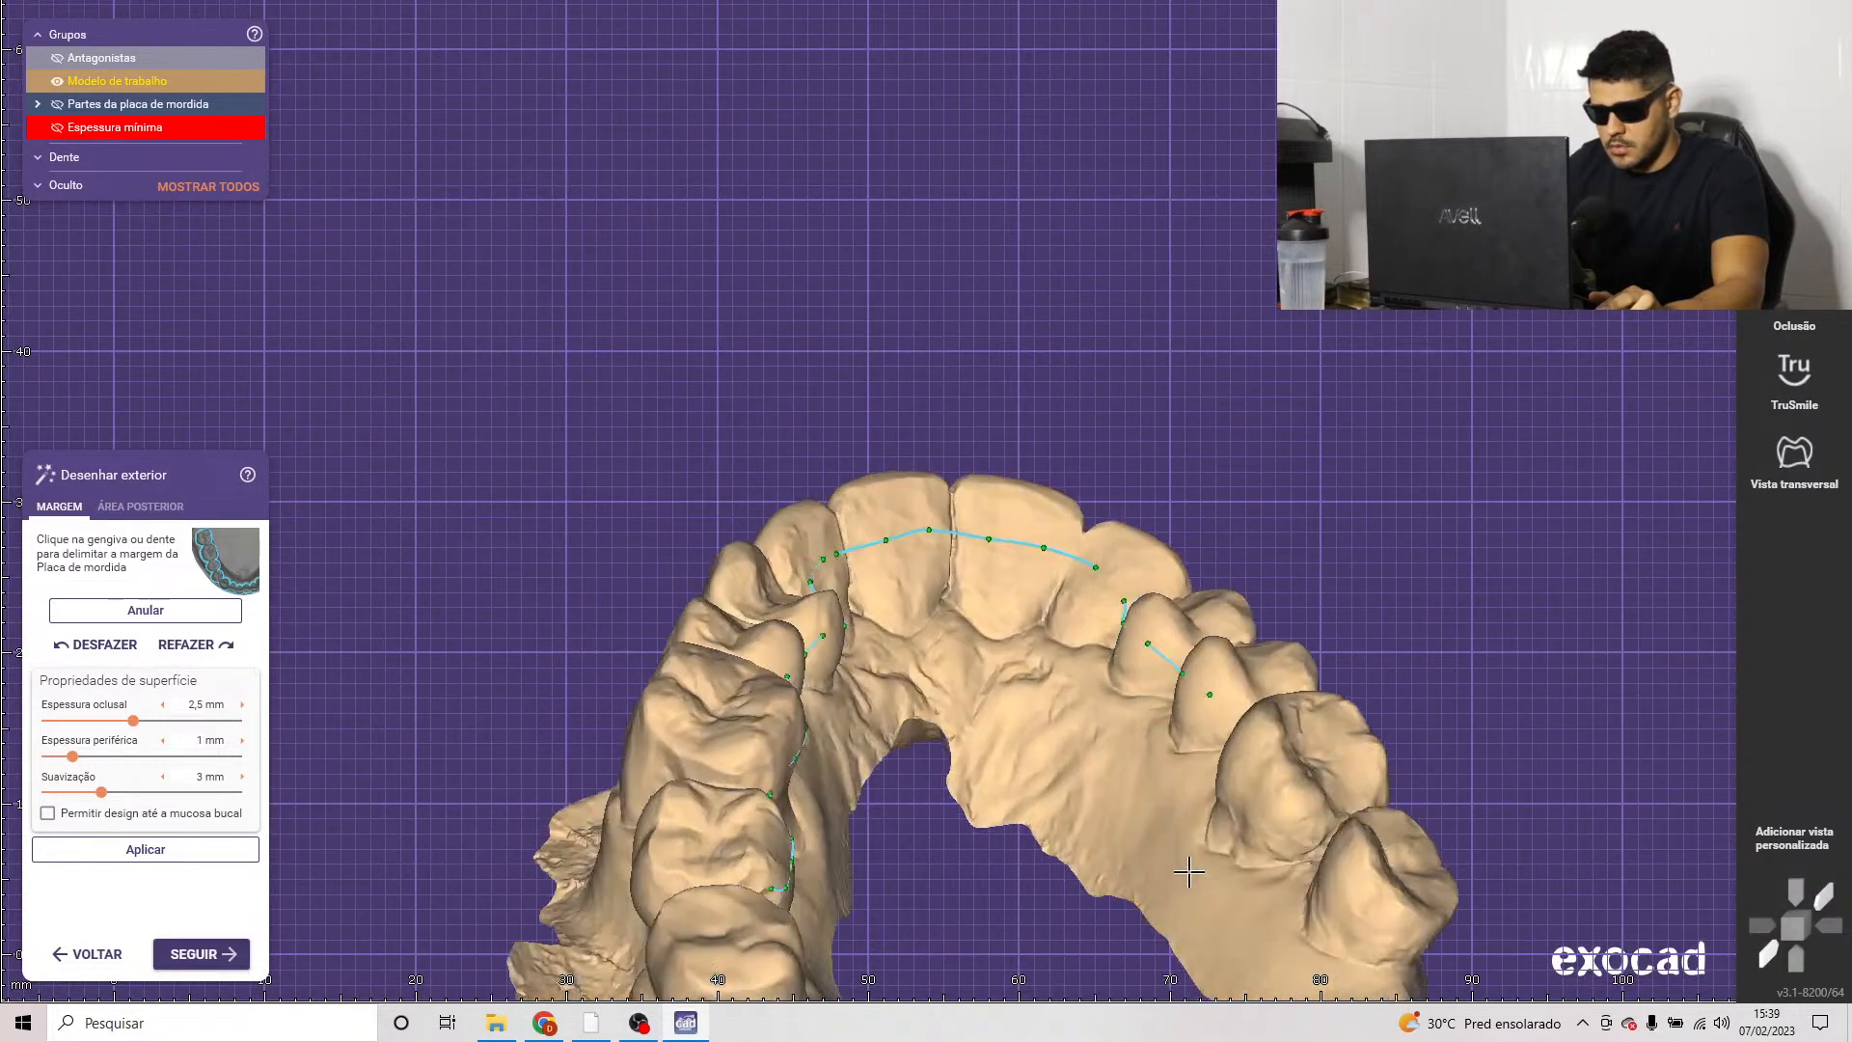
{"action": "scroll", "coordinate": [1192, 867], "scroll_direction": "up", "scroll_amount": 4}
{"action": "middle_click", "coordinate": [1124, 794]}
{"action": "scroll", "coordinate": [1028, 525], "scroll_direction": "up", "scroll_amount": 3}
{"action": "scroll", "coordinate": [984, 456], "scroll_direction": "down", "scroll_amount": 2}
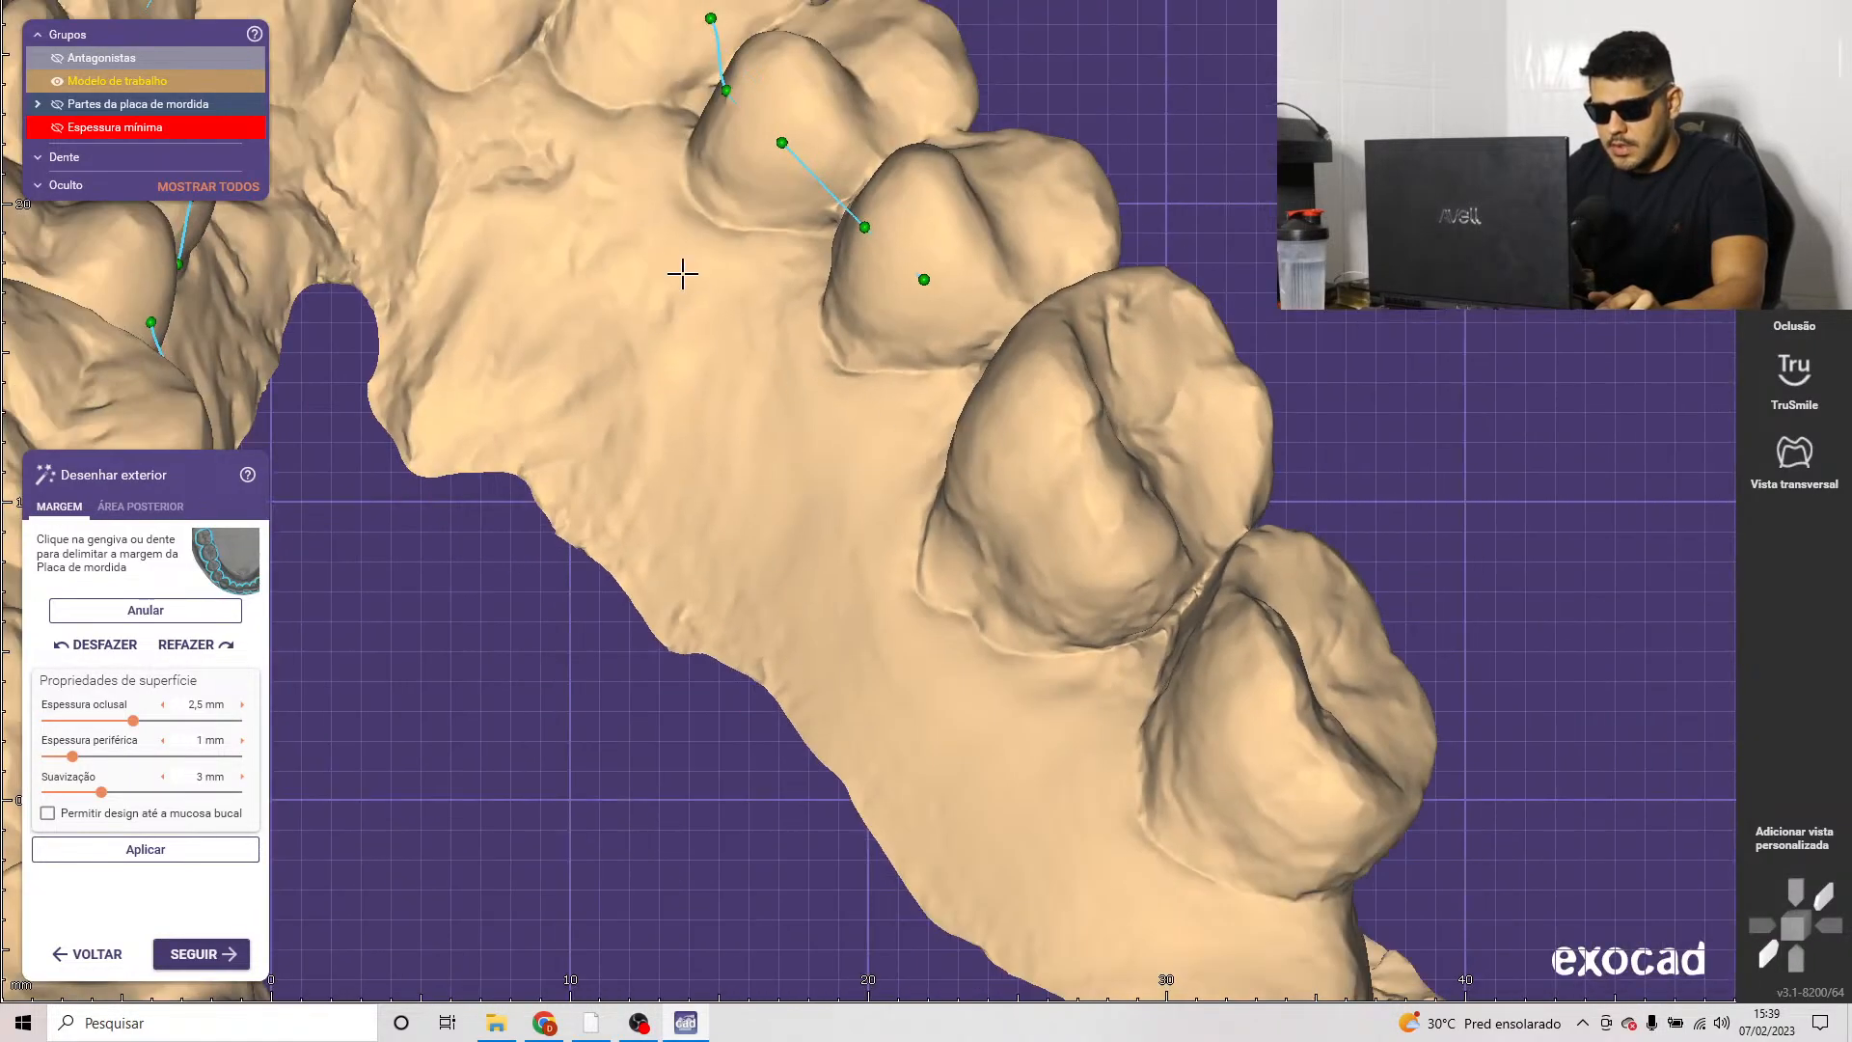
Step: Examine the margin drawn over the front teeth and the two premolars of the opposite side
{"action": "scroll", "coordinate": [740, 162], "scroll_direction": "up", "scroll_amount": 6}
{"action": "middle_click", "coordinate": [822, 89]}
{"action": "scroll", "coordinate": [838, 620], "scroll_direction": "down", "scroll_amount": 1}
{"action": "right_click_drag", "start_coordinate": [838, 620], "coordinate": [902, 514]}
{"action": "scroll", "coordinate": [850, 475], "scroll_direction": "up", "scroll_amount": 6}
{"action": "scroll", "coordinate": [962, 454], "scroll_direction": "down", "scroll_amount": 4}
{"action": "scroll", "coordinate": [902, 514], "scroll_direction": "down", "scroll_amount": 3}
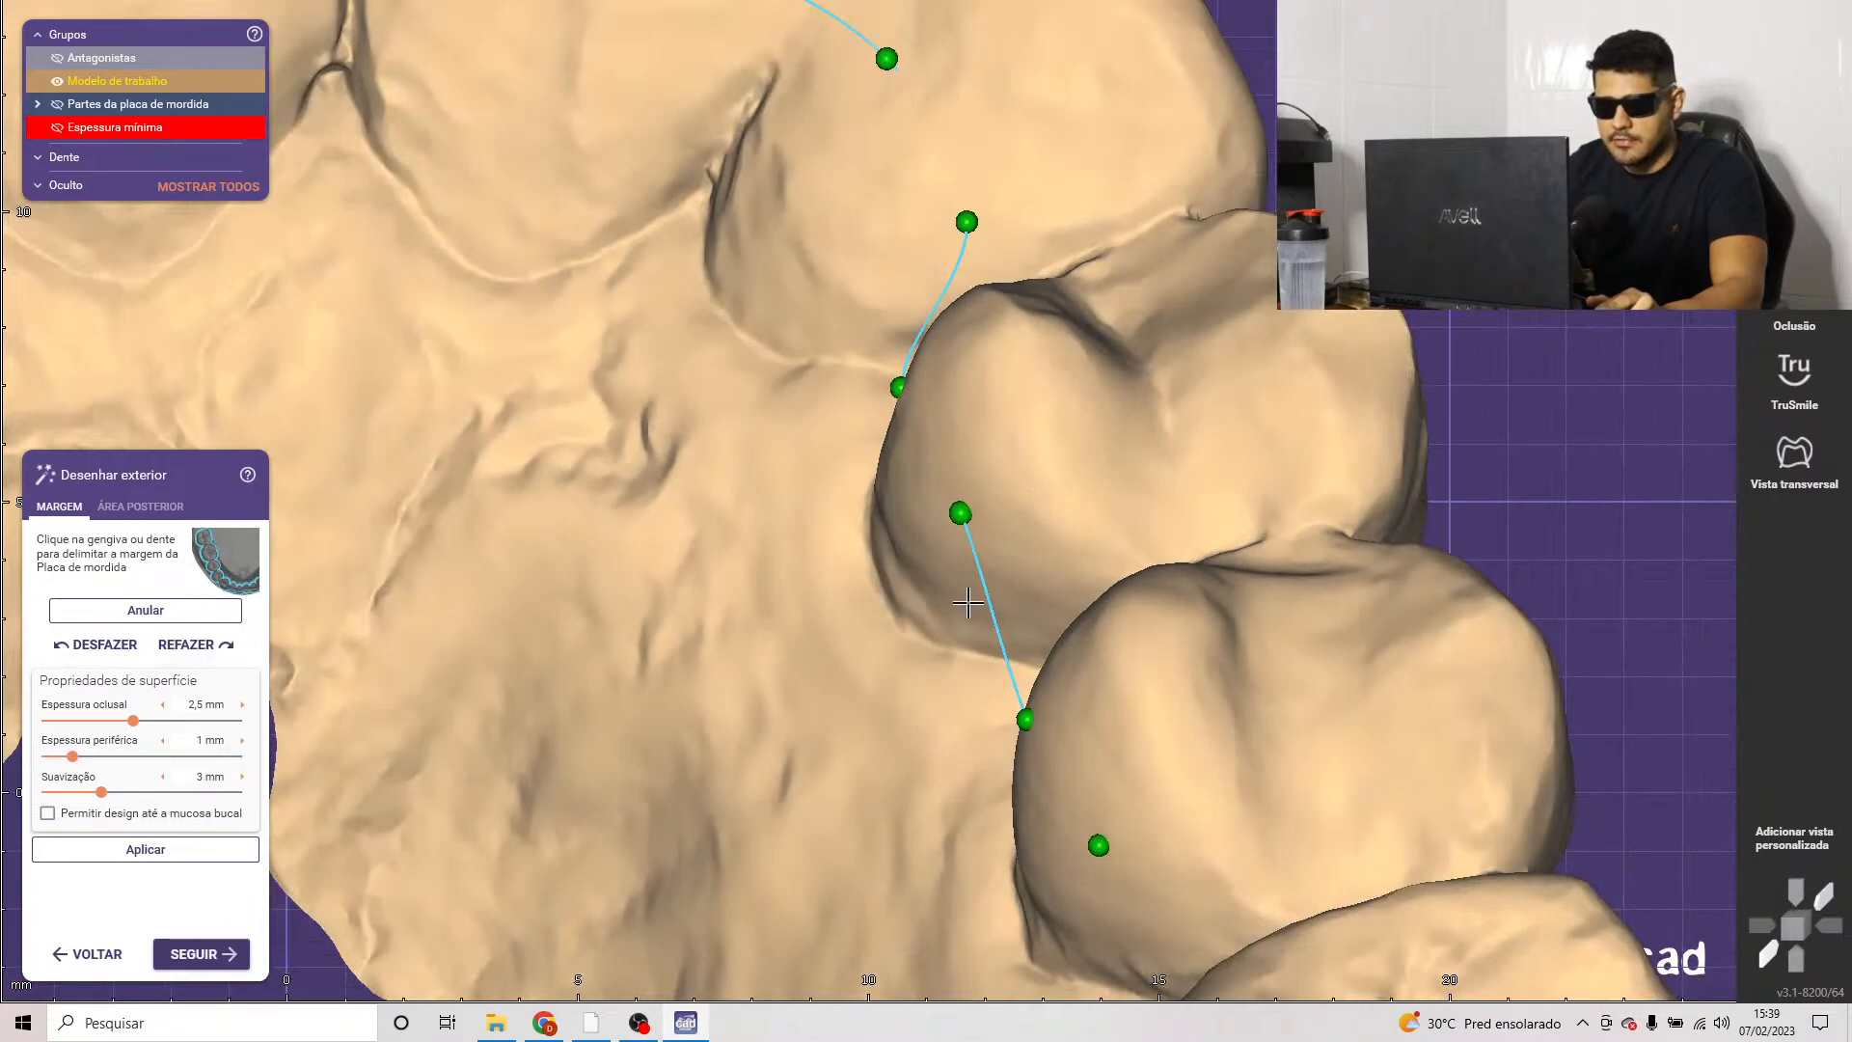
{"action": "scroll", "coordinate": [950, 499], "scroll_direction": "down", "scroll_amount": 5}
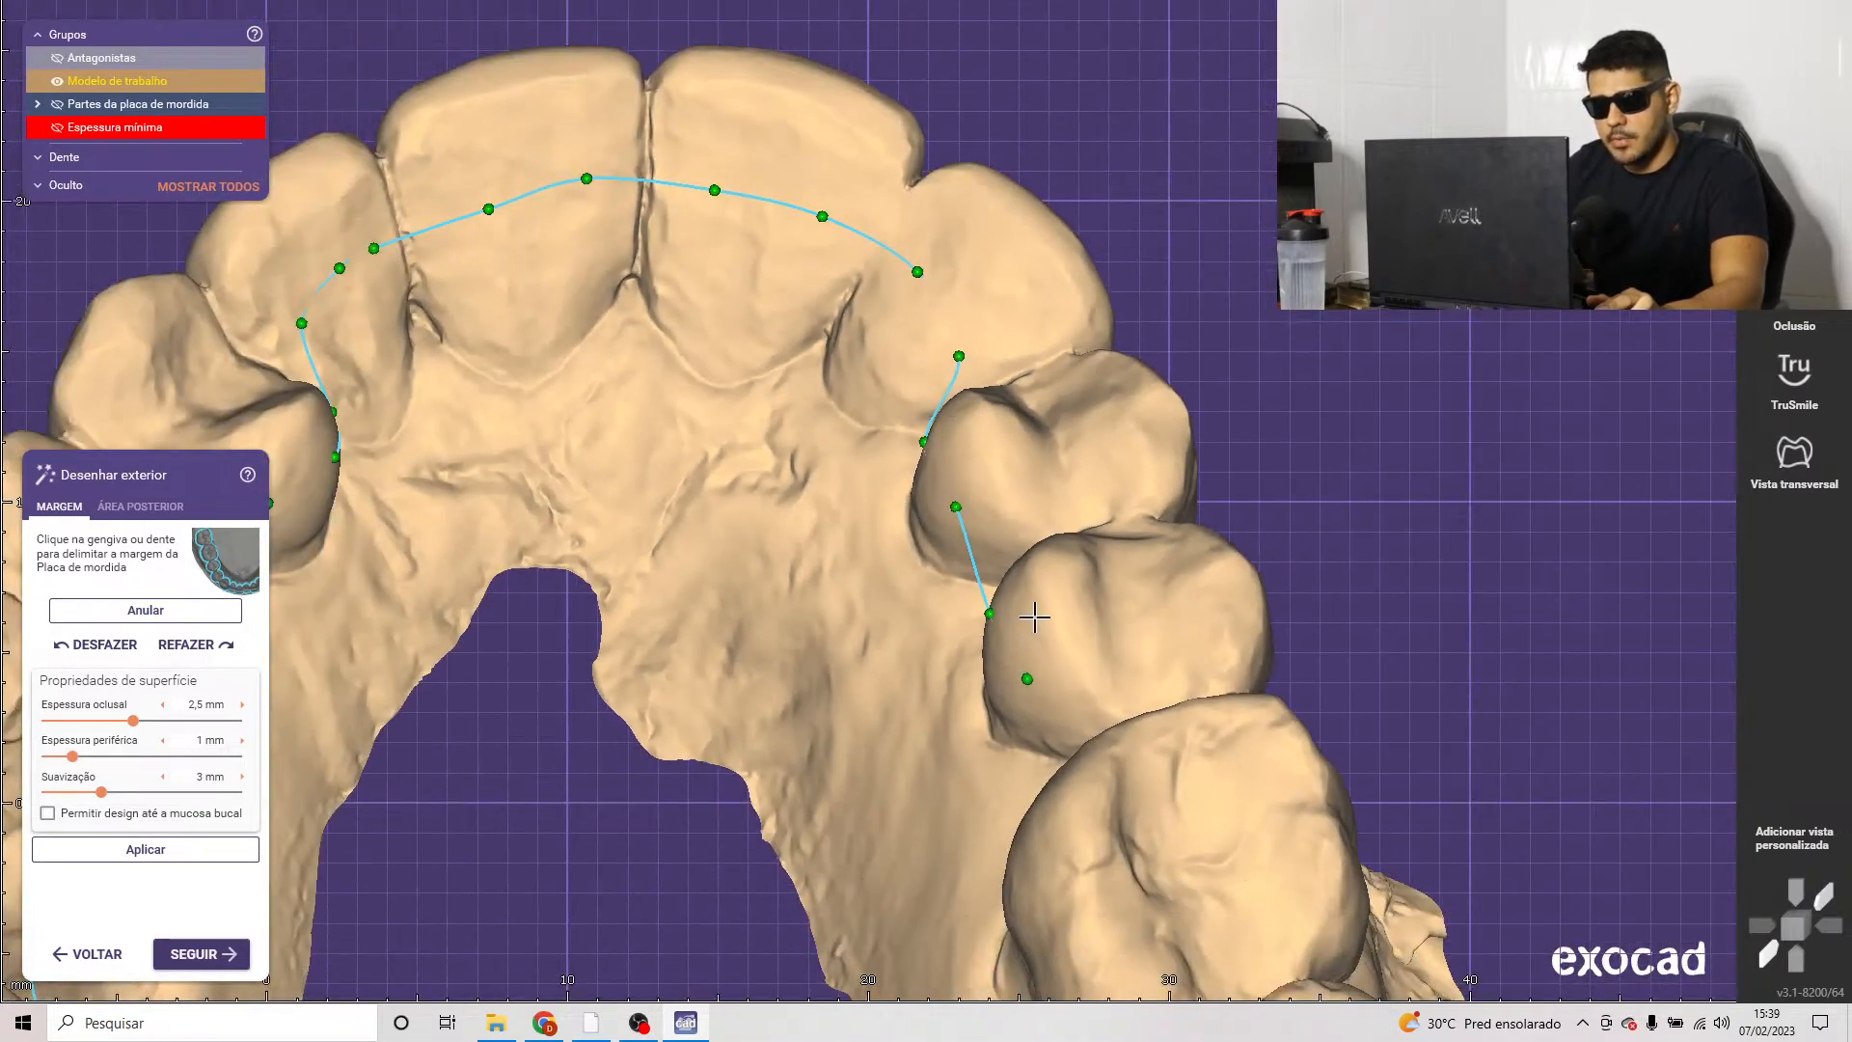
Step: Continue the margin from the second premolar along the palatal surface of the first molar on the opposite side
{"action": "scroll", "coordinate": [926, 574], "scroll_direction": "down", "scroll_amount": 4}
{"action": "middle_click", "coordinate": [600, 556]}
{"action": "scroll", "coordinate": [1351, 591], "scroll_direction": "up", "scroll_amount": 6}
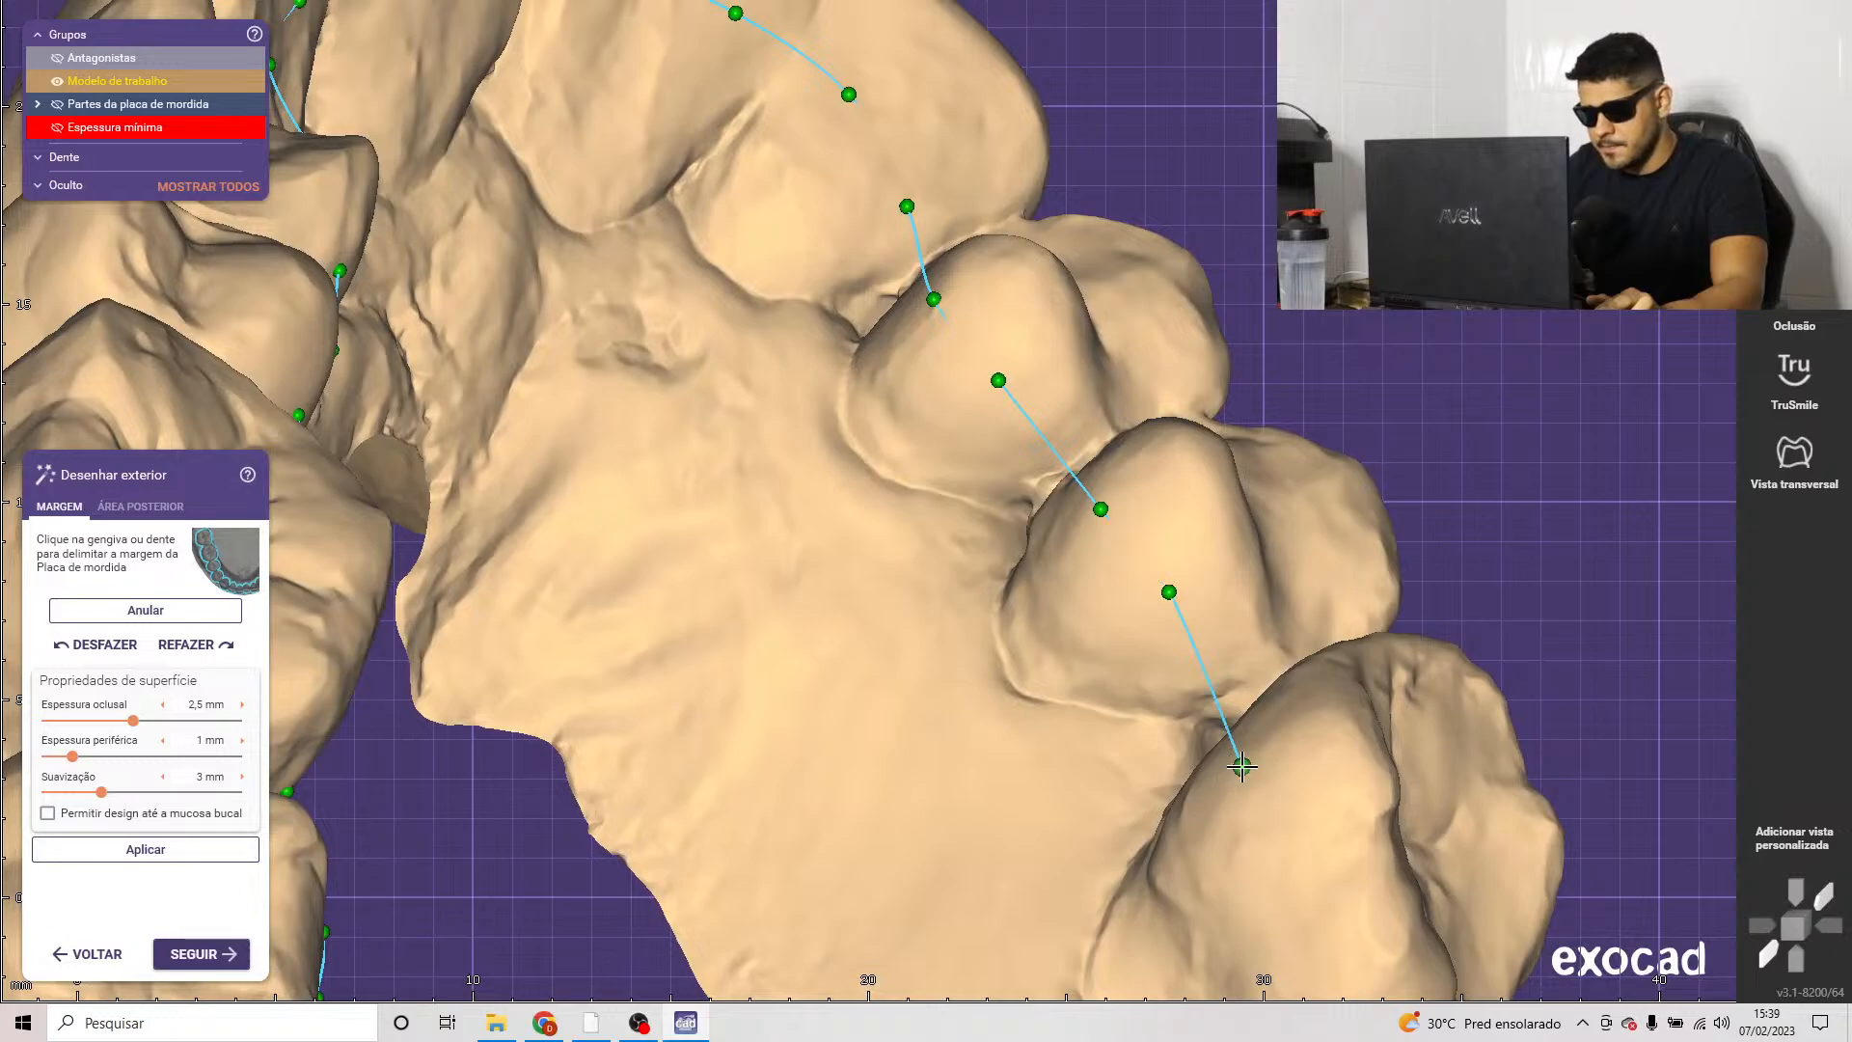
{"action": "scroll", "coordinate": [1241, 767], "scroll_direction": "down", "scroll_amount": 3}
{"action": "right_click_drag", "start_coordinate": [1215, 778], "coordinate": [1045, 653]}
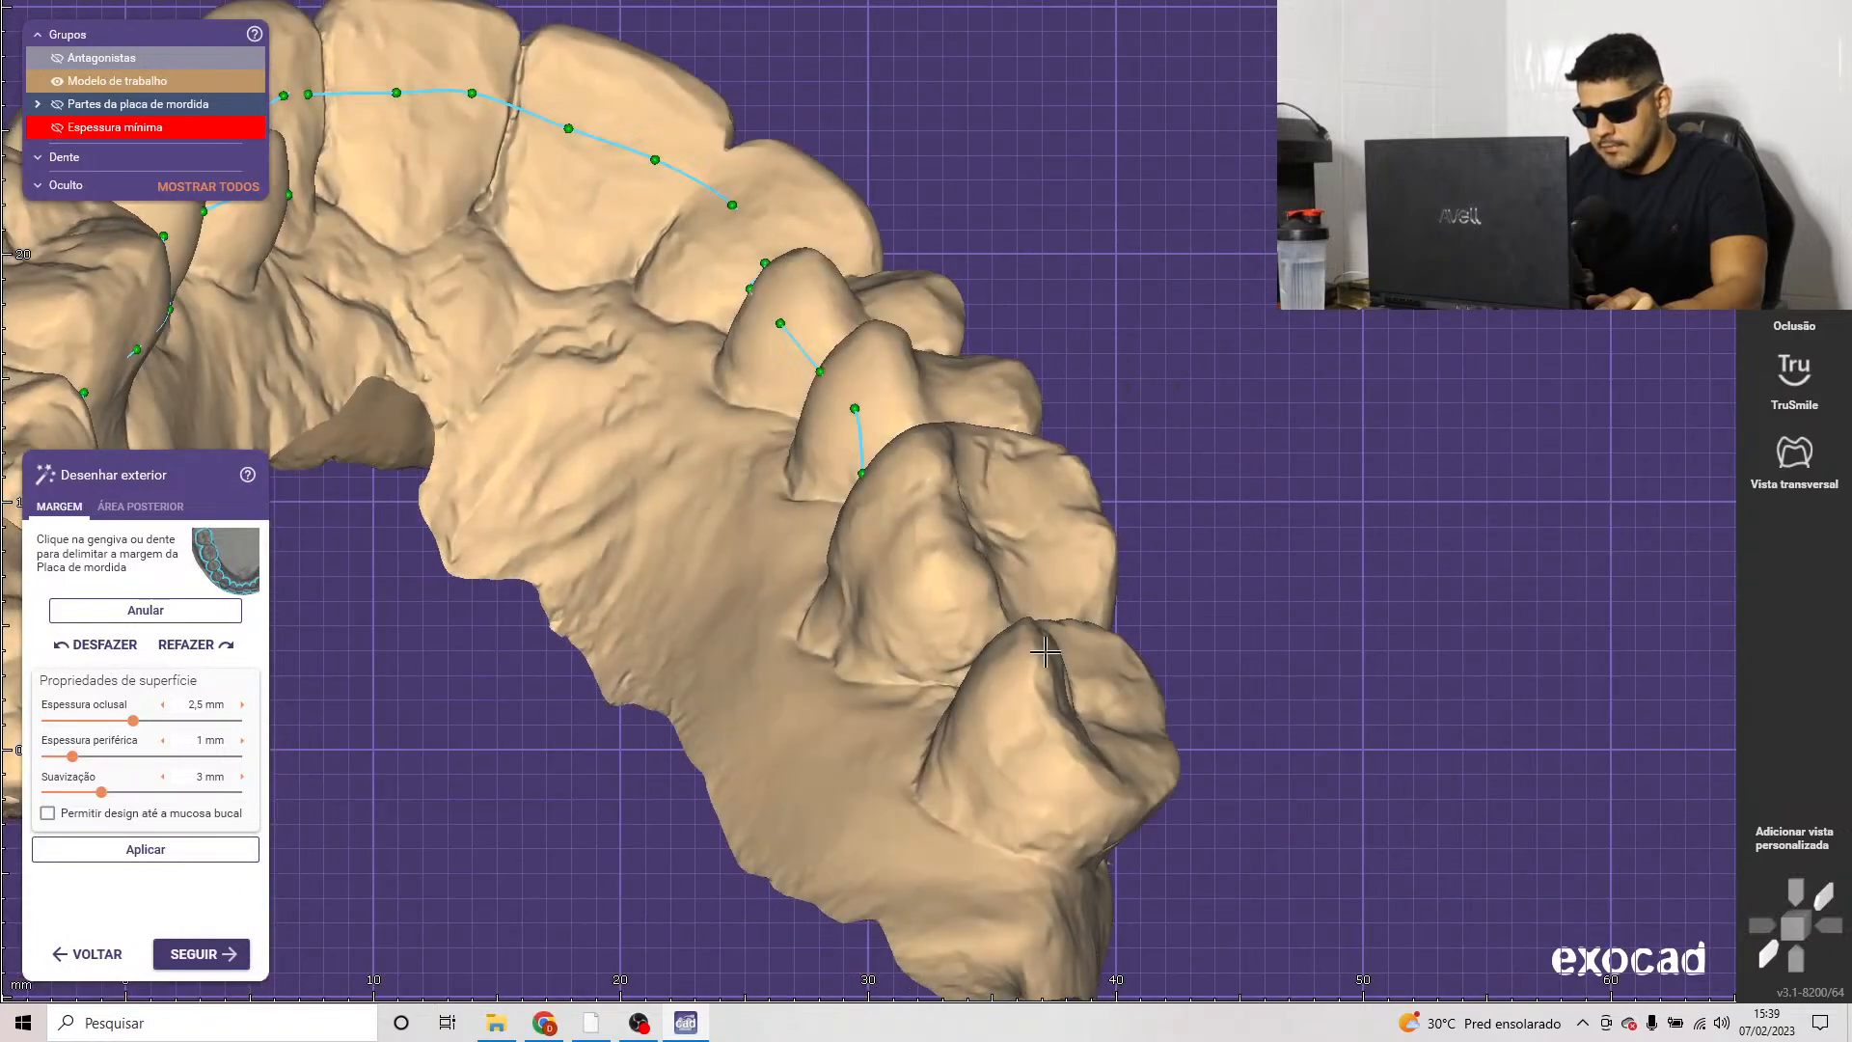
{"action": "right_click_drag", "start_coordinate": [905, 573], "coordinate": [895, 577]}
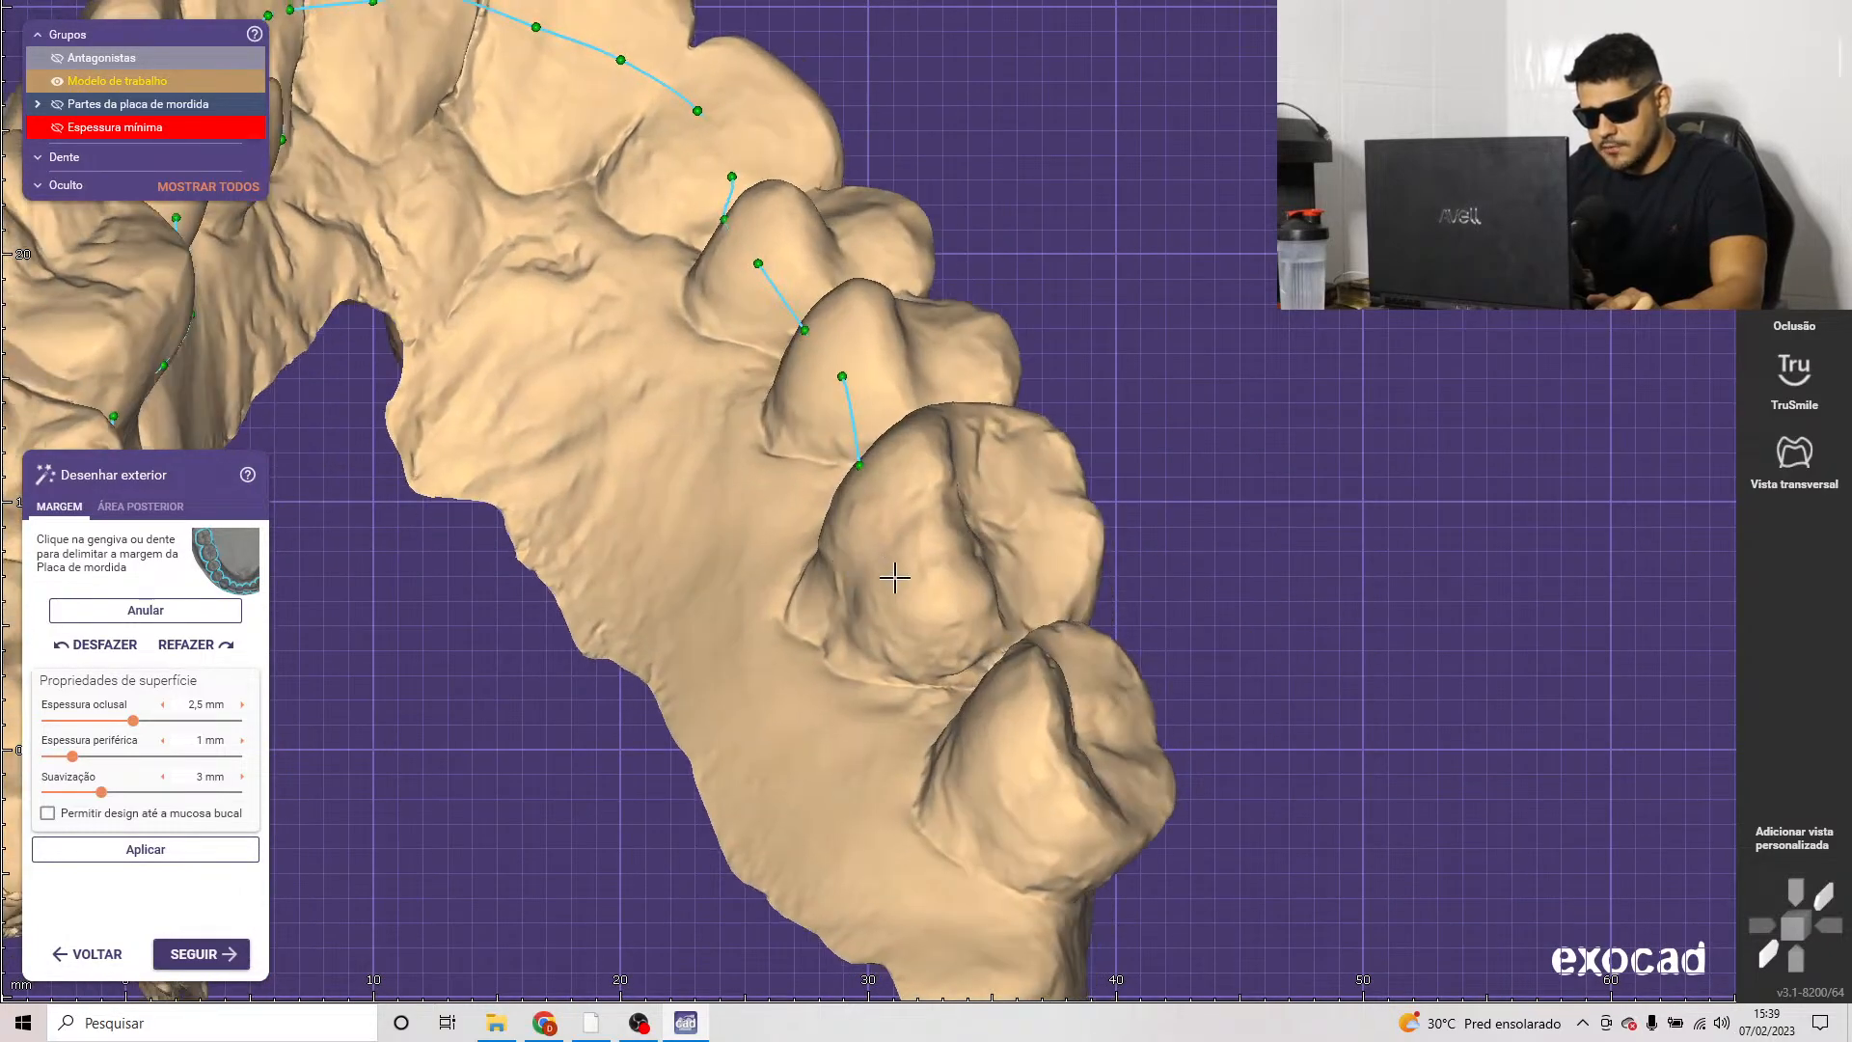
{"action": "scroll", "coordinate": [912, 606], "scroll_direction": "up", "scroll_amount": 3}
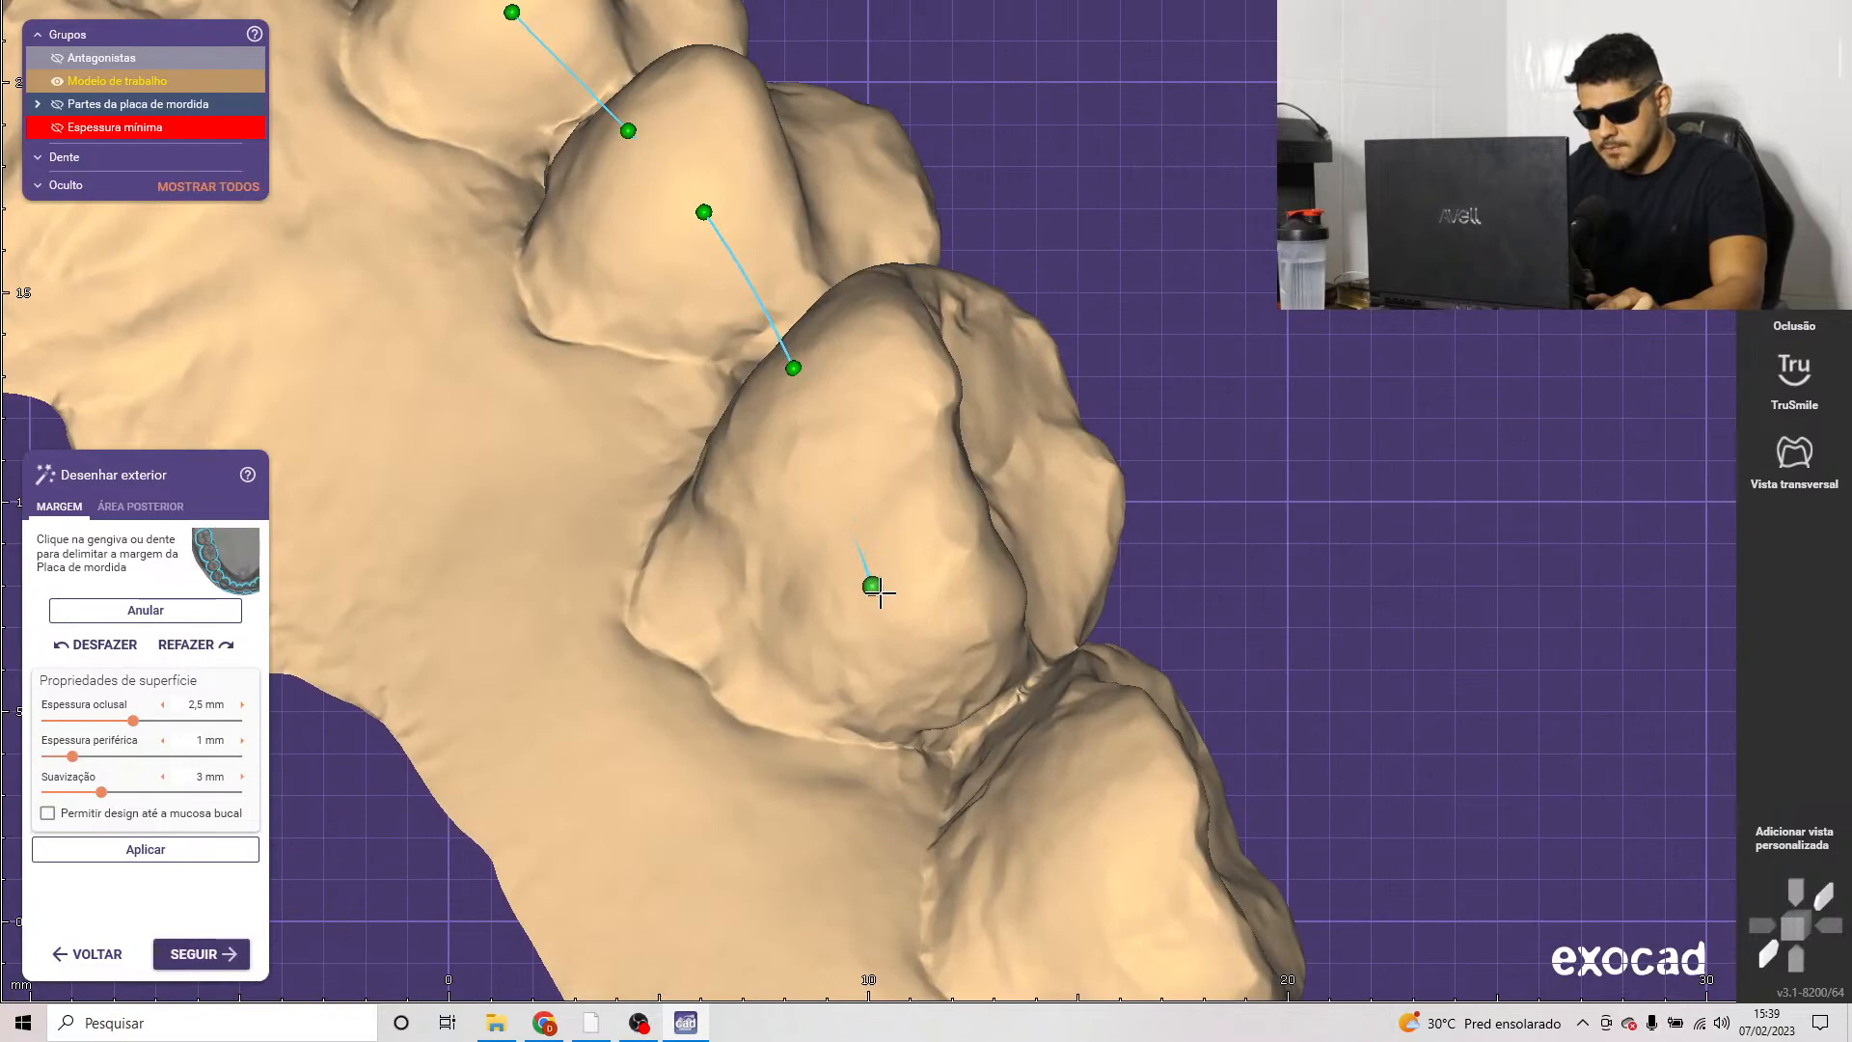
{"action": "left_click", "coordinate": [974, 678]}
Step: Route the margin around the first molar's distal edge into the contact with the last molar and check the whole arch
{"action": "scroll", "coordinate": [974, 678], "scroll_direction": "down", "scroll_amount": 5}
{"action": "middle_click_drag", "start_coordinate": [480, 565], "coordinate": [1091, 632]}
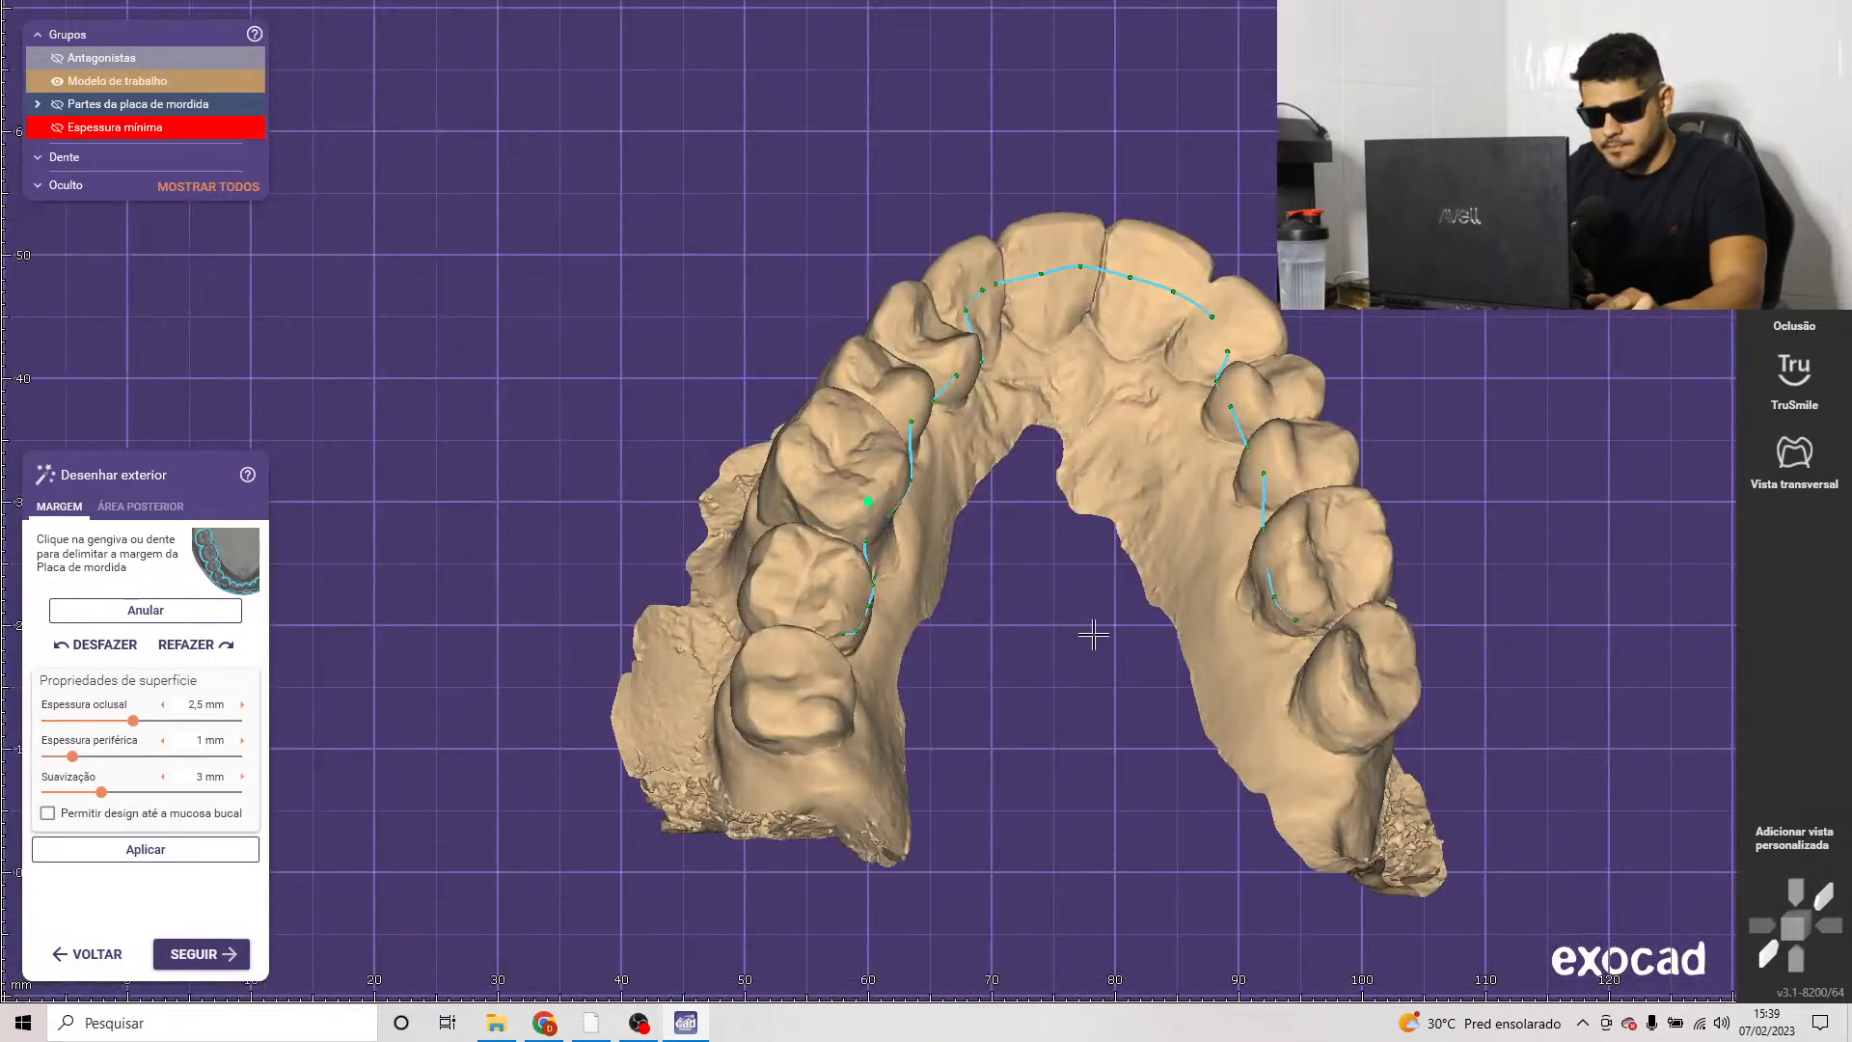
{"action": "right_click_drag", "start_coordinate": [1091, 633], "coordinate": [1087, 636]}
{"action": "scroll", "coordinate": [1374, 574], "scroll_direction": "up", "scroll_amount": 5}
{"action": "middle_click_drag", "start_coordinate": [1591, 695], "coordinate": [1265, 599]}
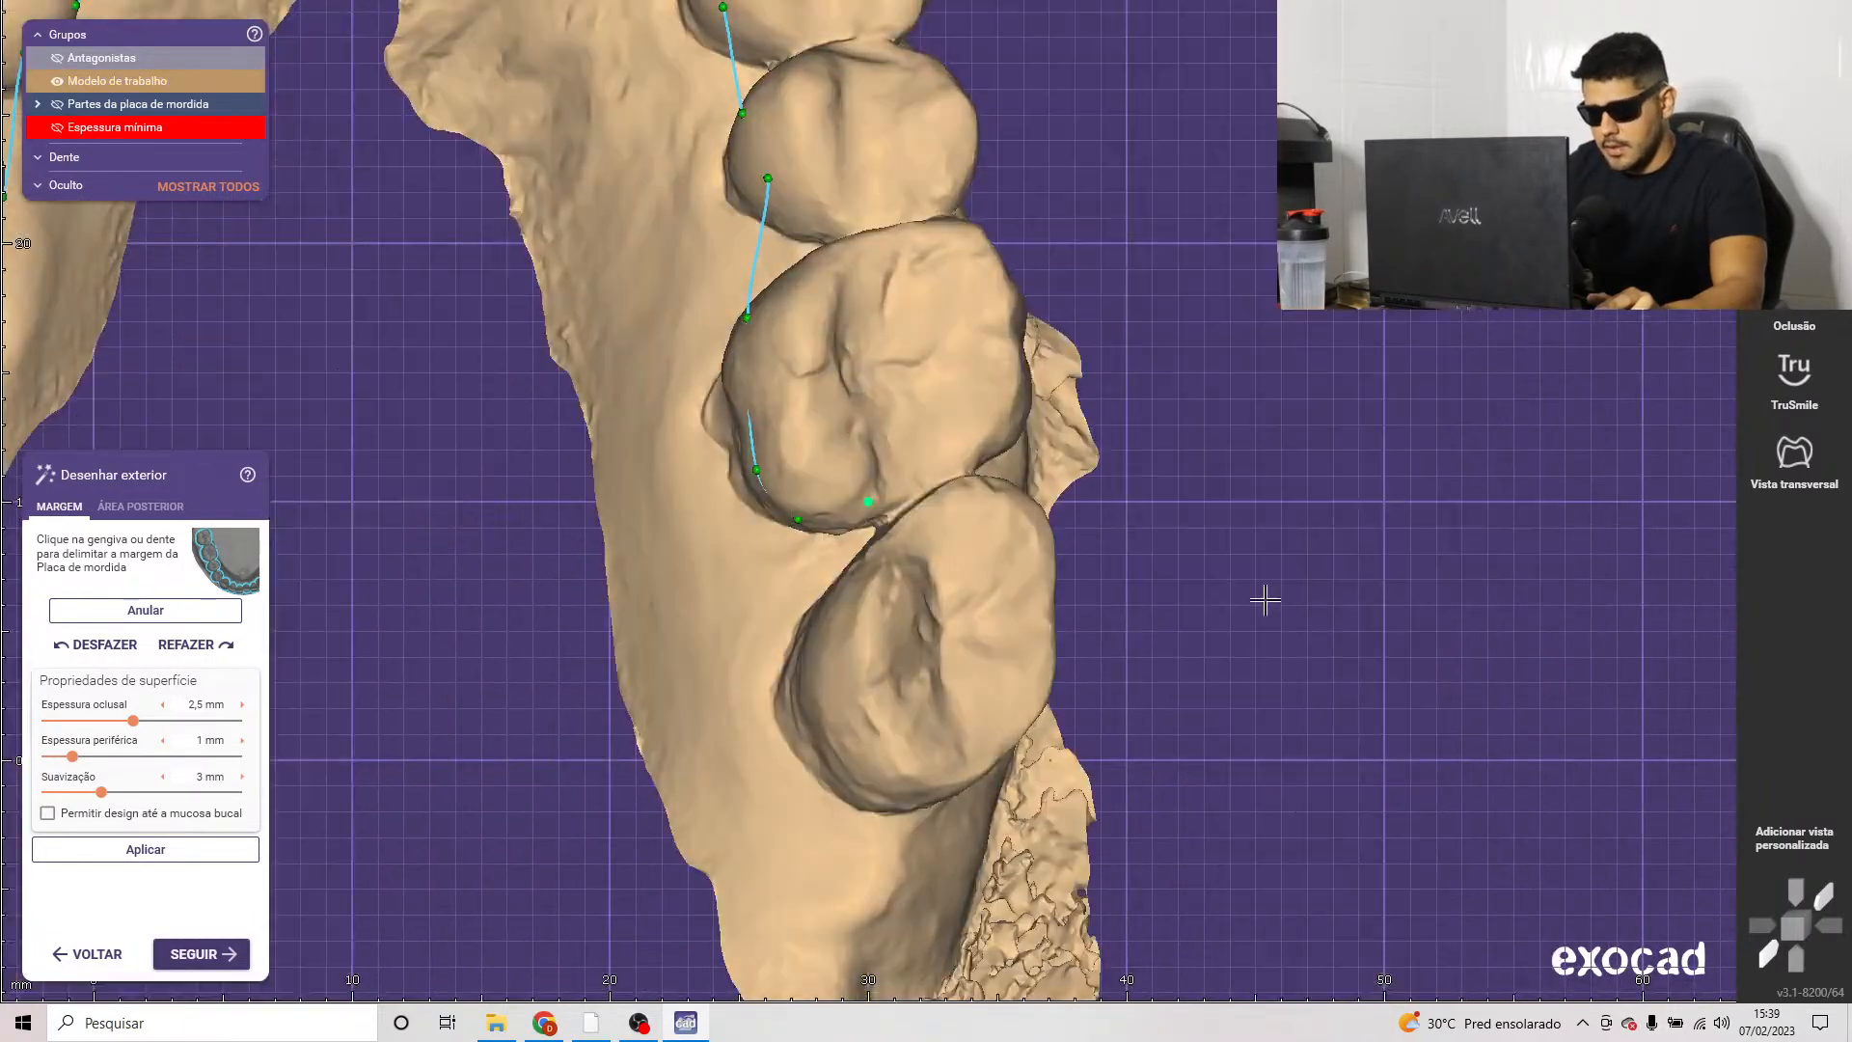
{"action": "right_click_drag", "start_coordinate": [1265, 599], "coordinate": [1119, 579]}
{"action": "scroll", "coordinate": [913, 516], "scroll_direction": "up", "scroll_amount": 2}
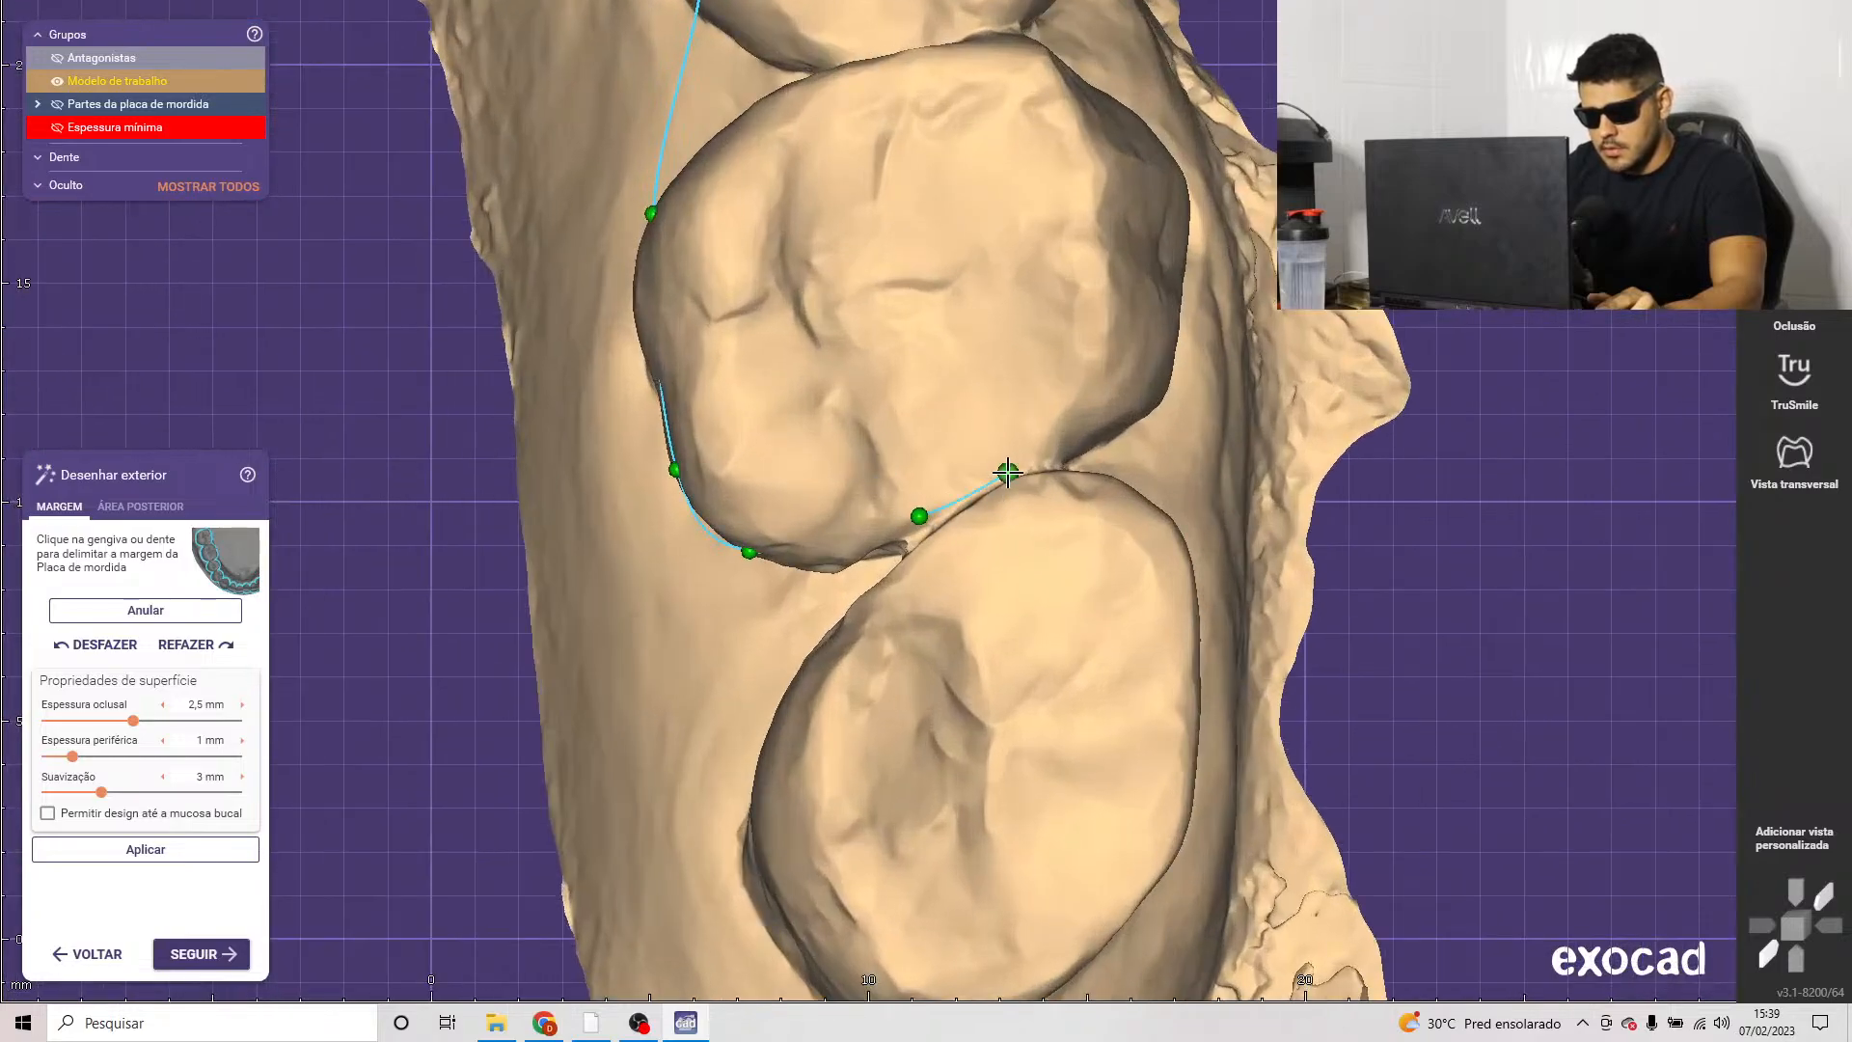
{"action": "scroll", "coordinate": [1008, 472], "scroll_direction": "down", "scroll_amount": 5}
{"action": "scroll", "coordinate": [579, 331], "scroll_direction": "down", "scroll_amount": 2}
{"action": "middle_click", "coordinate": [468, 334]}
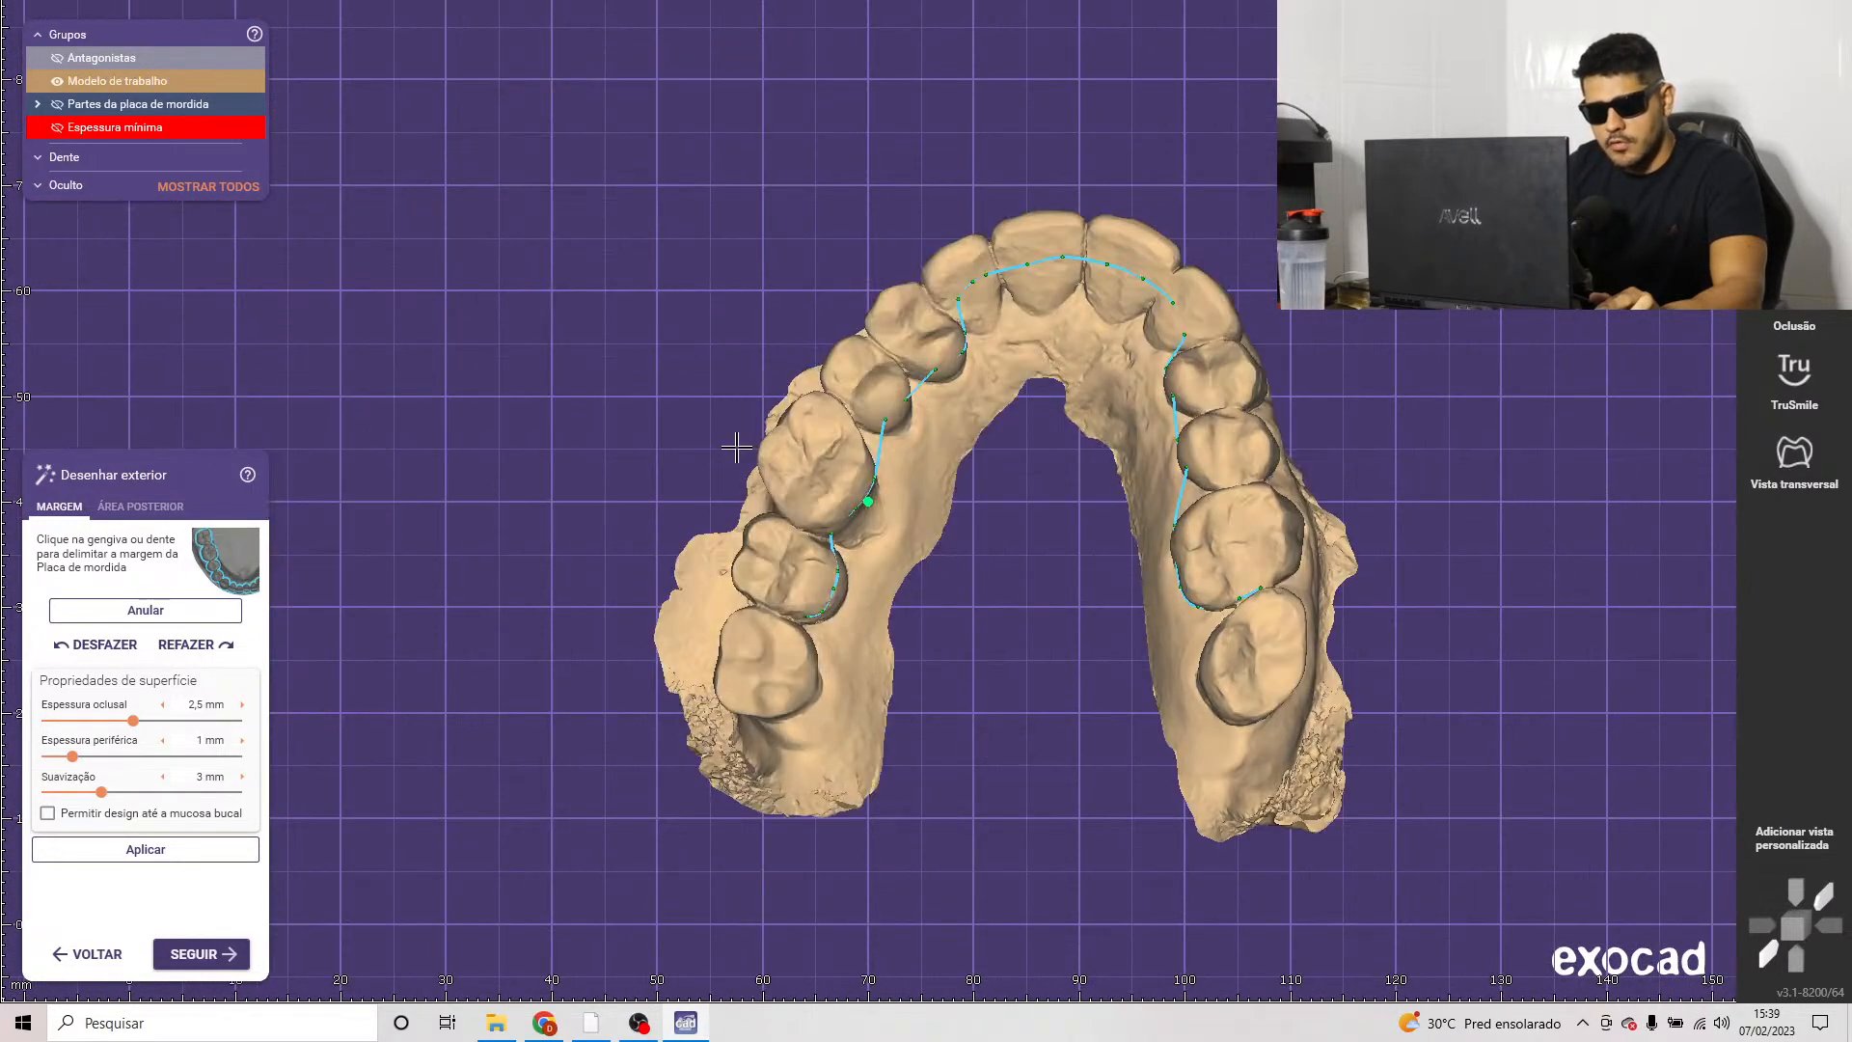
Step: Carry the margin out of the contact with the last molar and onto the first molar's buccal surface
{"action": "right_click_drag", "start_coordinate": [1162, 684], "coordinate": [1136, 631]}
{"action": "right_click_drag", "start_coordinate": [1080, 395], "coordinate": [1098, 364]}
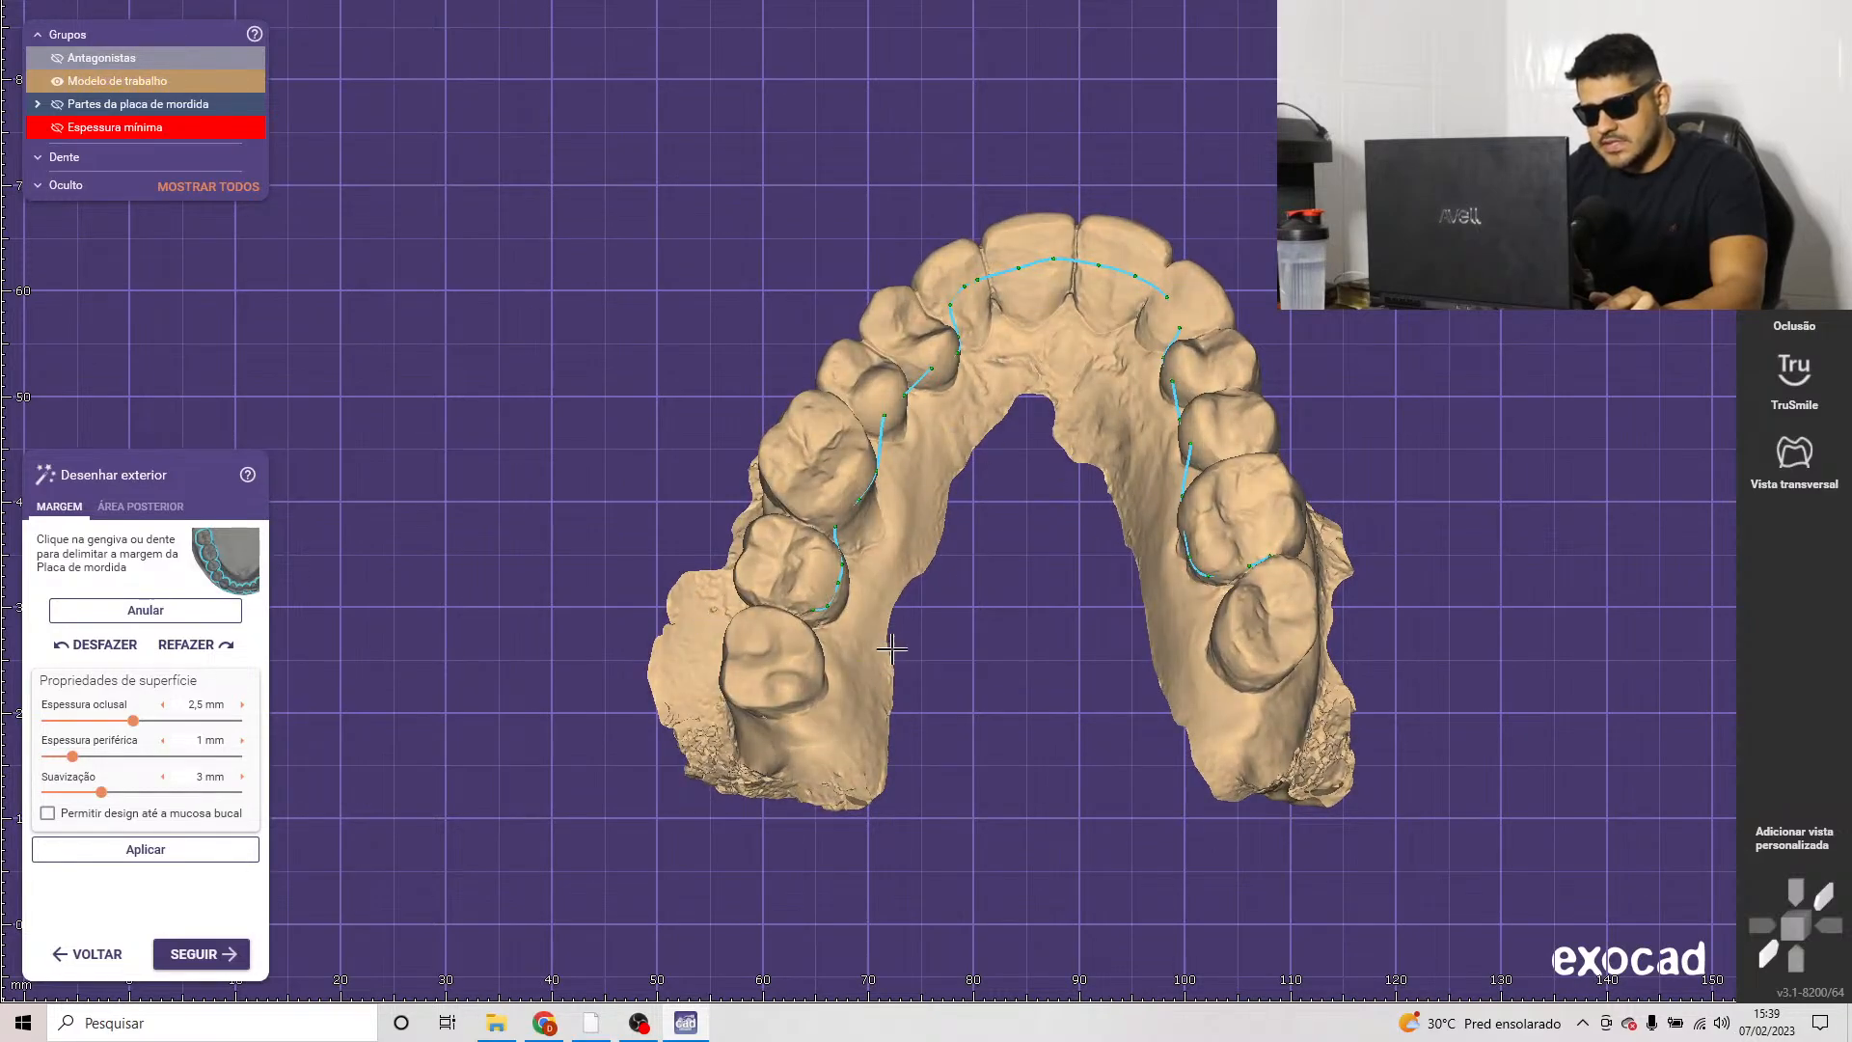
{"action": "scroll", "coordinate": [1095, 620], "scroll_direction": "up", "scroll_amount": 5}
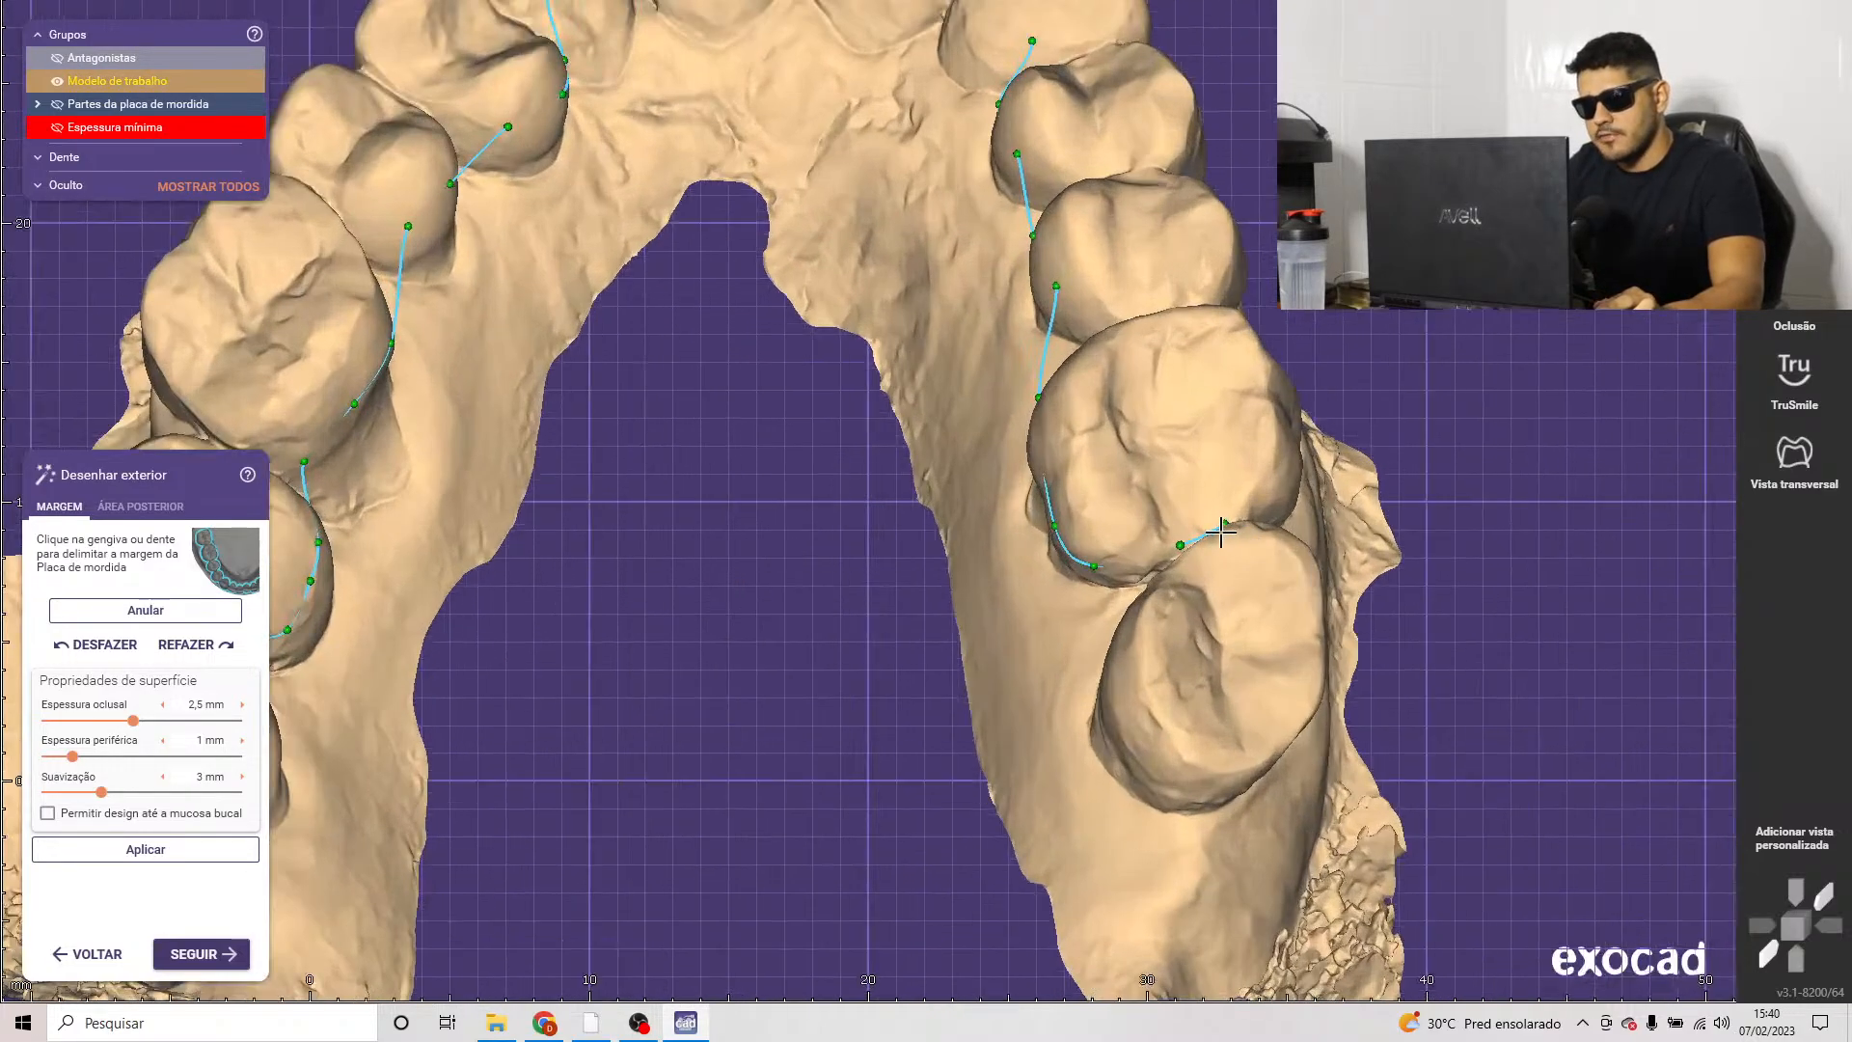
{"action": "scroll", "coordinate": [999, 509], "scroll_direction": "down", "scroll_amount": 5}
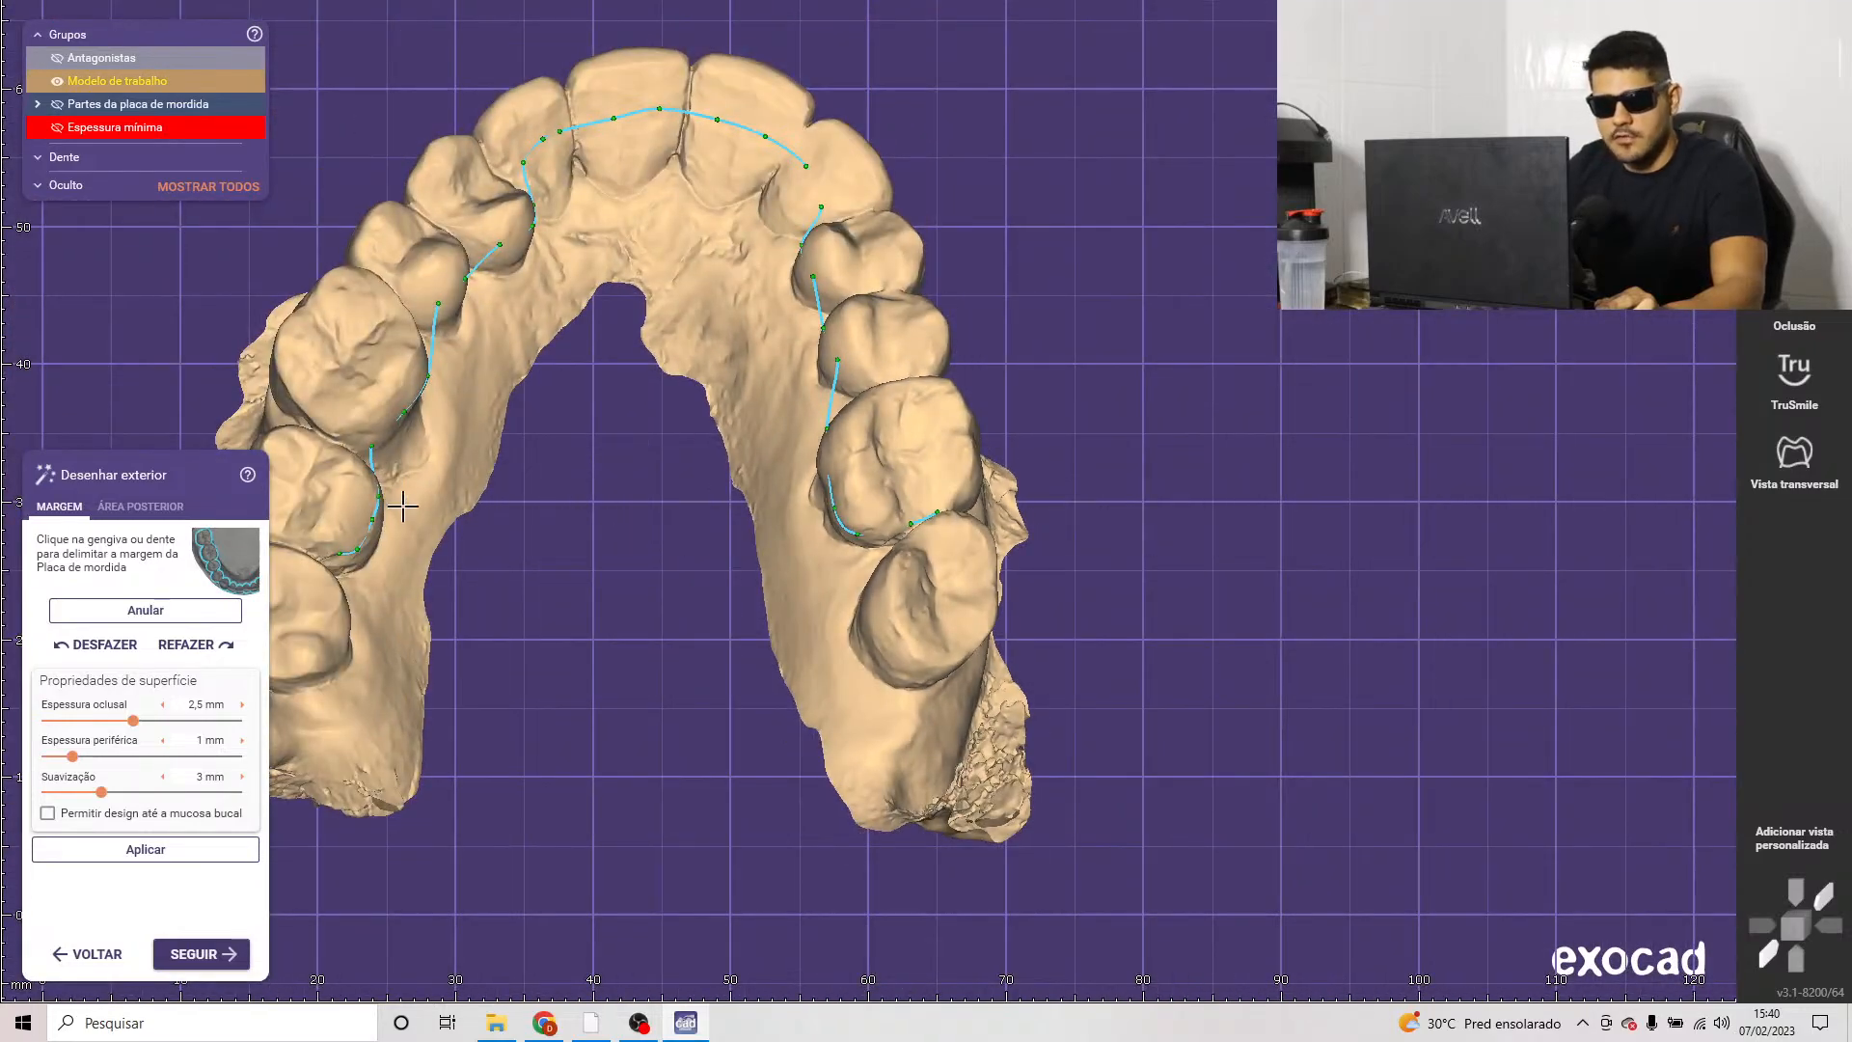
{"action": "scroll", "coordinate": [914, 512], "scroll_direction": "up", "scroll_amount": 5}
{"action": "scroll", "coordinate": [914, 512], "scroll_direction": "up", "scroll_amount": 5}
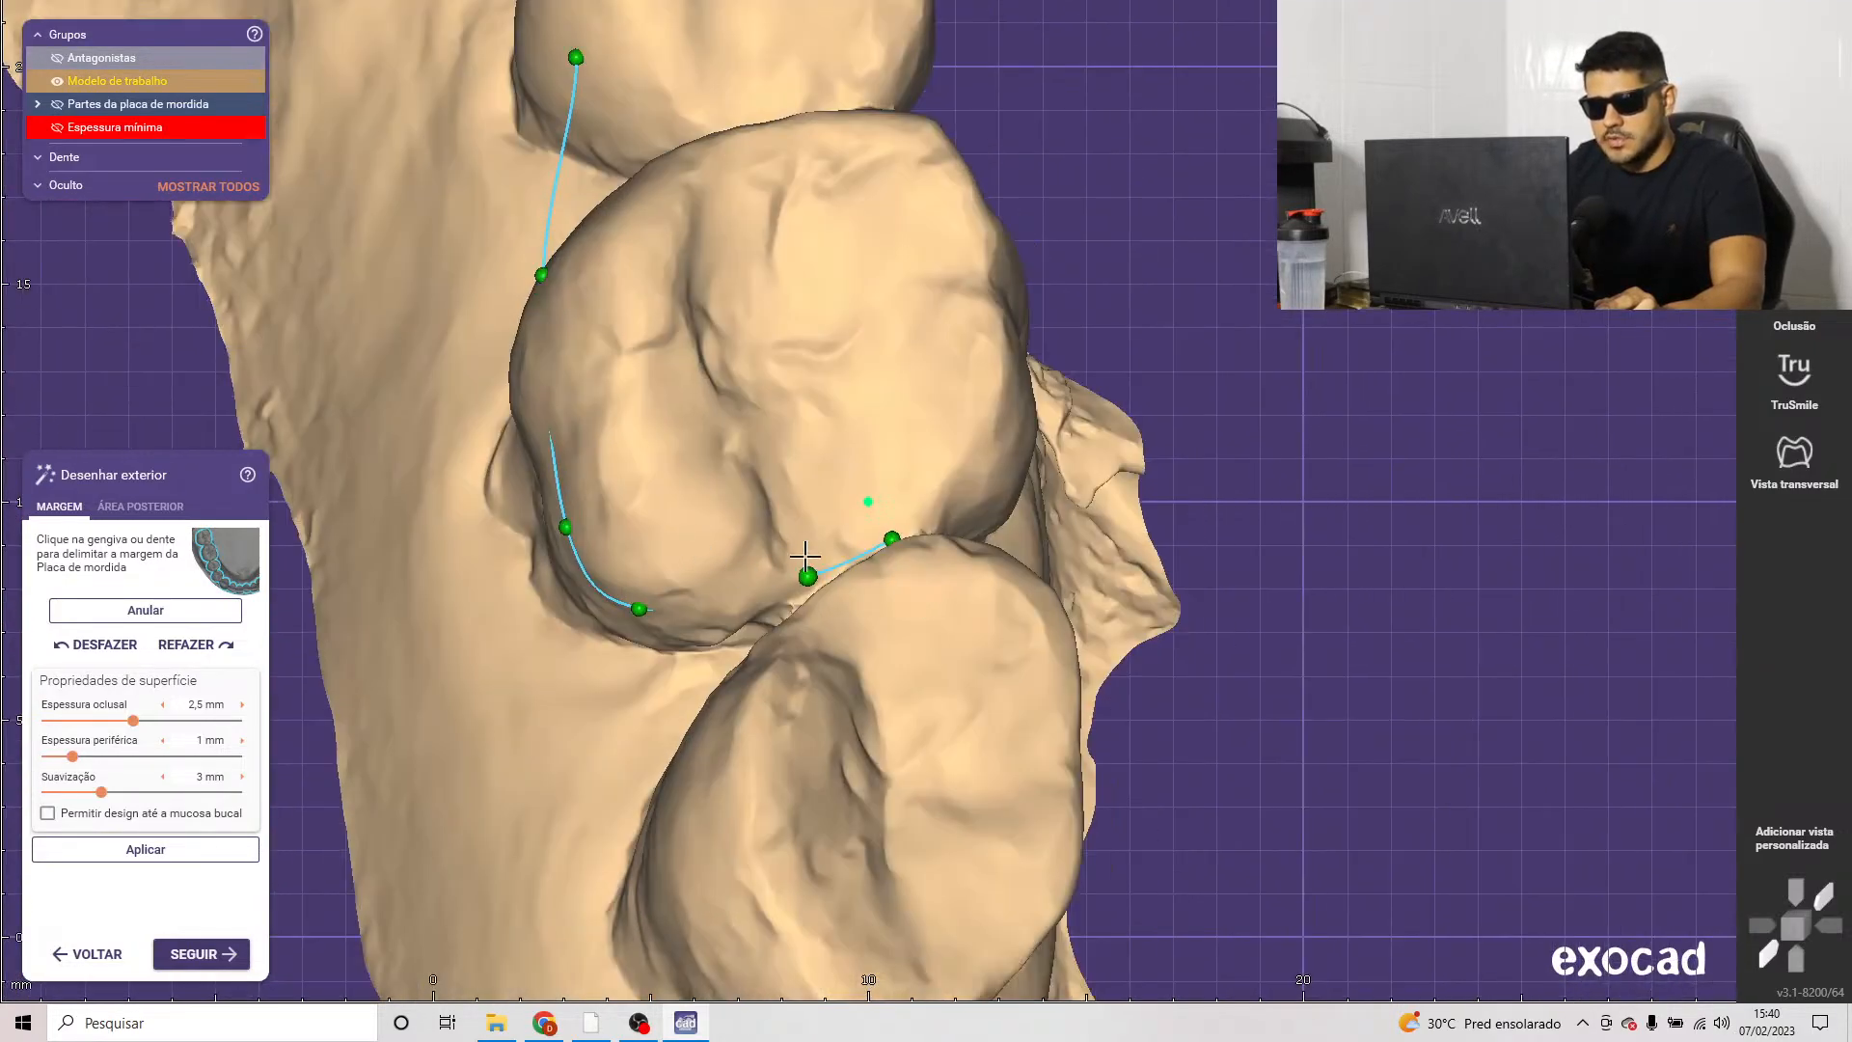
{"action": "scroll", "coordinate": [850, 486], "scroll_direction": "up", "scroll_amount": 2}
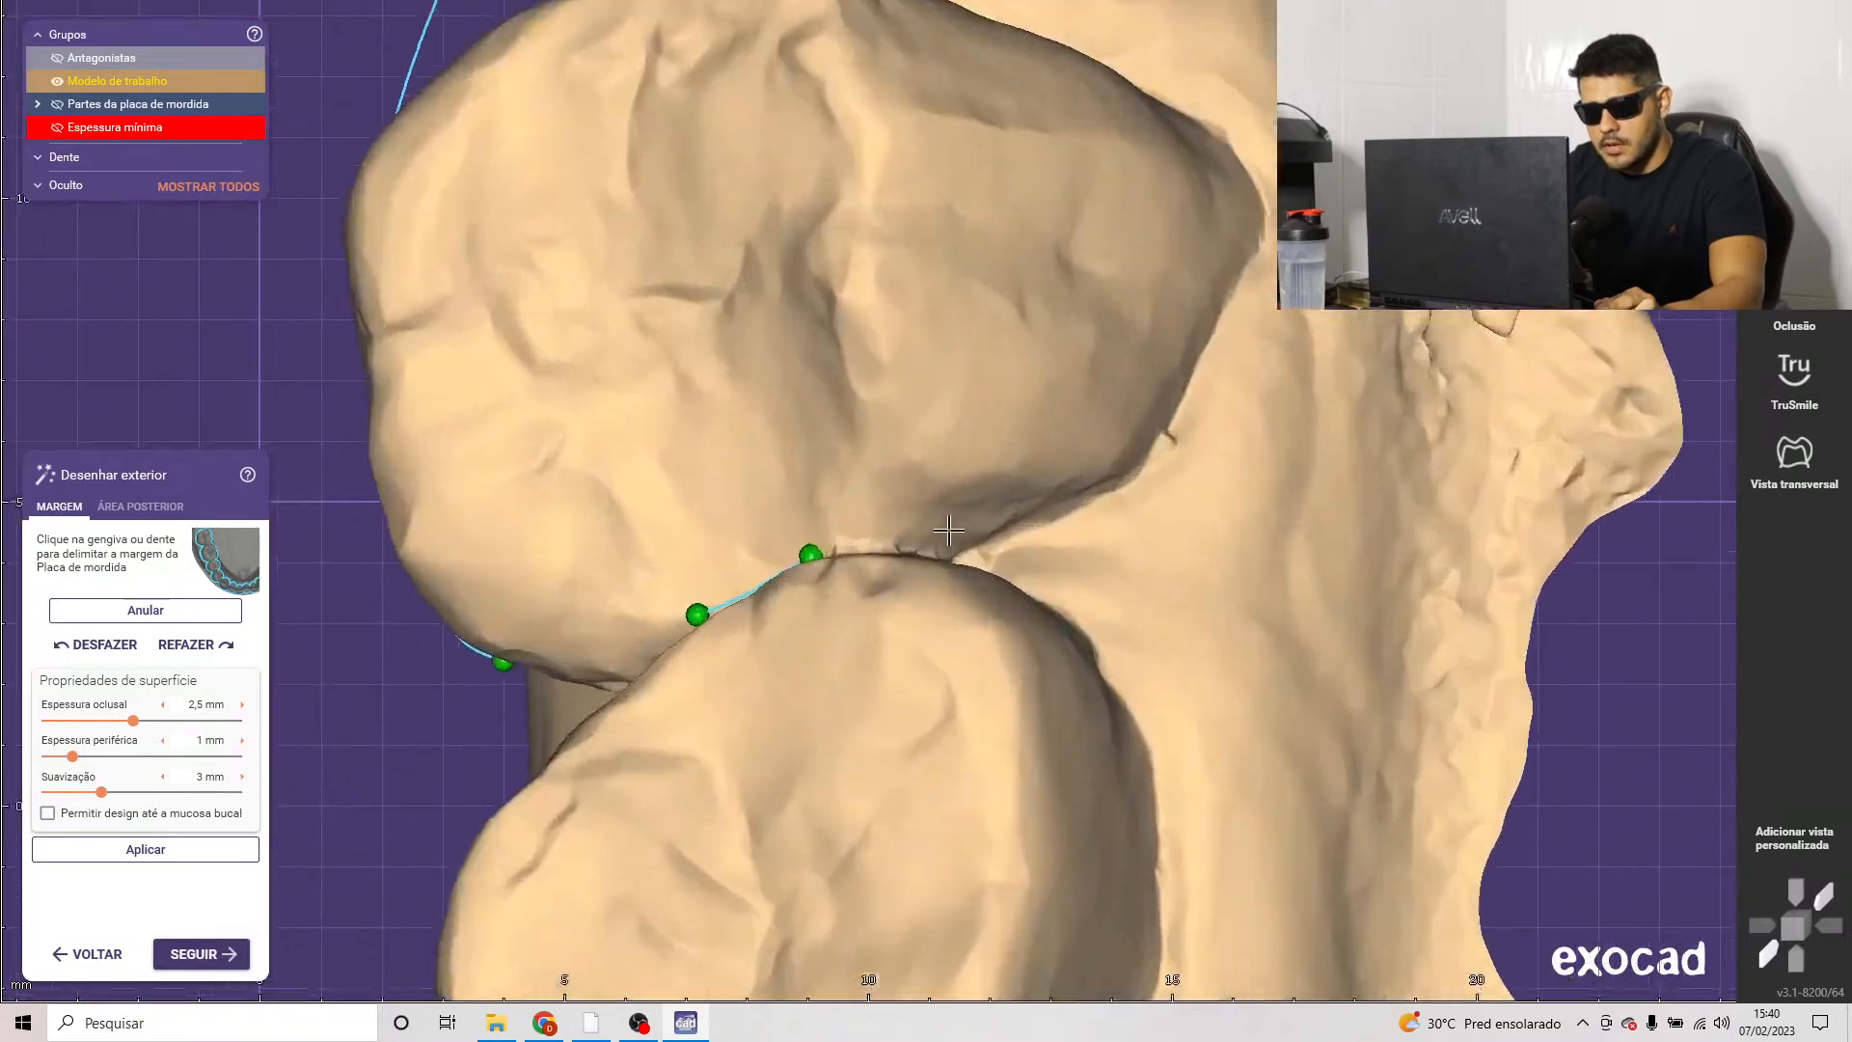
{"action": "left_click", "coordinate": [928, 503]}
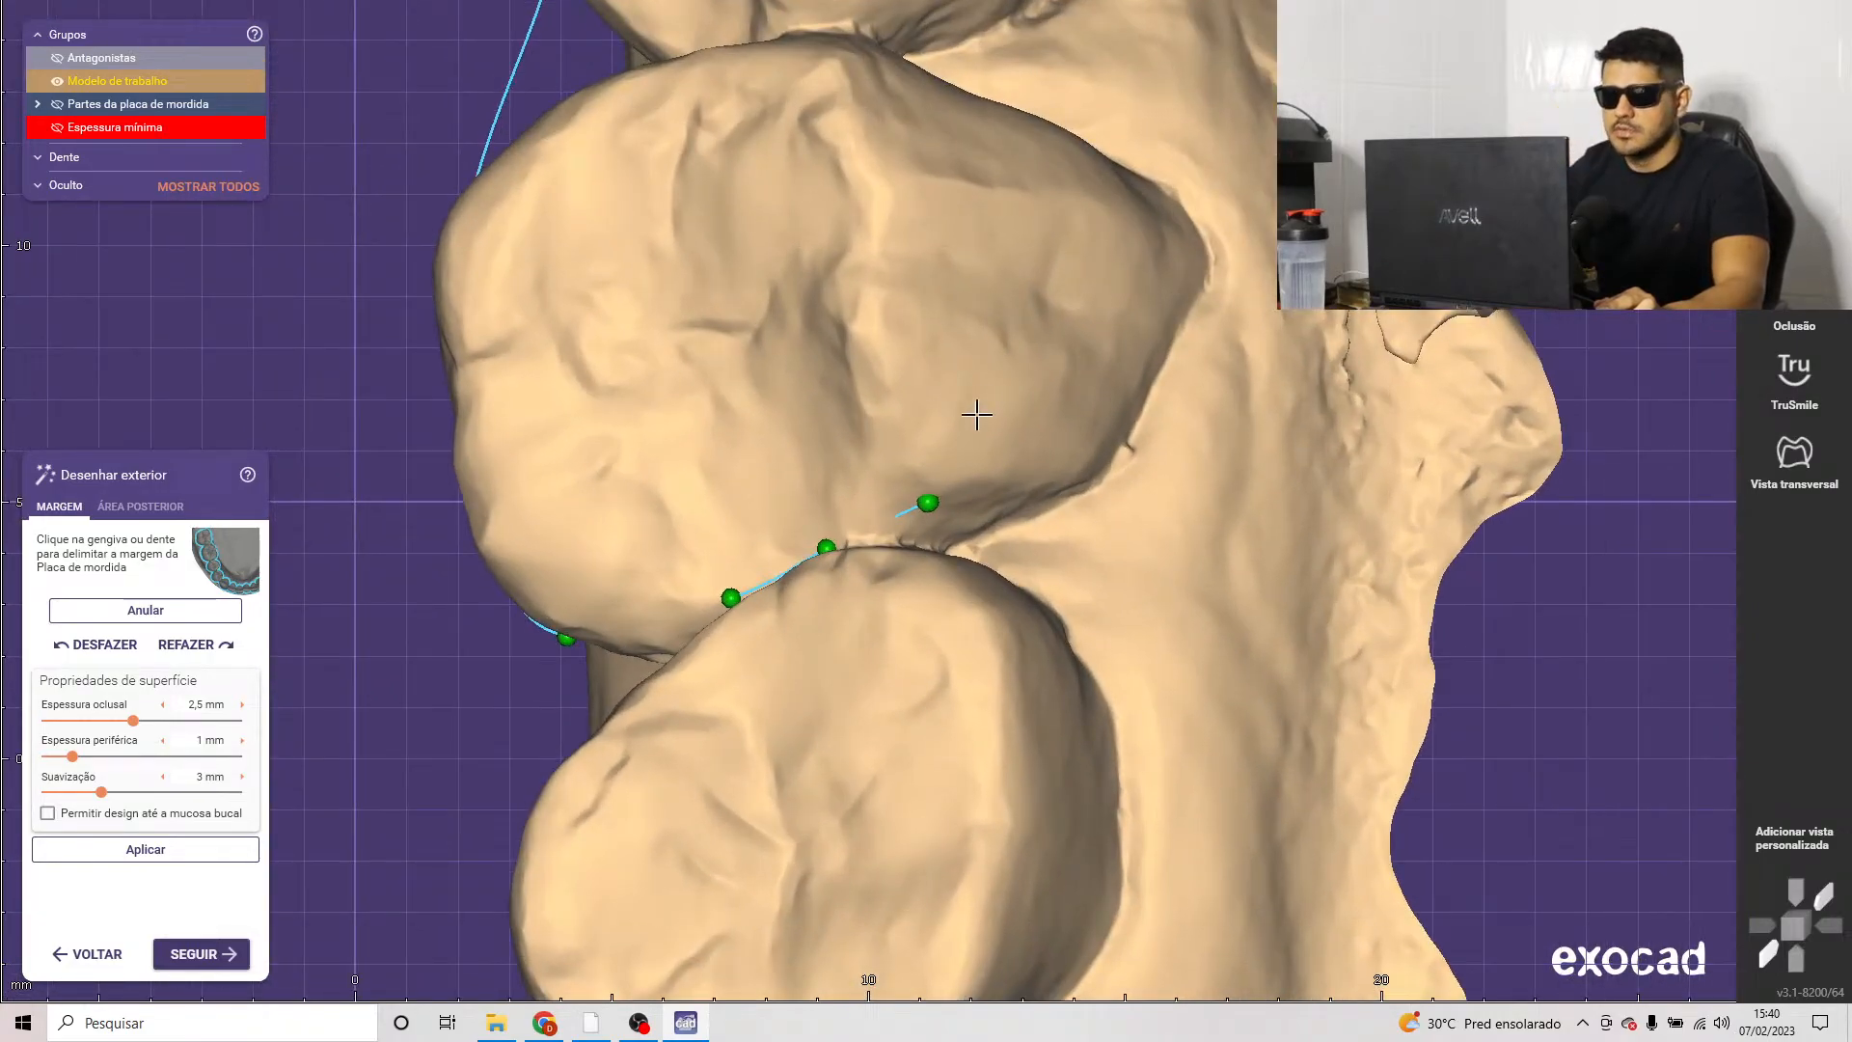
{"action": "scroll", "coordinate": [1015, 382], "scroll_direction": "down", "scroll_amount": 2}
{"action": "left_click", "coordinate": [1030, 285]}
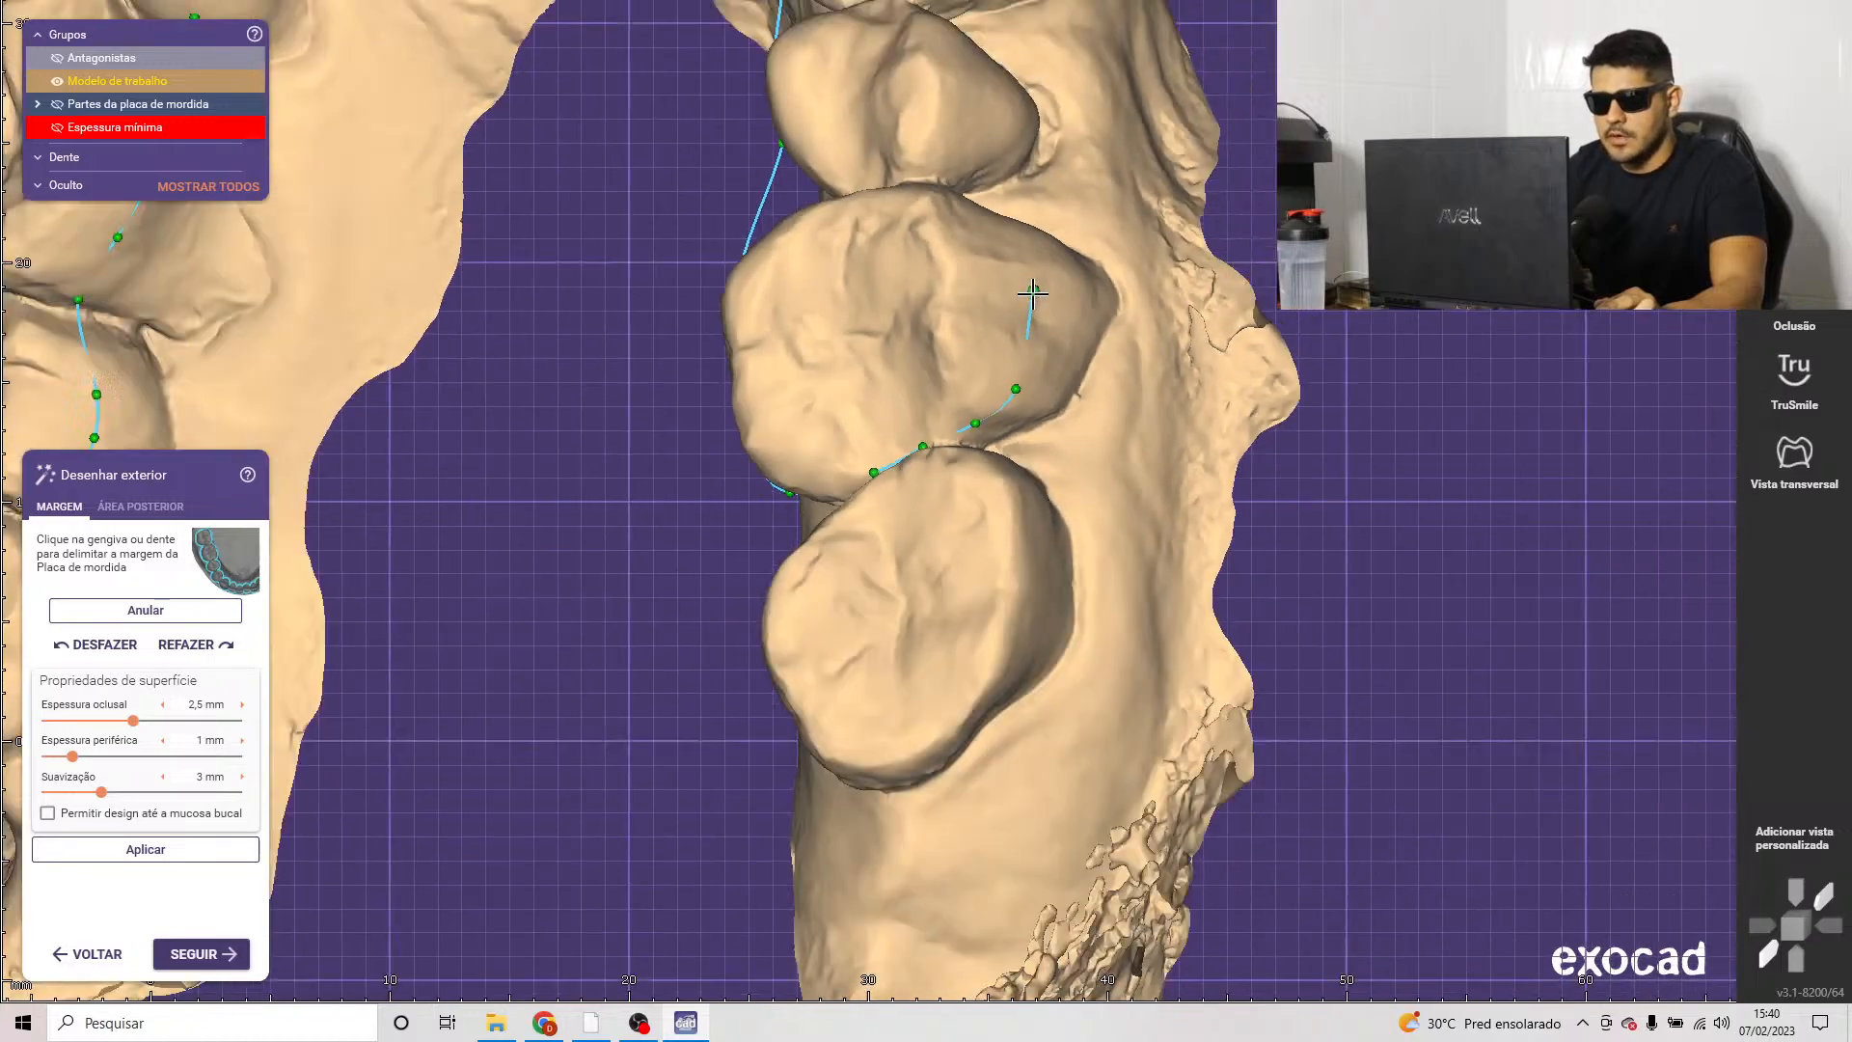
Step: Run the margin forward along the first molar's buccal surface onto the second premolar and adjust the premolar's point
{"action": "scroll", "coordinate": [1008, 319], "scroll_direction": "down", "scroll_amount": 3}
{"action": "scroll", "coordinate": [1003, 318], "scroll_direction": "up", "scroll_amount": 5}
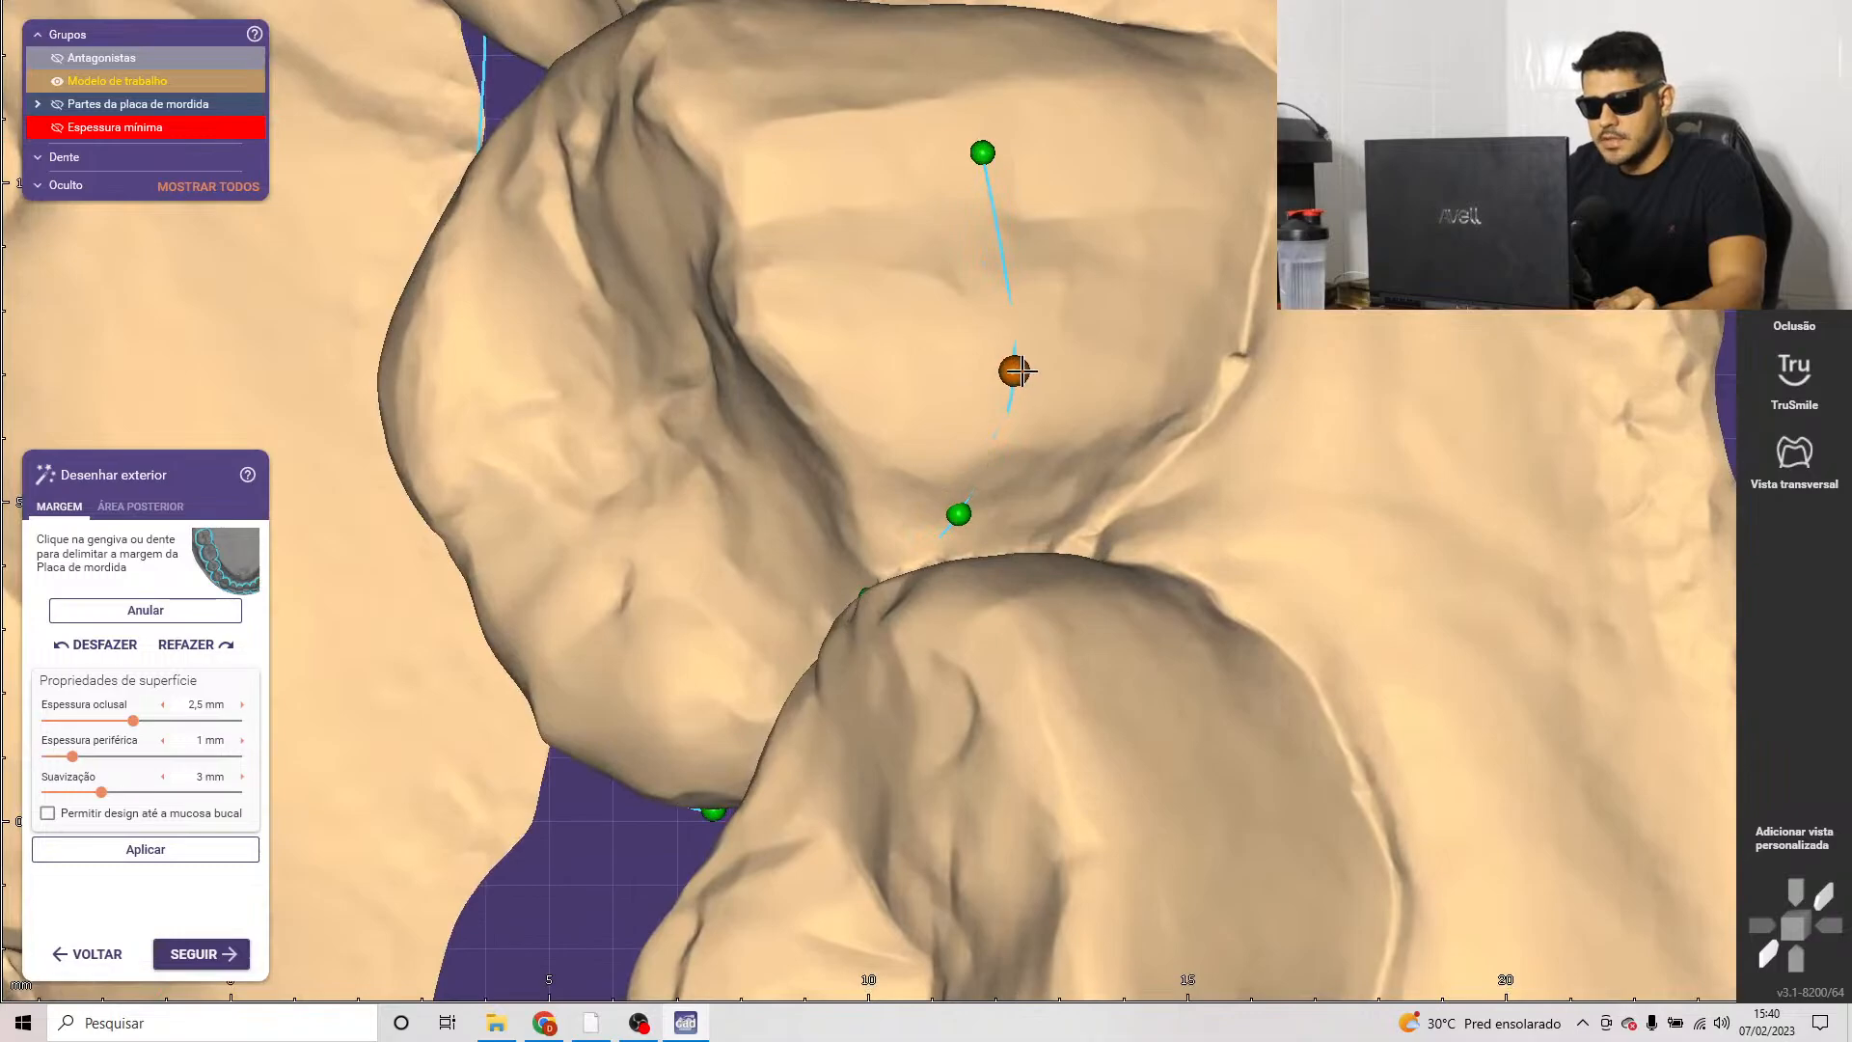
{"action": "scroll", "coordinate": [871, 215], "scroll_direction": "down", "scroll_amount": 5}
{"action": "scroll", "coordinate": [926, 322], "scroll_direction": "up", "scroll_amount": 4}
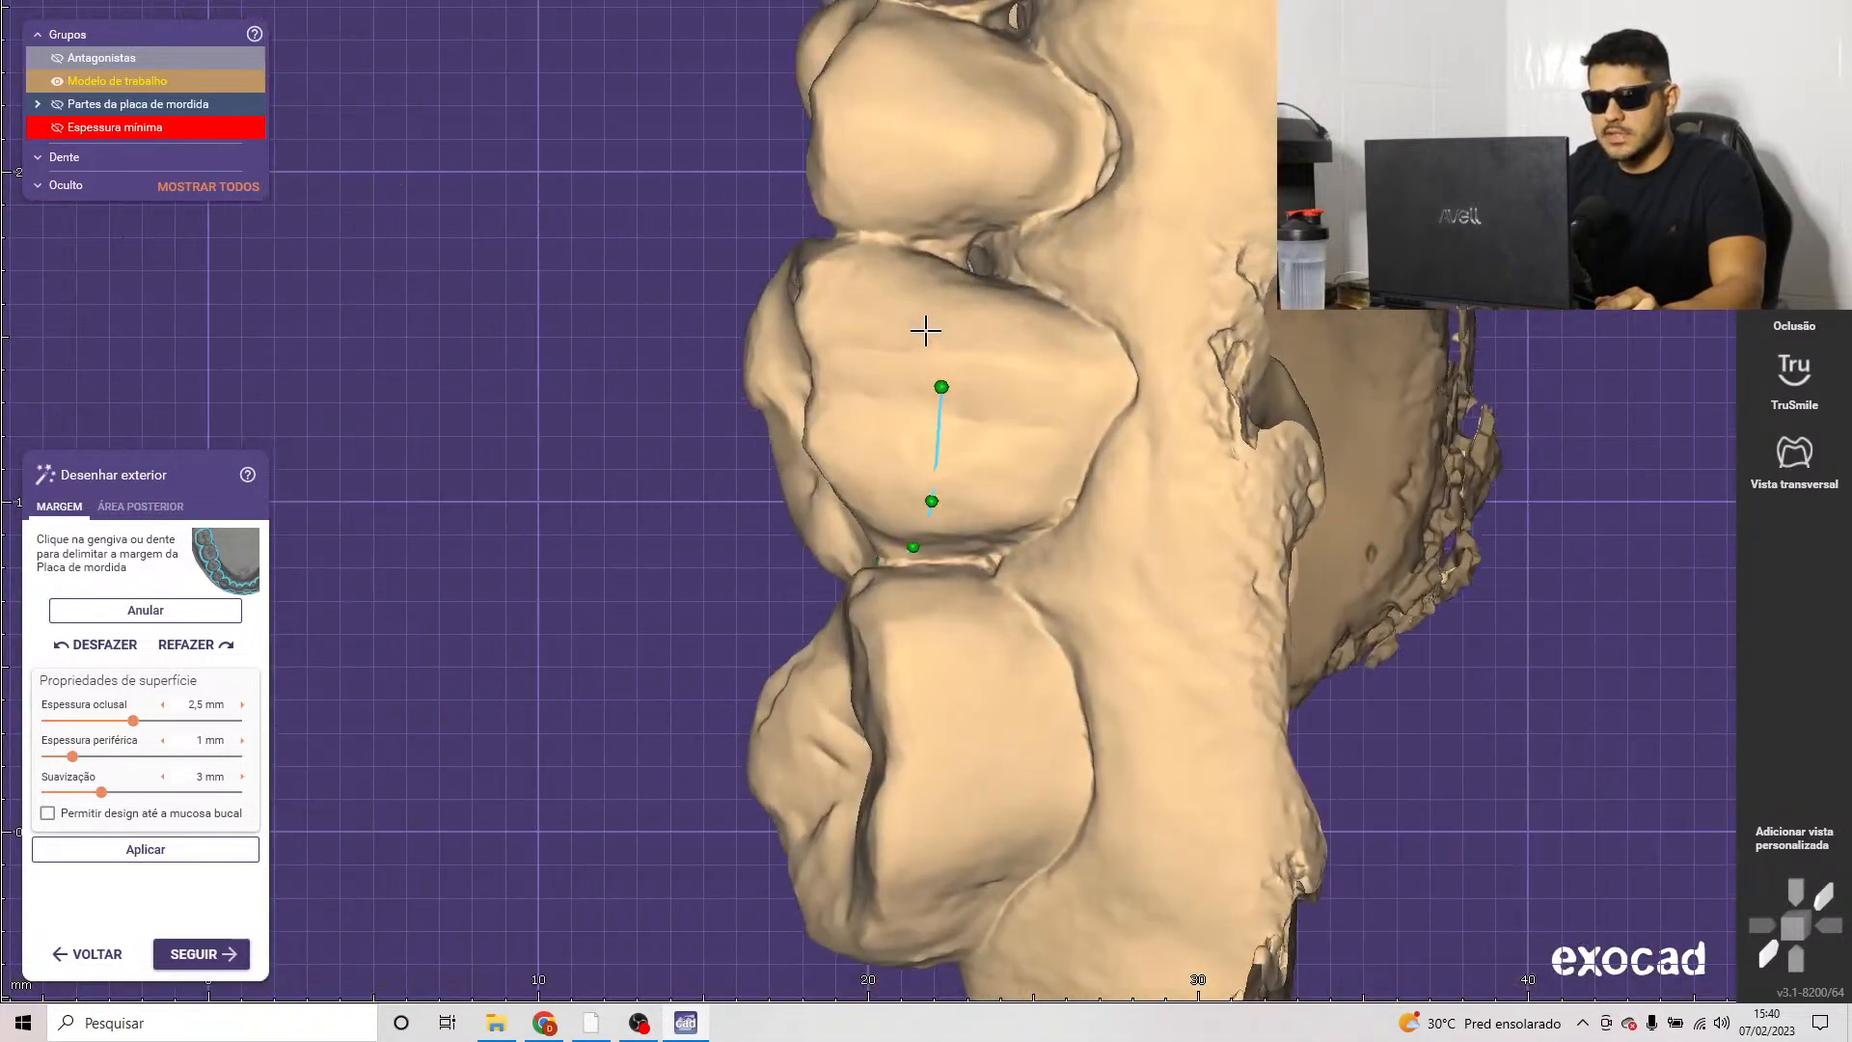
{"action": "right_click_drag", "start_coordinate": [922, 183], "coordinate": [901, 411]}
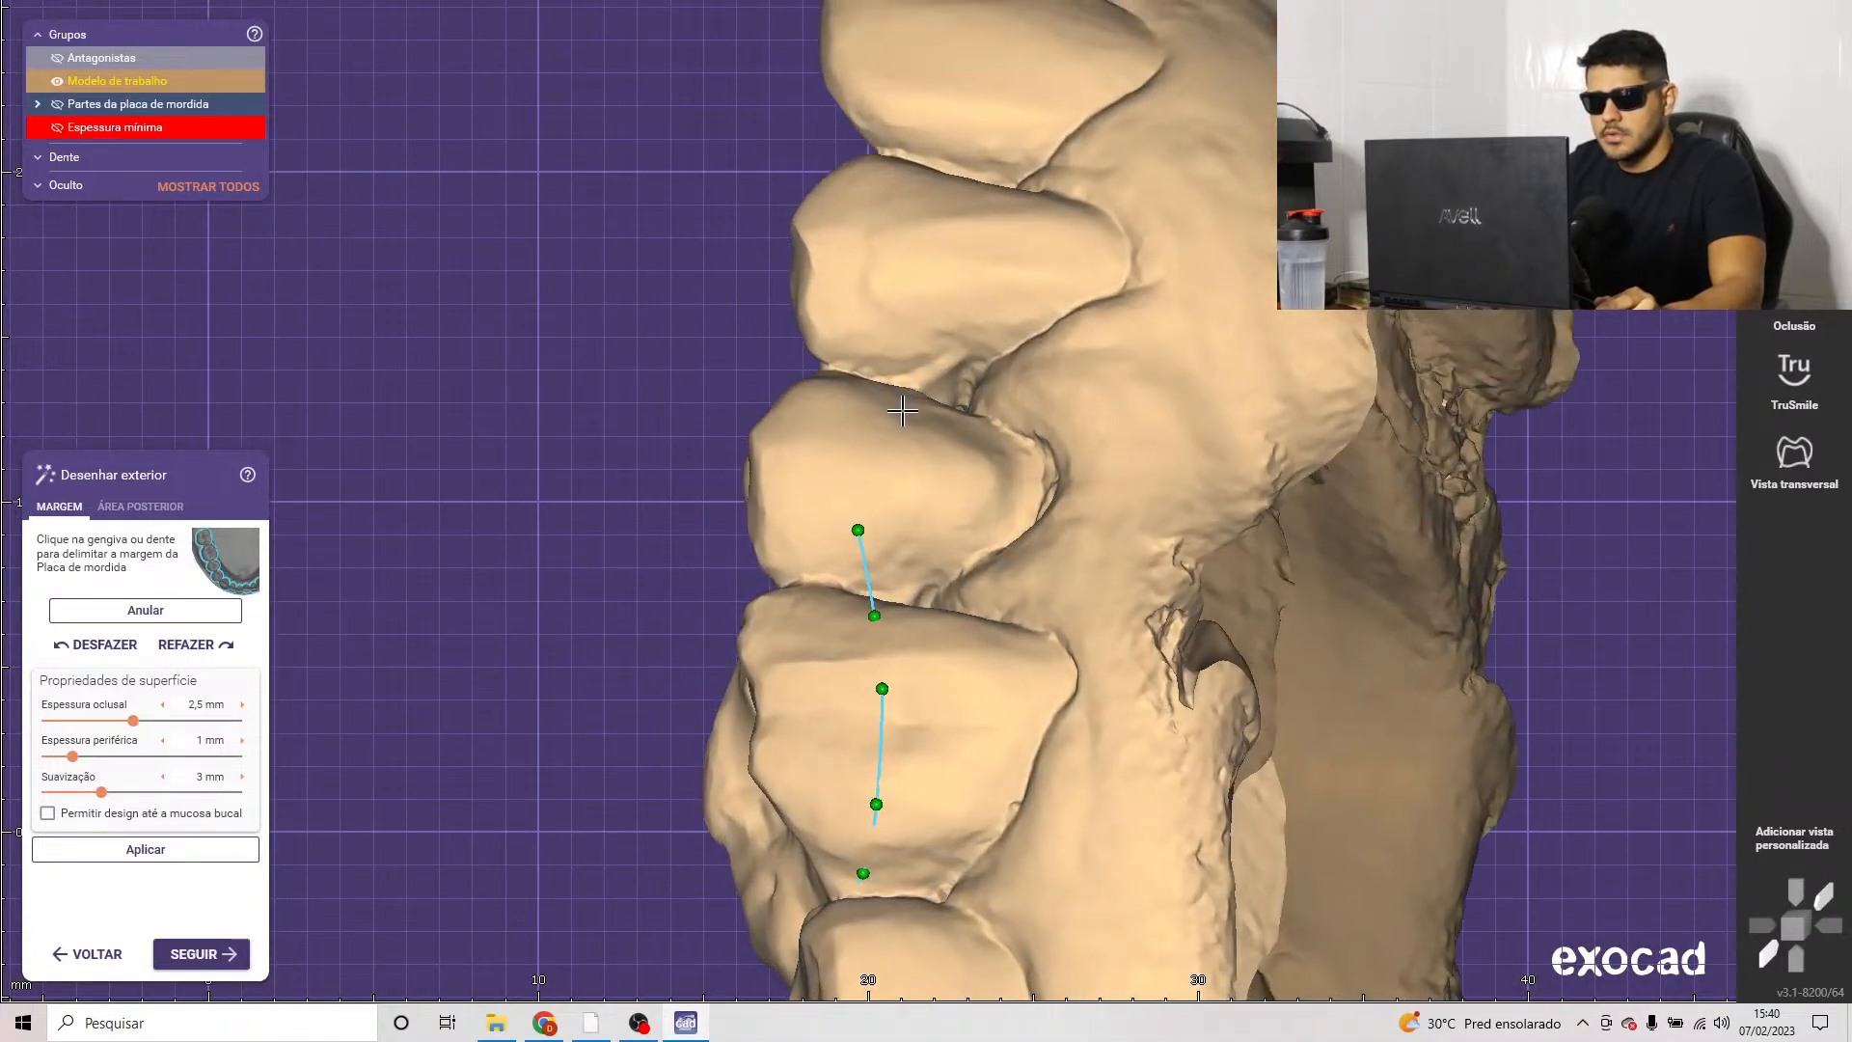
{"action": "left_click_drag", "start_coordinate": [857, 530], "coordinate": [884, 506]}
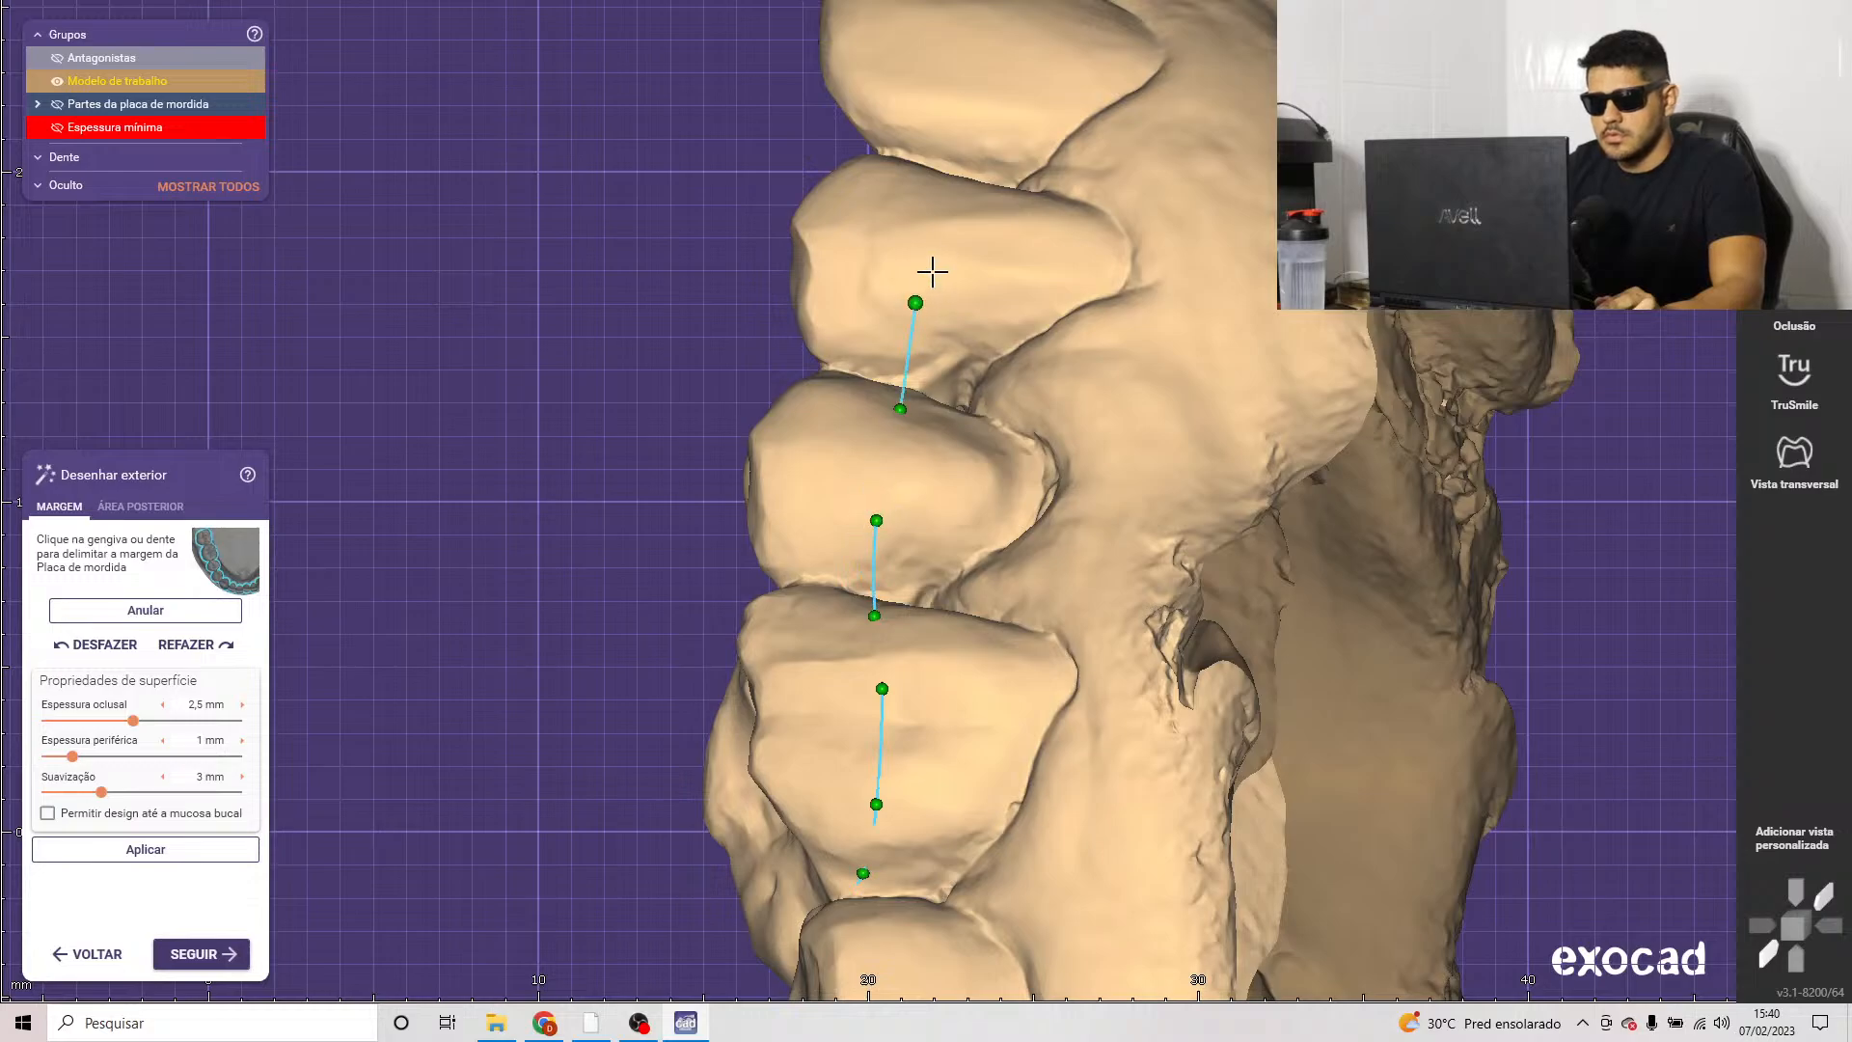
Step: Extend the buccal margin across the first premolar and the adjacent front tooth to the first central incisor
{"action": "scroll", "coordinate": [949, 179], "scroll_direction": "down", "scroll_amount": 3}
{"action": "scroll", "coordinate": [1061, 424], "scroll_direction": "up", "scroll_amount": 5}
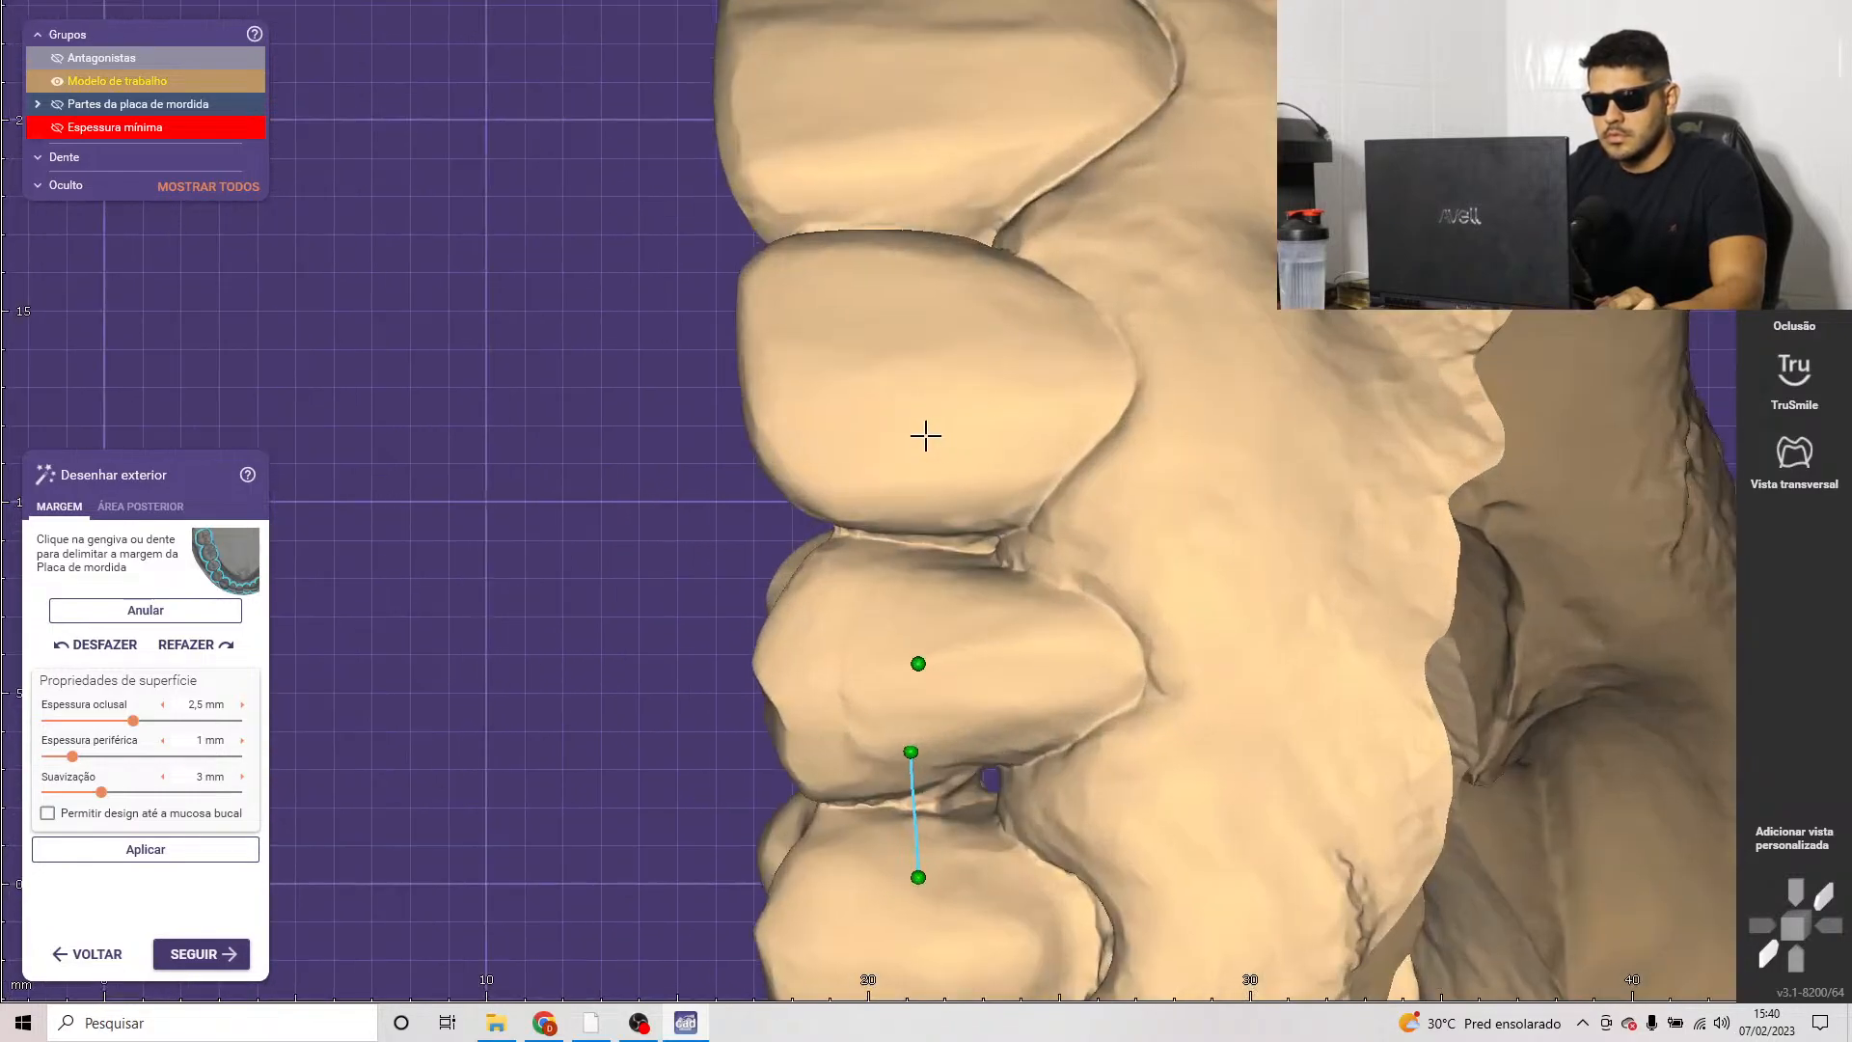
{"action": "scroll", "coordinate": [896, 291], "scroll_direction": "down", "scroll_amount": 4}
{"action": "scroll", "coordinate": [897, 198], "scroll_direction": "up", "scroll_amount": 2}
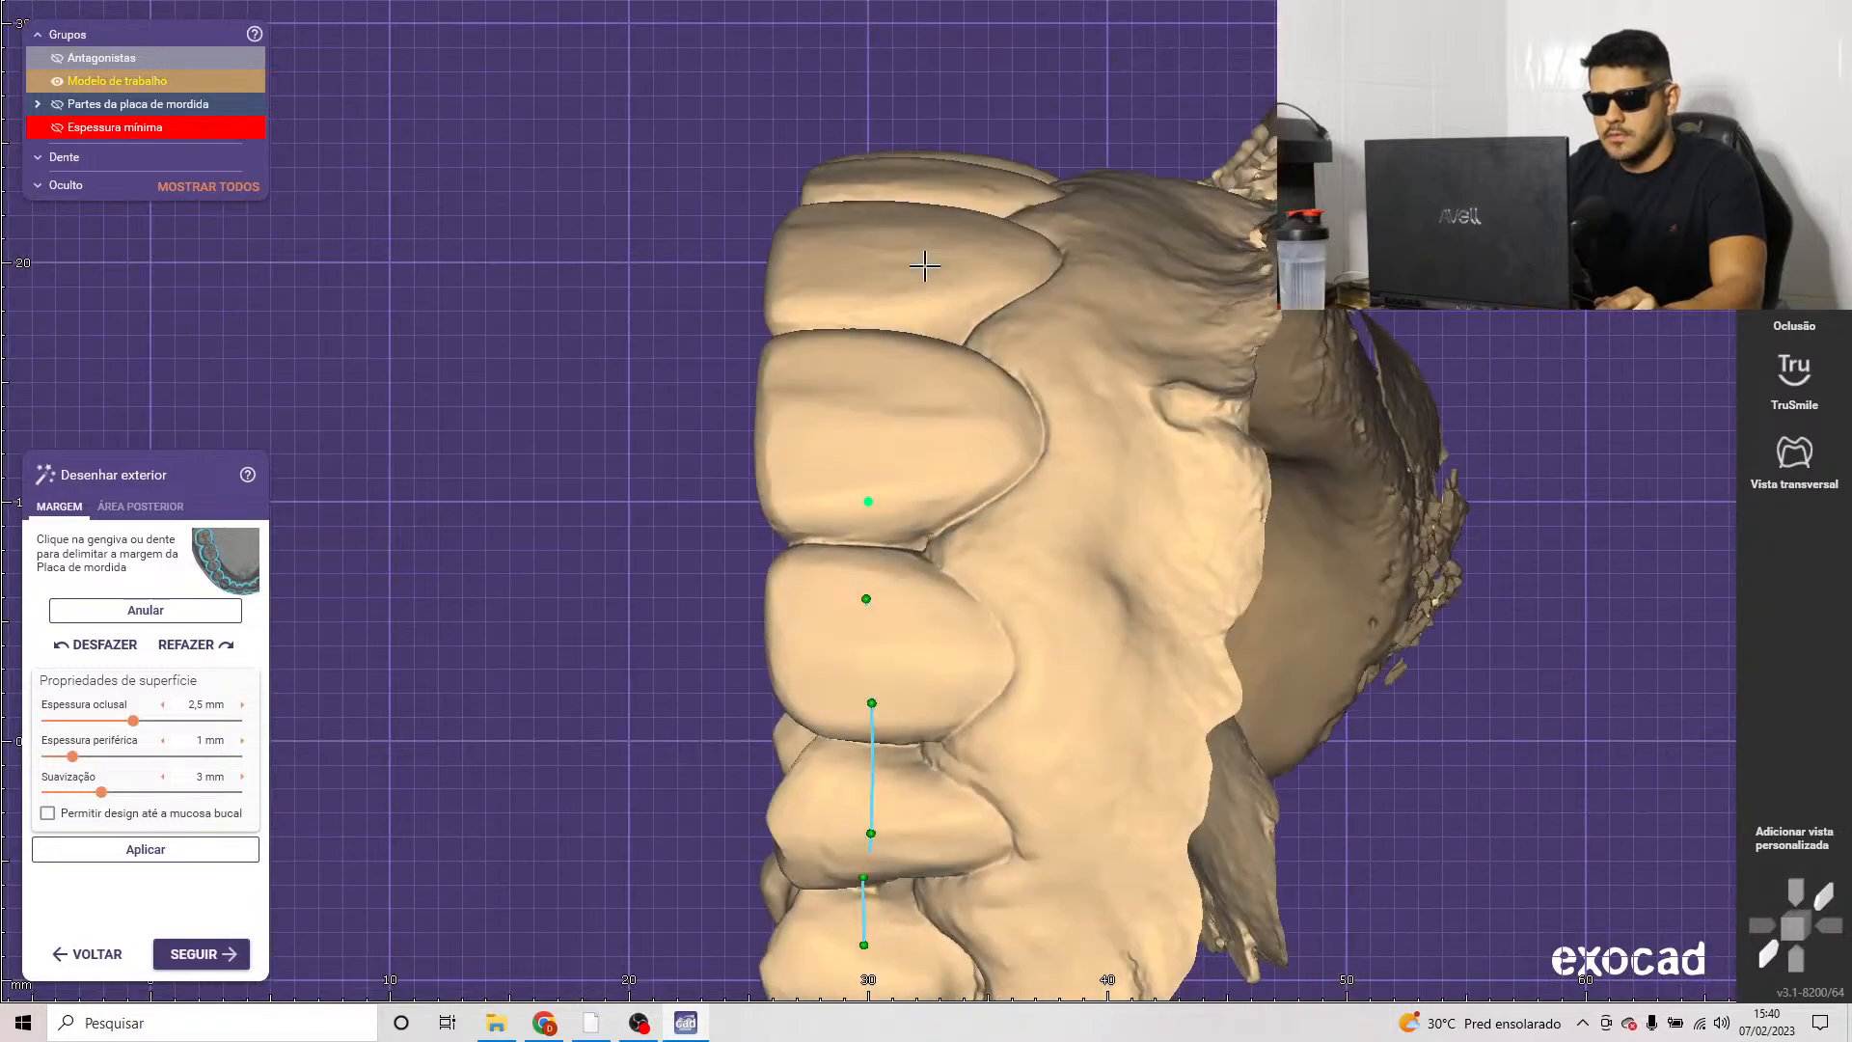
{"action": "scroll", "coordinate": [877, 403], "scroll_direction": "down", "scroll_amount": 4}
{"action": "right_click_drag", "start_coordinate": [878, 402], "coordinate": [868, 512]}
{"action": "scroll", "coordinate": [817, 475], "scroll_direction": "up", "scroll_amount": 4}
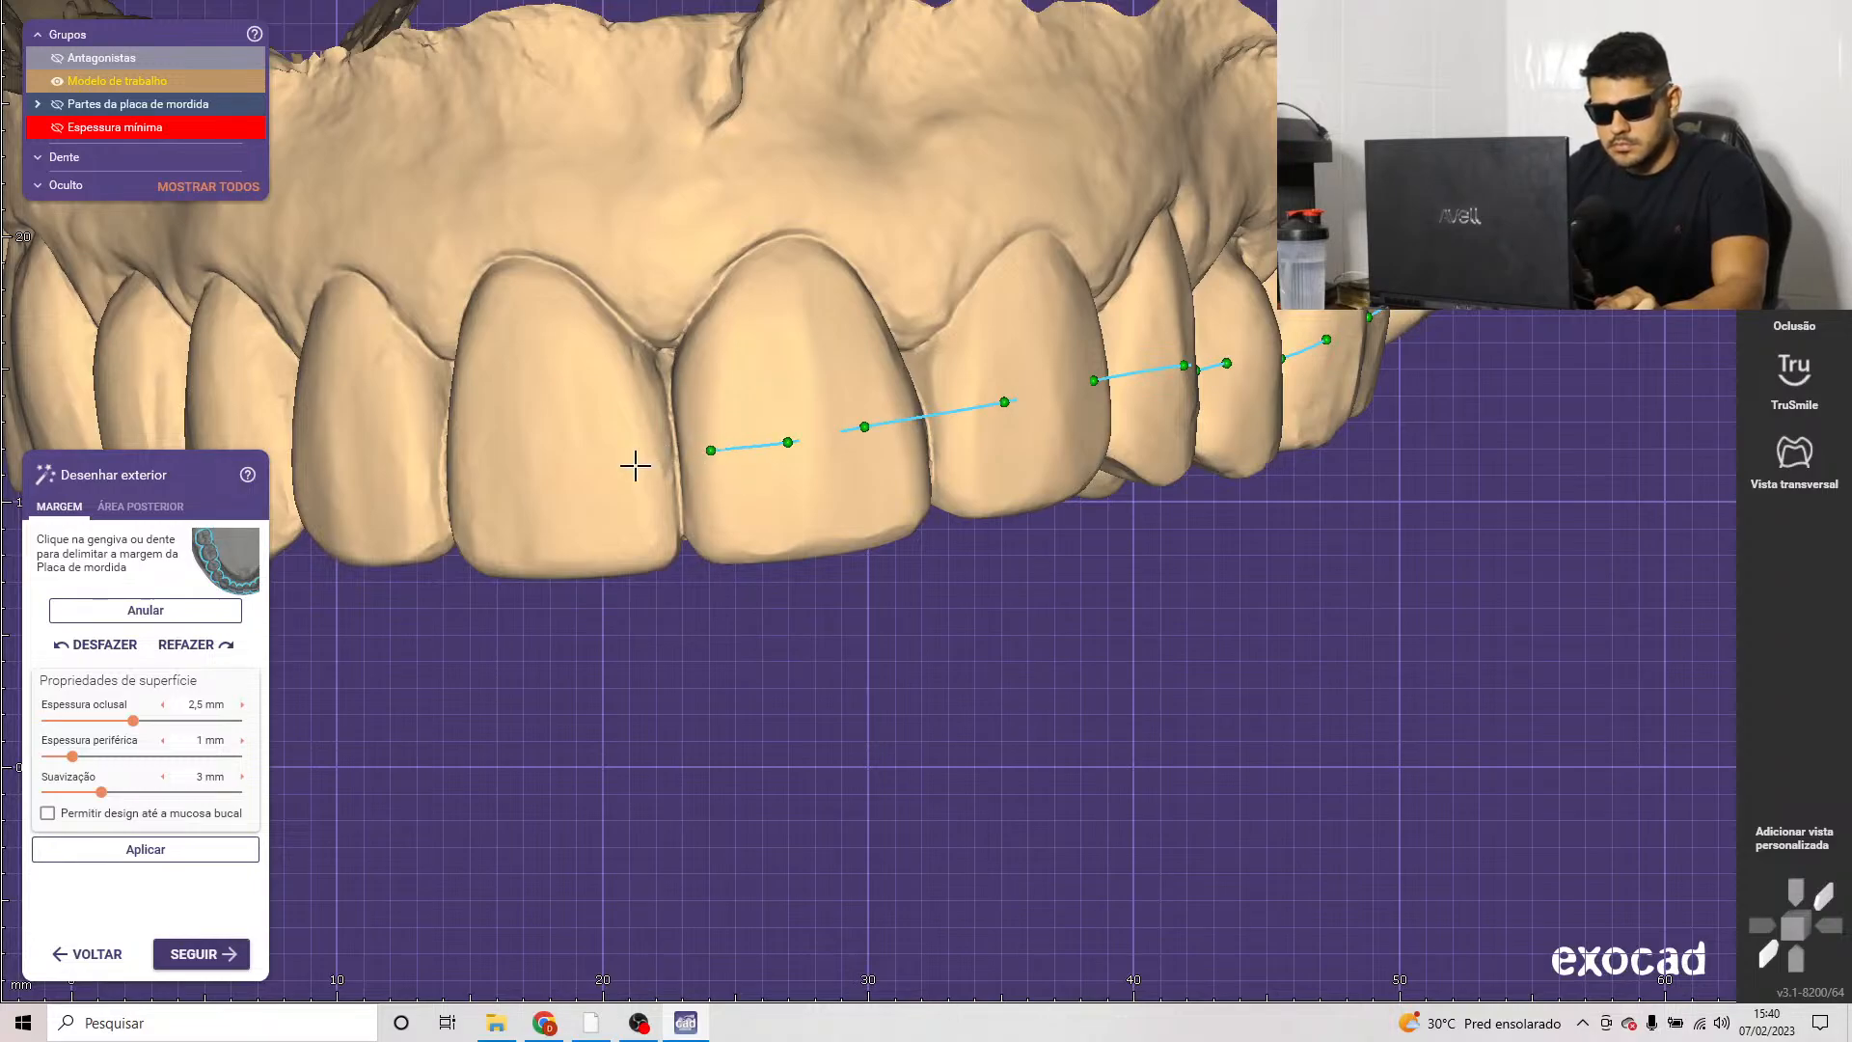
Step: Continue the margin across the second central incisor to the tooth beside it and even out the points
{"action": "scroll", "coordinate": [868, 607], "scroll_direction": "down", "scroll_amount": 3}
{"action": "scroll", "coordinate": [865, 534], "scroll_direction": "up", "scroll_amount": 5}
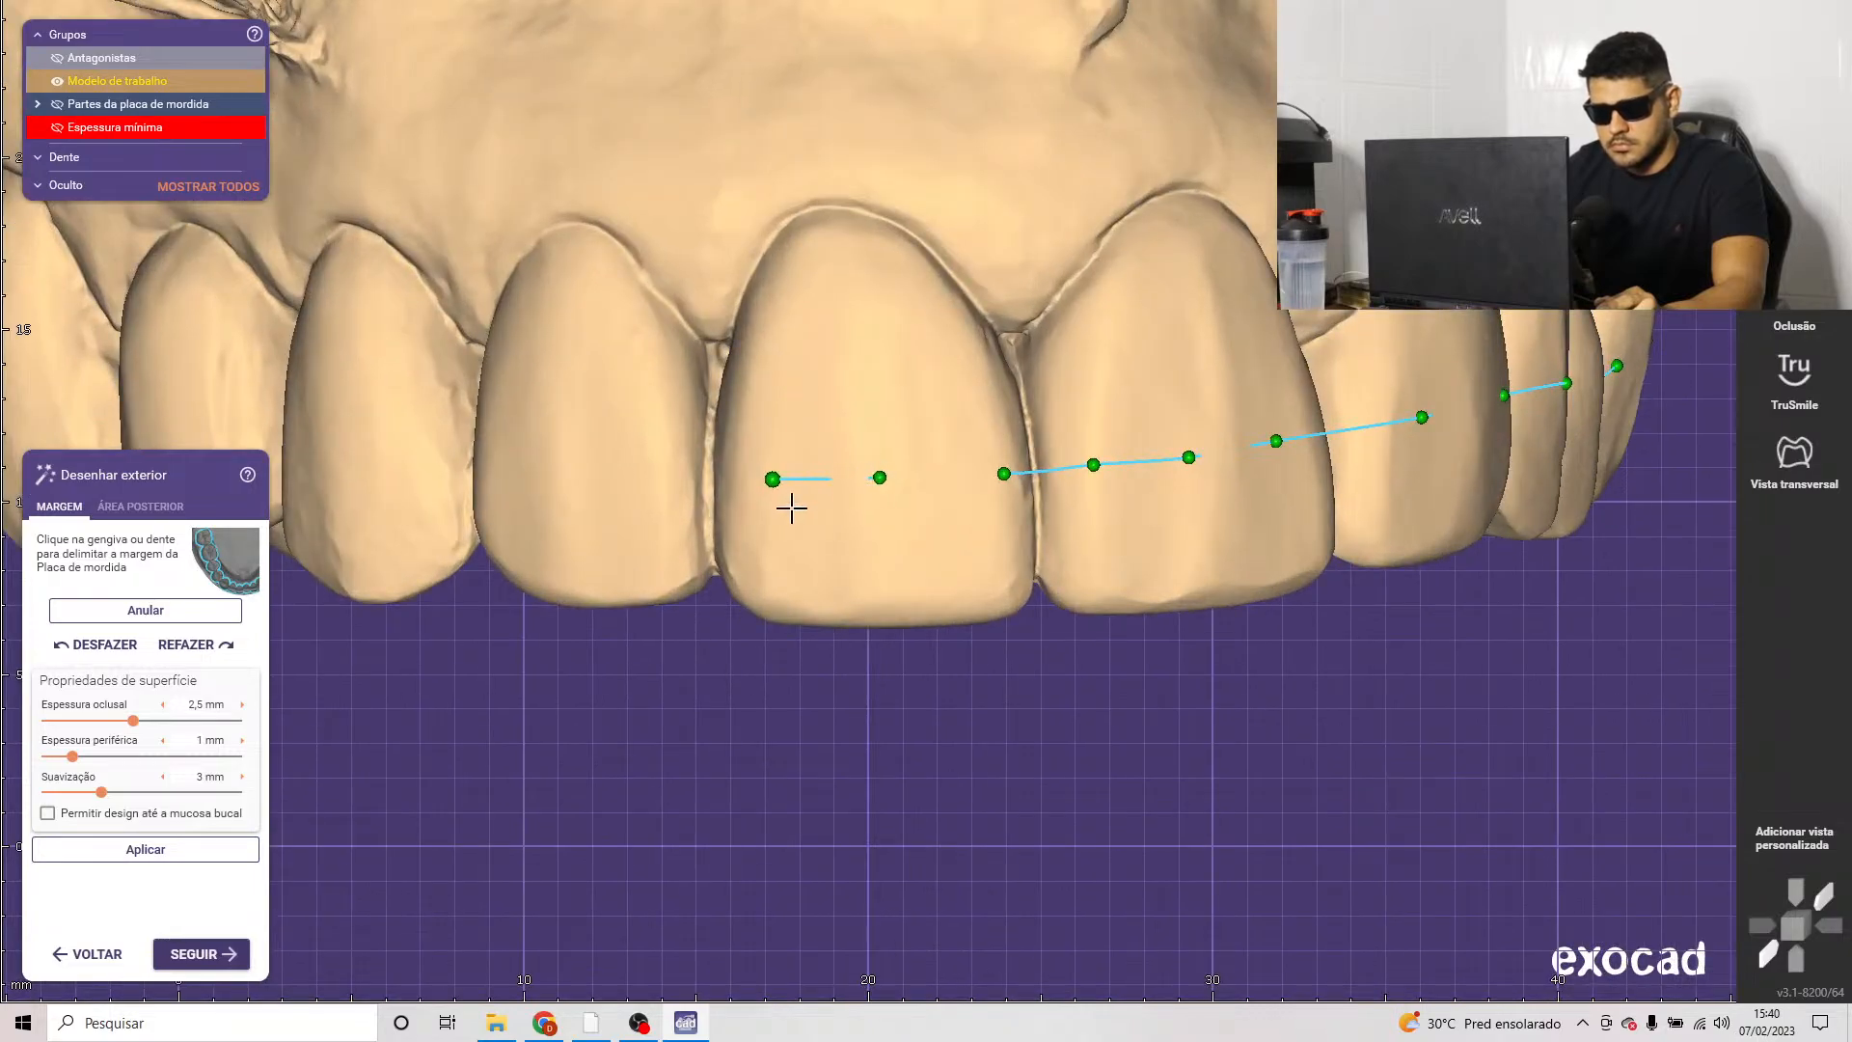
{"action": "right_click_drag", "start_coordinate": [792, 508], "coordinate": [868, 521]}
{"action": "key", "text": "ctrl+j"}
{"action": "key", "text": "ctrl+j"}
{"action": "scroll", "coordinate": [868, 511], "scroll_direction": "up", "scroll_amount": 5}
{"action": "left_click_drag", "start_coordinate": [574, 516], "coordinate": [437, 517]}
{"action": "left_click_drag", "start_coordinate": [708, 479], "coordinate": [891, 459]}
{"action": "left_click", "coordinate": [704, 478]}
{"action": "left_click_drag", "start_coordinate": [1097, 468], "coordinate": [1071, 463]}
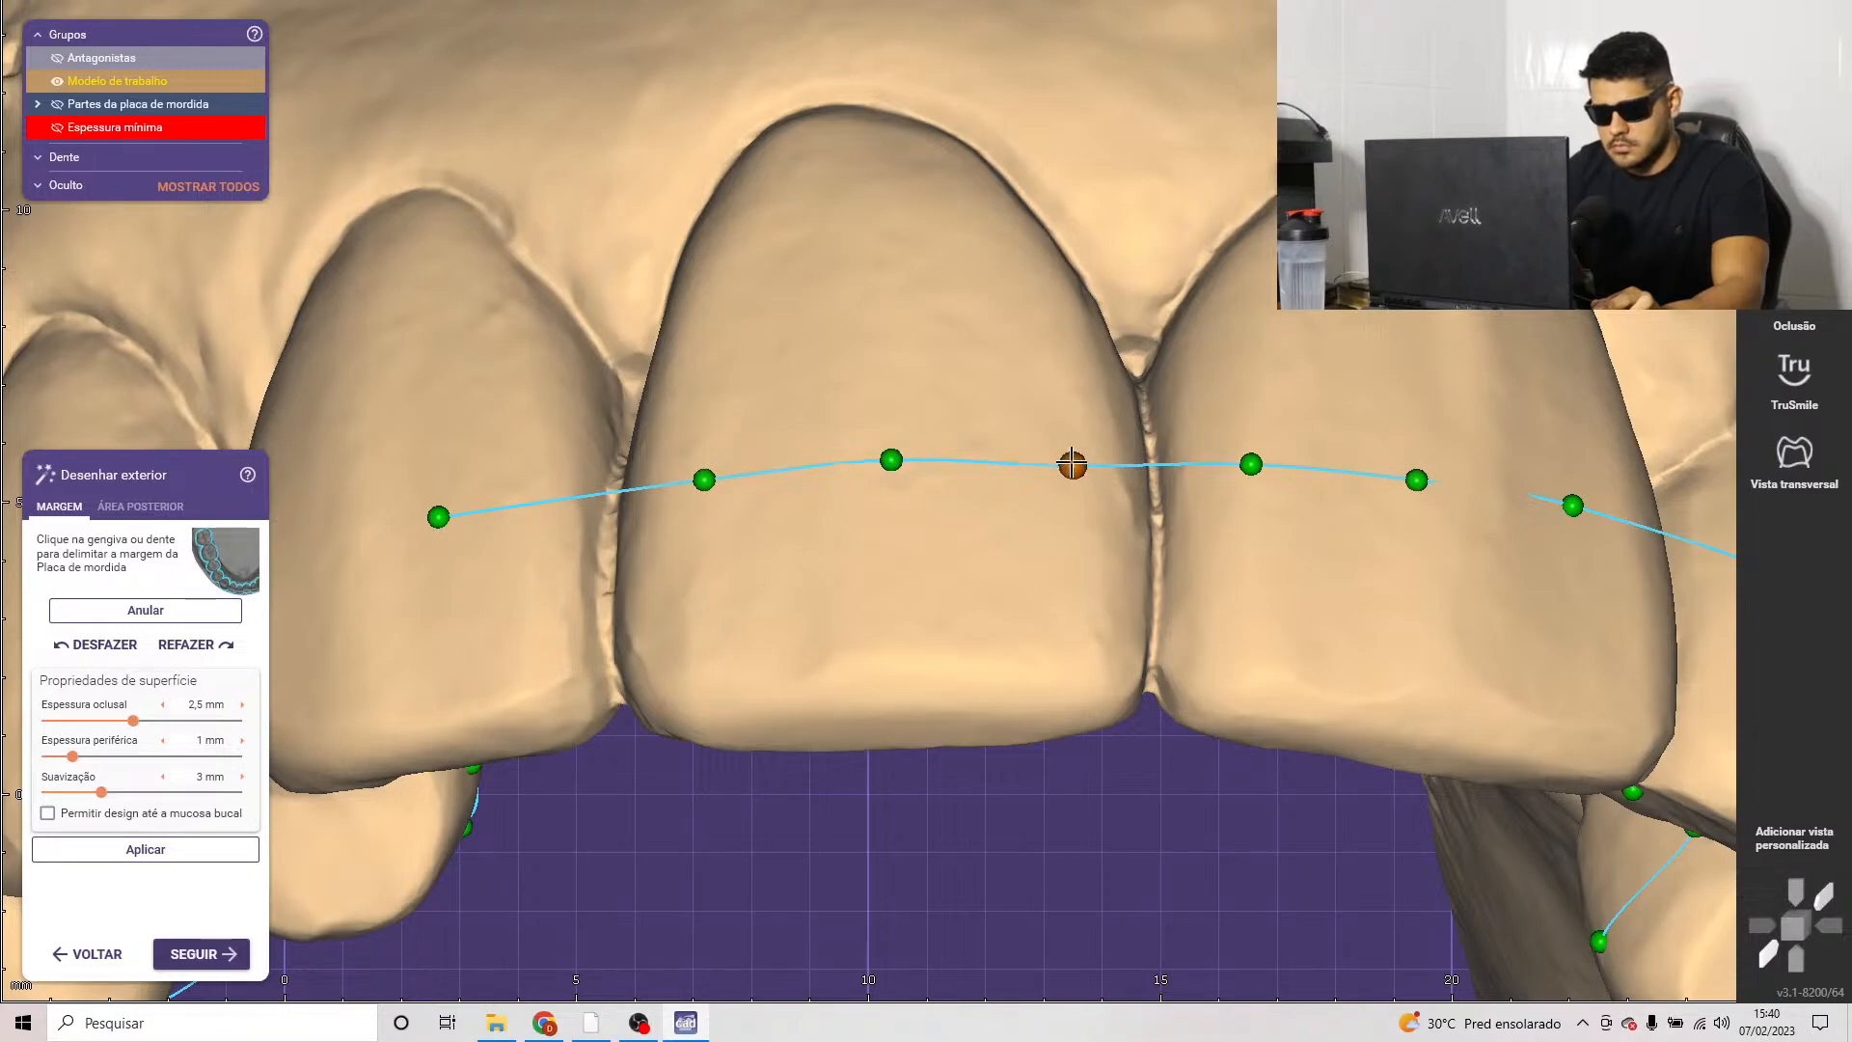
Step: Add another margin point on the labial surface of the tooth beside the second central incisor
{"action": "scroll", "coordinate": [665, 542], "scroll_direction": "down", "scroll_amount": 4}
{"action": "right_click_drag", "start_coordinate": [653, 546], "coordinate": [858, 540]}
{"action": "scroll", "coordinate": [749, 486], "scroll_direction": "up", "scroll_amount": 3}
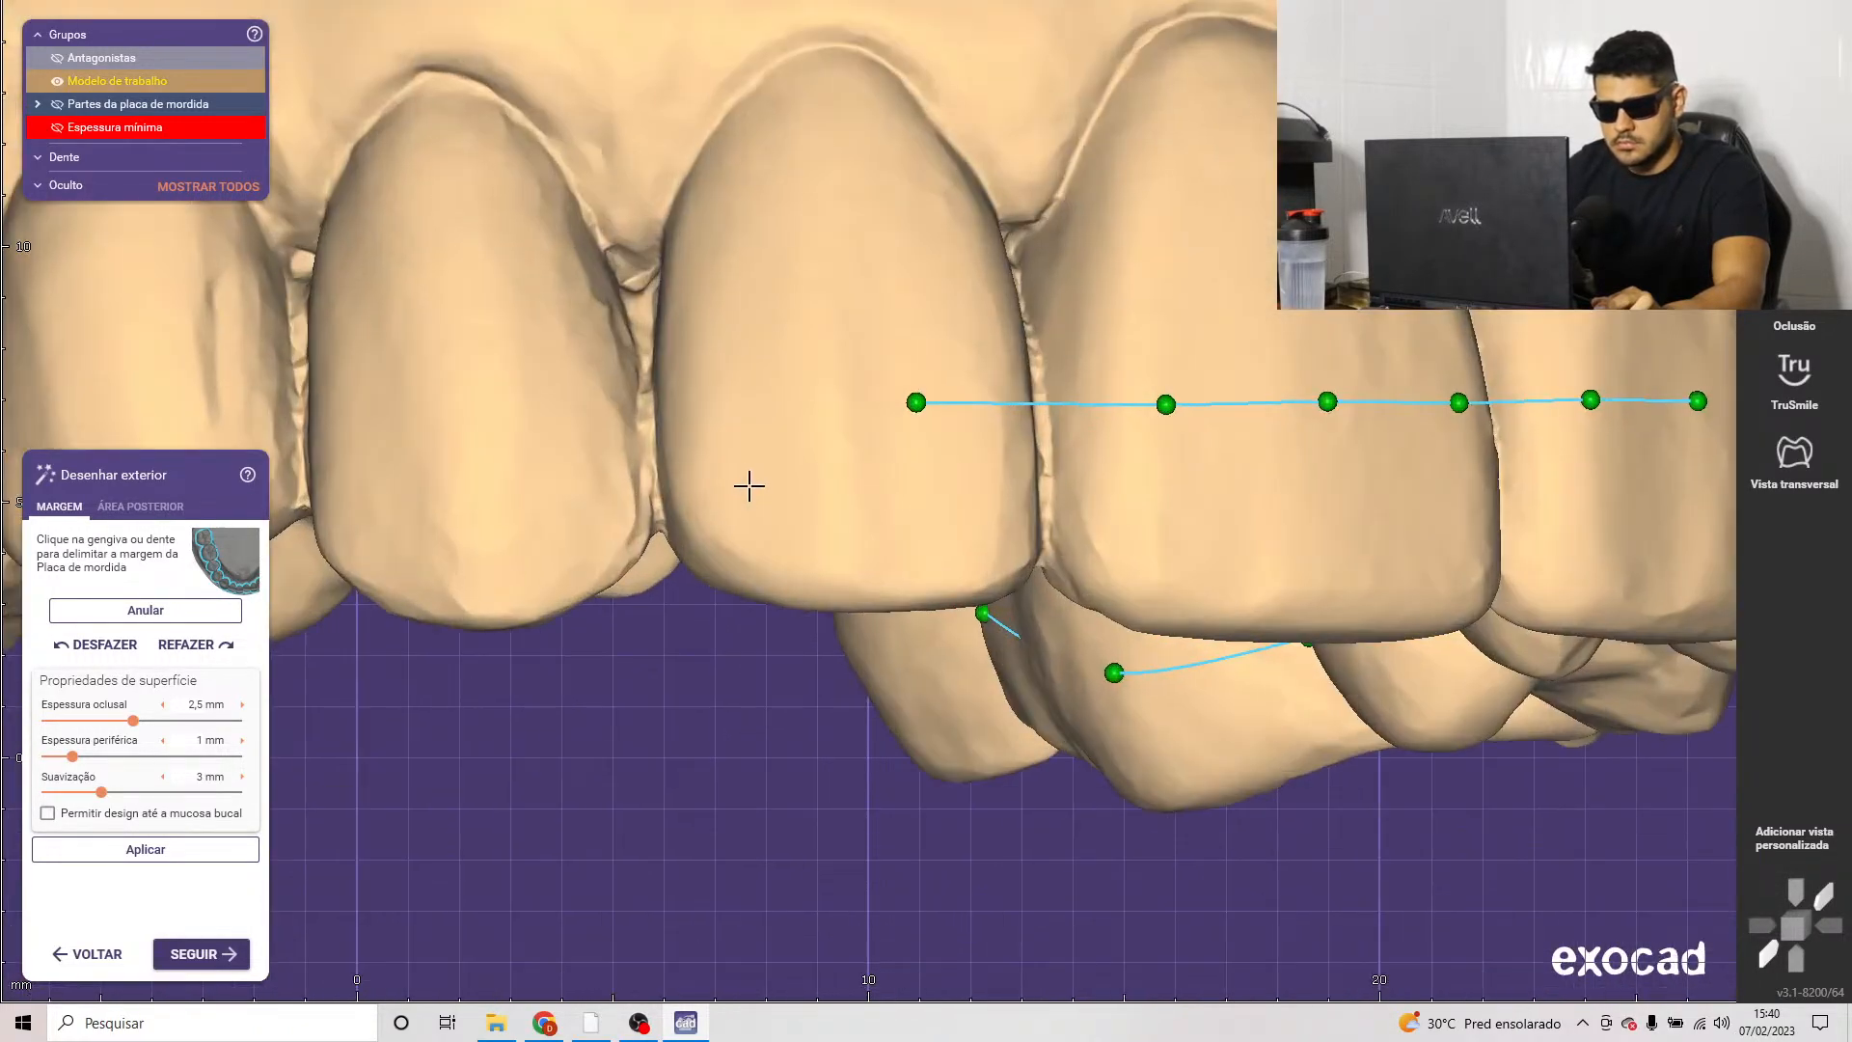
{"action": "left_click", "coordinate": [713, 417]}
{"action": "scroll", "coordinate": [629, 429], "scroll_direction": "down", "scroll_amount": 3}
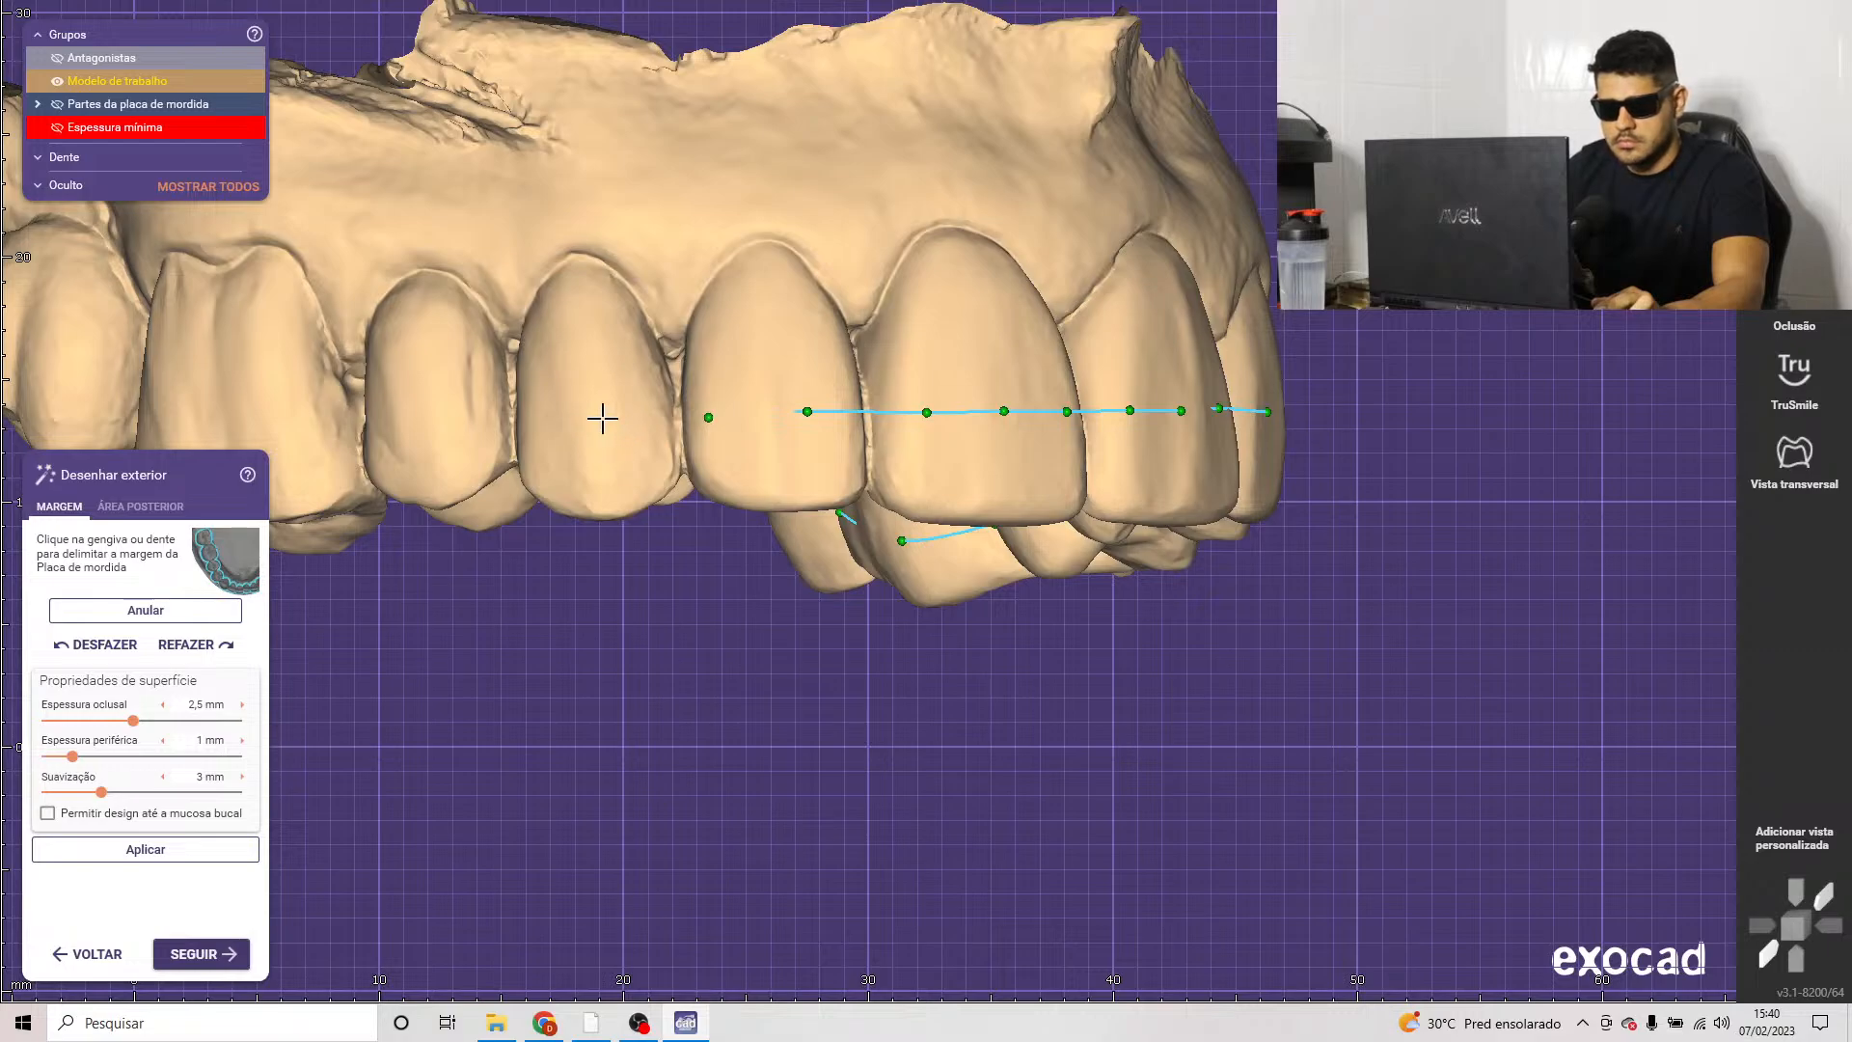
Step: Return to the first premolar already outlined and raise its buccal margin point towards the gingiva
{"action": "right_click_drag", "start_coordinate": [660, 412], "coordinate": [1125, 396]}
{"action": "scroll", "coordinate": [858, 437], "scroll_direction": "down", "scroll_amount": 3}
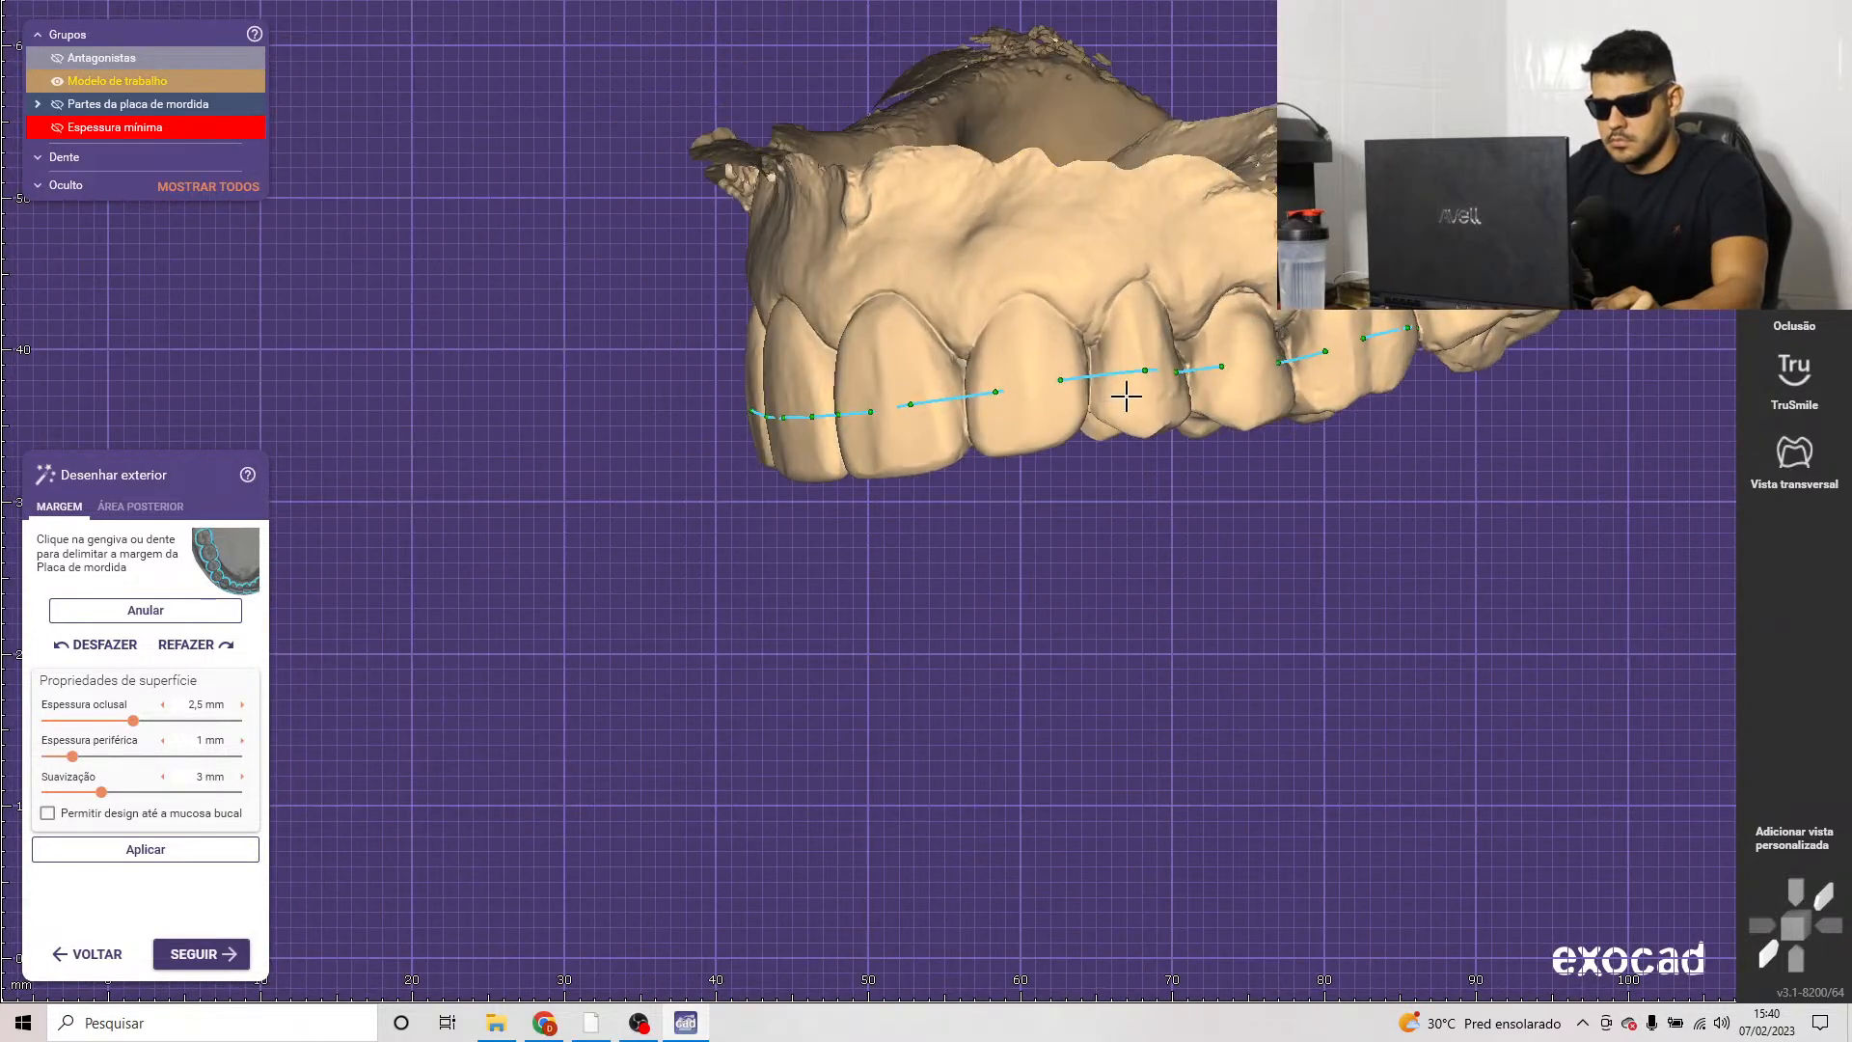
{"action": "scroll", "coordinate": [1137, 372], "scroll_direction": "up", "scroll_amount": 5}
{"action": "scroll", "coordinate": [1170, 356], "scroll_direction": "up", "scroll_amount": 2}
{"action": "scroll", "coordinate": [917, 430], "scroll_direction": "down", "scroll_amount": 4}
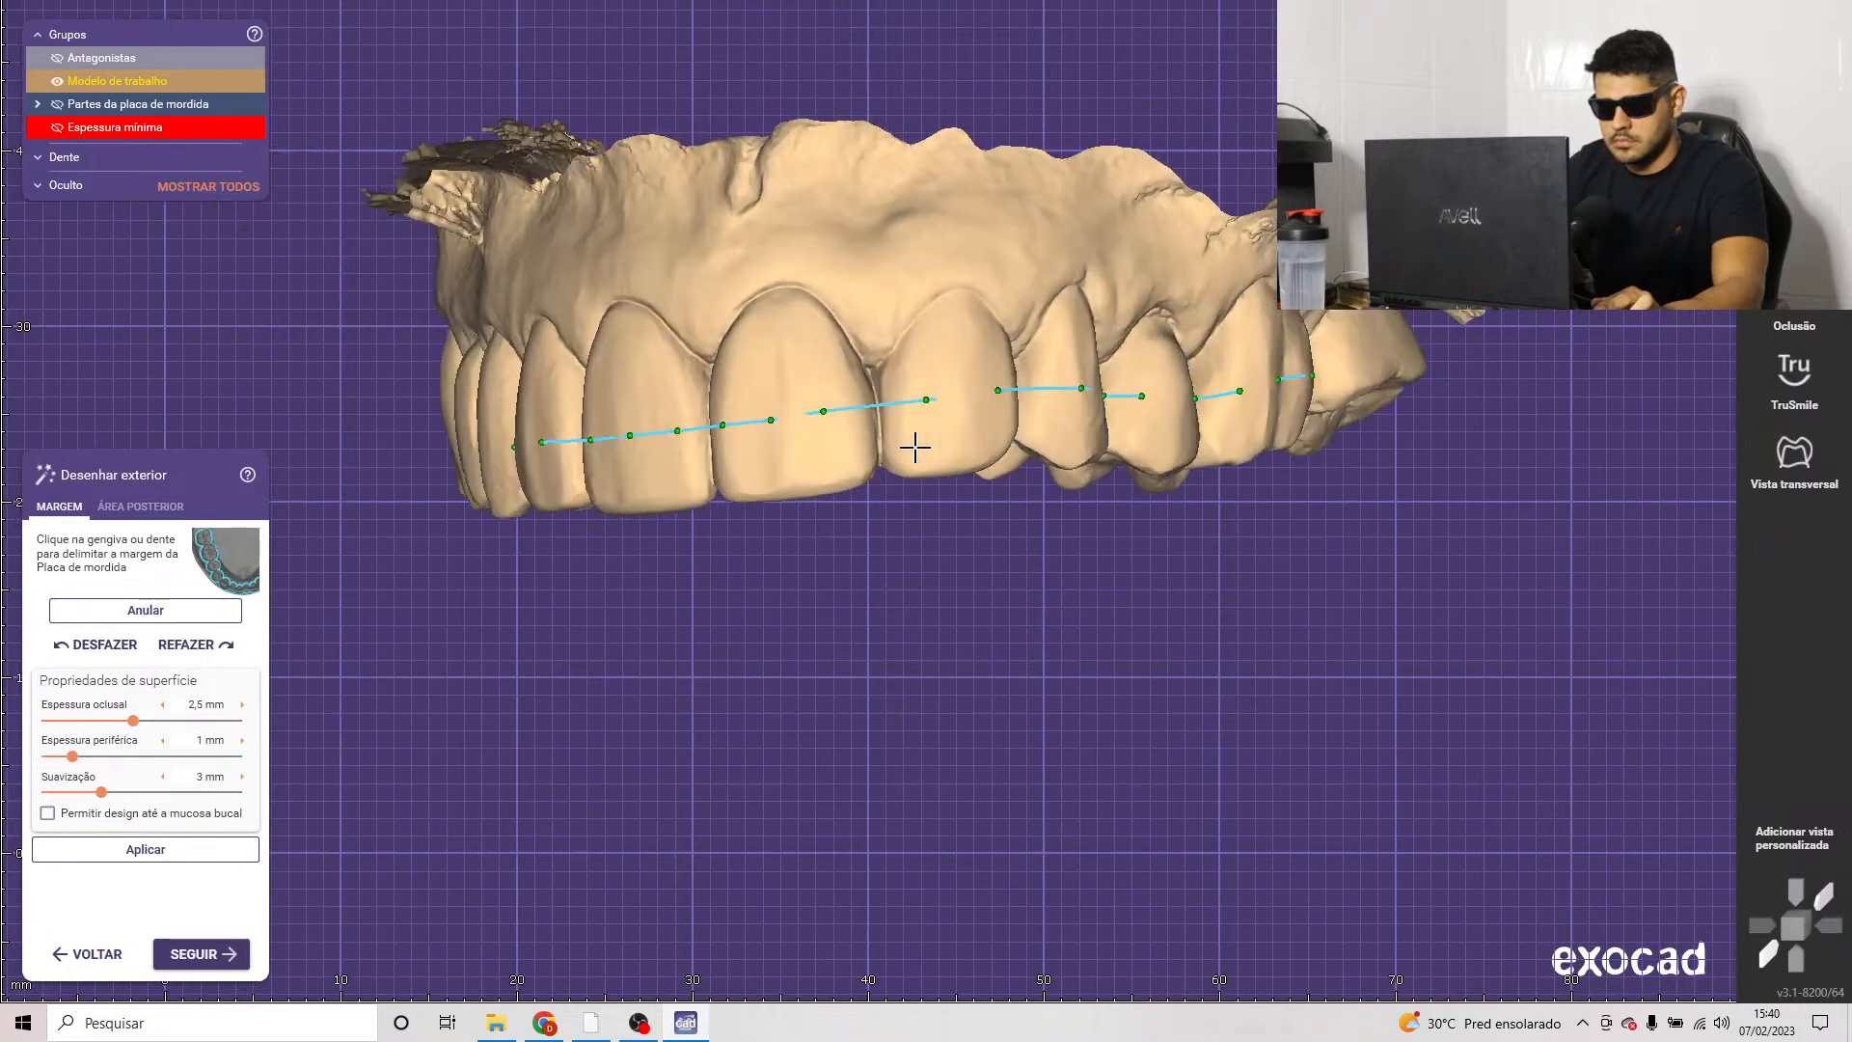
{"action": "scroll", "coordinate": [1122, 375], "scroll_direction": "up", "scroll_amount": 5}
{"action": "scroll", "coordinate": [1121, 375], "scroll_direction": "up", "scroll_amount": 2}
{"action": "left_click_drag", "start_coordinate": [1045, 384], "coordinate": [1051, 304]}
{"action": "scroll", "coordinate": [1067, 327], "scroll_direction": "down", "scroll_amount": 3}
{"action": "right_click_drag", "start_coordinate": [1119, 361], "coordinate": [1043, 426]}
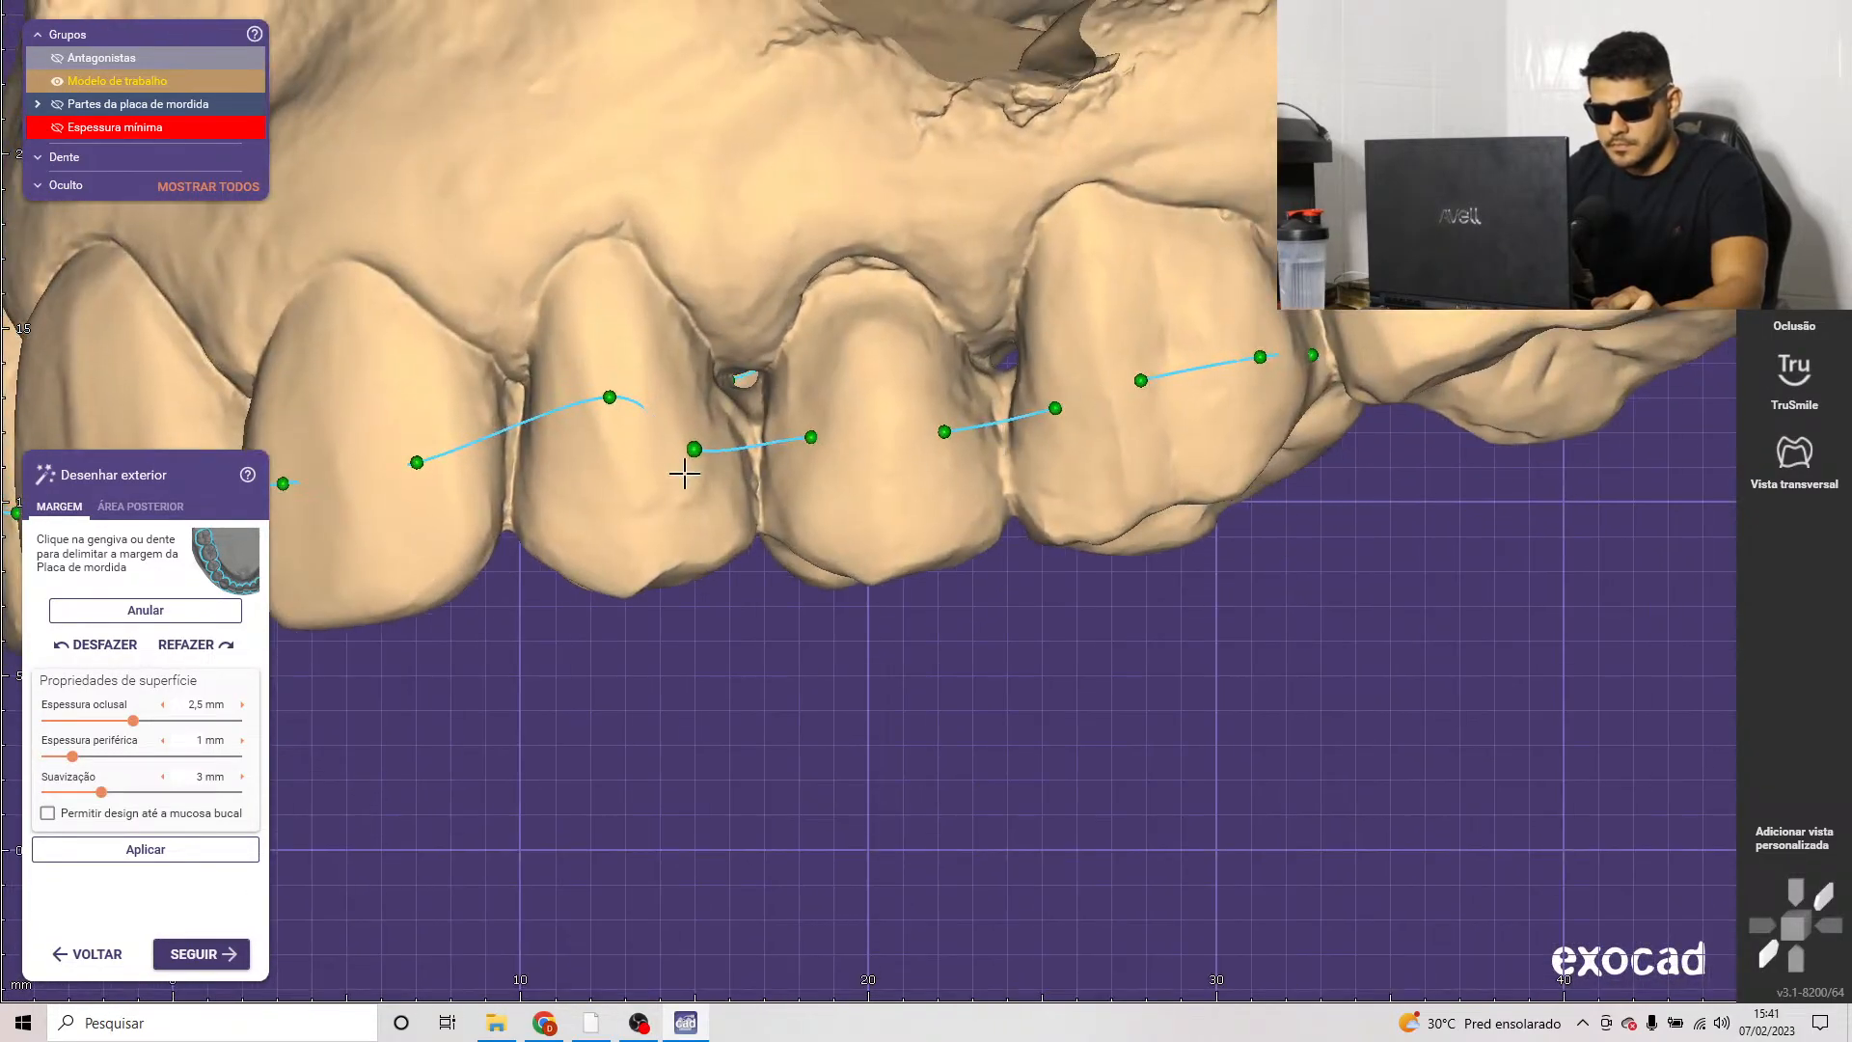
Step: Spread the two margin points on that first premolar's buccal surface to smooth the raised curve
{"action": "middle_click", "coordinate": [675, 473]}
{"action": "right_click_drag", "start_coordinate": [681, 475], "coordinate": [769, 374]}
{"action": "scroll", "coordinate": [915, 459], "scroll_direction": "up", "scroll_amount": 2}
{"action": "left_click_drag", "start_coordinate": [938, 491], "coordinate": [971, 482]}
{"action": "left_click_drag", "start_coordinate": [811, 422], "coordinate": [782, 417]}
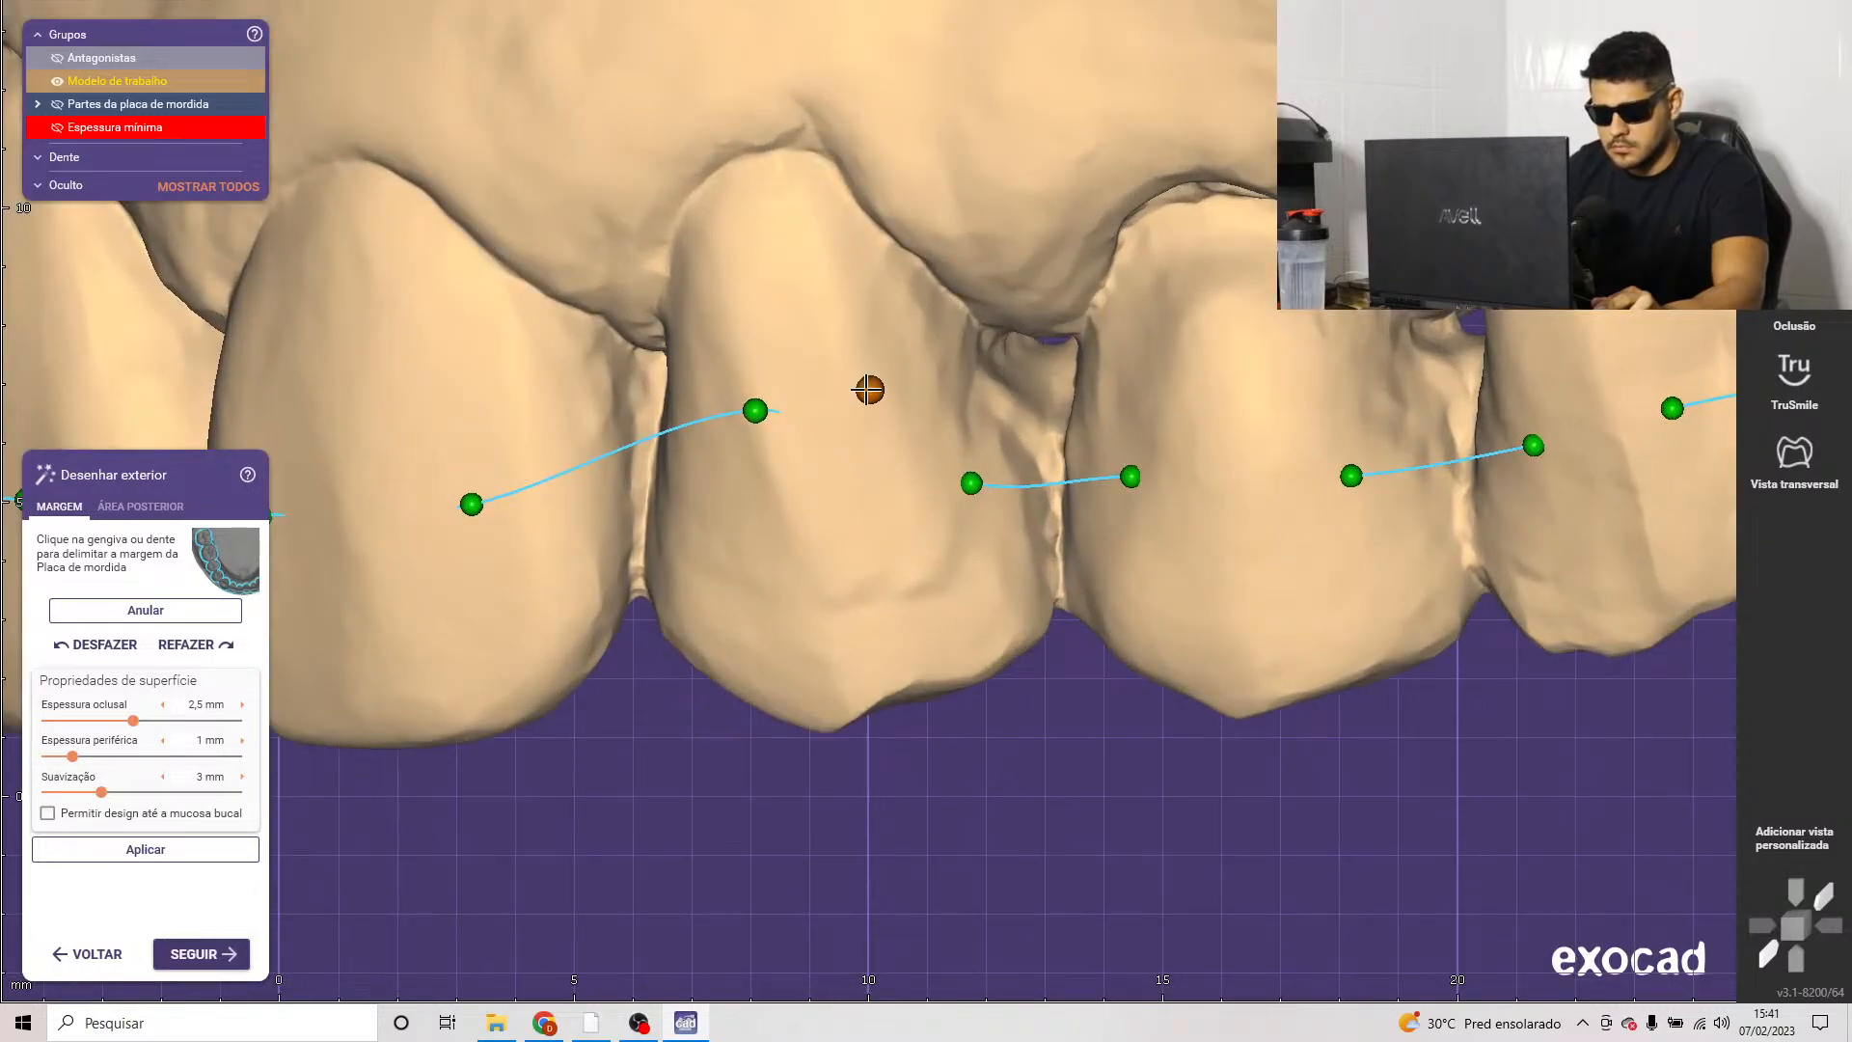
Step: Bring the stray end point of the margin back across the front teeth onto the opposite first premolar
{"action": "scroll", "coordinate": [968, 347], "scroll_direction": "down", "scroll_amount": 2, "text": "ctrl"}
{"action": "scroll", "coordinate": [876, 402], "scroll_direction": "down", "scroll_amount": 4}
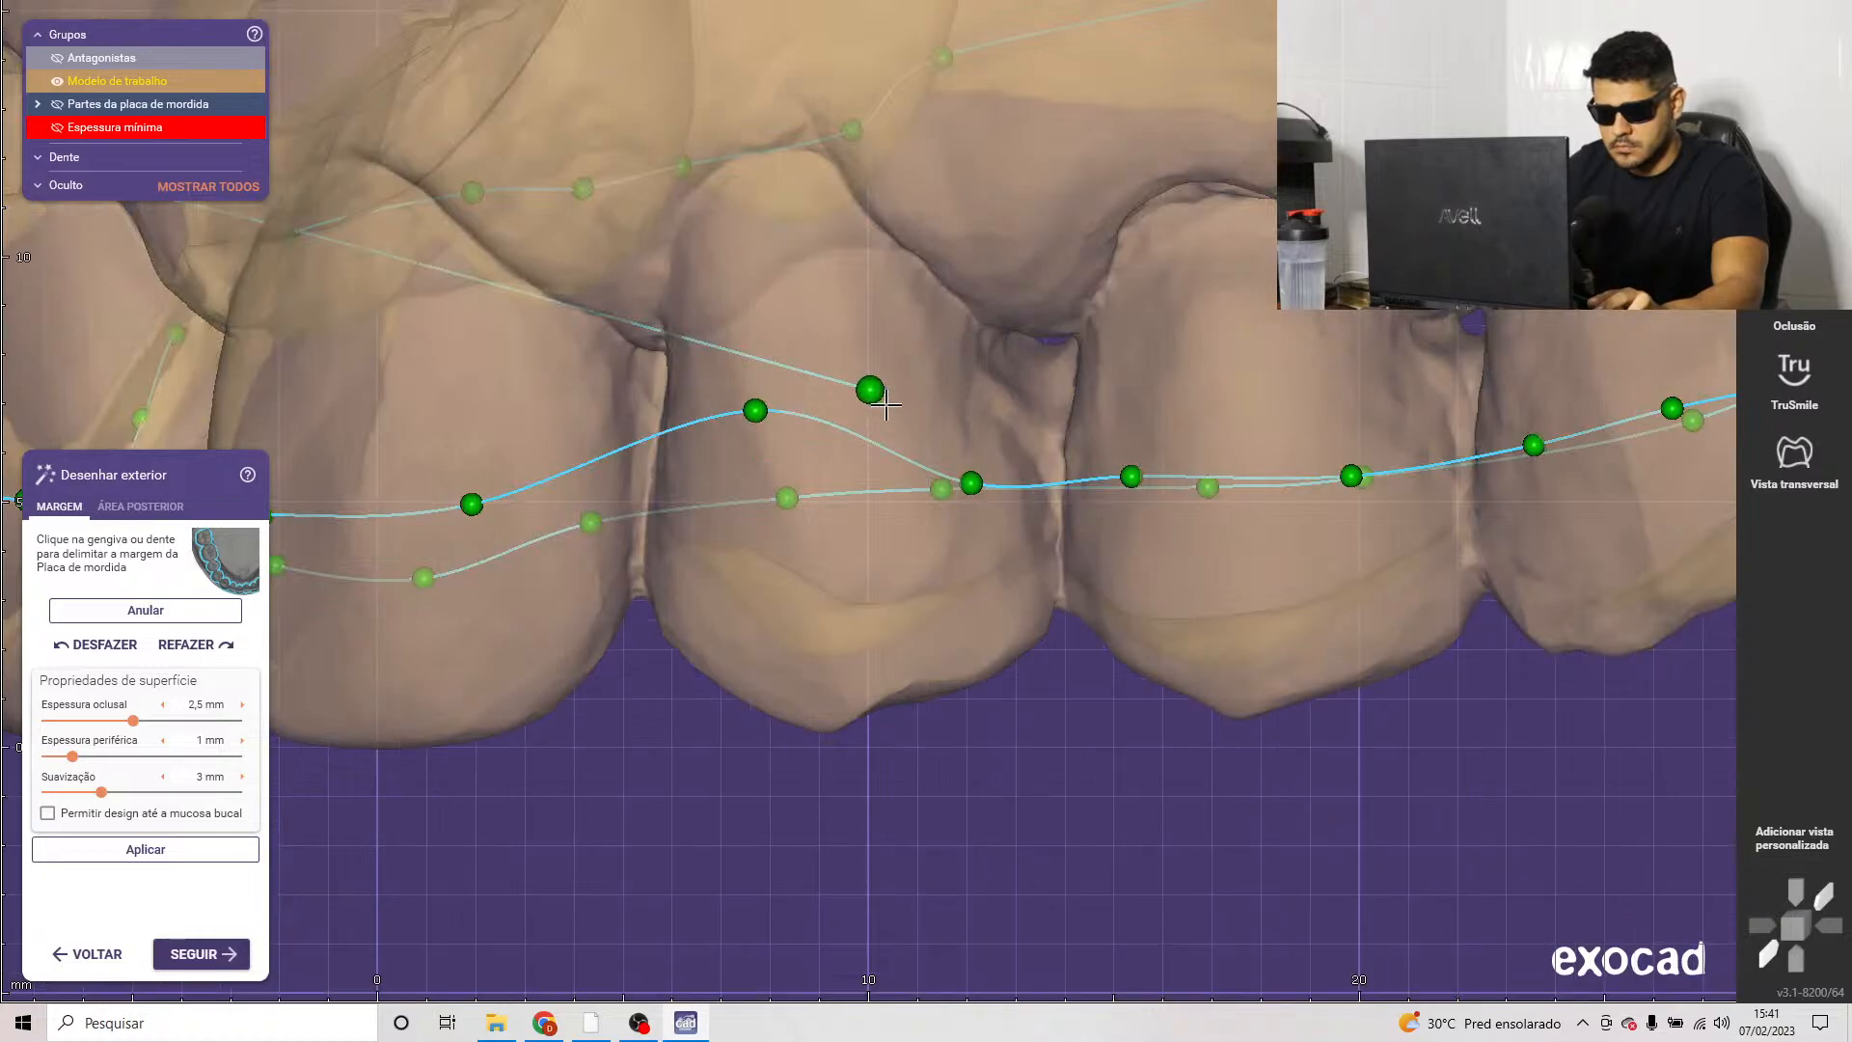
{"action": "right_click_drag", "start_coordinate": [876, 401], "coordinate": [885, 397]}
{"action": "scroll", "coordinate": [885, 396], "scroll_direction": "down", "scroll_amount": 3}
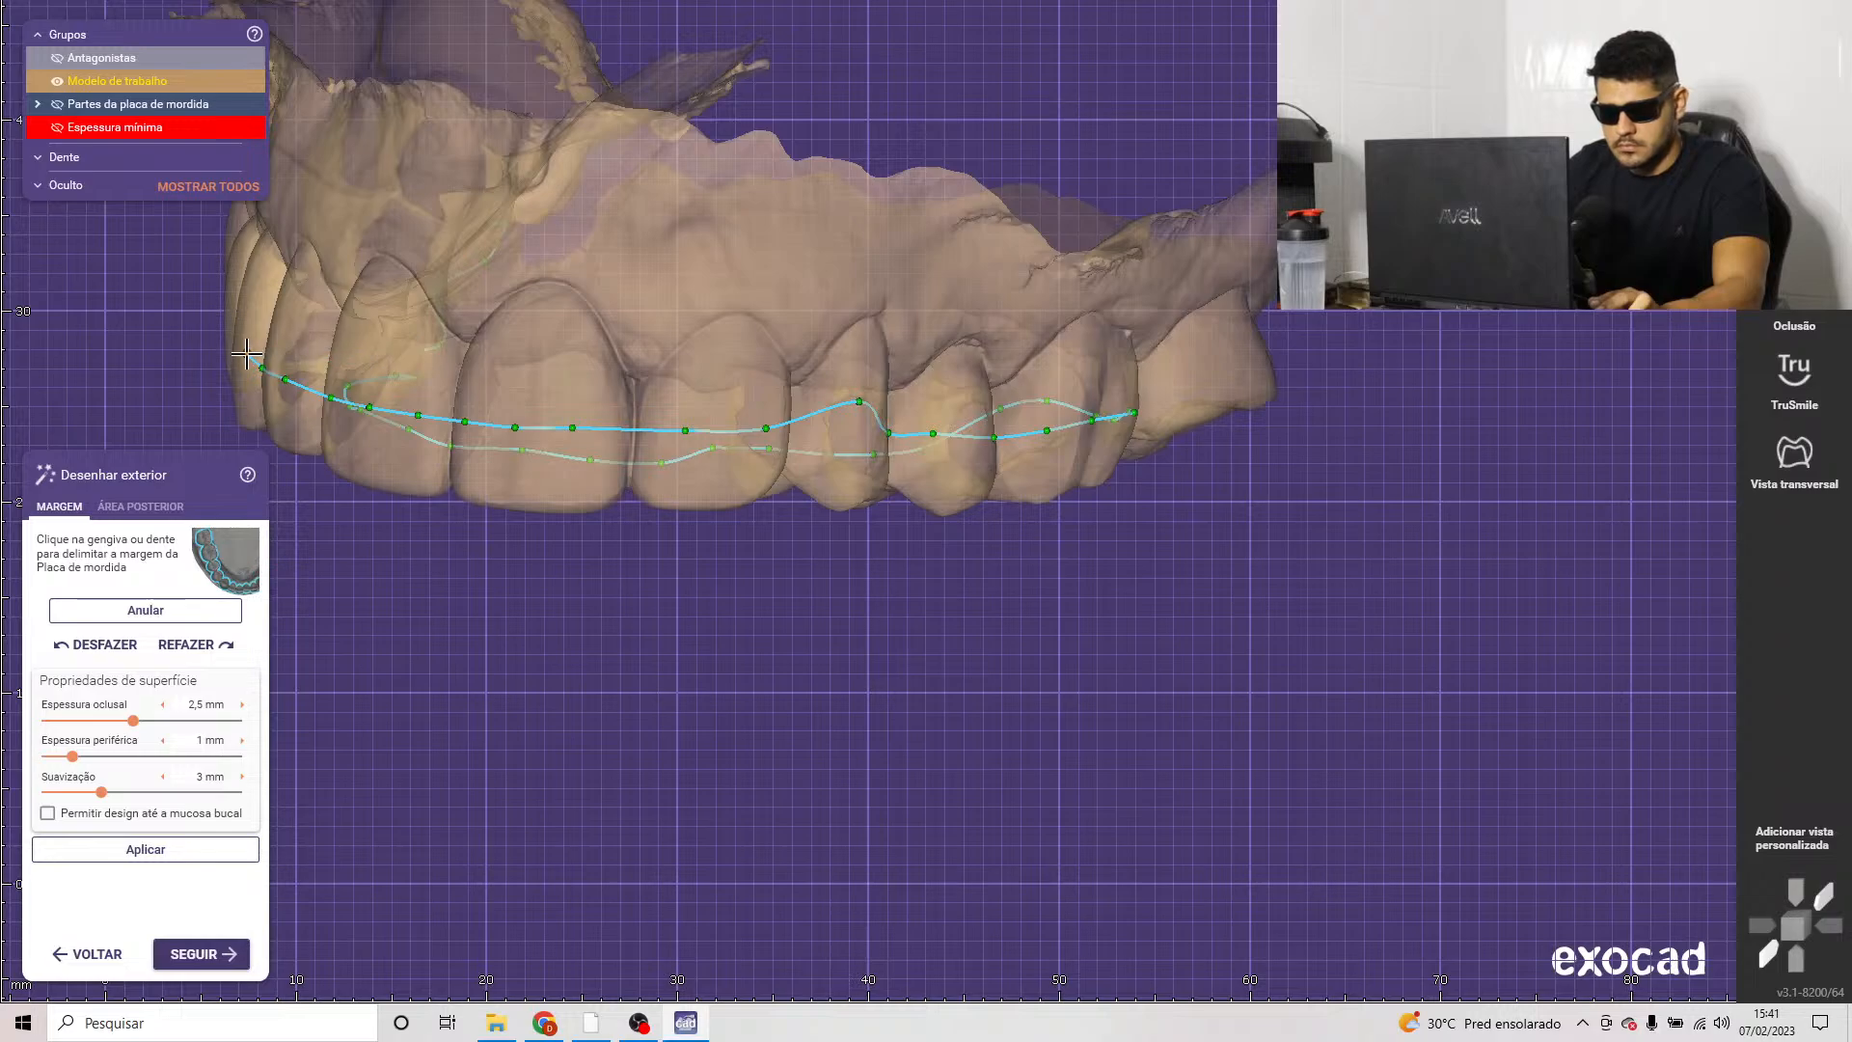
{"action": "scroll", "coordinate": [845, 412], "scroll_direction": "up", "scroll_amount": 5}
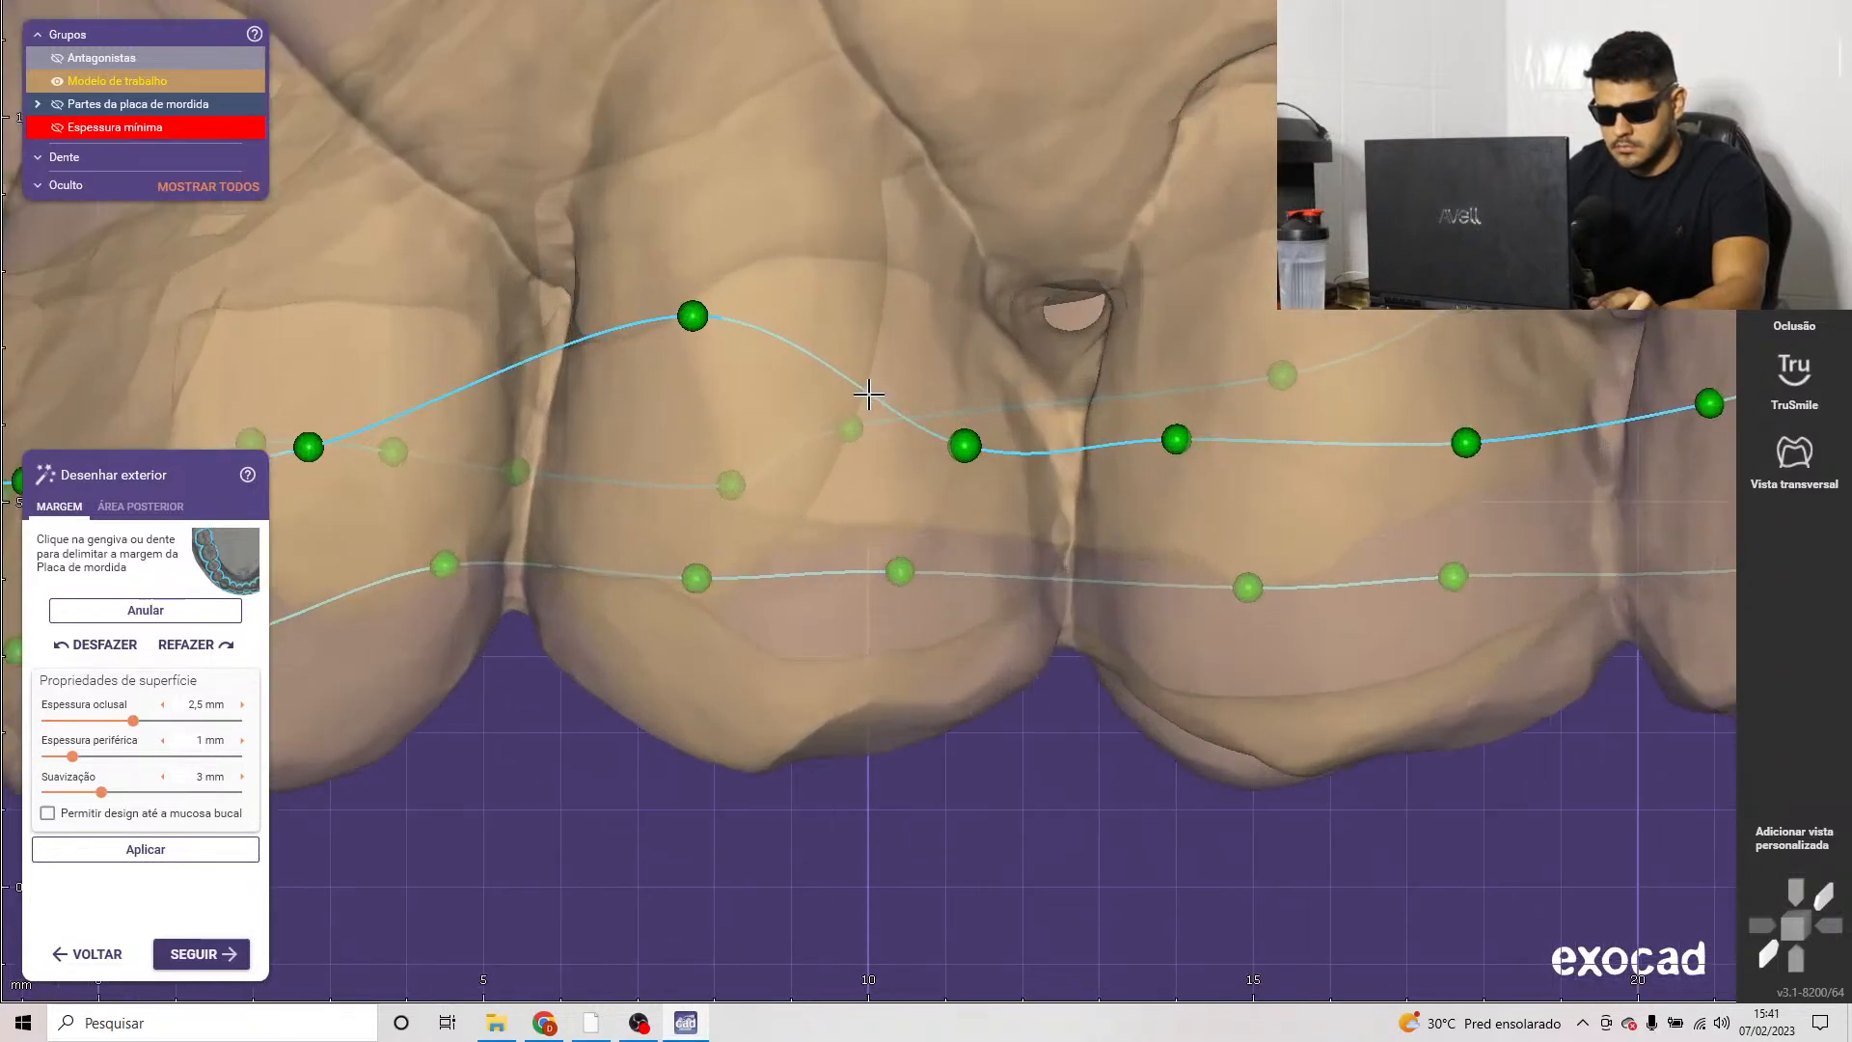
{"action": "scroll", "coordinate": [857, 394], "scroll_direction": "down", "scroll_amount": 3}
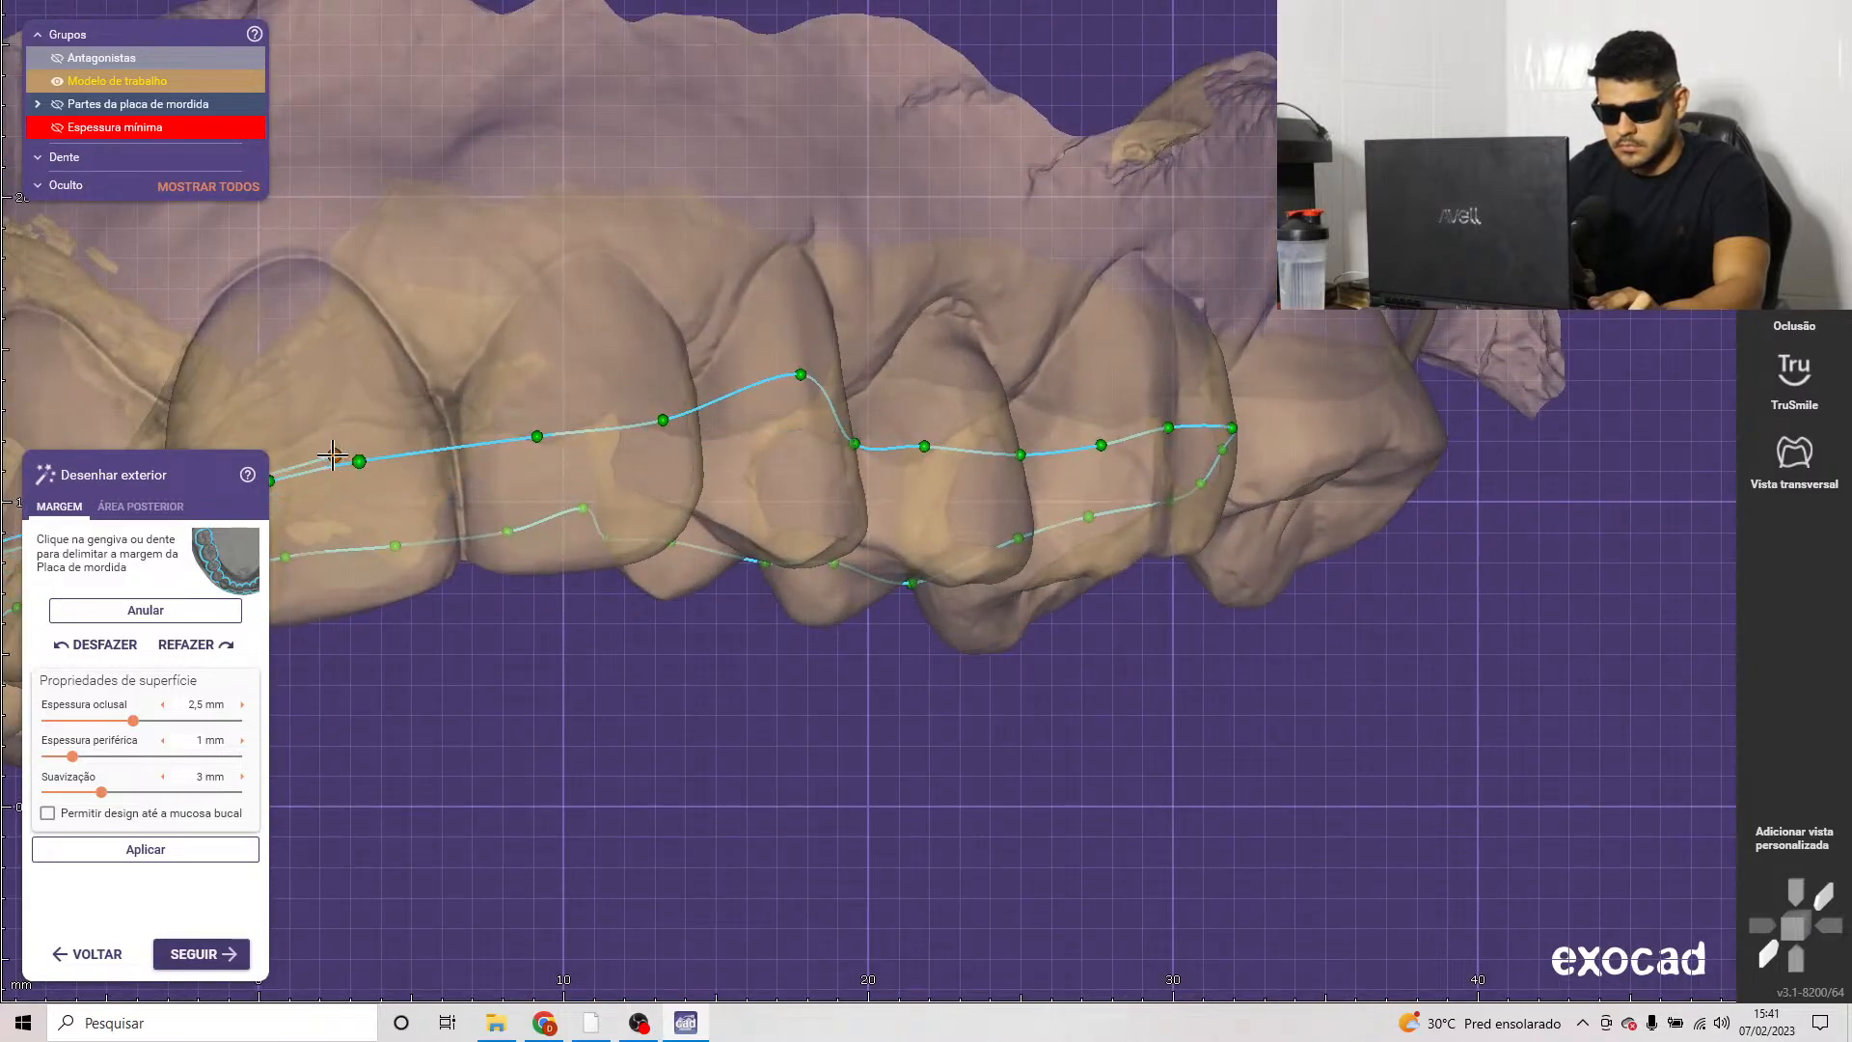
{"action": "left_click", "coordinate": [61, 424]}
{"action": "scroll", "coordinate": [83, 422], "scroll_direction": "down", "scroll_amount": 3}
{"action": "middle_click_drag", "start_coordinate": [83, 421], "coordinate": [719, 463]}
{"action": "right_click_drag", "start_coordinate": [719, 462], "coordinate": [752, 501]}
{"action": "scroll", "coordinate": [753, 503], "scroll_direction": "up", "scroll_amount": 4}
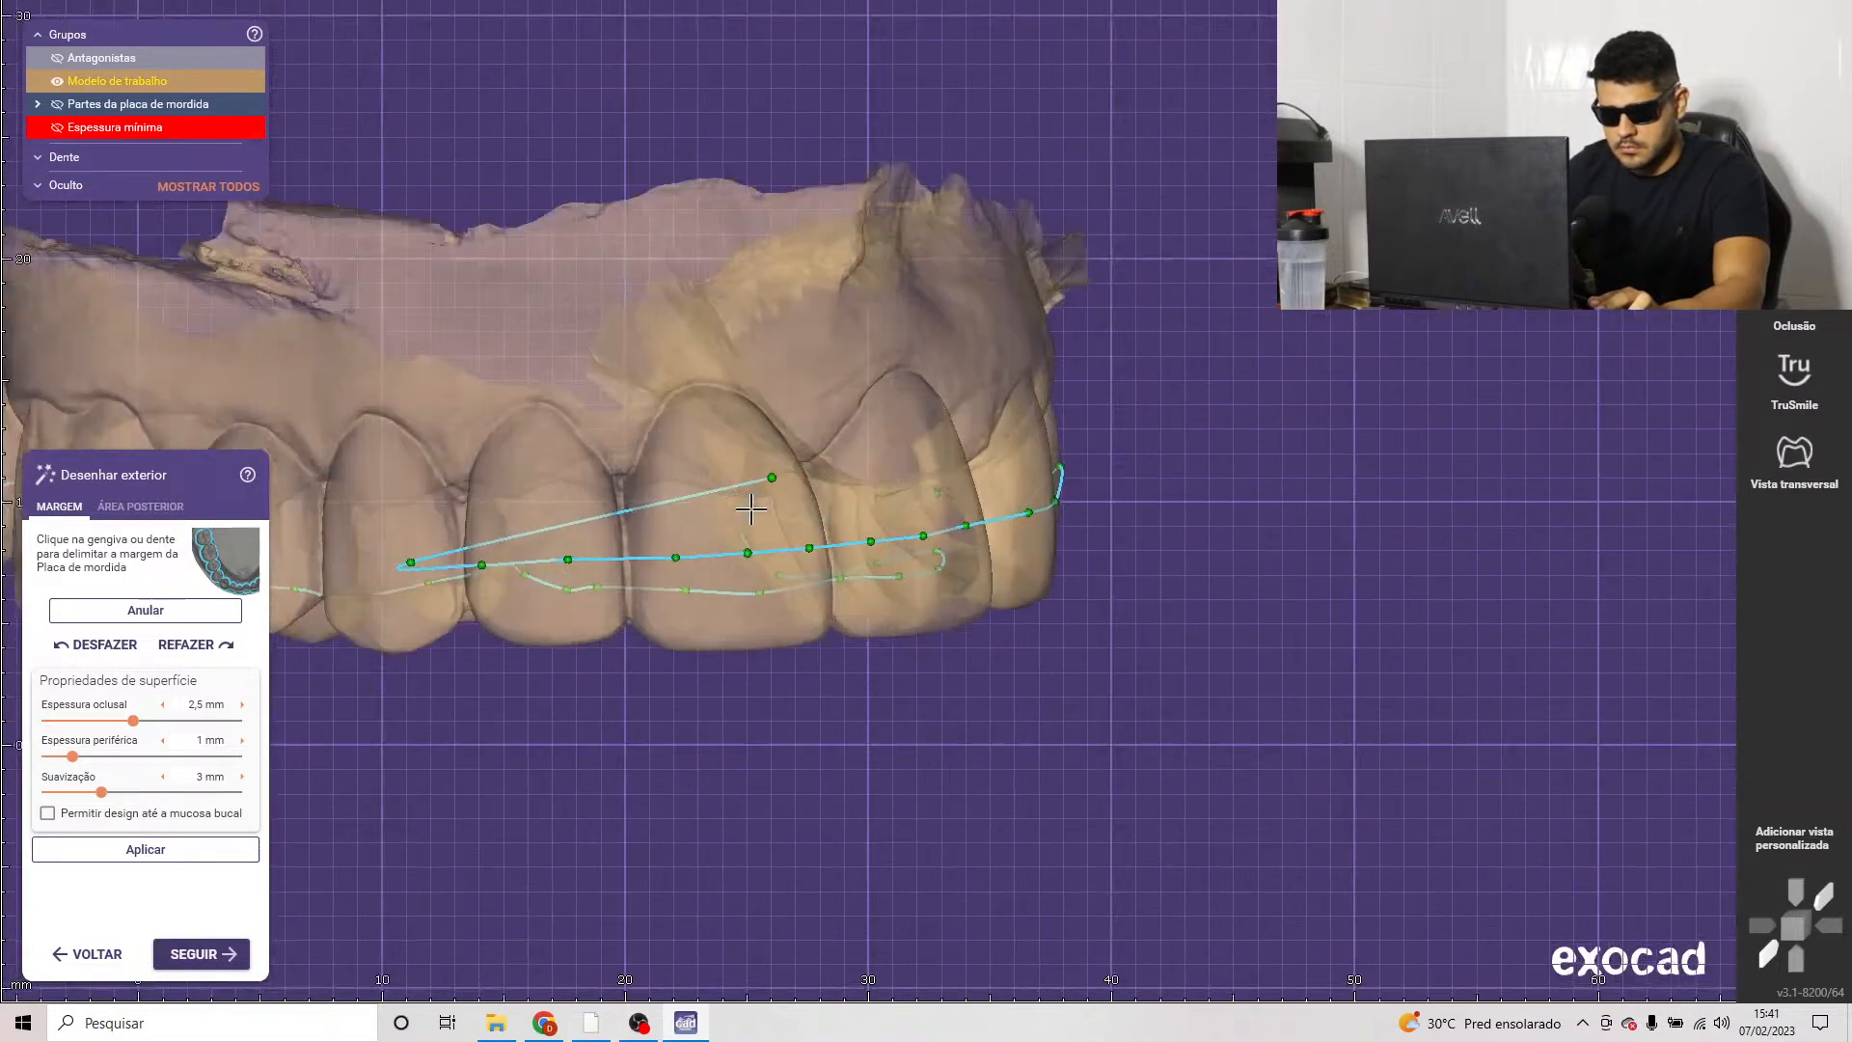
{"action": "scroll", "coordinate": [680, 483], "scroll_direction": "down", "scroll_amount": 3}
{"action": "scroll", "coordinate": [520, 491], "scroll_direction": "up", "scroll_amount": 3}
{"action": "middle_click_drag", "start_coordinate": [521, 491], "coordinate": [1074, 491]}
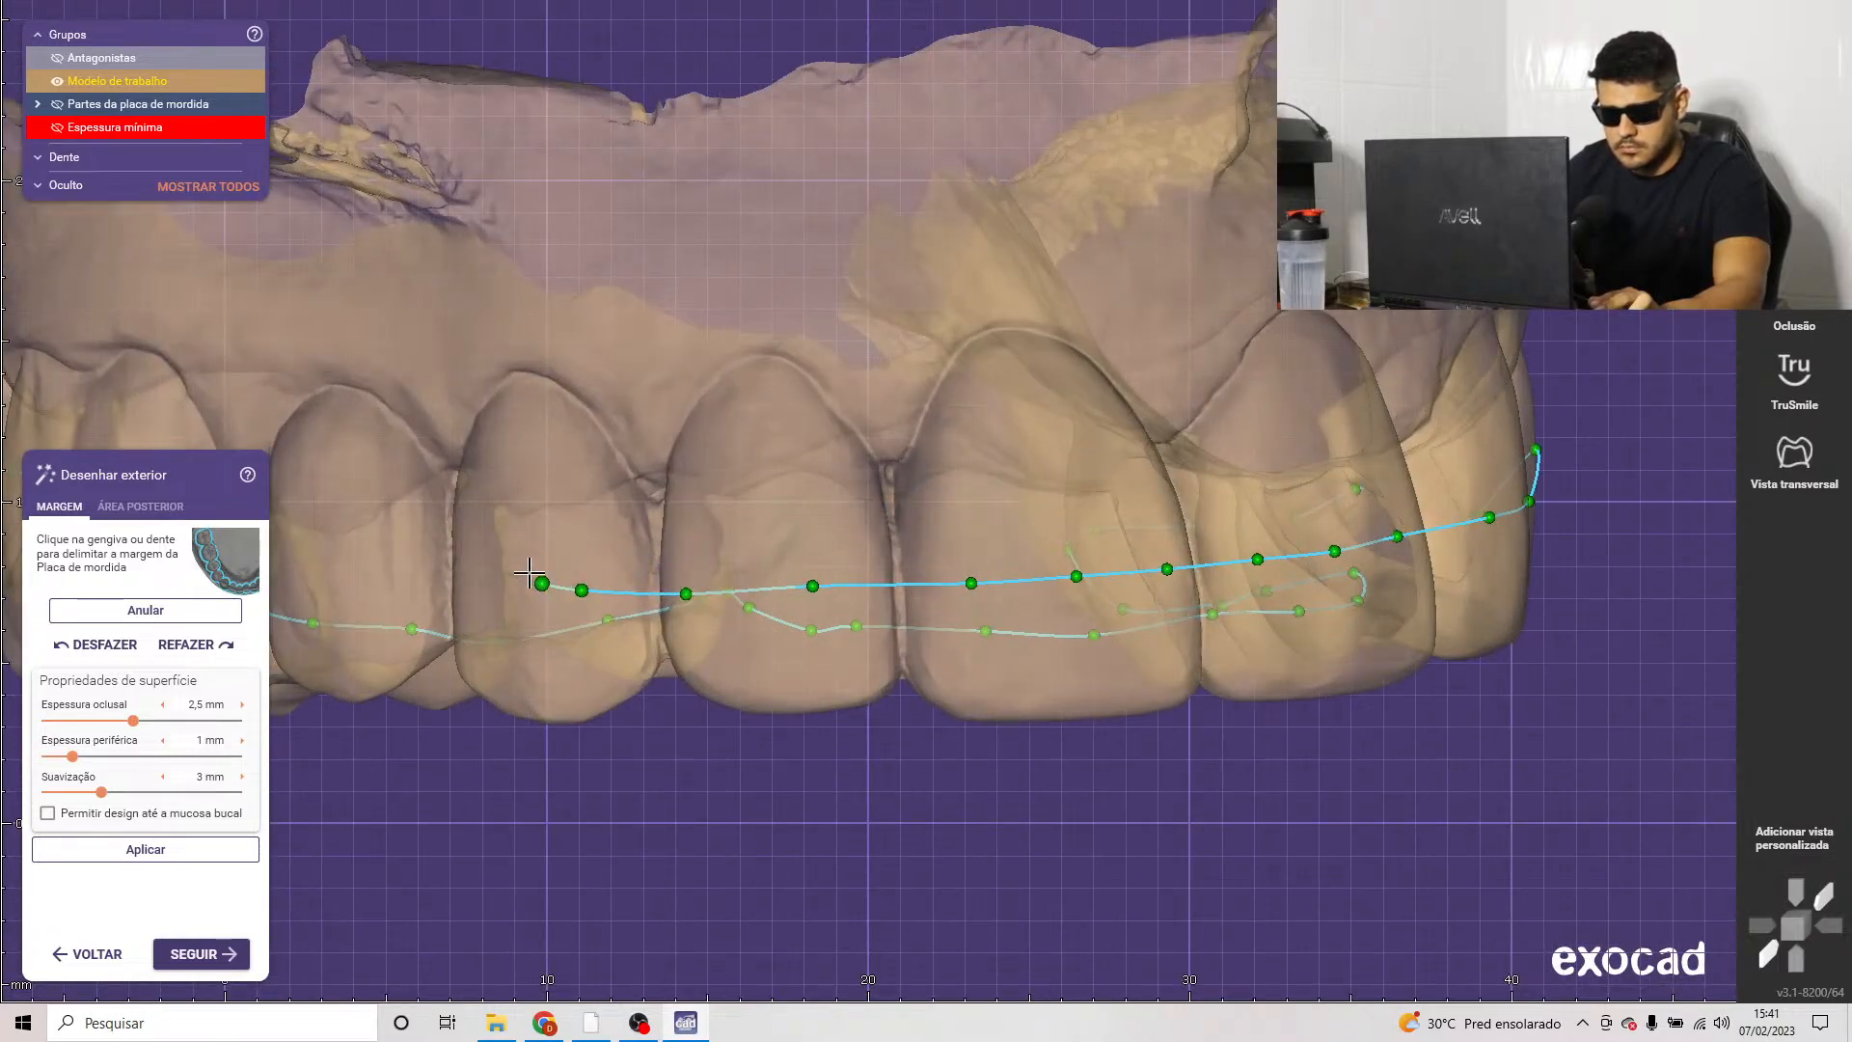
Step: Shape the margin as a raised arc over the opposite first premolar's buccal surface and bring it down at the distal side
{"action": "middle_click_drag", "start_coordinate": [529, 573], "coordinate": [873, 502]}
{"action": "right_click_drag", "start_coordinate": [873, 502], "coordinate": [915, 506]}
{"action": "scroll", "coordinate": [916, 509], "scroll_direction": "up", "scroll_amount": 3}
{"action": "left_click_drag", "start_coordinate": [915, 512], "coordinate": [966, 490]}
{"action": "left_click_drag", "start_coordinate": [849, 468], "coordinate": [889, 406]}
{"action": "left_click", "coordinate": [768, 380]}
{"action": "left_click_drag", "start_coordinate": [781, 380], "coordinate": [786, 394]}
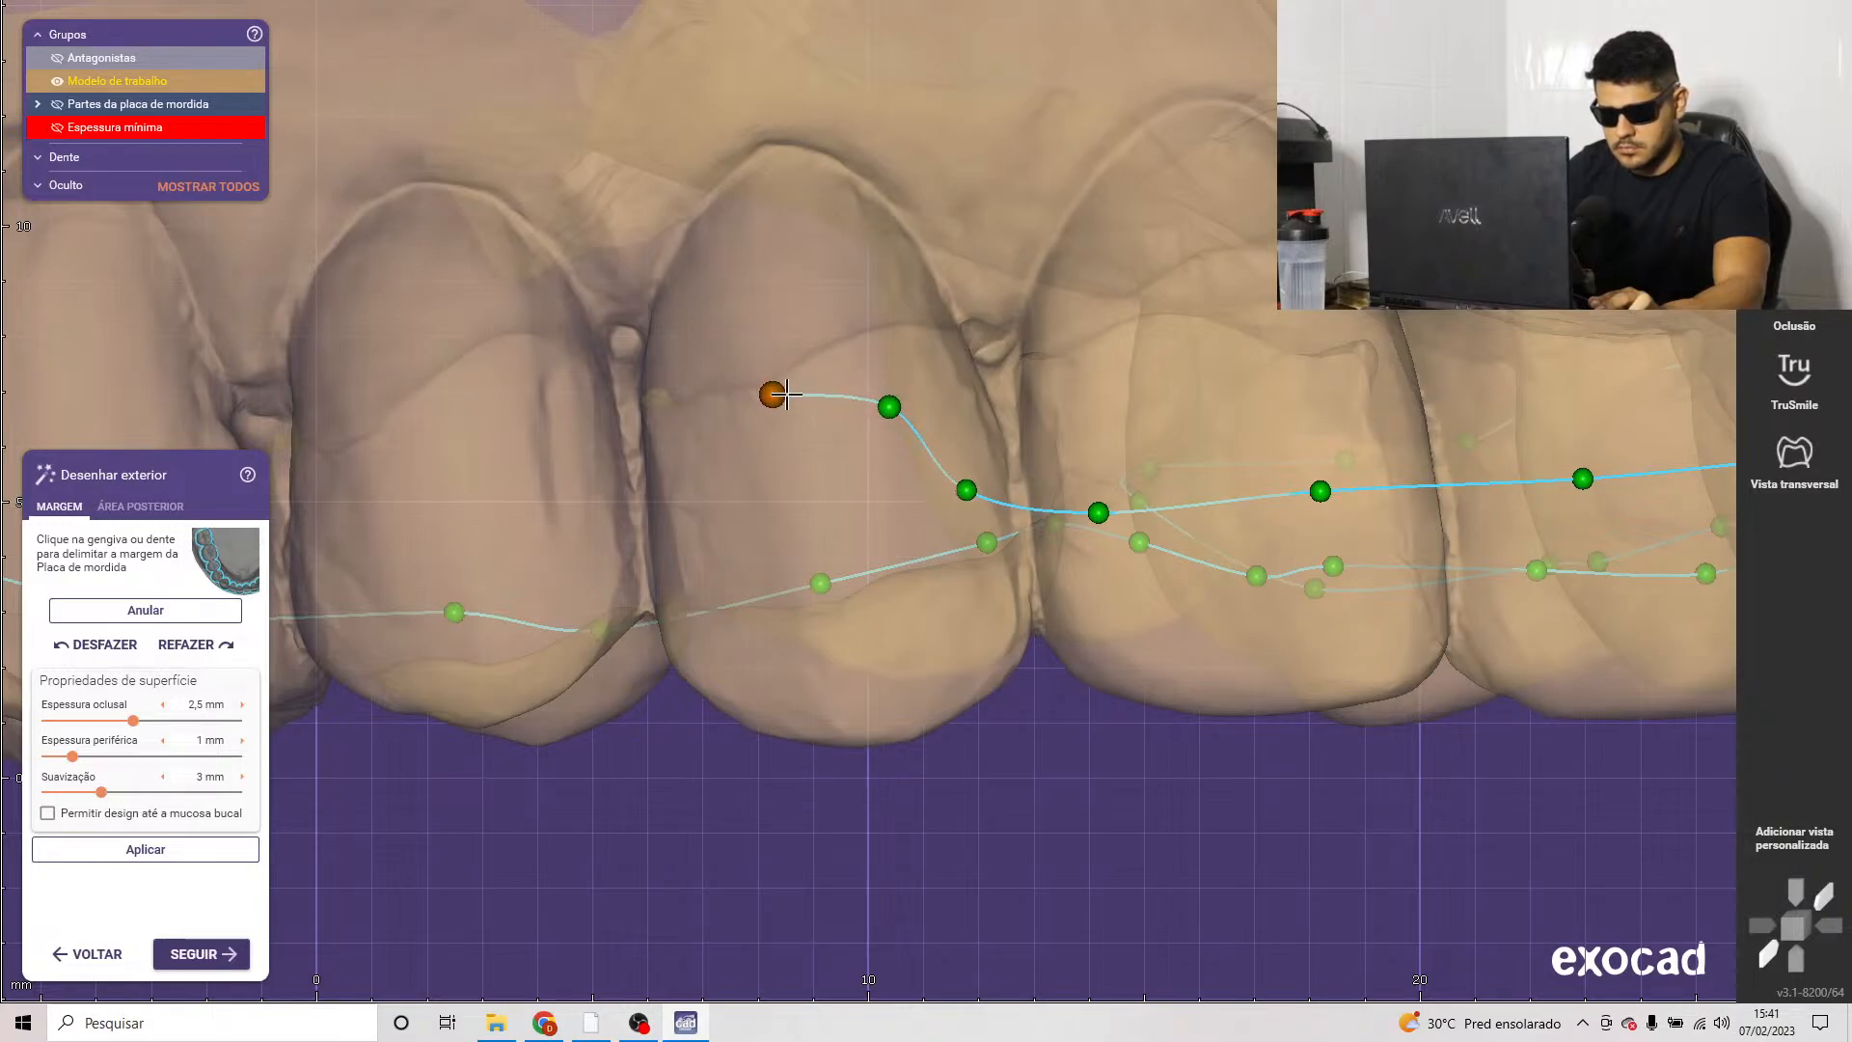
{"action": "left_click", "coordinate": [689, 449]}
Step: Continue the margin across the second premolar's buccal surface and onto the first molar on this side
{"action": "scroll", "coordinate": [687, 450], "scroll_direction": "down", "scroll_amount": 4}
{"action": "right_click_drag", "start_coordinate": [687, 463], "coordinate": [788, 650]}
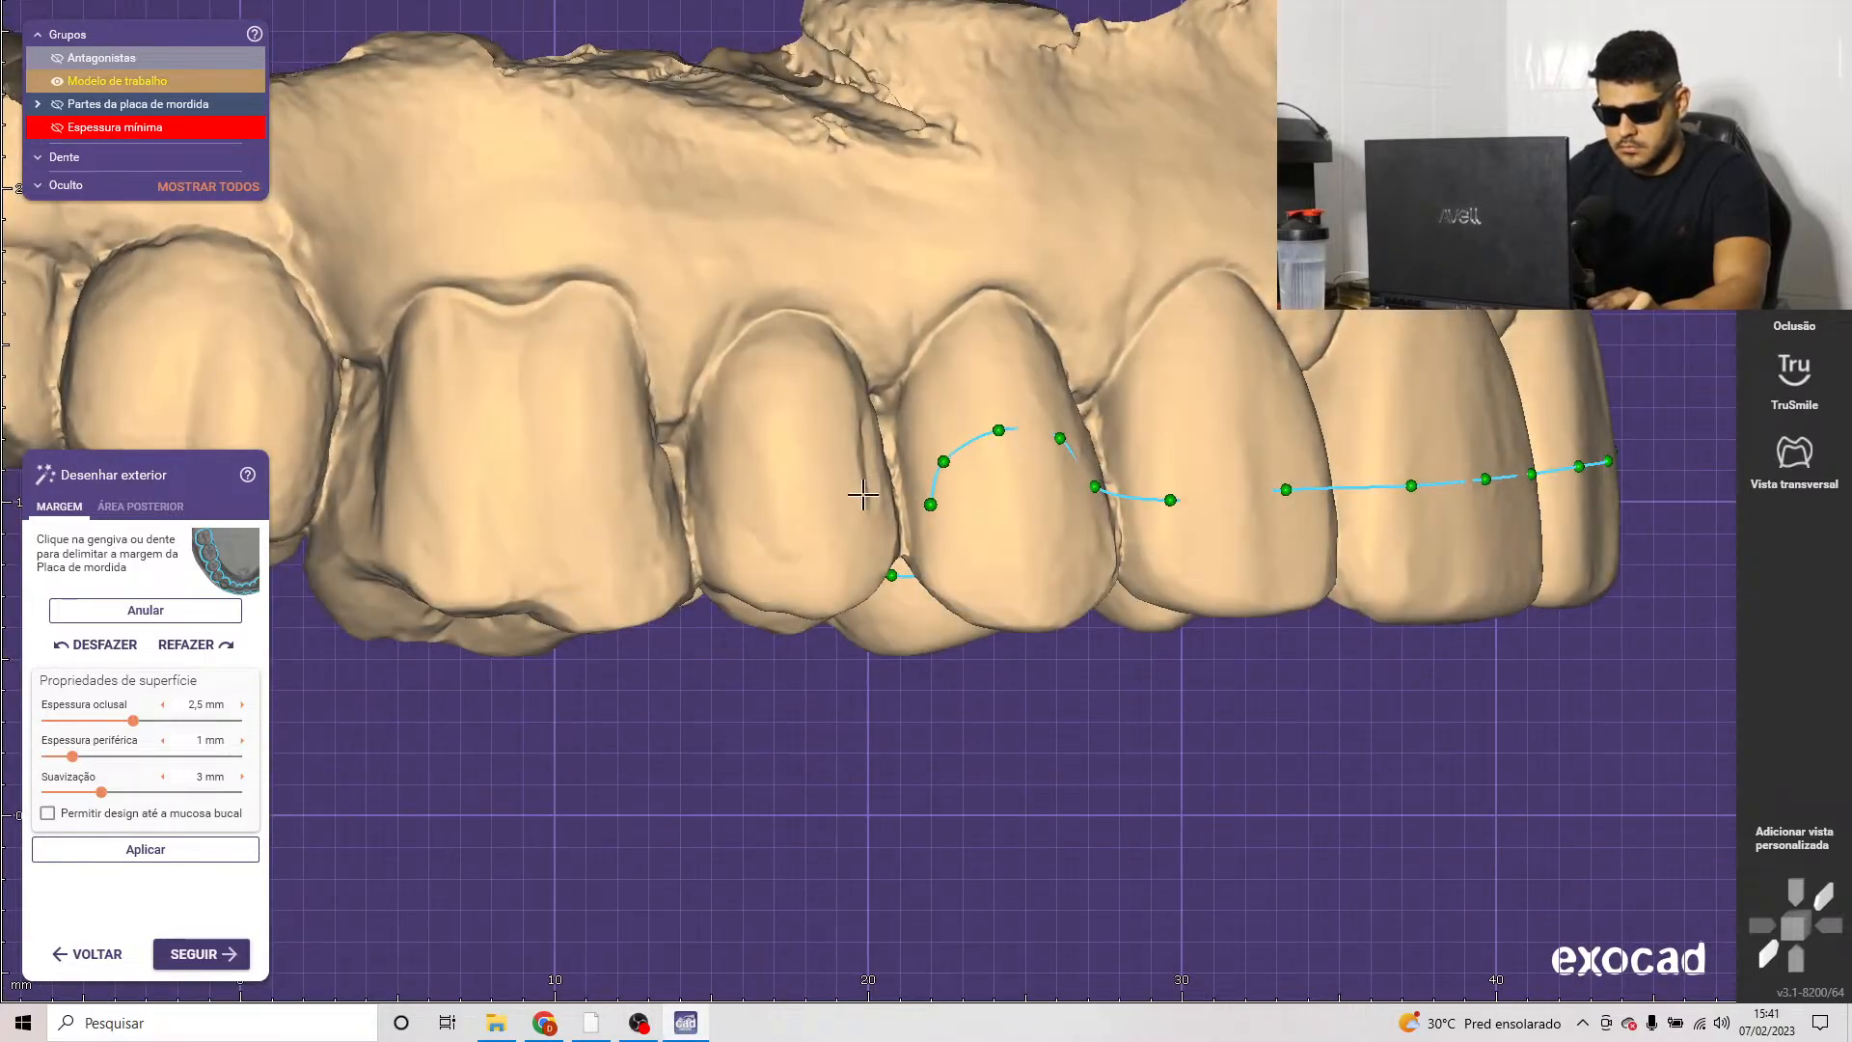
{"action": "right_click_drag", "start_coordinate": [838, 513], "coordinate": [911, 519]}
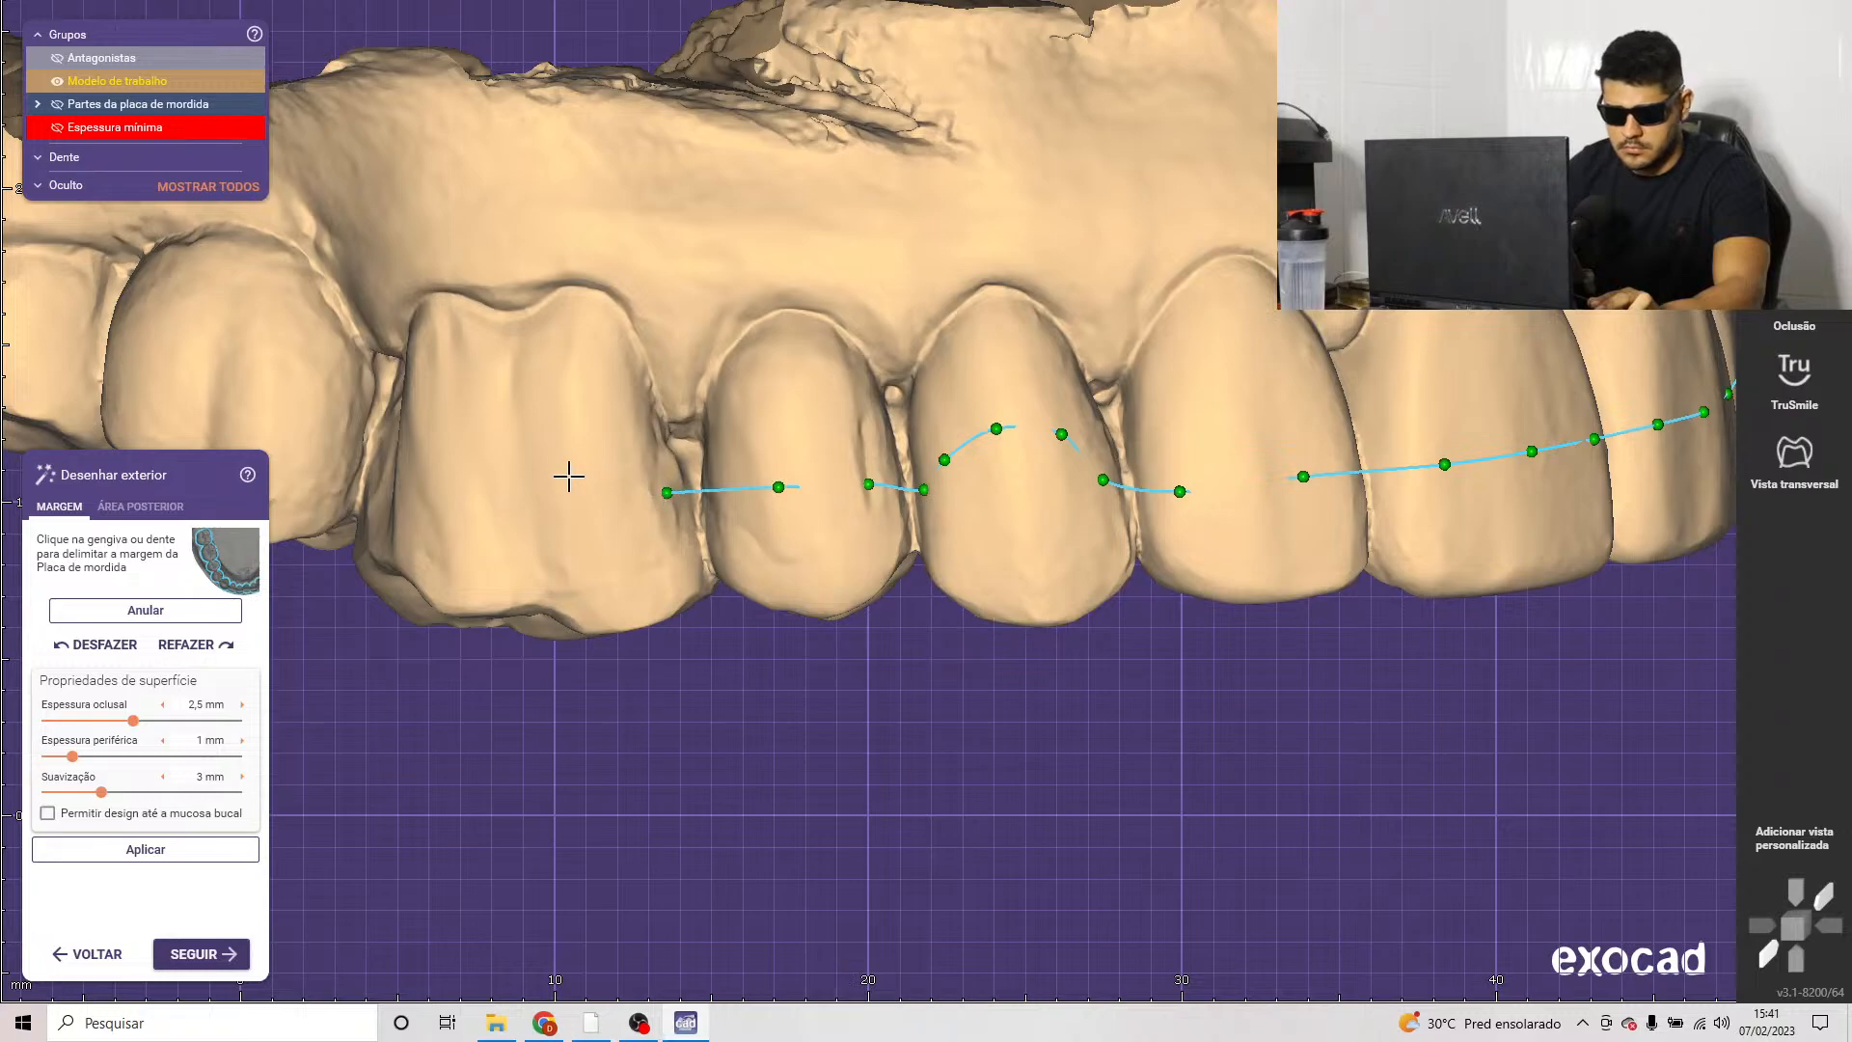
{"action": "middle_click", "coordinate": [470, 473]}
{"action": "scroll", "coordinate": [901, 472], "scroll_direction": "down", "scroll_amount": 4}
{"action": "right_click_drag", "start_coordinate": [901, 472], "coordinate": [843, 475]}
{"action": "scroll", "coordinate": [911, 403], "scroll_direction": "up", "scroll_amount": 3}
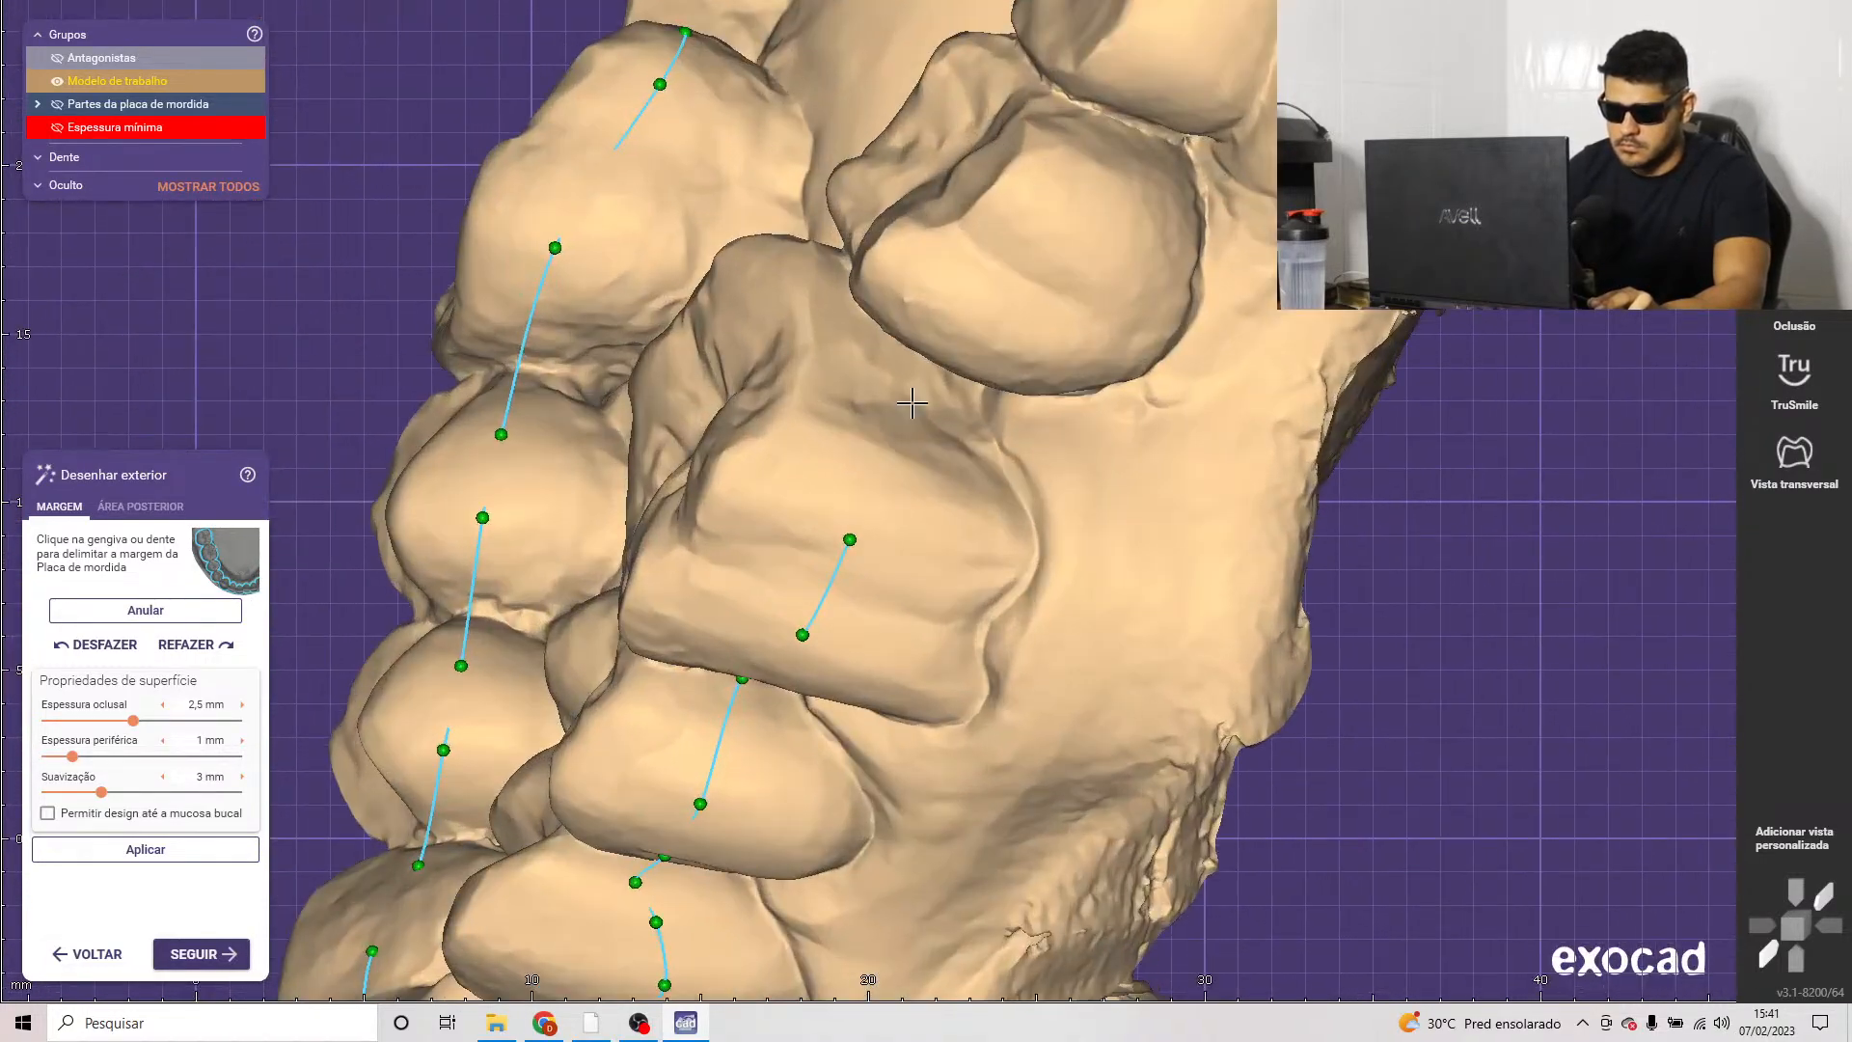
Step: Extend the margin from the first molar across the second molar's buccal surface and close the outline at that tooth's distal side
{"action": "right_click_drag", "start_coordinate": [905, 398], "coordinate": [950, 368]}
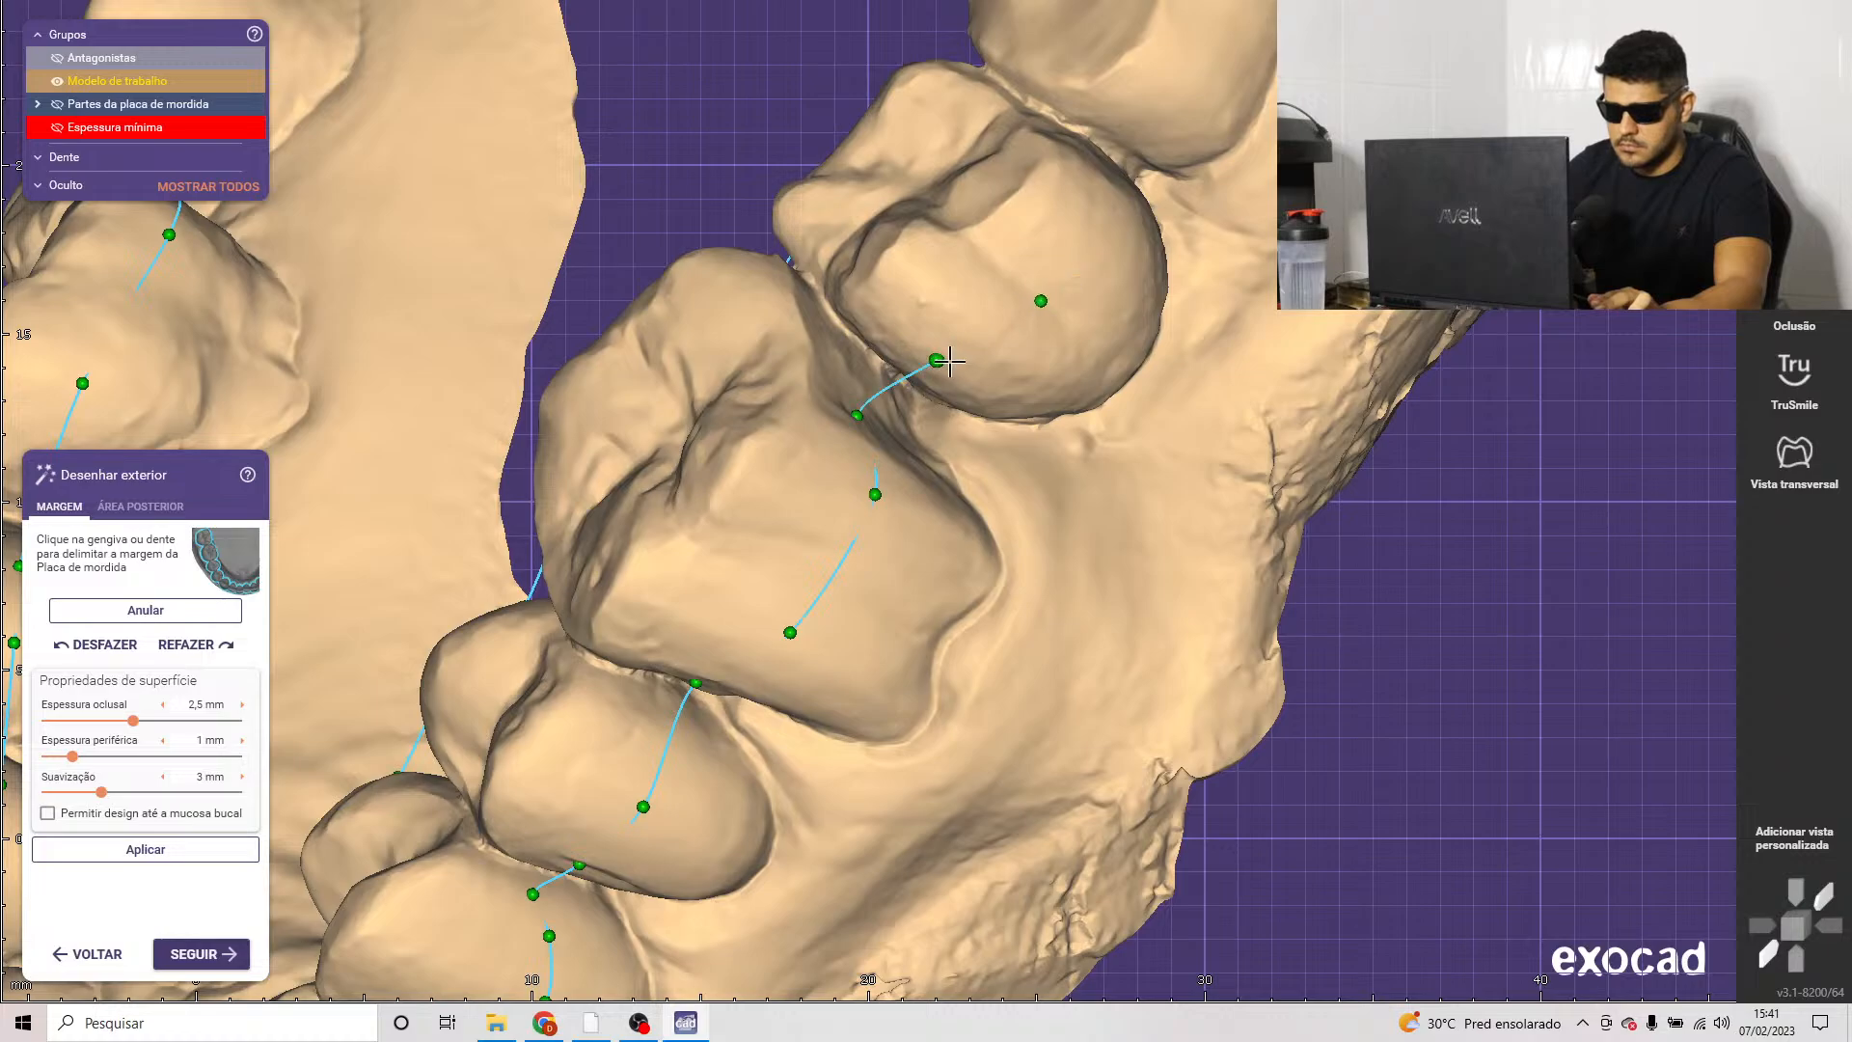
{"action": "left_click_drag", "start_coordinate": [938, 361], "coordinate": [959, 364]}
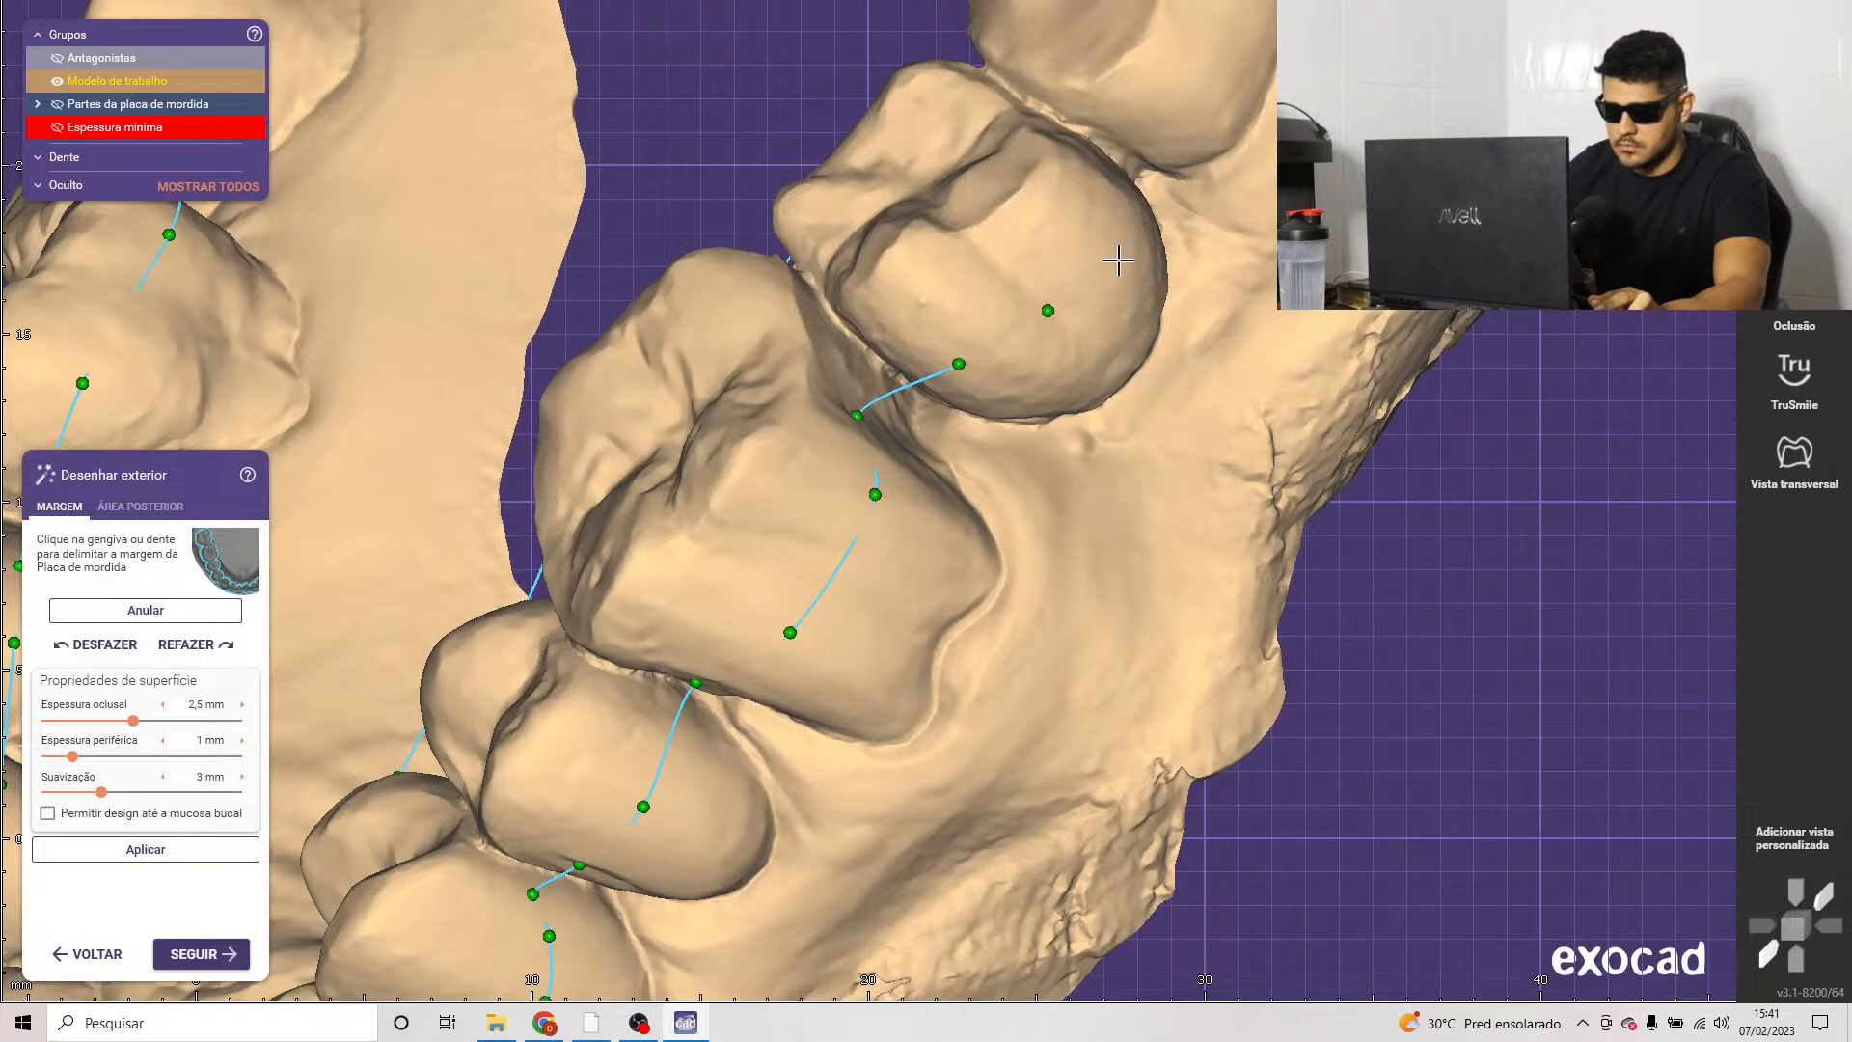
{"action": "scroll", "coordinate": [1105, 243], "scroll_direction": "down", "scroll_amount": 2}
{"action": "right_click", "coordinate": [1090, 251]}
{"action": "right_click_drag", "start_coordinate": [1070, 261], "coordinate": [980, 331]}
{"action": "scroll", "coordinate": [974, 481], "scroll_direction": "up", "scroll_amount": 5}
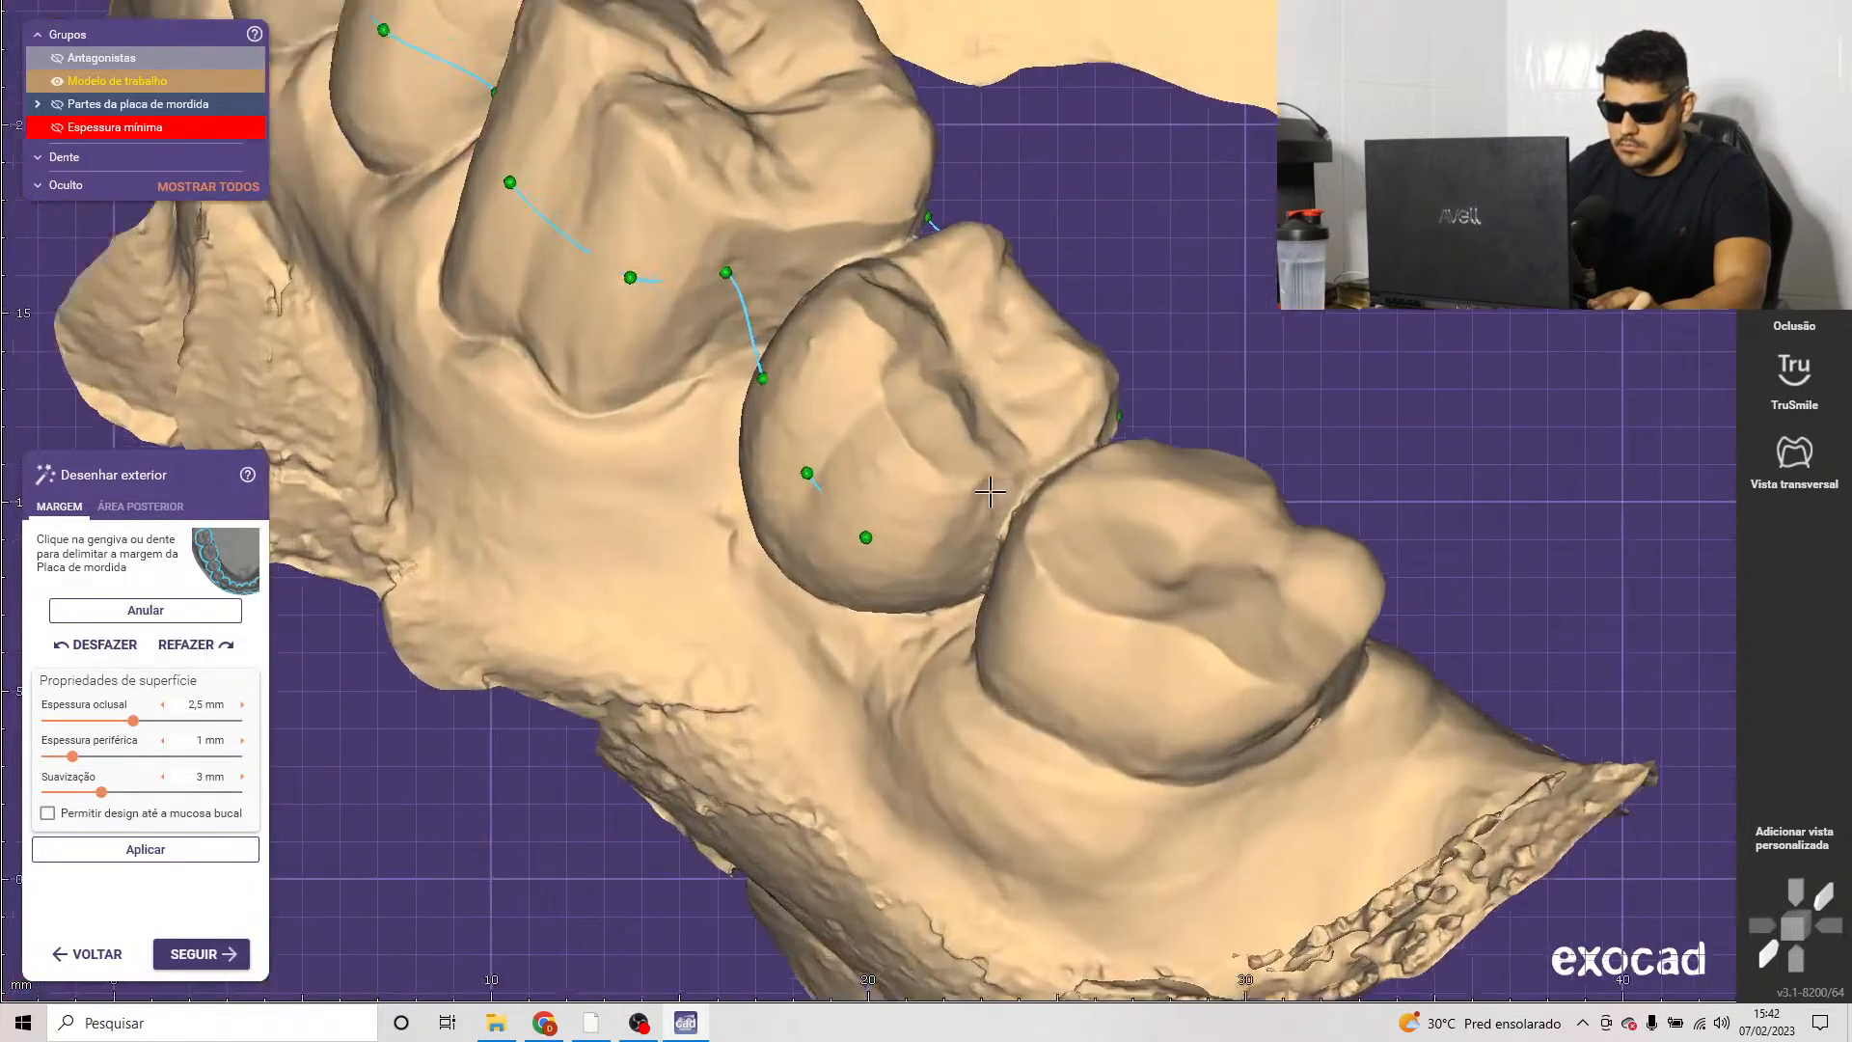
{"action": "right_click_drag", "start_coordinate": [1039, 492], "coordinate": [1071, 478]}
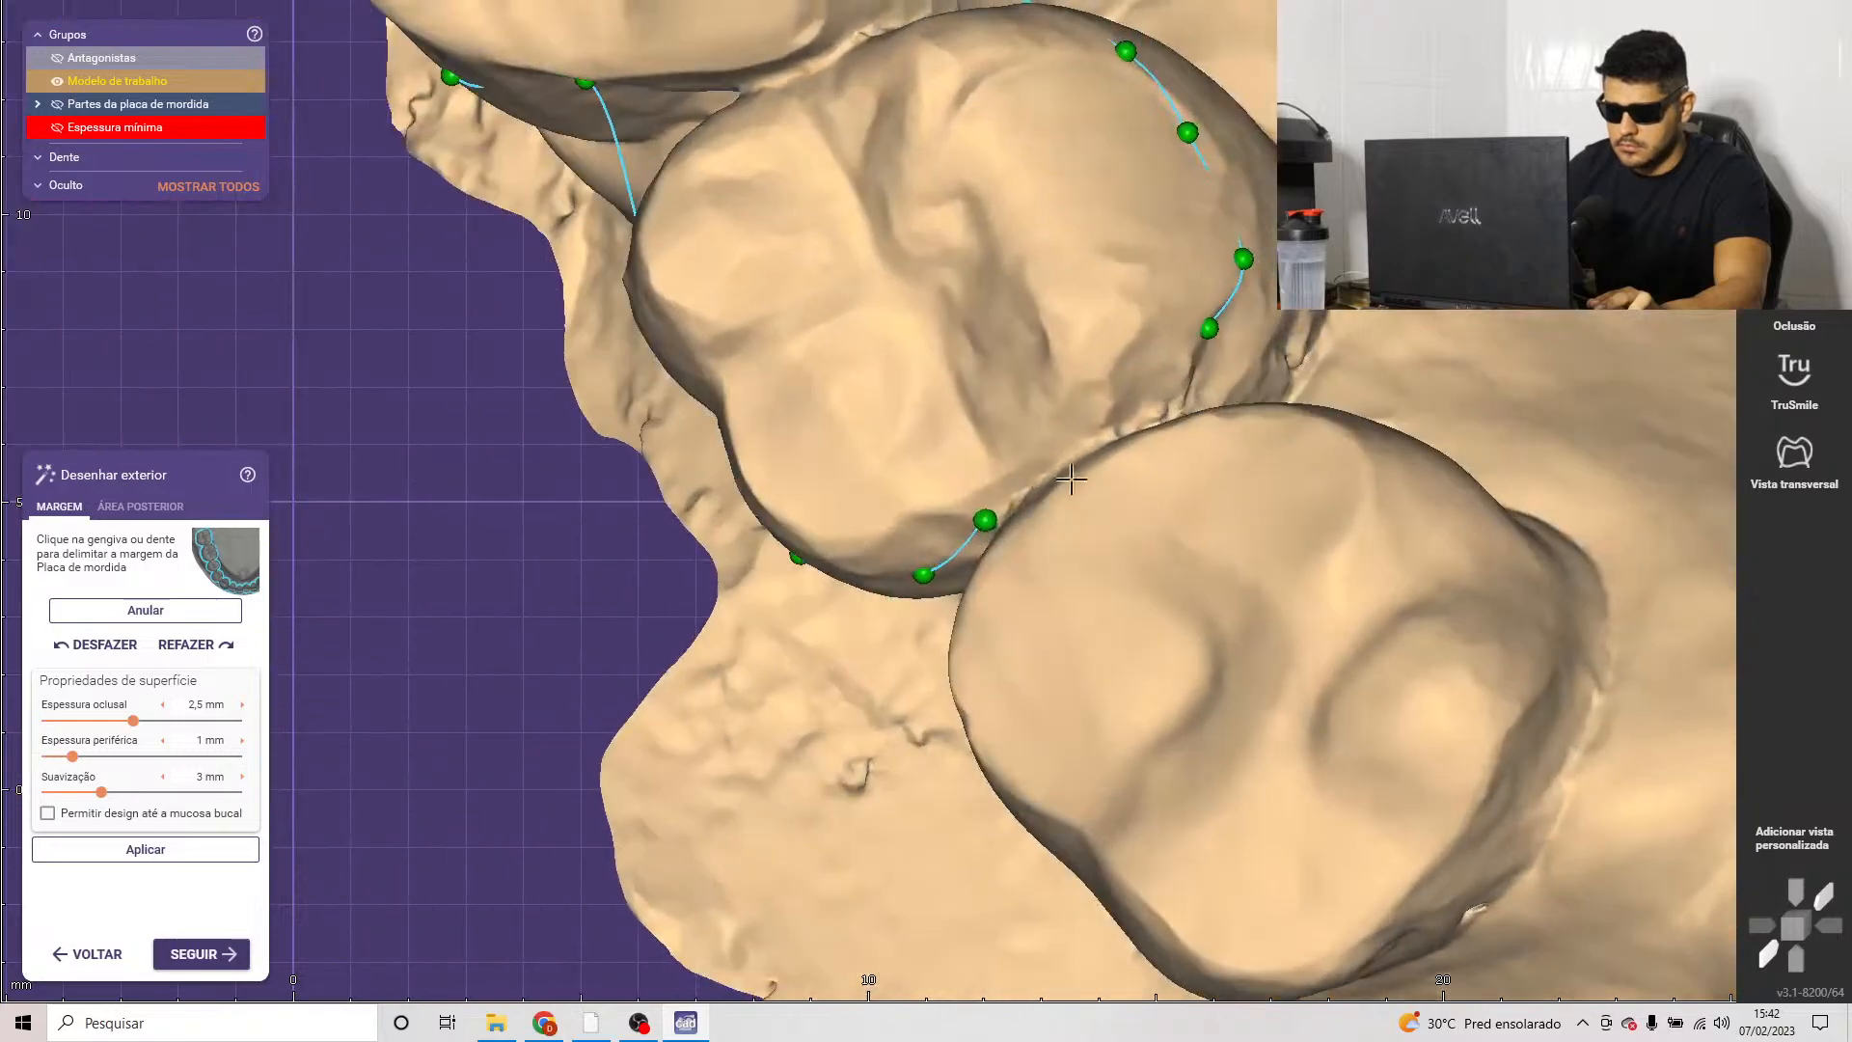
{"action": "left_click", "coordinate": [1090, 433]}
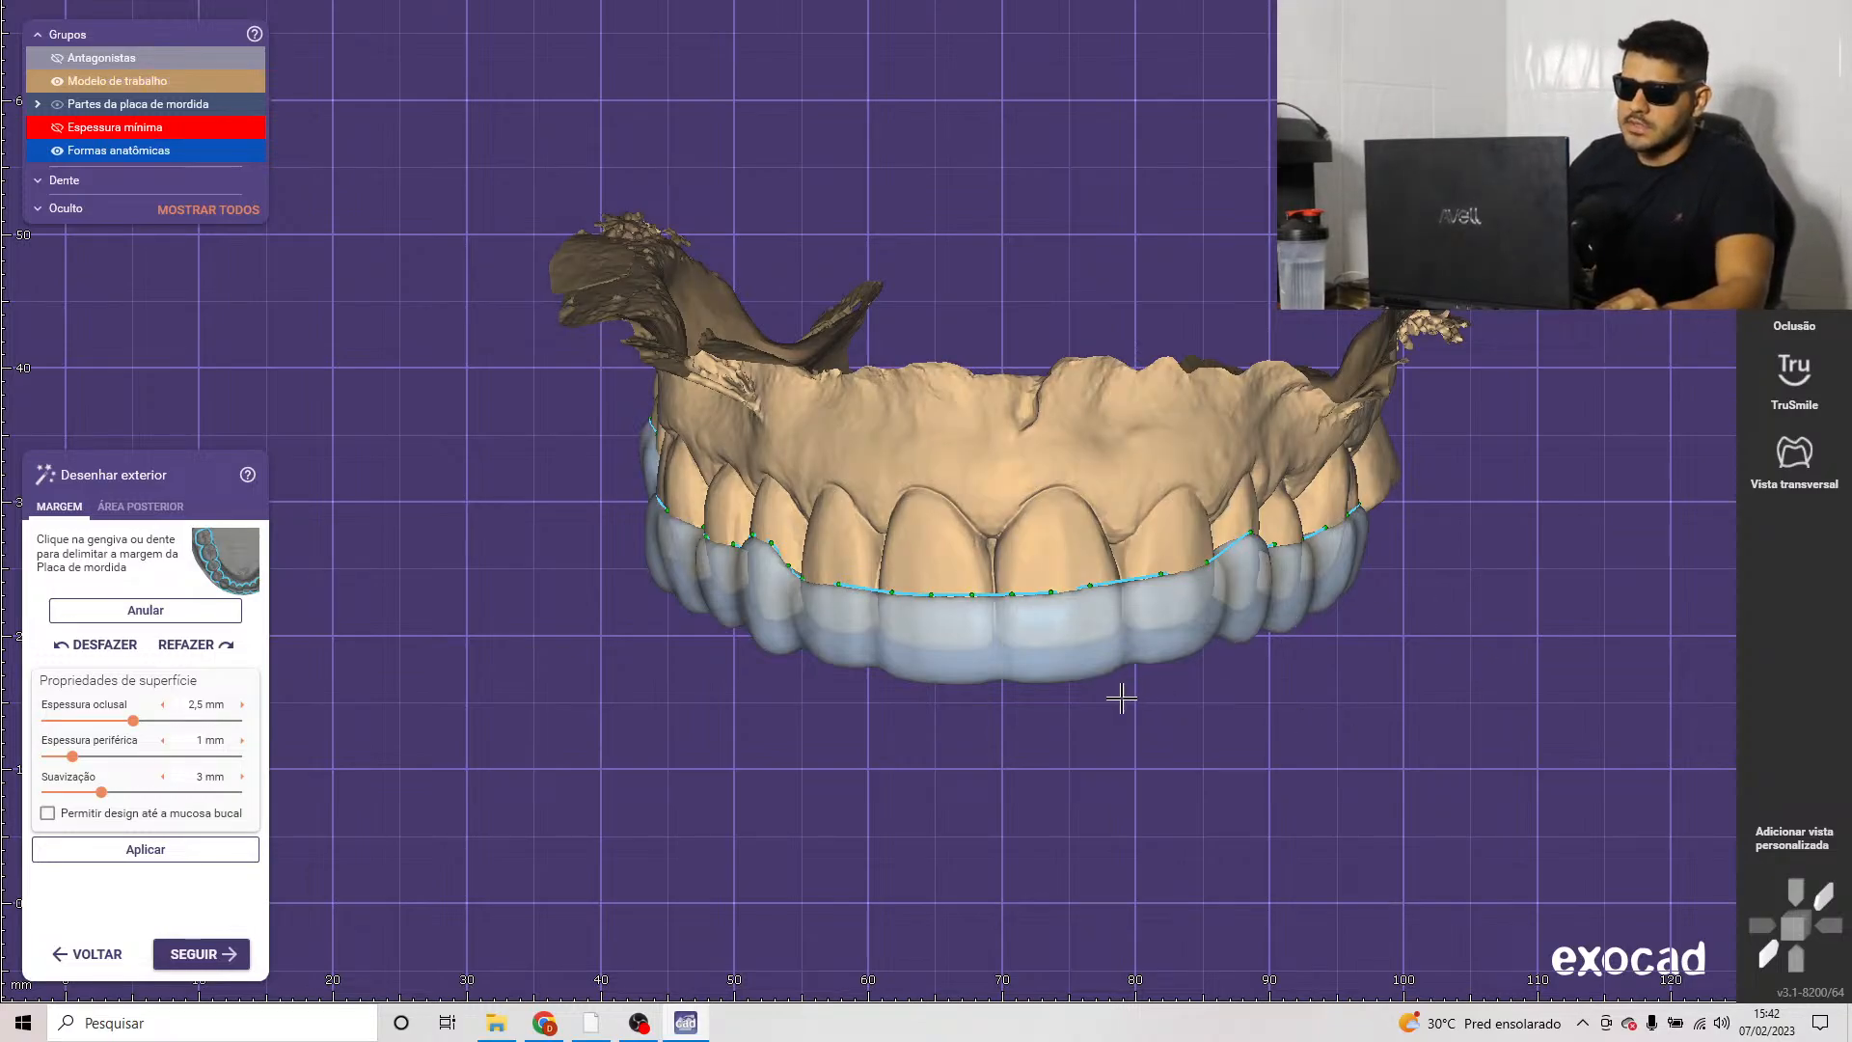
Step: Examine the calculated splint from the front and sides, checking its surface and outline against the margin on the teeth
{"action": "scroll", "coordinate": [974, 665], "scroll_direction": "up", "scroll_amount": 5}
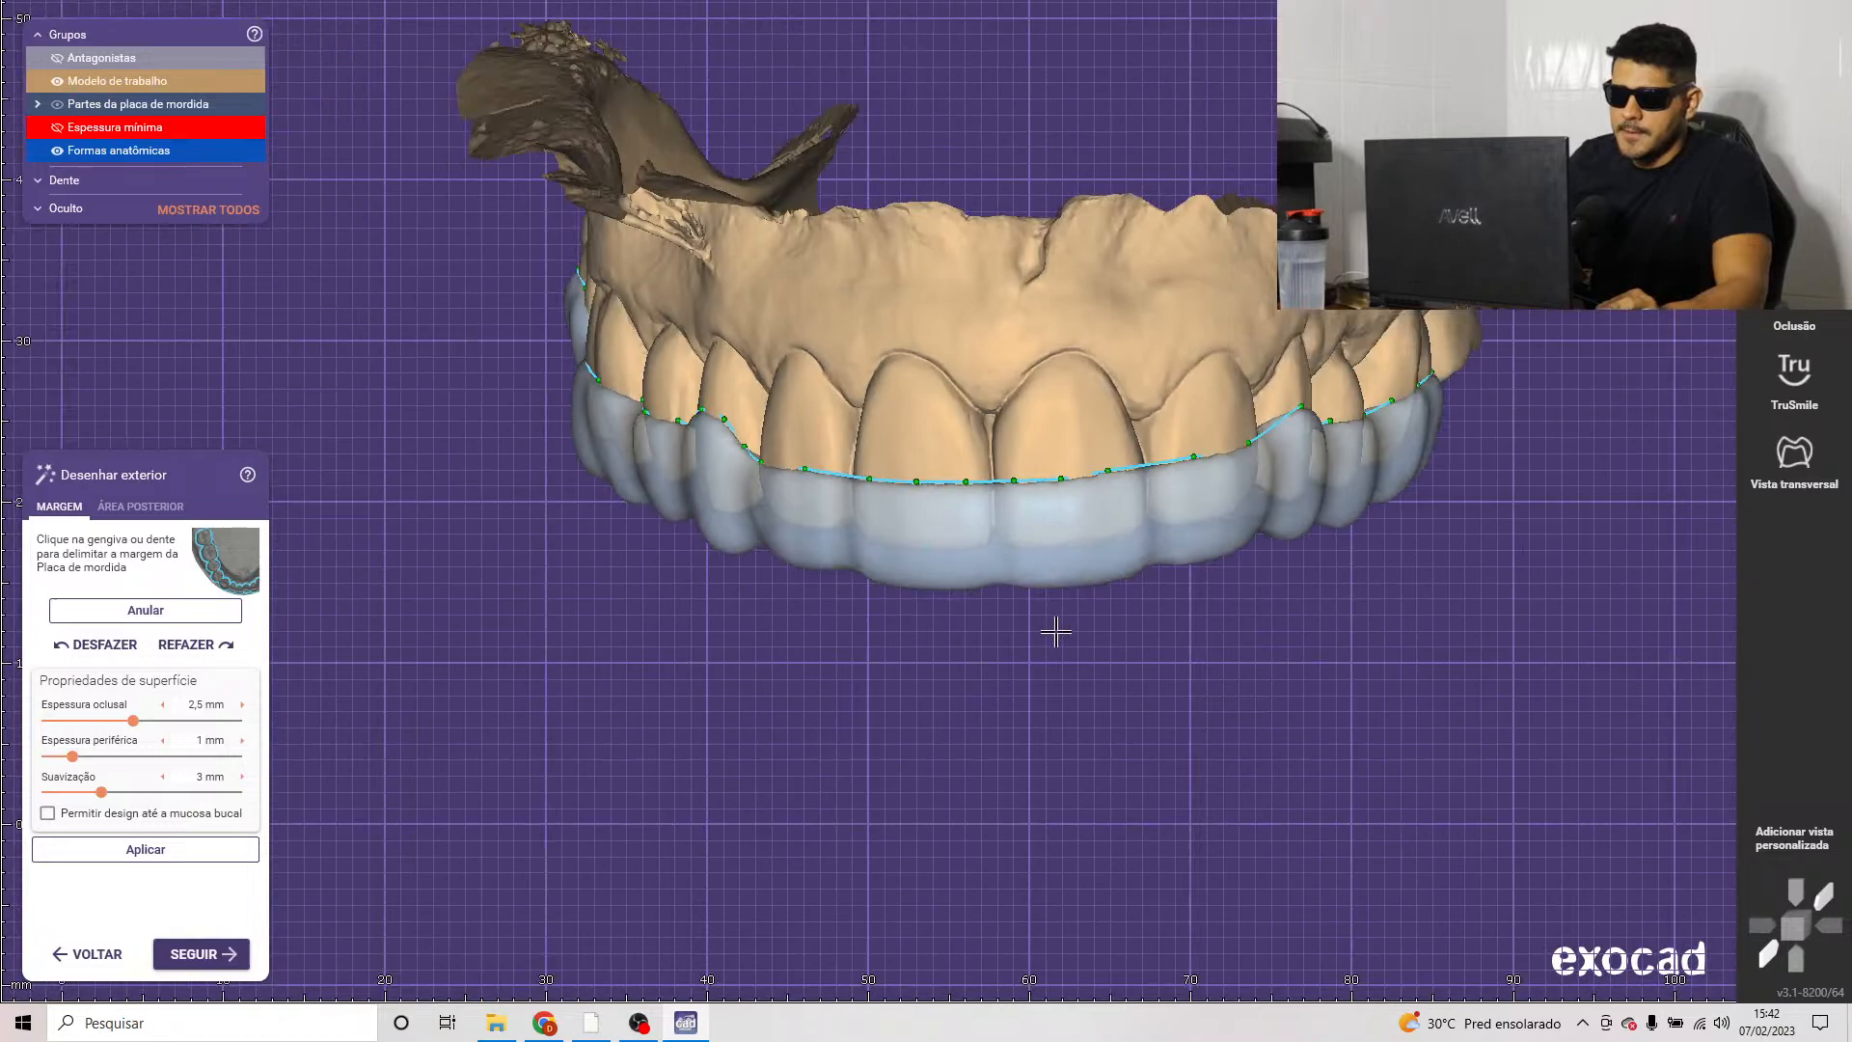
{"action": "right_click_drag", "start_coordinate": [1056, 632], "coordinate": [1054, 633]}
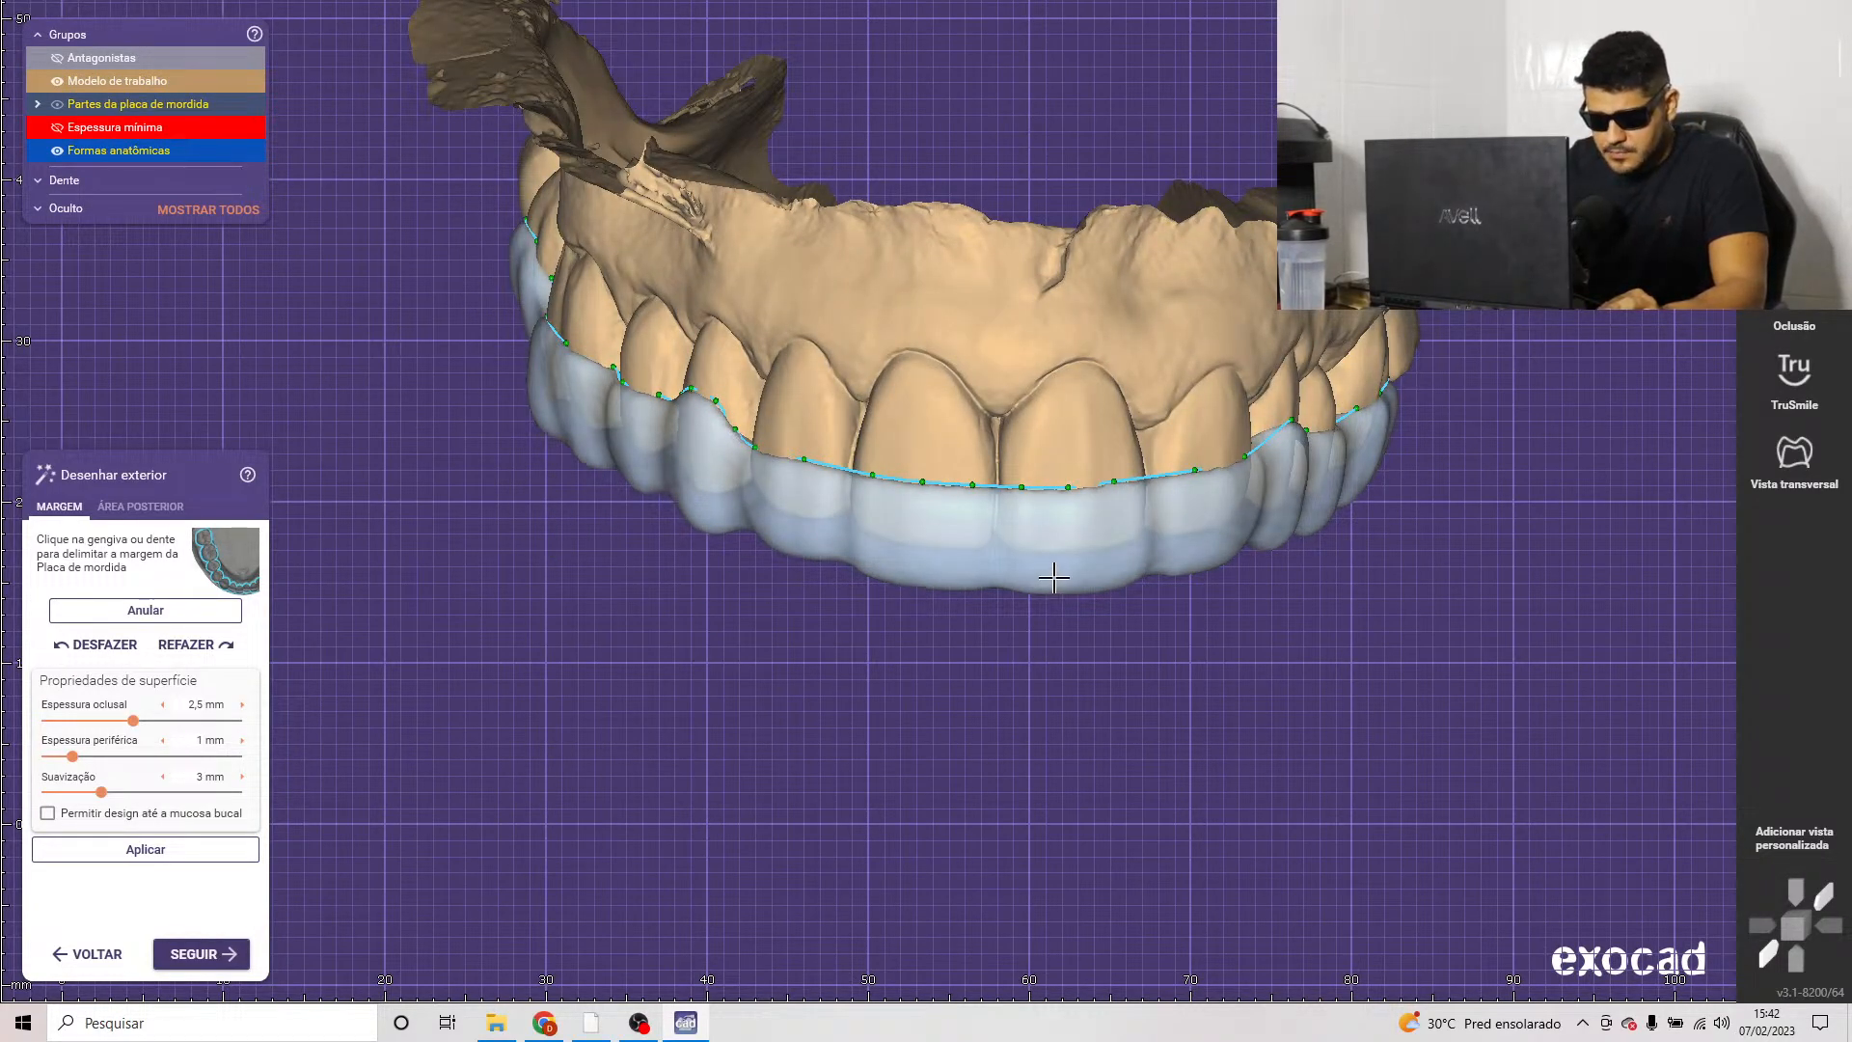
{"action": "right_click_drag", "start_coordinate": [1068, 589], "coordinate": [319, 710]}
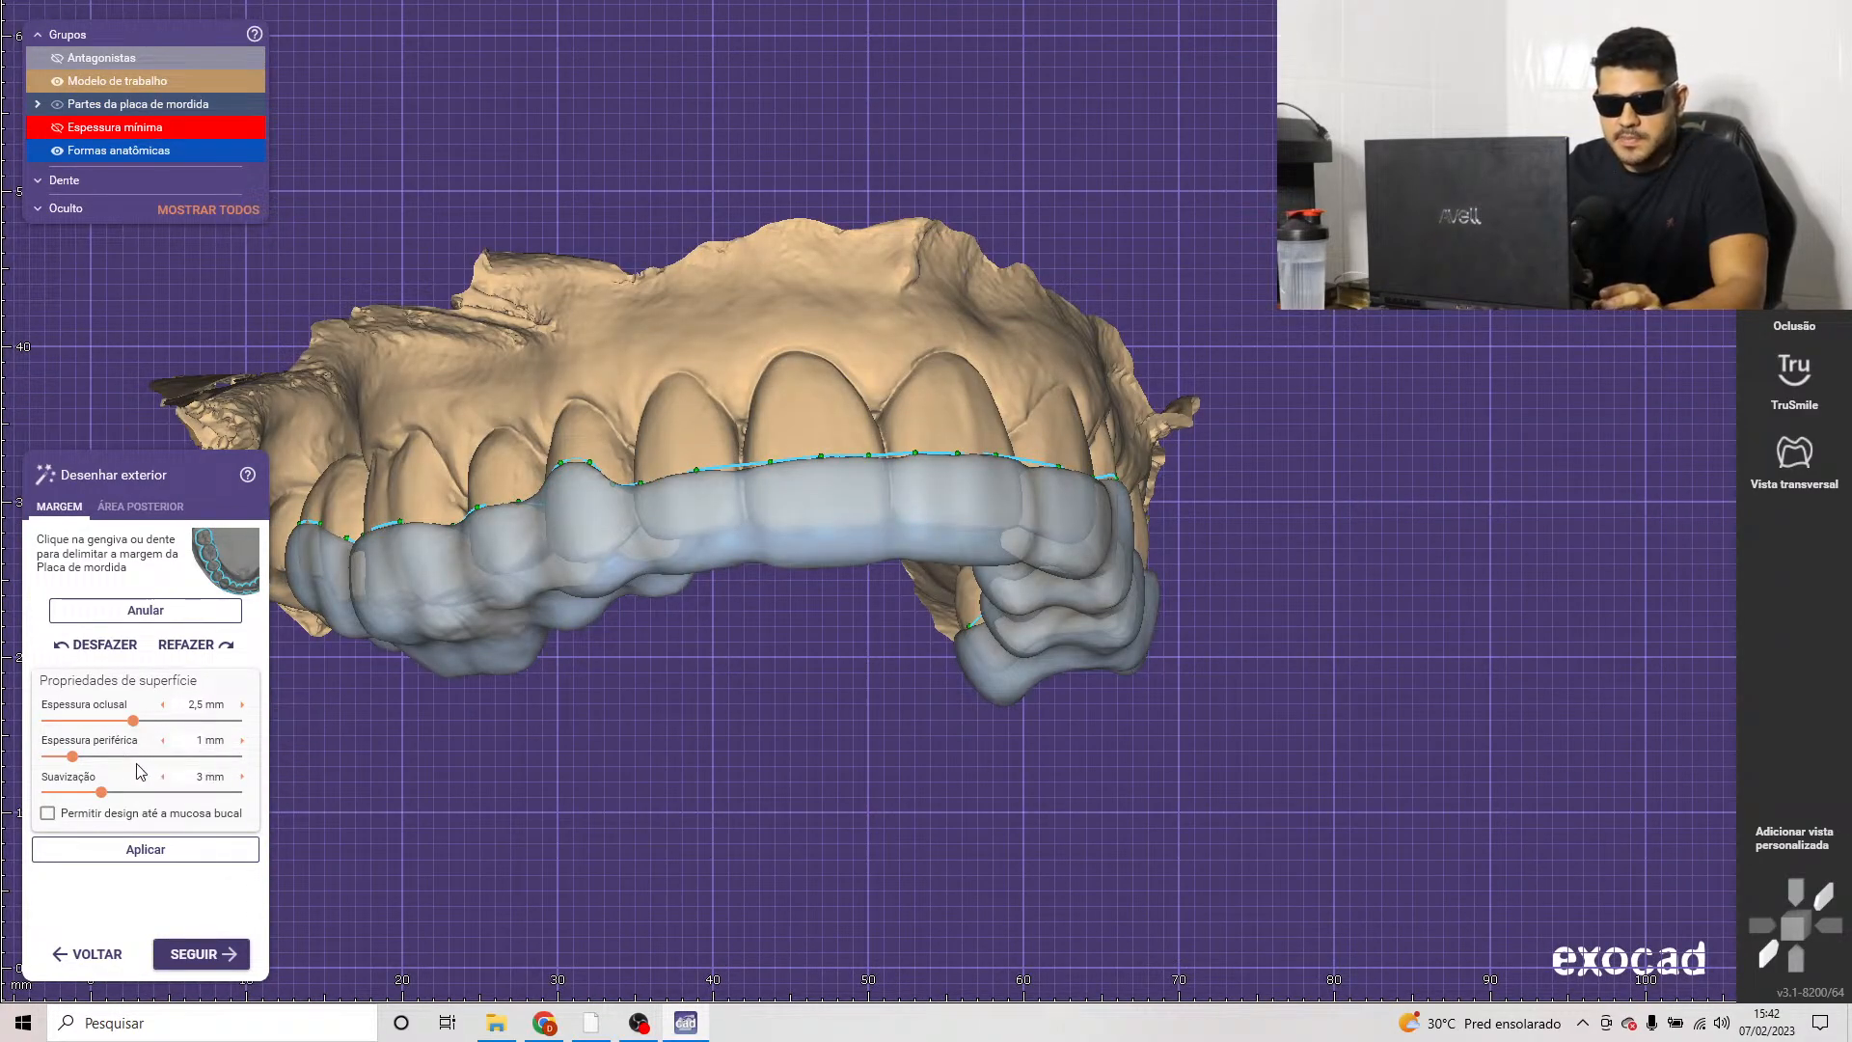
{"action": "scroll", "coordinate": [684, 468], "scroll_direction": "up", "scroll_amount": 4}
{"action": "right_click_drag", "start_coordinate": [686, 468], "coordinate": [1004, 723]}
{"action": "scroll", "coordinate": [895, 451], "scroll_direction": "down", "scroll_amount": 6}
{"action": "scroll", "coordinate": [822, 537], "scroll_direction": "up", "scroll_amount": 8}
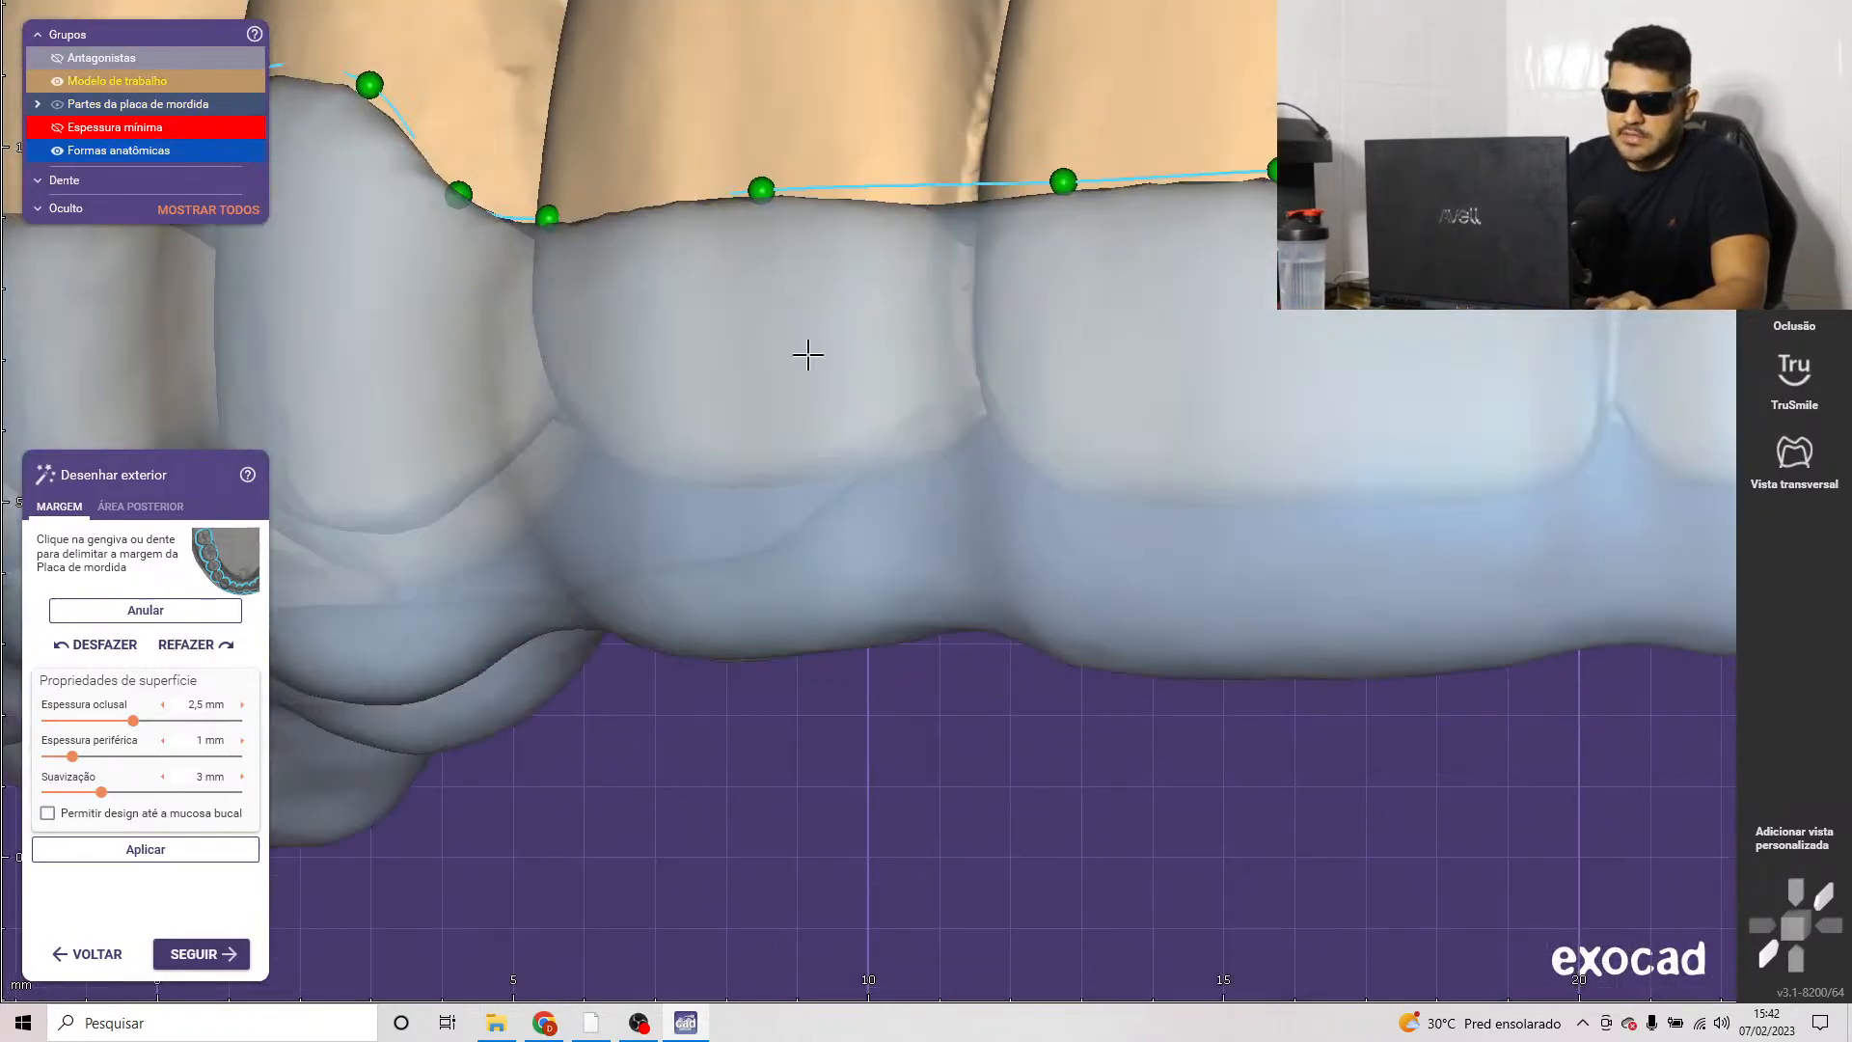
{"action": "scroll", "coordinate": [807, 355], "scroll_direction": "down", "scroll_amount": 3}
{"action": "mouse_move", "coordinate": [807, 355]}
{"action": "right_mouse_down"}
{"action": "mouse_move", "coordinate": [827, 480]}
{"action": "mouse_move", "coordinate": [740, 503]}
{"action": "mouse_move", "coordinate": [678, 471]}
{"action": "mouse_move", "coordinate": [656, 404]}
{"action": "mouse_move", "coordinate": [777, 409]}
{"action": "right_mouse_up"}
{"action": "scroll", "coordinate": [855, 475], "scroll_direction": "down", "scroll_amount": 8}
{"action": "right_click_drag", "start_coordinate": [964, 483], "coordinate": [1001, 601]}
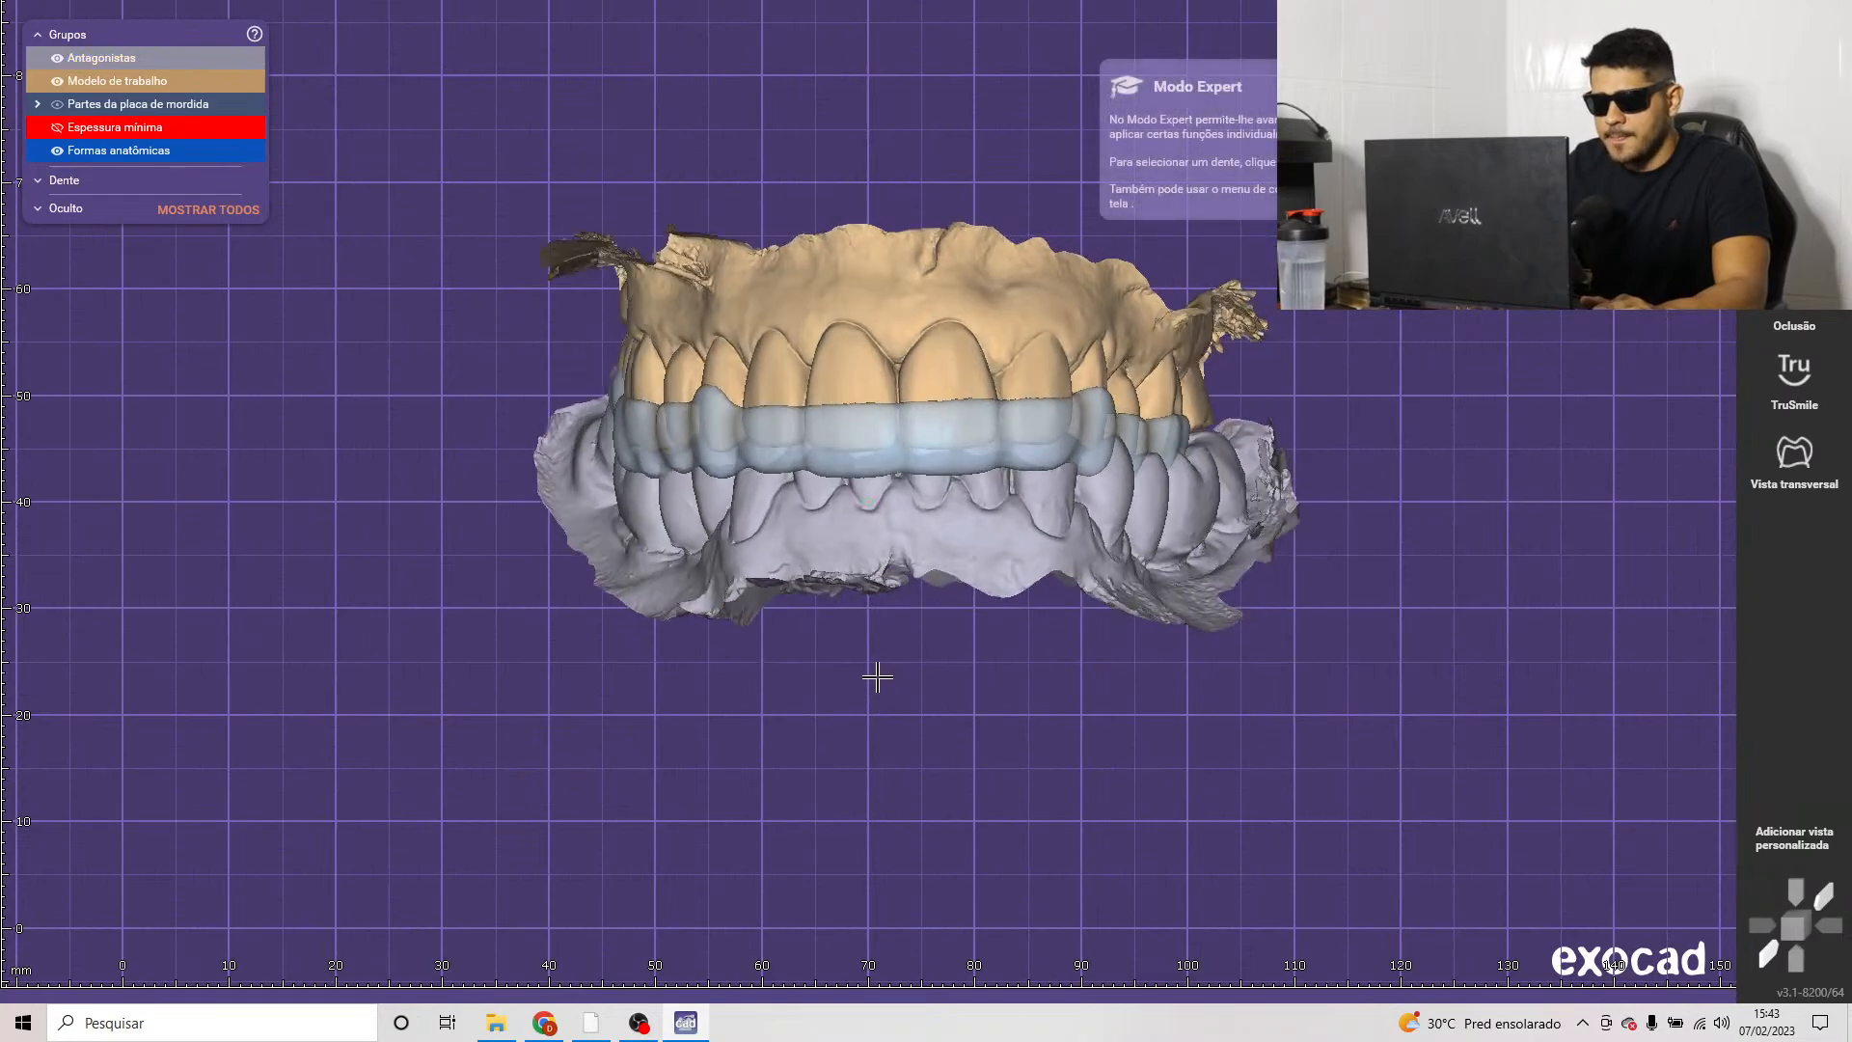
Step: Correct the antagonist's height with parametric repositioning, opening the occlusion by 1 mm twice and by a further 0.62 mm
{"action": "right_click", "coordinate": [929, 532]}
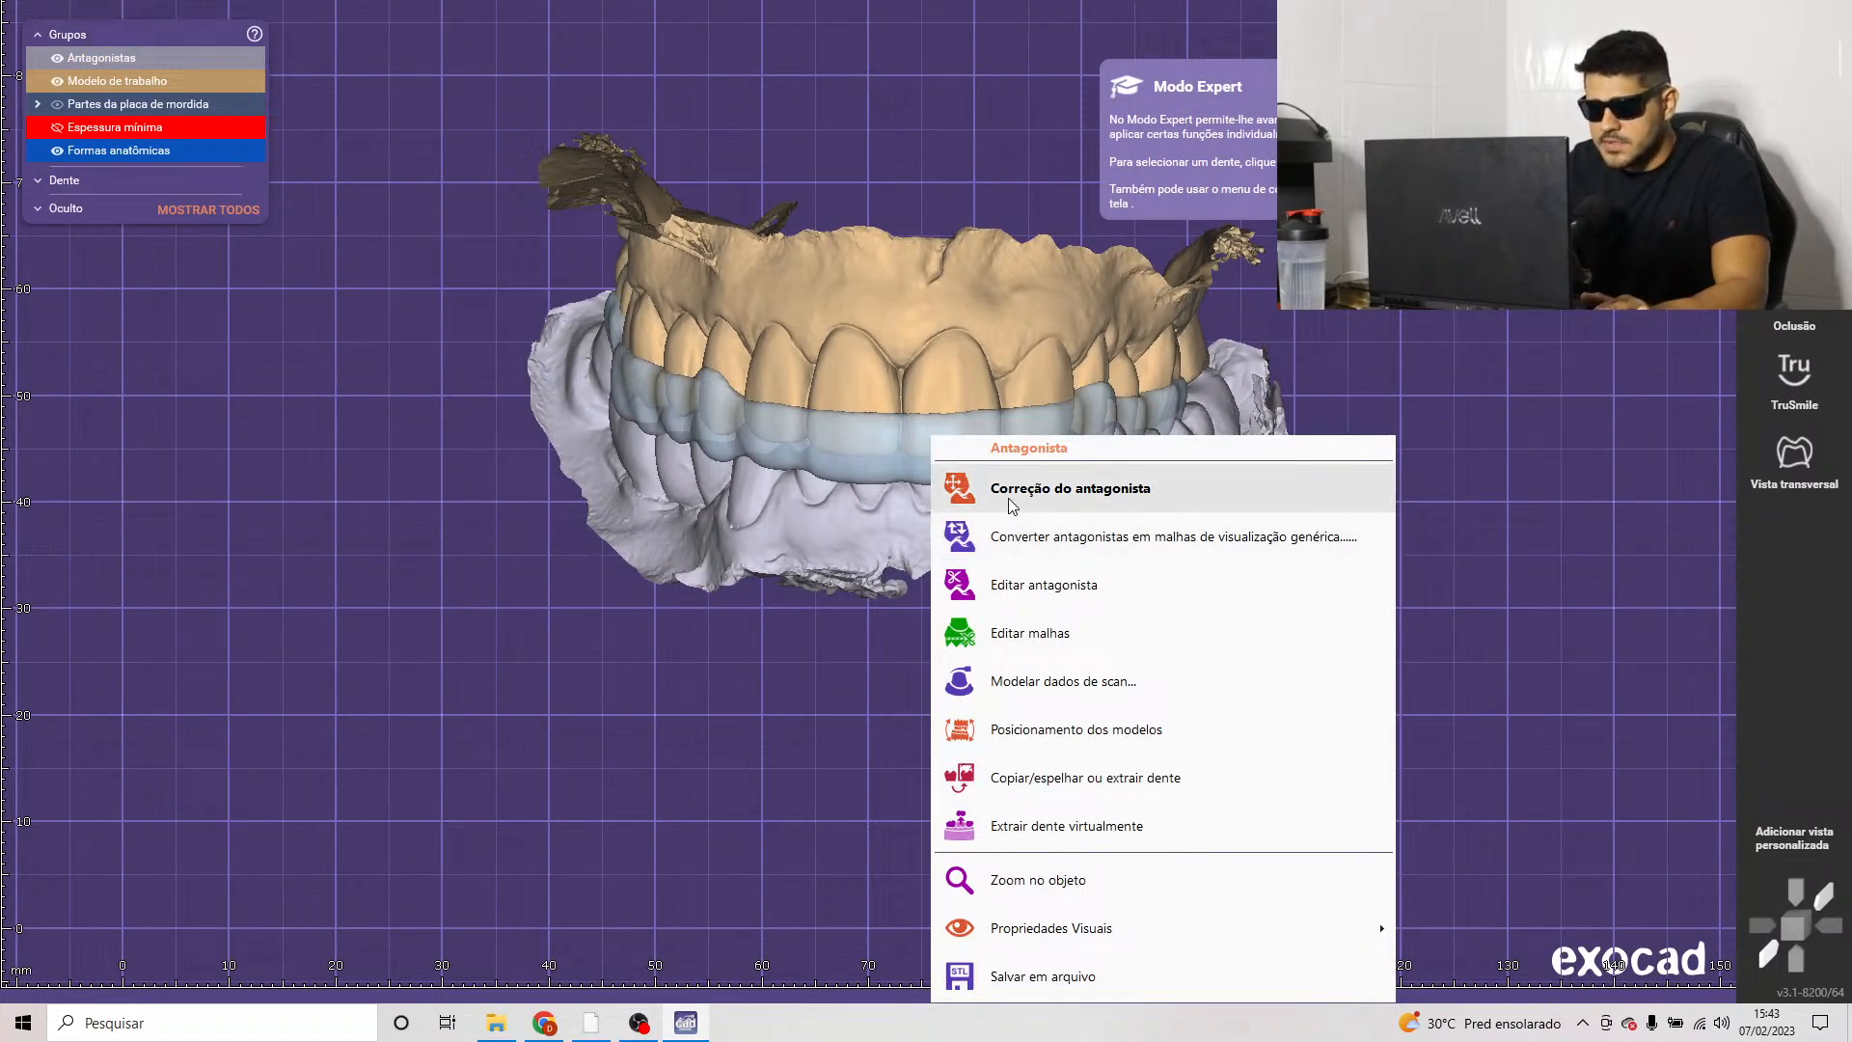
{"action": "left_click", "coordinate": [1179, 492]}
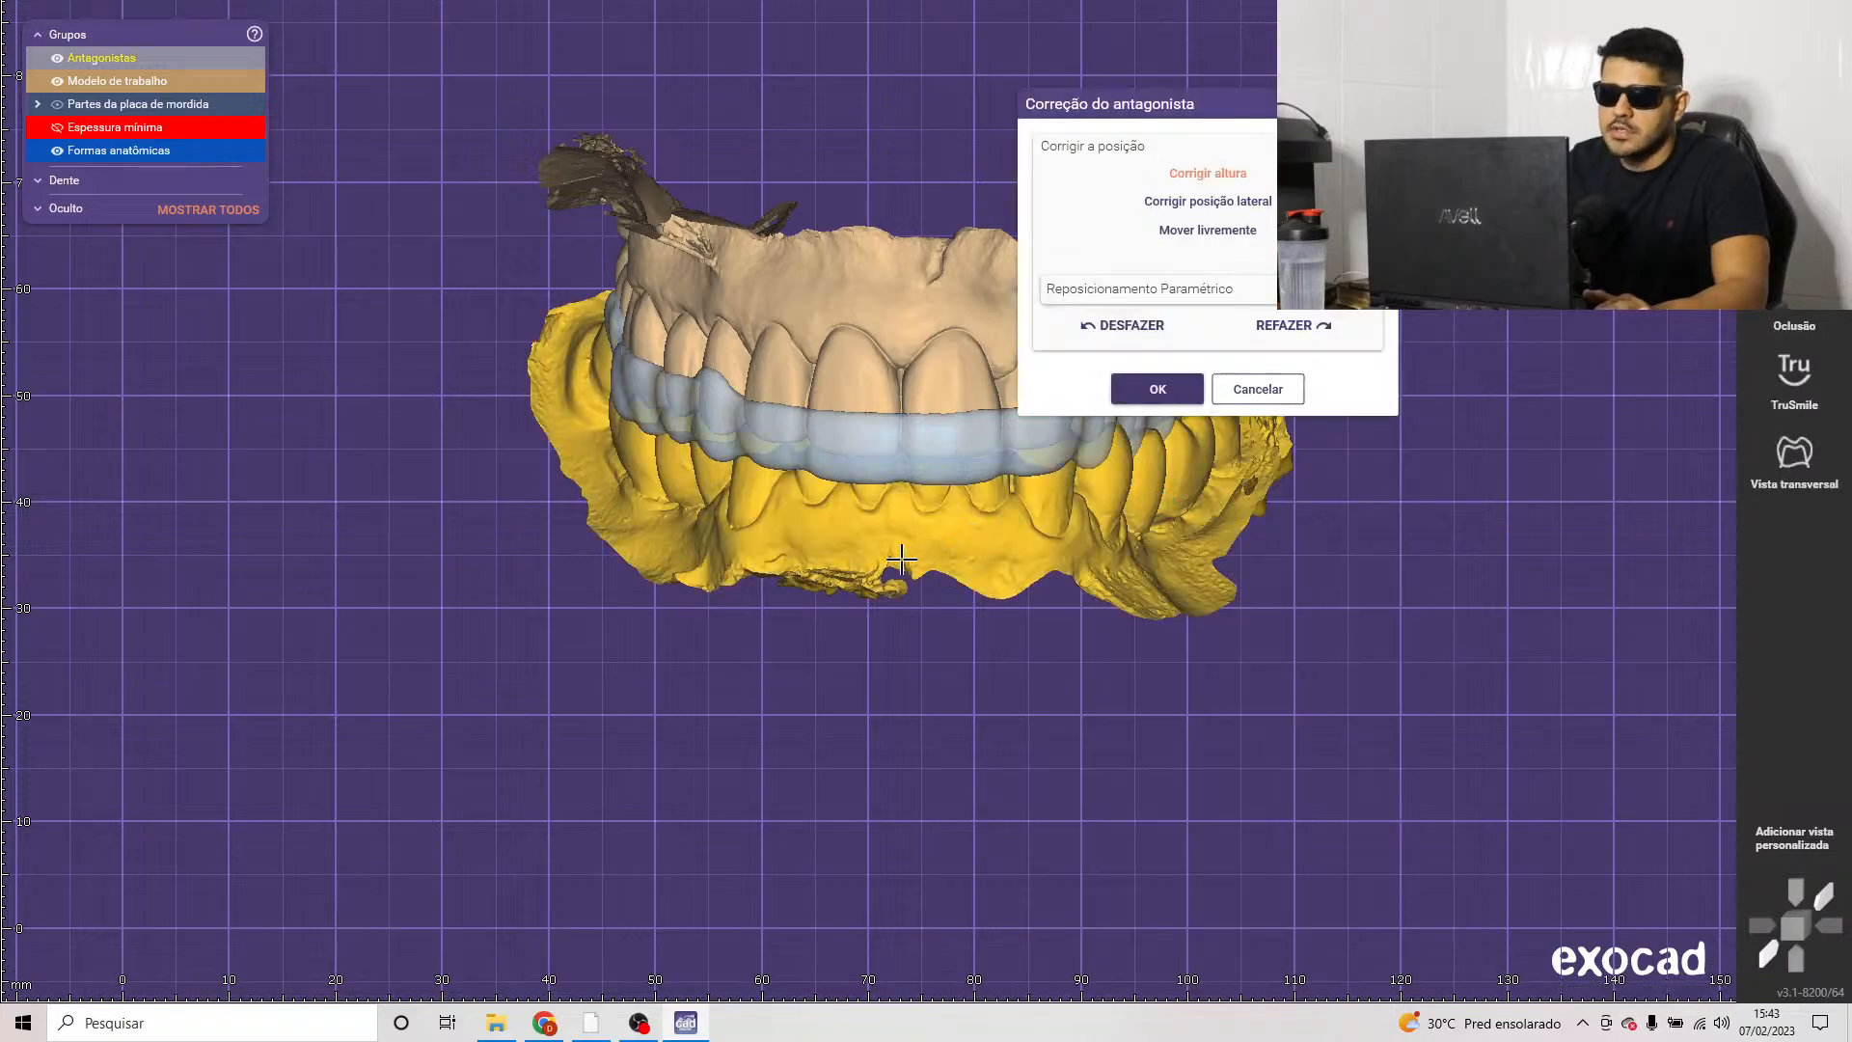
{"action": "left_click_drag", "start_coordinate": [1253, 101], "coordinate": [318, 304]}
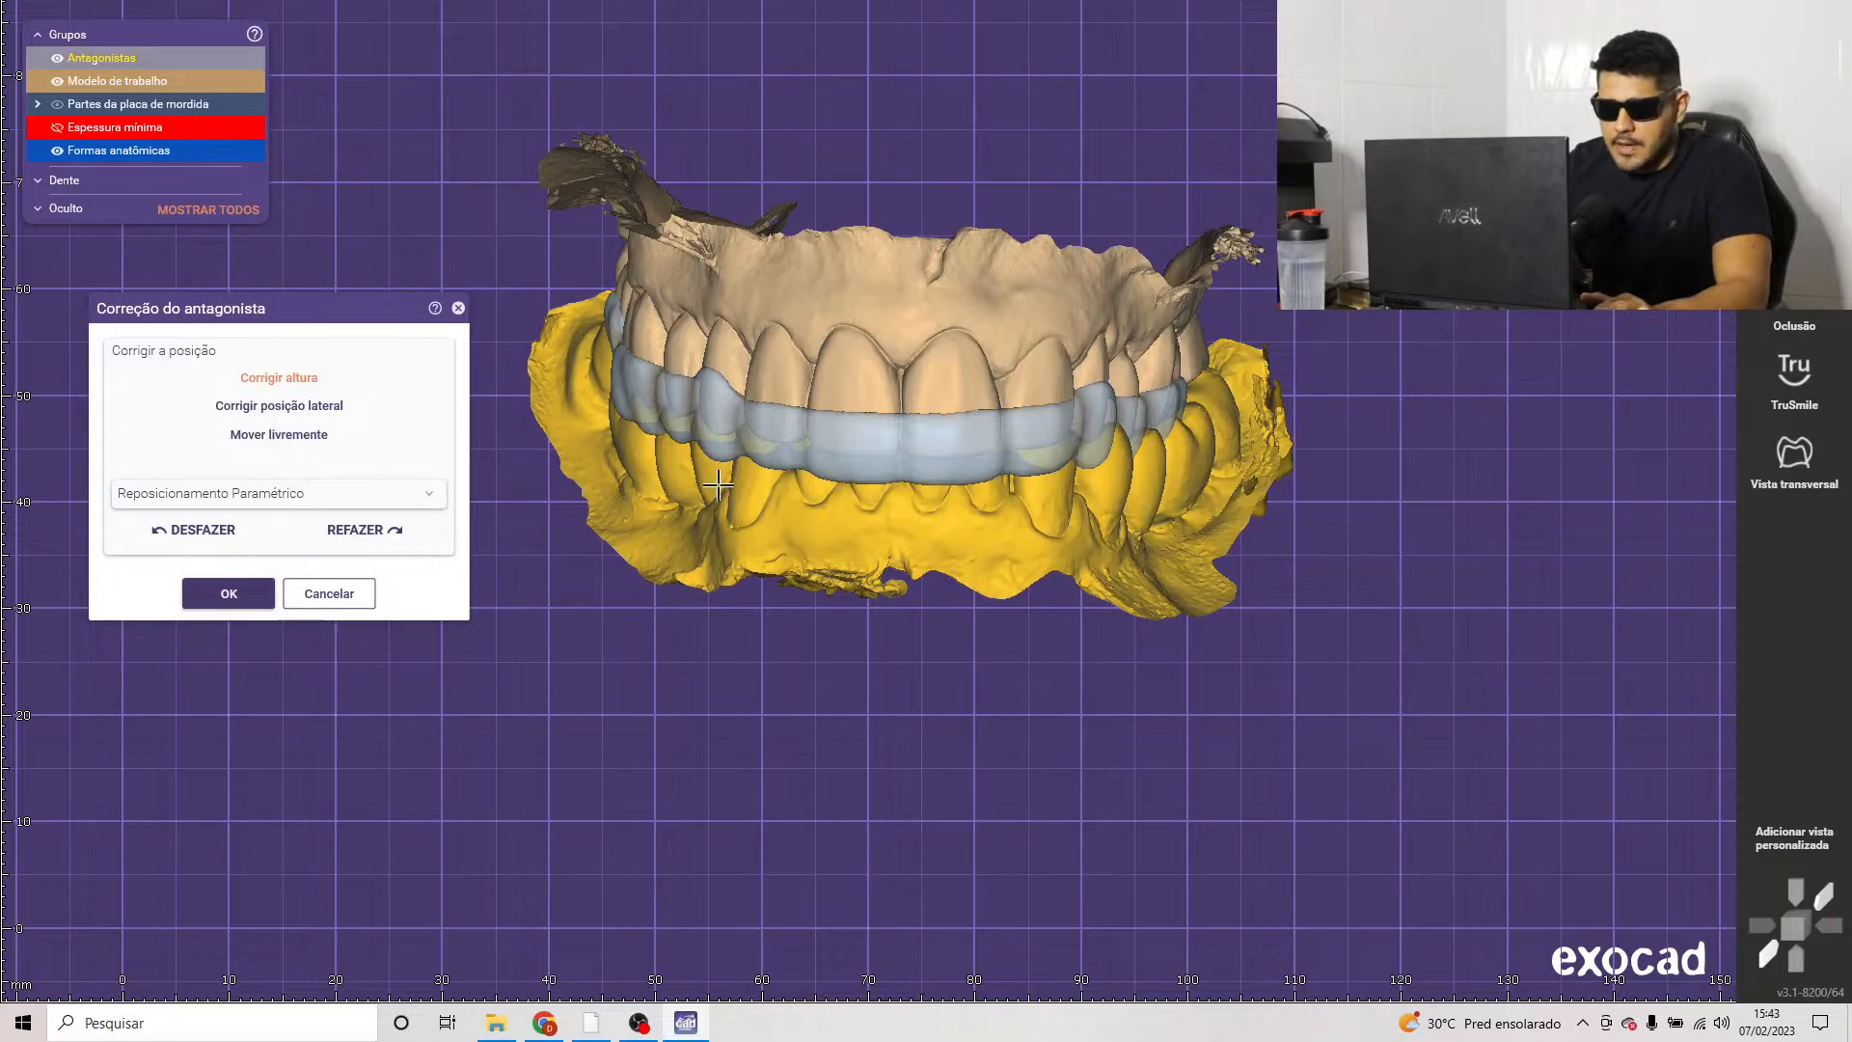
{"action": "scroll", "coordinate": [718, 485], "scroll_direction": "up", "scroll_amount": 5}
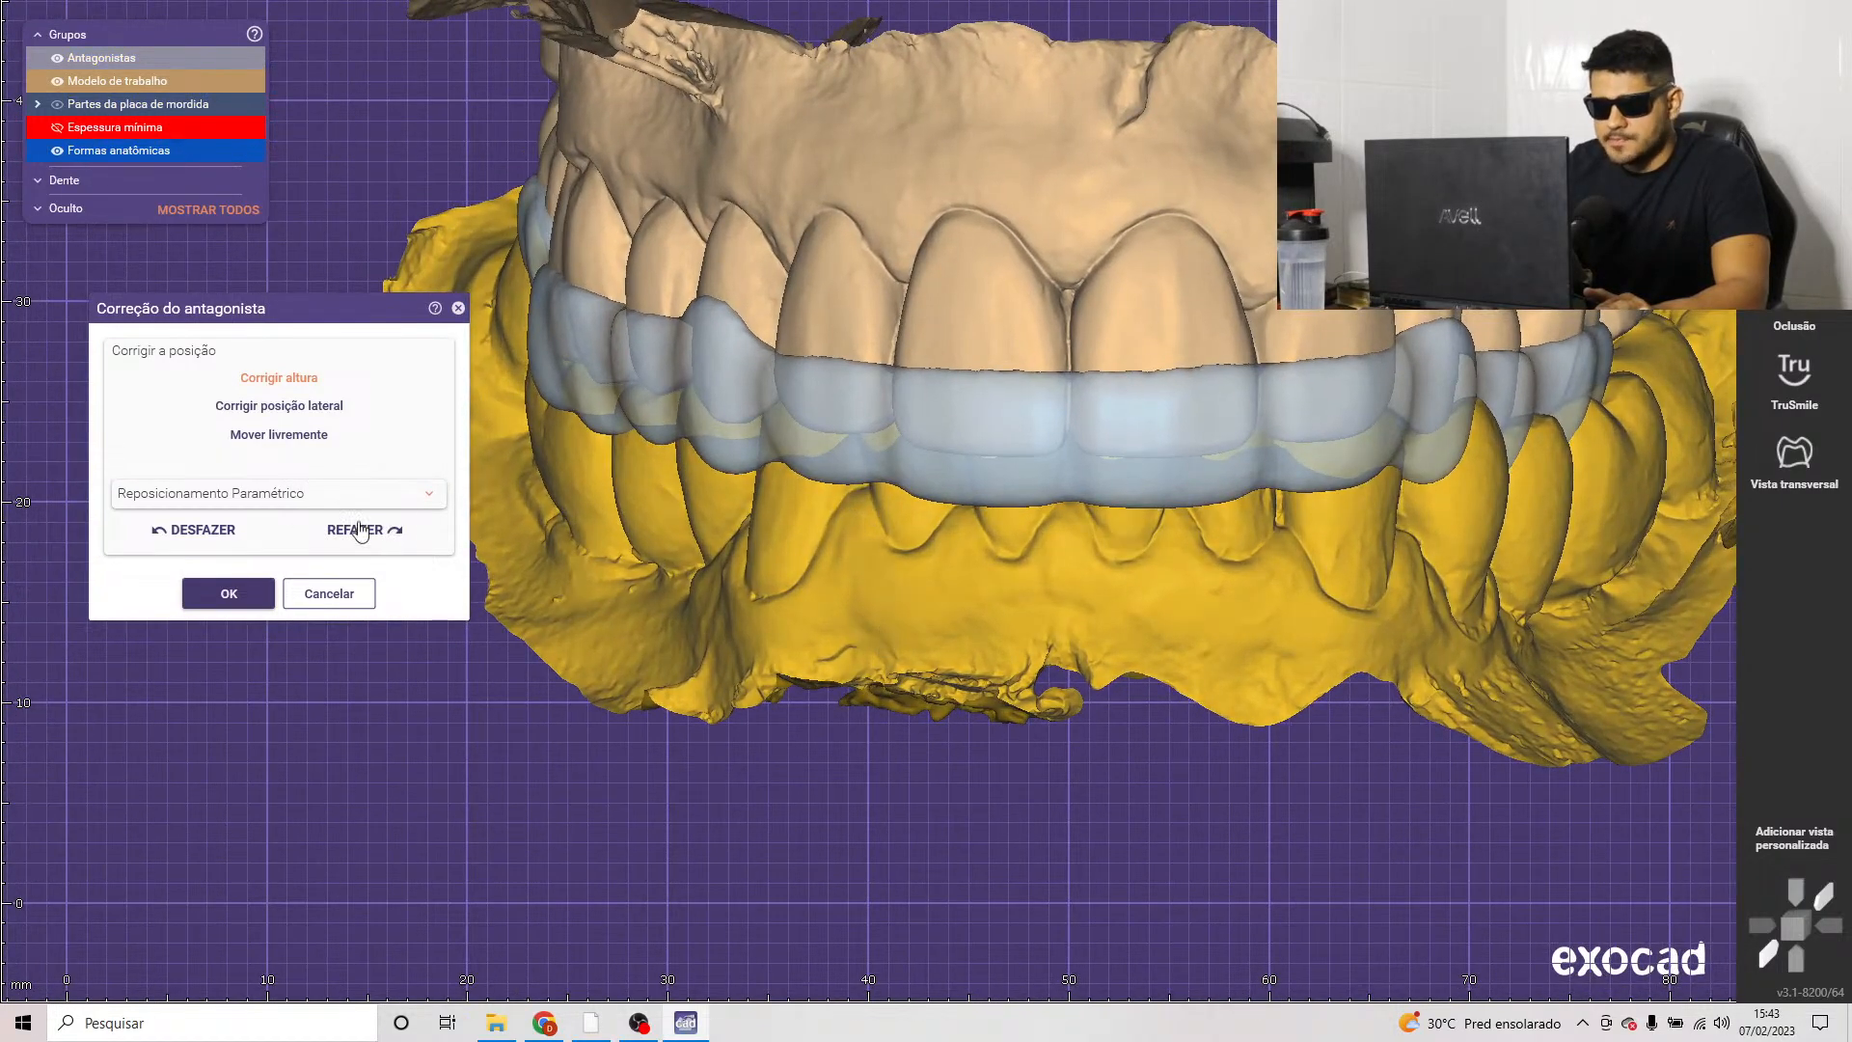
{"action": "left_click", "coordinate": [429, 493]}
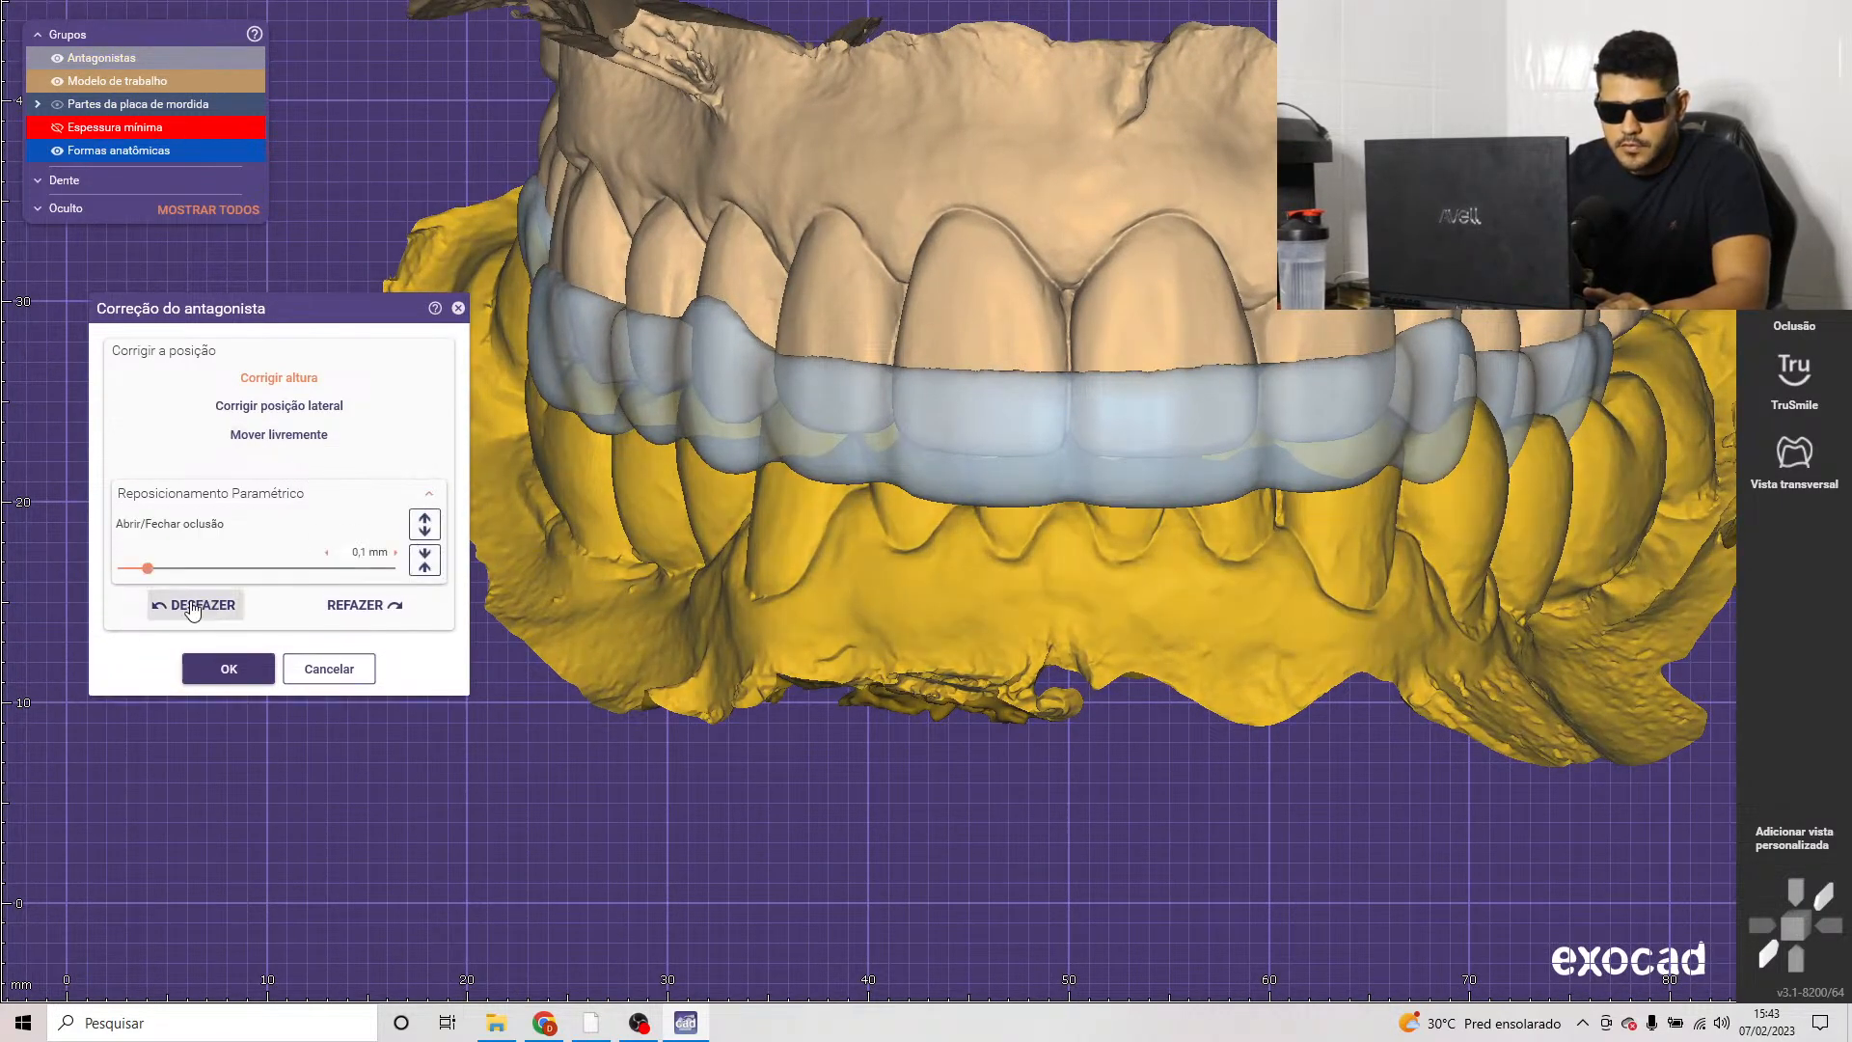
{"action": "left_click_drag", "start_coordinate": [349, 575], "coordinate": [410, 569]}
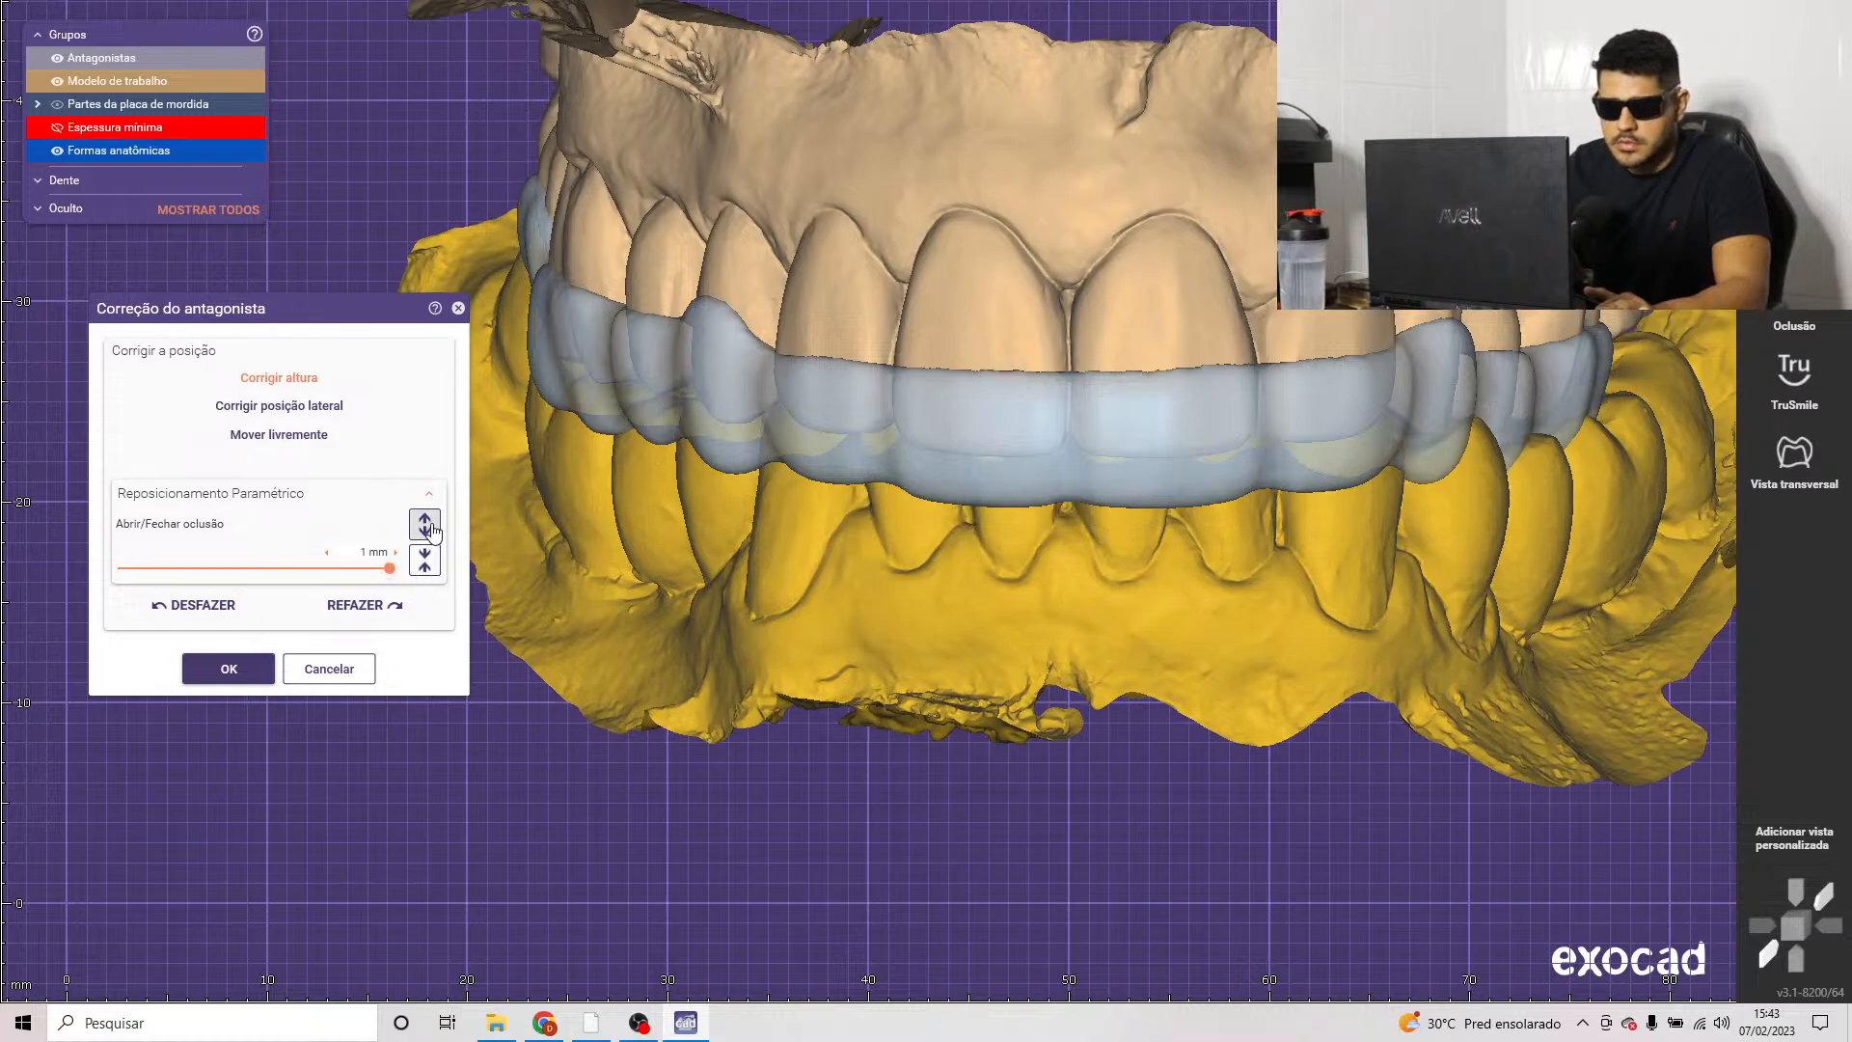
{"action": "left_click", "coordinate": [434, 533]}
{"action": "left_click", "coordinate": [434, 532]}
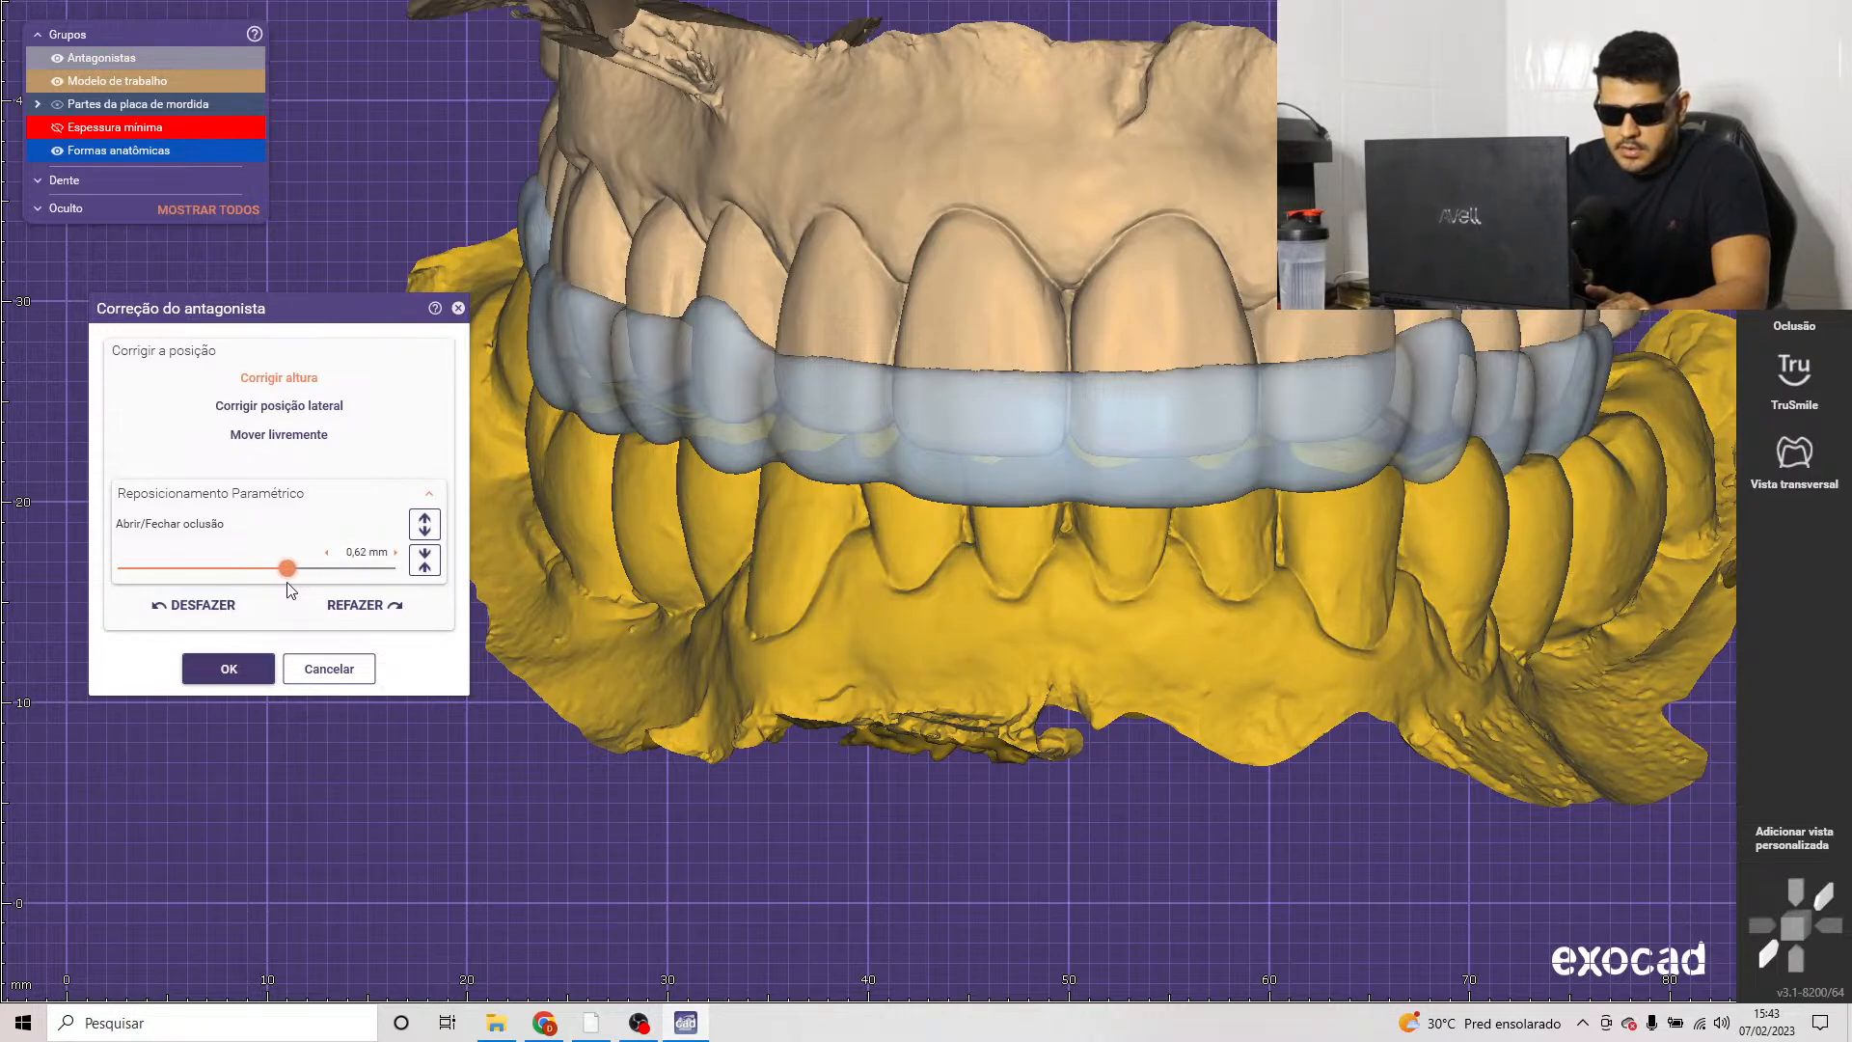
{"action": "left_click", "coordinate": [430, 534]}
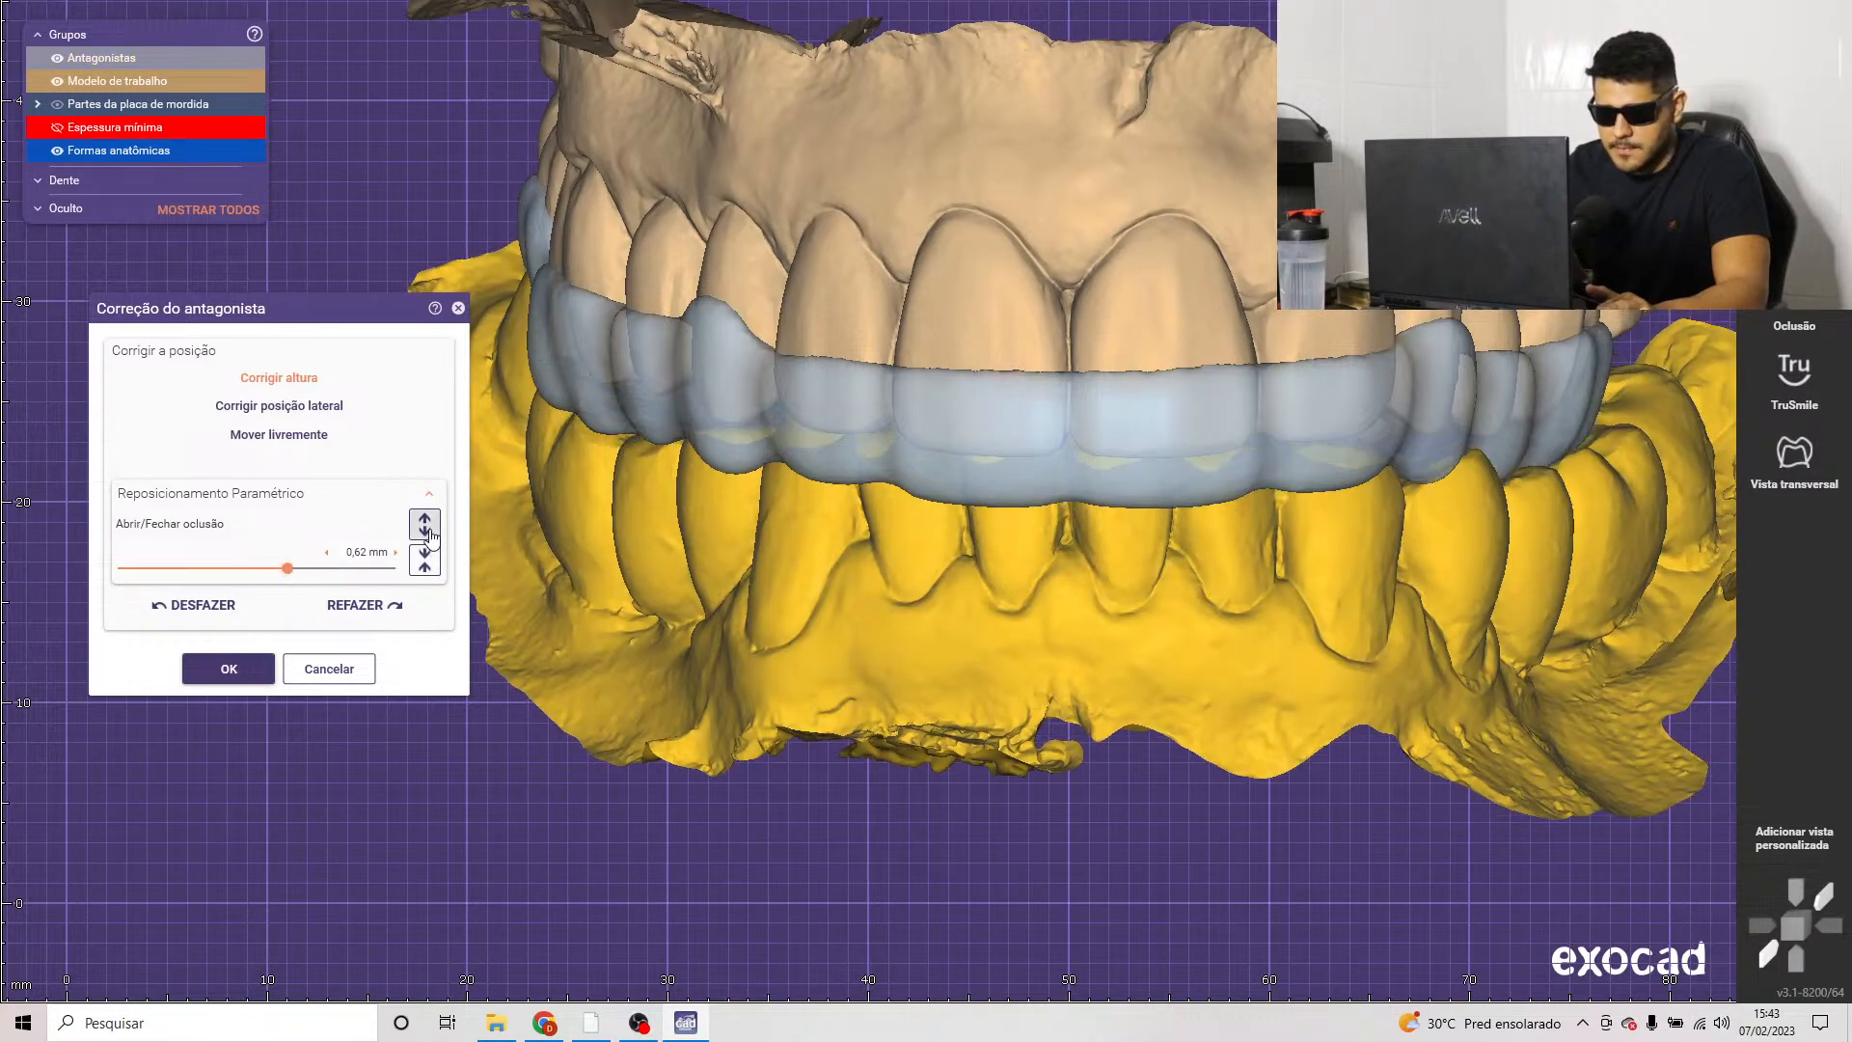
Step: Examine the clearance between the splint and the lower teeth from the front, the side and below
{"action": "scroll", "coordinate": [984, 543], "scroll_direction": "down", "scroll_amount": 2}
{"action": "right_click_drag", "start_coordinate": [985, 543], "coordinate": [980, 425]}
{"action": "scroll", "coordinate": [682, 475], "scroll_direction": "up", "scroll_amount": 4}
{"action": "scroll", "coordinate": [645, 463], "scroll_direction": "up", "scroll_amount": 3}
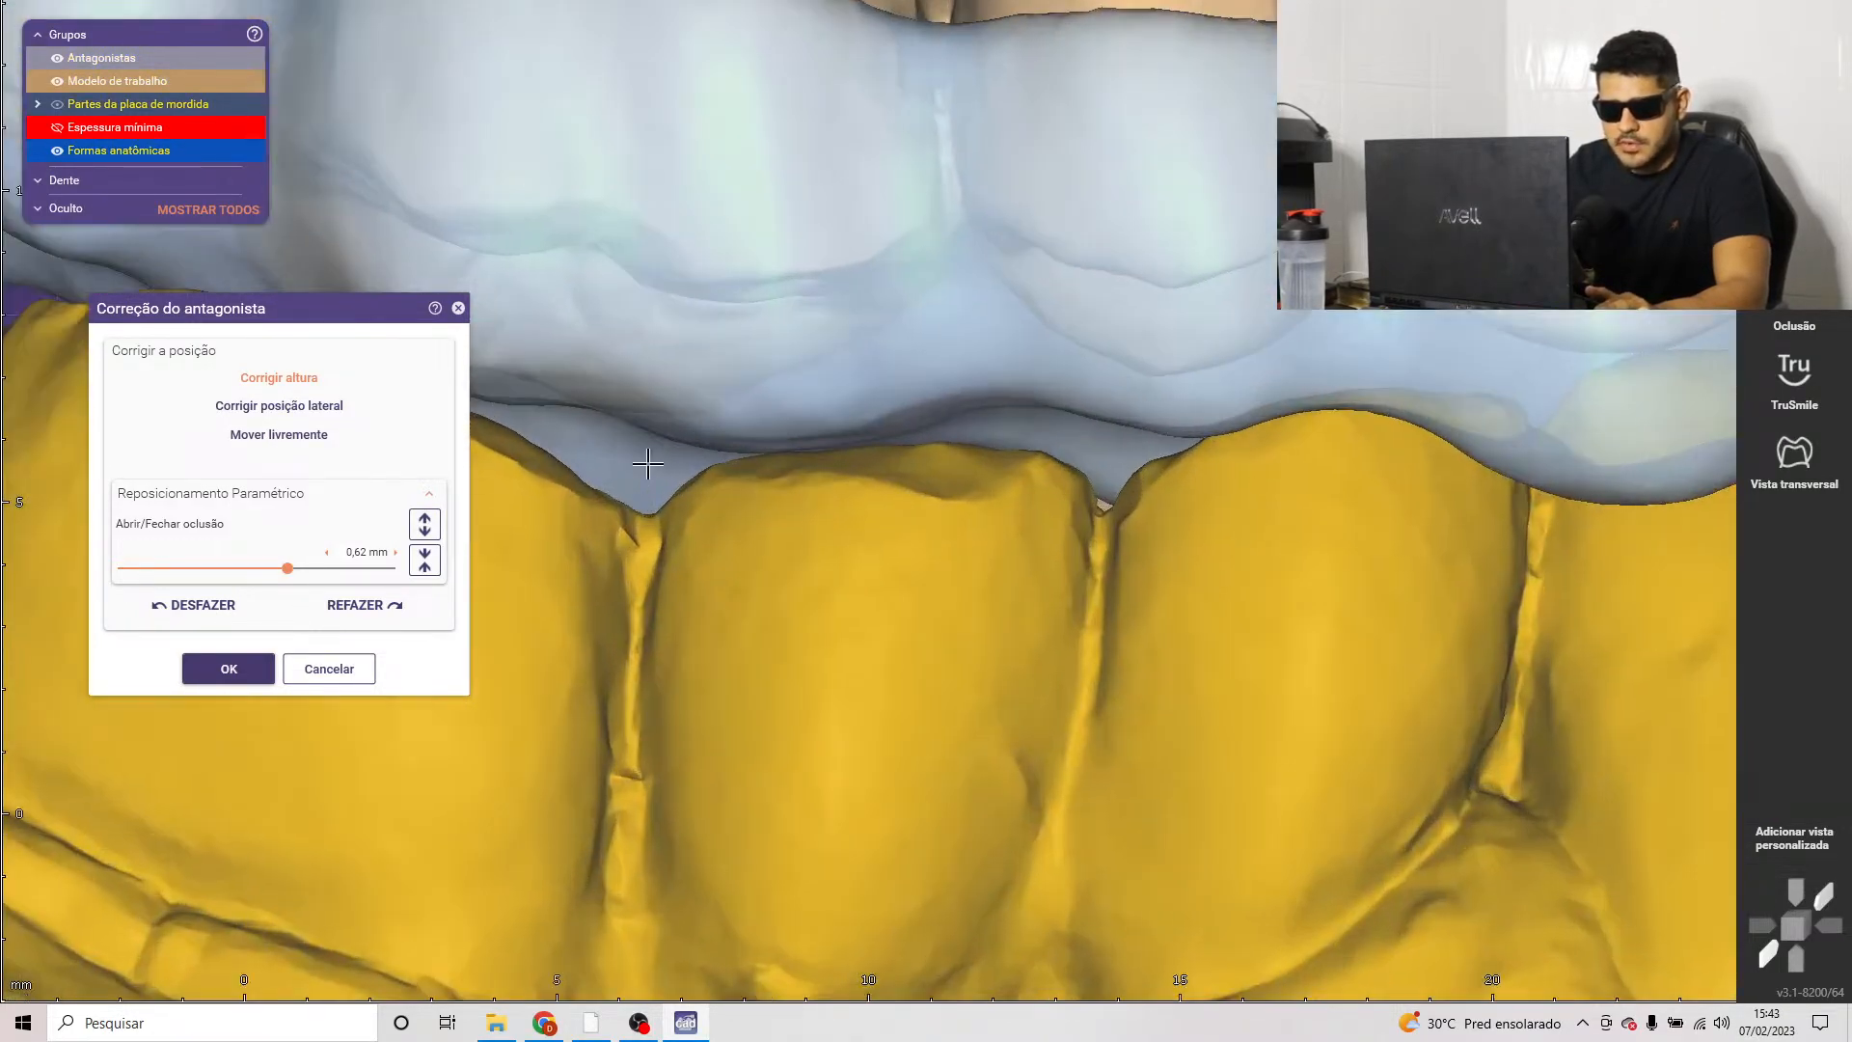
{"action": "scroll", "coordinate": [856, 522], "scroll_direction": "down", "scroll_amount": 1}
{"action": "scroll", "coordinate": [856, 521], "scroll_direction": "down", "scroll_amount": 5}
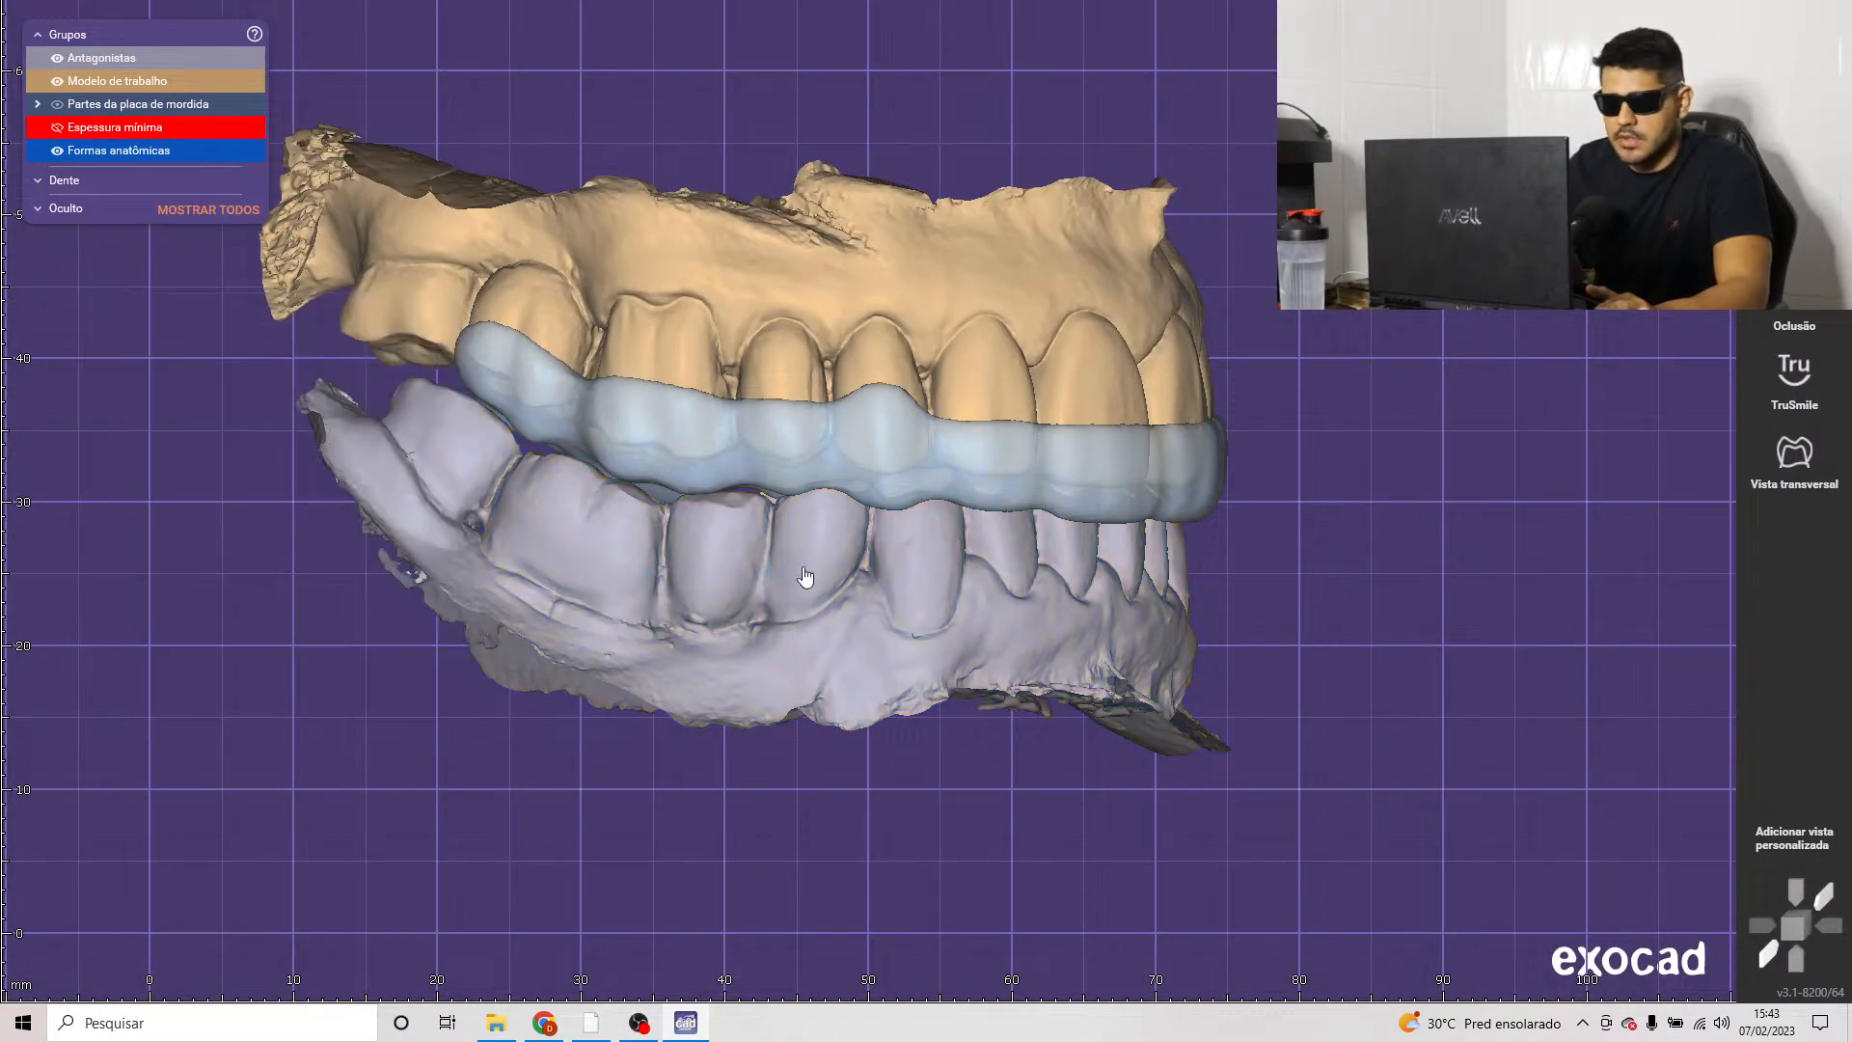
{"action": "mouse_move", "coordinate": [965, 521]}
{"action": "right_mouse_down"}
{"action": "mouse_move", "coordinate": [955, 444]}
{"action": "mouse_move", "coordinate": [946, 528]}
{"action": "right_mouse_up"}
{"action": "scroll", "coordinate": [946, 529], "scroll_direction": "up", "scroll_amount": 5}
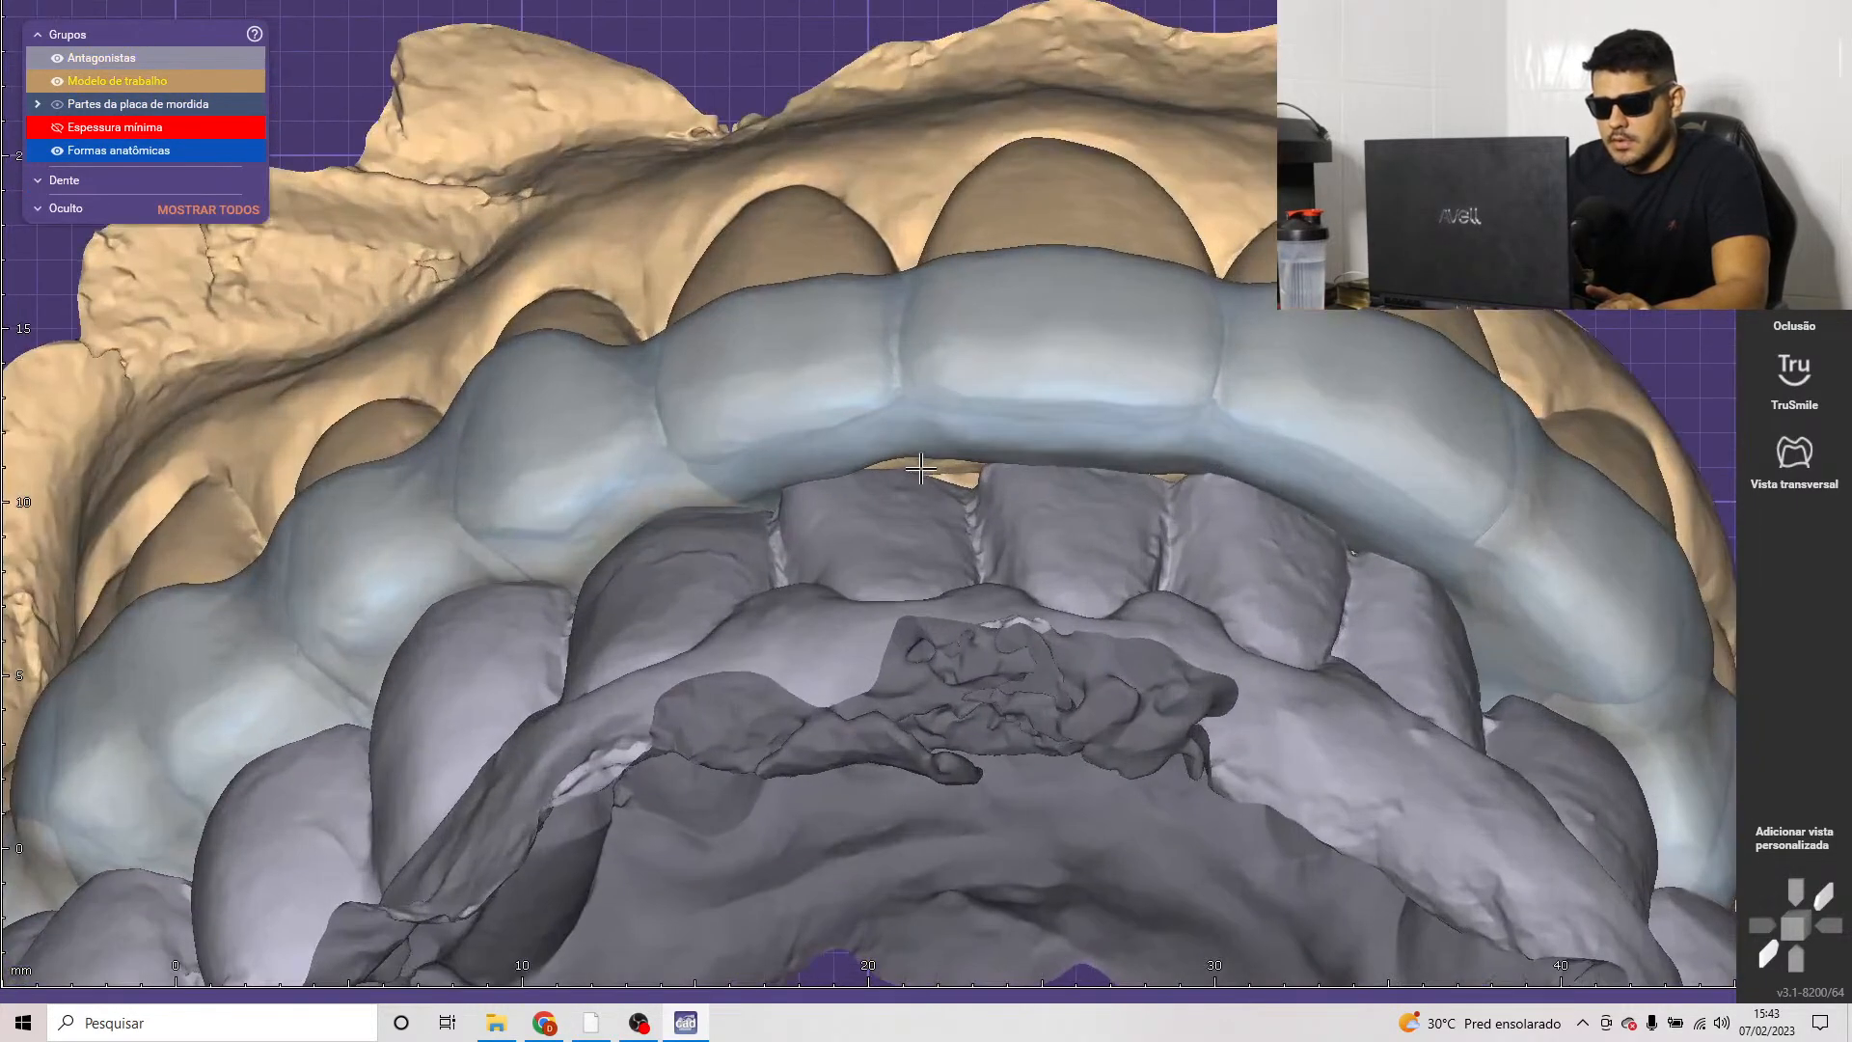
{"action": "scroll", "coordinate": [944, 479], "scroll_direction": "down", "scroll_amount": 5}
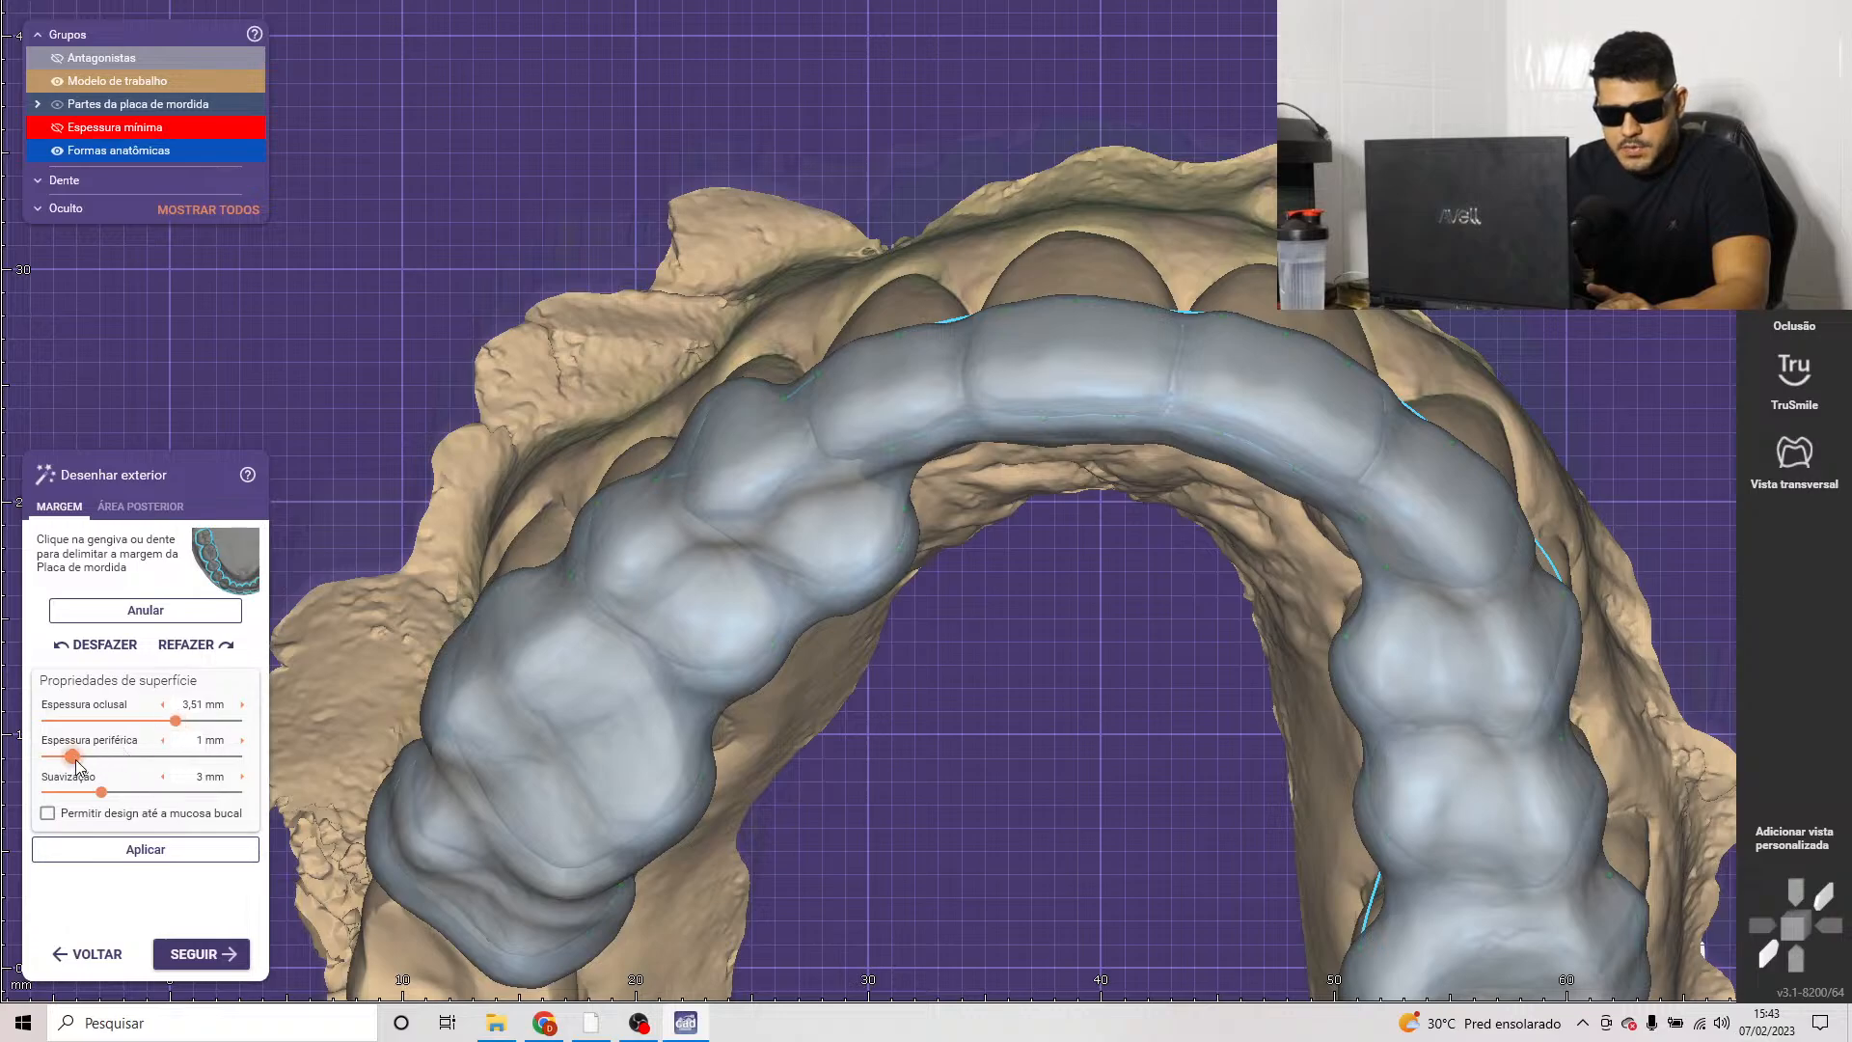
Step: Set the splint's peripheral thickness to 1.94 mm and its smoothing to 5.2 mm, and apply the surface properties
{"action": "left_click_drag", "start_coordinate": [76, 760], "coordinate": [106, 758]}
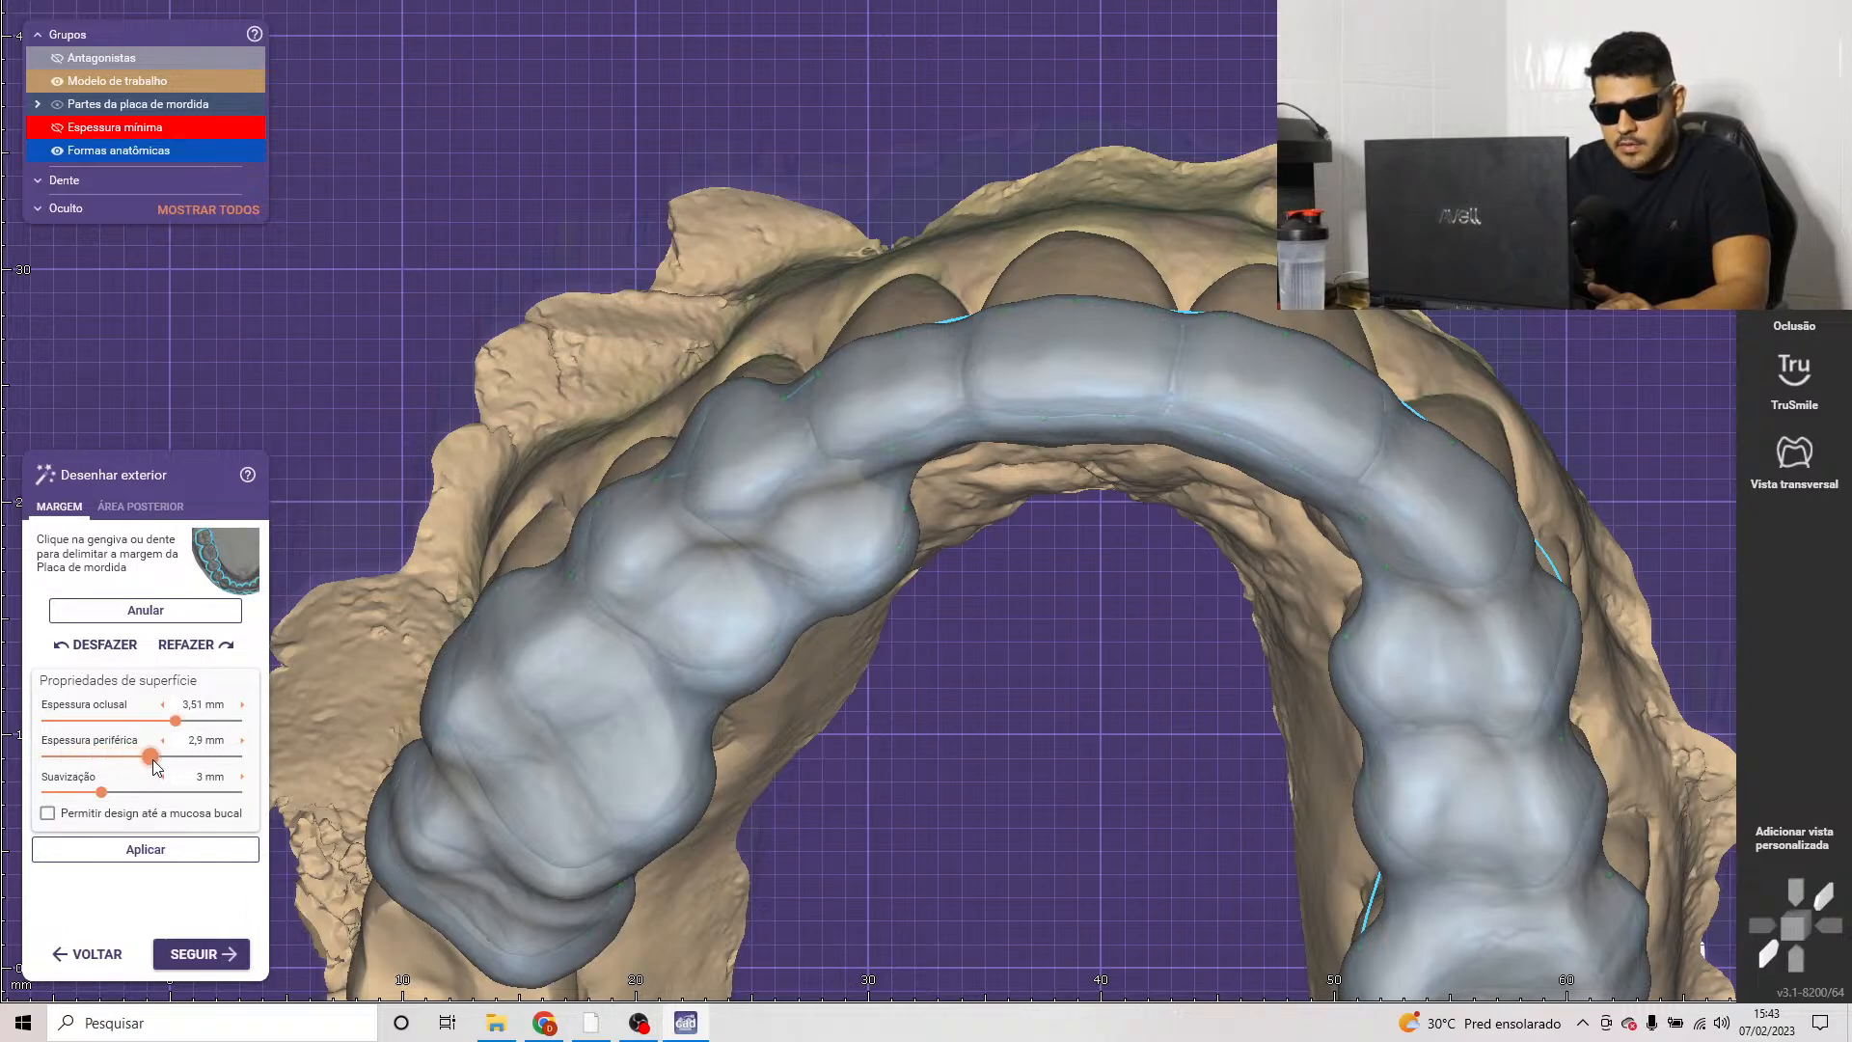
{"action": "left_click_drag", "start_coordinate": [137, 760], "coordinate": [115, 760]}
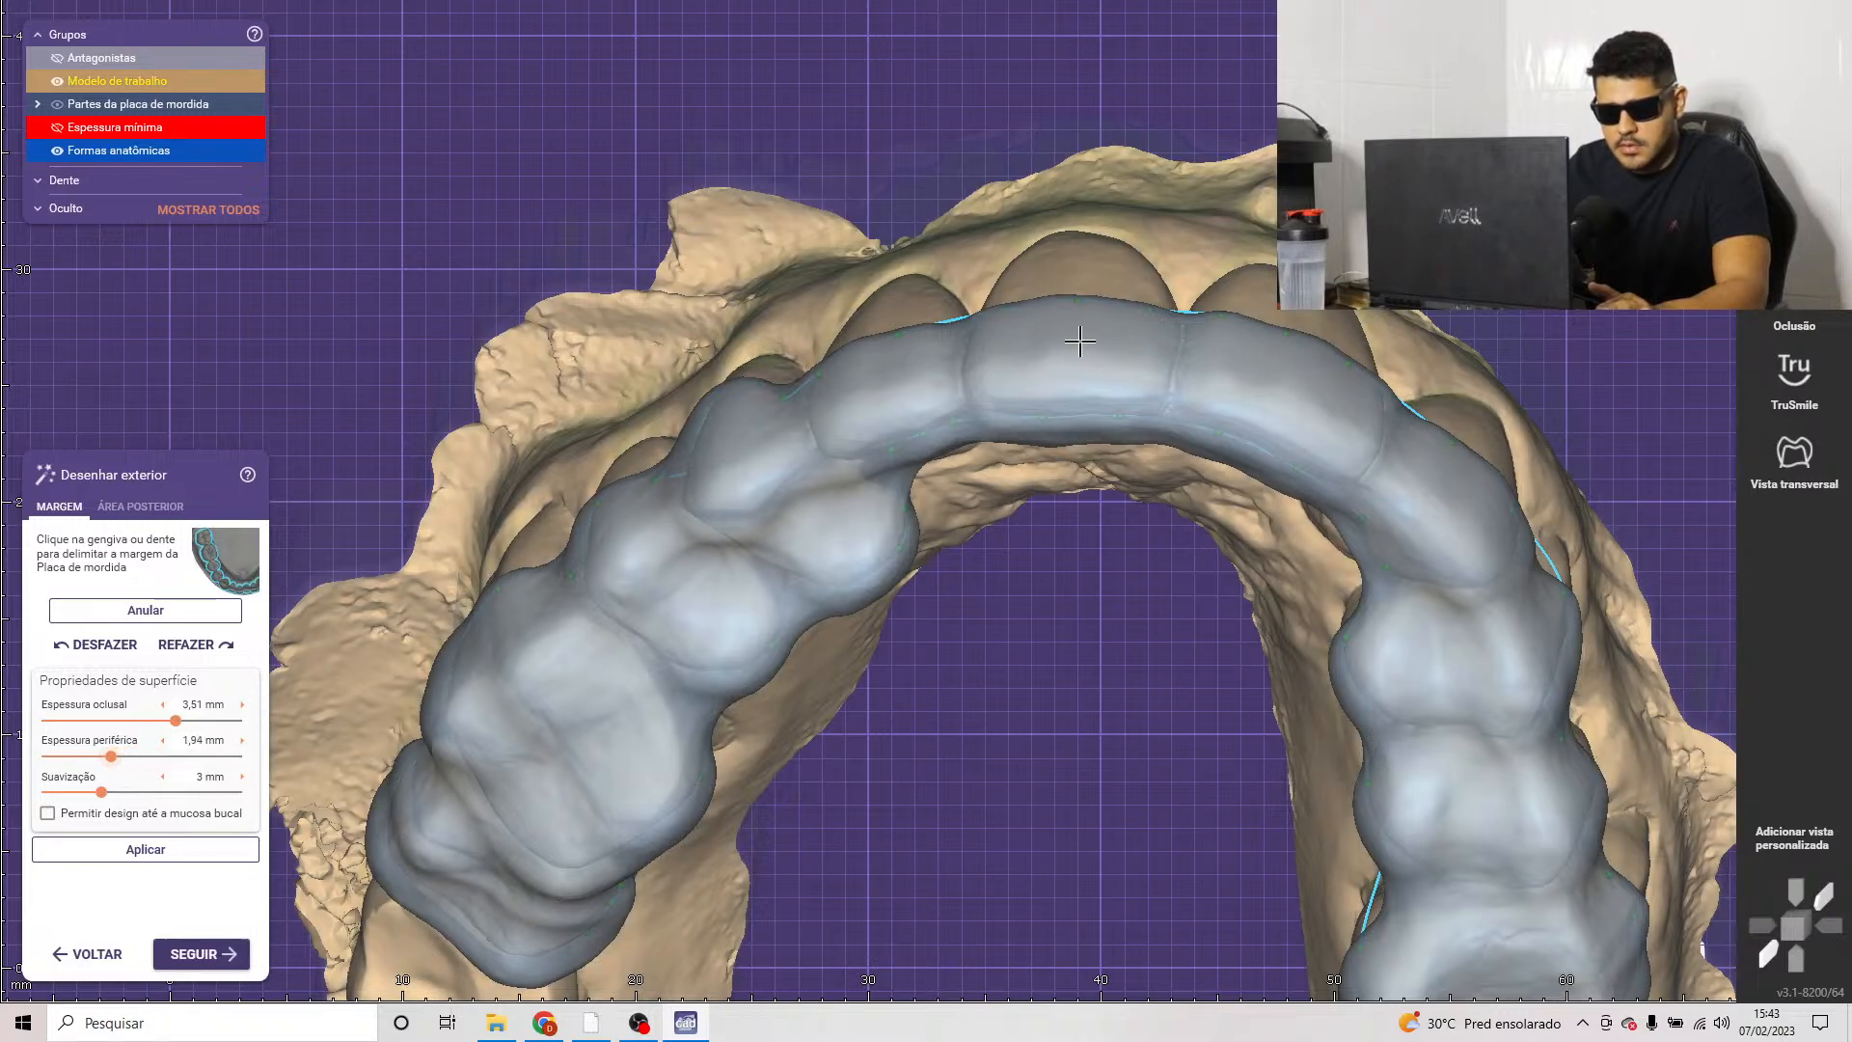
{"action": "scroll", "coordinate": [1079, 347], "scroll_direction": "up", "scroll_amount": 3}
{"action": "right_click_drag", "start_coordinate": [1079, 347], "coordinate": [876, 351]}
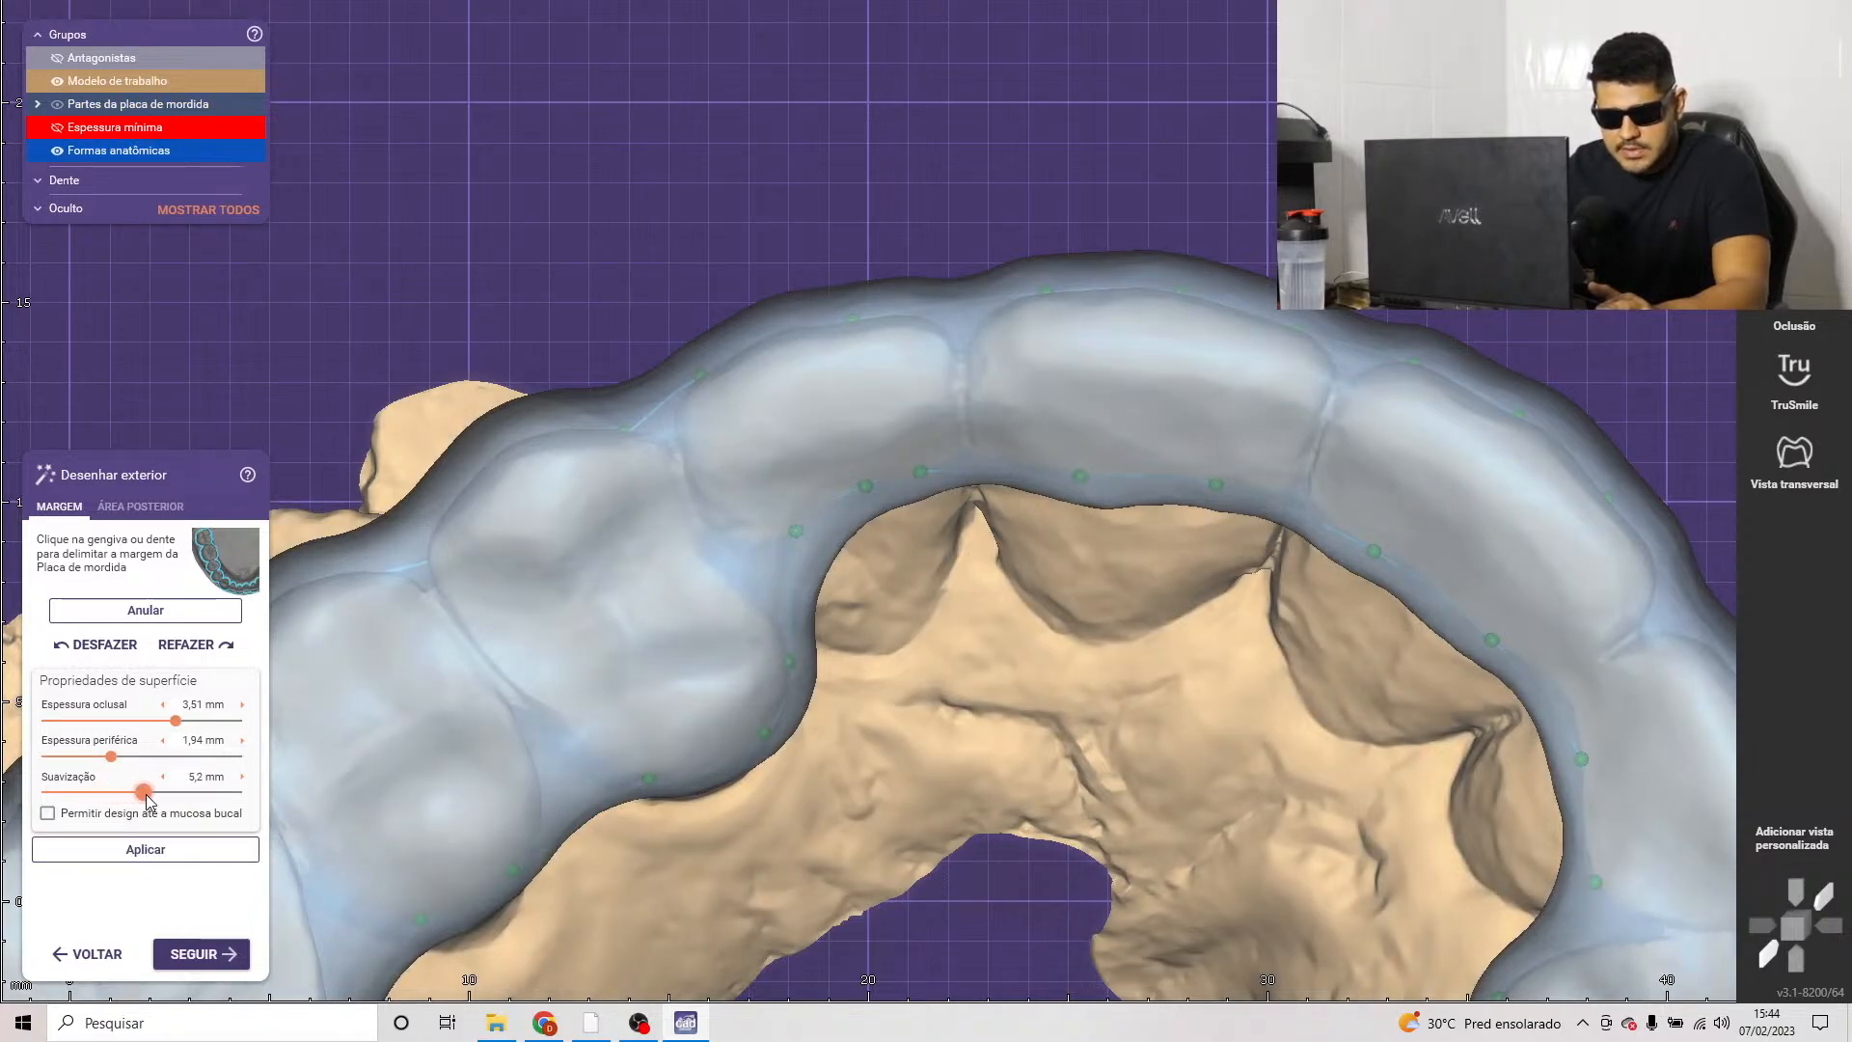
{"action": "left_click", "coordinate": [223, 854]}
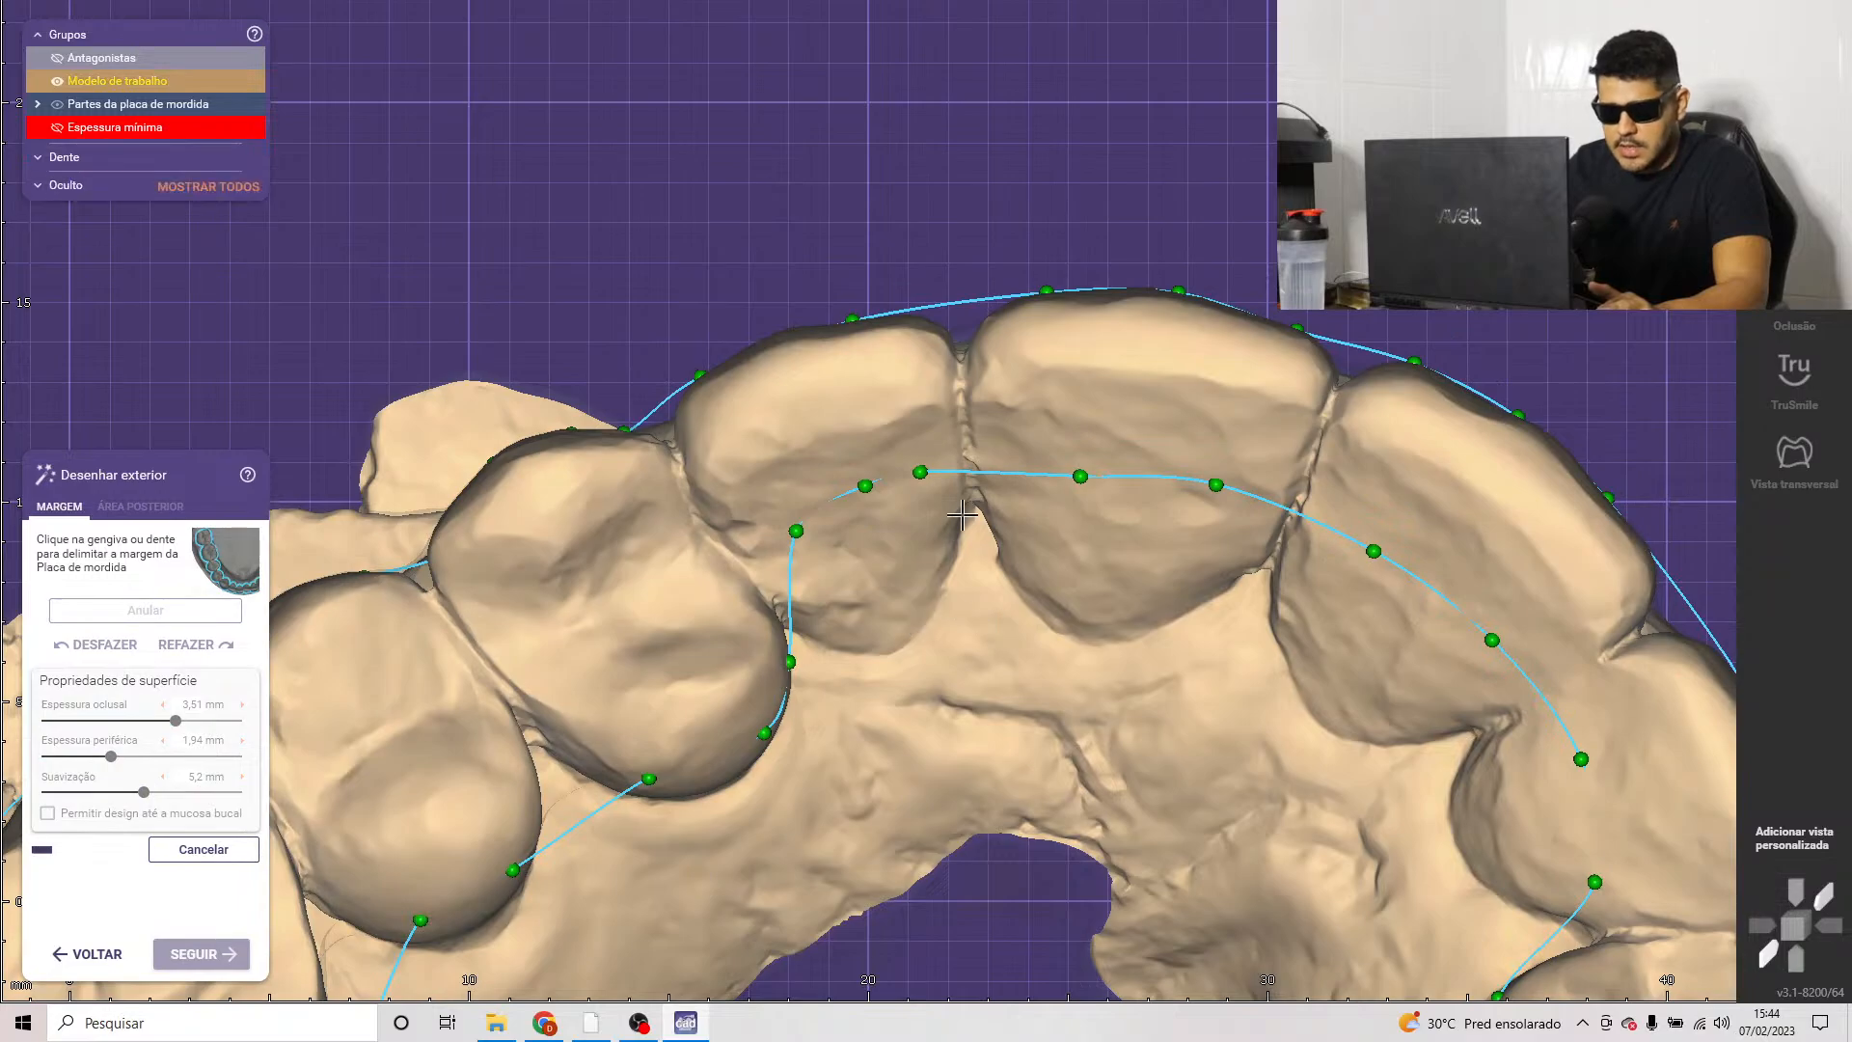
Step: Examine the recalculated splint's thickness and smoothness around the arch from the occlusal, front and gingival sides
{"action": "scroll", "coordinate": [961, 517], "scroll_direction": "up", "scroll_amount": 5}
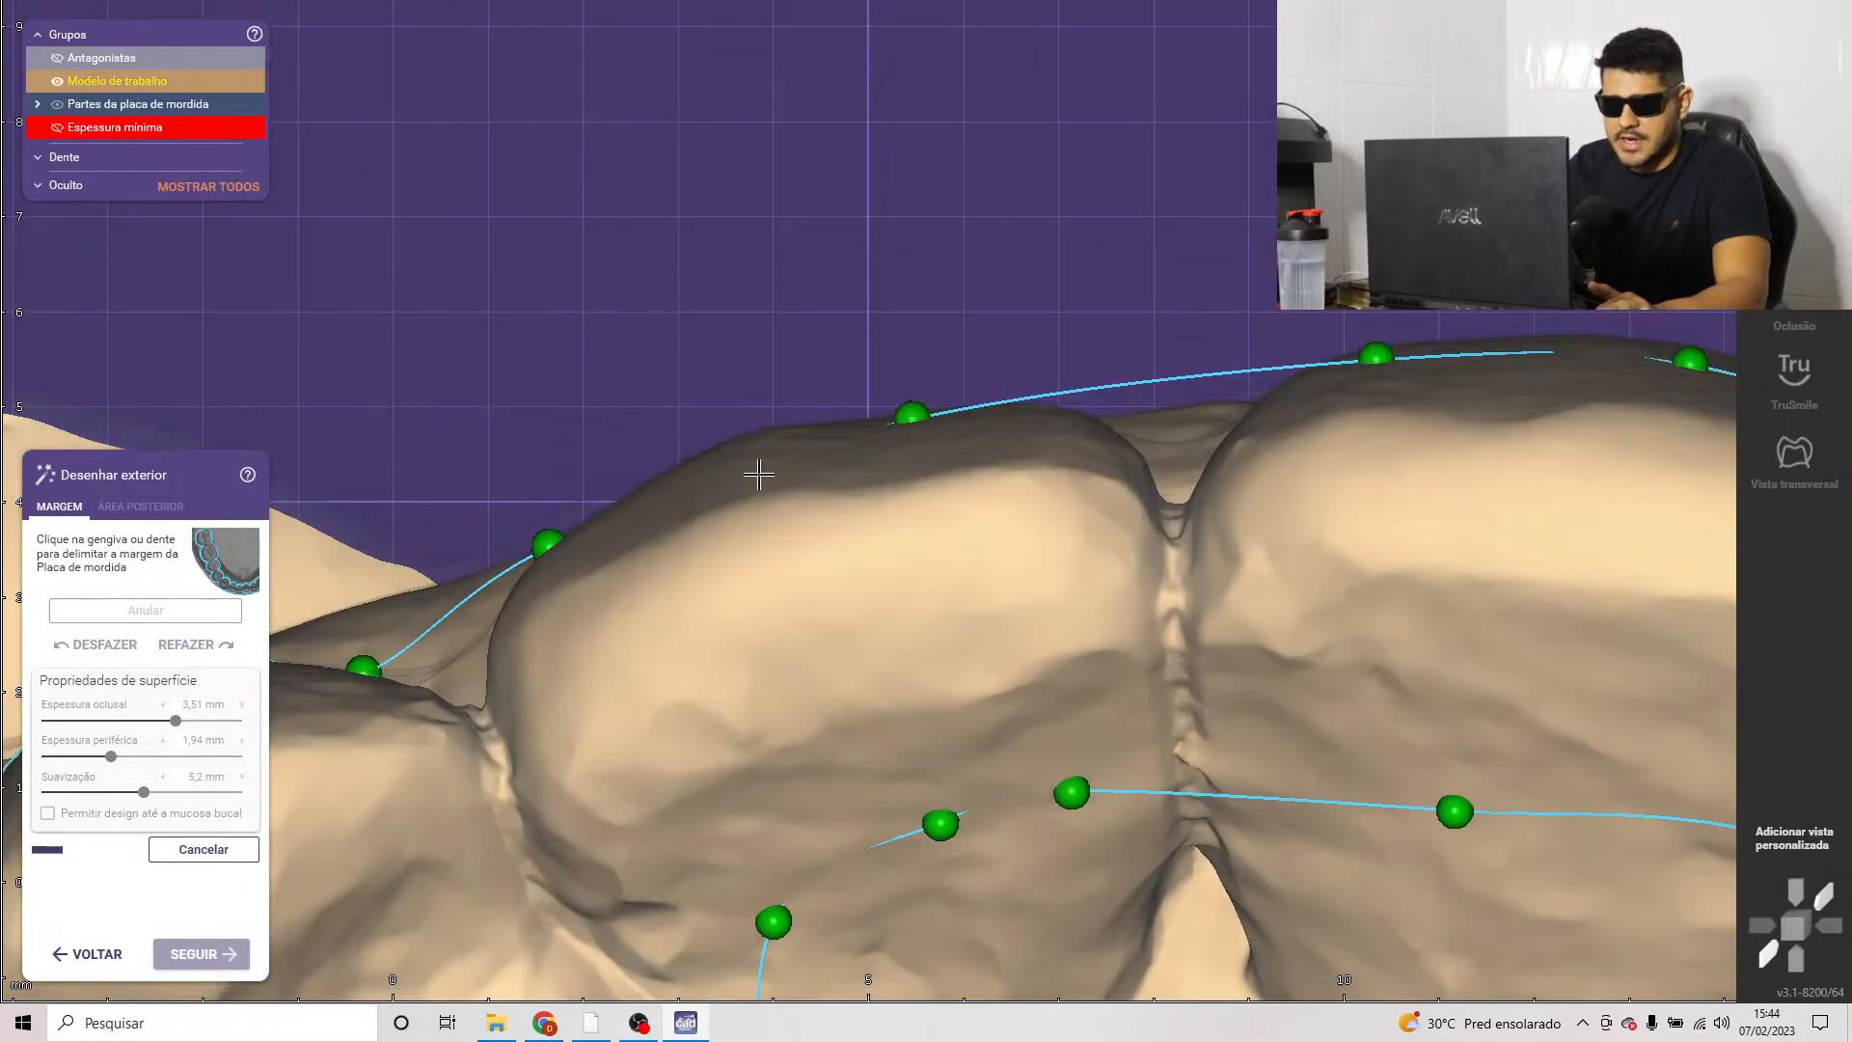
{"action": "scroll", "coordinate": [774, 479], "scroll_direction": "down", "scroll_amount": 3}
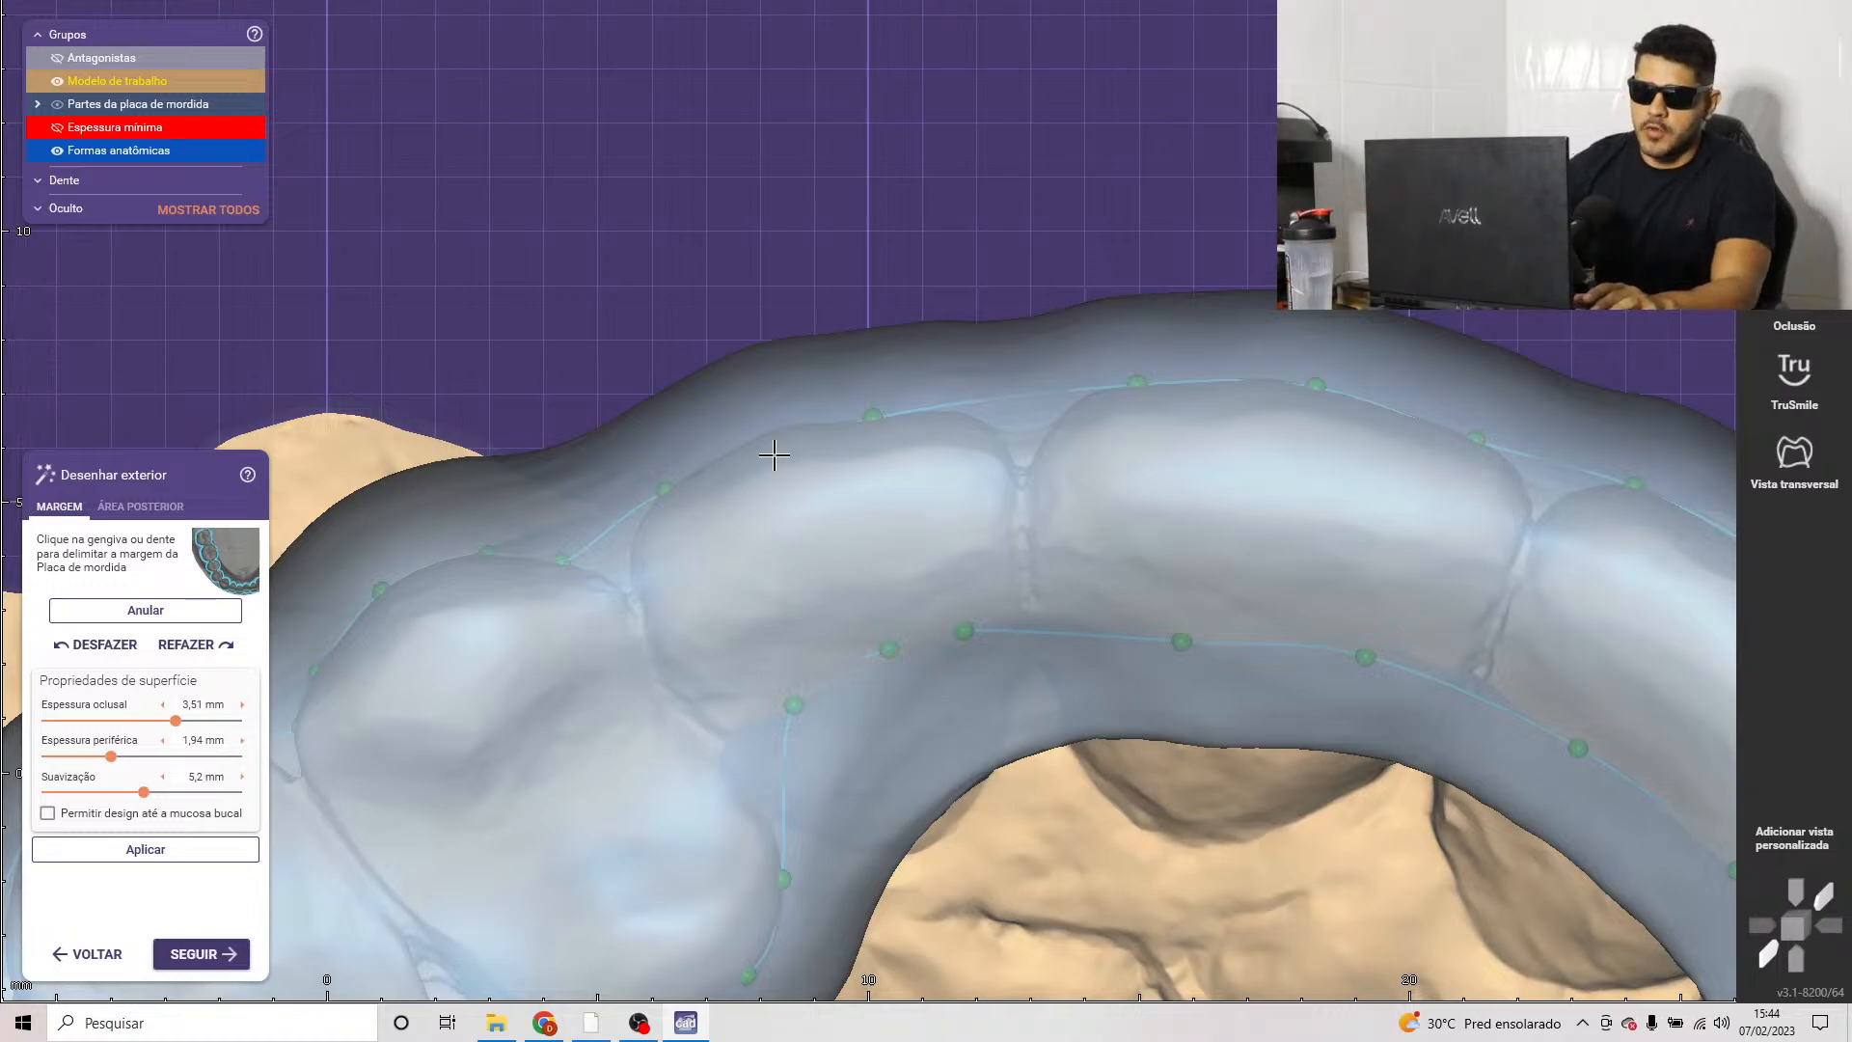
{"action": "scroll", "coordinate": [901, 410], "scroll_direction": "down", "scroll_amount": 4}
{"action": "middle_click_drag", "start_coordinate": [918, 396], "coordinate": [909, 463]}
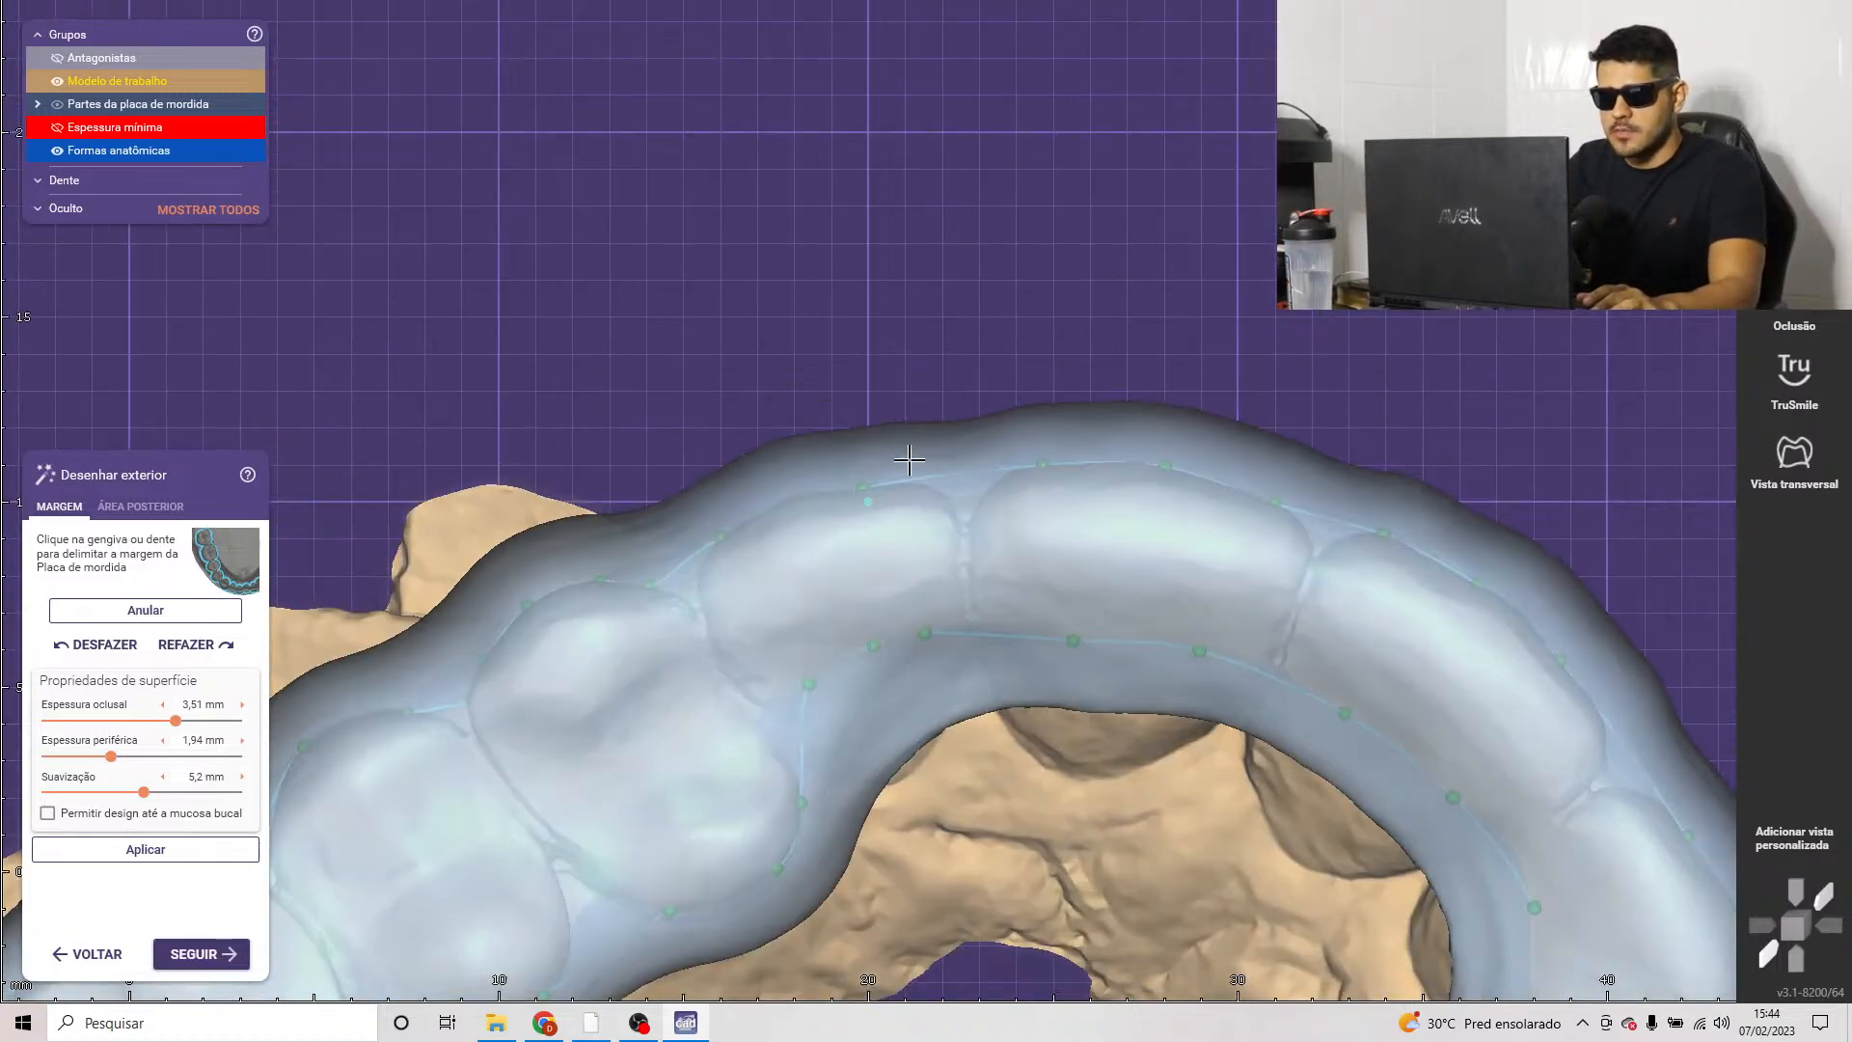
{"action": "scroll", "coordinate": [907, 483], "scroll_direction": "up", "scroll_amount": 6}
{"action": "scroll", "coordinate": [820, 510], "scroll_direction": "down", "scroll_amount": 3}
{"action": "scroll", "coordinate": [774, 559], "scroll_direction": "down", "scroll_amount": 3}
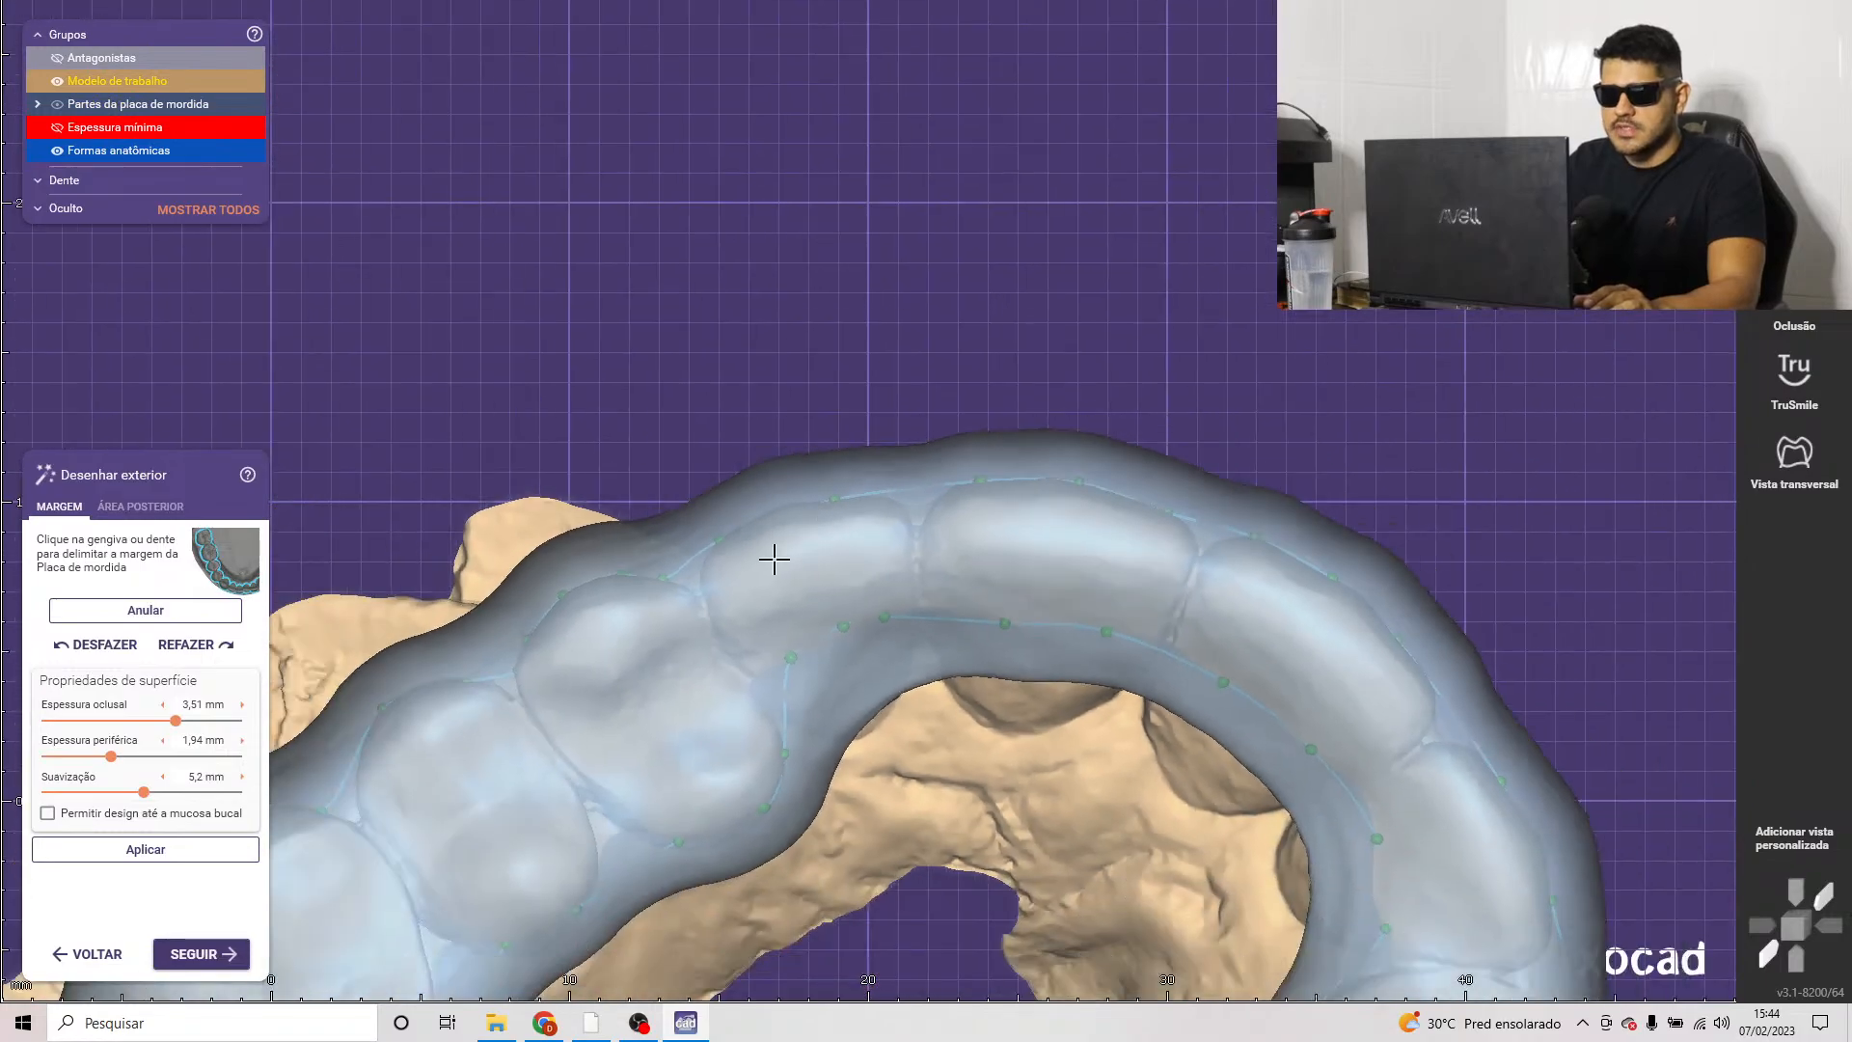
{"action": "scroll", "coordinate": [913, 530], "scroll_direction": "down", "scroll_amount": 3}
{"action": "right_click_drag", "start_coordinate": [913, 529], "coordinate": [1220, 718]}
{"action": "scroll", "coordinate": [1130, 551], "scroll_direction": "down", "scroll_amount": 1}
{"action": "right_click_drag", "start_coordinate": [1129, 551], "coordinate": [1038, 703]}
{"action": "scroll", "coordinate": [772, 529], "scroll_direction": "down", "scroll_amount": 1}
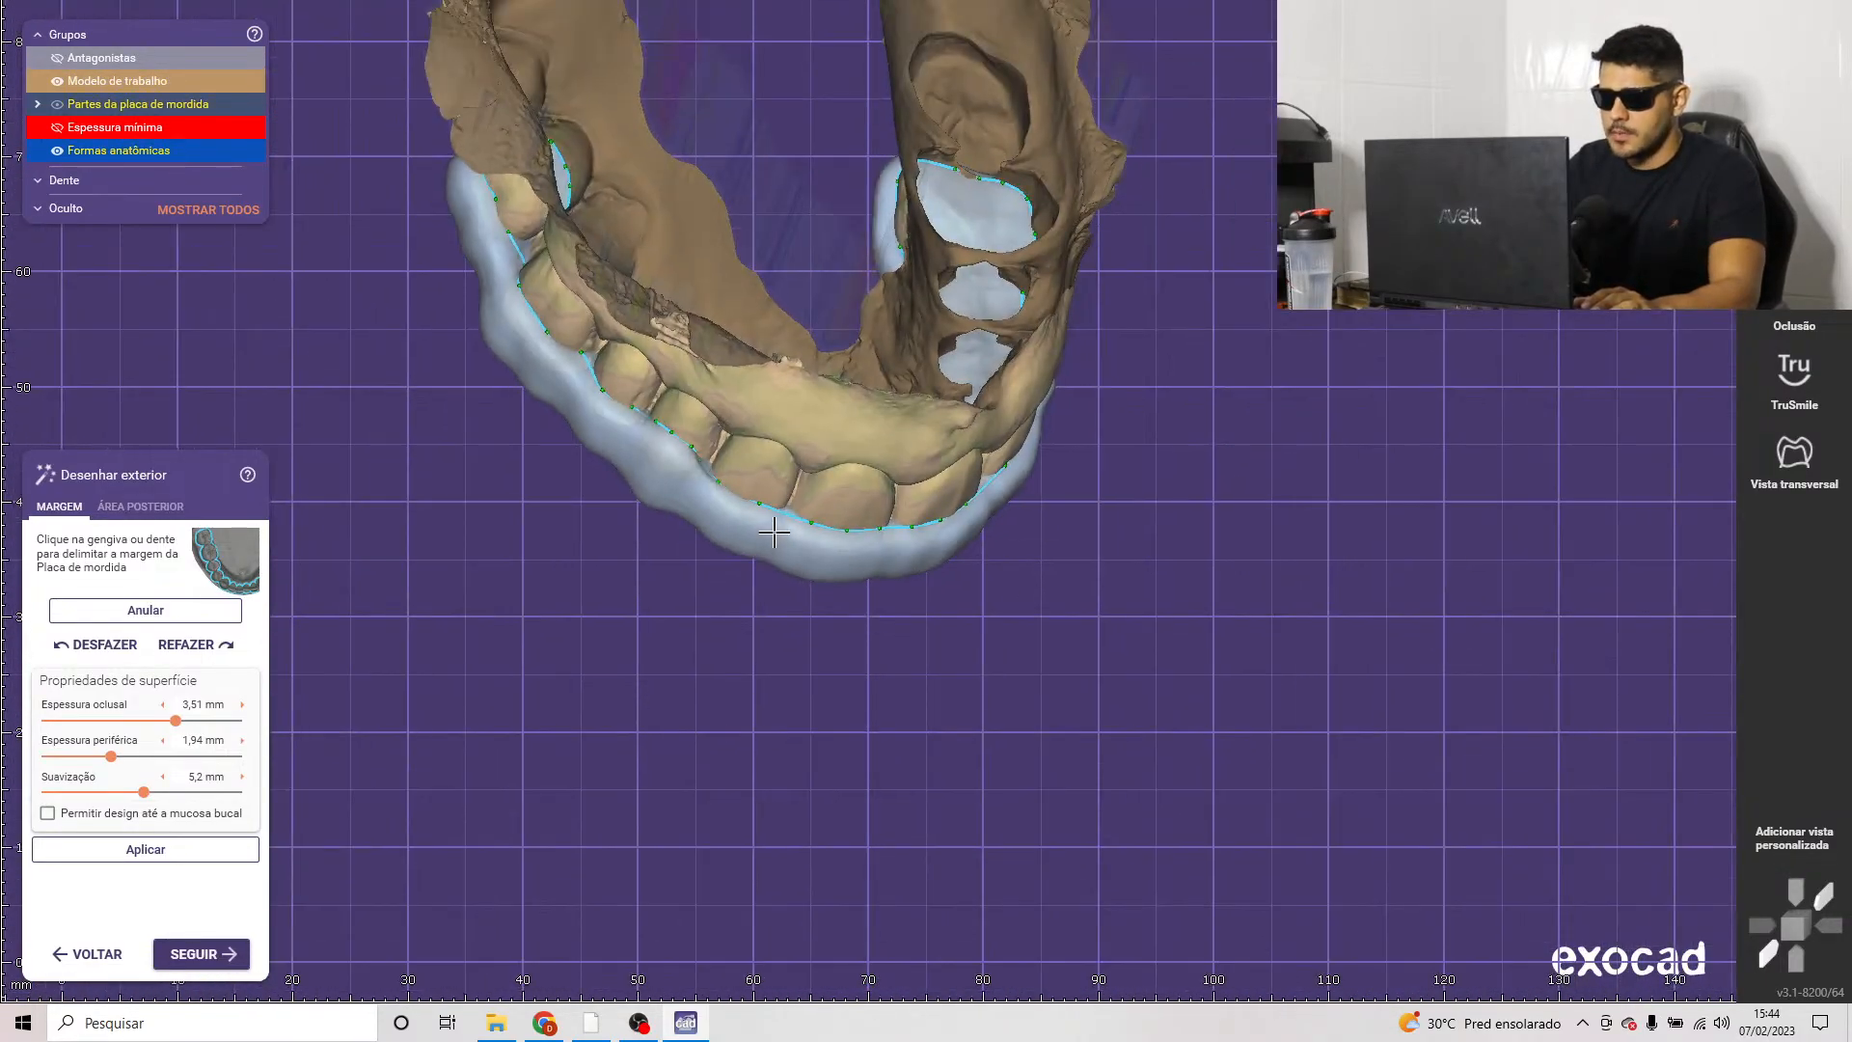
{"action": "right_click_drag", "start_coordinate": [773, 529], "coordinate": [922, 612]}
{"action": "scroll", "coordinate": [923, 613], "scroll_direction": "up", "scroll_amount": 3}
{"action": "right_click_drag", "start_coordinate": [1467, 513], "coordinate": [1191, 337]}
Step: Display the occlusal intersections with the antagonist and proceed to free modelling of the splint's exterior, focusing on the premolar and canine contacts
{"action": "left_click", "coordinate": [1810, 315]}
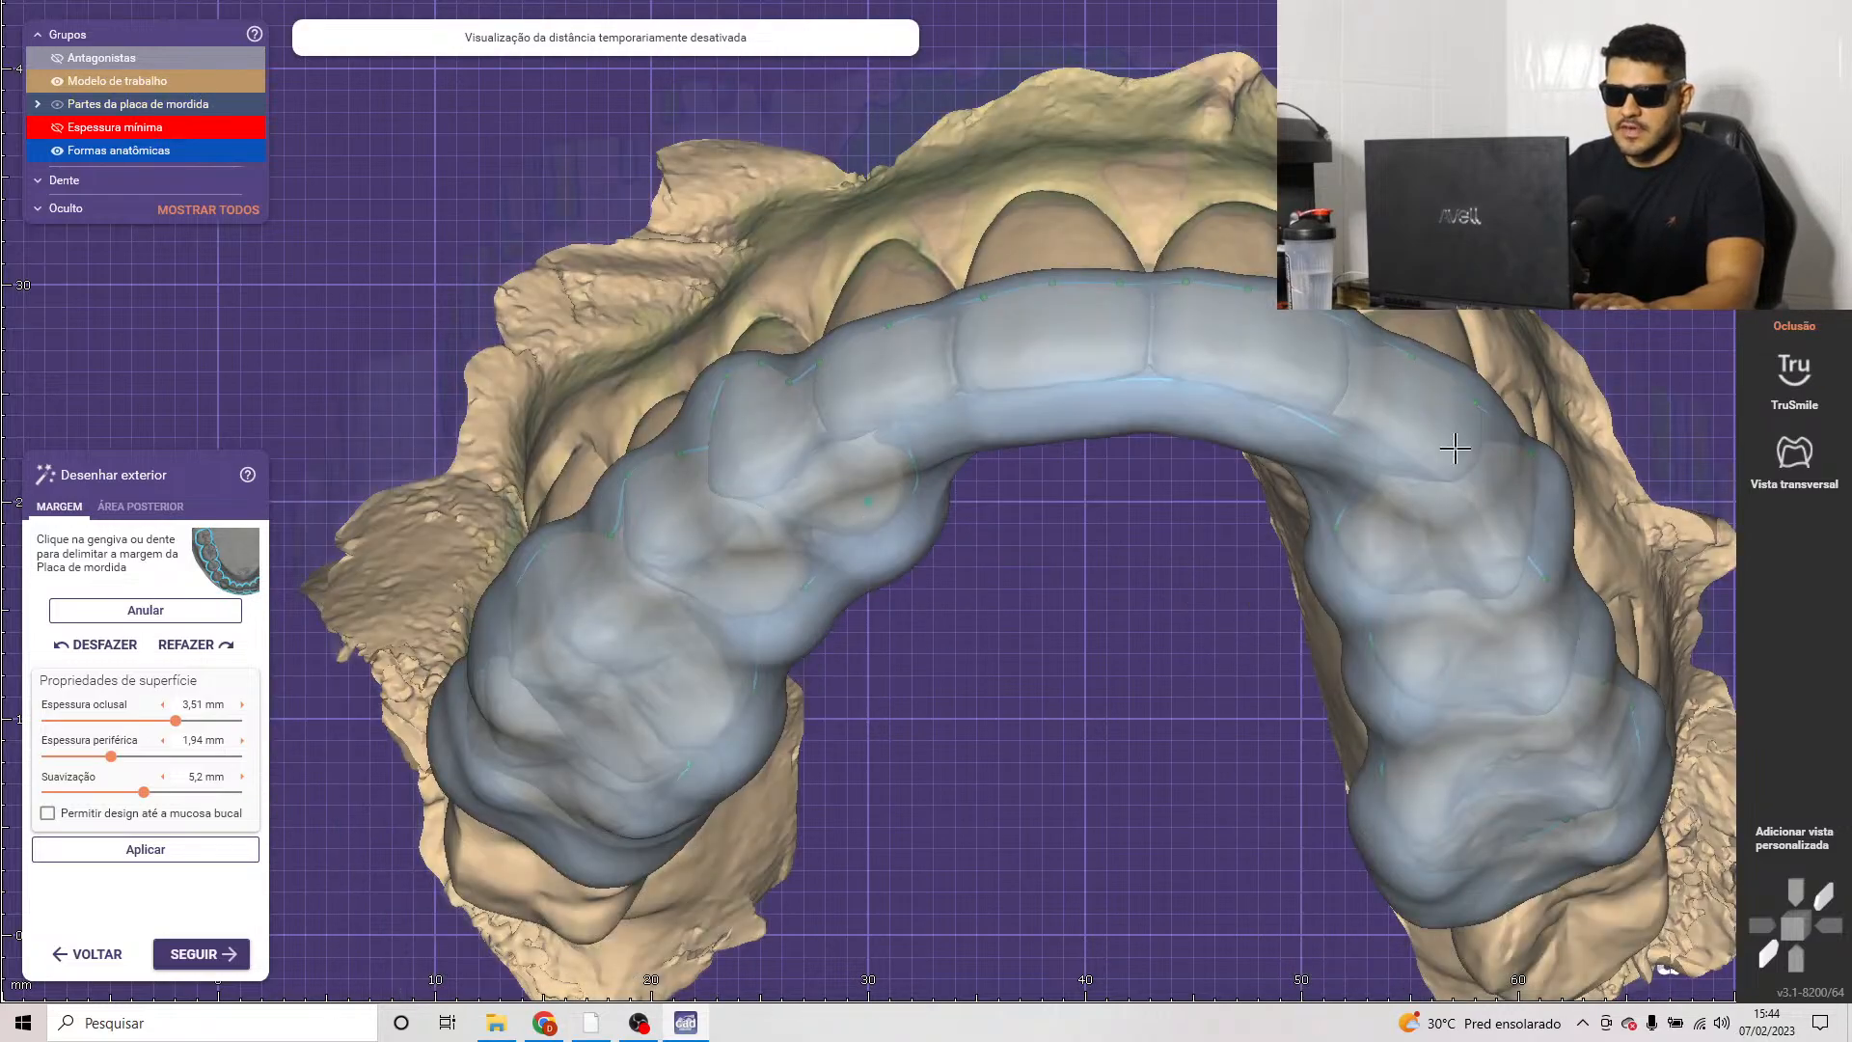
{"action": "right_click_drag", "start_coordinate": [1455, 449], "coordinate": [1151, 575]}
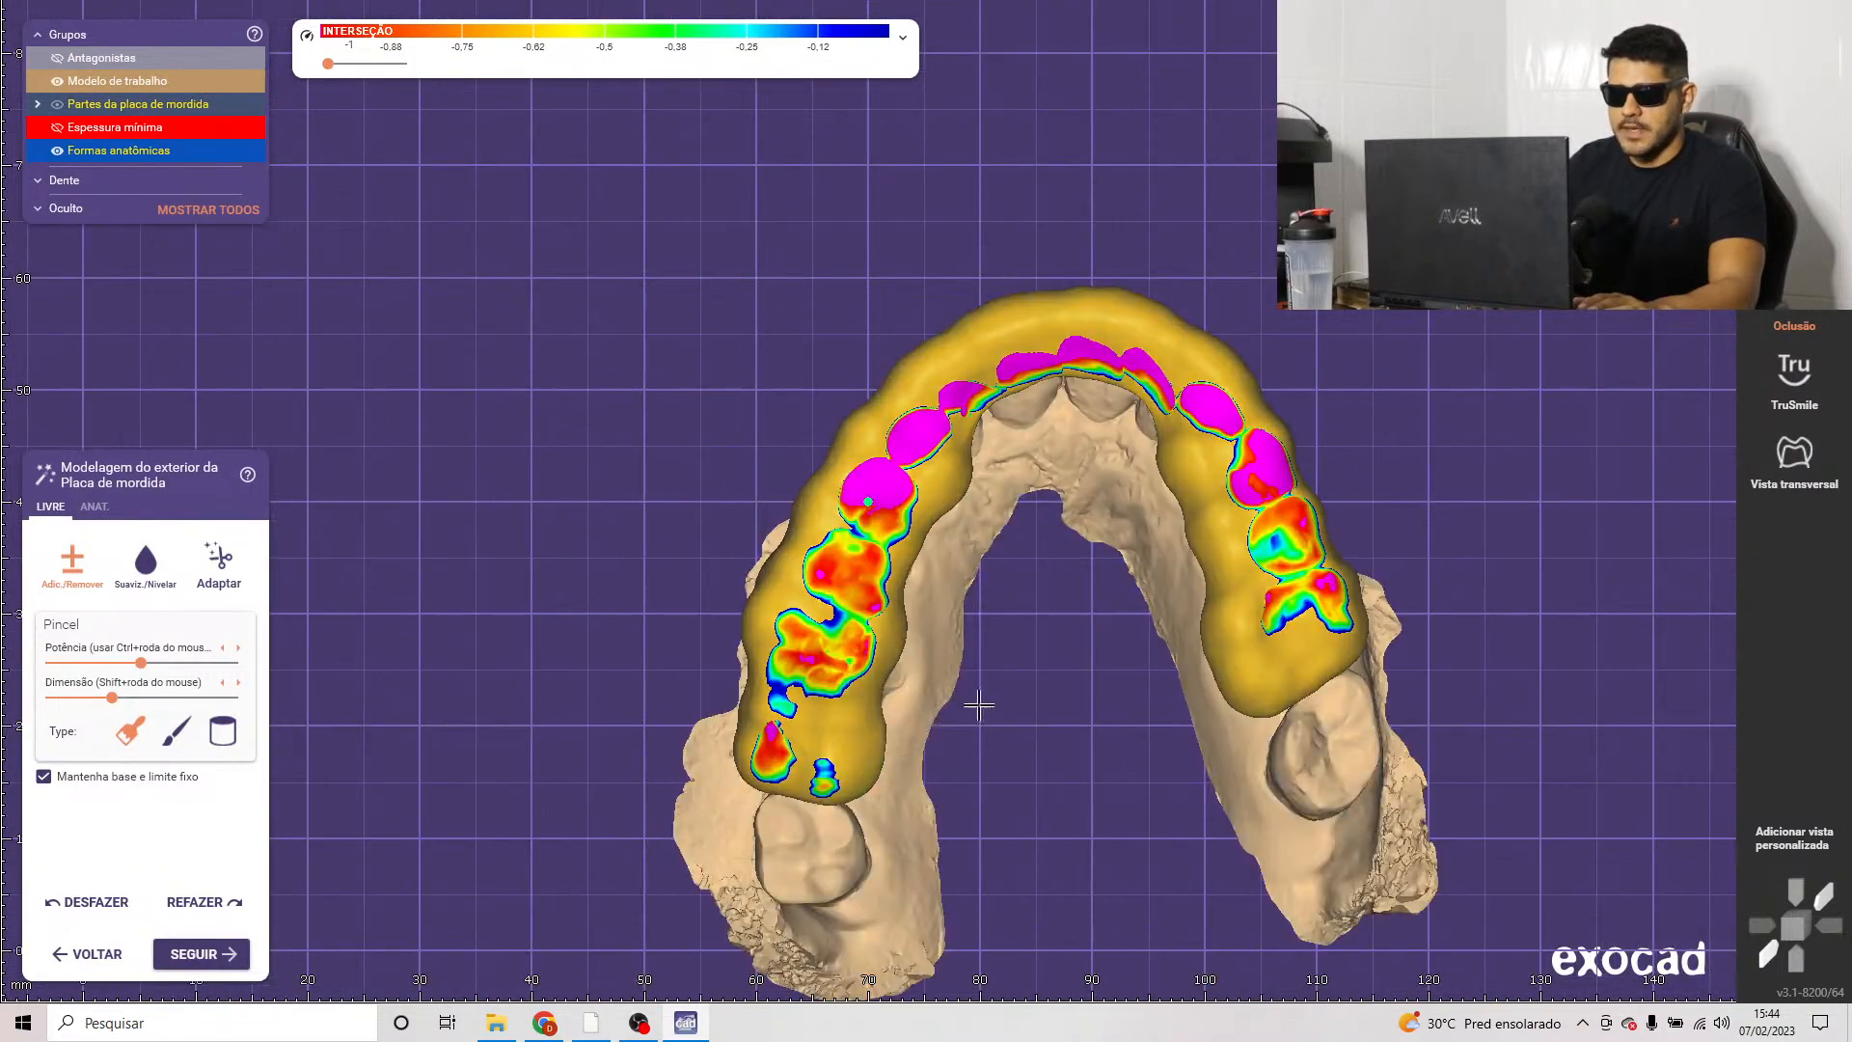
{"action": "right_click_drag", "start_coordinate": [979, 705], "coordinate": [1028, 635]}
{"action": "left_click", "coordinate": [1815, 330]}
{"action": "scroll", "coordinate": [1046, 528], "scroll_direction": "up", "scroll_amount": 1}
{"action": "right_click_drag", "start_coordinate": [1032, 533], "coordinate": [998, 546]}
{"action": "right_click_drag", "start_coordinate": [845, 565], "coordinate": [868, 501]}
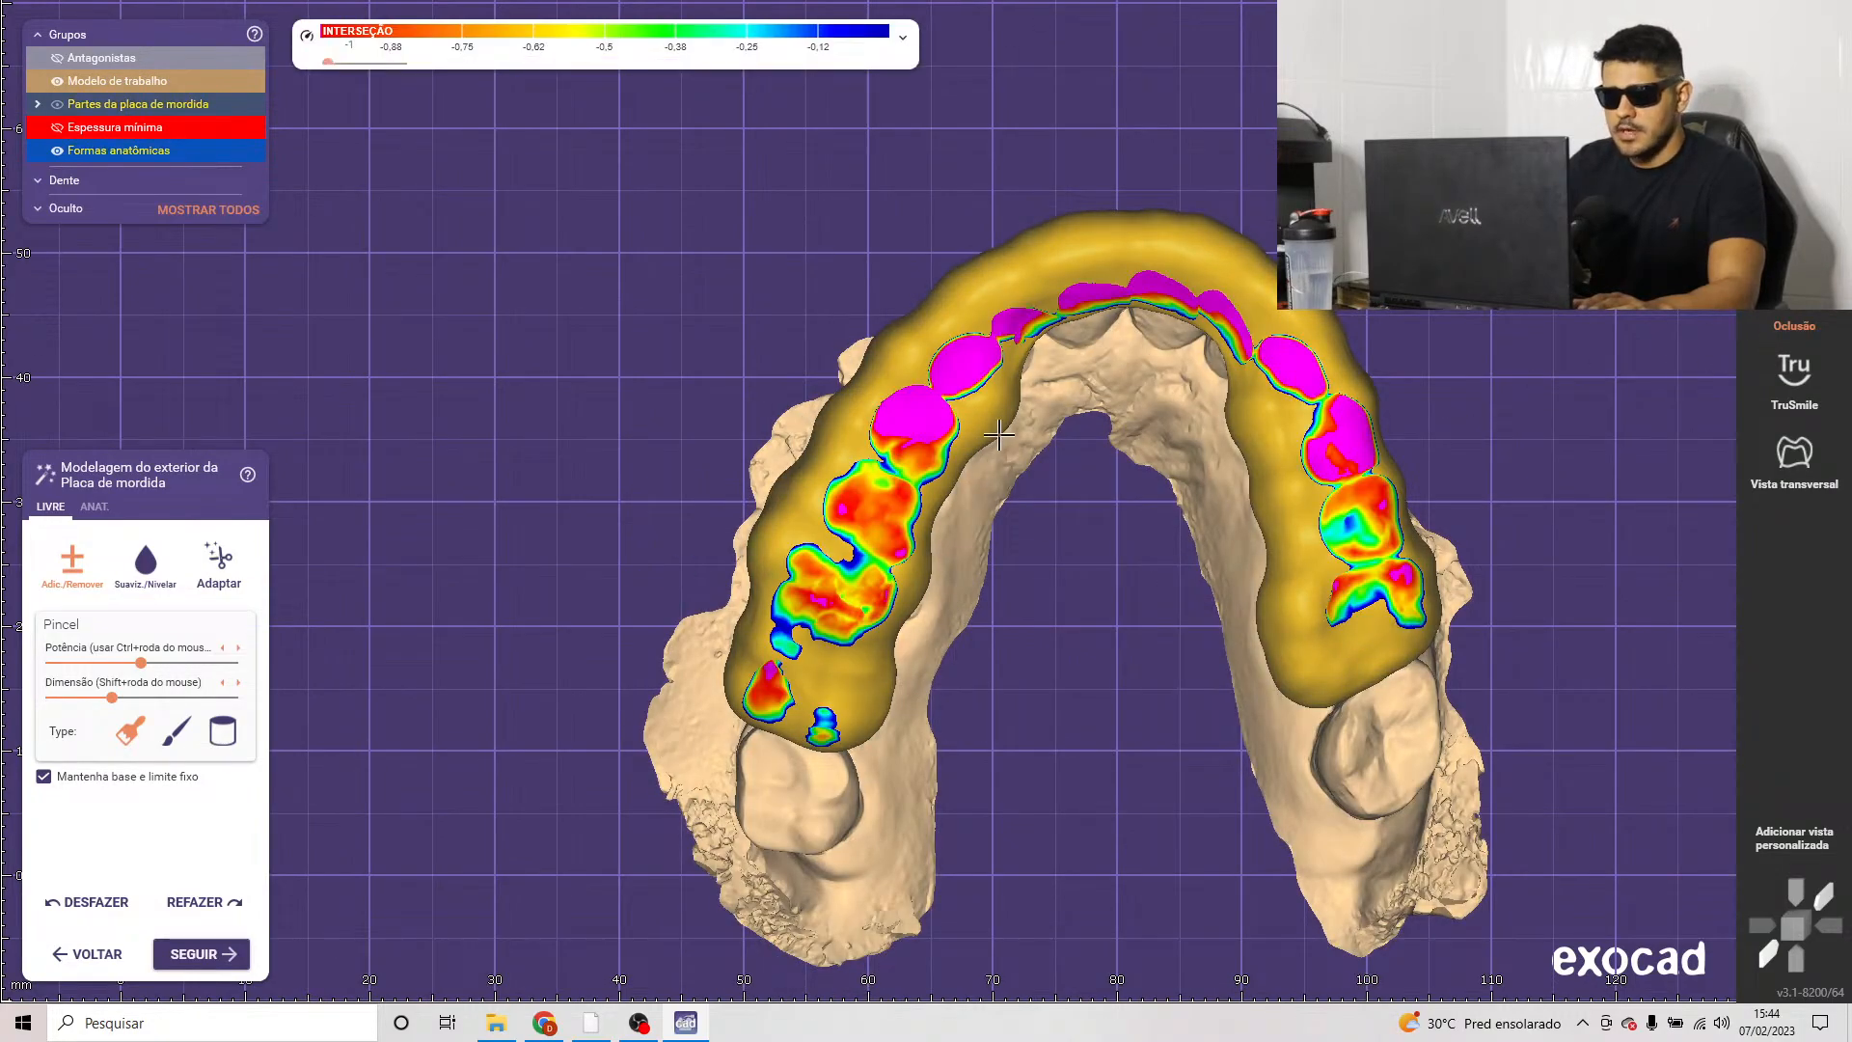
{"action": "scroll", "coordinate": [930, 524], "scroll_direction": "up", "scroll_amount": 4}
{"action": "scroll", "coordinate": [859, 493], "scroll_direction": "up", "scroll_amount": 3}
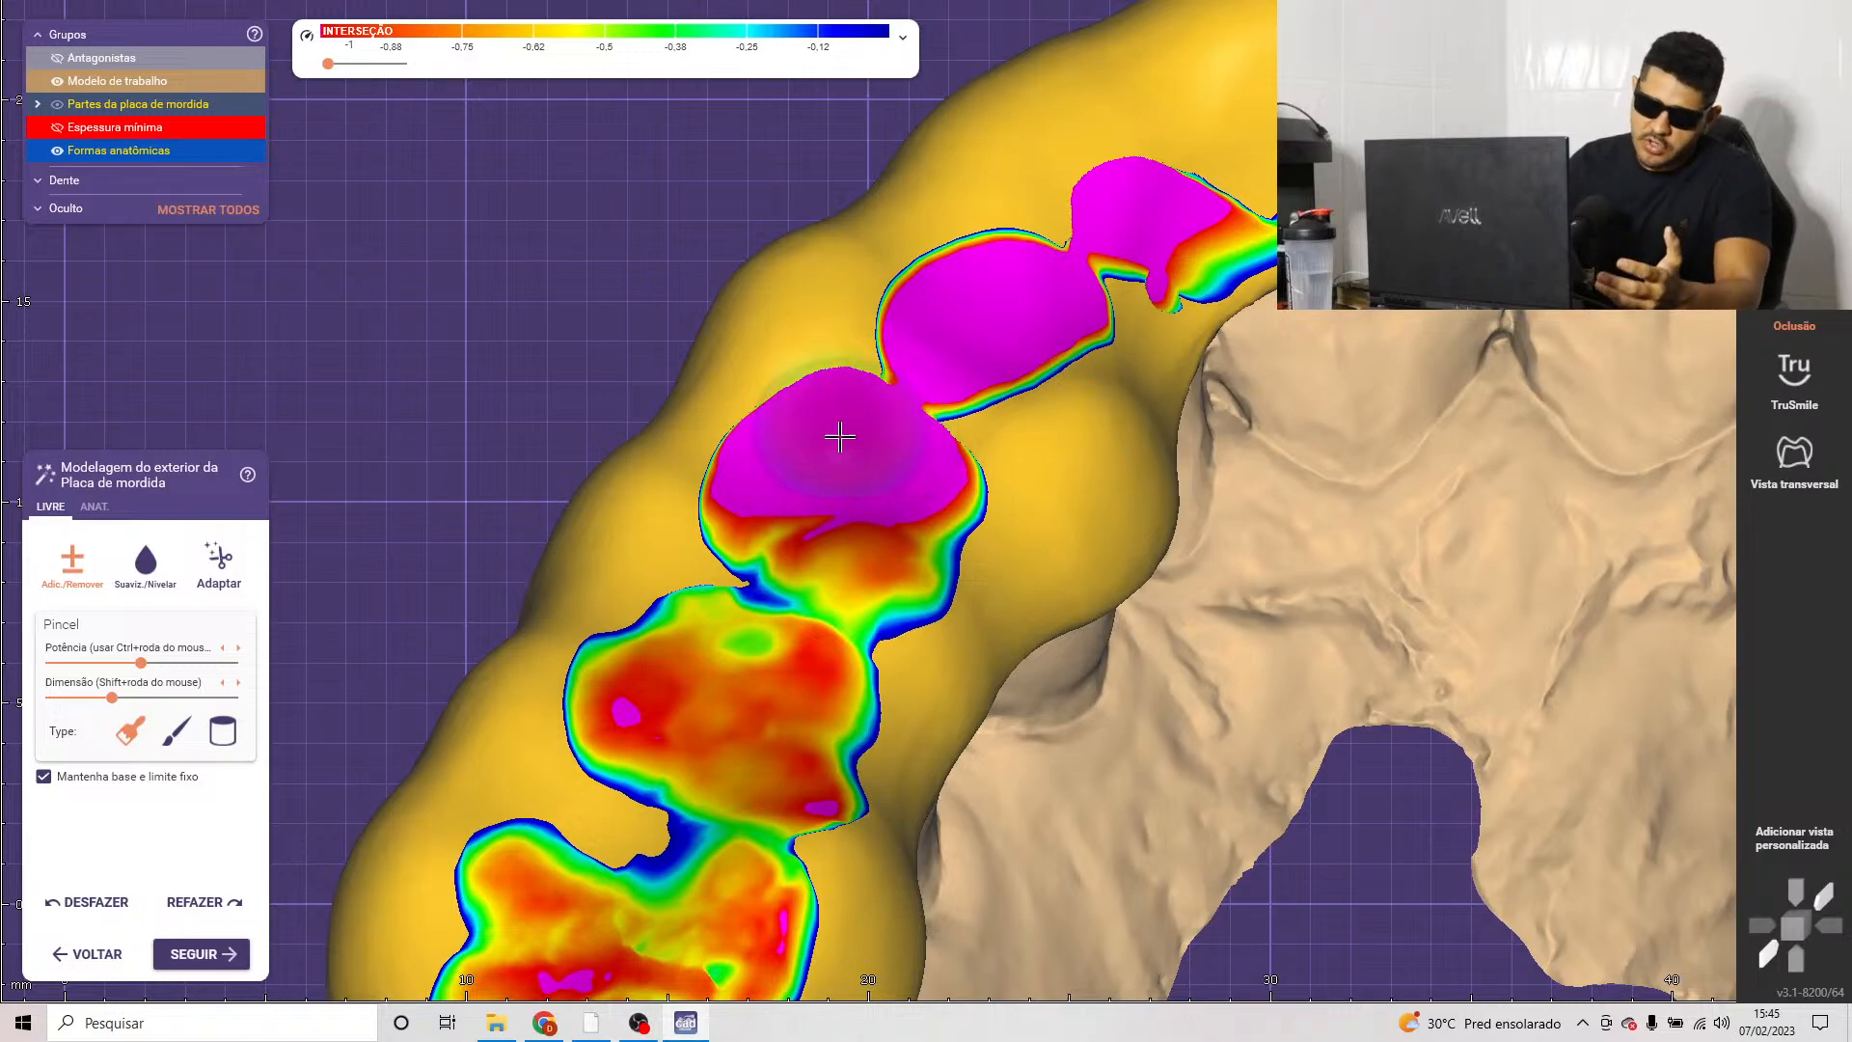
Step: Adapt the splint's exterior to the static occlusion with the cut distance set to 0,48 mm
{"action": "scroll", "coordinate": [895, 647], "scroll_direction": "down", "scroll_amount": 4}
{"action": "right_click_drag", "start_coordinate": [895, 647], "coordinate": [895, 643]}
{"action": "scroll", "coordinate": [895, 644], "scroll_direction": "down", "scroll_amount": 4}
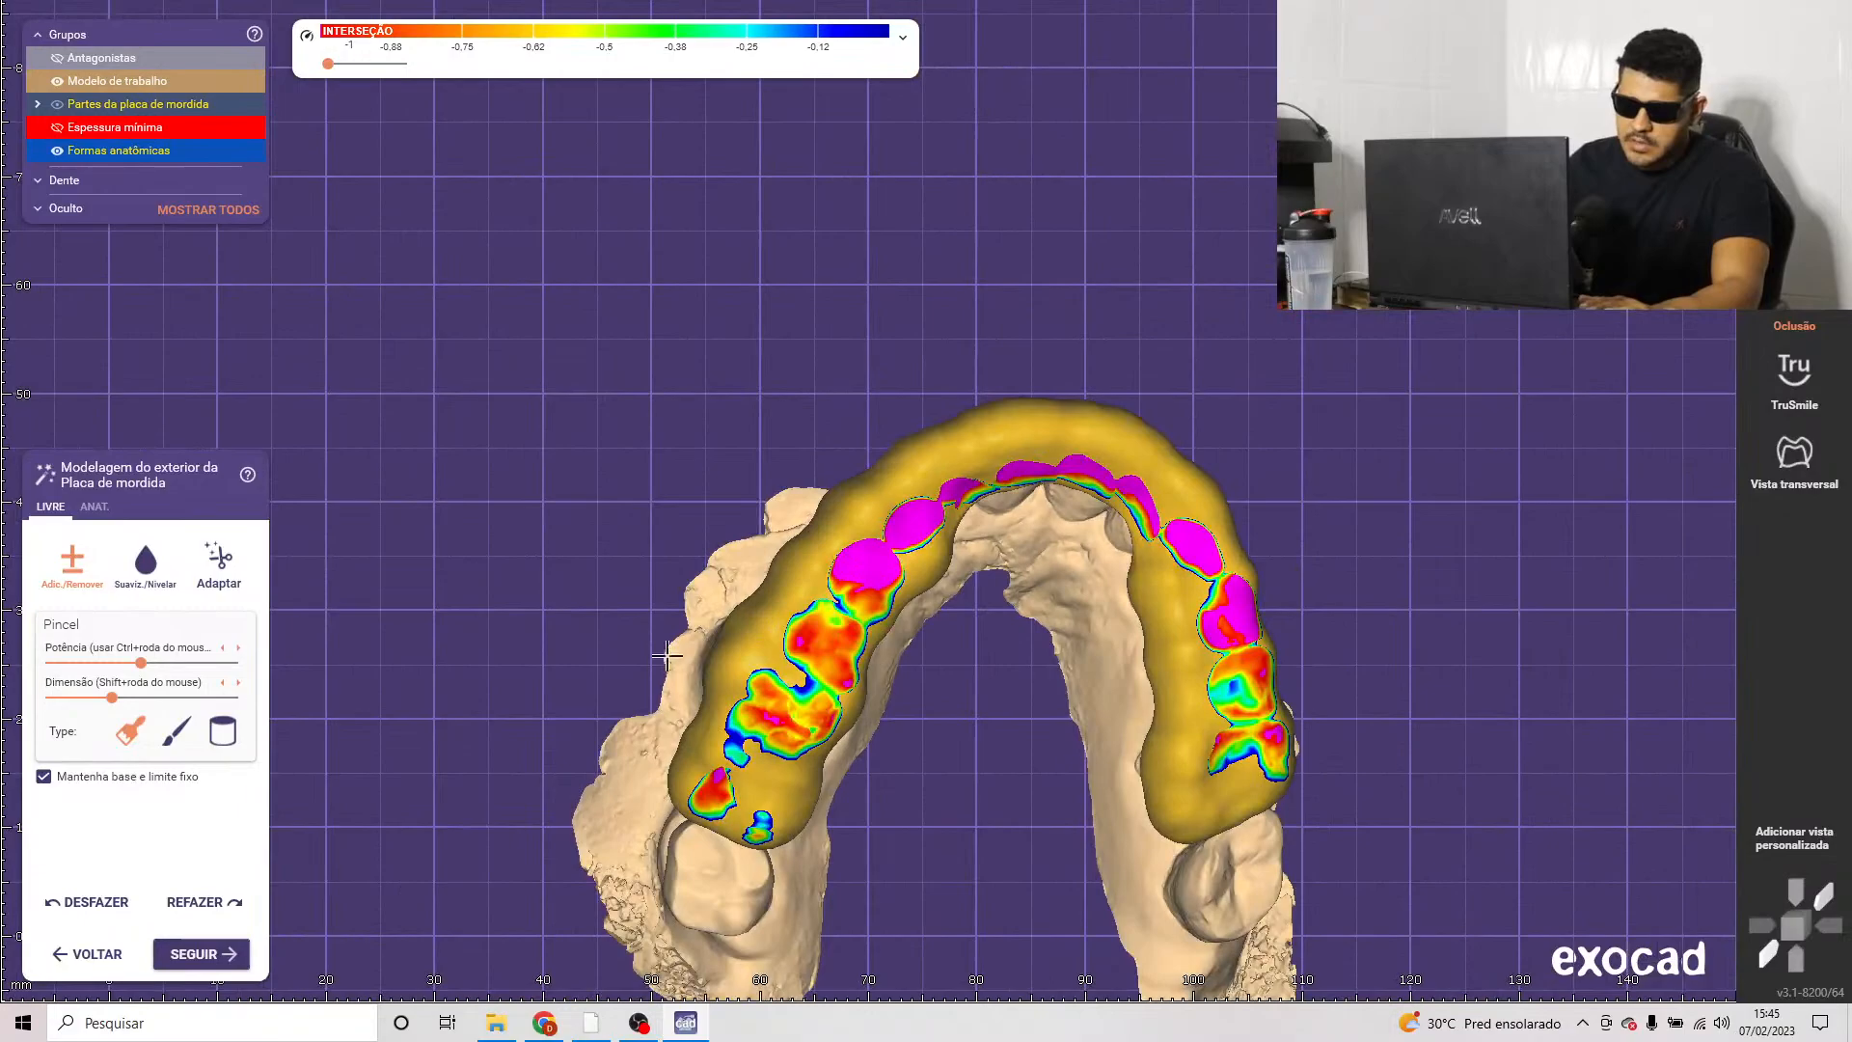
{"action": "left_click", "coordinate": [222, 570]}
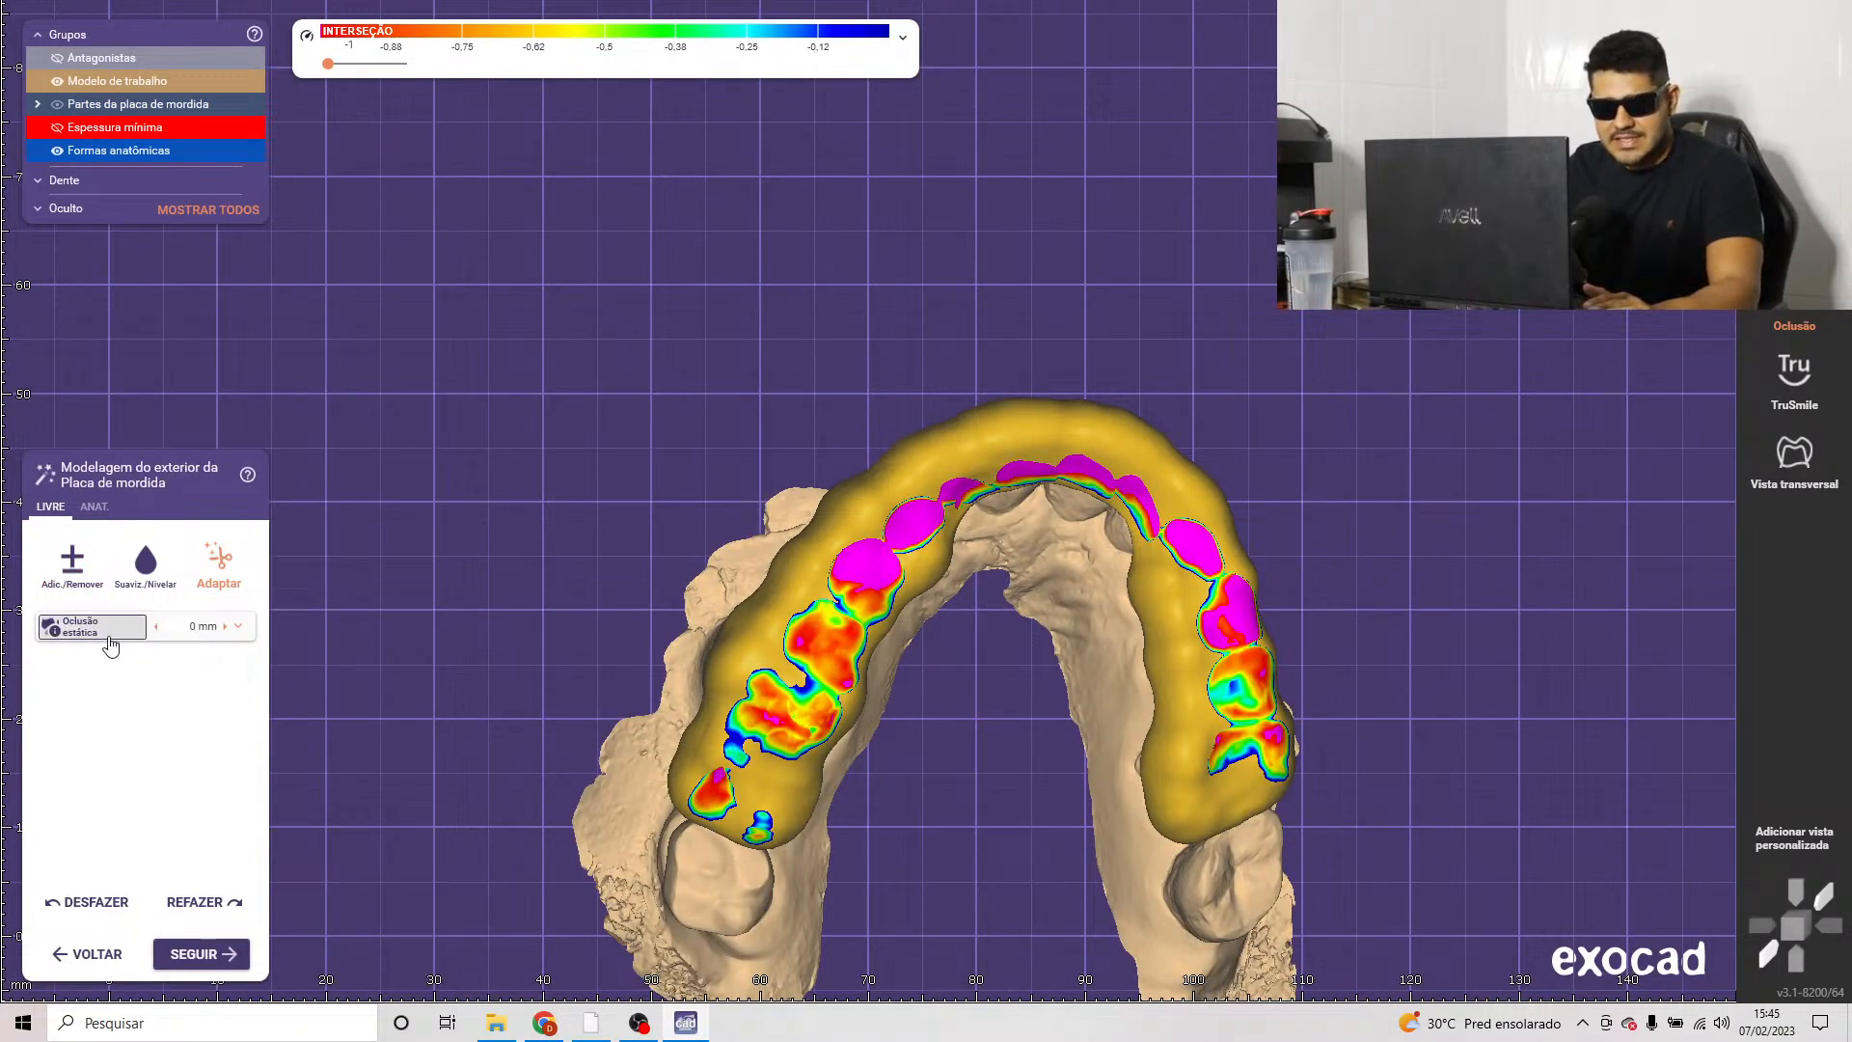
{"action": "scroll", "coordinate": [887, 457], "scroll_direction": "up", "scroll_amount": 4}
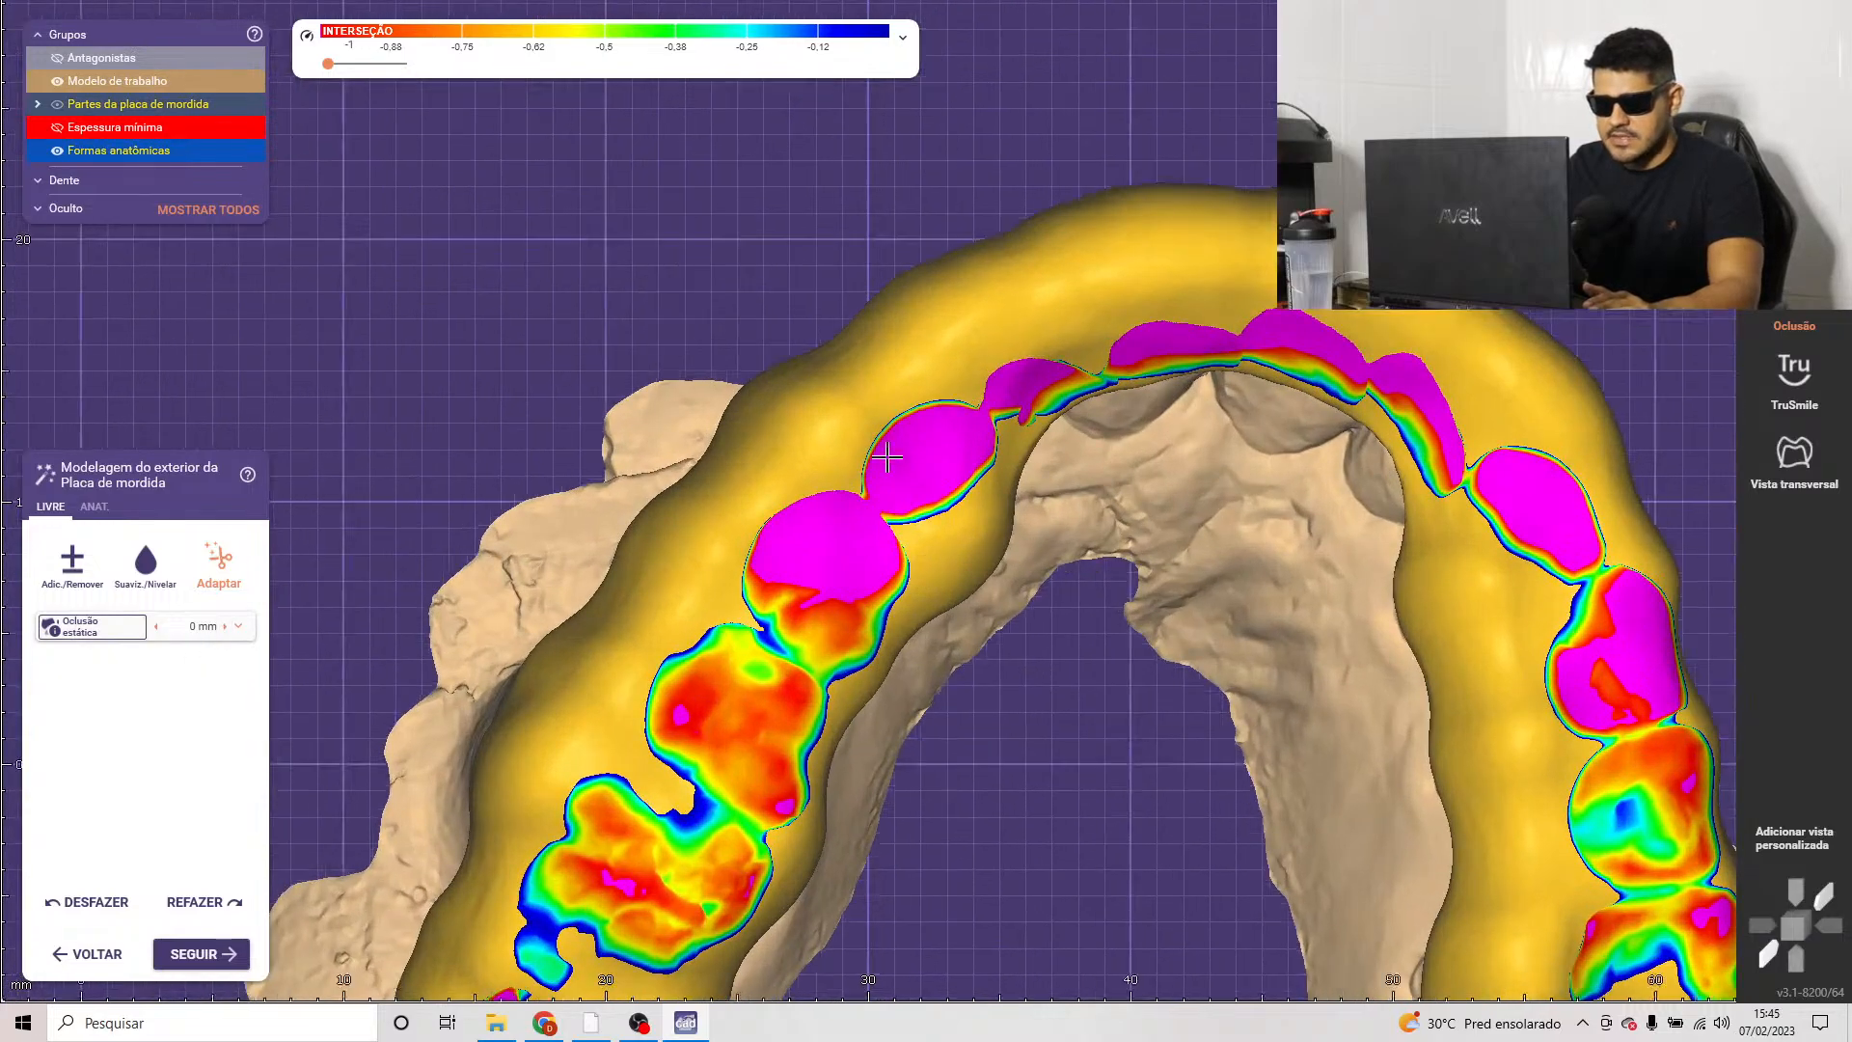
{"action": "scroll", "coordinate": [886, 457], "scroll_direction": "up", "scroll_amount": 3}
{"action": "scroll", "coordinate": [820, 560], "scroll_direction": "down", "scroll_amount": 3}
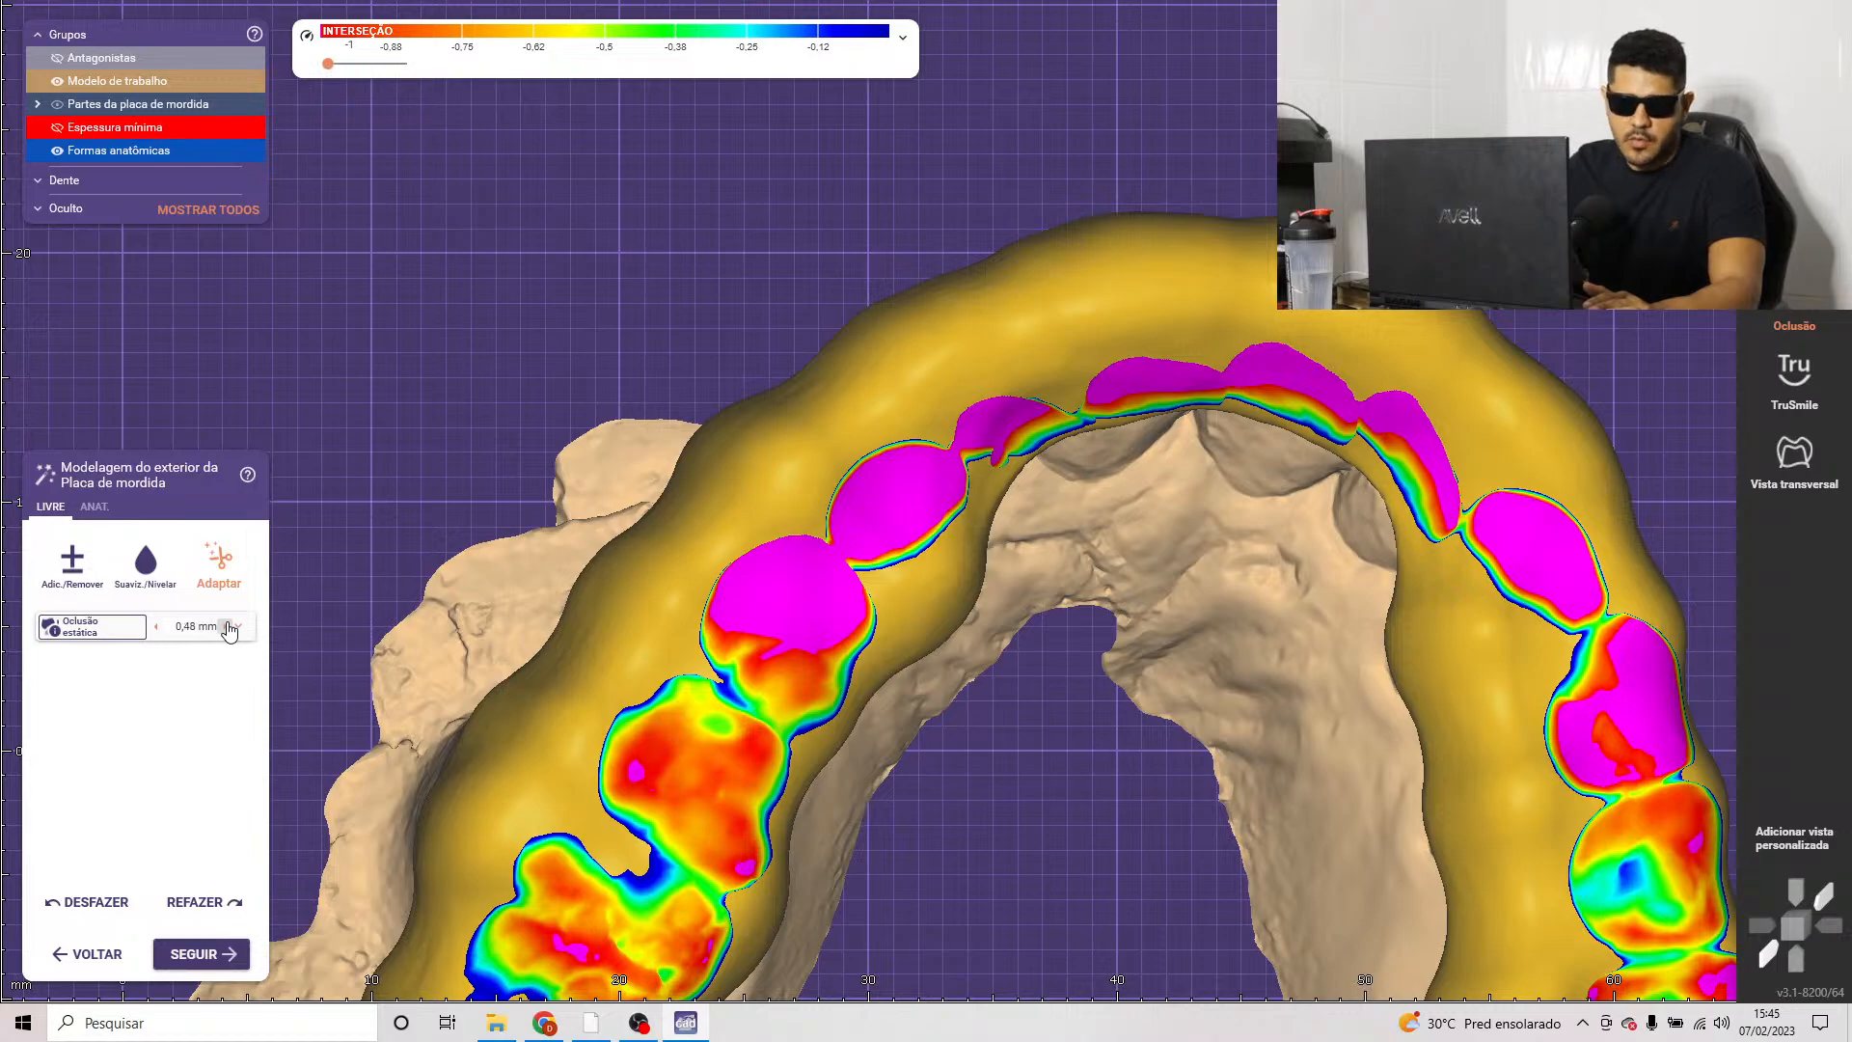
{"action": "left_click", "coordinate": [89, 629]}
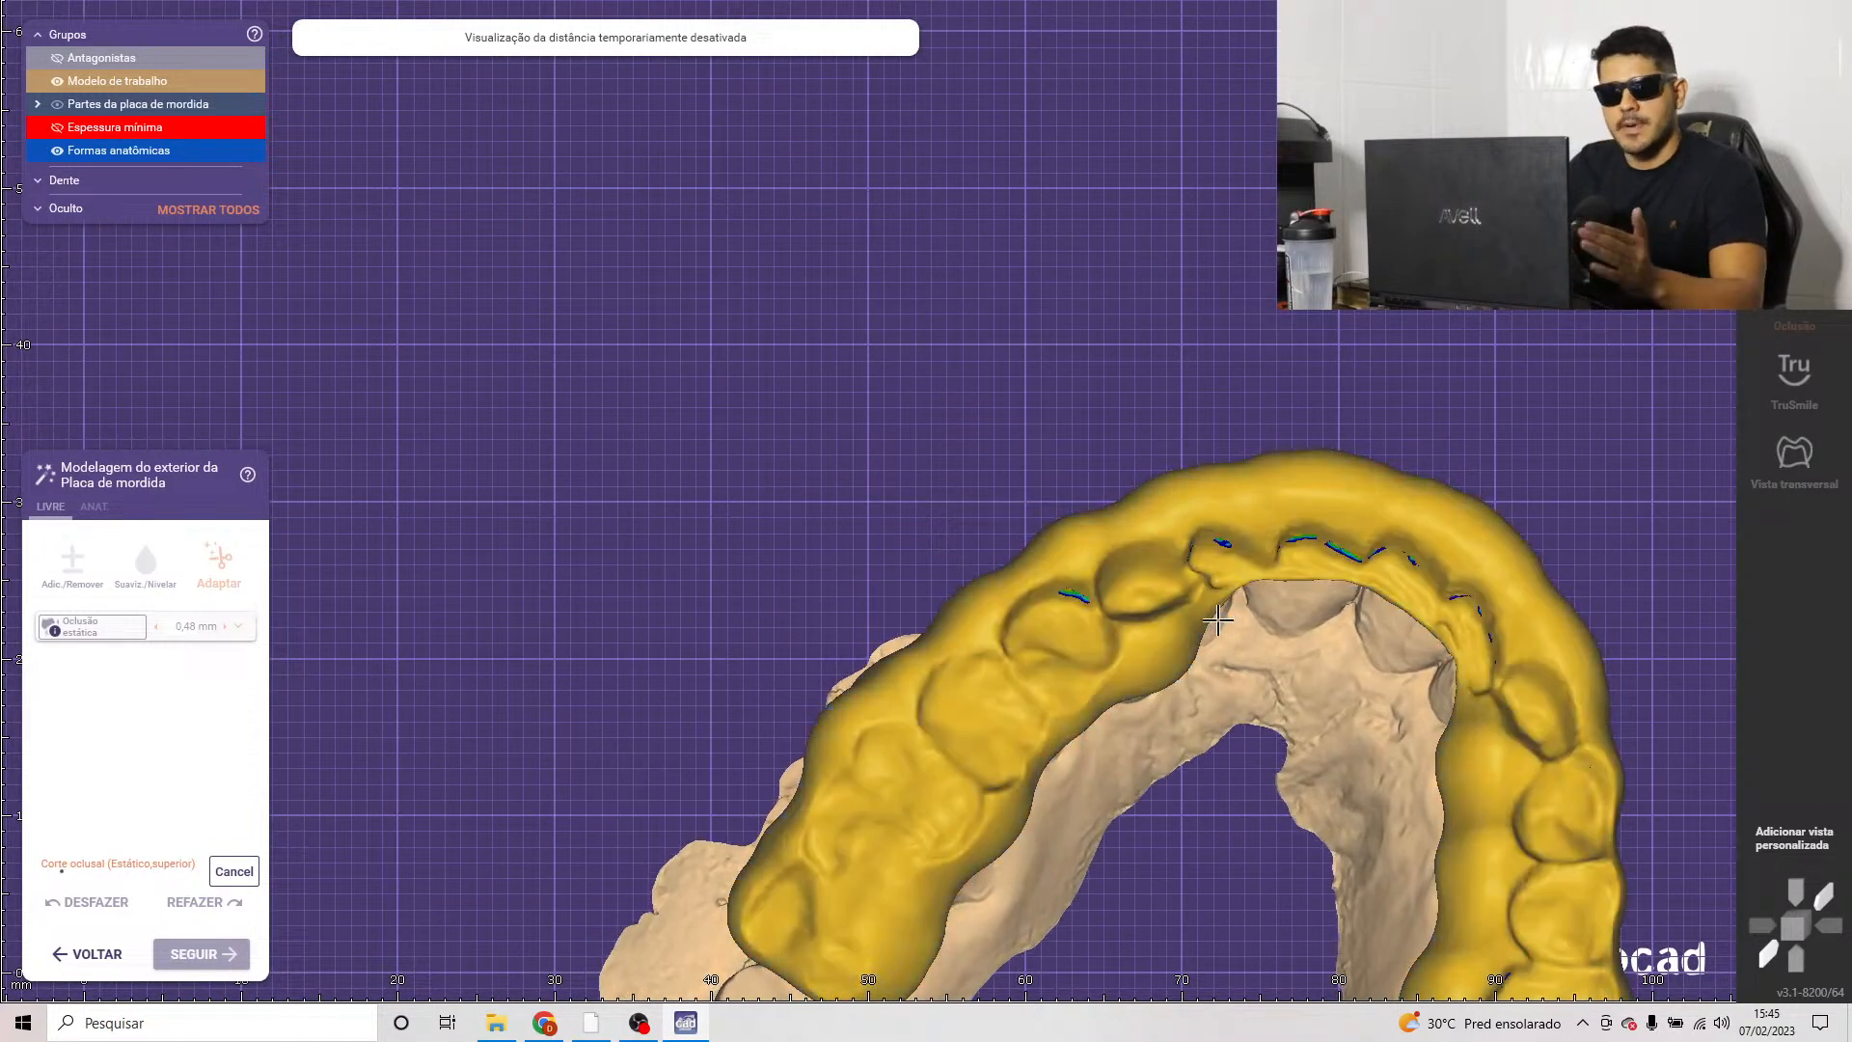
Step: Examine the adapted splint's remaining contact spots from the occlusal and front sides
{"action": "scroll", "coordinate": [1112, 612], "scroll_direction": "down", "scroll_amount": 4}
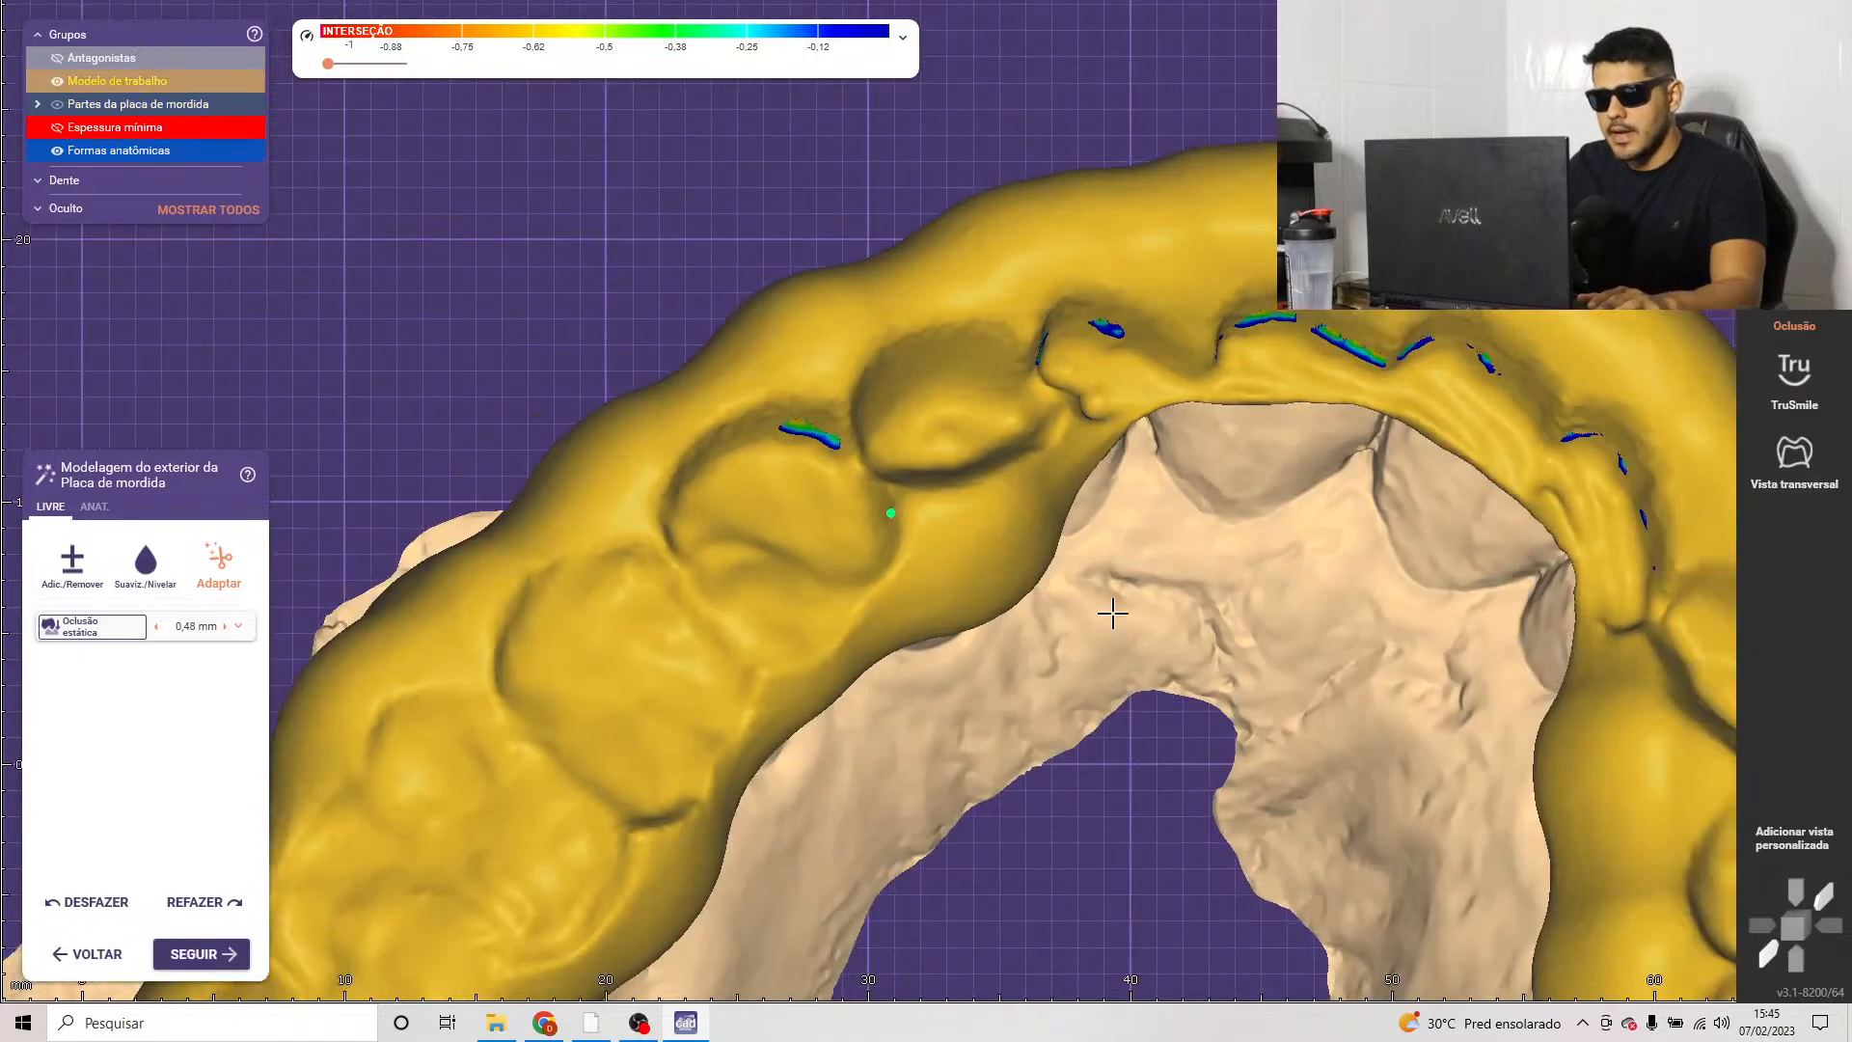
{"action": "right_click_drag", "start_coordinate": [1112, 611], "coordinate": [972, 500]}
{"action": "scroll", "coordinate": [971, 500], "scroll_direction": "up", "scroll_amount": 4}
{"action": "scroll", "coordinate": [985, 547], "scroll_direction": "down", "scroll_amount": 1}
{"action": "right_click_drag", "start_coordinate": [1005, 579], "coordinate": [984, 694]}
{"action": "scroll", "coordinate": [854, 633], "scroll_direction": "down", "scroll_amount": 3}
{"action": "scroll", "coordinate": [994, 672], "scroll_direction": "up", "scroll_amount": 2}
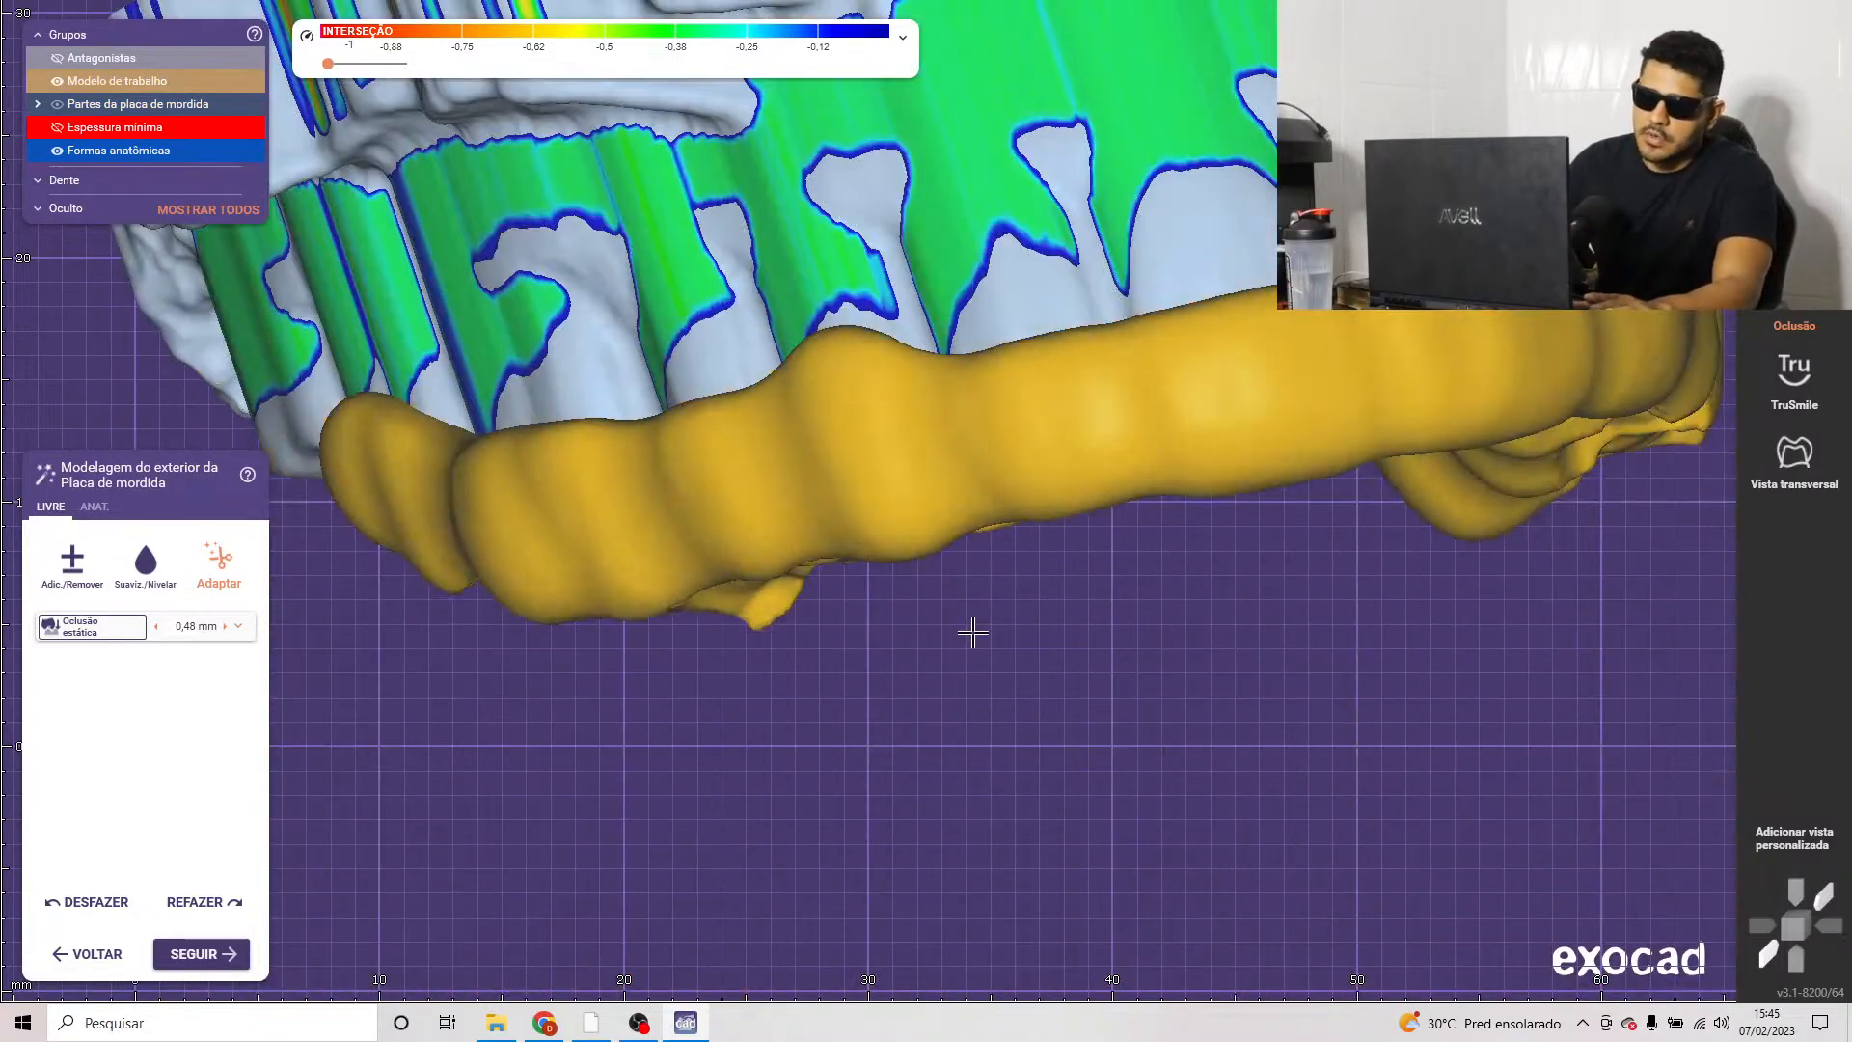
{"action": "scroll", "coordinate": [973, 632], "scroll_direction": "down", "scroll_amount": 3}
{"action": "mouse_move", "coordinate": [975, 628]}
{"action": "right_mouse_down"}
{"action": "mouse_move", "coordinate": [984, 656]}
{"action": "mouse_move", "coordinate": [1000, 628]}
{"action": "right_mouse_up"}
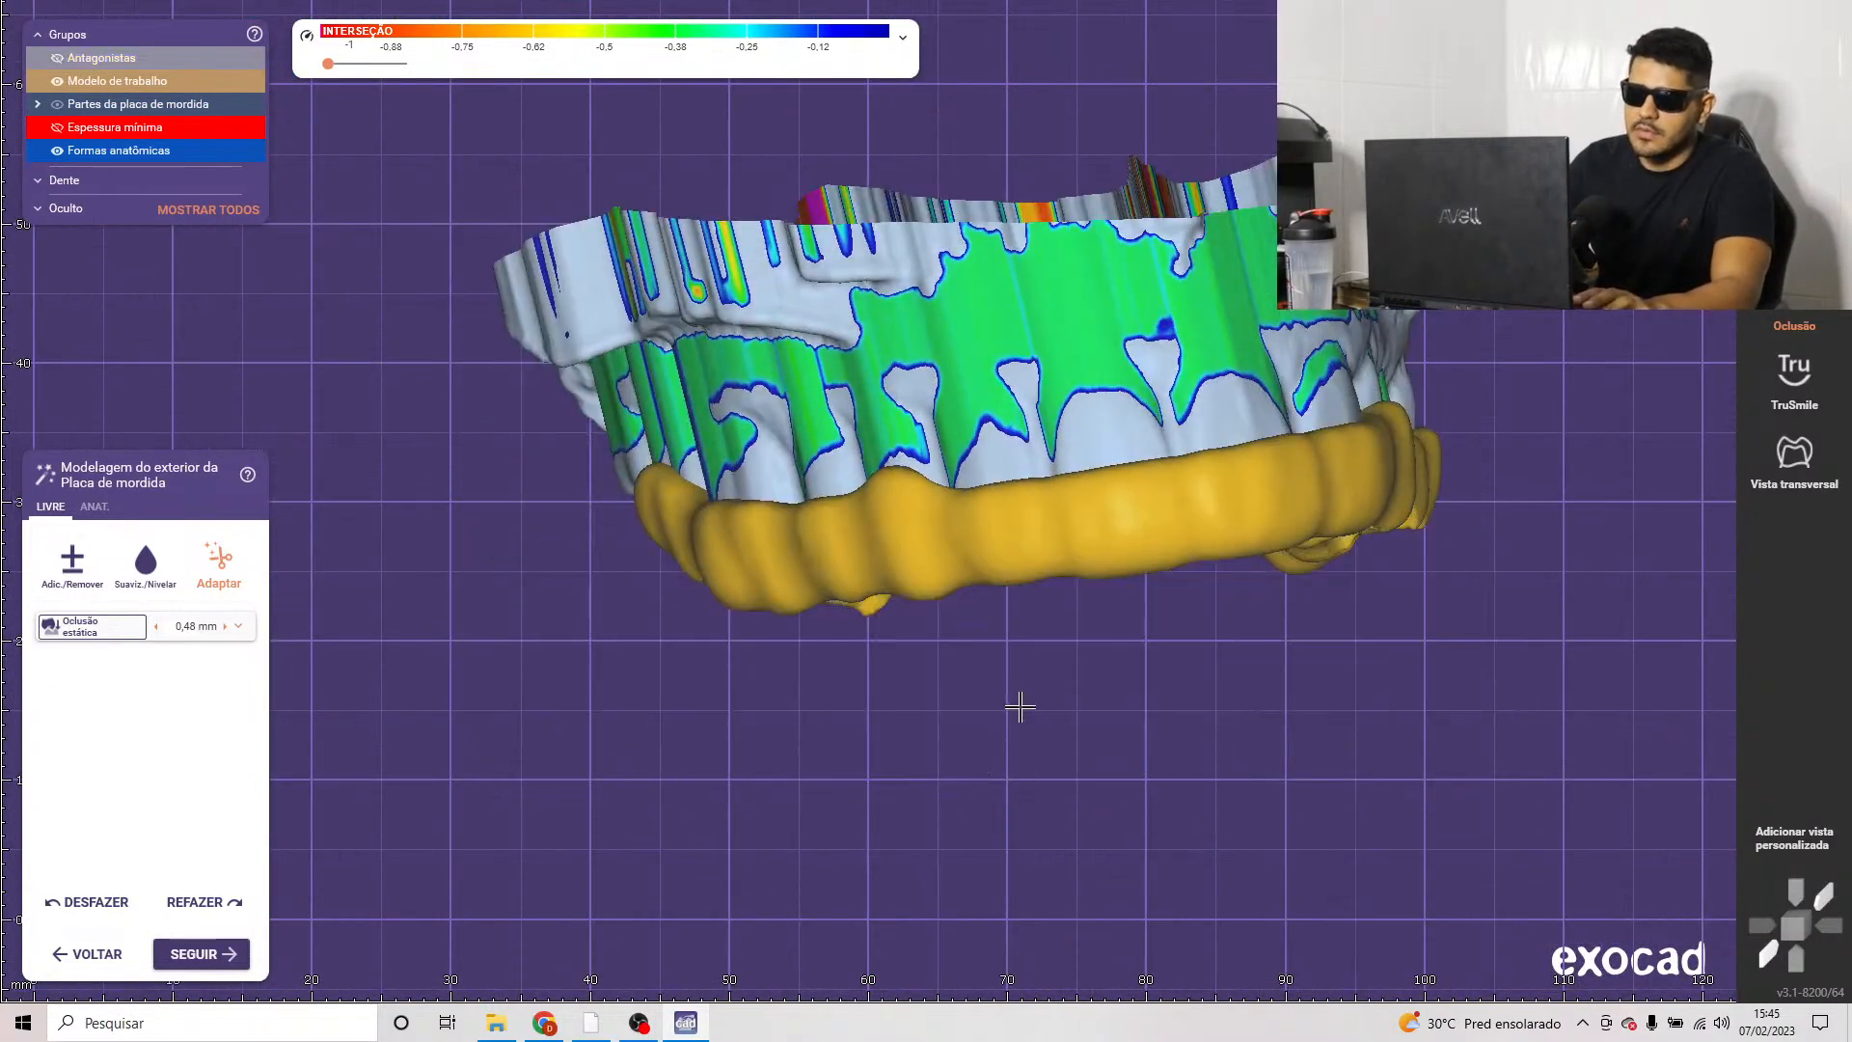
{"action": "right_click_drag", "start_coordinate": [1019, 707], "coordinate": [1024, 701]}
{"action": "scroll", "coordinate": [980, 537], "scroll_direction": "up", "scroll_amount": 3}
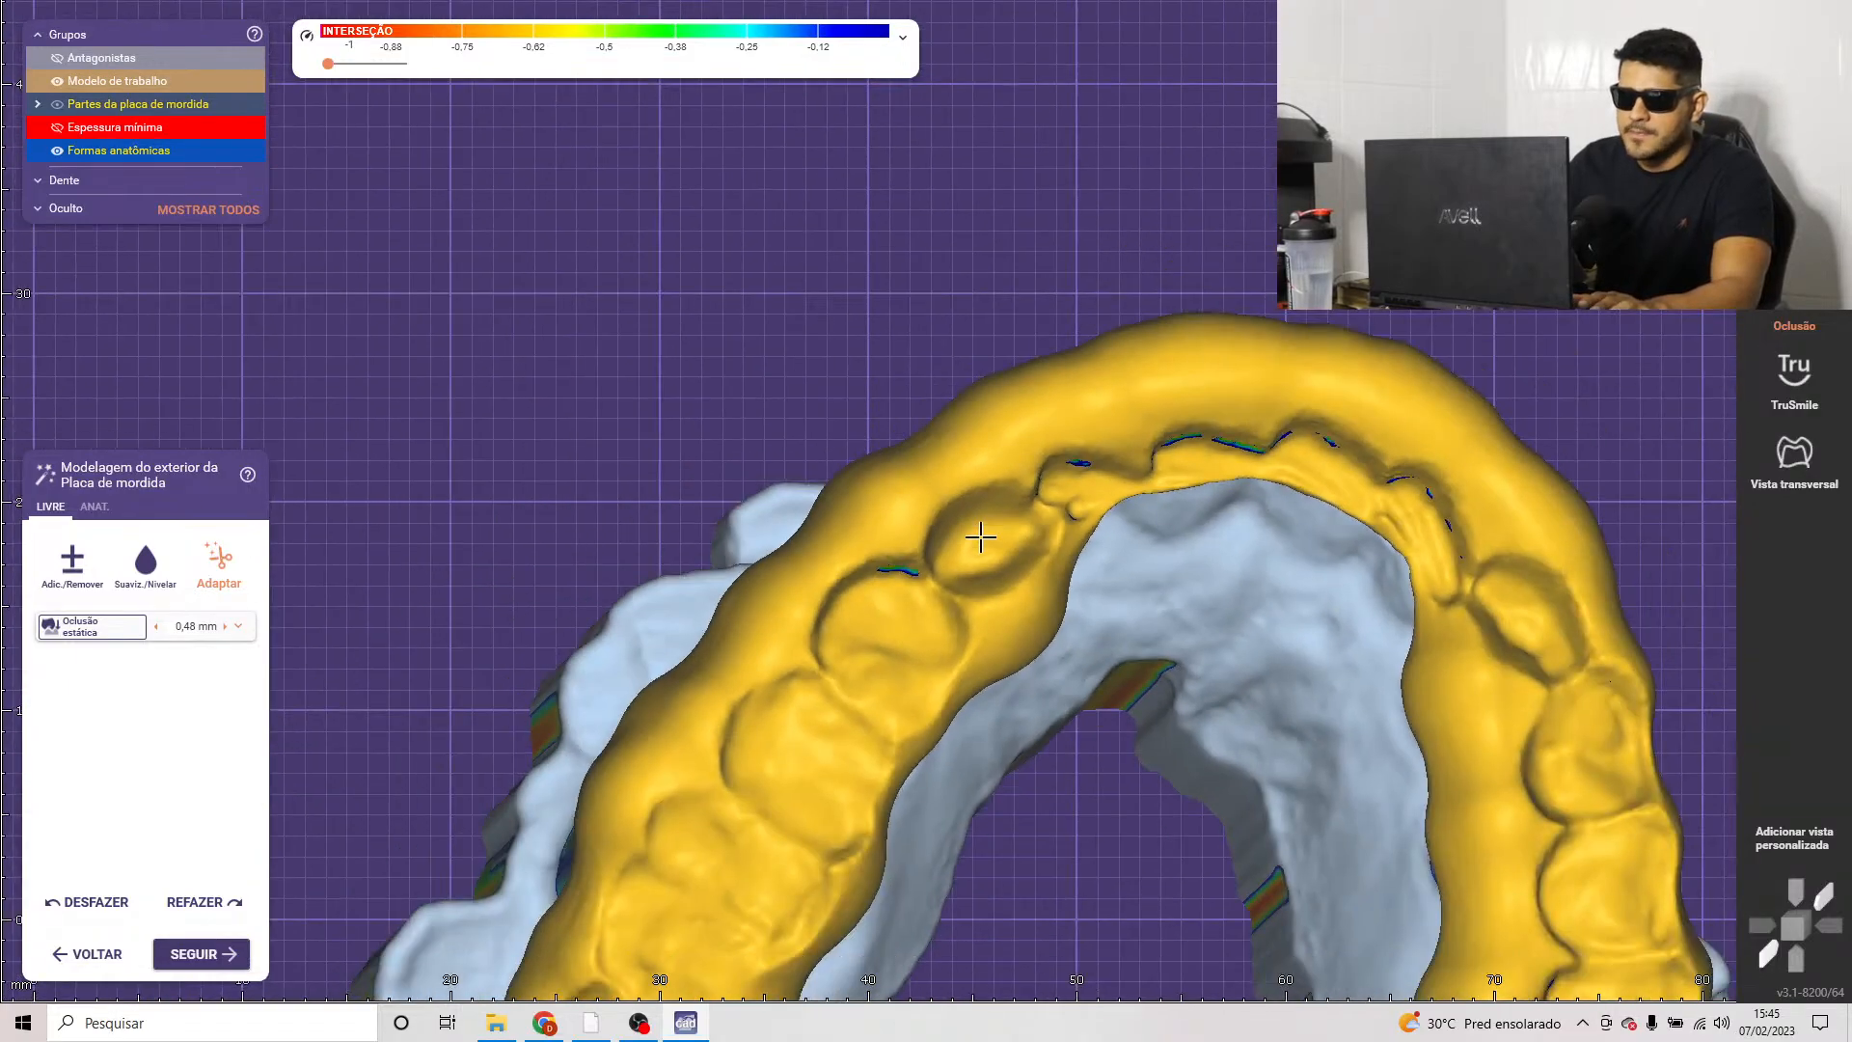
Step: Inspect the depth and shape of the tooth imprints on the splint from the palatal and posterior sides
{"action": "middle_click", "coordinate": [980, 538]}
{"action": "right_click_drag", "start_coordinate": [758, 586], "coordinate": [873, 583]}
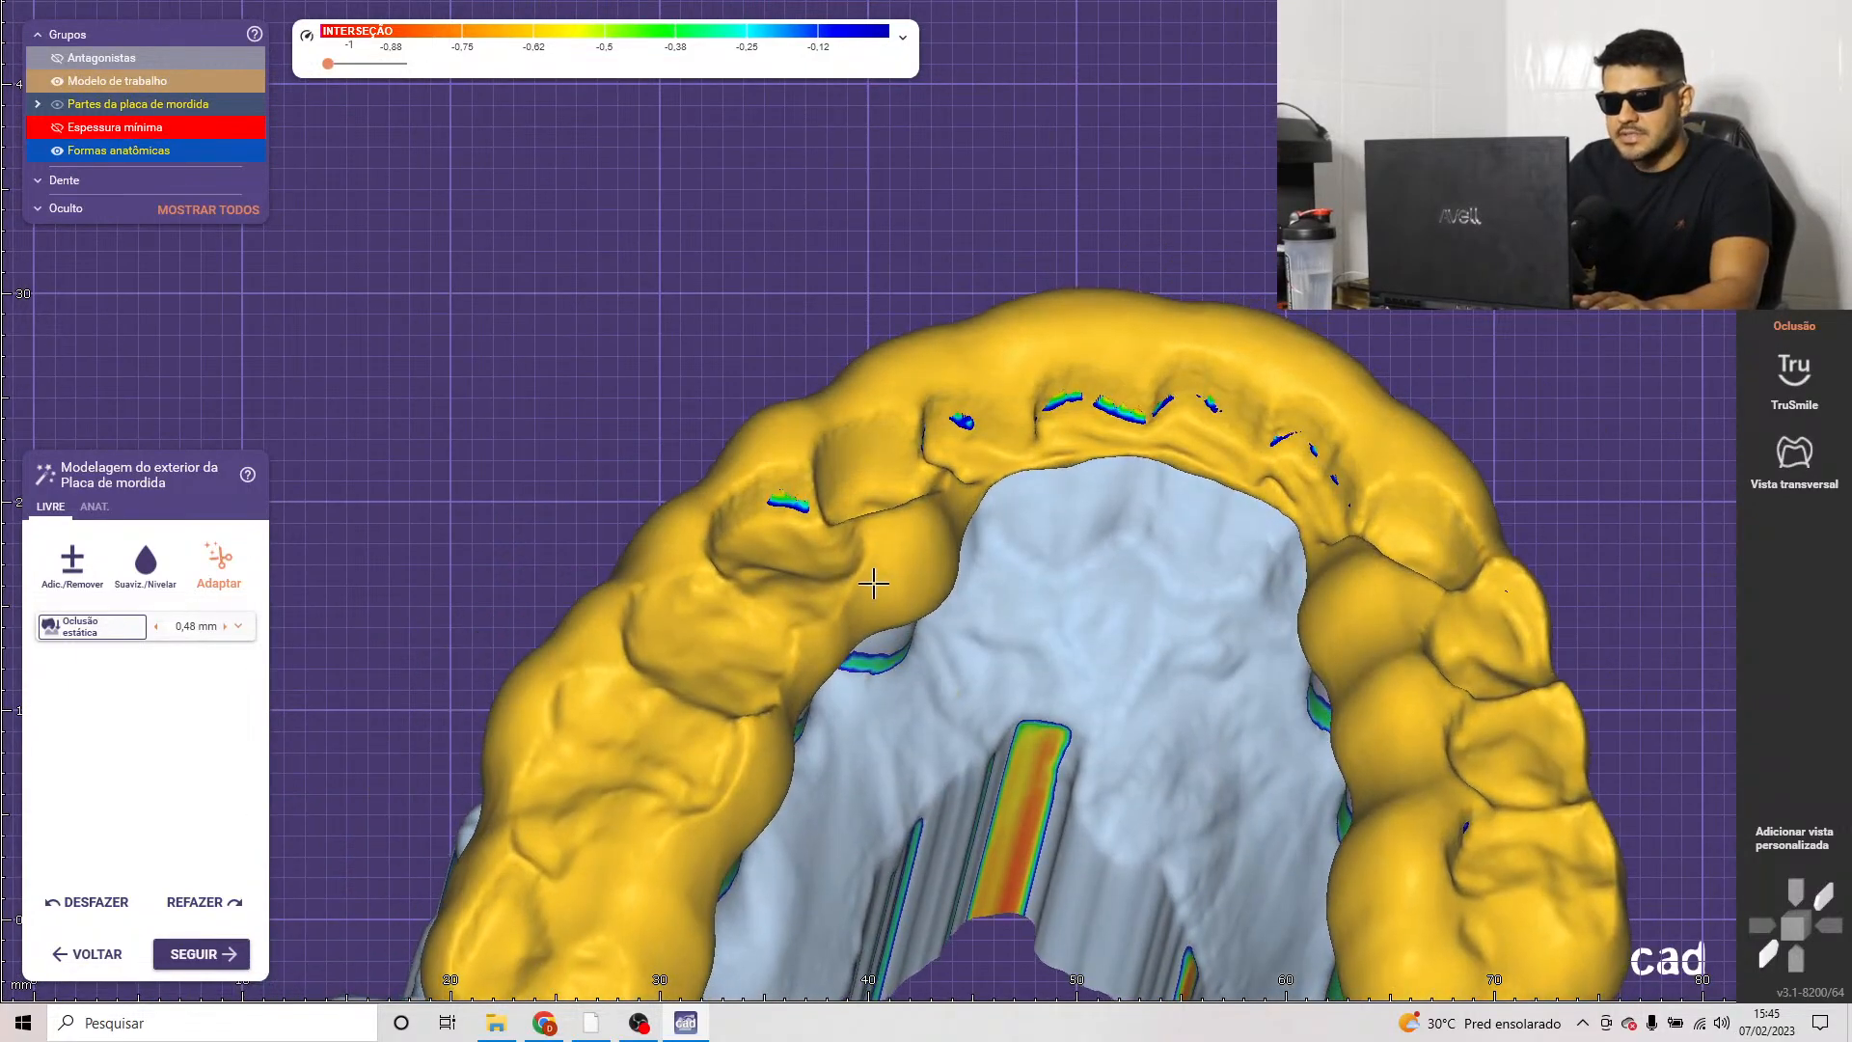
{"action": "middle_click", "coordinate": [815, 637]}
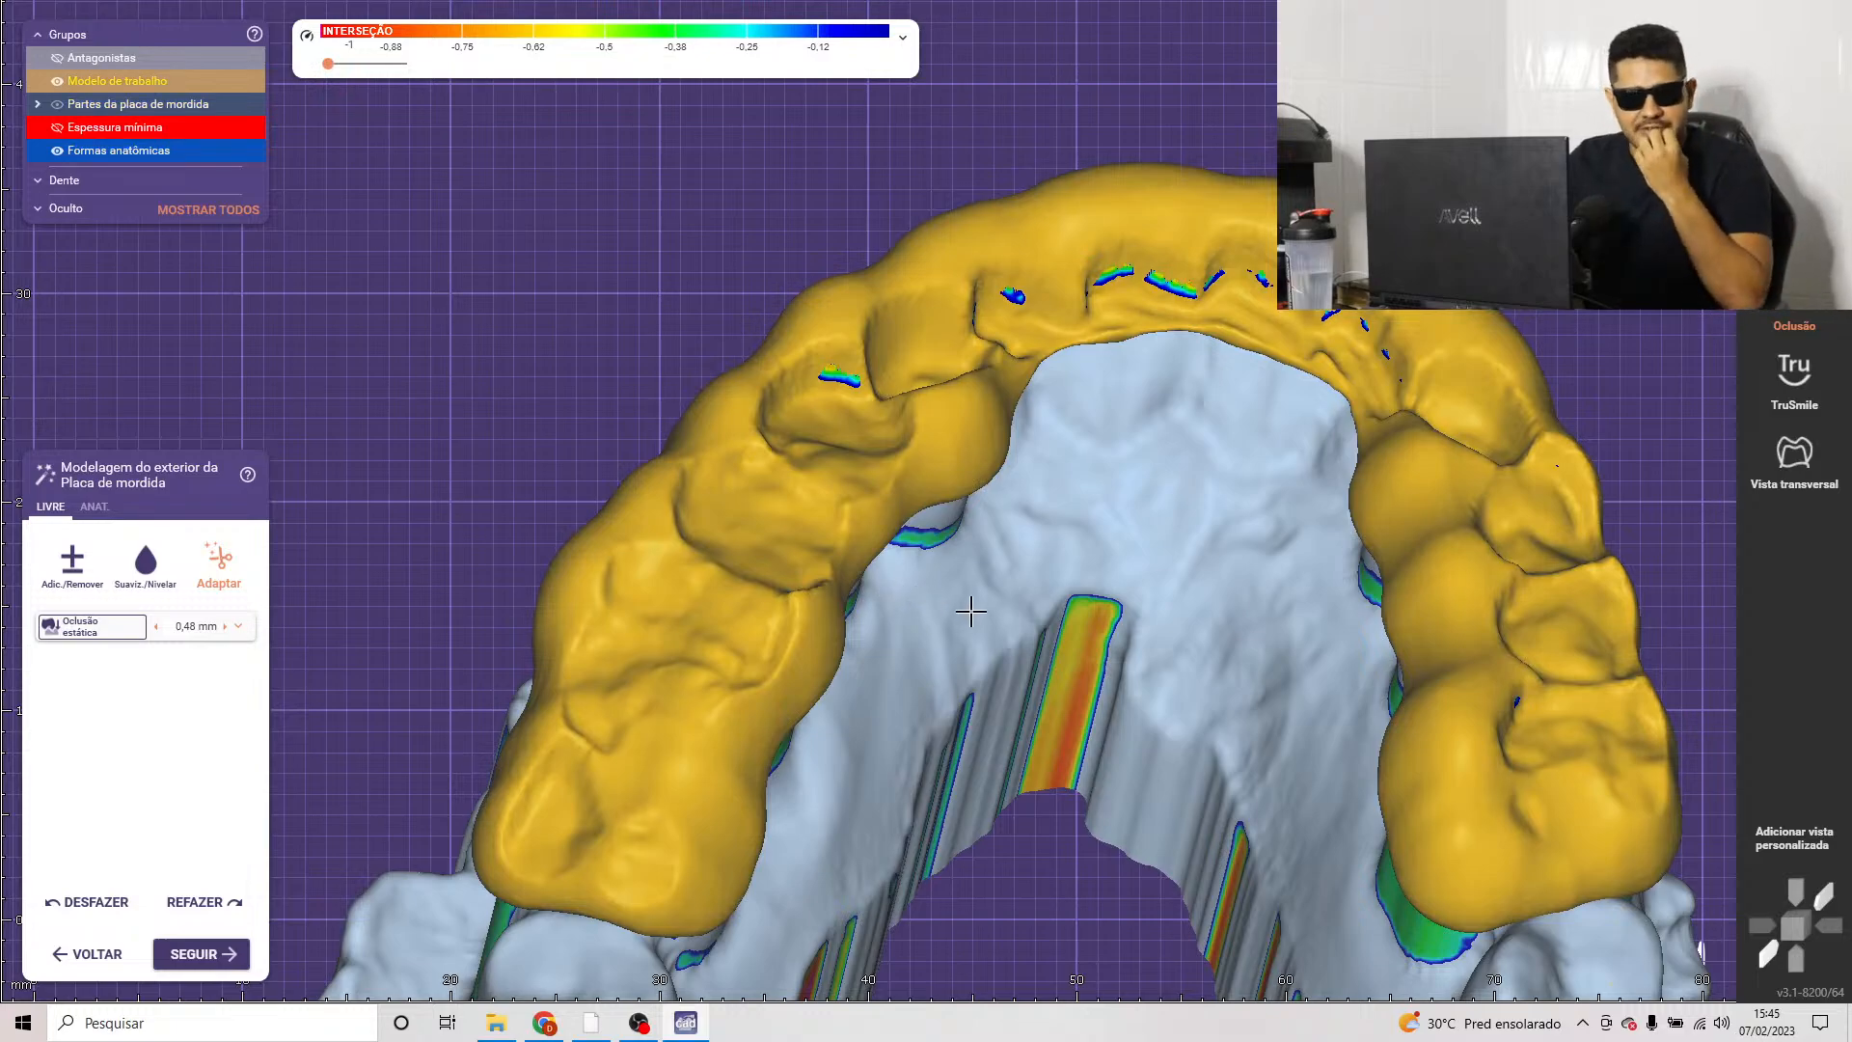
{"action": "scroll", "coordinate": [917, 494], "scroll_direction": "up", "scroll_amount": 2}
{"action": "scroll", "coordinate": [917, 493], "scroll_direction": "down", "scroll_amount": 5}
{"action": "middle_click", "coordinate": [917, 496]}
{"action": "right_click_drag", "start_coordinate": [917, 496], "coordinate": [1086, 567]}
{"action": "scroll", "coordinate": [995, 296], "scroll_direction": "up", "scroll_amount": 3}
{"action": "scroll", "coordinate": [995, 296], "scroll_direction": "up", "scroll_amount": 1}
{"action": "middle_click", "coordinate": [769, 524]}
{"action": "scroll", "coordinate": [769, 524], "scroll_direction": "down", "scroll_amount": 1}
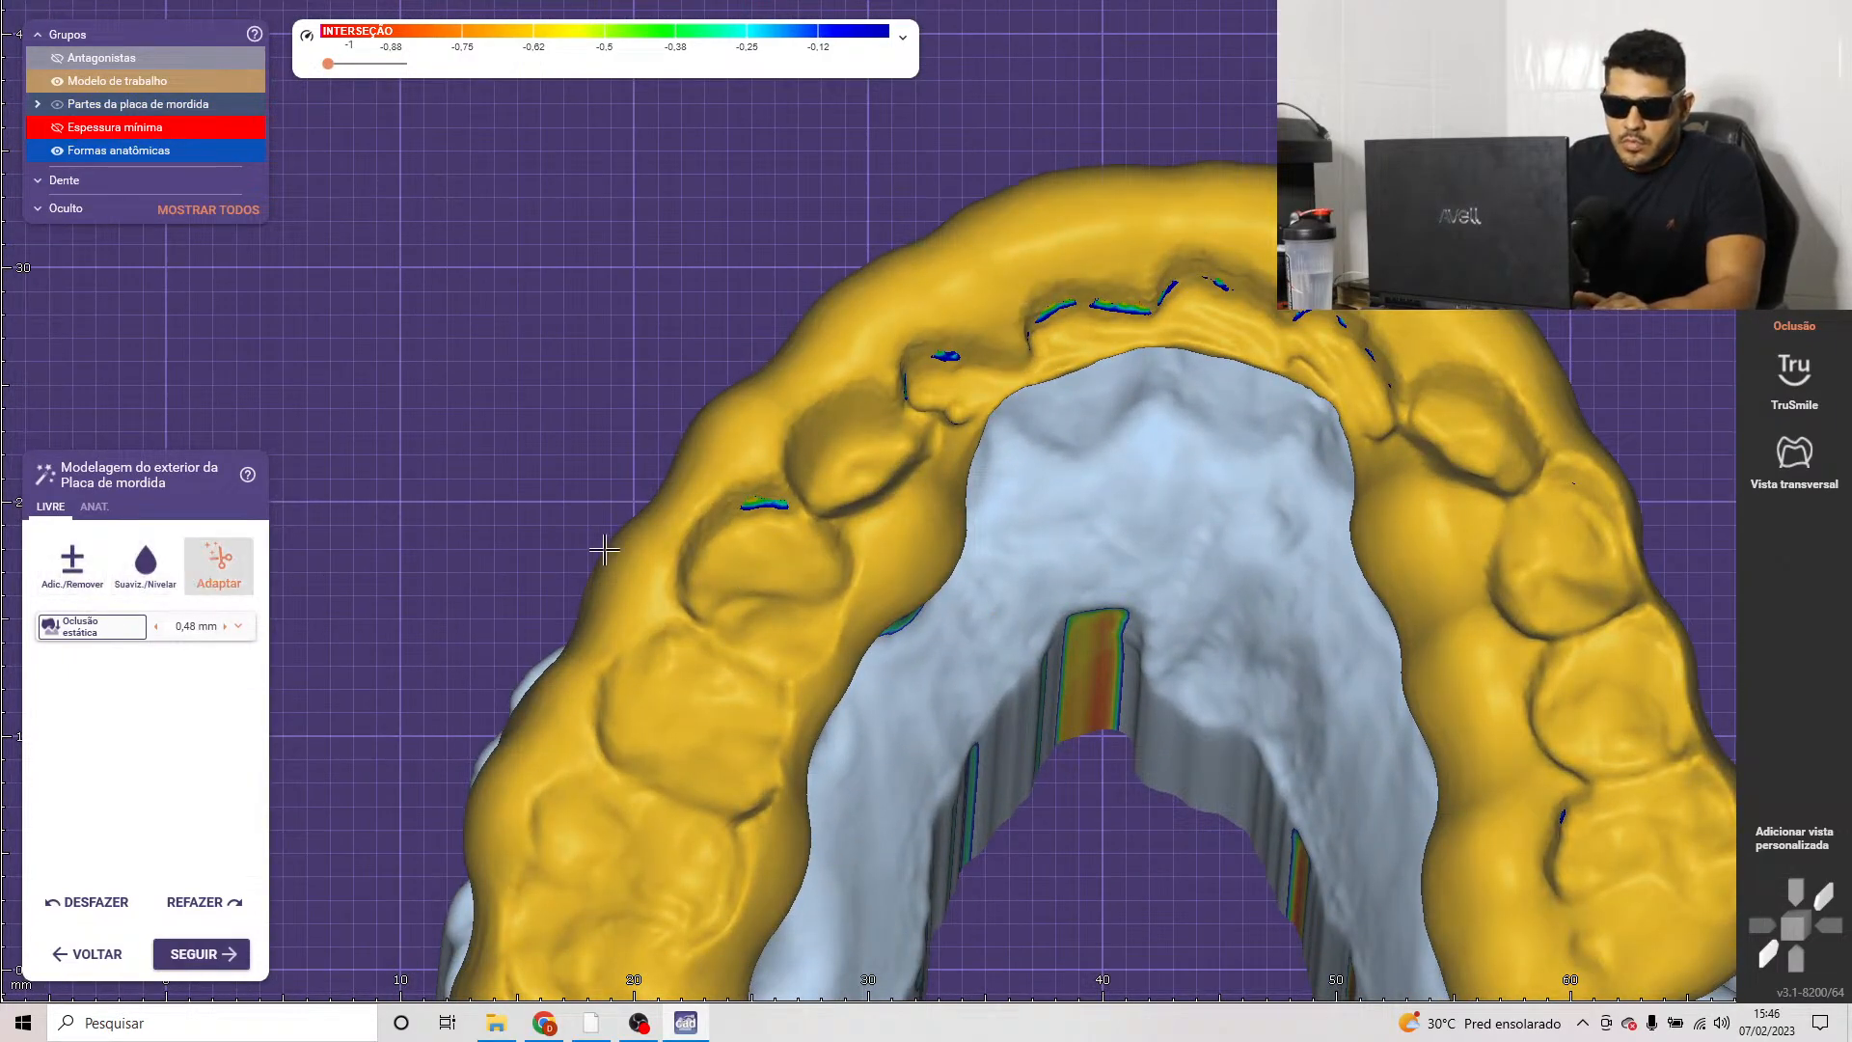
Step: Smooth the canine and premolar imprints on one side of the splint using a larger, stronger smoothing brush
{"action": "left_click", "coordinate": [163, 570]}
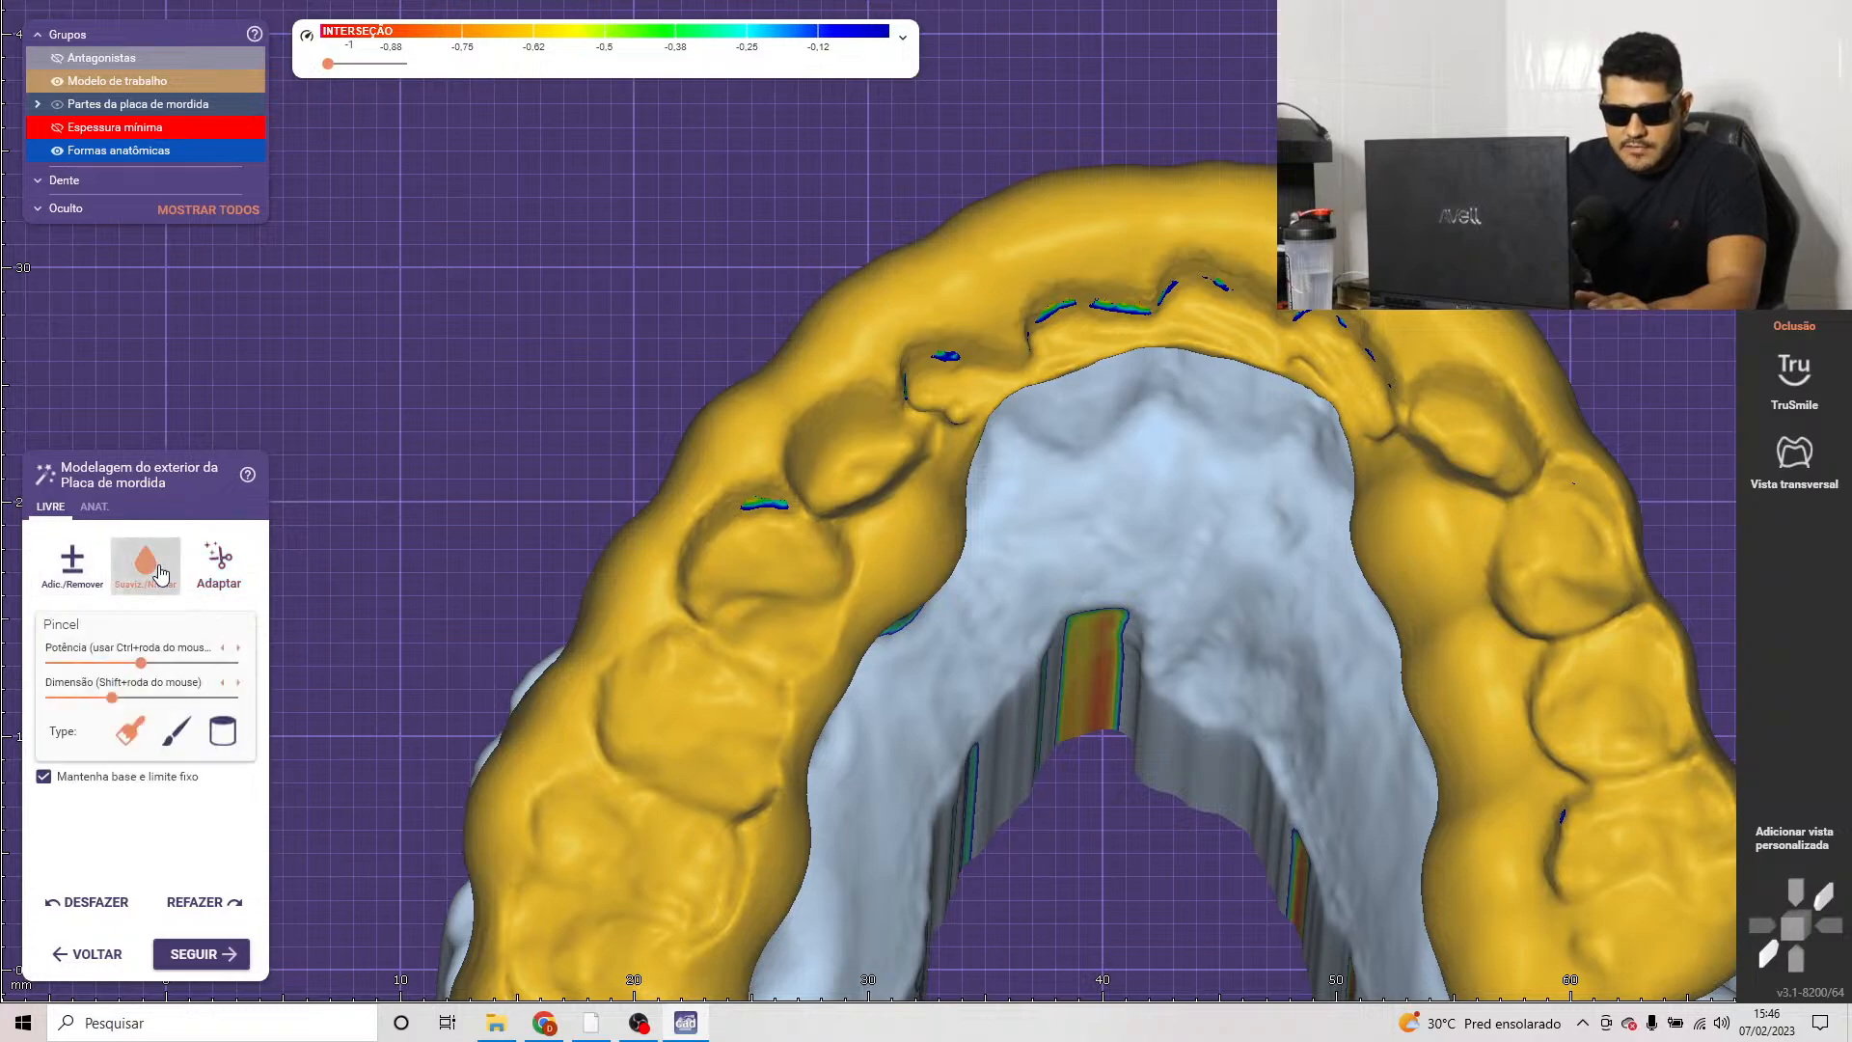
{"action": "scroll", "coordinate": [800, 553], "scroll_direction": "up", "scroll_amount": 5, "text": "shift"}
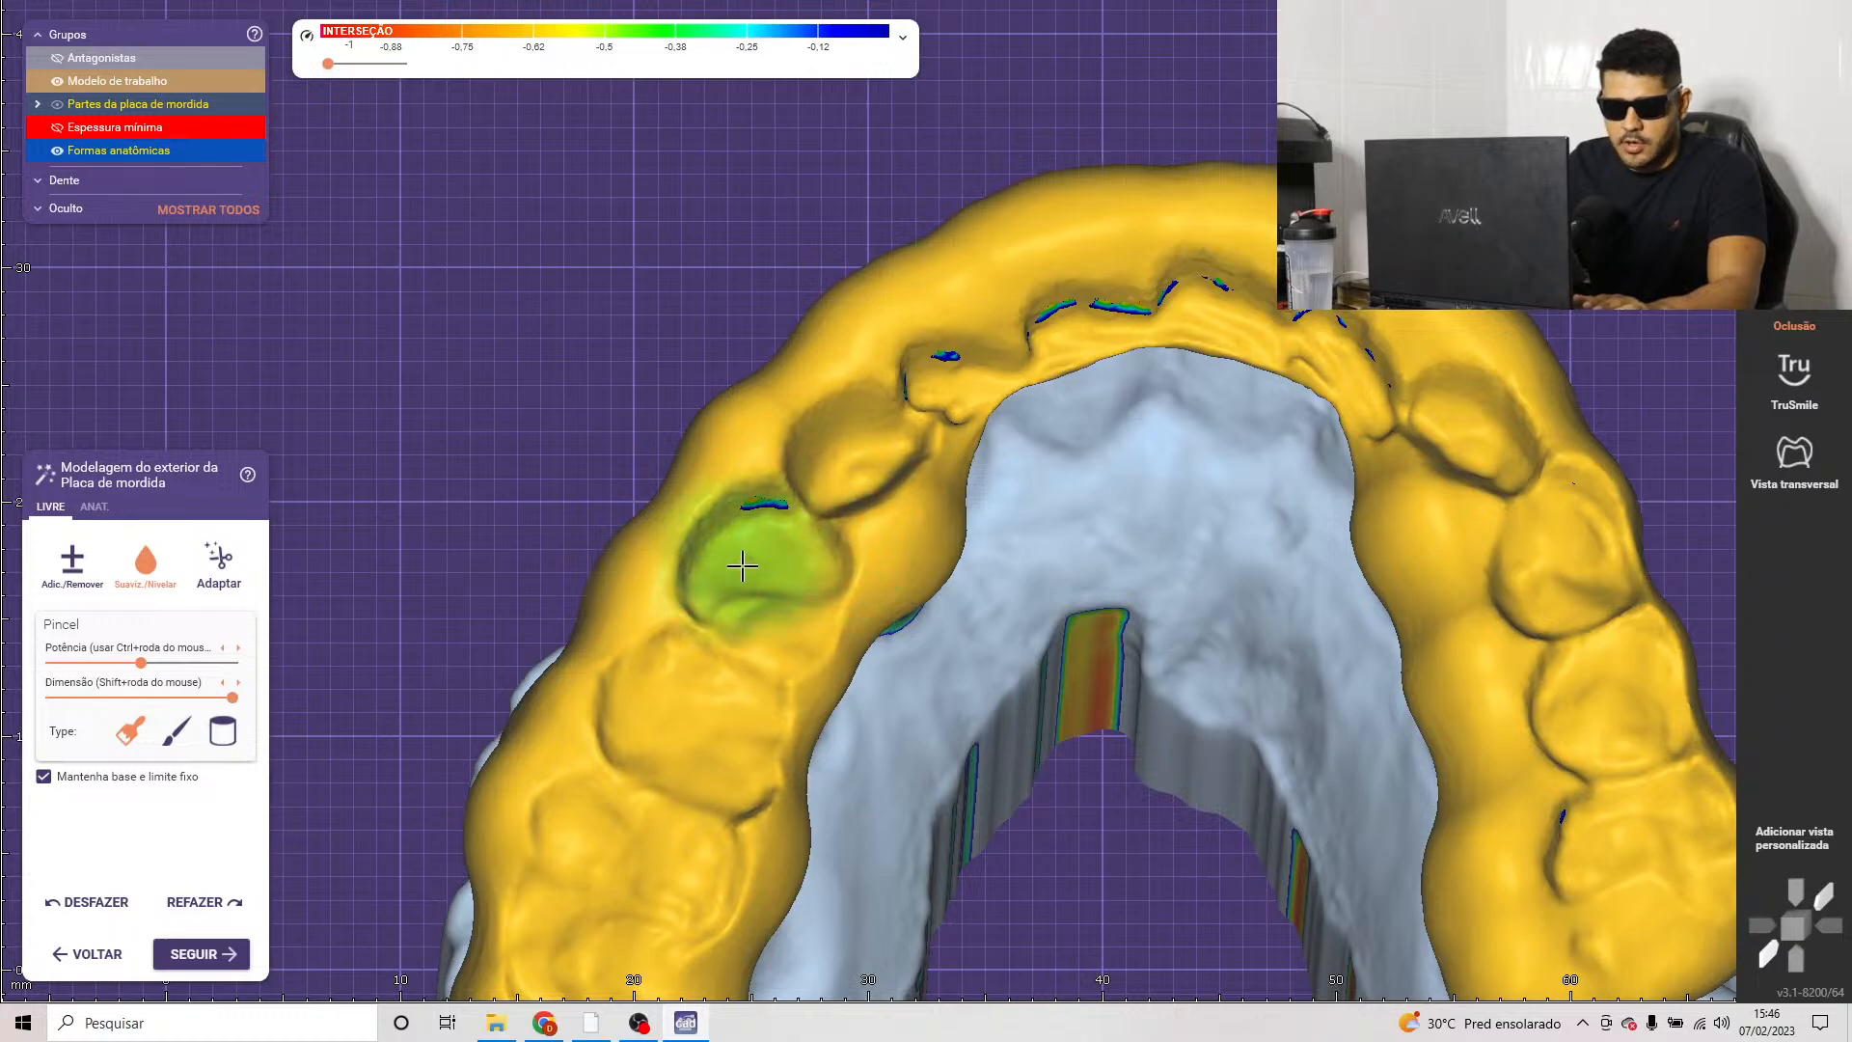
{"action": "scroll", "coordinate": [803, 563], "scroll_direction": "up", "scroll_amount": 2, "text": "ctrl"}
{"action": "mouse_move", "coordinate": [802, 563]}
{"action": "left_mouse_down"}
{"action": "mouse_move", "coordinate": [744, 529]}
{"action": "mouse_move", "coordinate": [892, 385]}
{"action": "mouse_move", "coordinate": [1115, 289]}
{"action": "mouse_move", "coordinate": [1172, 294]}
{"action": "mouse_move", "coordinate": [848, 463]}
{"action": "mouse_move", "coordinate": [820, 541]}
{"action": "mouse_move", "coordinate": [731, 651]}
{"action": "mouse_move", "coordinate": [764, 606]}
{"action": "left_mouse_up"}
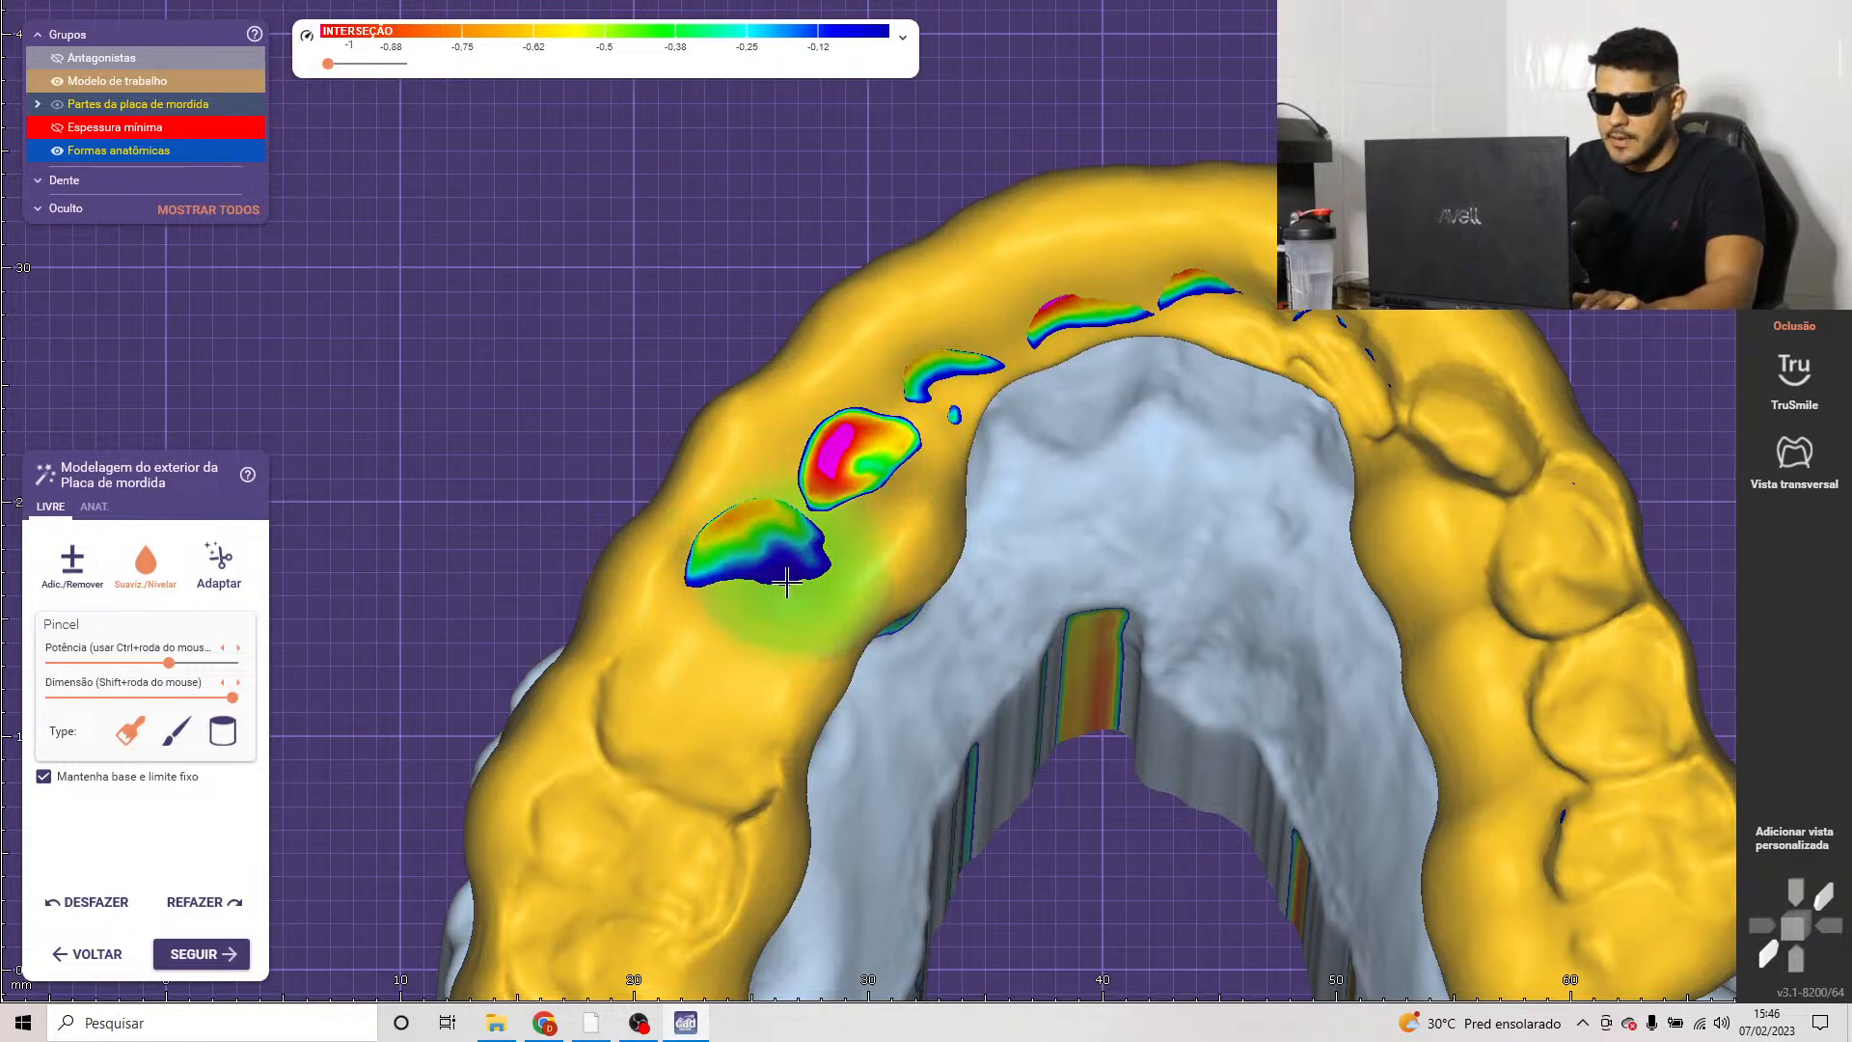
Step: Smooth the remaining imprints along the incisors, the opposite side of the arch and the molars
{"action": "mouse_move", "coordinate": [653, 818]}
{"action": "right_mouse_down"}
{"action": "mouse_move", "coordinate": [848, 640]}
{"action": "mouse_move", "coordinate": [954, 649]}
{"action": "mouse_move", "coordinate": [851, 513]}
{"action": "right_mouse_up"}
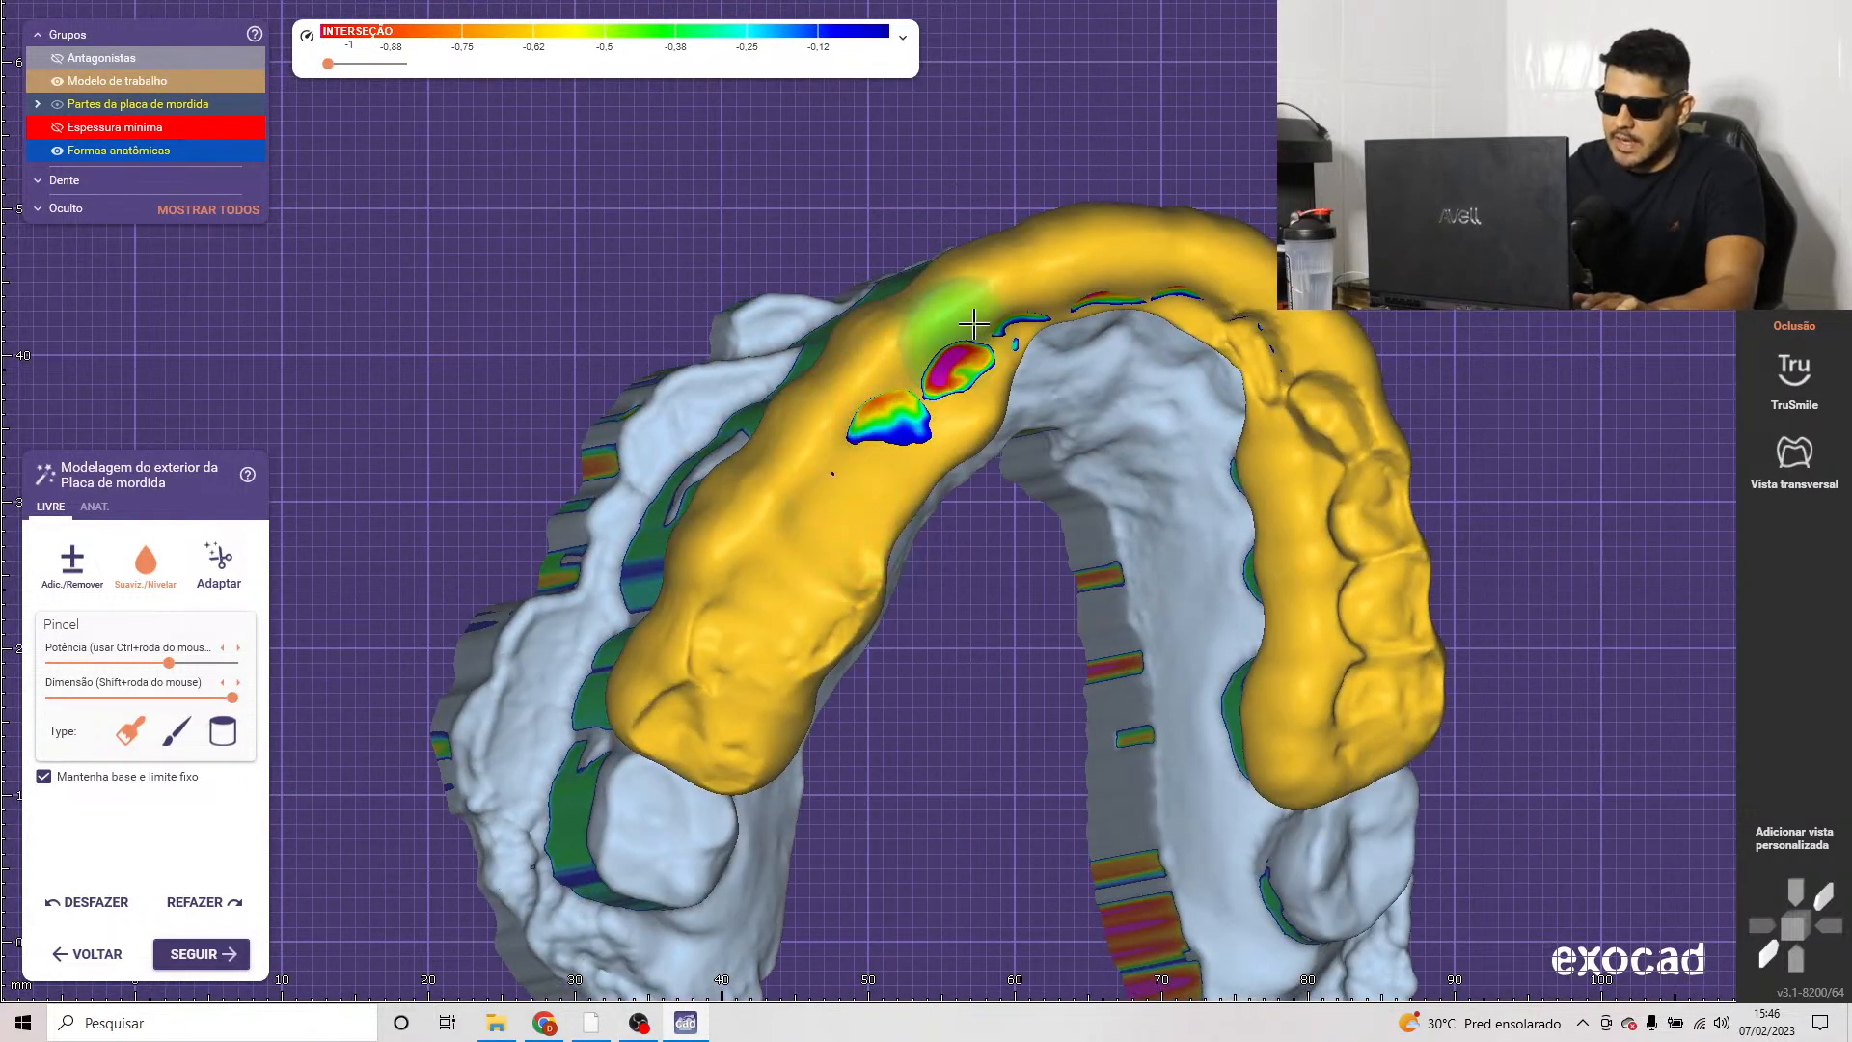
{"action": "right_click_drag", "start_coordinate": [1015, 258], "coordinate": [1011, 294]}
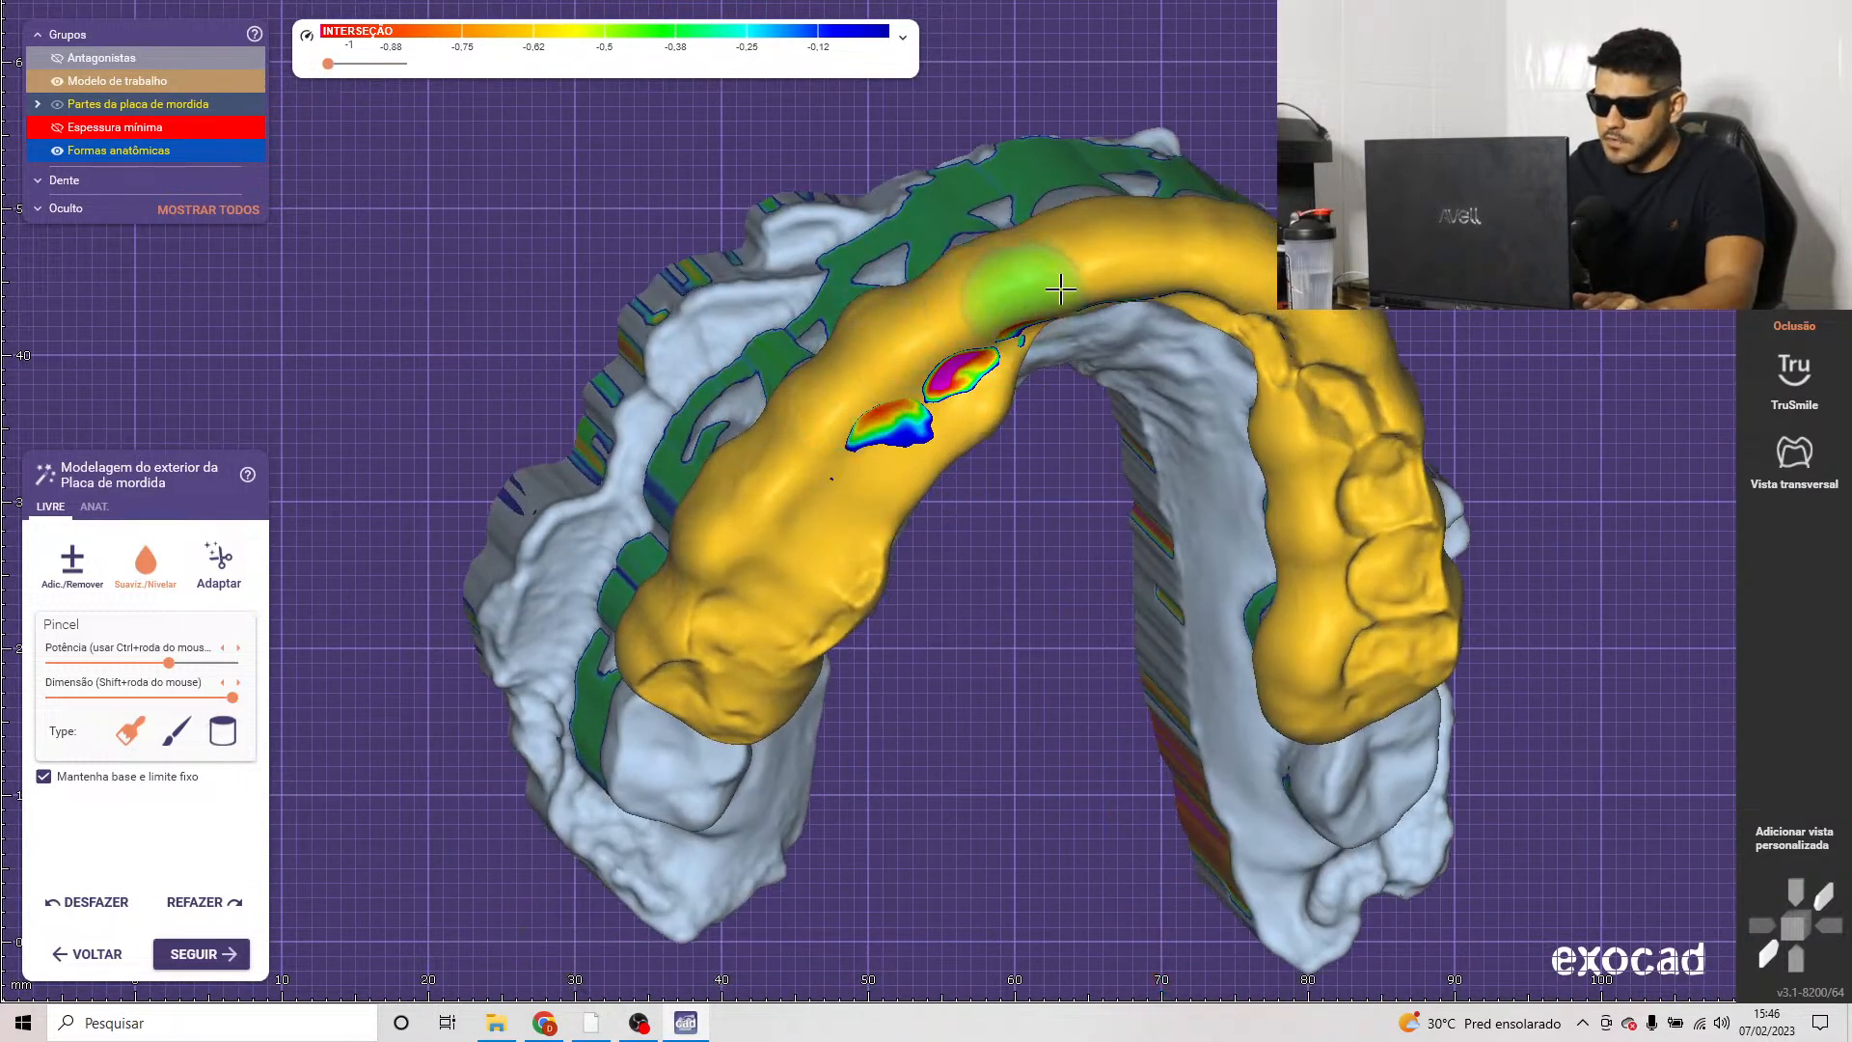
{"action": "right_click_drag", "start_coordinate": [1343, 401], "coordinate": [1201, 310]}
{"action": "mouse_move", "coordinate": [1136, 276]}
{"action": "left_mouse_down"}
{"action": "mouse_move", "coordinate": [1283, 331]}
{"action": "mouse_move", "coordinate": [1331, 434]}
{"action": "mouse_move", "coordinate": [1361, 407]}
{"action": "mouse_move", "coordinate": [1420, 588]}
{"action": "mouse_move", "coordinate": [1389, 521]}
{"action": "mouse_move", "coordinate": [1359, 626]}
{"action": "mouse_move", "coordinate": [1336, 454]}
{"action": "mouse_move", "coordinate": [1381, 416]}
{"action": "left_mouse_up"}
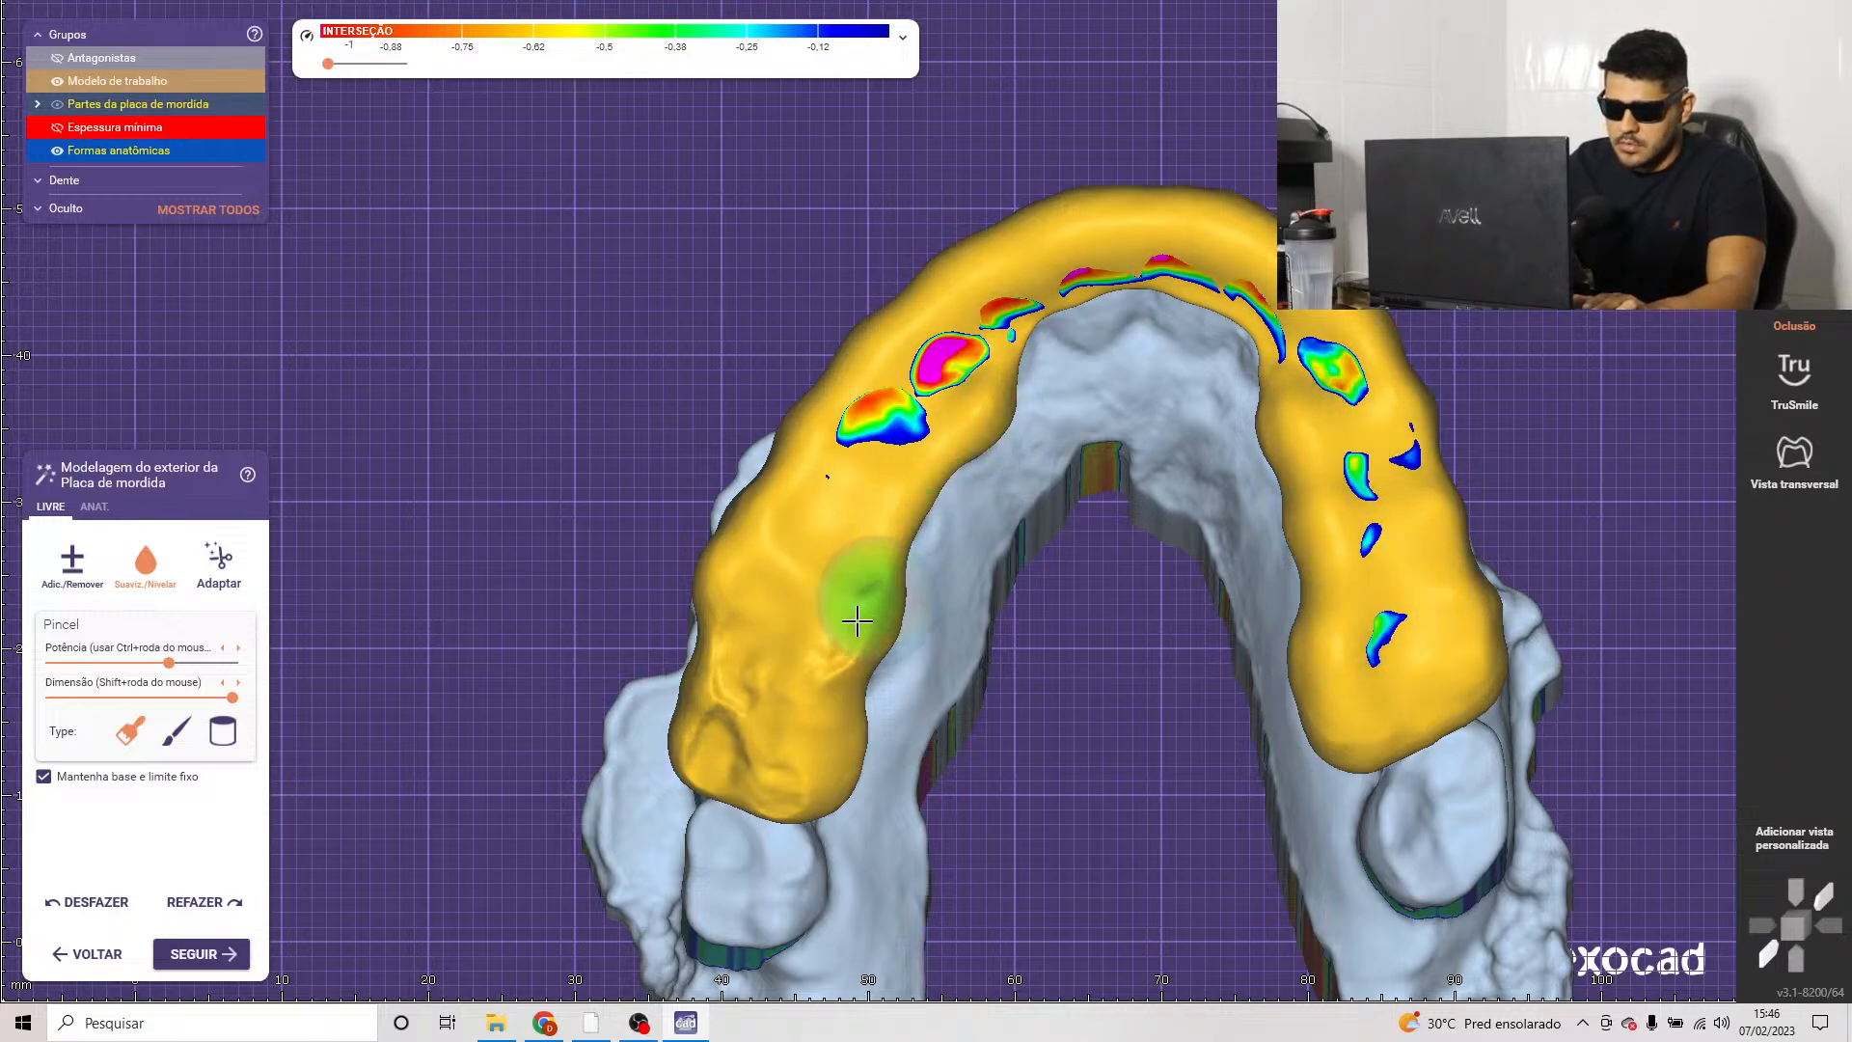
{"action": "mouse_move", "coordinate": [847, 442]}
{"action": "left_mouse_down"}
{"action": "mouse_move", "coordinate": [711, 661]}
{"action": "mouse_move", "coordinate": [810, 641]}
{"action": "mouse_move", "coordinate": [711, 756]}
{"action": "left_mouse_up"}
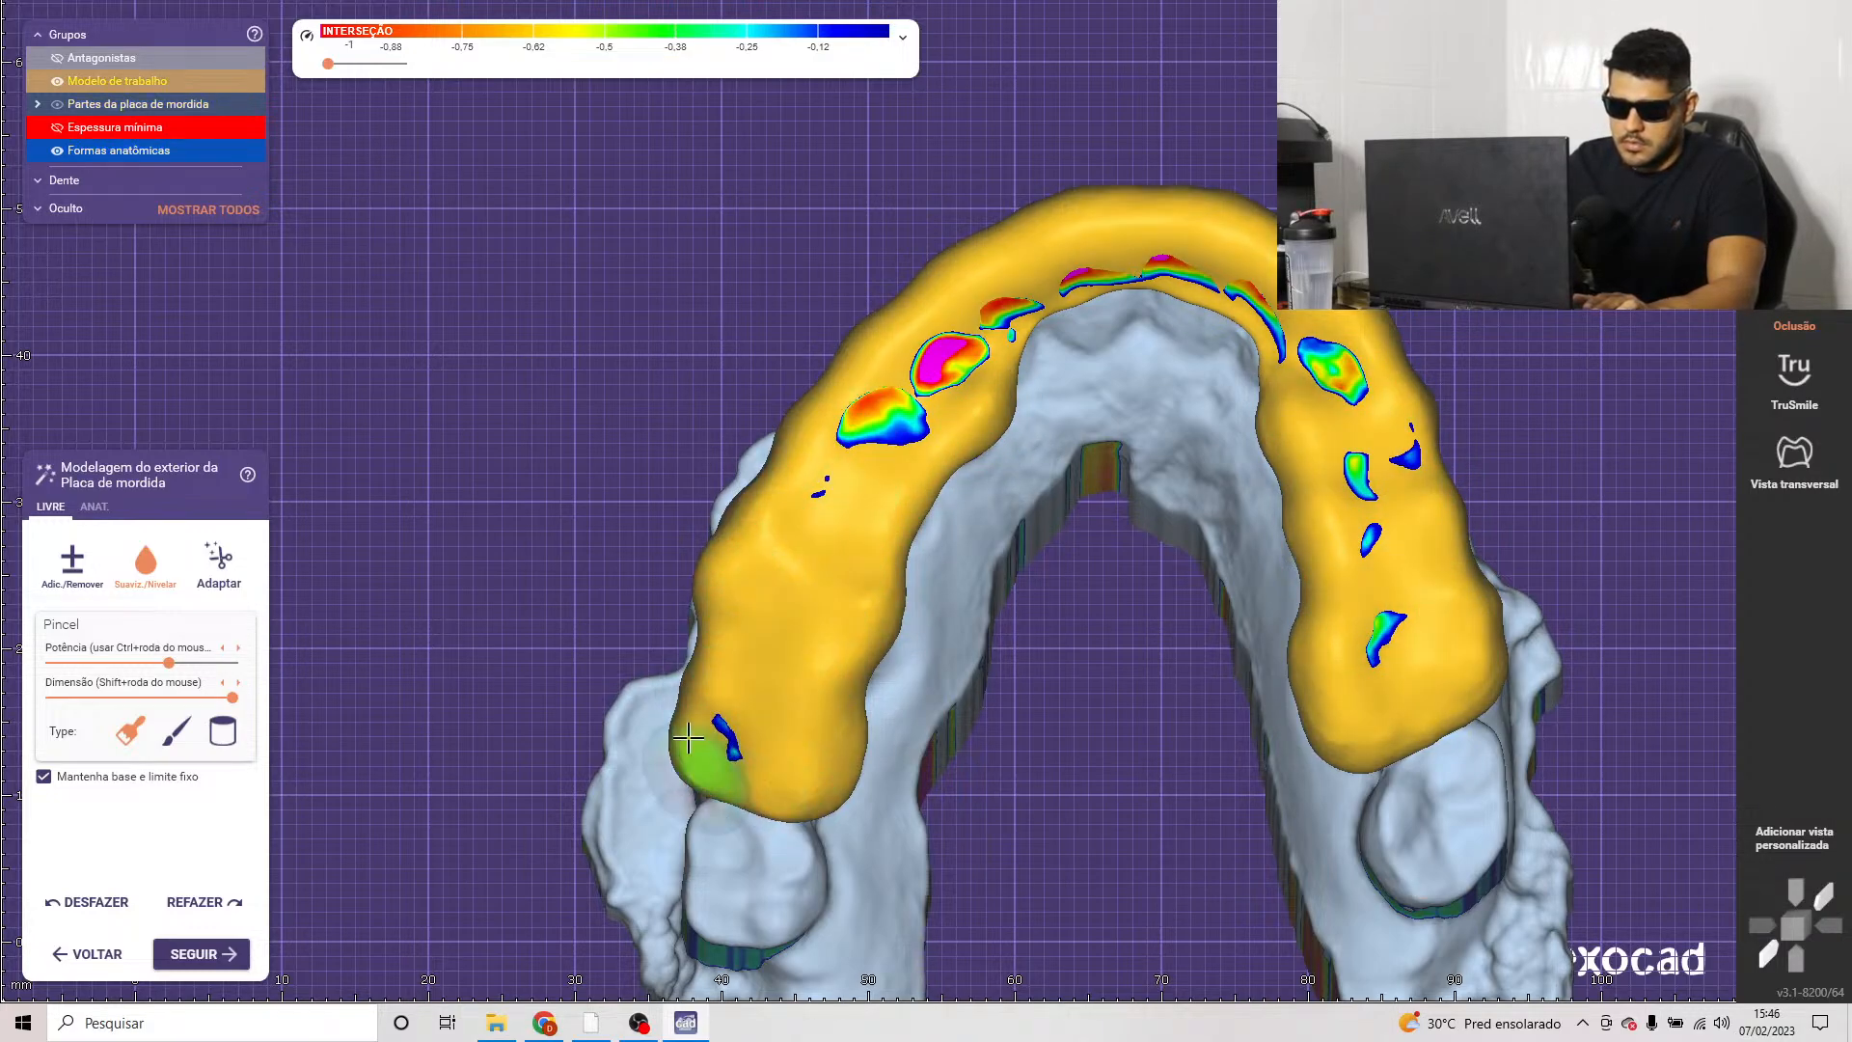
Step: Add material with the cylinder-type brush to the splint's palatal edge beside the lateral incisor contact
{"action": "right_click_drag", "start_coordinate": [1105, 271], "coordinate": [936, 704]}
{"action": "scroll", "coordinate": [945, 469], "scroll_direction": "up", "scroll_amount": 9}
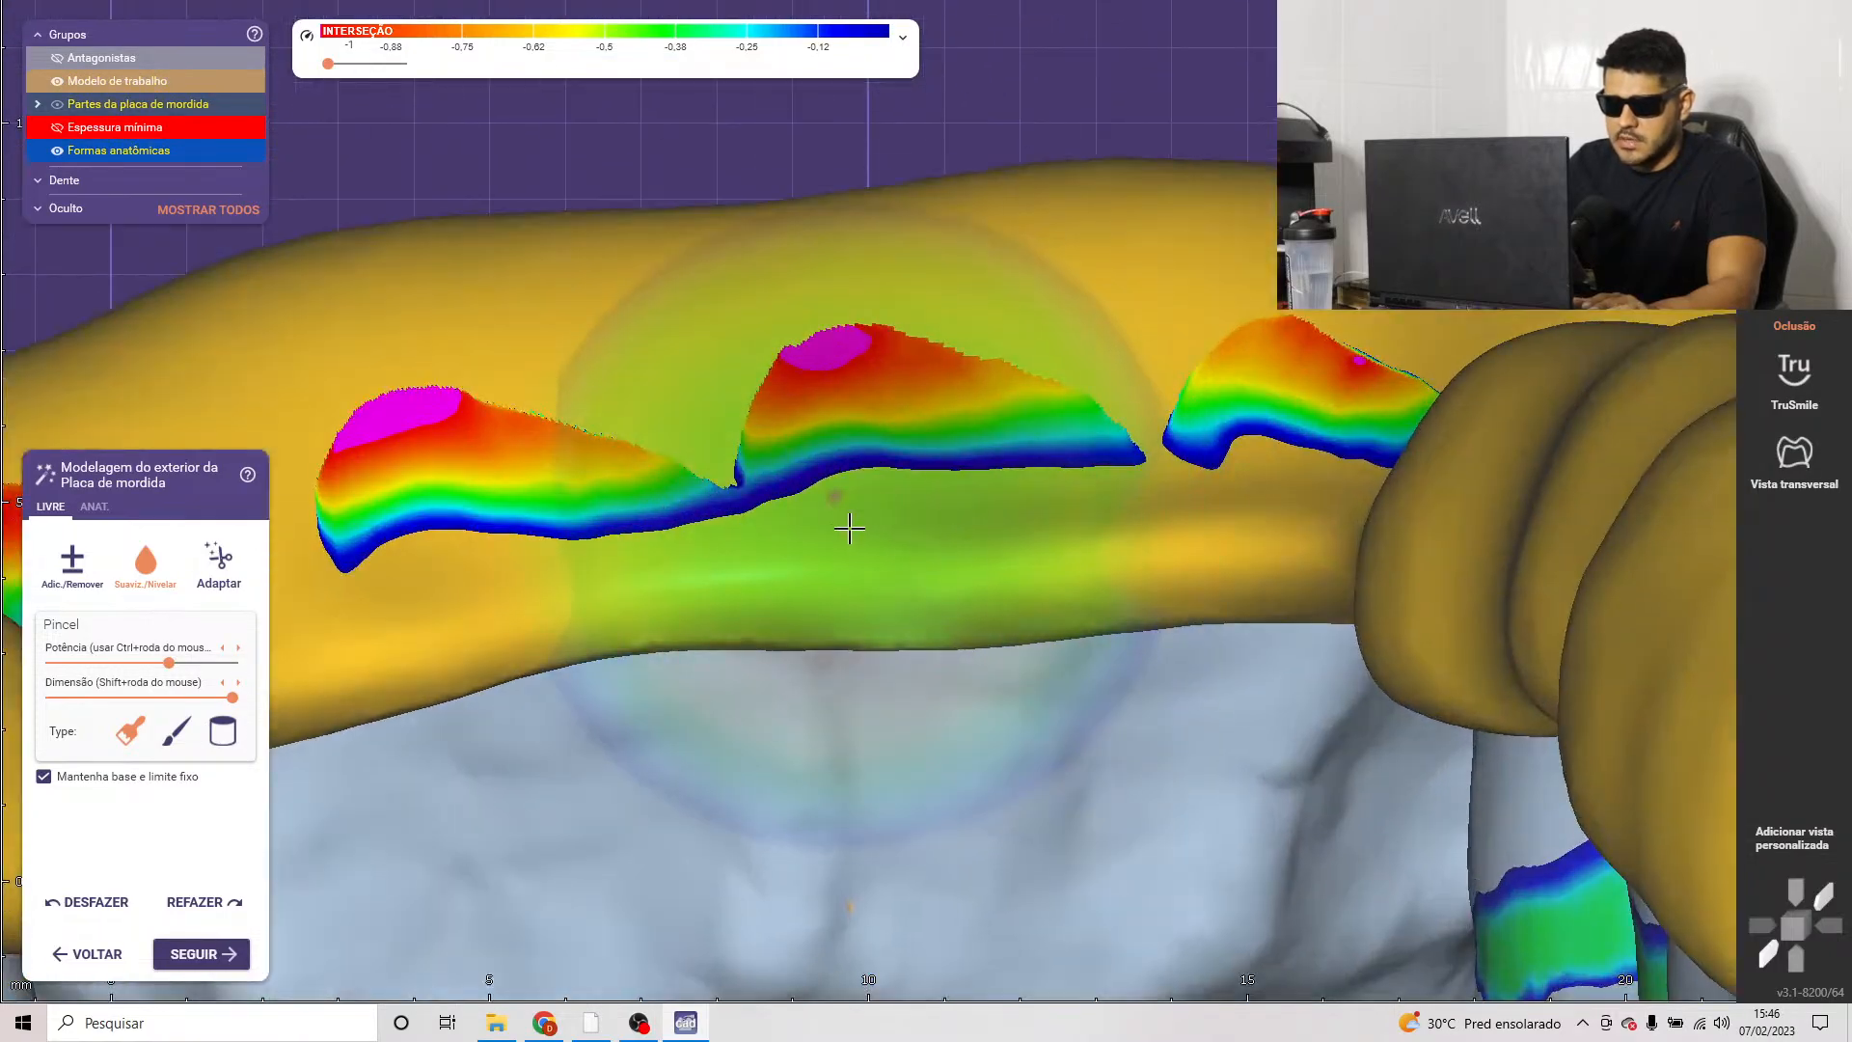
{"action": "mouse_move", "coordinate": [848, 529]}
{"action": "right_mouse_down"}
{"action": "mouse_move", "coordinate": [806, 569]}
{"action": "mouse_move", "coordinate": [1009, 567]}
{"action": "mouse_move", "coordinate": [906, 555]}
{"action": "right_mouse_up"}
{"action": "scroll", "coordinate": [805, 570], "scroll_direction": "down", "scroll_amount": 4}
{"action": "left_click", "coordinate": [73, 563]}
{"action": "scroll", "coordinate": [751, 518], "scroll_direction": "down", "scroll_amount": 2, "text": "shift"}
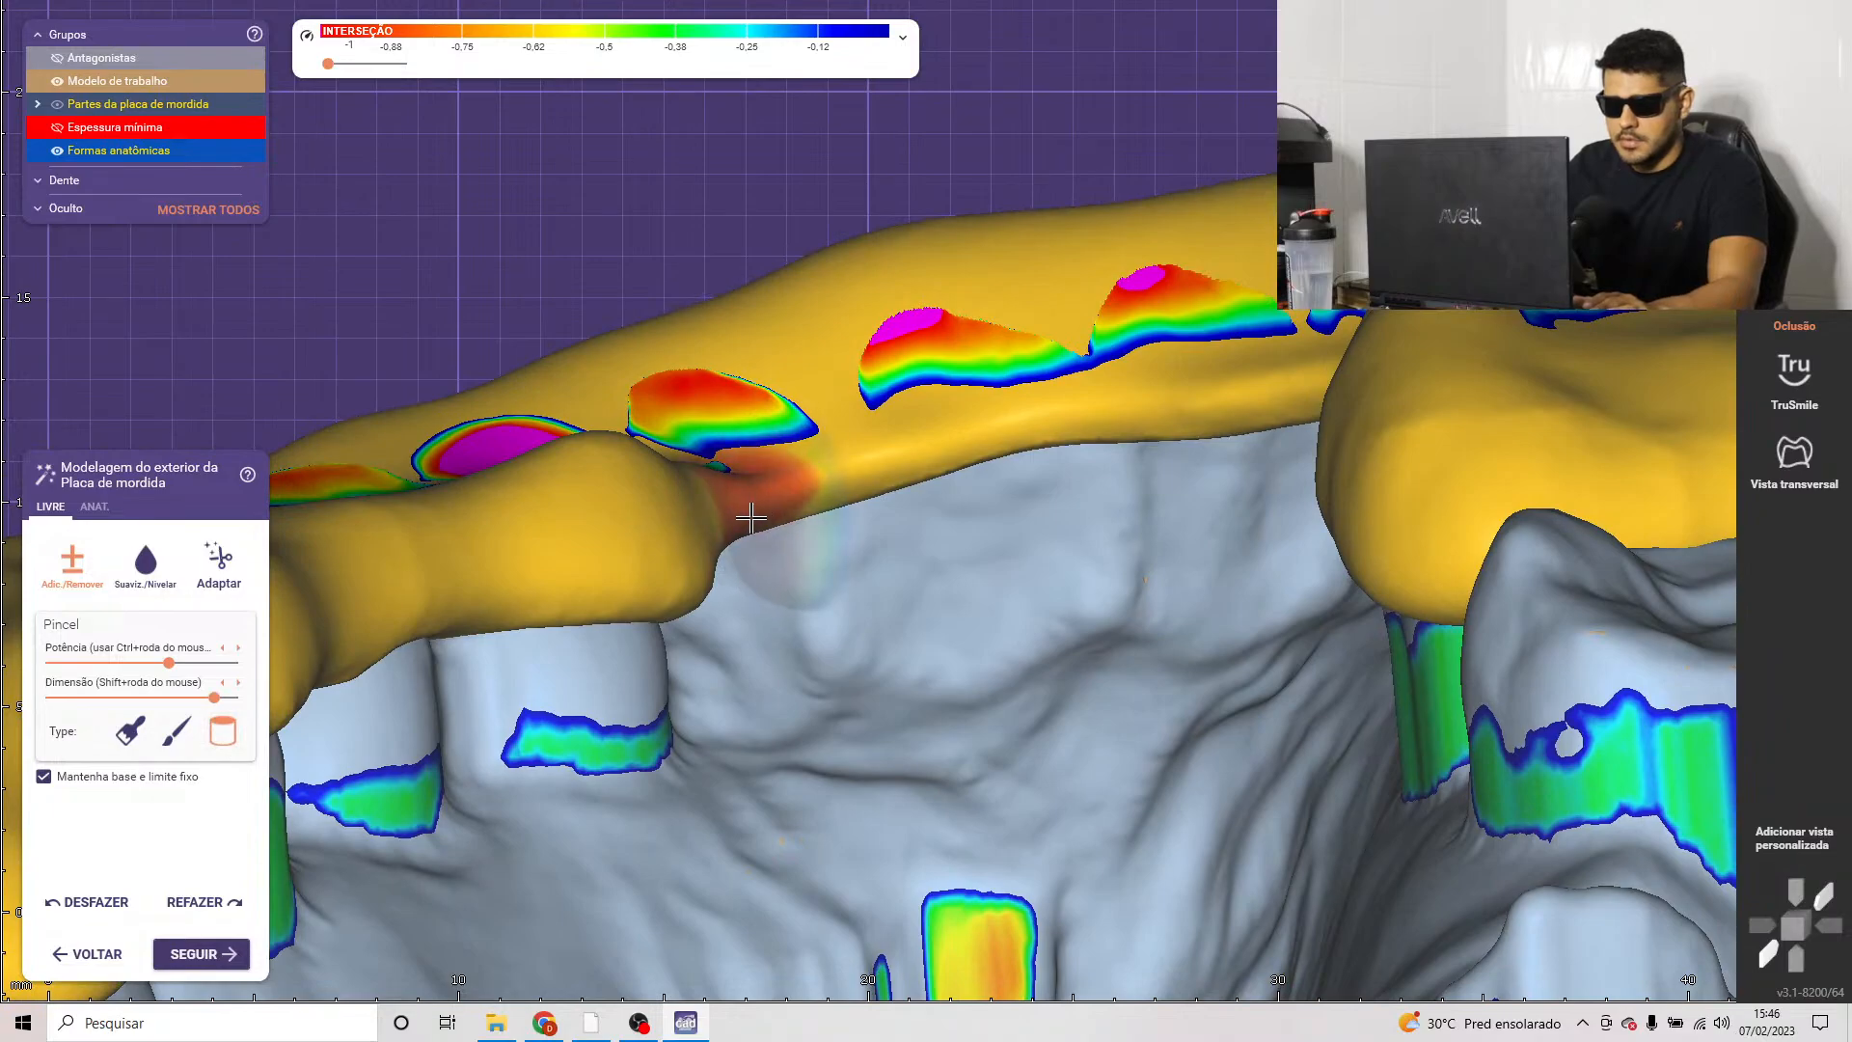
{"action": "right_click_drag", "start_coordinate": [739, 524], "coordinate": [781, 516]}
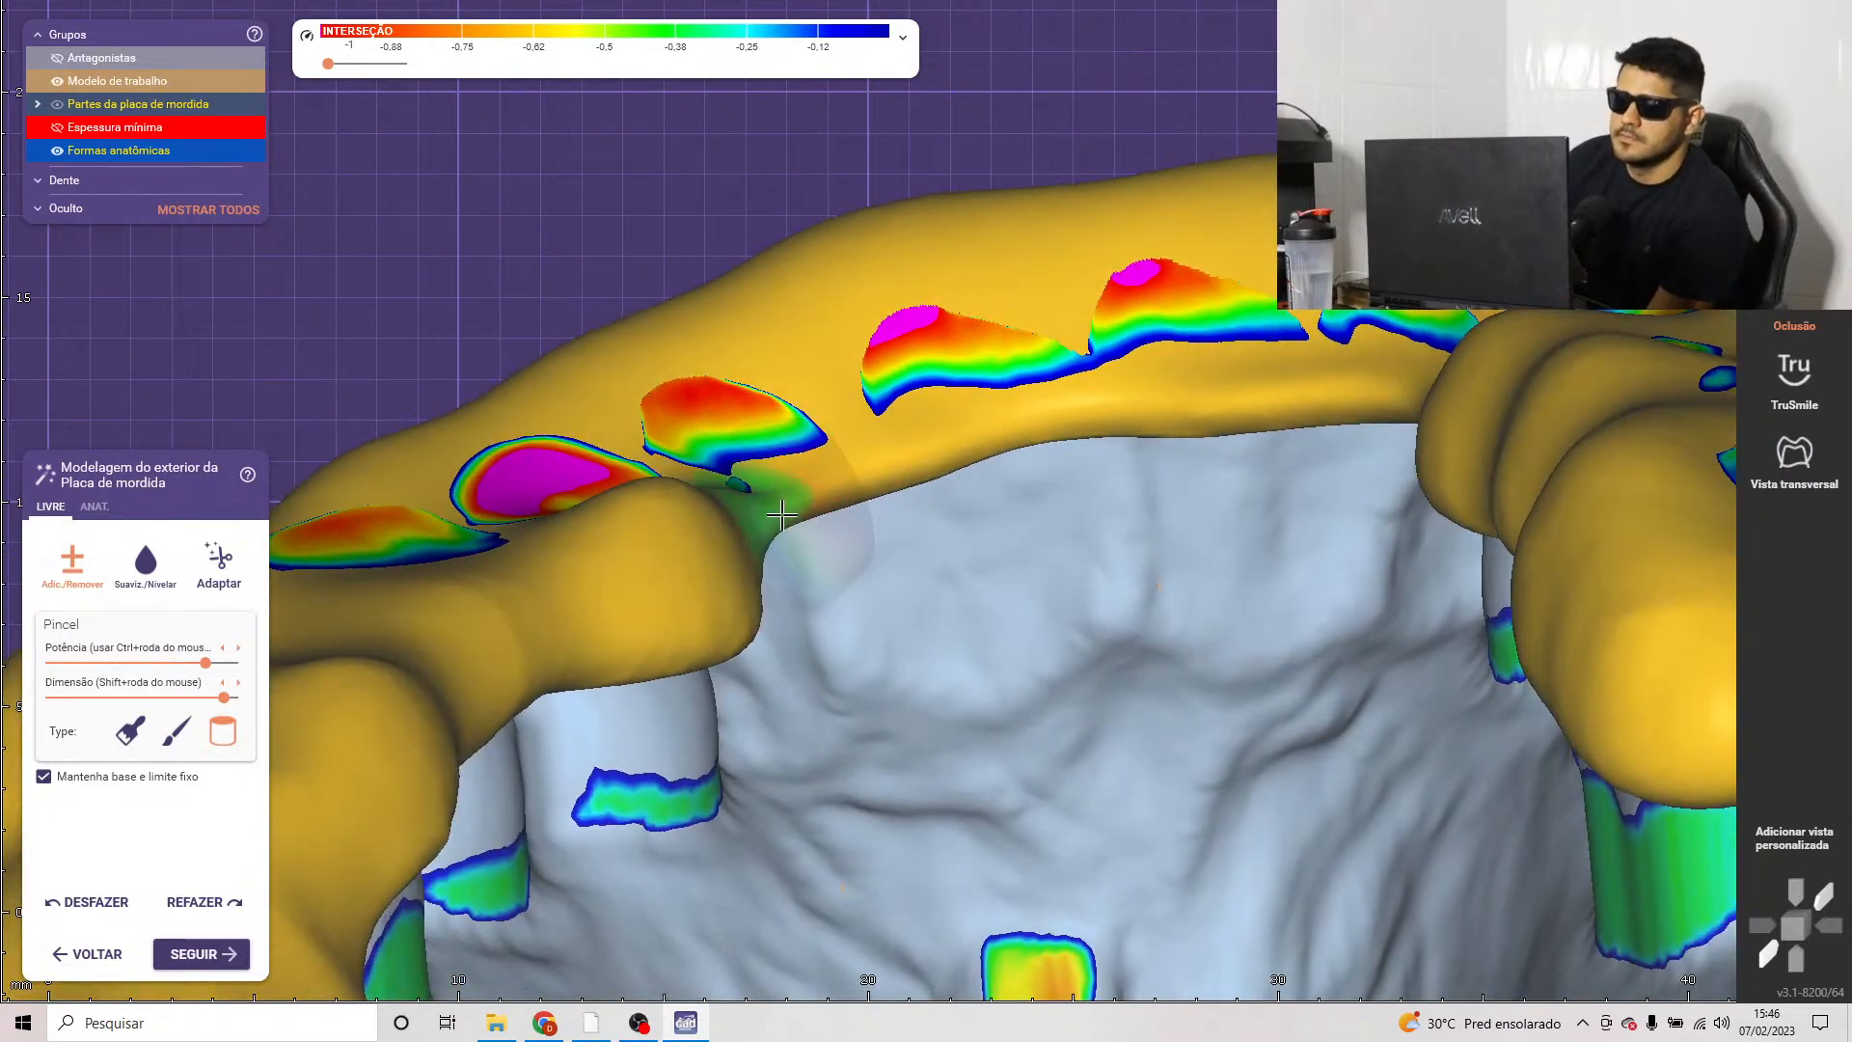
{"action": "mouse_move", "coordinate": [781, 516]}
{"action": "left_mouse_down"}
{"action": "mouse_move", "coordinate": [905, 480]}
{"action": "mouse_move", "coordinate": [774, 514]}
{"action": "mouse_move", "coordinate": [742, 542]}
{"action": "left_mouse_up"}
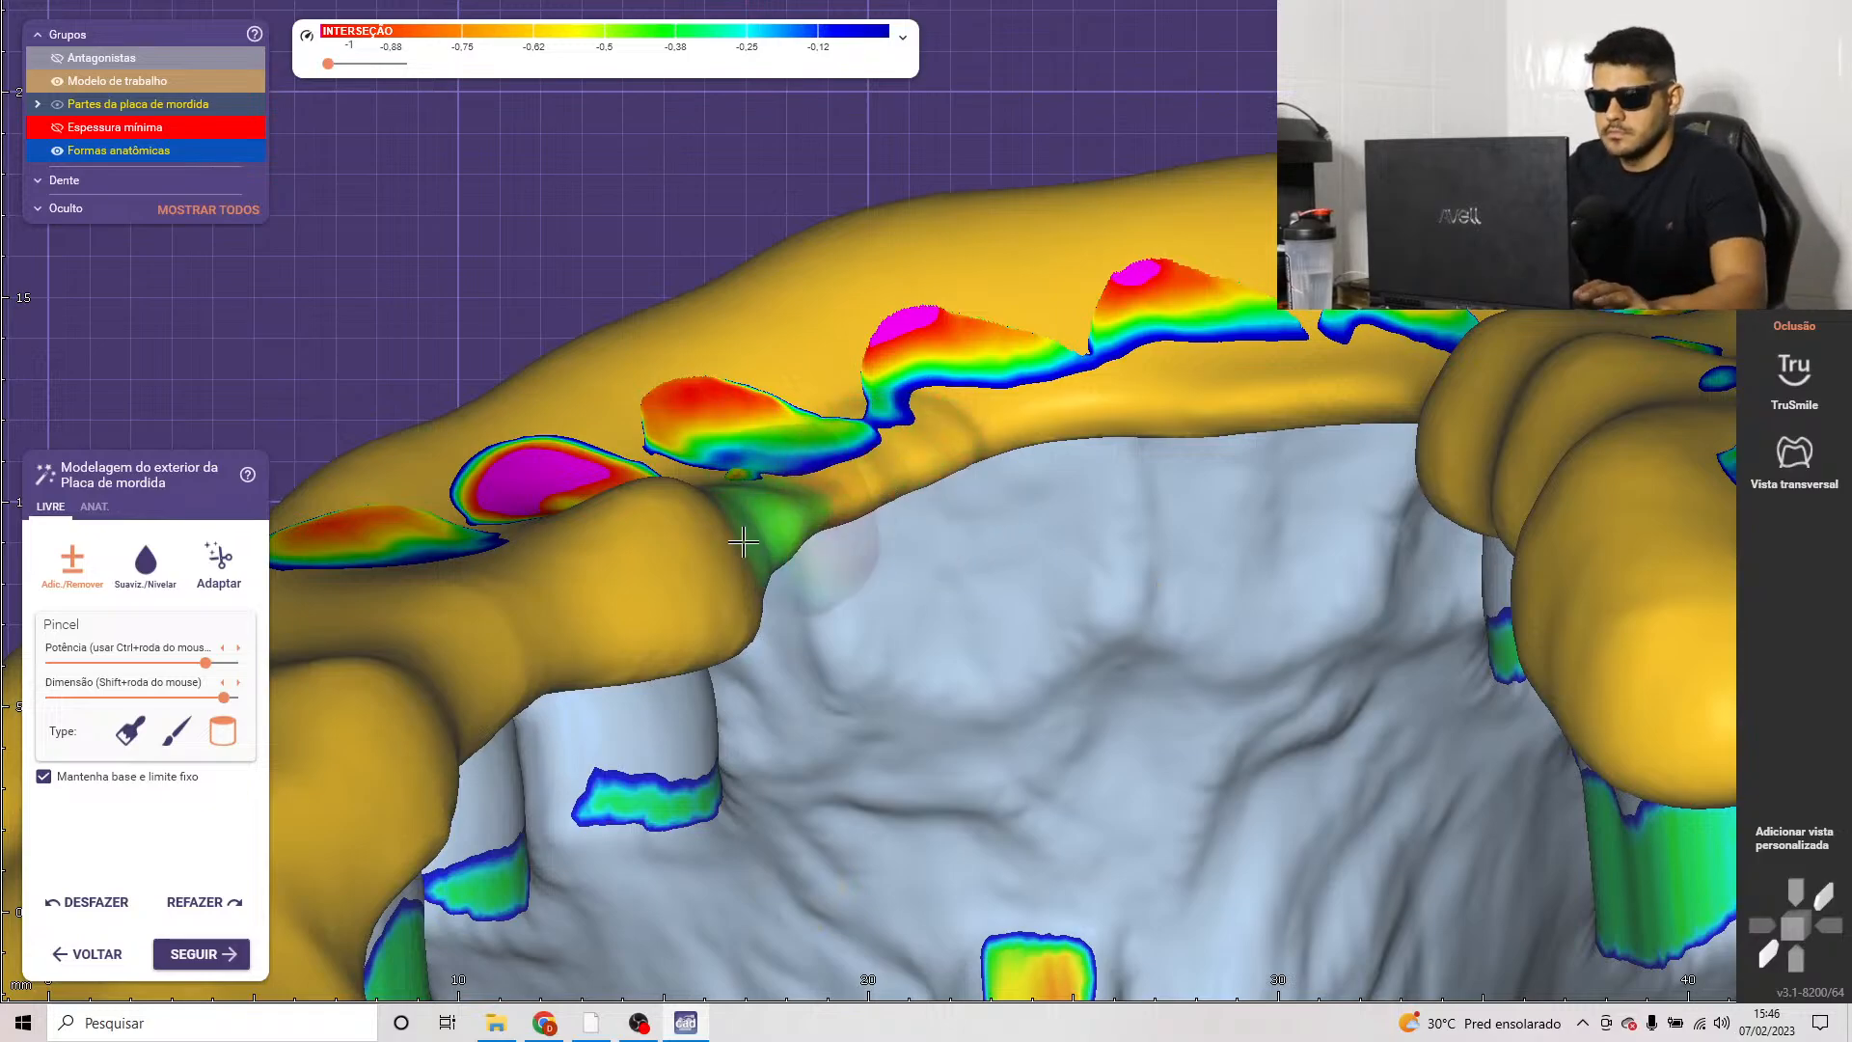
Step: Build up the splint's palatal edge behind the central incisors across to the opposite canine
{"action": "mouse_move", "coordinate": [932, 469]}
{"action": "left_mouse_down"}
{"action": "mouse_move", "coordinate": [1042, 430]}
{"action": "mouse_move", "coordinate": [1028, 453]}
{"action": "mouse_move", "coordinate": [1042, 423]}
{"action": "mouse_move", "coordinate": [1227, 415]}
{"action": "left_mouse_up"}
{"action": "right_click_drag", "start_coordinate": [1249, 453], "coordinate": [1134, 511]}
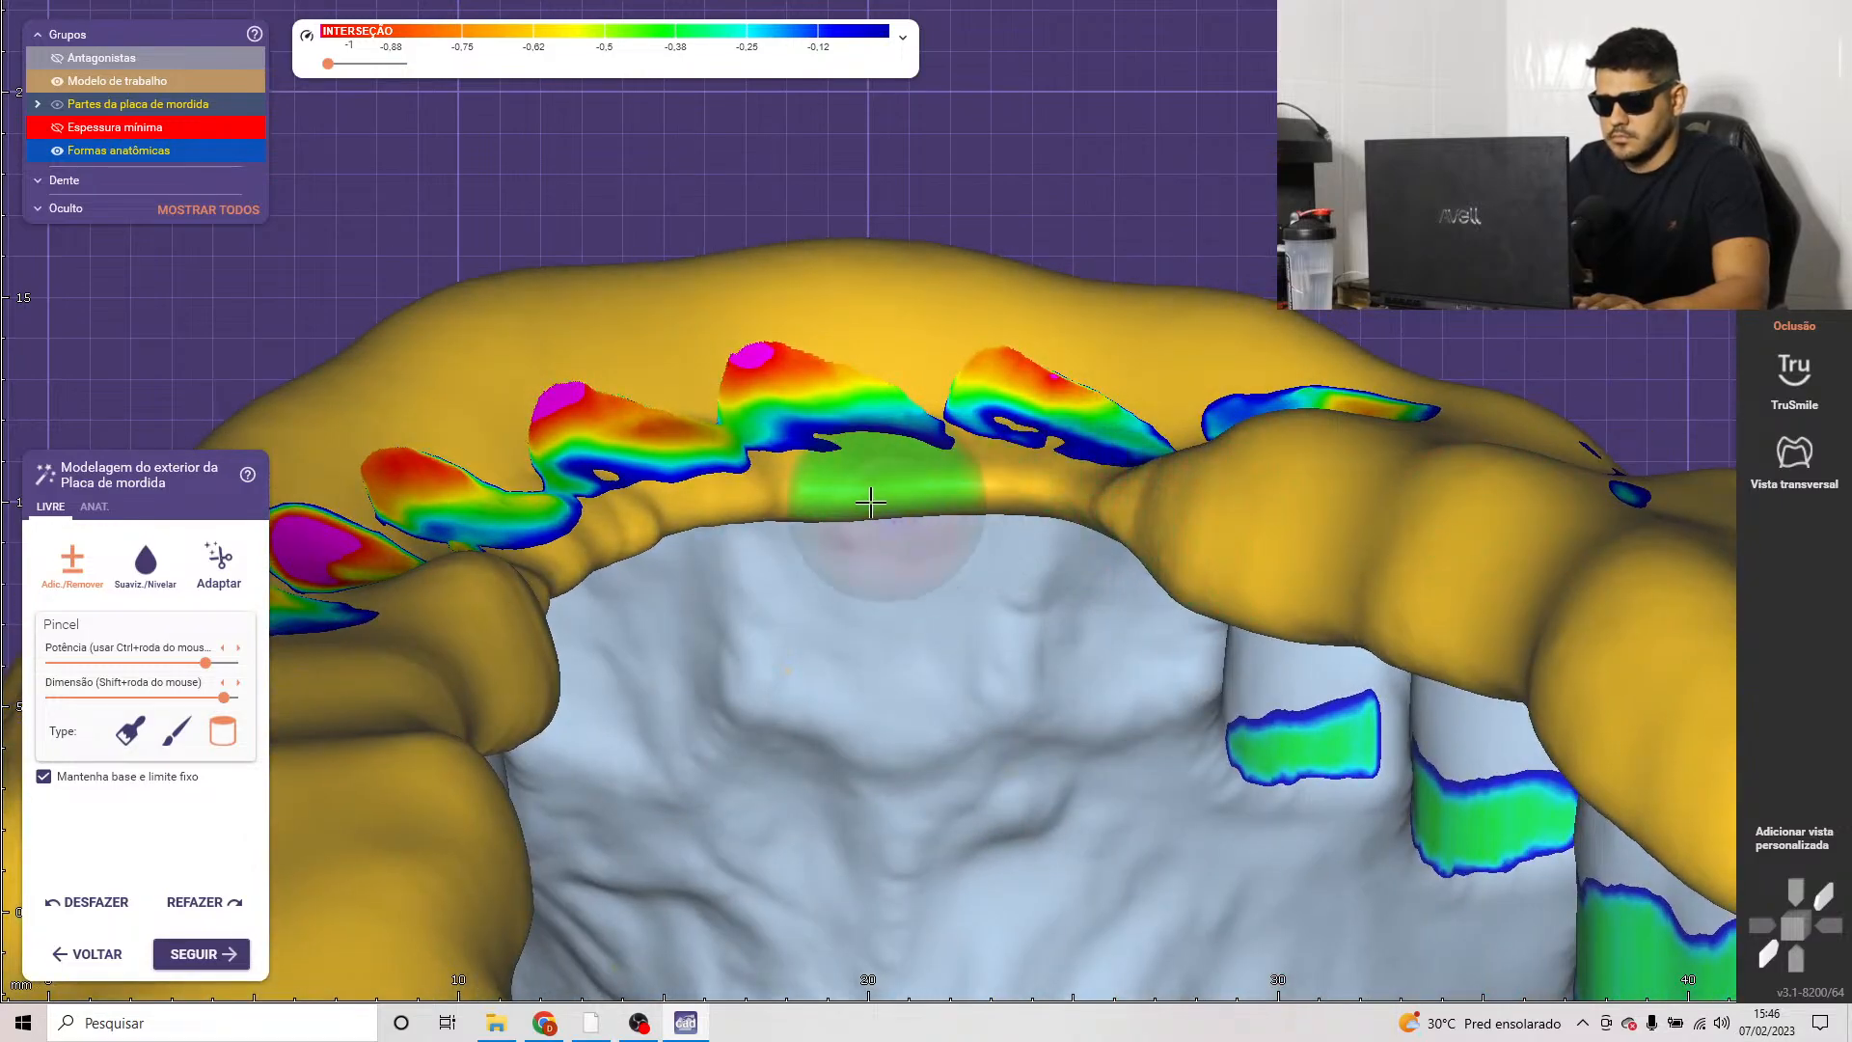
{"action": "right_click_drag", "start_coordinate": [1013, 497], "coordinate": [948, 538]}
{"action": "scroll", "coordinate": [948, 539], "scroll_direction": "up", "scroll_amount": 3}
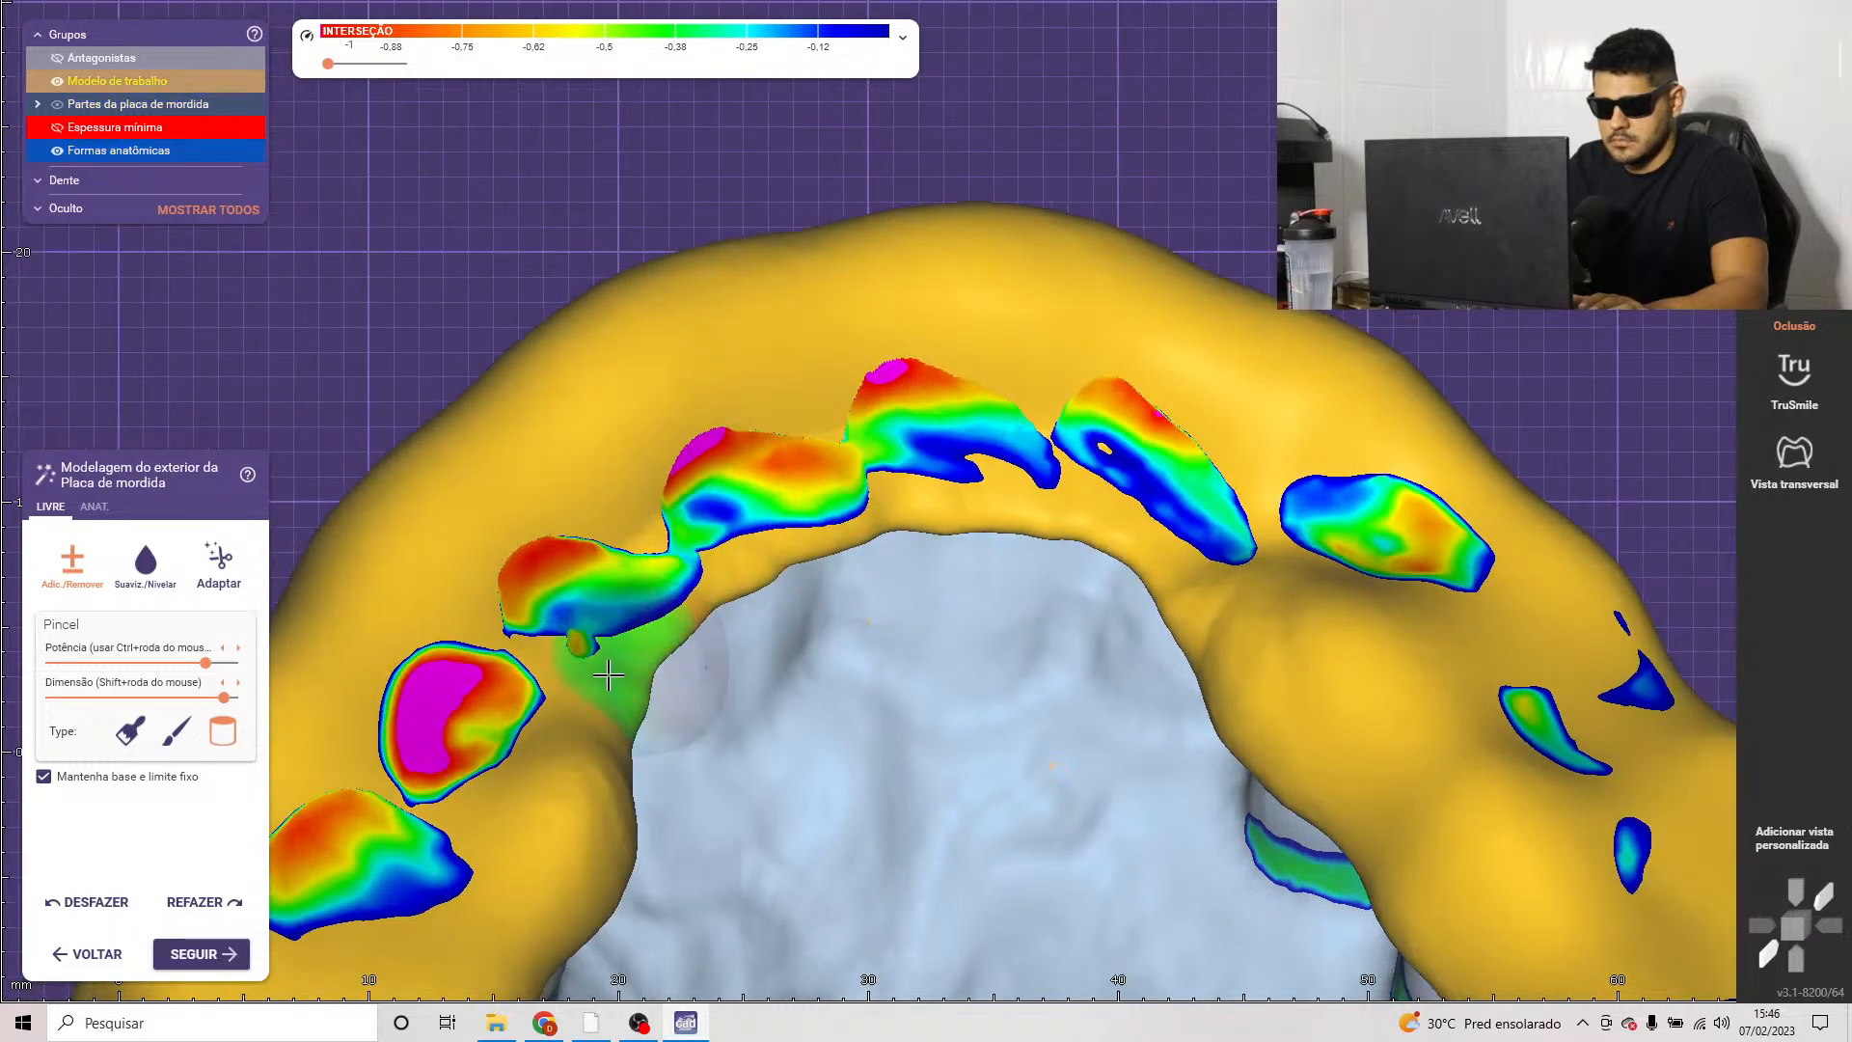
Step: Adapt the reshaped splint to the static occlusion again at 0,48 mm
{"action": "scroll", "coordinate": [651, 684], "scroll_direction": "down", "scroll_amount": 3}
{"action": "right_click_drag", "start_coordinate": [695, 694], "coordinate": [1114, 439]}
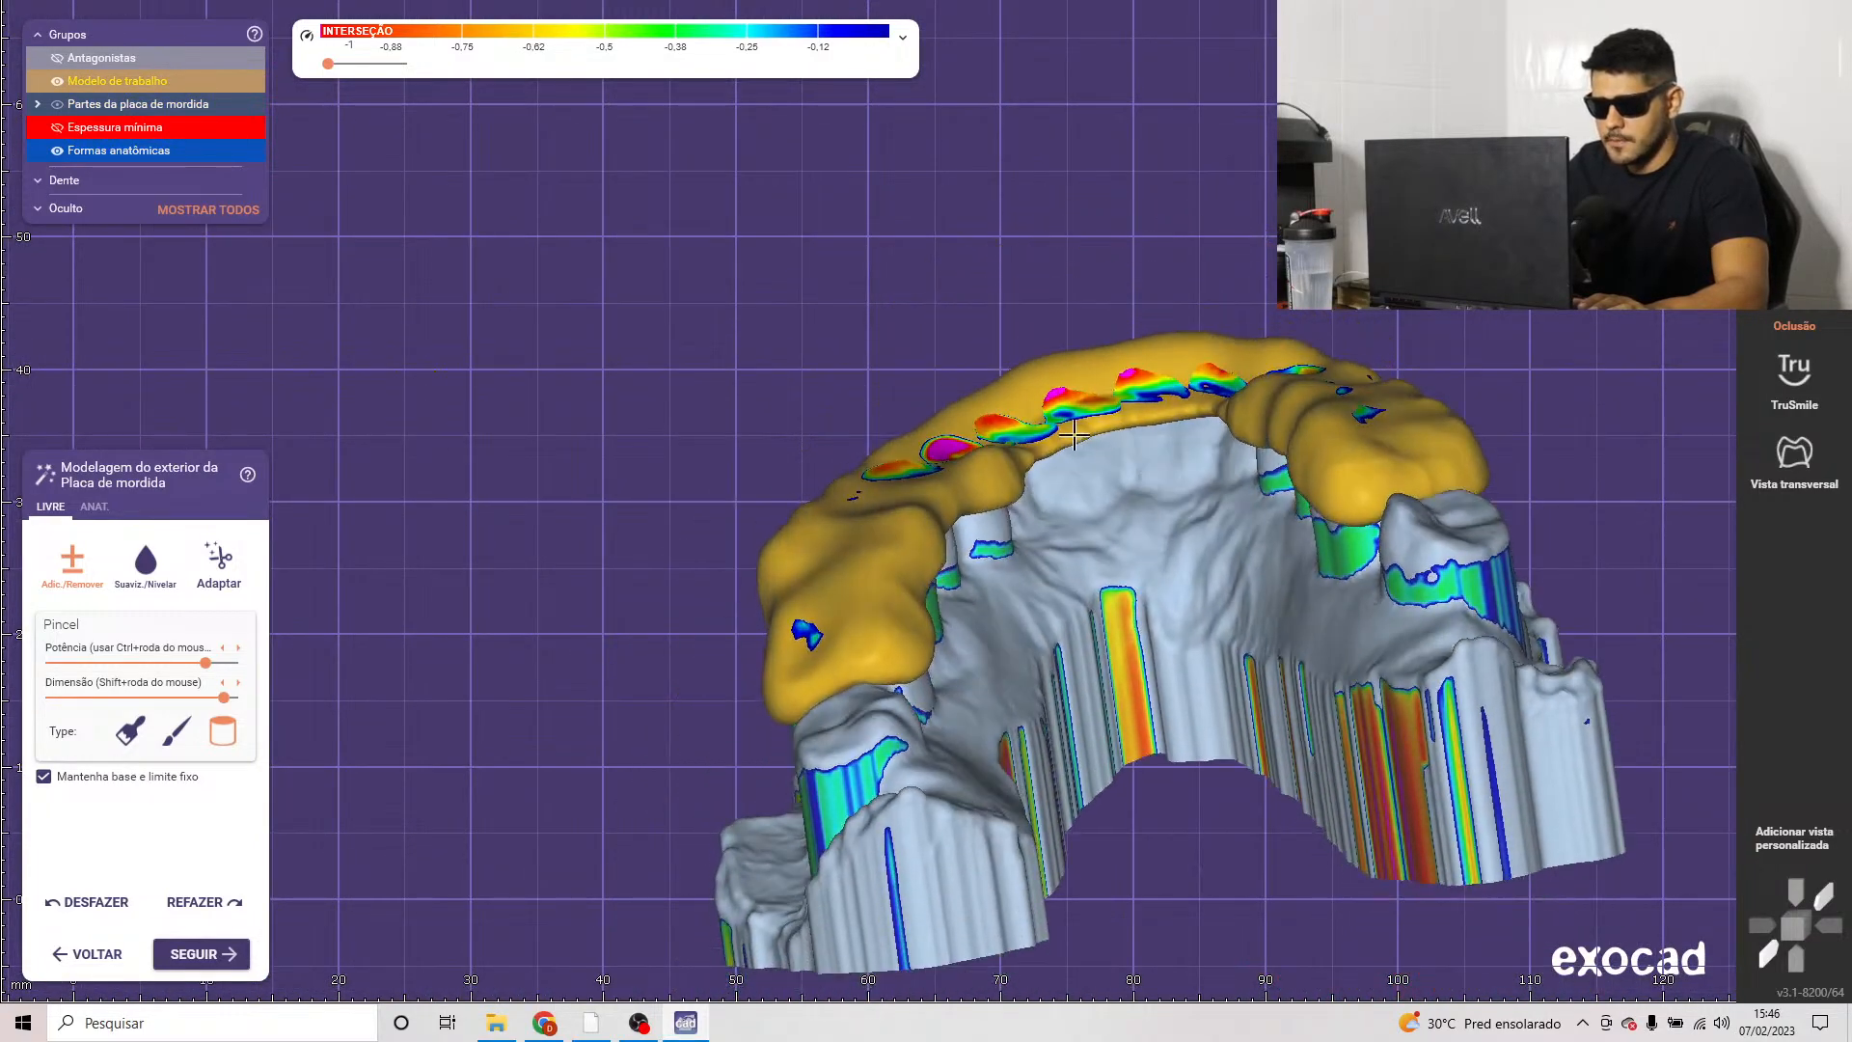
{"action": "scroll", "coordinate": [1114, 439], "scroll_direction": "up", "scroll_amount": 3}
{"action": "scroll", "coordinate": [1114, 439], "scroll_direction": "down", "scroll_amount": 5}
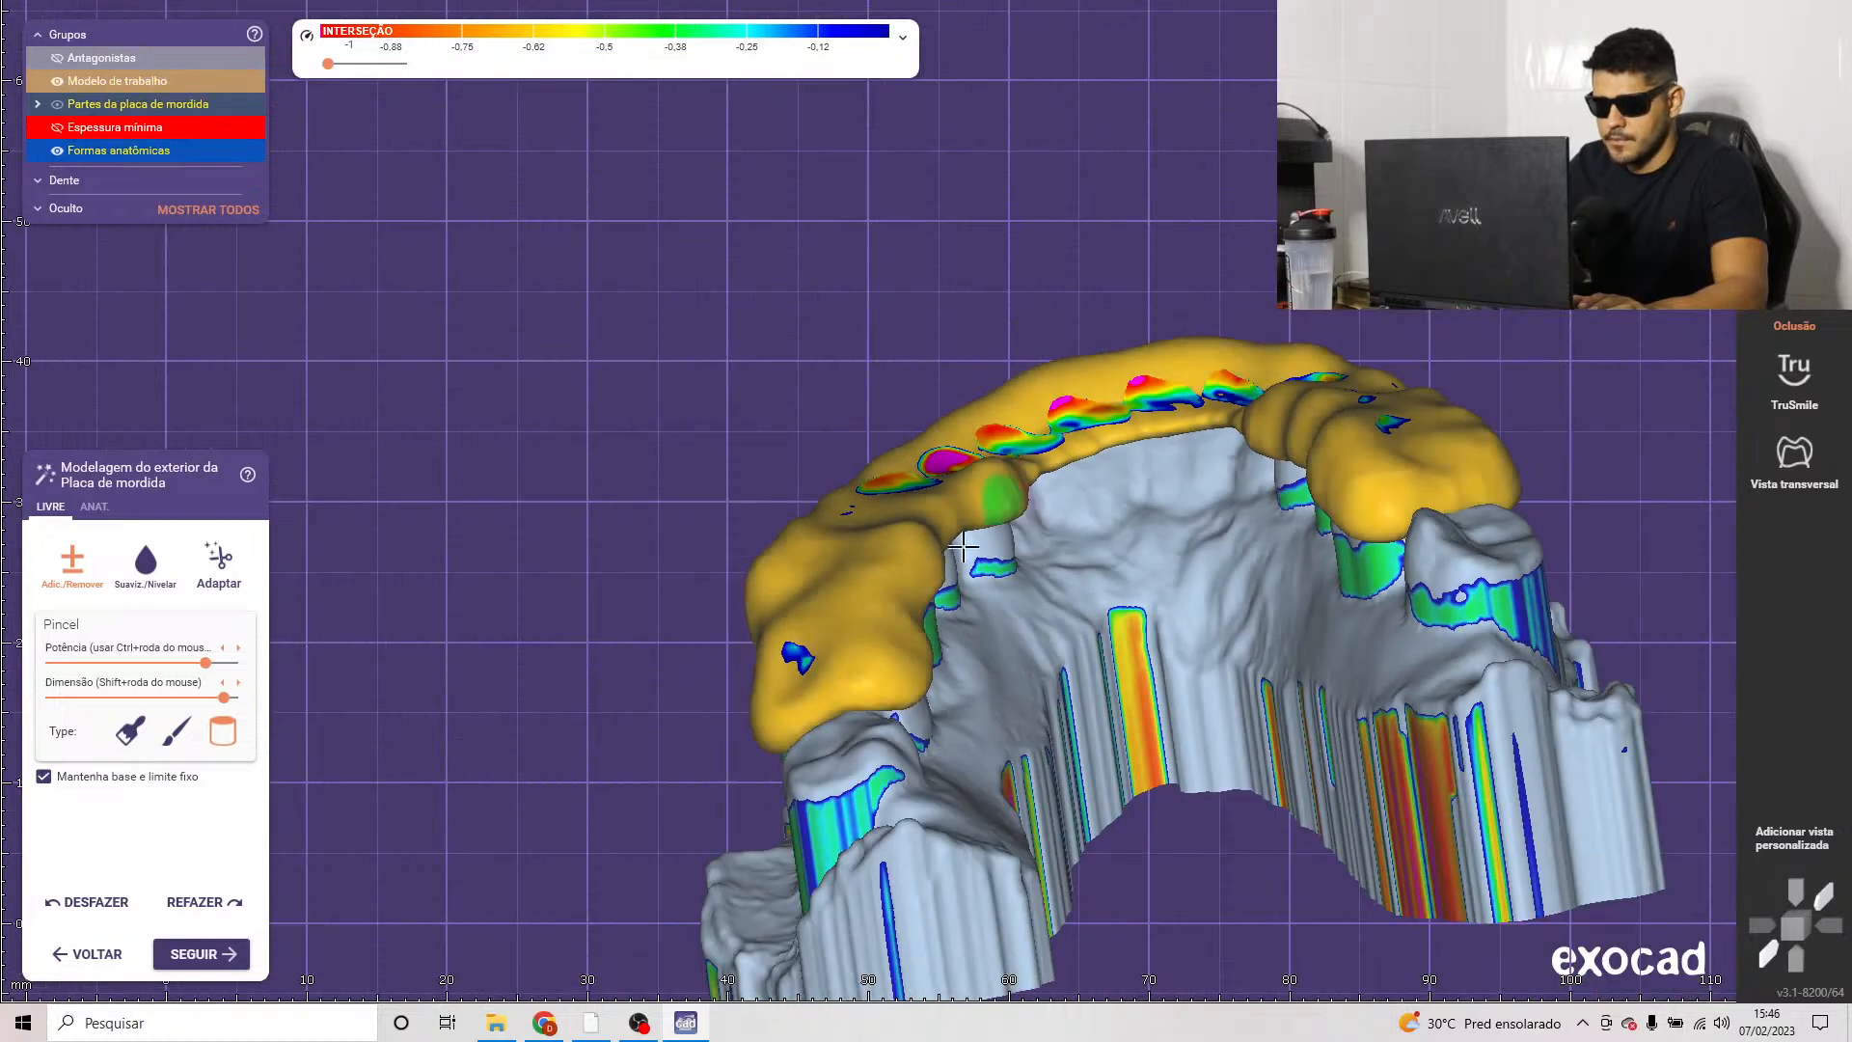
{"action": "left_click", "coordinate": [212, 578]}
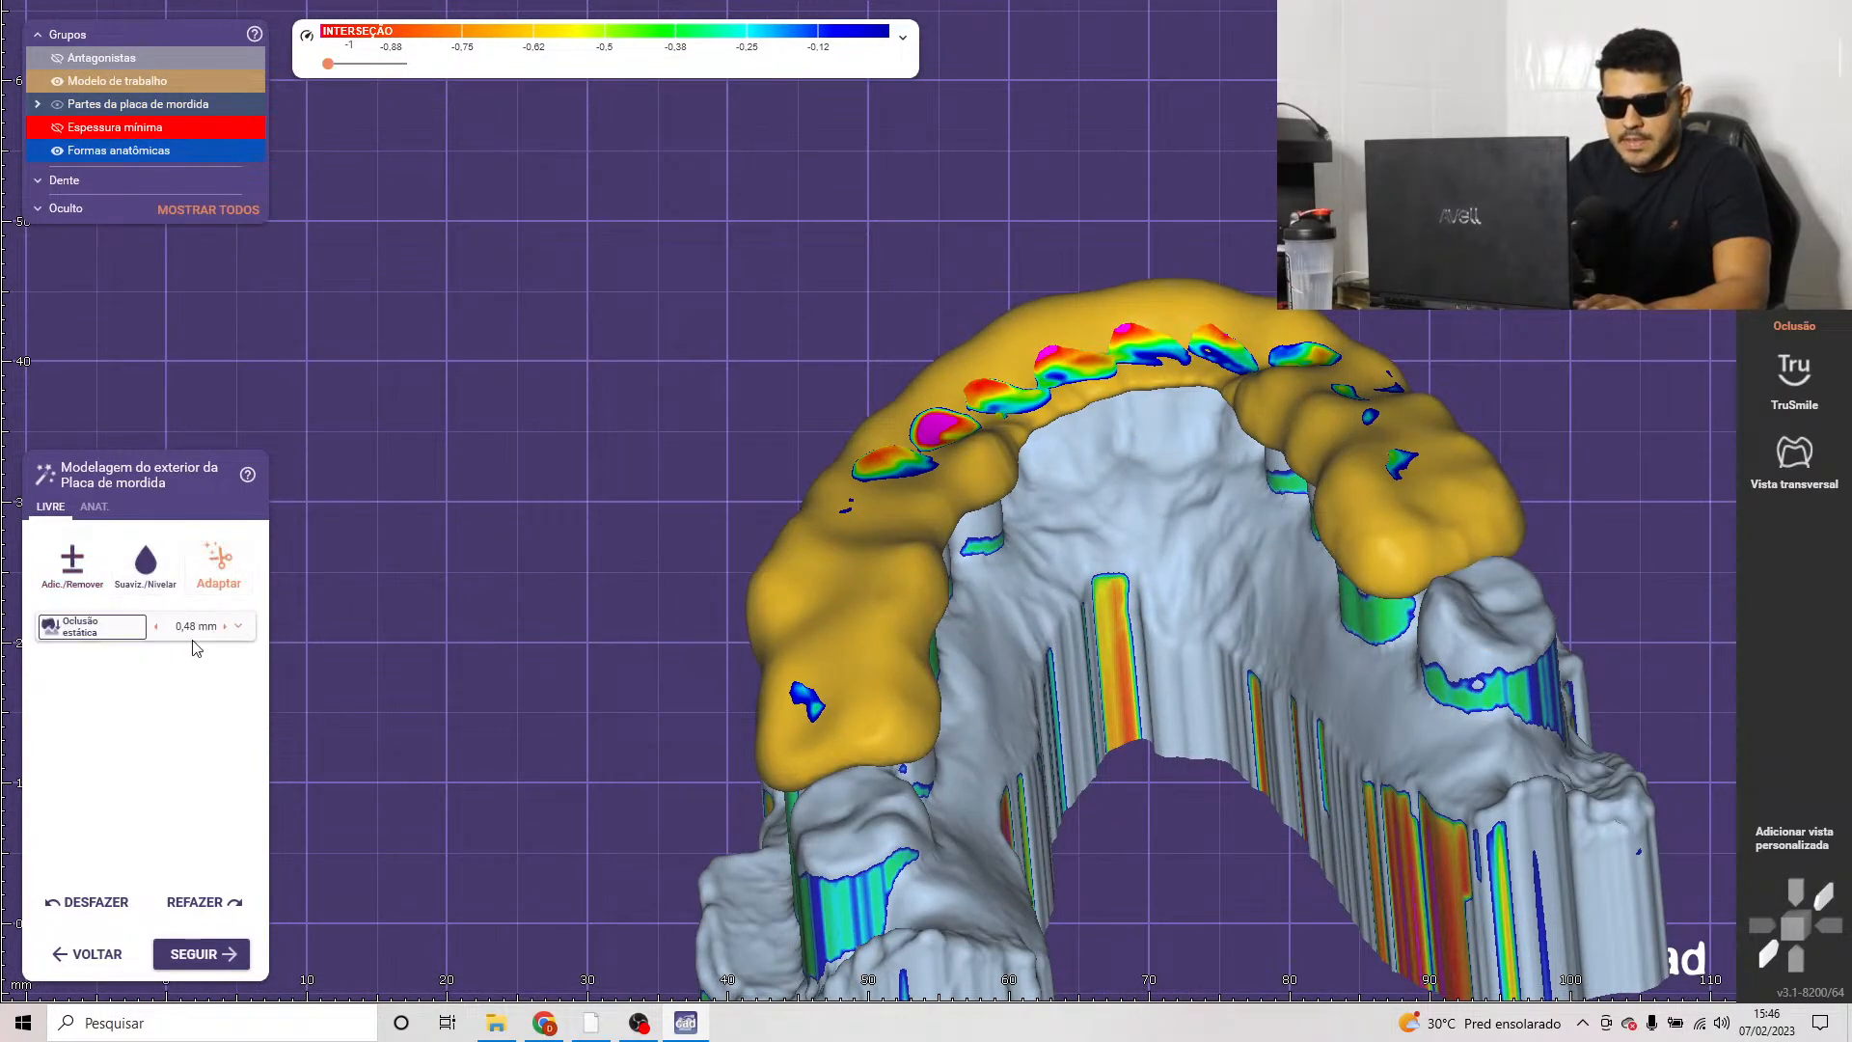
{"action": "left_click", "coordinate": [100, 632]}
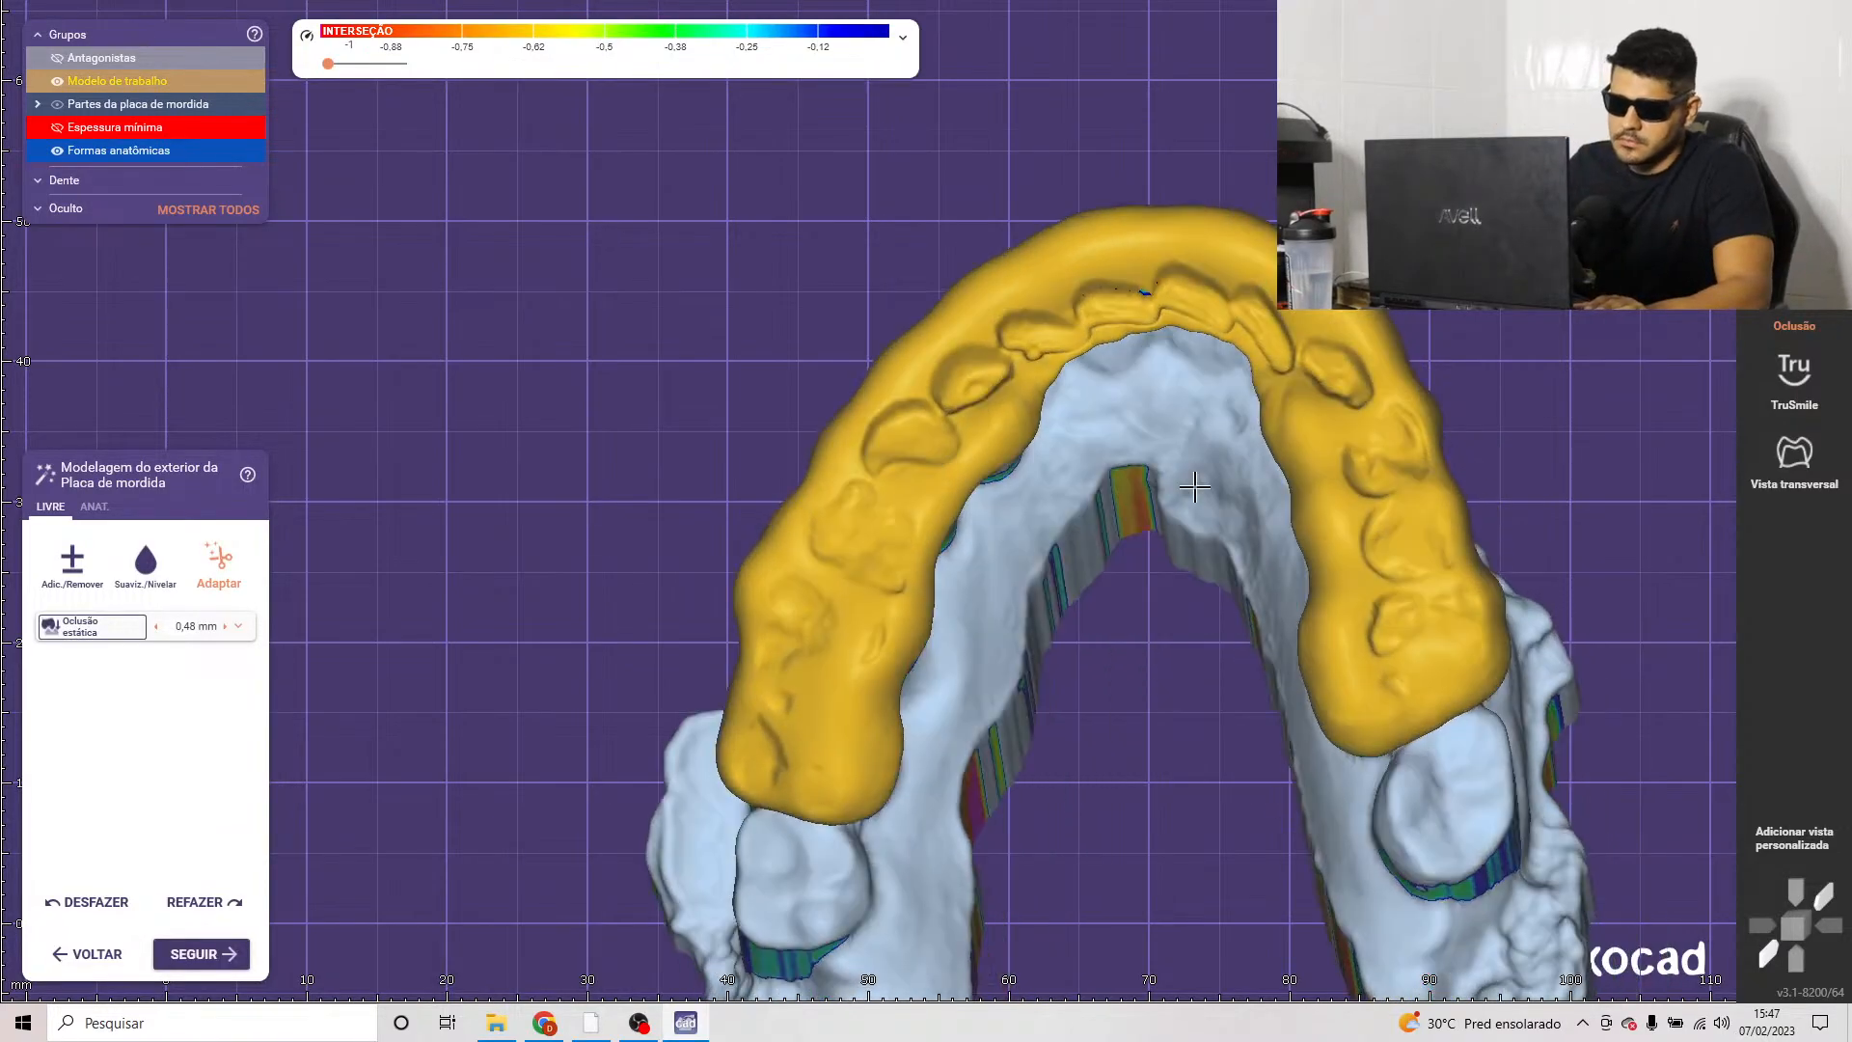
Step: Remove the small contact spots at the central incisors with a smaller add/remove brush
{"action": "left_click", "coordinate": [145, 565]}
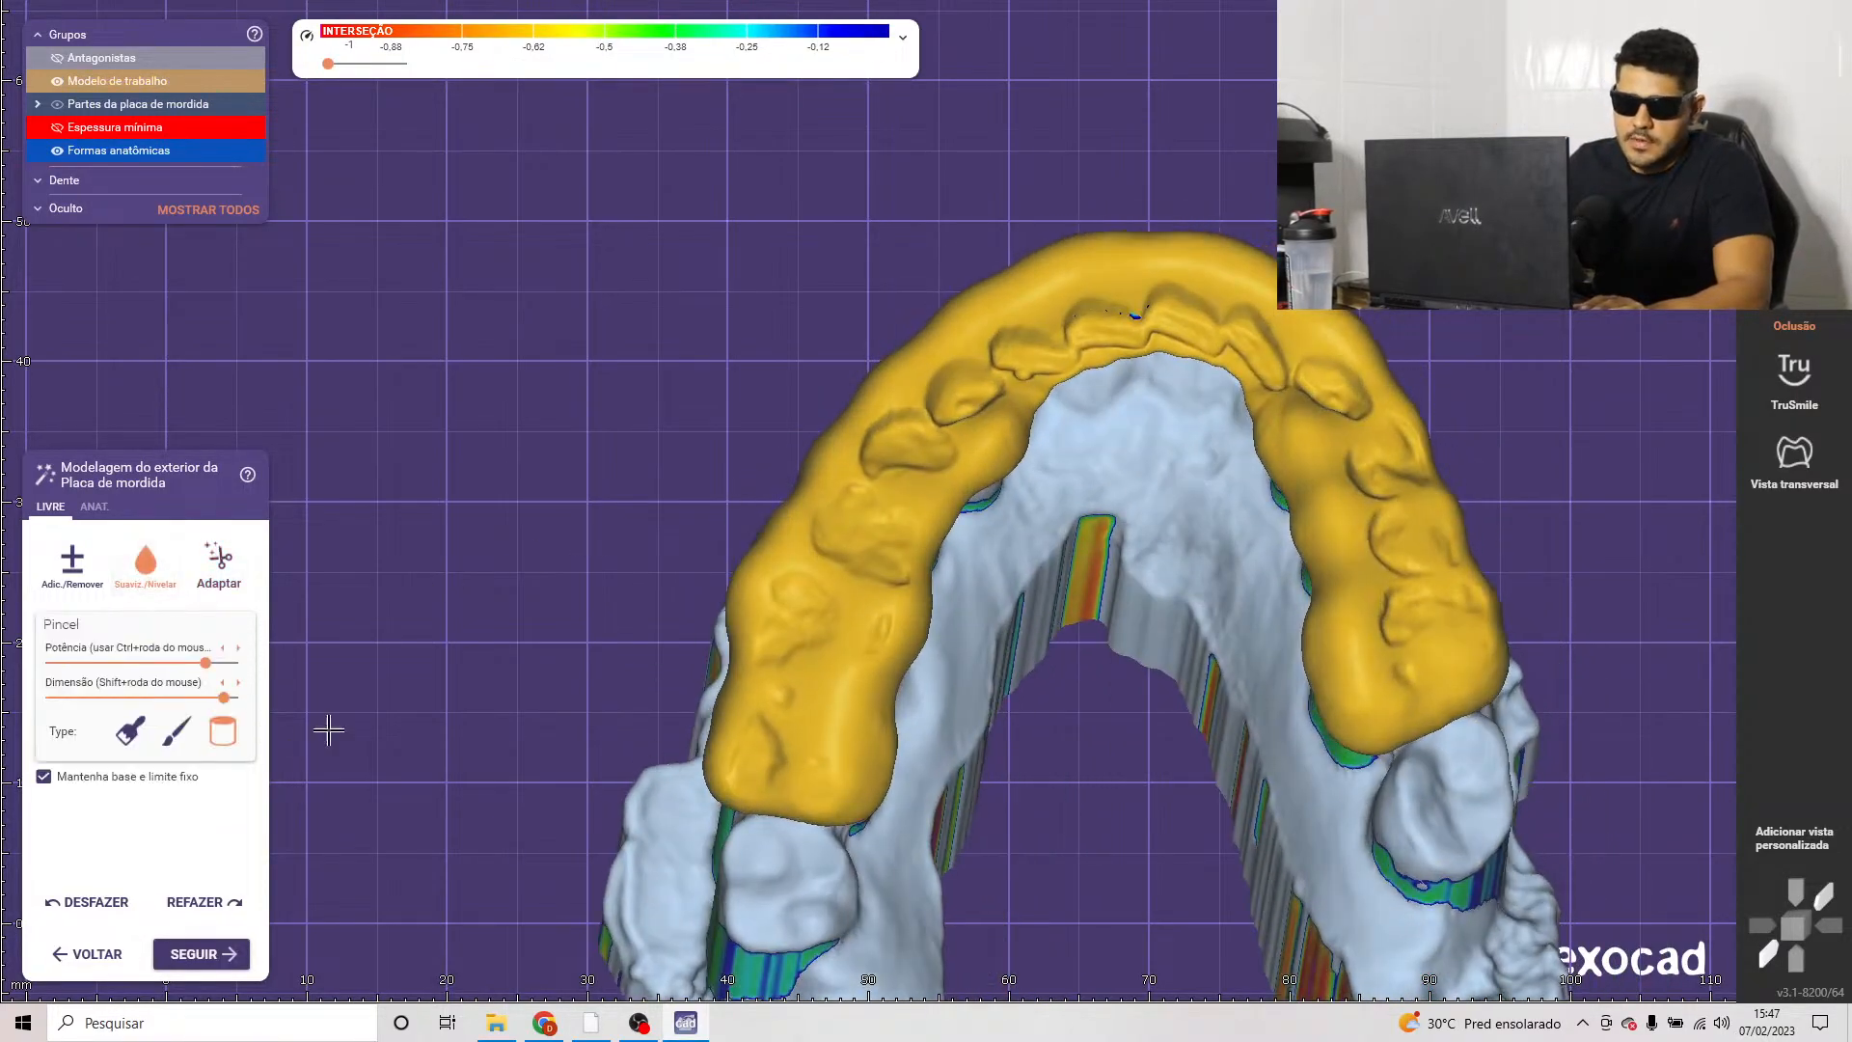
{"action": "scroll", "coordinate": [1094, 309], "scroll_direction": "up", "scroll_amount": 5}
{"action": "scroll", "coordinate": [1055, 289], "scroll_direction": "down", "scroll_amount": 2, "text": "shift"}
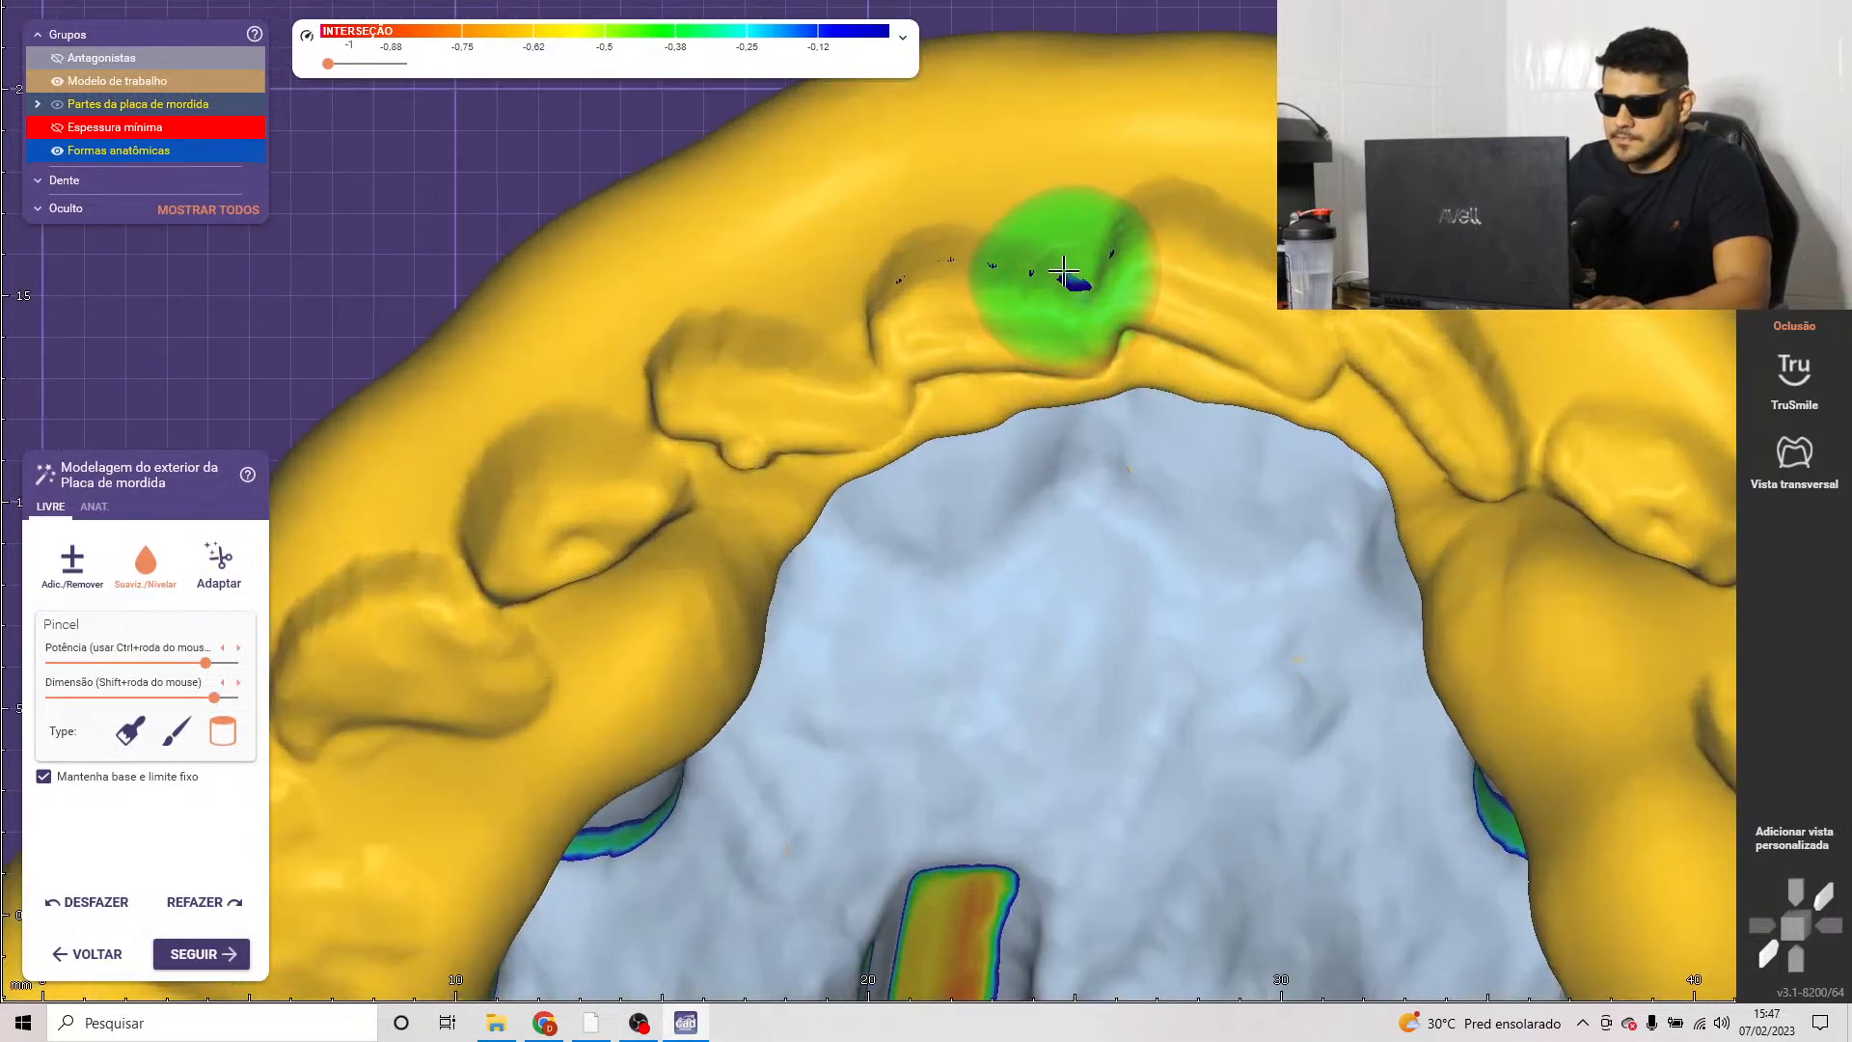
{"action": "left_click", "coordinate": [85, 580]}
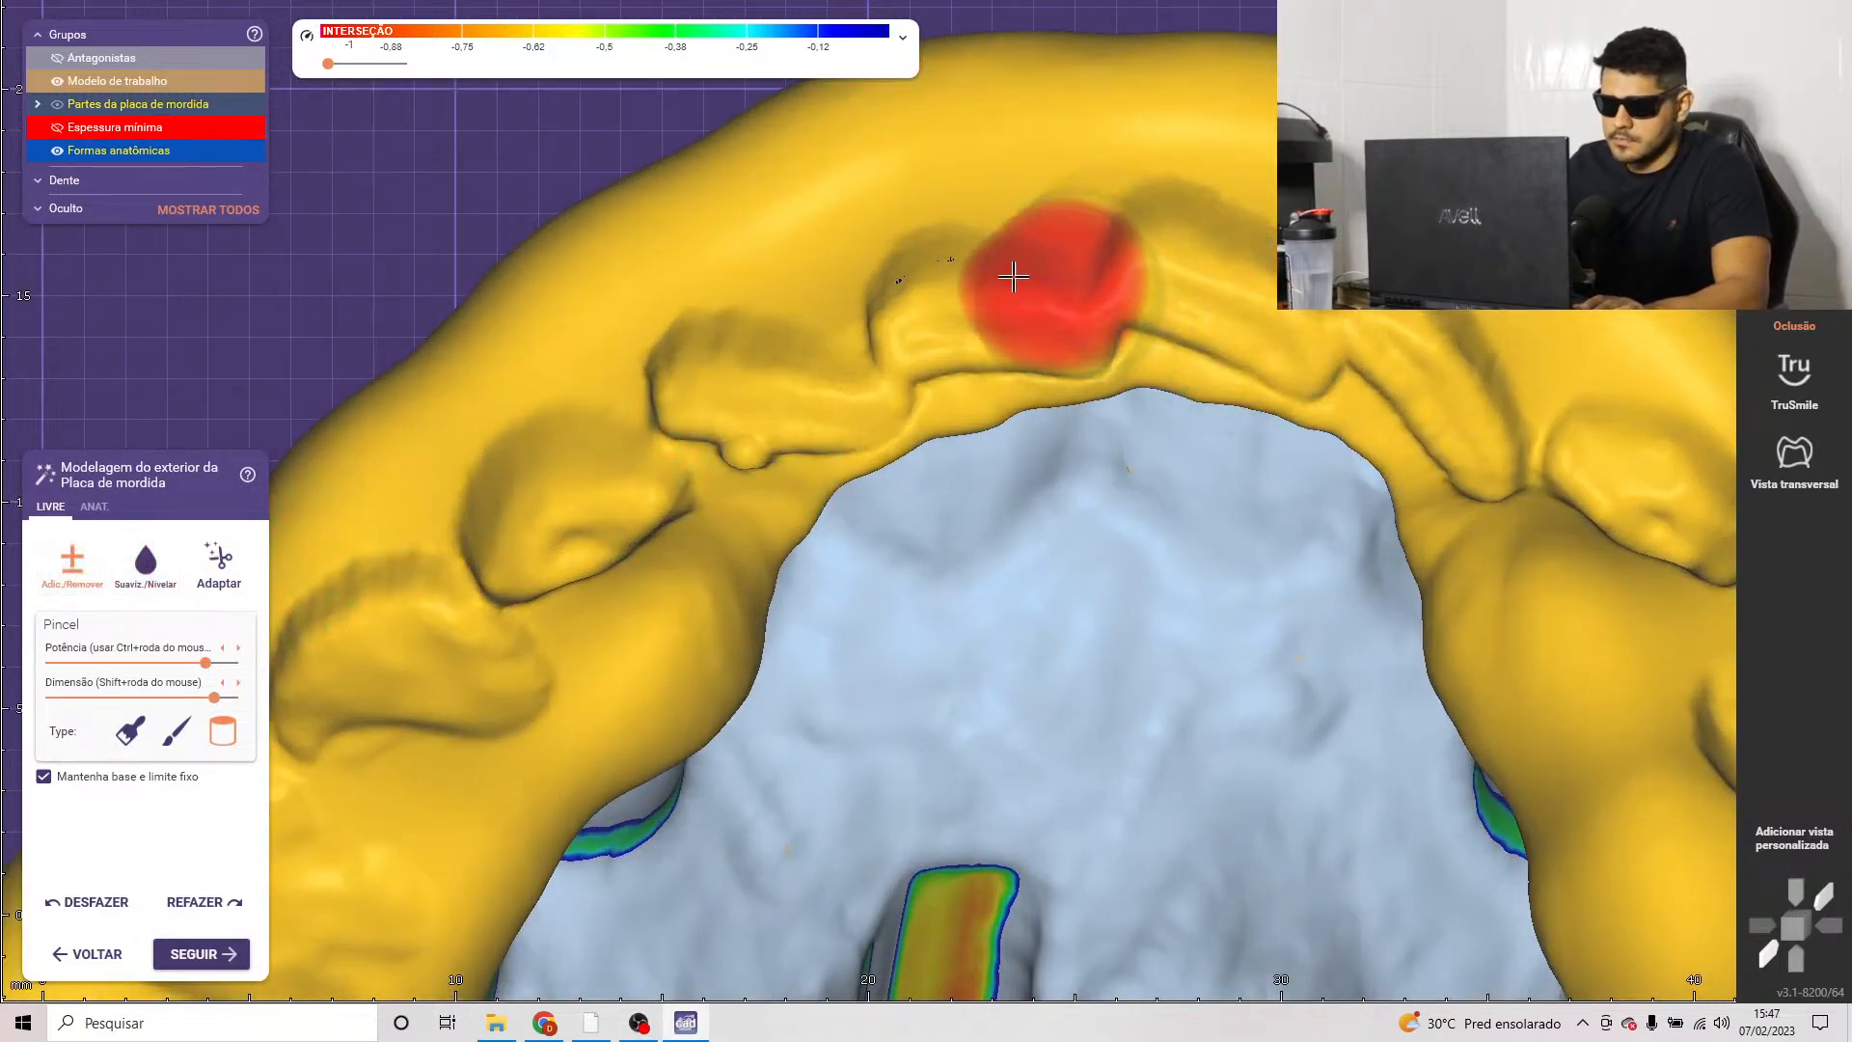
Step: Trim the raised rims around the canine and premolar imprints on both sides of the splint with an enlarged brush
{"action": "scroll", "coordinate": [1176, 357], "scroll_direction": "down", "scroll_amount": 4}
{"action": "right_click_drag", "start_coordinate": [1109, 385], "coordinate": [818, 512]}
{"action": "mouse_move", "coordinate": [816, 531]}
{"action": "left_mouse_down"}
{"action": "mouse_move", "coordinate": [738, 530]}
{"action": "mouse_move", "coordinate": [737, 513]}
{"action": "mouse_move", "coordinate": [605, 624]}
{"action": "mouse_move", "coordinate": [680, 588]}
{"action": "mouse_move", "coordinate": [686, 603]}
{"action": "mouse_move", "coordinate": [697, 550]}
{"action": "mouse_move", "coordinate": [583, 666]}
{"action": "left_mouse_up"}
{"action": "middle_click", "coordinate": [574, 728]}
{"action": "scroll", "coordinate": [1003, 472], "scroll_direction": "up", "scroll_amount": 2, "text": "shift"}
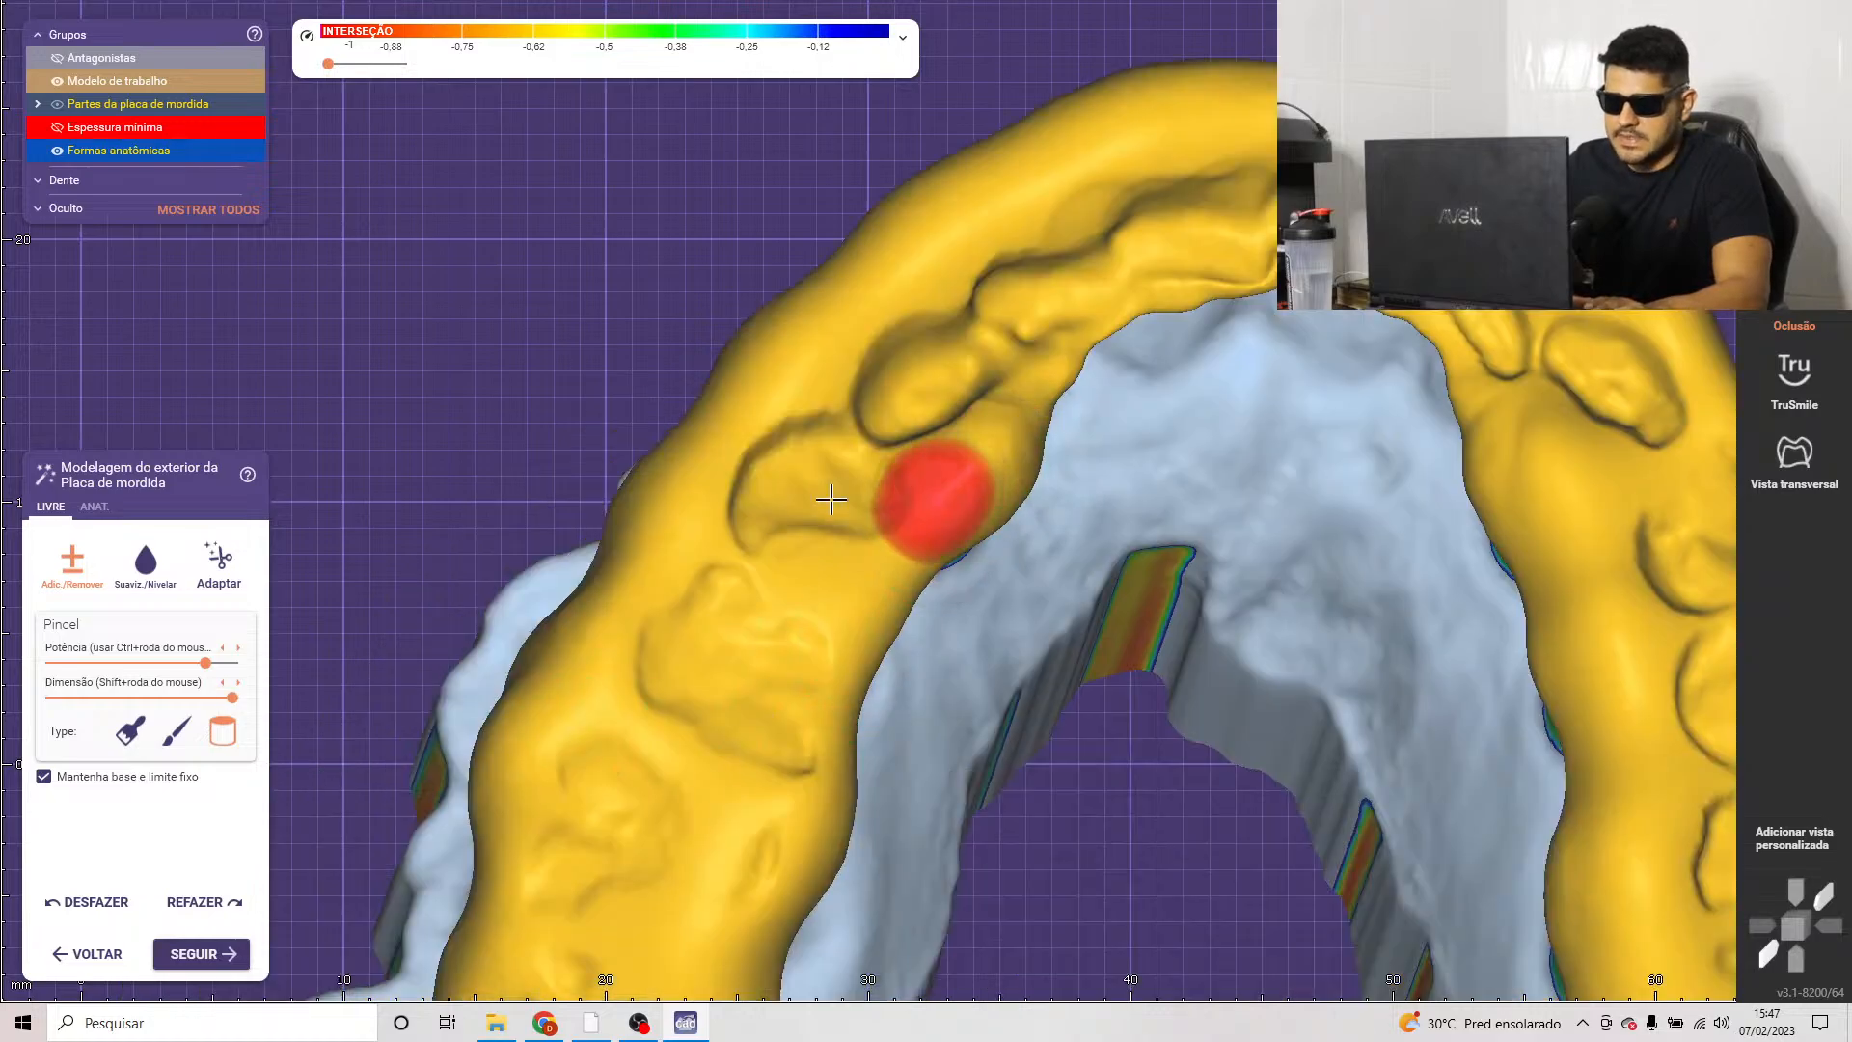
{"action": "mouse_move", "coordinate": [830, 501]}
{"action": "left_mouse_down", "text": "shift"}
{"action": "mouse_move", "coordinate": [848, 504]}
{"action": "mouse_move", "coordinate": [760, 521]}
{"action": "mouse_move", "coordinate": [798, 483]}
{"action": "mouse_move", "coordinate": [703, 788]}
{"action": "left_mouse_up", "text": "shift"}
{"action": "middle_click", "coordinate": [1570, 271]}
{"action": "mouse_move", "coordinate": [911, 577]}
{"action": "left_mouse_down"}
{"action": "mouse_move", "coordinate": [814, 550]}
{"action": "mouse_move", "coordinate": [715, 428]}
{"action": "mouse_move", "coordinate": [820, 600]}
{"action": "mouse_move", "coordinate": [884, 604]}
{"action": "mouse_move", "coordinate": [835, 592]}
{"action": "left_mouse_up"}
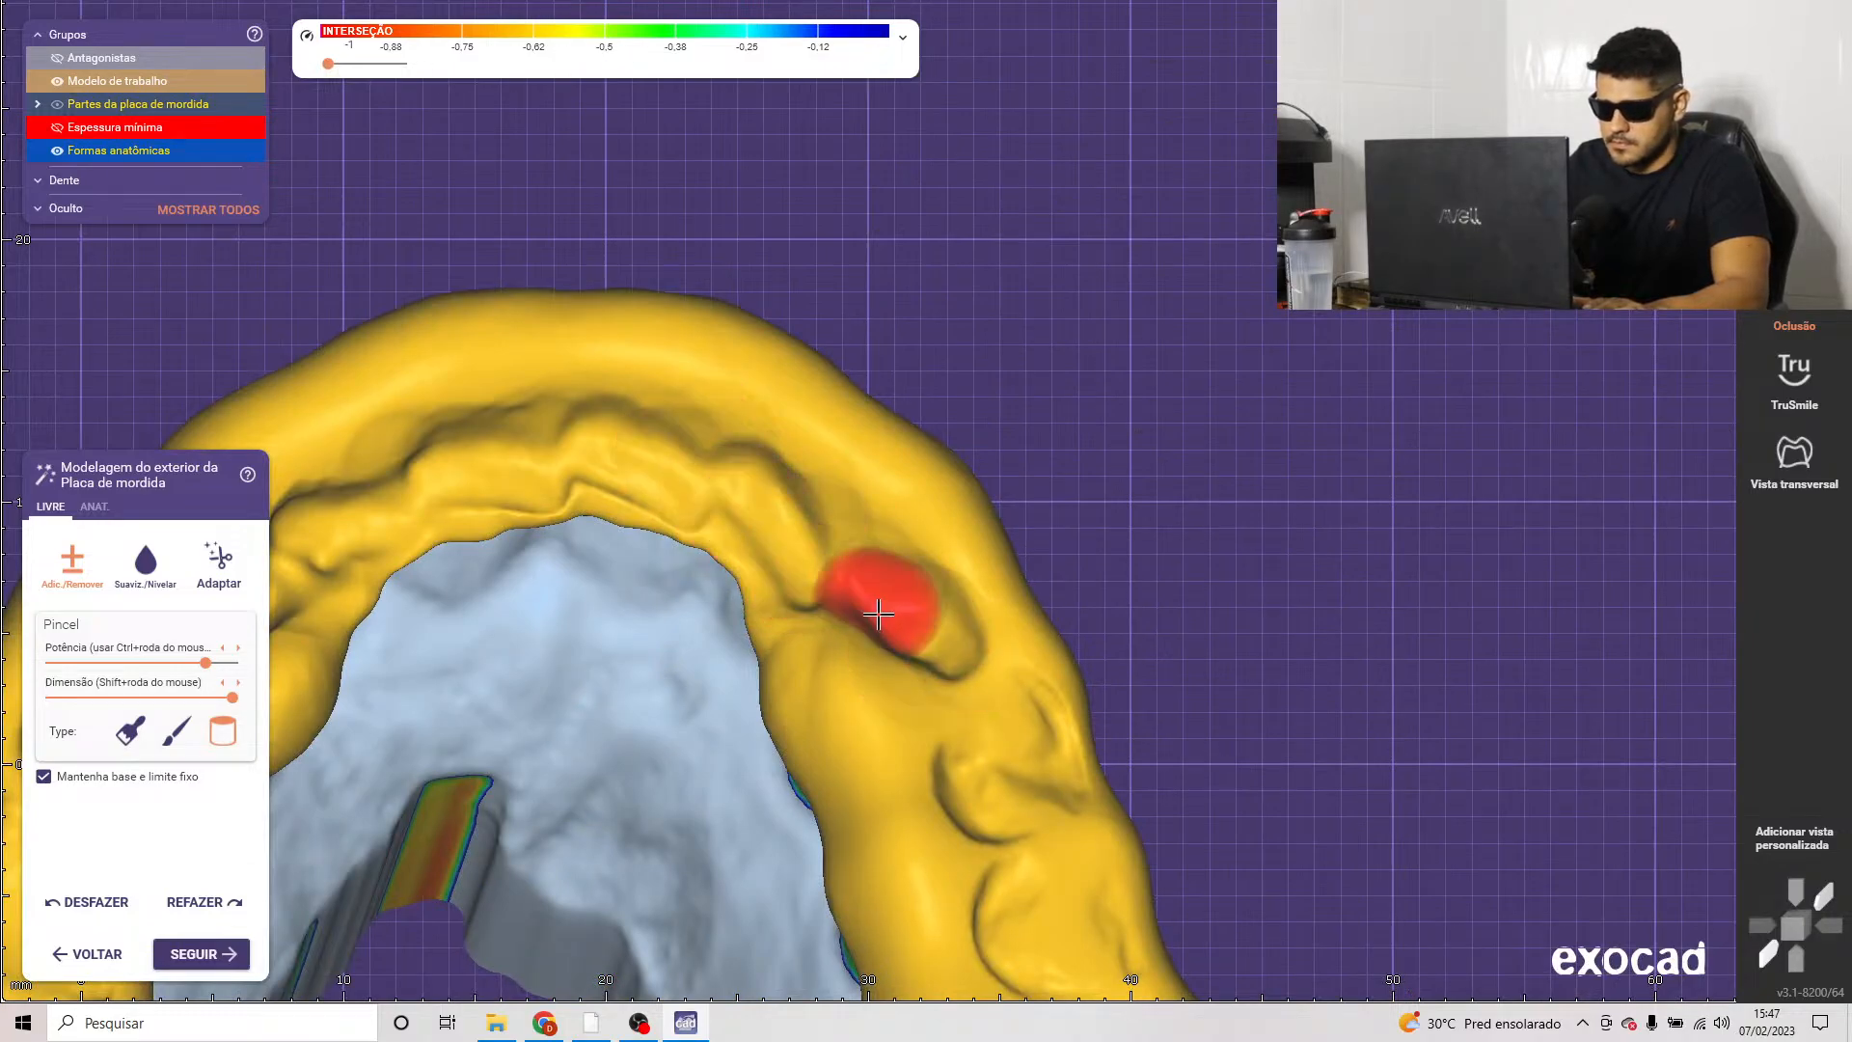
Step: Smooth the anterior imprints from the central incisors to the canine with a smaller Smooth/Level brush
{"action": "scroll", "coordinate": [828, 596], "scroll_direction": "down", "scroll_amount": 3}
{"action": "left_click", "coordinate": [162, 571]}
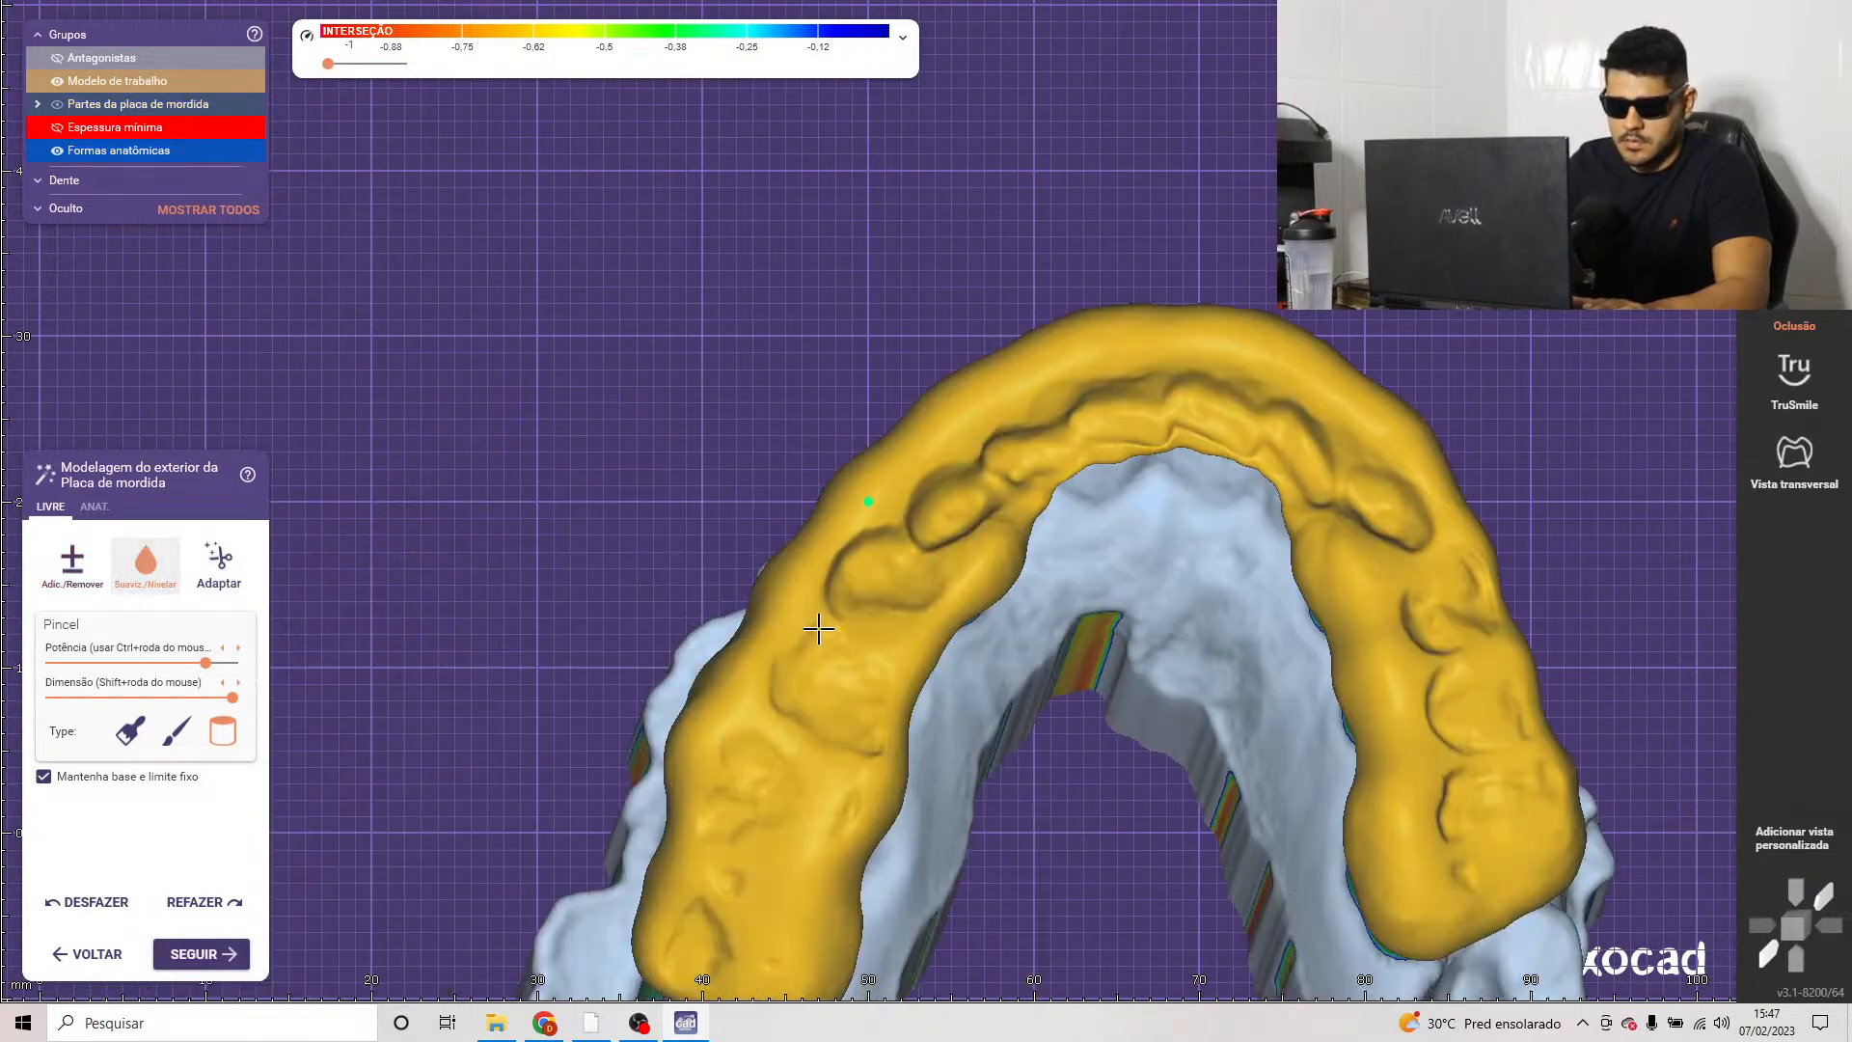
{"action": "scroll", "coordinate": [1160, 422], "scroll_direction": "up", "scroll_amount": 3}
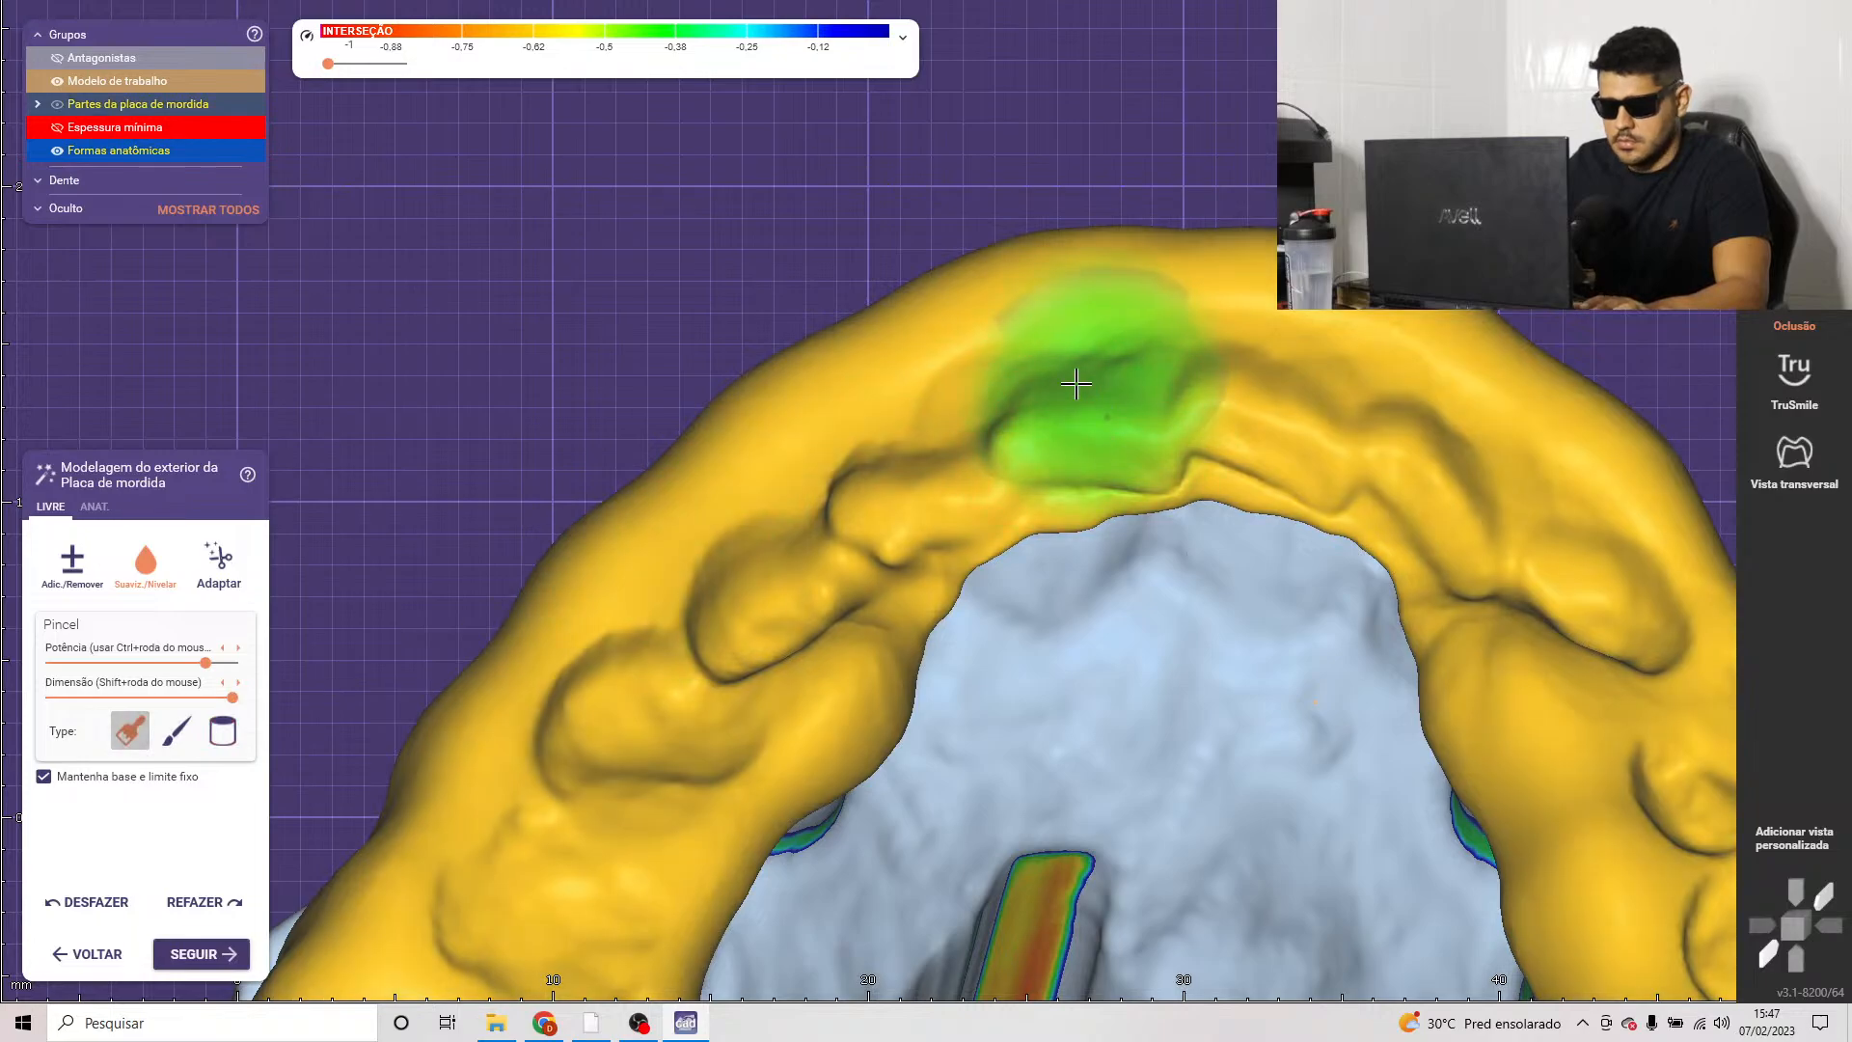
{"action": "scroll", "coordinate": [1149, 363], "scroll_direction": "down", "scroll_amount": 2, "text": "shift"}
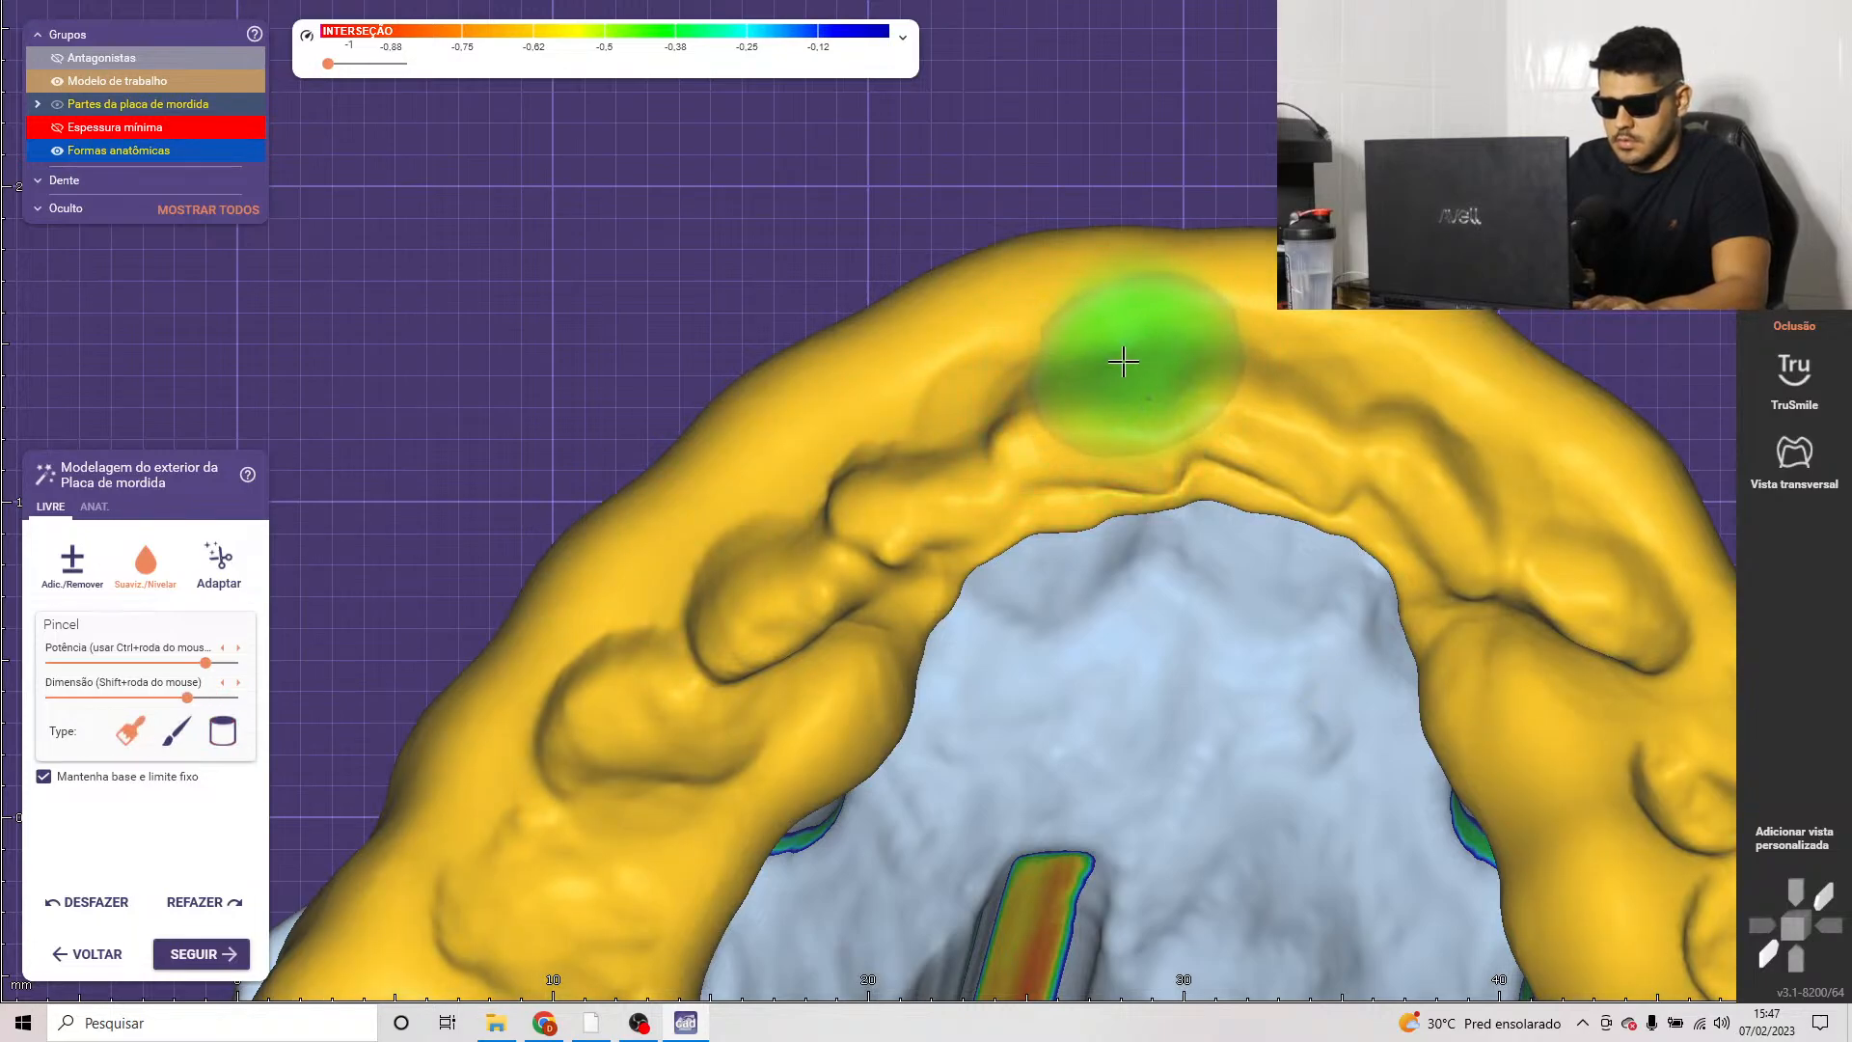
{"action": "mouse_move", "coordinate": [1123, 362]}
{"action": "left_mouse_down"}
{"action": "mouse_move", "coordinate": [981, 376]}
{"action": "mouse_move", "coordinate": [814, 444]}
{"action": "mouse_move", "coordinate": [661, 566]}
{"action": "mouse_move", "coordinate": [731, 525]}
{"action": "left_mouse_up"}
Step: Smooth the imprints from one canine around the front and along the opposite premolars and molars
{"action": "scroll", "coordinate": [731, 525], "scroll_direction": "down", "scroll_amount": 3}
{"action": "middle_click_drag", "start_coordinate": [865, 724], "coordinate": [942, 628]}
{"action": "mouse_move", "coordinate": [942, 628]}
{"action": "right_mouse_down"}
{"action": "mouse_move", "coordinate": [1029, 540]}
{"action": "mouse_move", "coordinate": [904, 488]}
{"action": "right_mouse_up"}
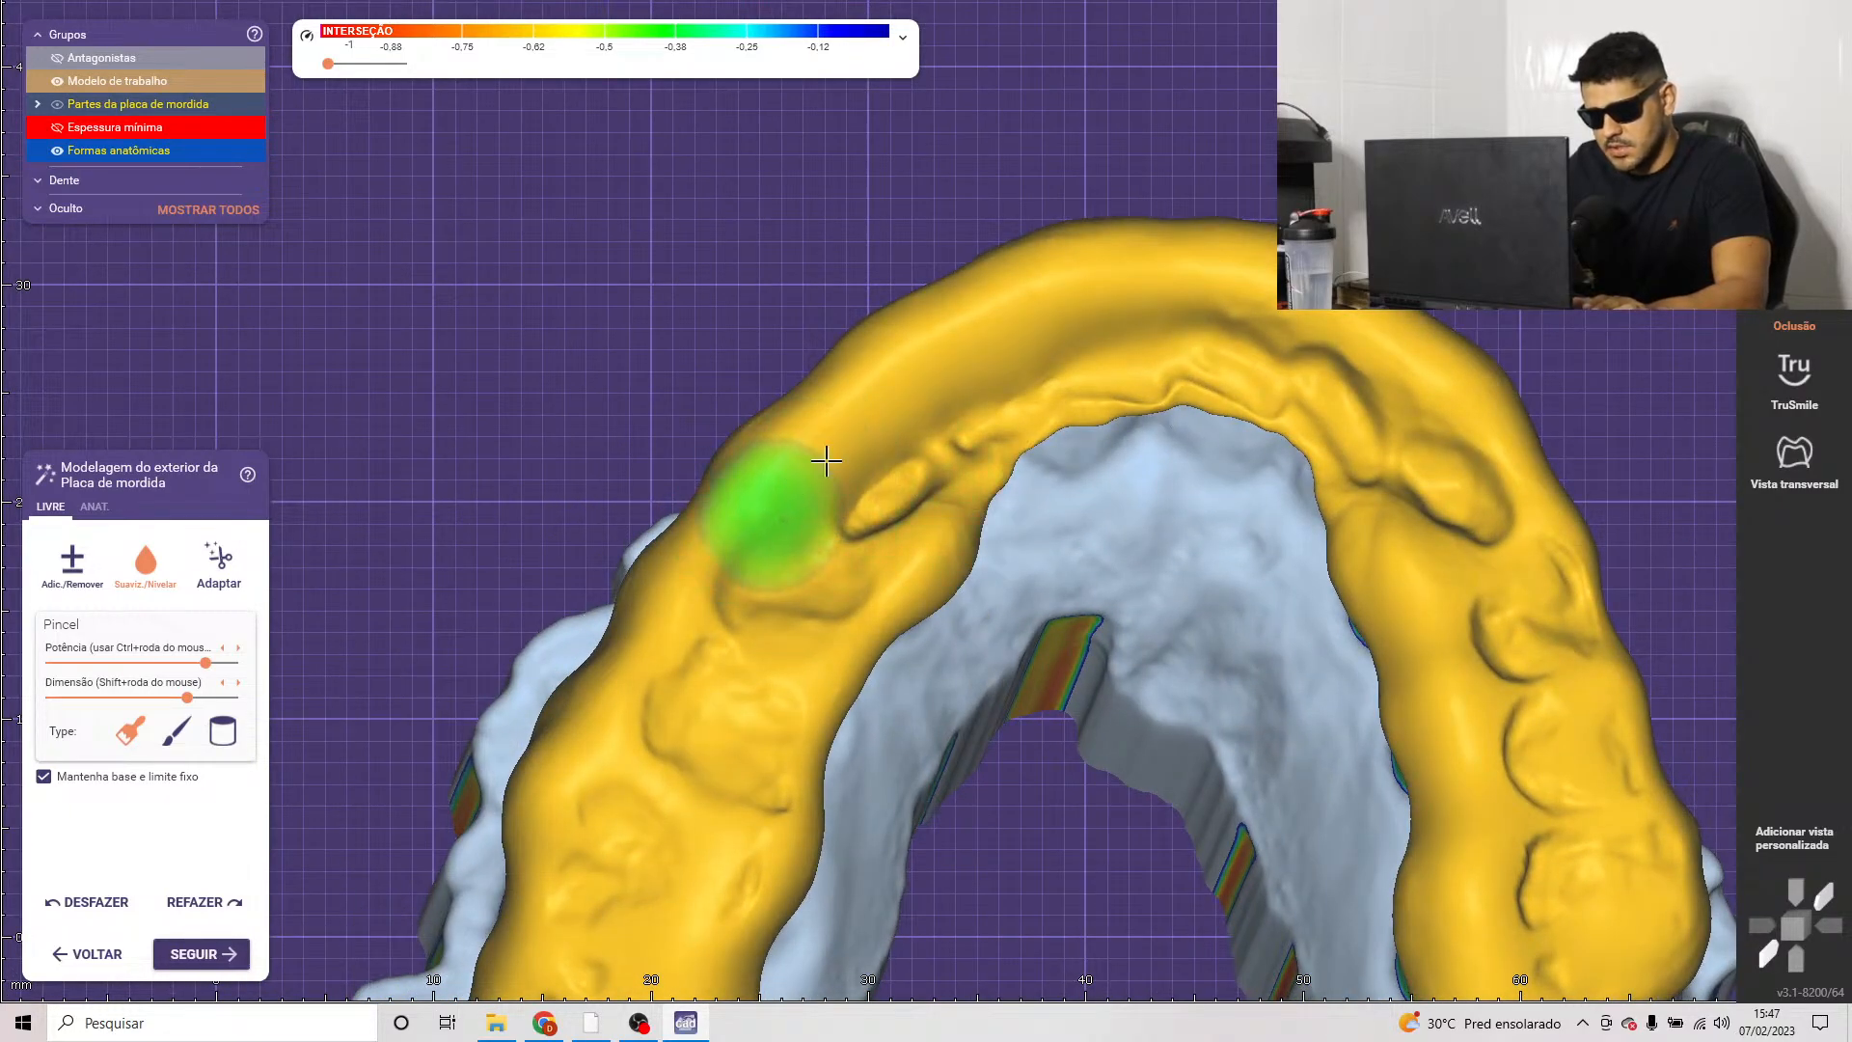
{"action": "mouse_move", "coordinate": [912, 551]}
{"action": "left_mouse_down"}
{"action": "mouse_move", "coordinate": [942, 505]}
{"action": "mouse_move", "coordinate": [1032, 465]}
{"action": "mouse_move", "coordinate": [1022, 453]}
{"action": "mouse_move", "coordinate": [1096, 399]}
{"action": "mouse_move", "coordinate": [1173, 372]}
{"action": "mouse_move", "coordinate": [1418, 475]}
{"action": "mouse_move", "coordinate": [1379, 554]}
{"action": "mouse_move", "coordinate": [1446, 680]}
{"action": "mouse_move", "coordinate": [1579, 619]}
{"action": "mouse_move", "coordinate": [1502, 666]}
{"action": "mouse_move", "coordinate": [1467, 899]}
{"action": "mouse_move", "coordinate": [1447, 821]}
{"action": "left_mouse_up"}
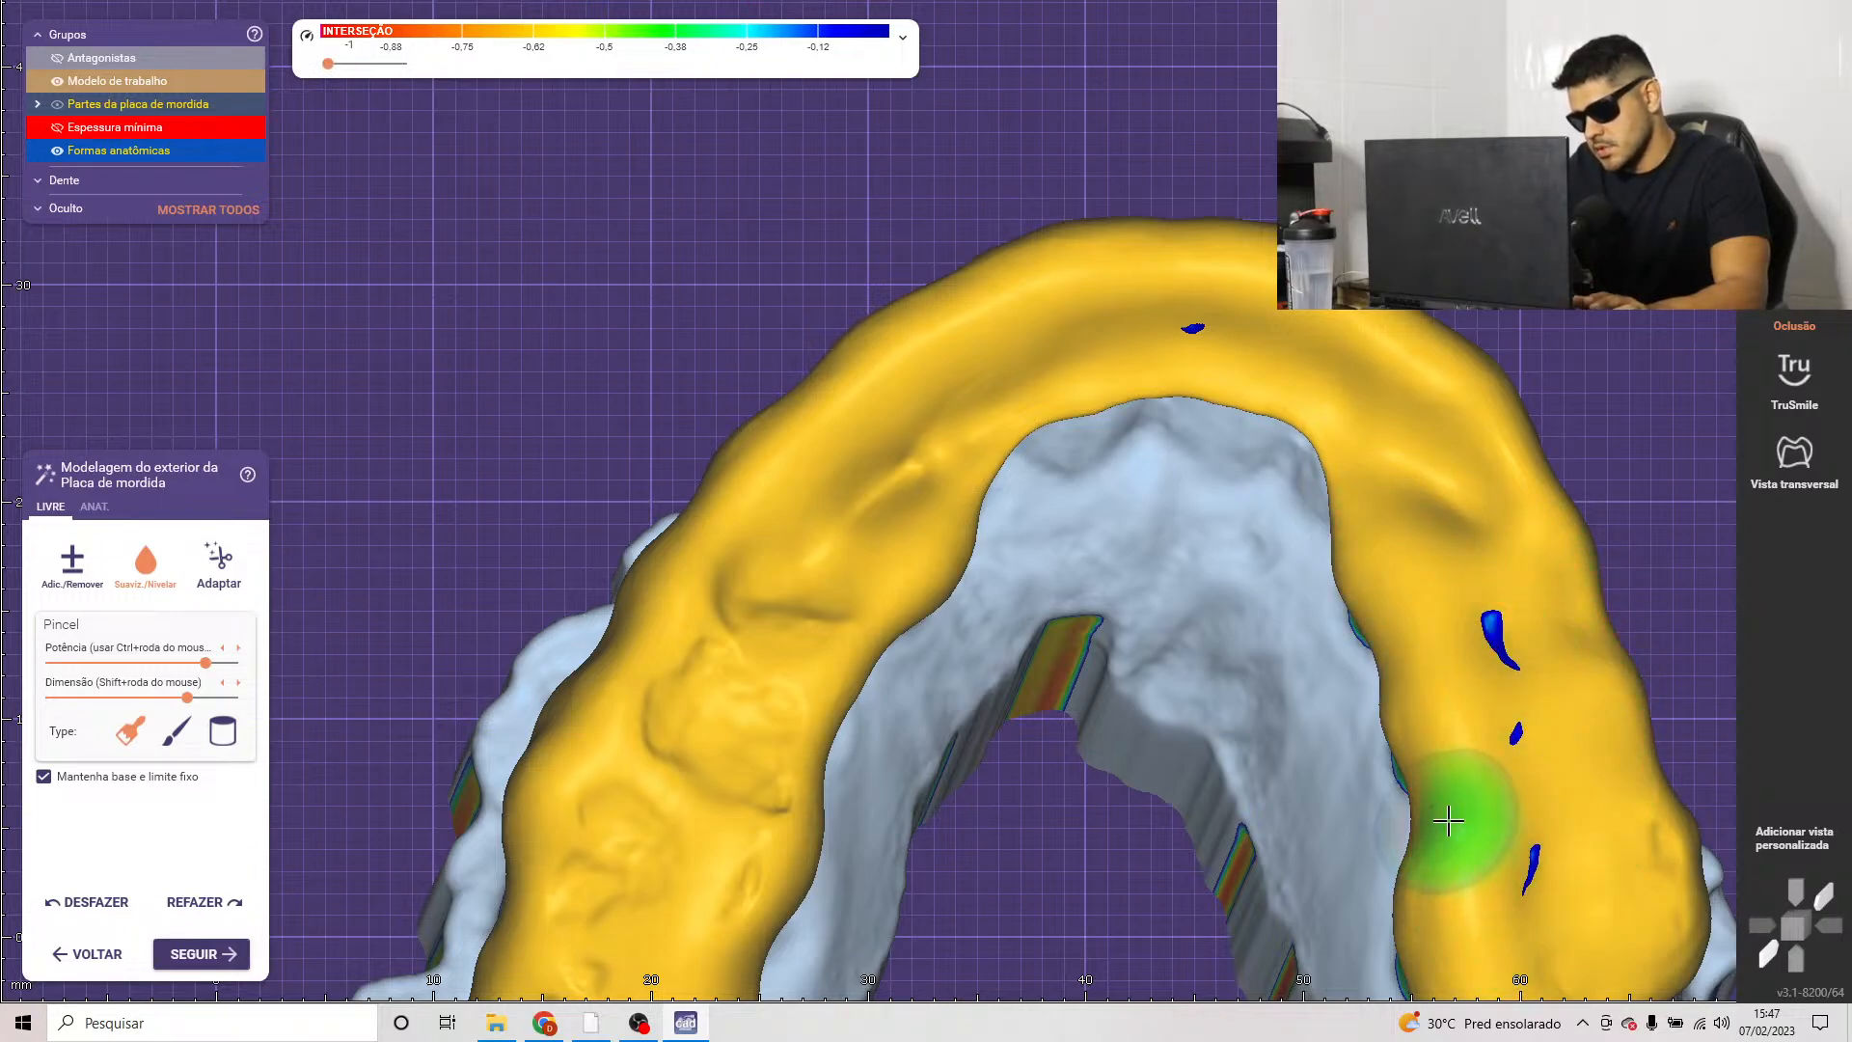
{"action": "middle_click_drag", "start_coordinate": [1448, 821], "coordinate": [869, 498]}
{"action": "mouse_move", "coordinate": [1108, 611]}
{"action": "left_mouse_down"}
{"action": "mouse_move", "coordinate": [959, 628]}
{"action": "mouse_move", "coordinate": [1066, 562]}
{"action": "left_mouse_up"}
Step: Smooth the remaining premolar and molar imprints on the other side of the splint
{"action": "scroll", "coordinate": [1037, 571], "scroll_direction": "down", "scroll_amount": 3}
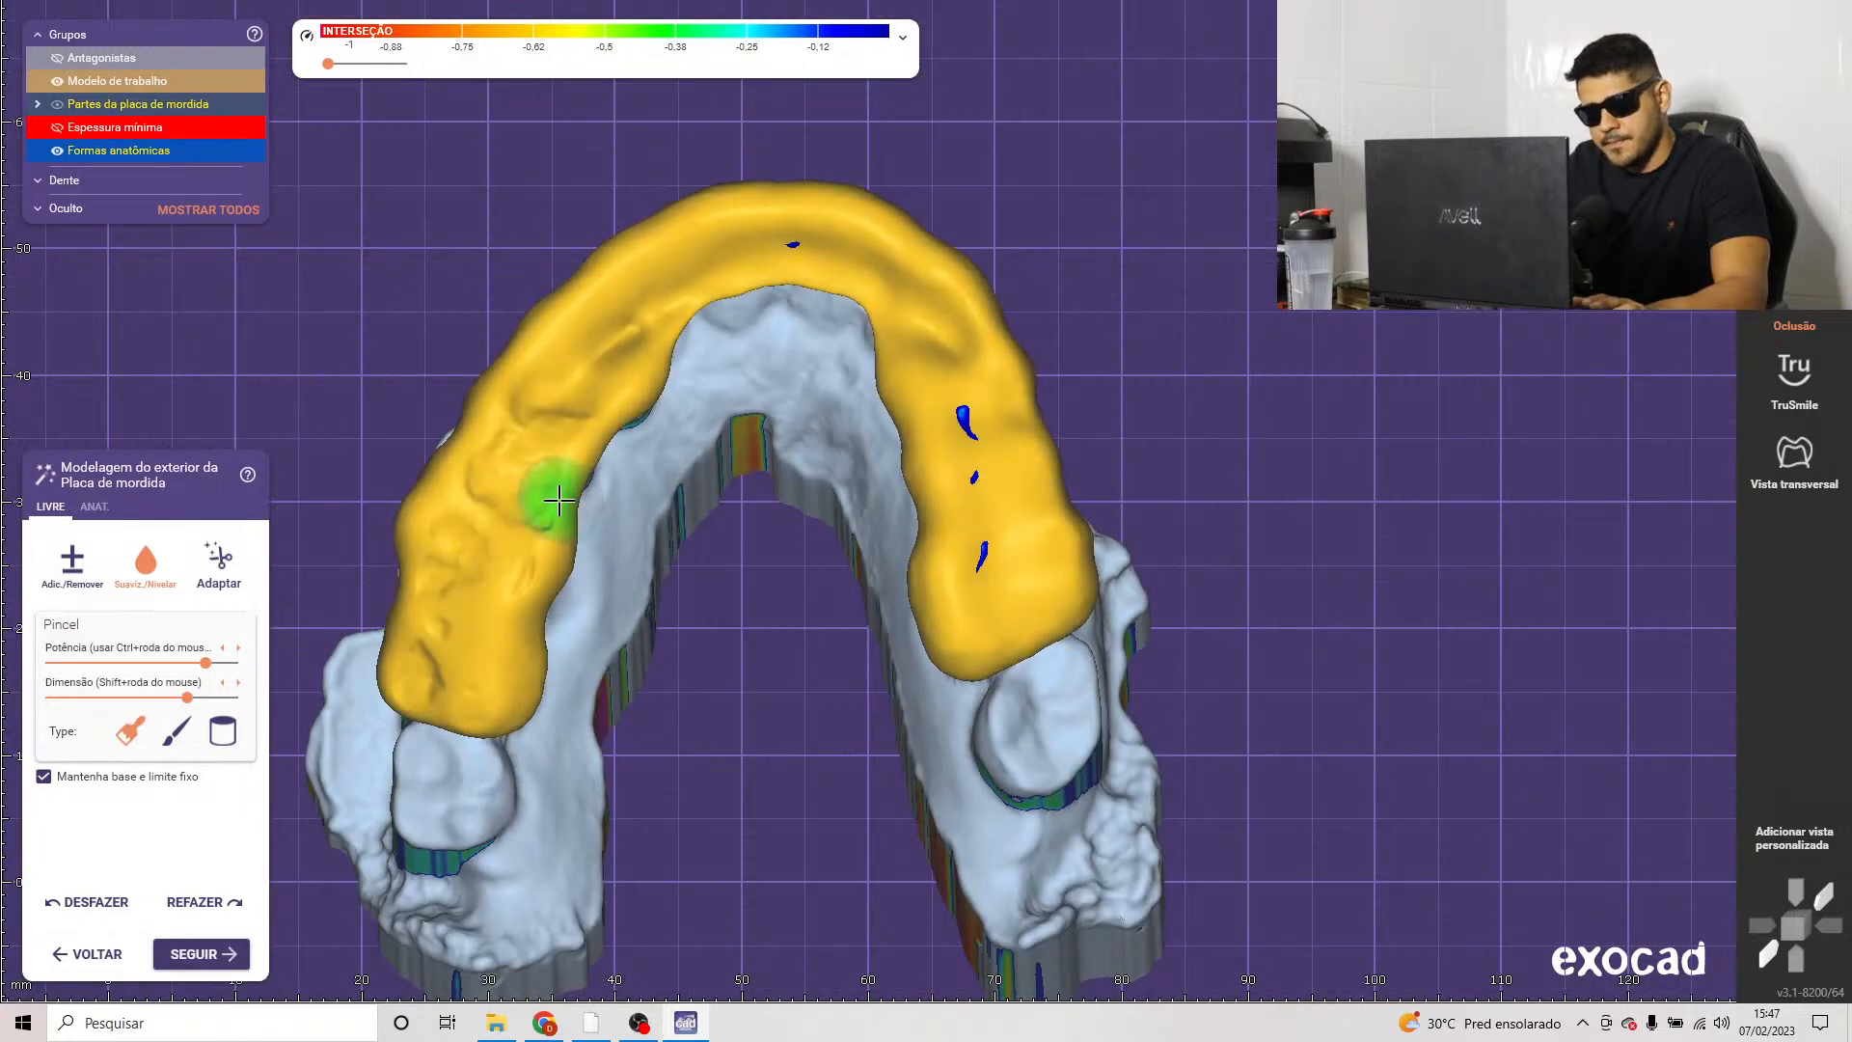
{"action": "middle_click_drag", "start_coordinate": [558, 500], "coordinate": [863, 499]}
{"action": "left_click_drag", "start_coordinate": [920, 367], "coordinate": [880, 385]}
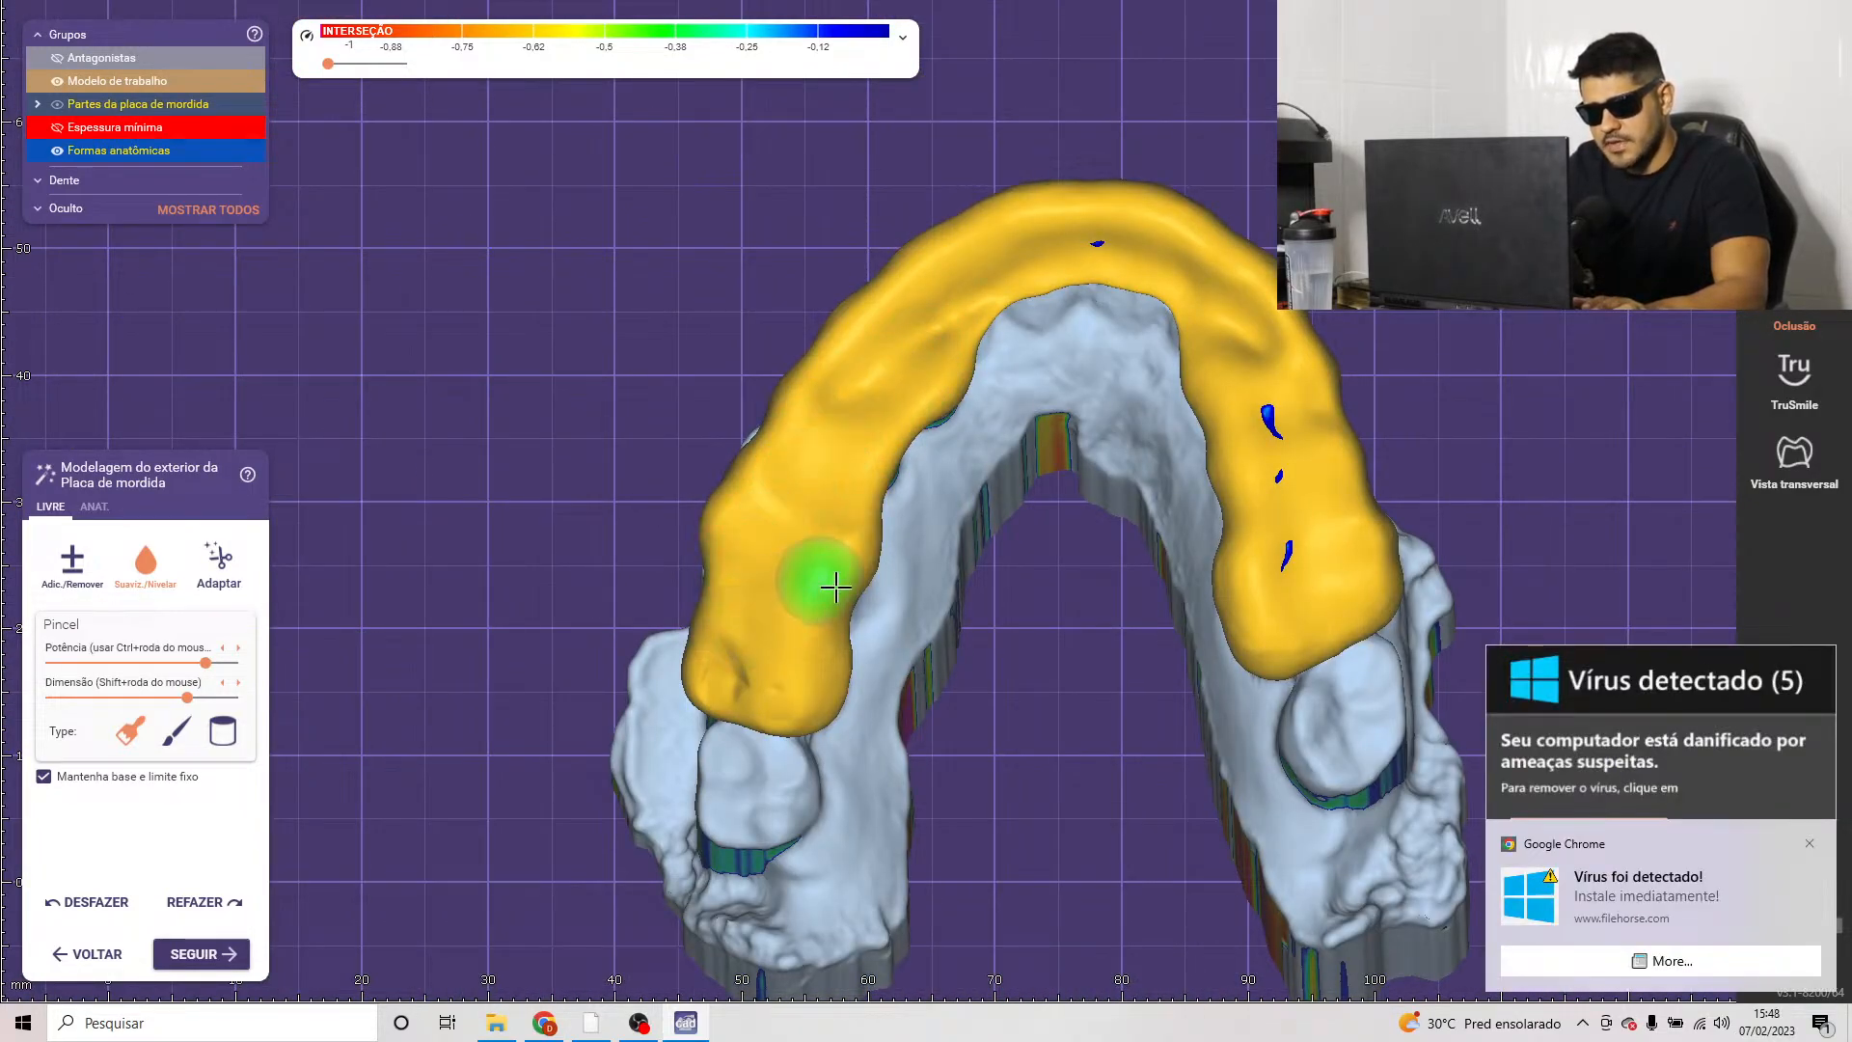
Step: Remove the contact spot behind the central incisors with small-area anatomic shaping
{"action": "left_click", "coordinate": [94, 508]}
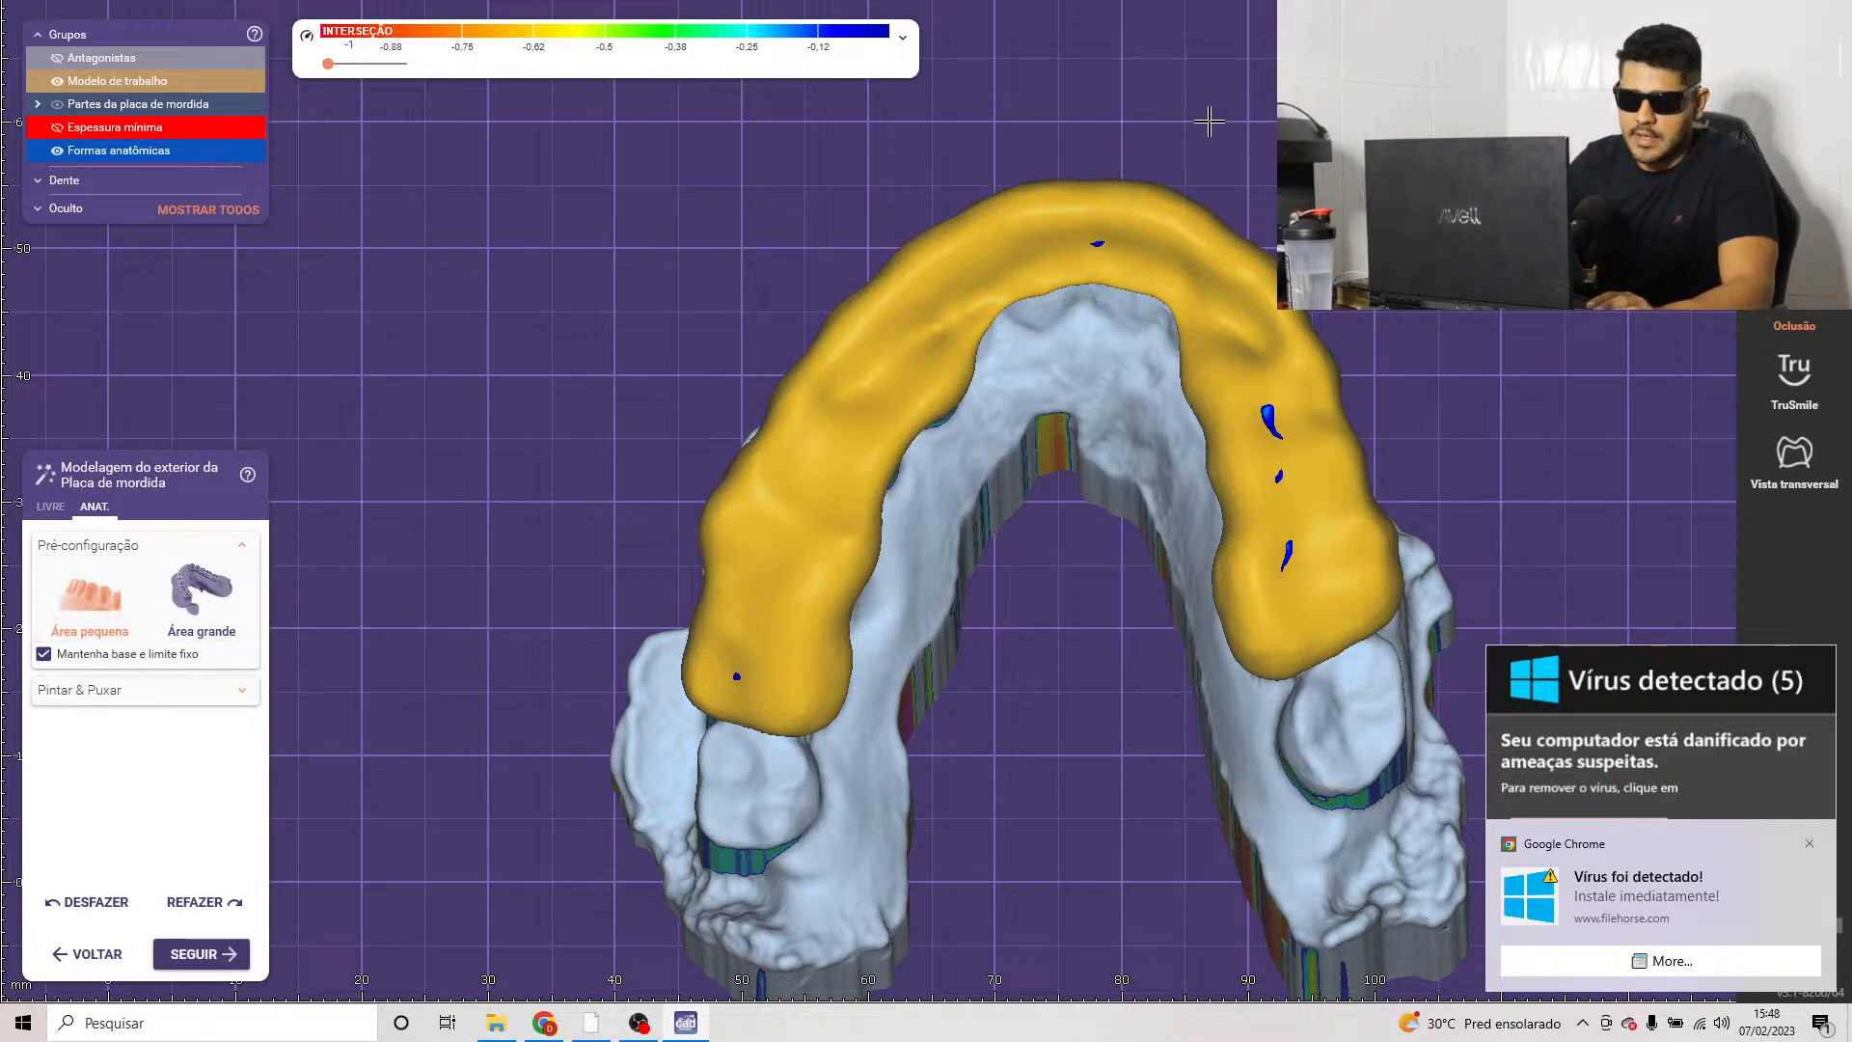
{"action": "scroll", "coordinate": [1137, 185], "scroll_direction": "up", "scroll_amount": 7}
{"action": "middle_click", "coordinate": [1020, 384]}
{"action": "scroll", "coordinate": [838, 557], "scroll_direction": "up", "scroll_amount": 4}
{"action": "right_click_drag", "start_coordinate": [838, 557], "coordinate": [819, 510]}
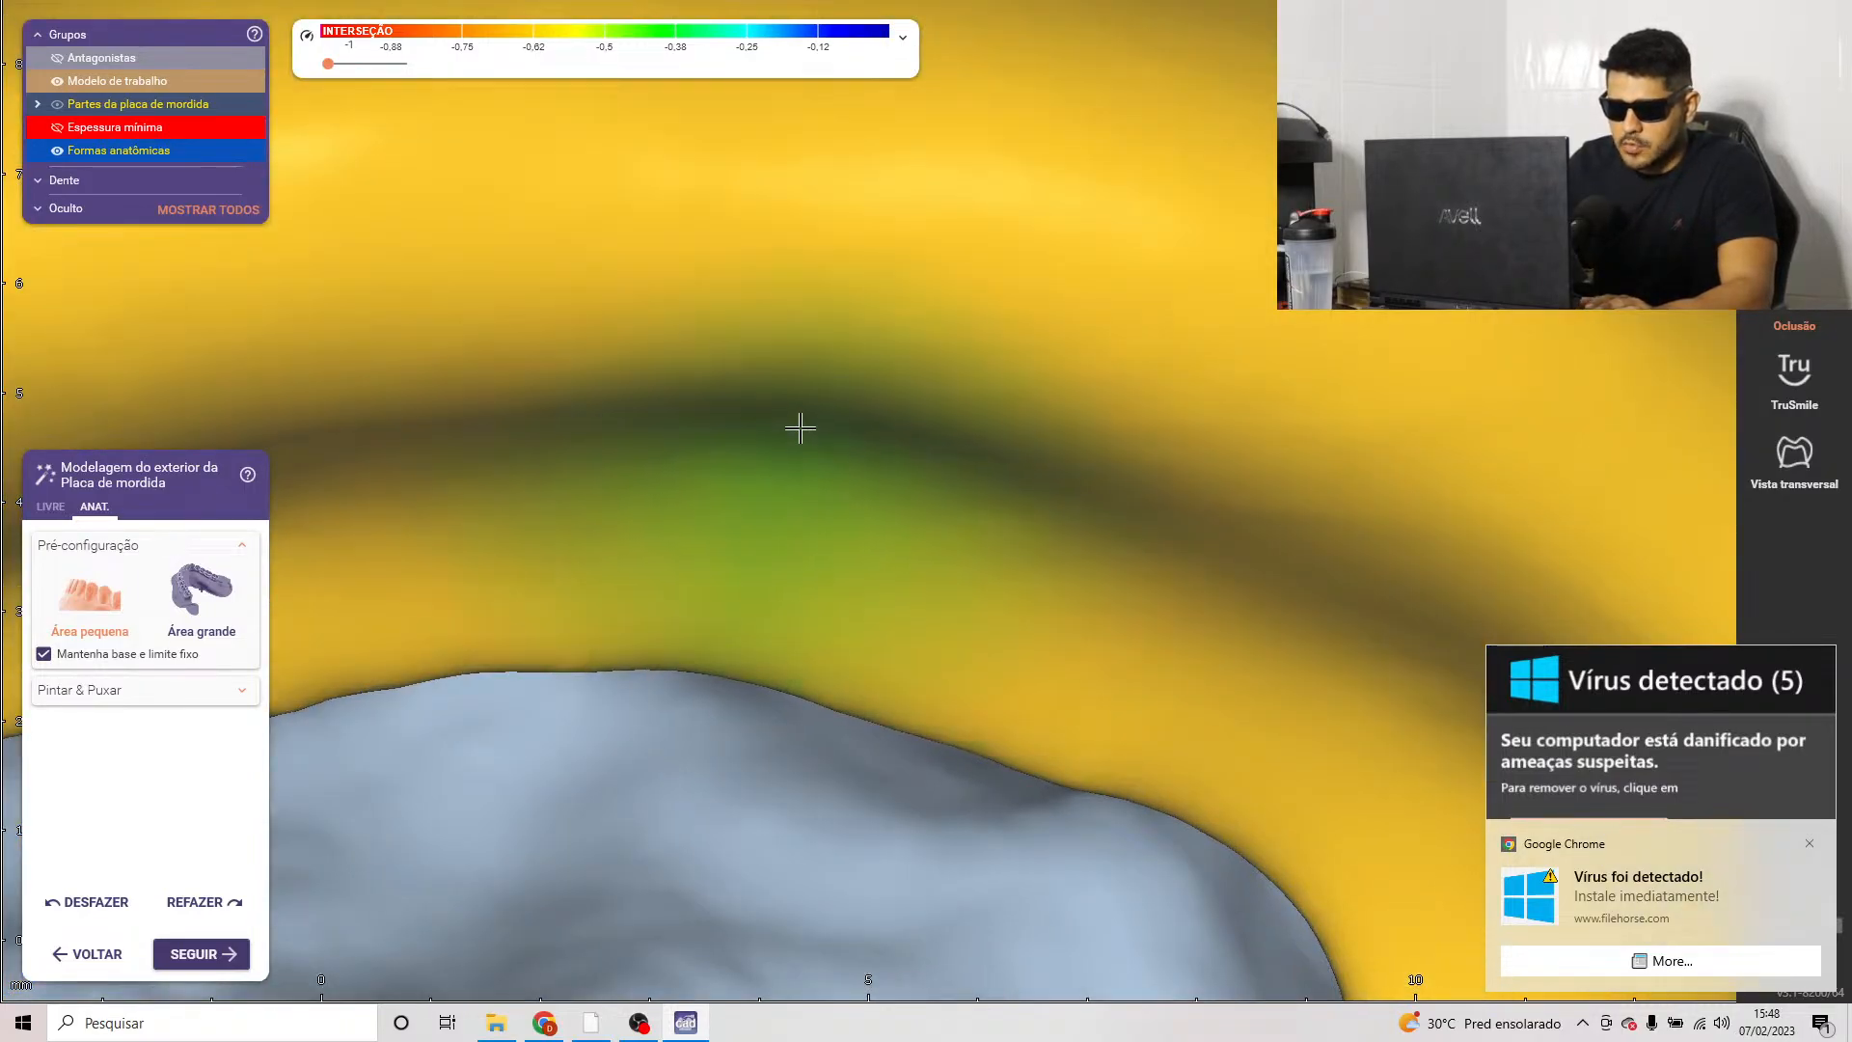
{"action": "scroll", "coordinate": [964, 559], "scroll_direction": "down", "scroll_amount": 3}
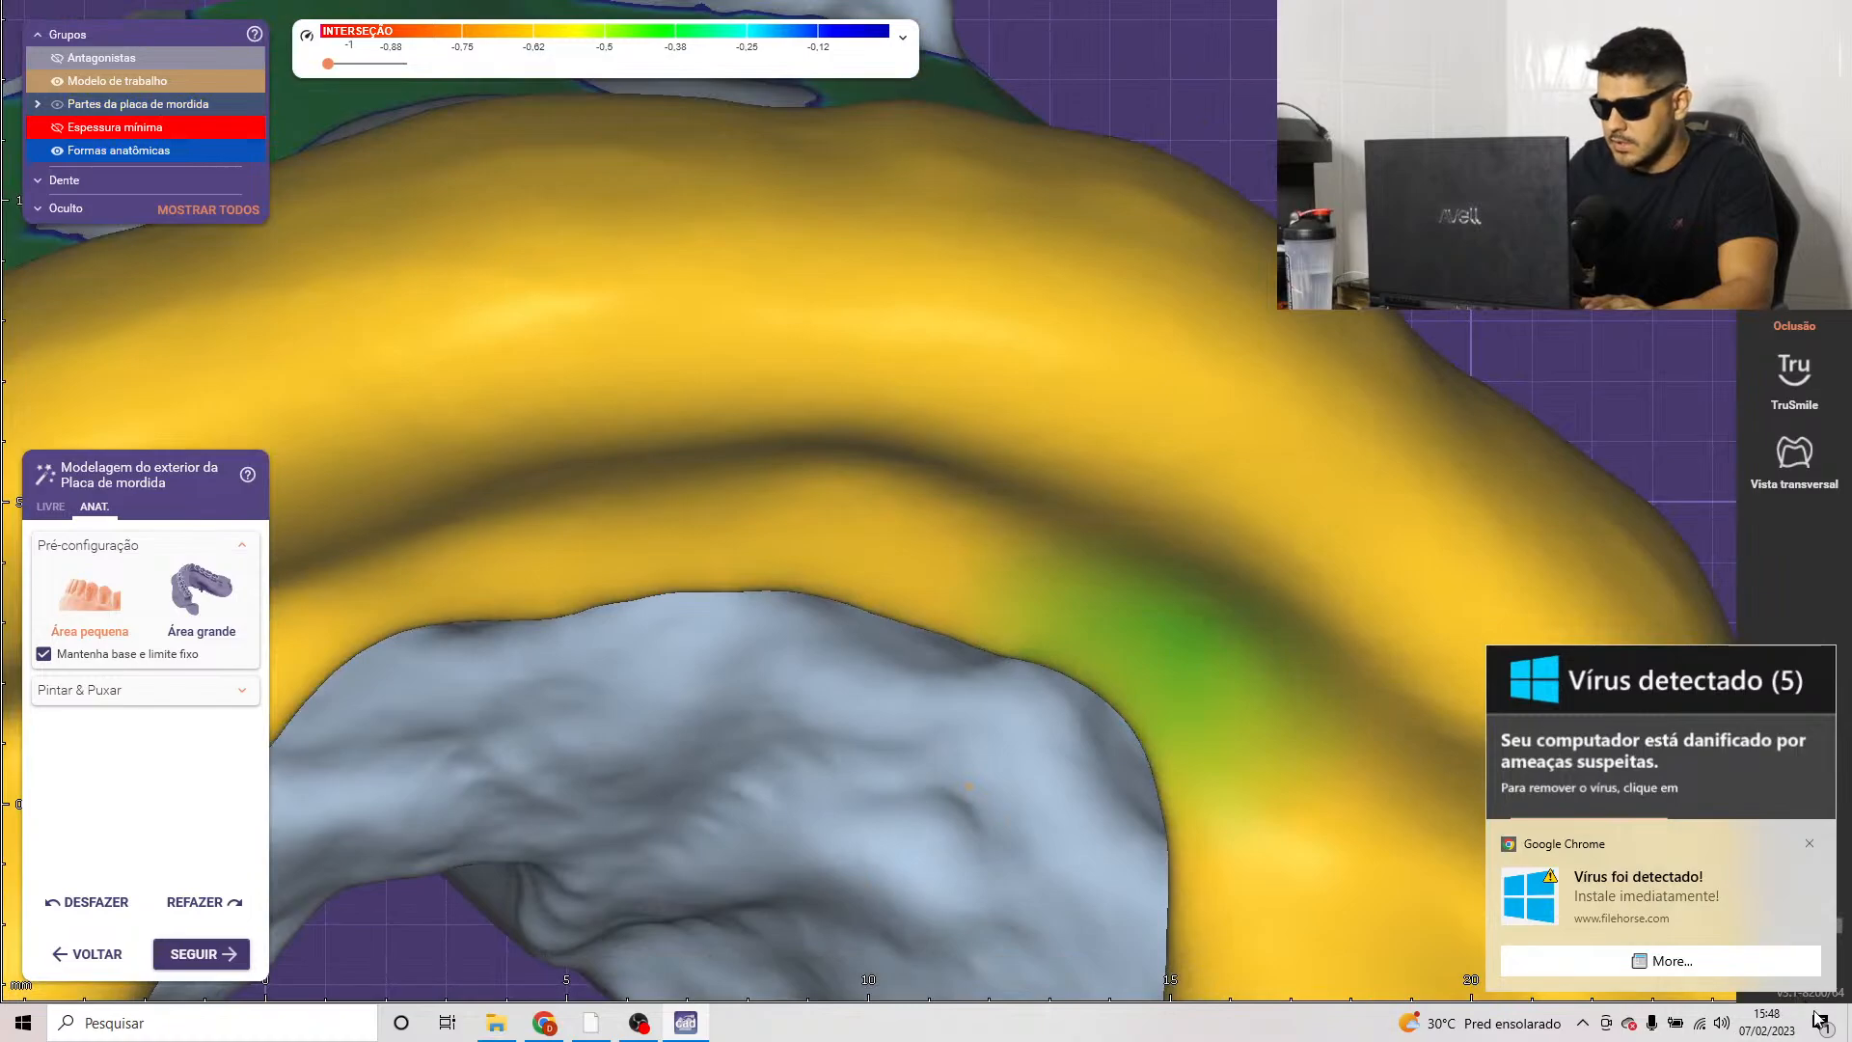
Step: Clear the browser notifications covering the design view
{"action": "left_click", "coordinate": [1815, 1013]}
{"action": "left_click", "coordinate": [1775, 915]}
Step: Remove the three contact spots along the premolars and molar with small-area anatomic shaping
{"action": "middle_click", "coordinate": [996, 586]}
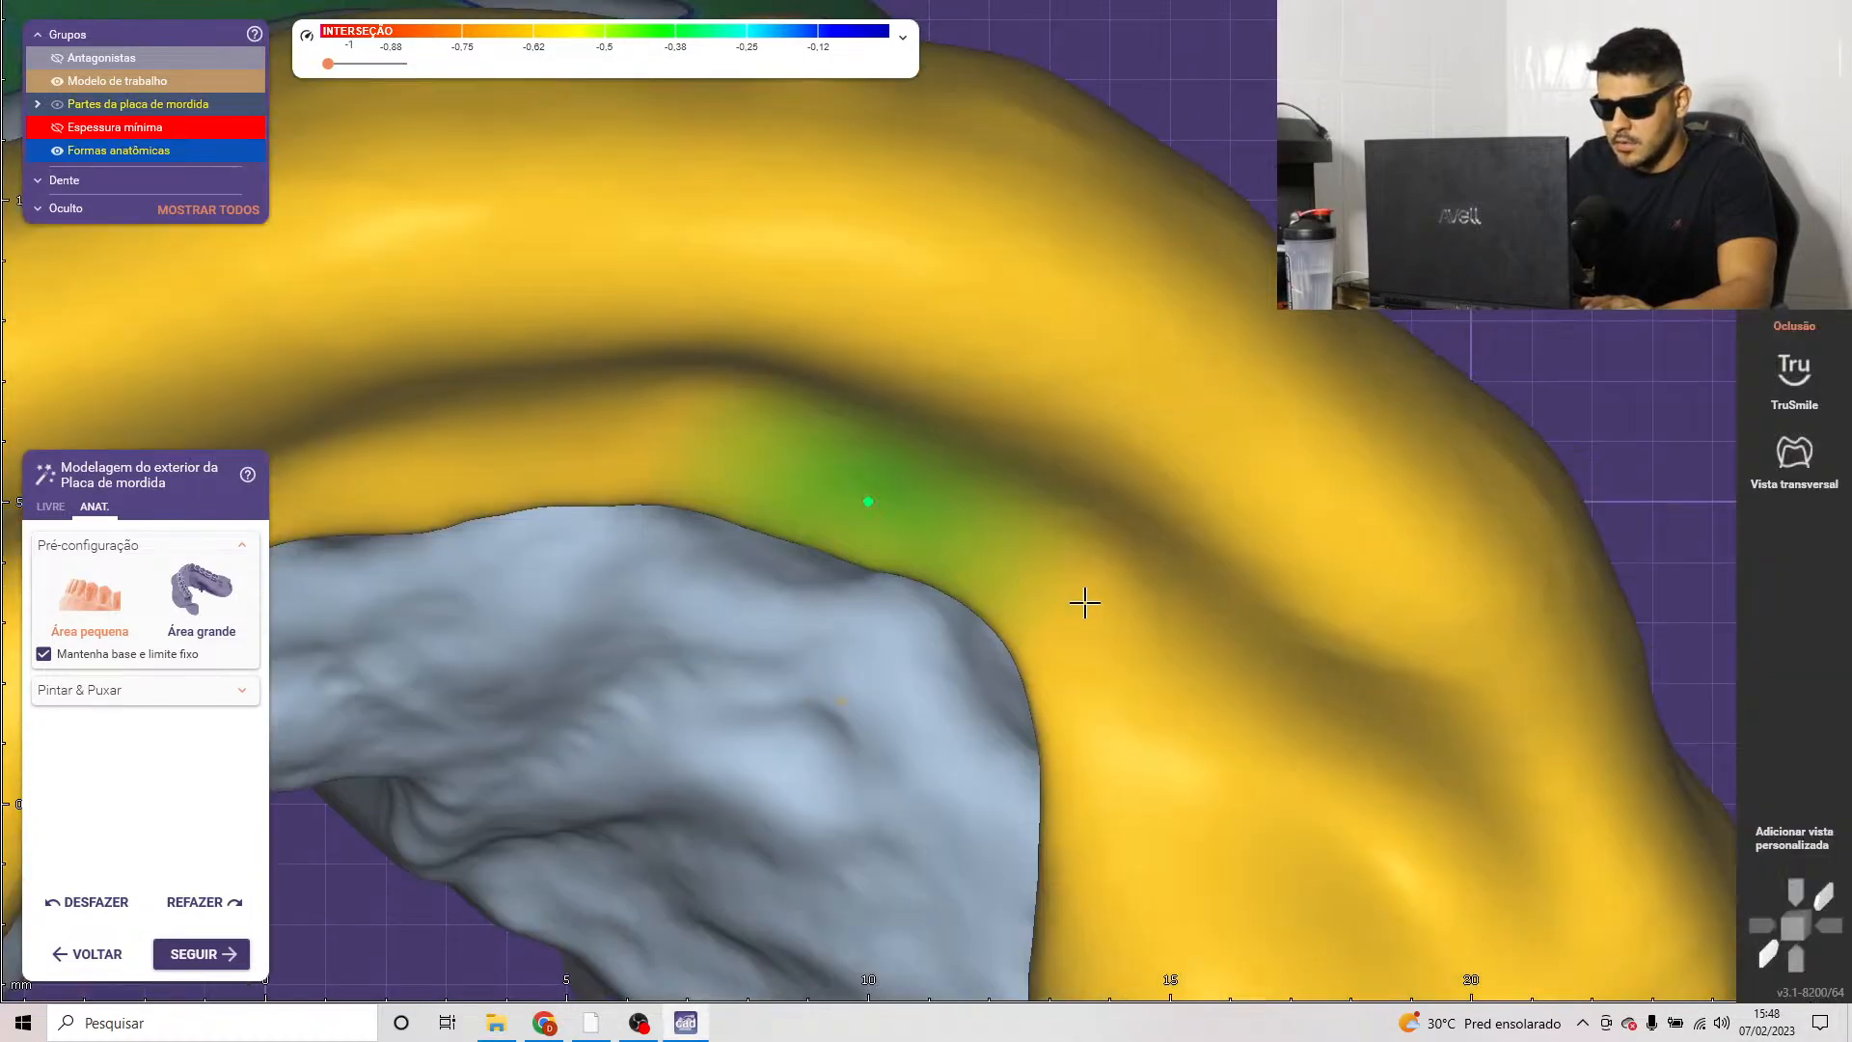
{"action": "scroll", "coordinate": [1084, 603], "scroll_direction": "down", "scroll_amount": 3}
{"action": "right_click_drag", "start_coordinate": [1141, 736], "coordinate": [1047, 622]}
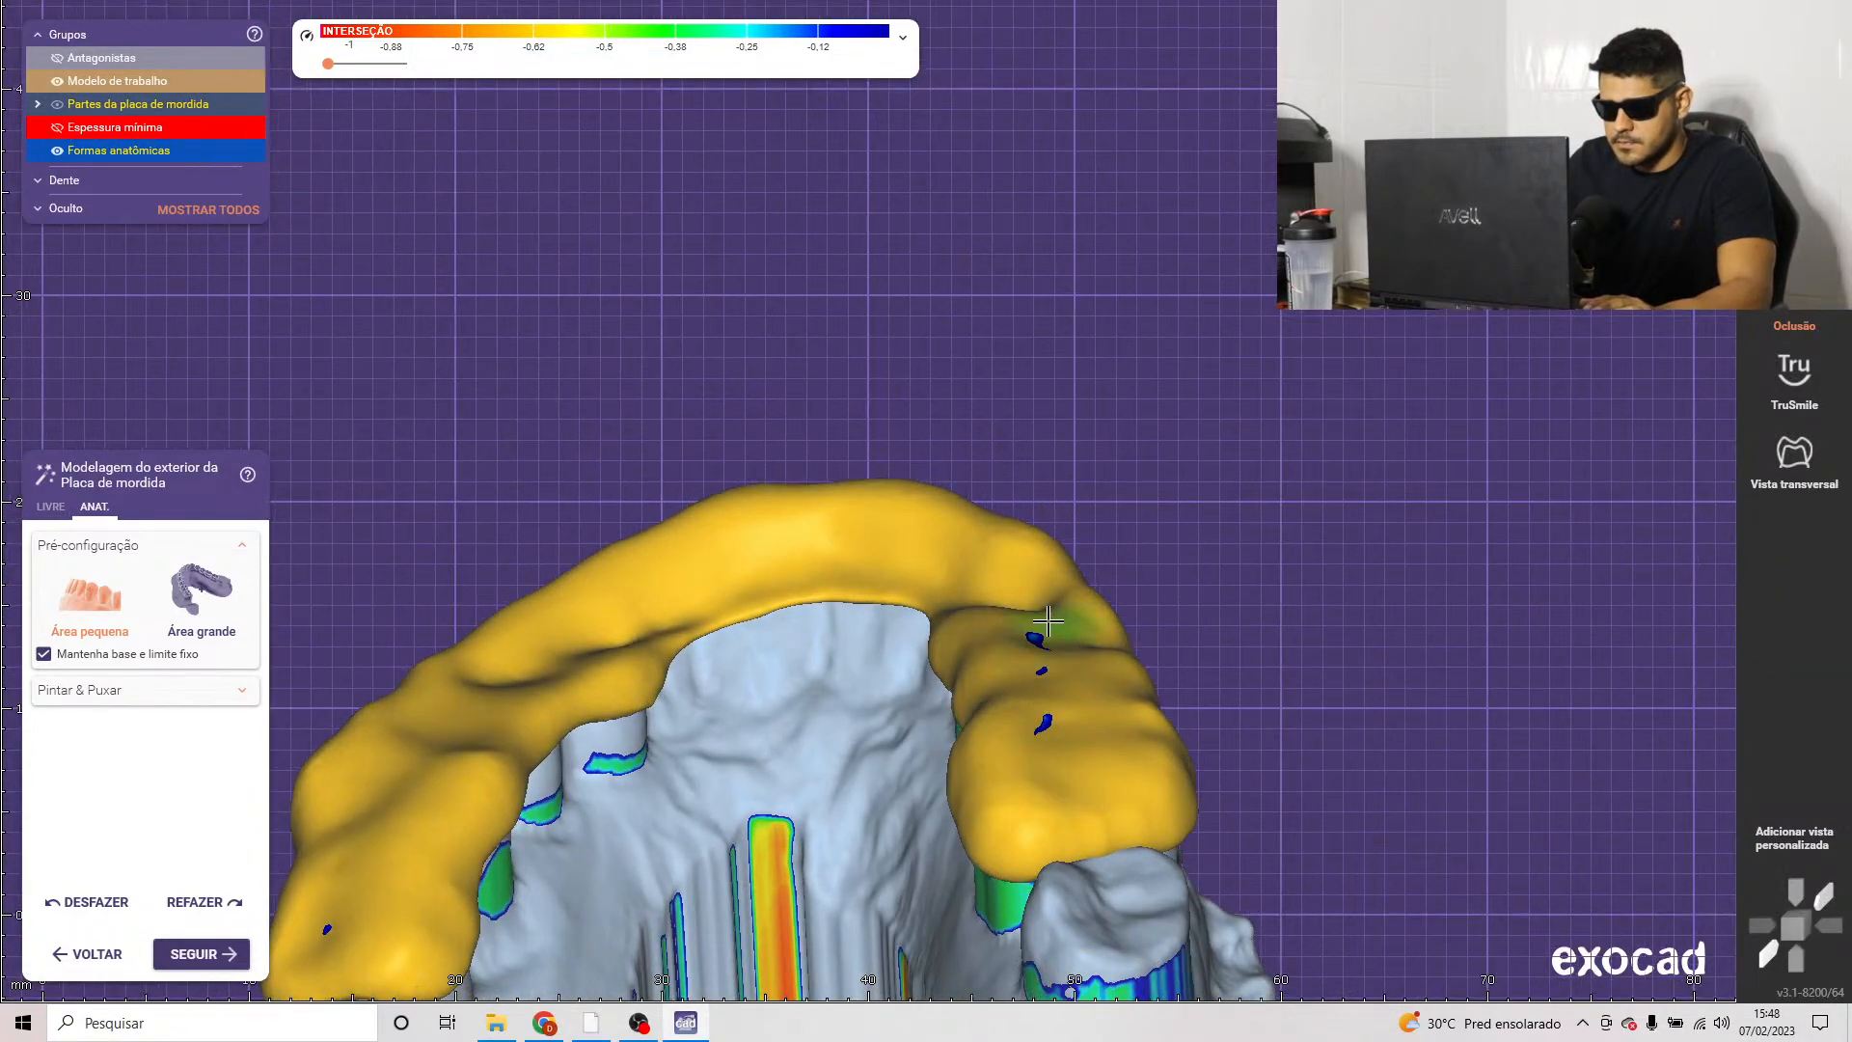
{"action": "scroll", "coordinate": [1047, 622], "scroll_direction": "up", "scroll_amount": 3}
{"action": "right_click_drag", "start_coordinate": [1019, 695], "coordinate": [882, 508]}
{"action": "scroll", "coordinate": [899, 453], "scroll_direction": "up", "scroll_amount": 5}
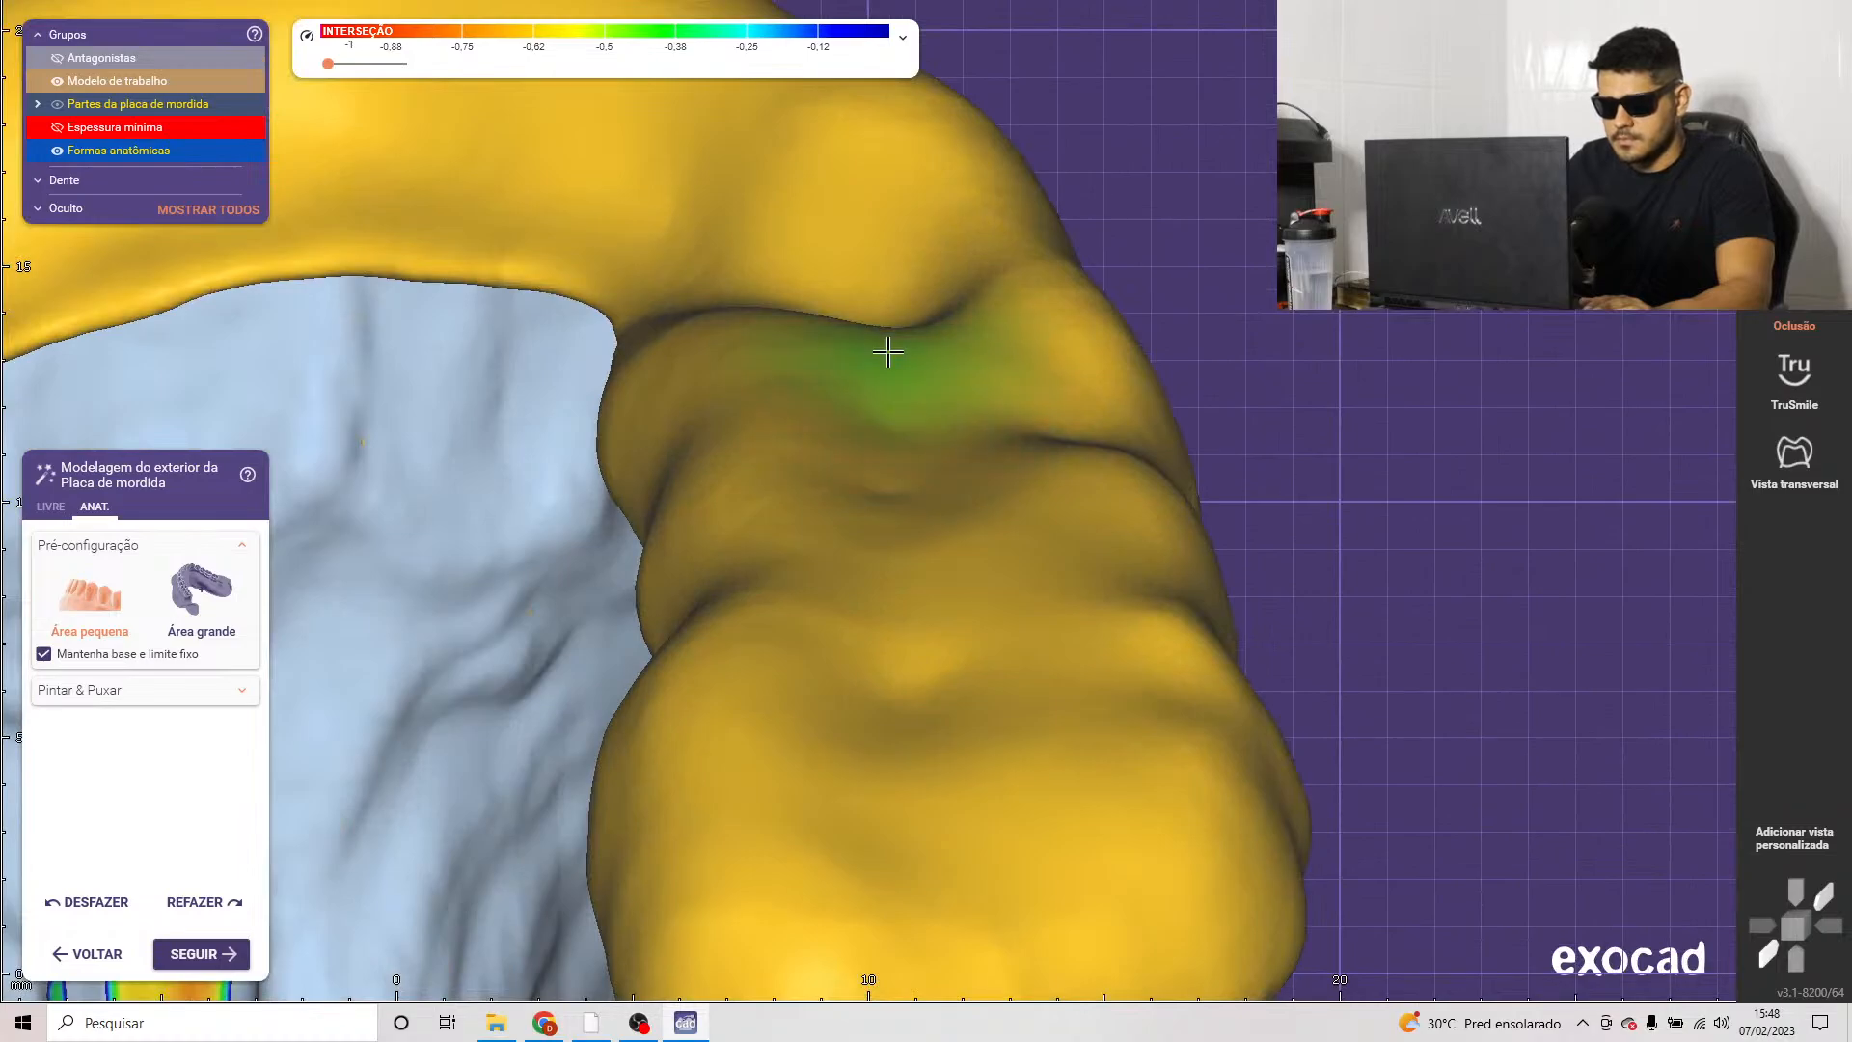
{"action": "scroll", "coordinate": [874, 361], "scroll_direction": "down", "scroll_amount": 5}
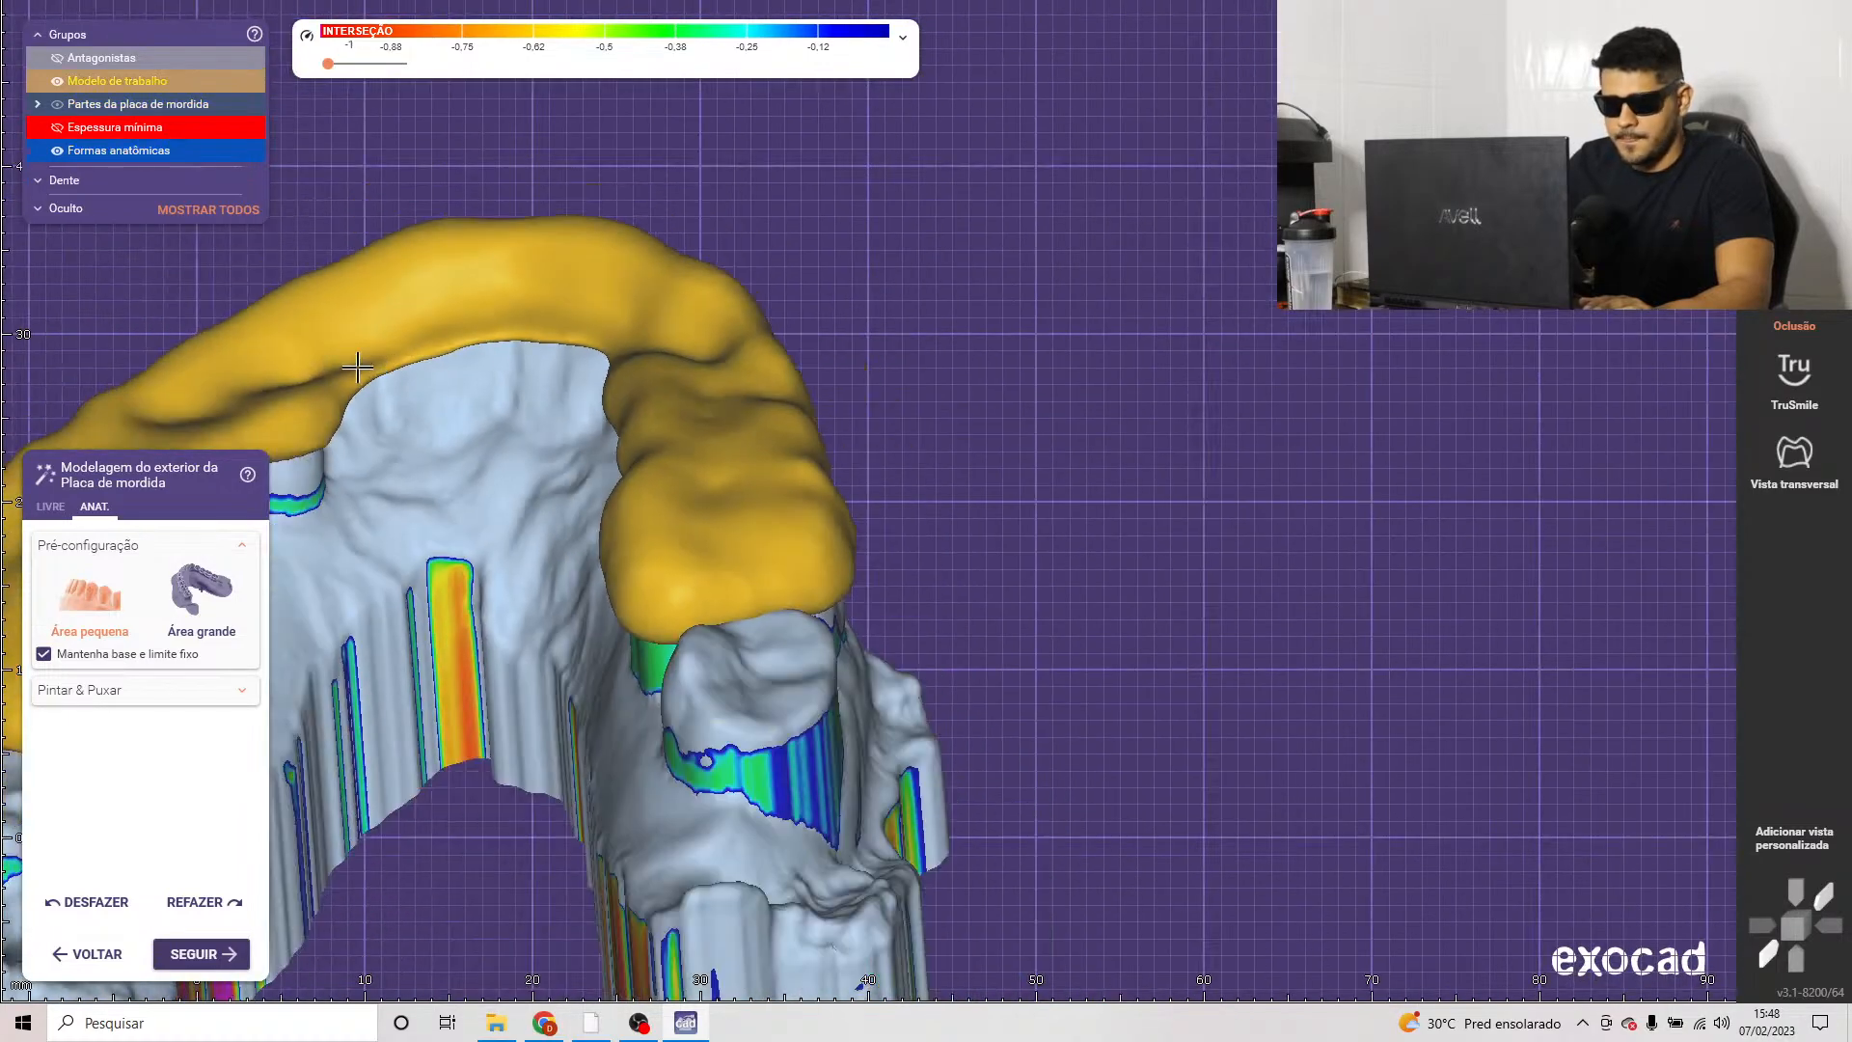
Step: Remove the last contact spot on the opposite molar and check the whole splint for others
{"action": "mouse_move", "coordinate": [875, 361]}
{"action": "right_mouse_down"}
{"action": "mouse_move", "coordinate": [550, 778]}
{"action": "mouse_move", "coordinate": [835, 616]}
{"action": "mouse_move", "coordinate": [844, 496]}
{"action": "mouse_move", "coordinate": [964, 463]}
{"action": "mouse_move", "coordinate": [1142, 499]}
{"action": "mouse_move", "coordinate": [1067, 513]}
{"action": "mouse_move", "coordinate": [818, 672]}
{"action": "right_mouse_up"}
{"action": "scroll", "coordinate": [532, 759], "scroll_direction": "up", "scroll_amount": 5}
{"action": "scroll", "coordinate": [549, 771], "scroll_direction": "down", "scroll_amount": 4}
{"action": "scroll", "coordinate": [890, 450], "scroll_direction": "down", "scroll_amount": 5}
{"action": "scroll", "coordinate": [1064, 485], "scroll_direction": "up", "scroll_amount": 3}
{"action": "scroll", "coordinate": [894, 620], "scroll_direction": "down", "scroll_amount": 3}
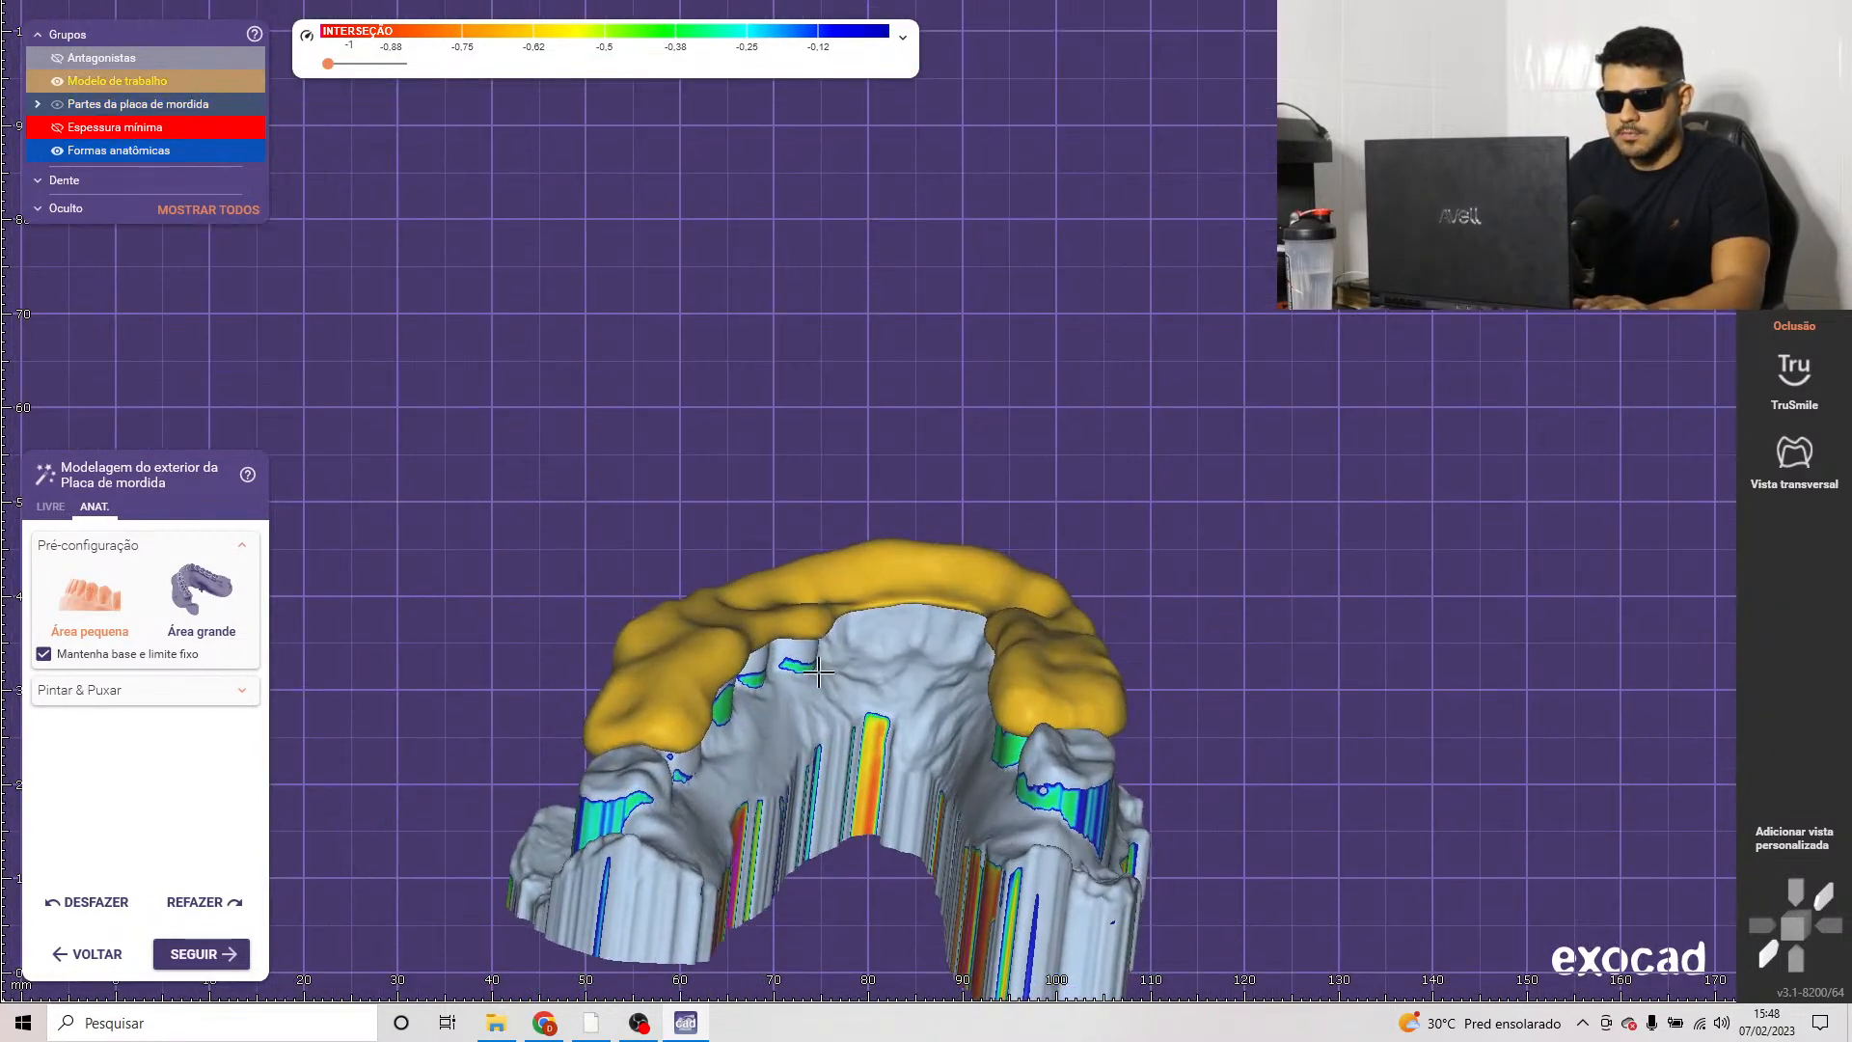
Step: Return to free modelling and smooth the palatal edge behind the incisors with a very small Smooth/Level brush
{"action": "scroll", "coordinate": [865, 626], "scroll_direction": "up", "scroll_amount": 5}
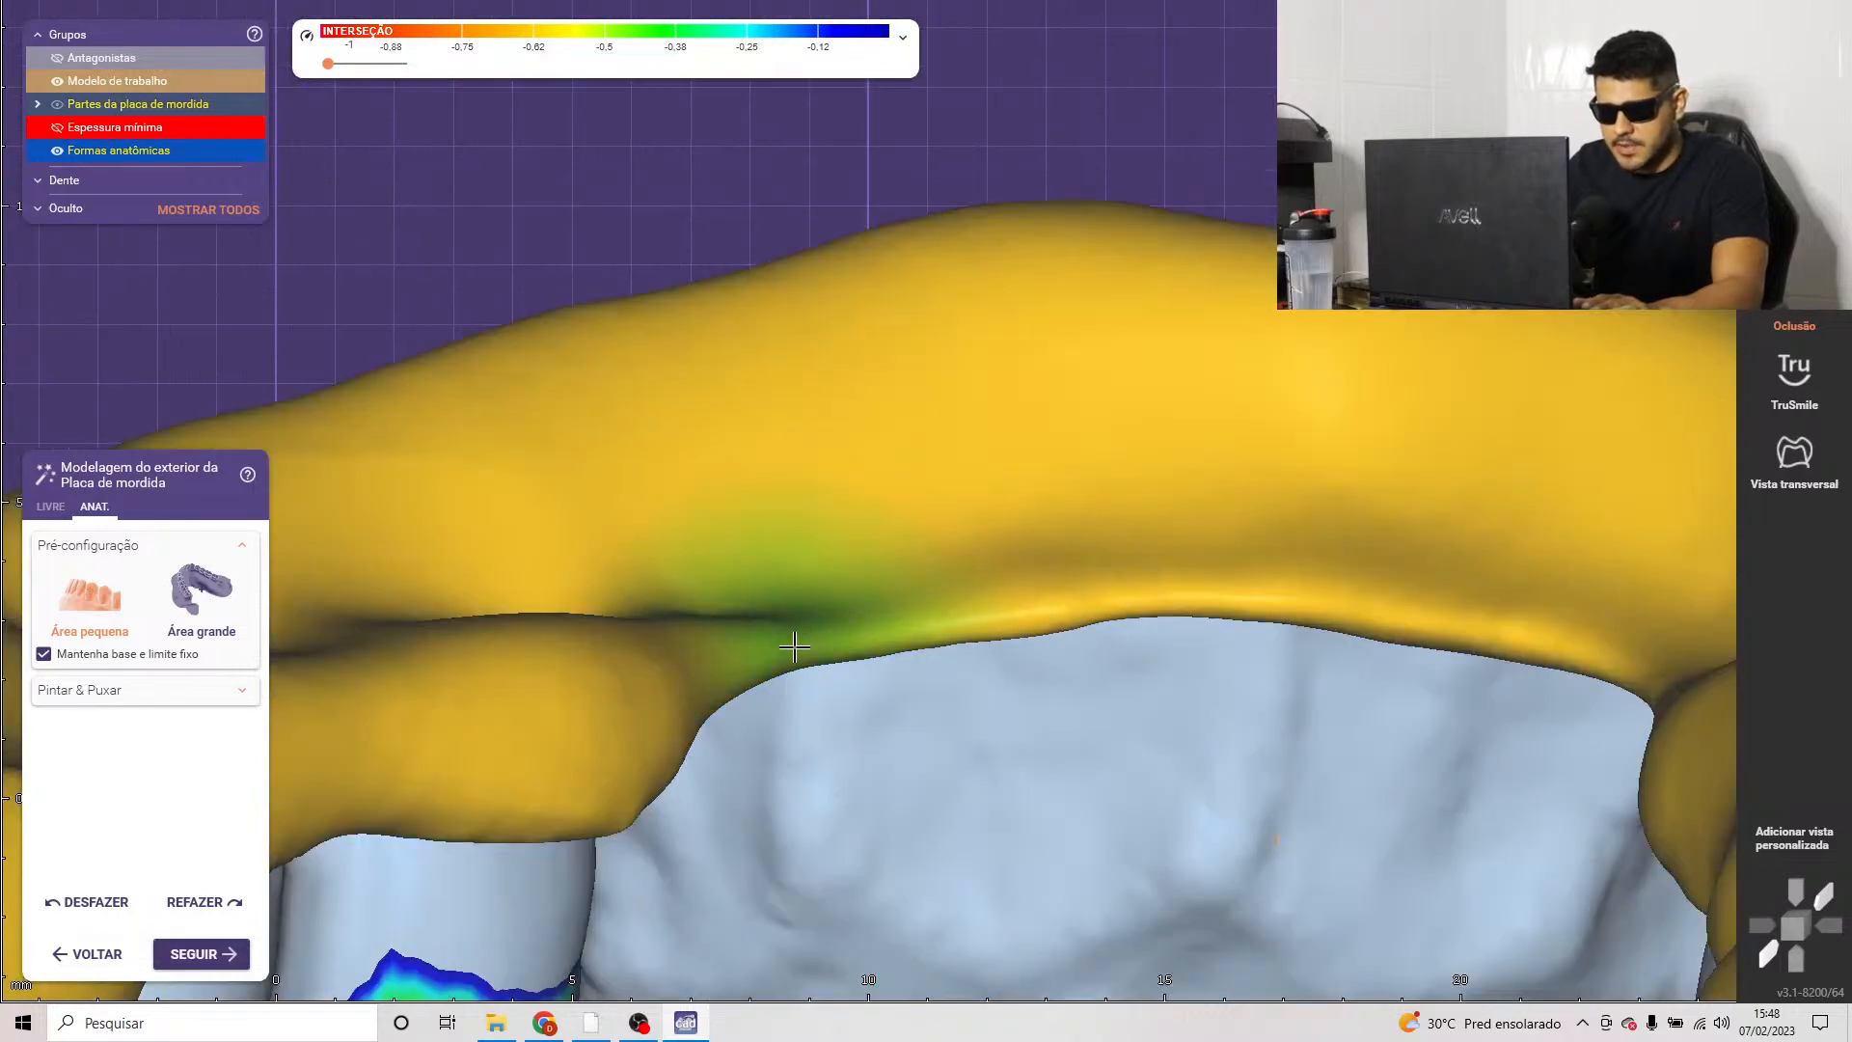
{"action": "left_click", "coordinate": [50, 507]}
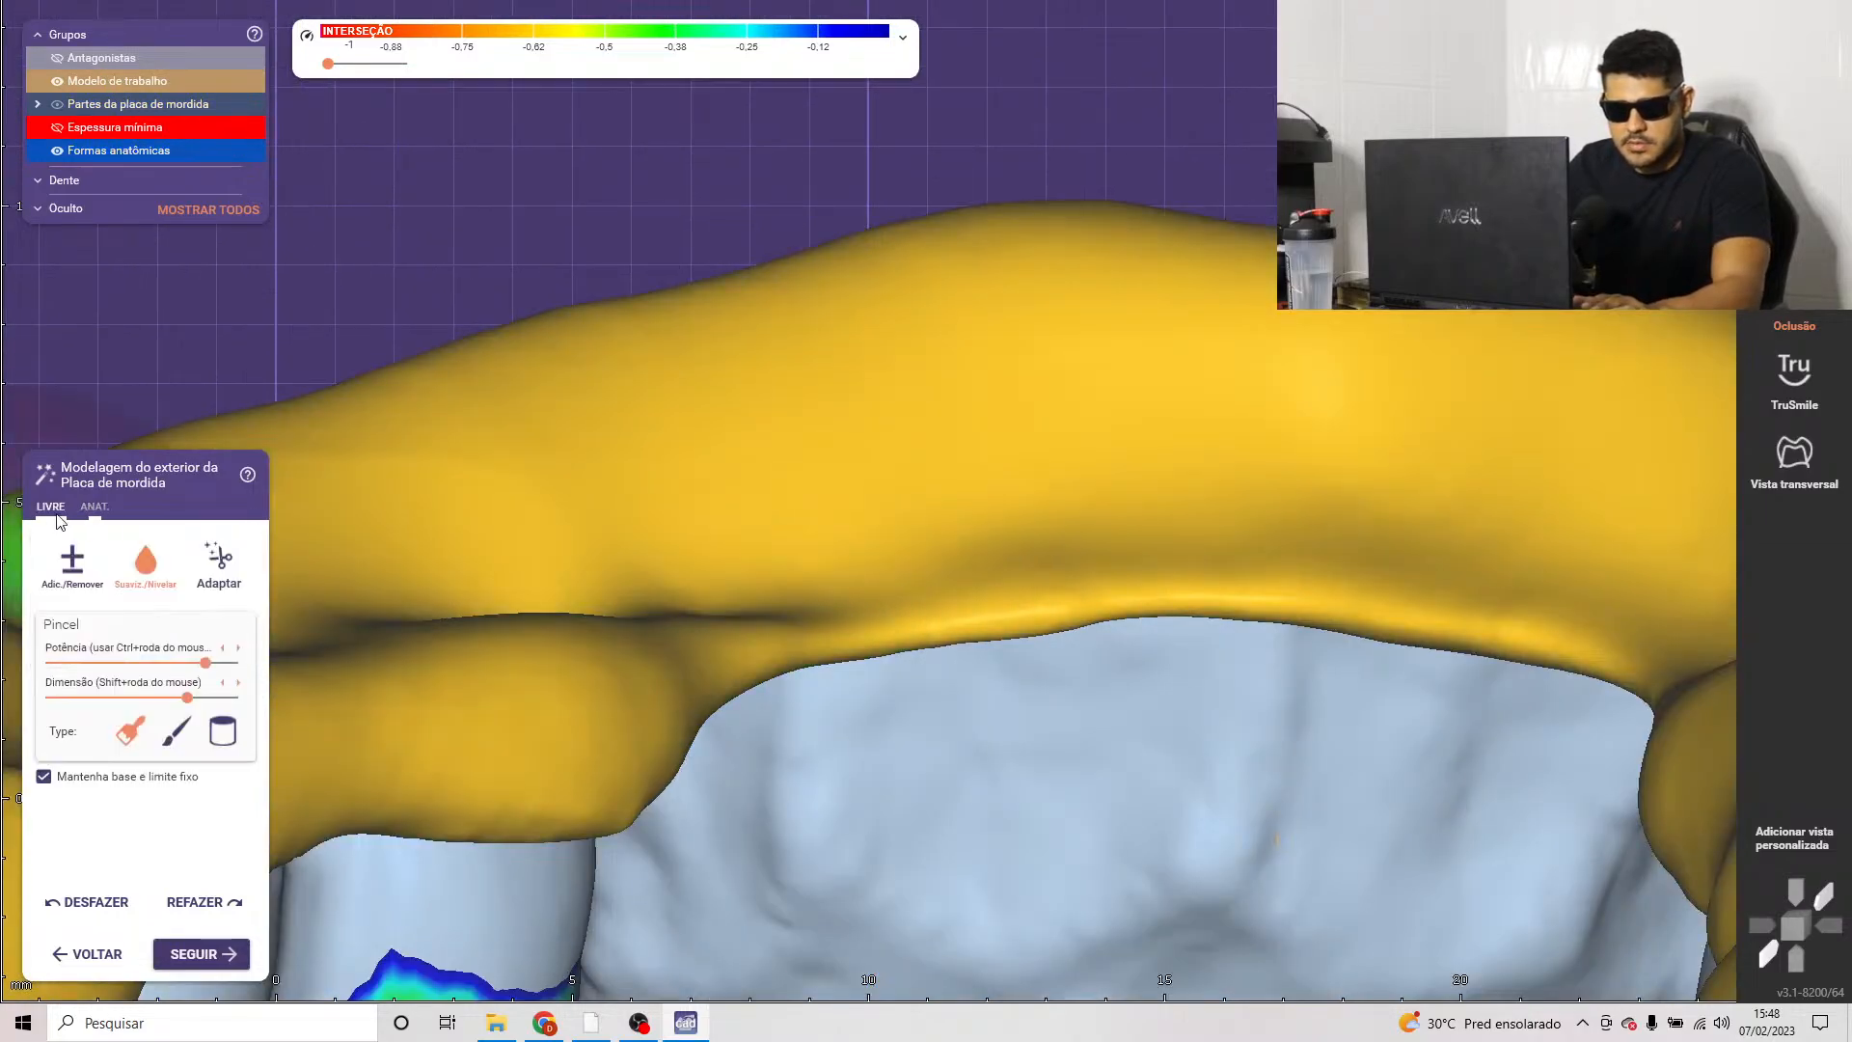
{"action": "scroll", "coordinate": [892, 634], "scroll_direction": "down", "scroll_amount": 8, "text": "shift"}
{"action": "mouse_move", "coordinate": [930, 661]}
{"action": "right_mouse_down"}
{"action": "mouse_move", "coordinate": [992, 646]}
{"action": "mouse_move", "coordinate": [1021, 558]}
{"action": "mouse_move", "coordinate": [1010, 575]}
{"action": "right_mouse_up"}
{"action": "scroll", "coordinate": [986, 383], "scroll_direction": "up", "scroll_amount": 3}
{"action": "scroll", "coordinate": [1023, 561], "scroll_direction": "down", "scroll_amount": 3}
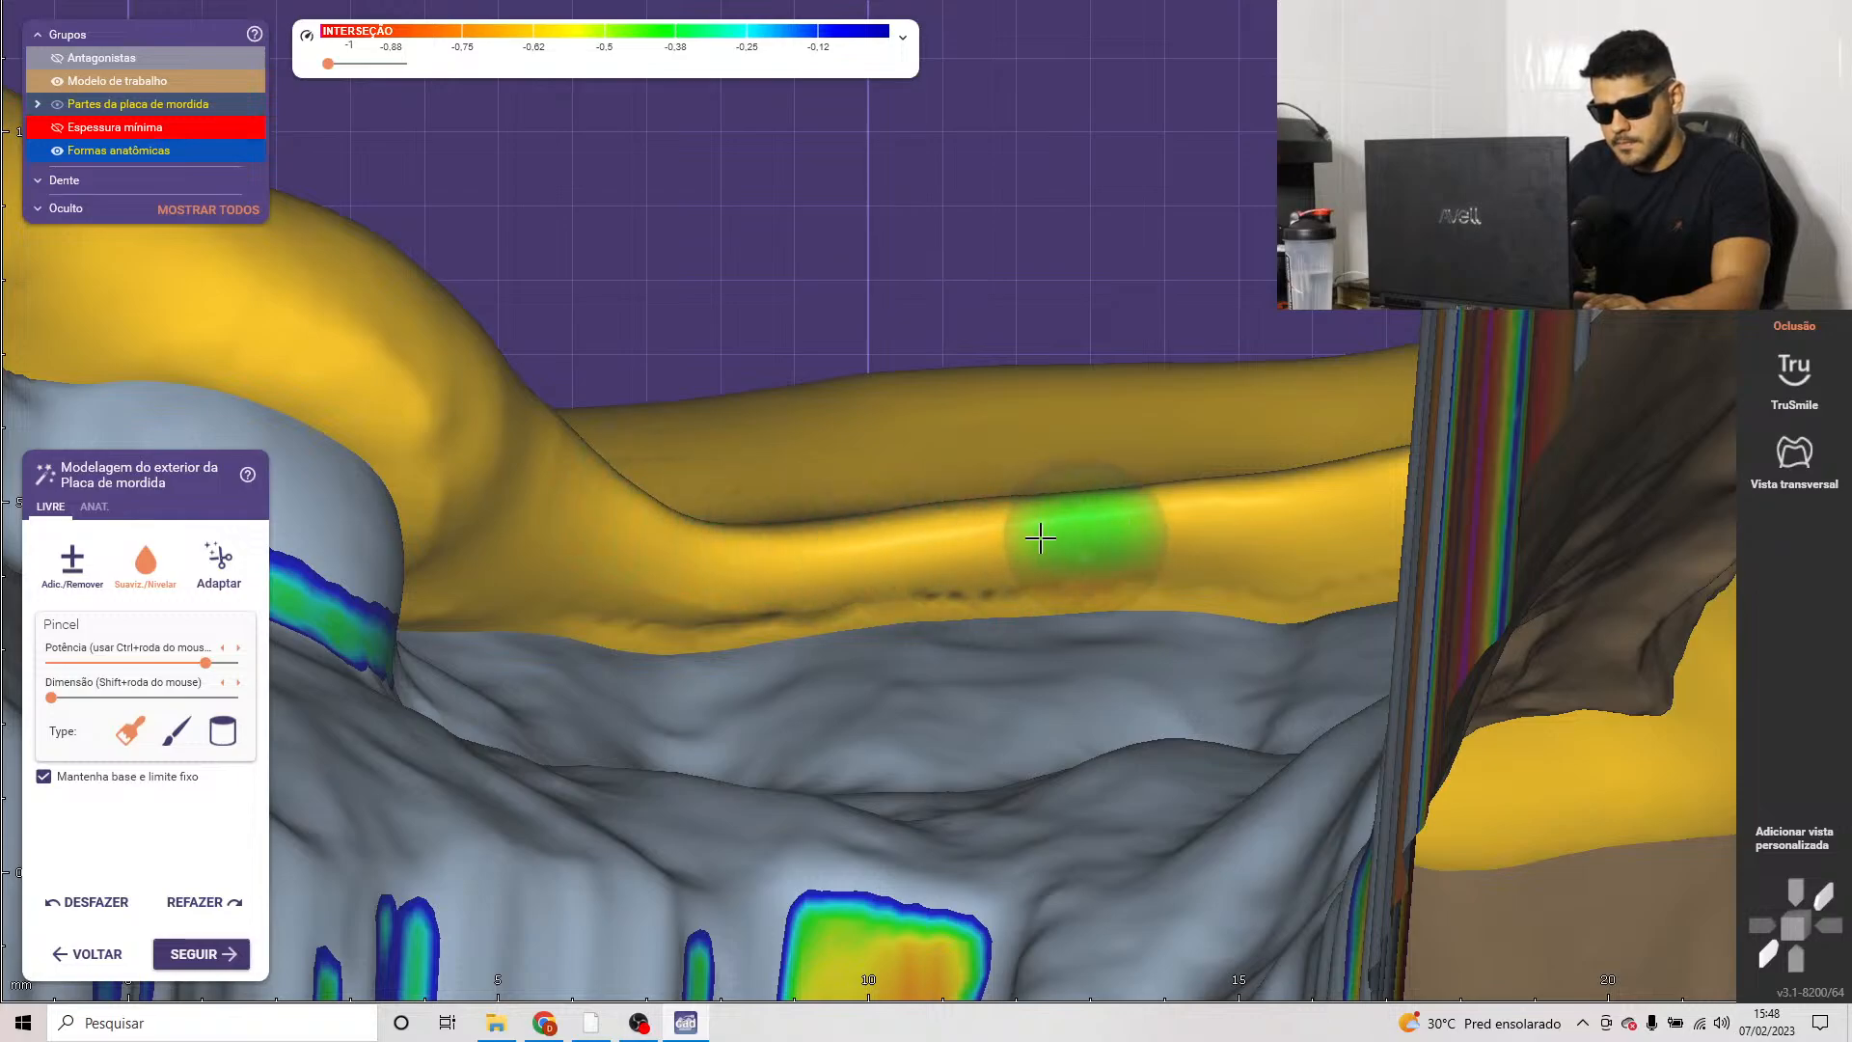
{"action": "mouse_move", "coordinate": [844, 564]}
{"action": "right_mouse_down"}
{"action": "mouse_move", "coordinate": [739, 526]}
{"action": "mouse_move", "coordinate": [711, 490]}
{"action": "right_mouse_up"}
{"action": "scroll", "coordinate": [711, 490], "scroll_direction": "up", "scroll_amount": 1, "text": "shift"}
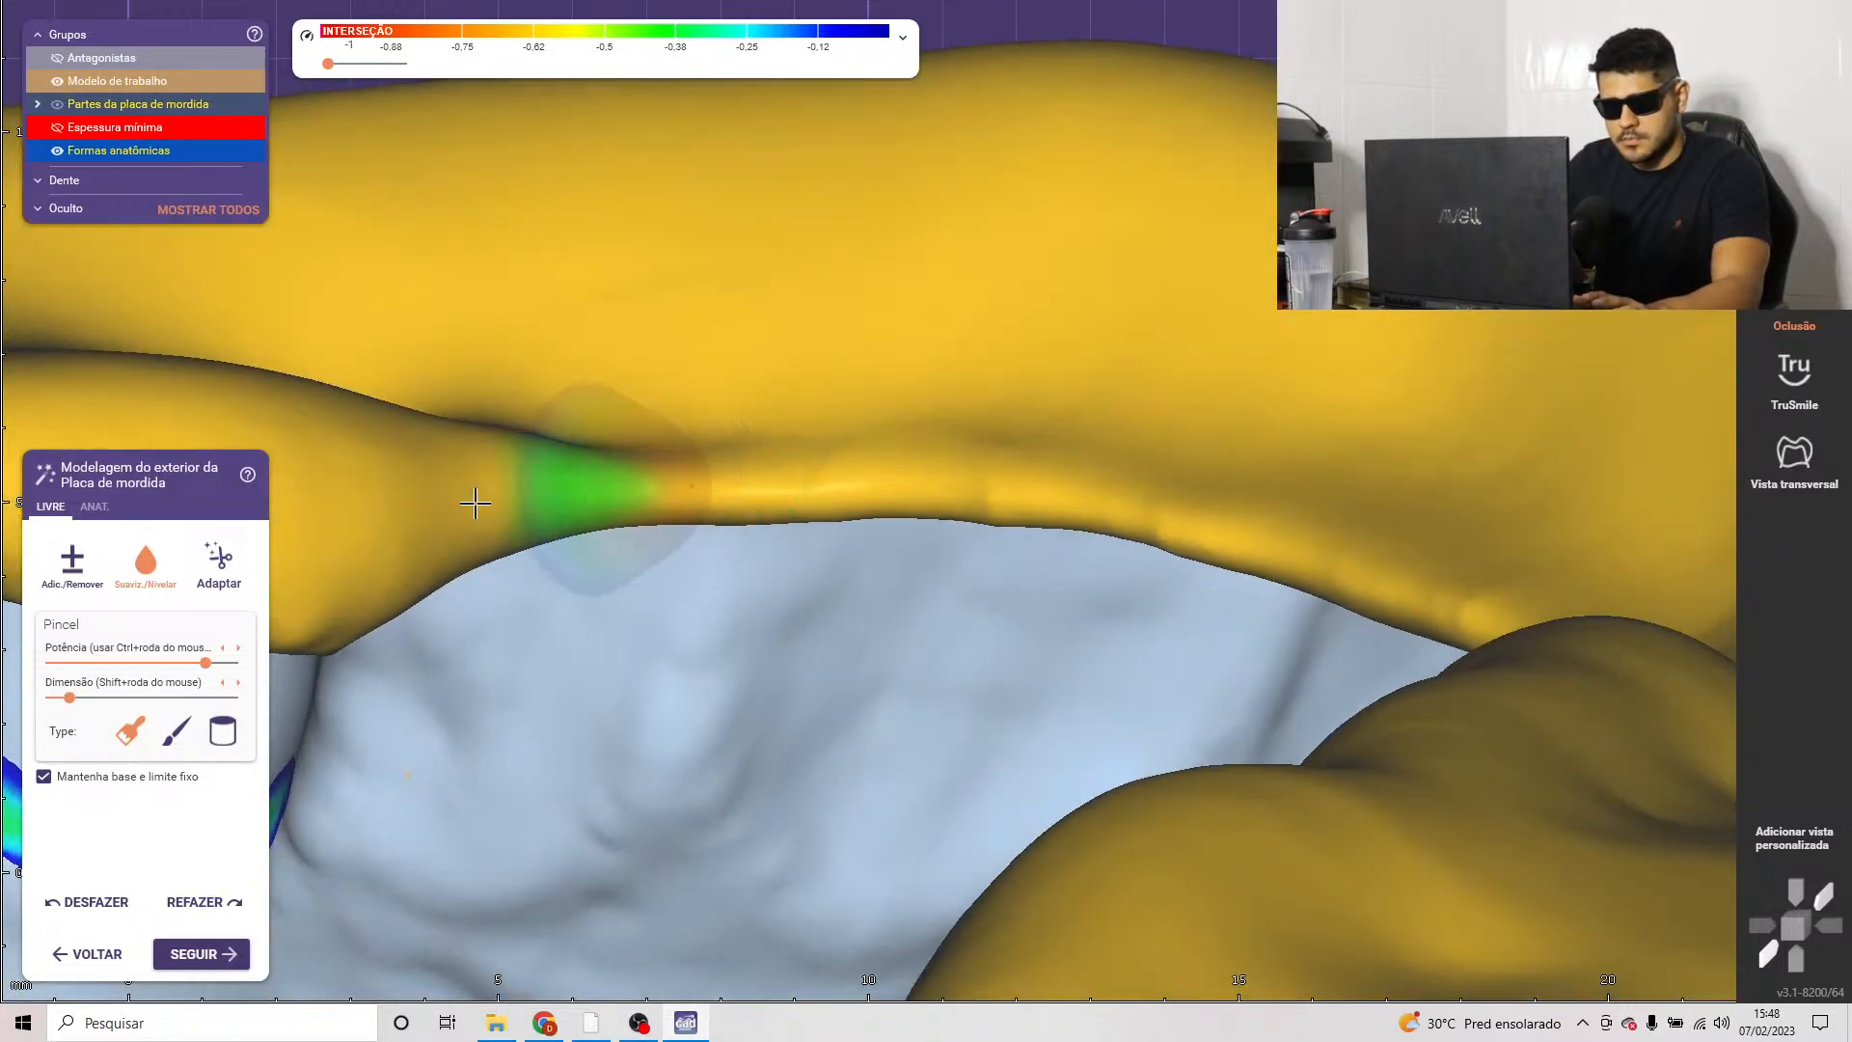
Step: Smooth the rest of the palatal edge from the anterior region to the canines and premolars on both sides
{"action": "scroll", "coordinate": [965, 529], "scroll_direction": "down", "scroll_amount": 3}
{"action": "right_click_drag", "start_coordinate": [965, 529], "coordinate": [830, 515]}
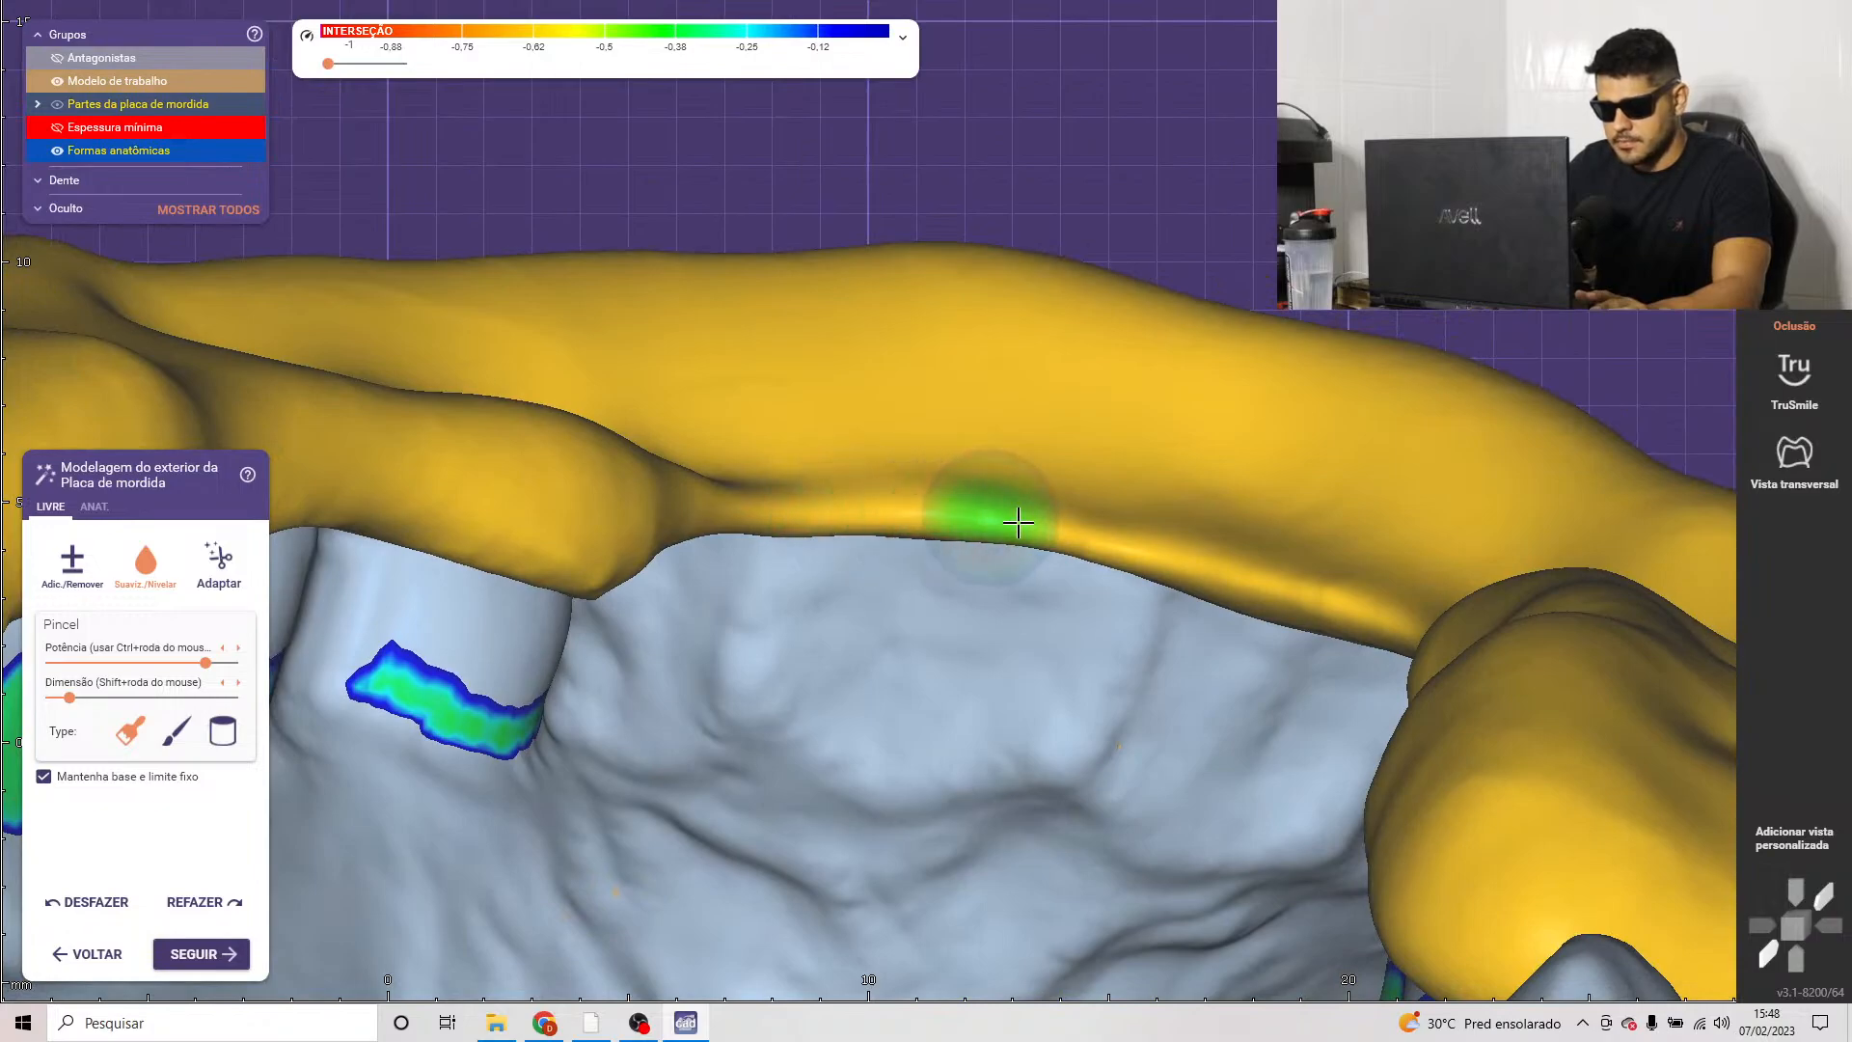
{"action": "right_click_drag", "start_coordinate": [1295, 582], "coordinate": [1334, 605]}
{"action": "right_click_drag", "start_coordinate": [1335, 605], "coordinate": [1053, 601]}
{"action": "scroll", "coordinate": [1067, 562], "scroll_direction": "up", "scroll_amount": 5}
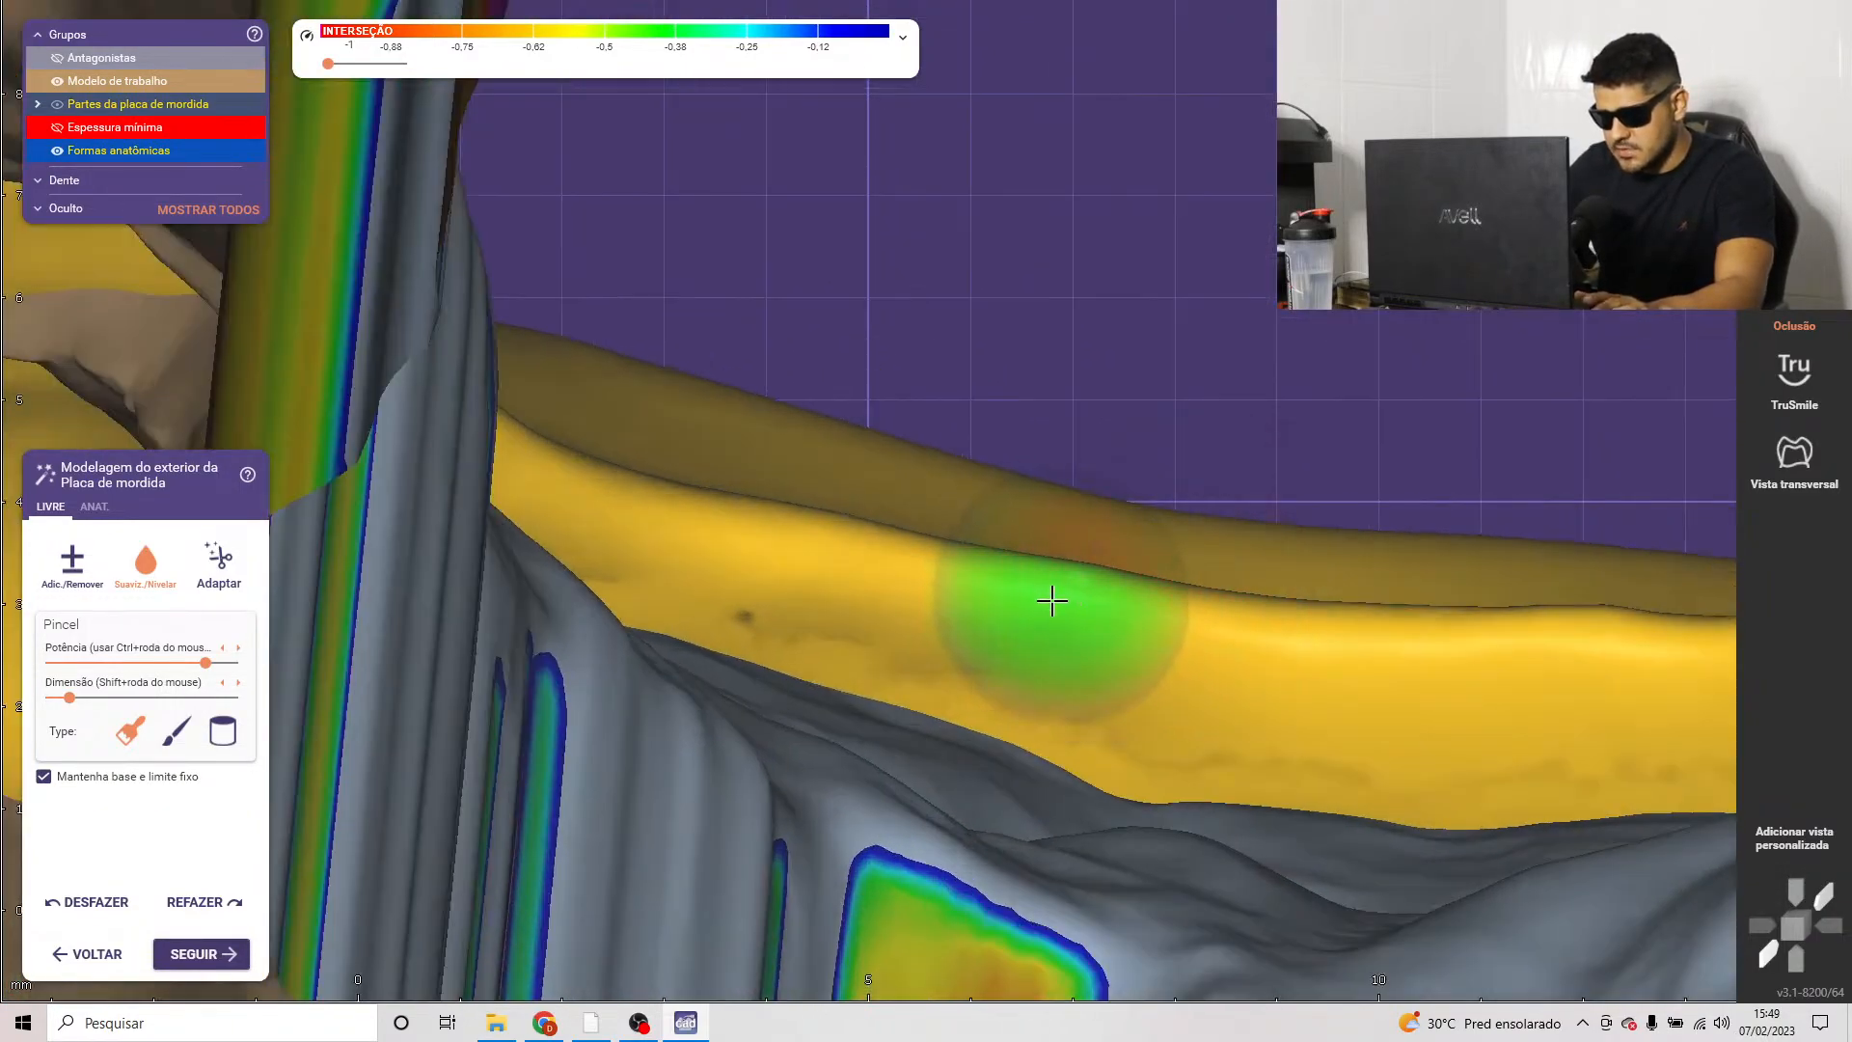
{"action": "right_click_drag", "start_coordinate": [1256, 635], "coordinate": [784, 448]}
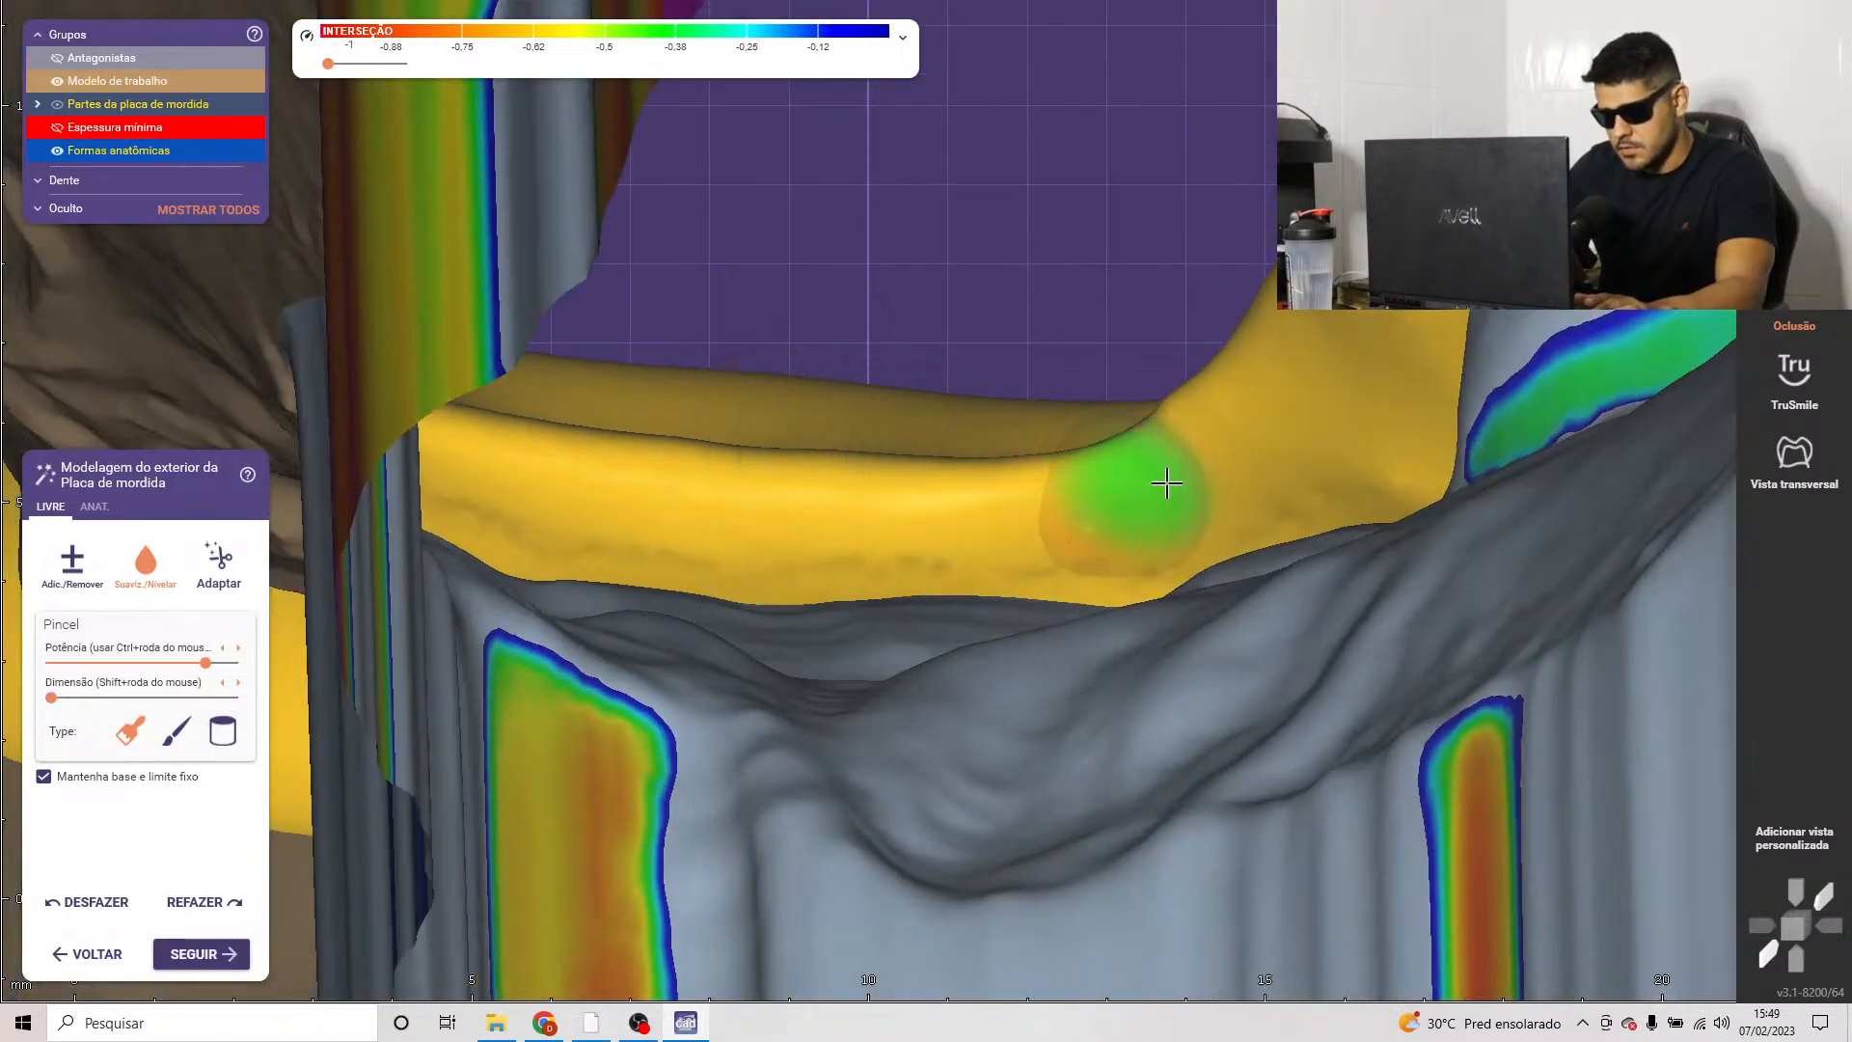
{"action": "mouse_move", "coordinate": [1166, 483]}
{"action": "right_mouse_down"}
{"action": "mouse_move", "coordinate": [1138, 487]}
{"action": "mouse_move", "coordinate": [1177, 483]}
{"action": "right_mouse_up"}
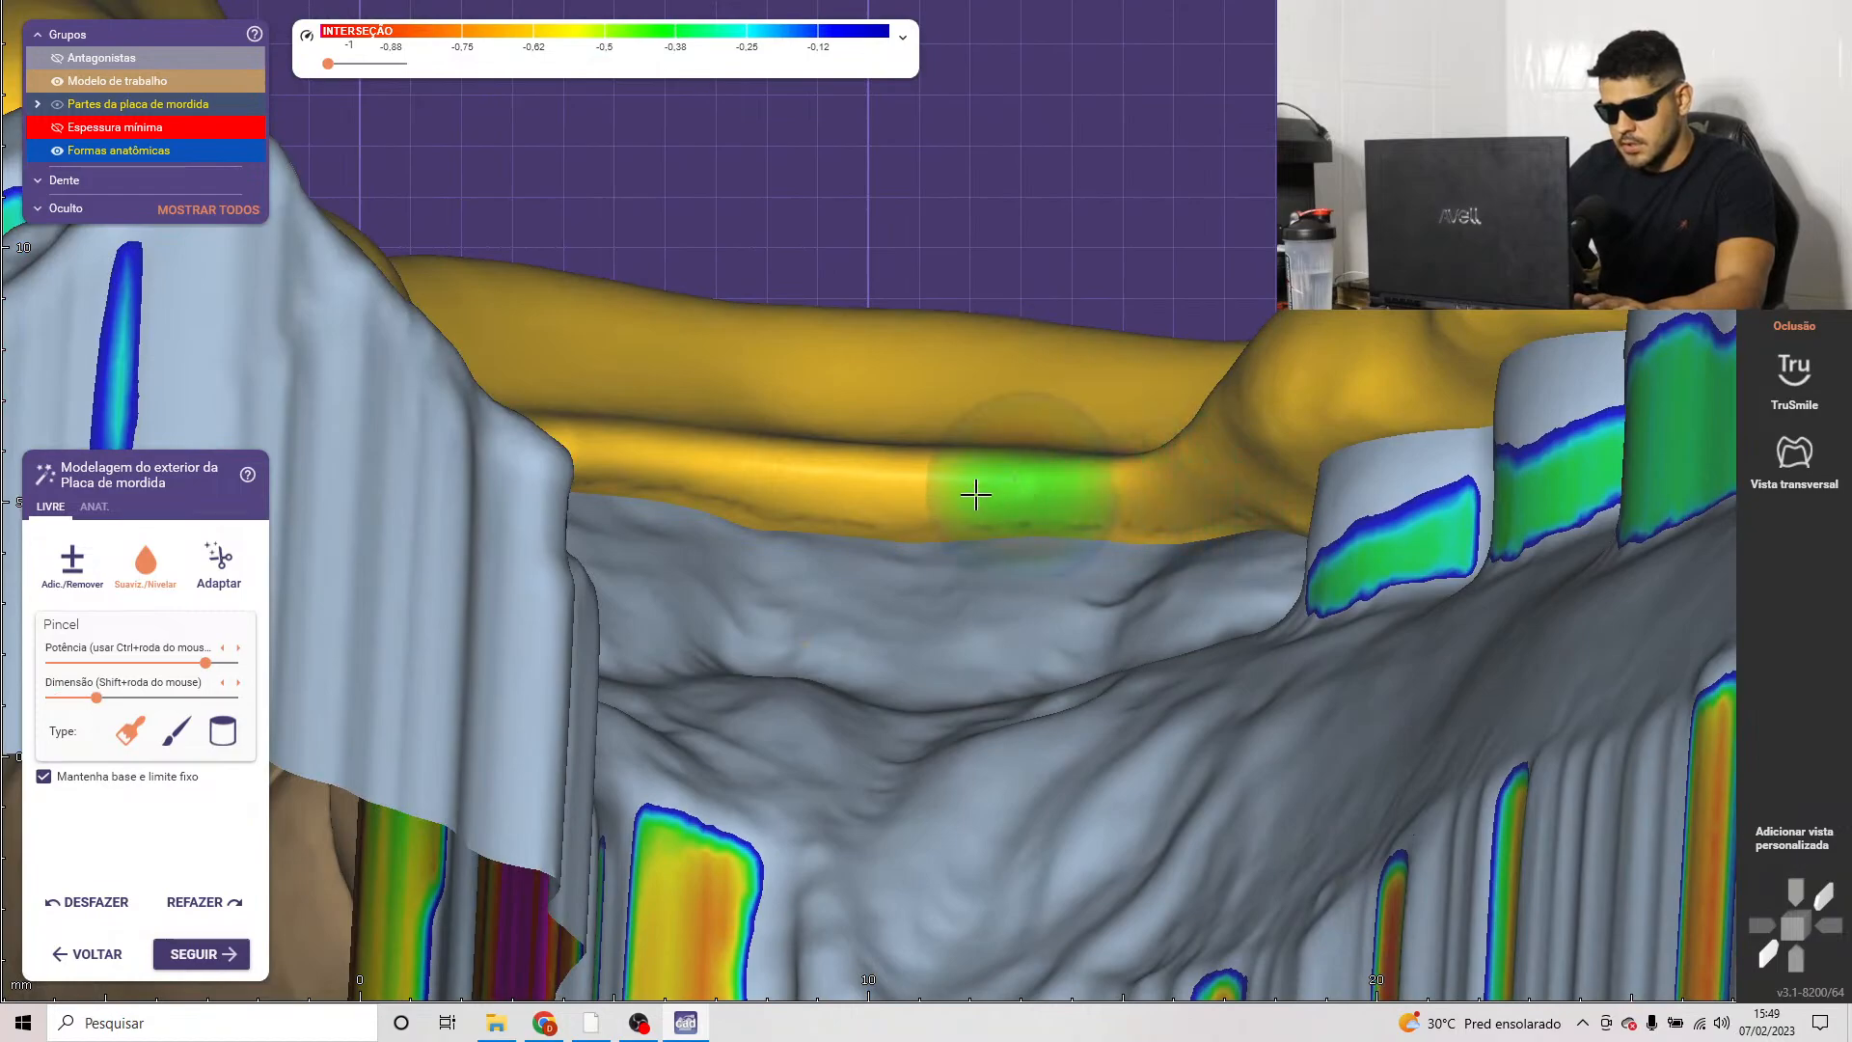
{"action": "right_click_drag", "start_coordinate": [673, 494], "coordinate": [666, 453]}
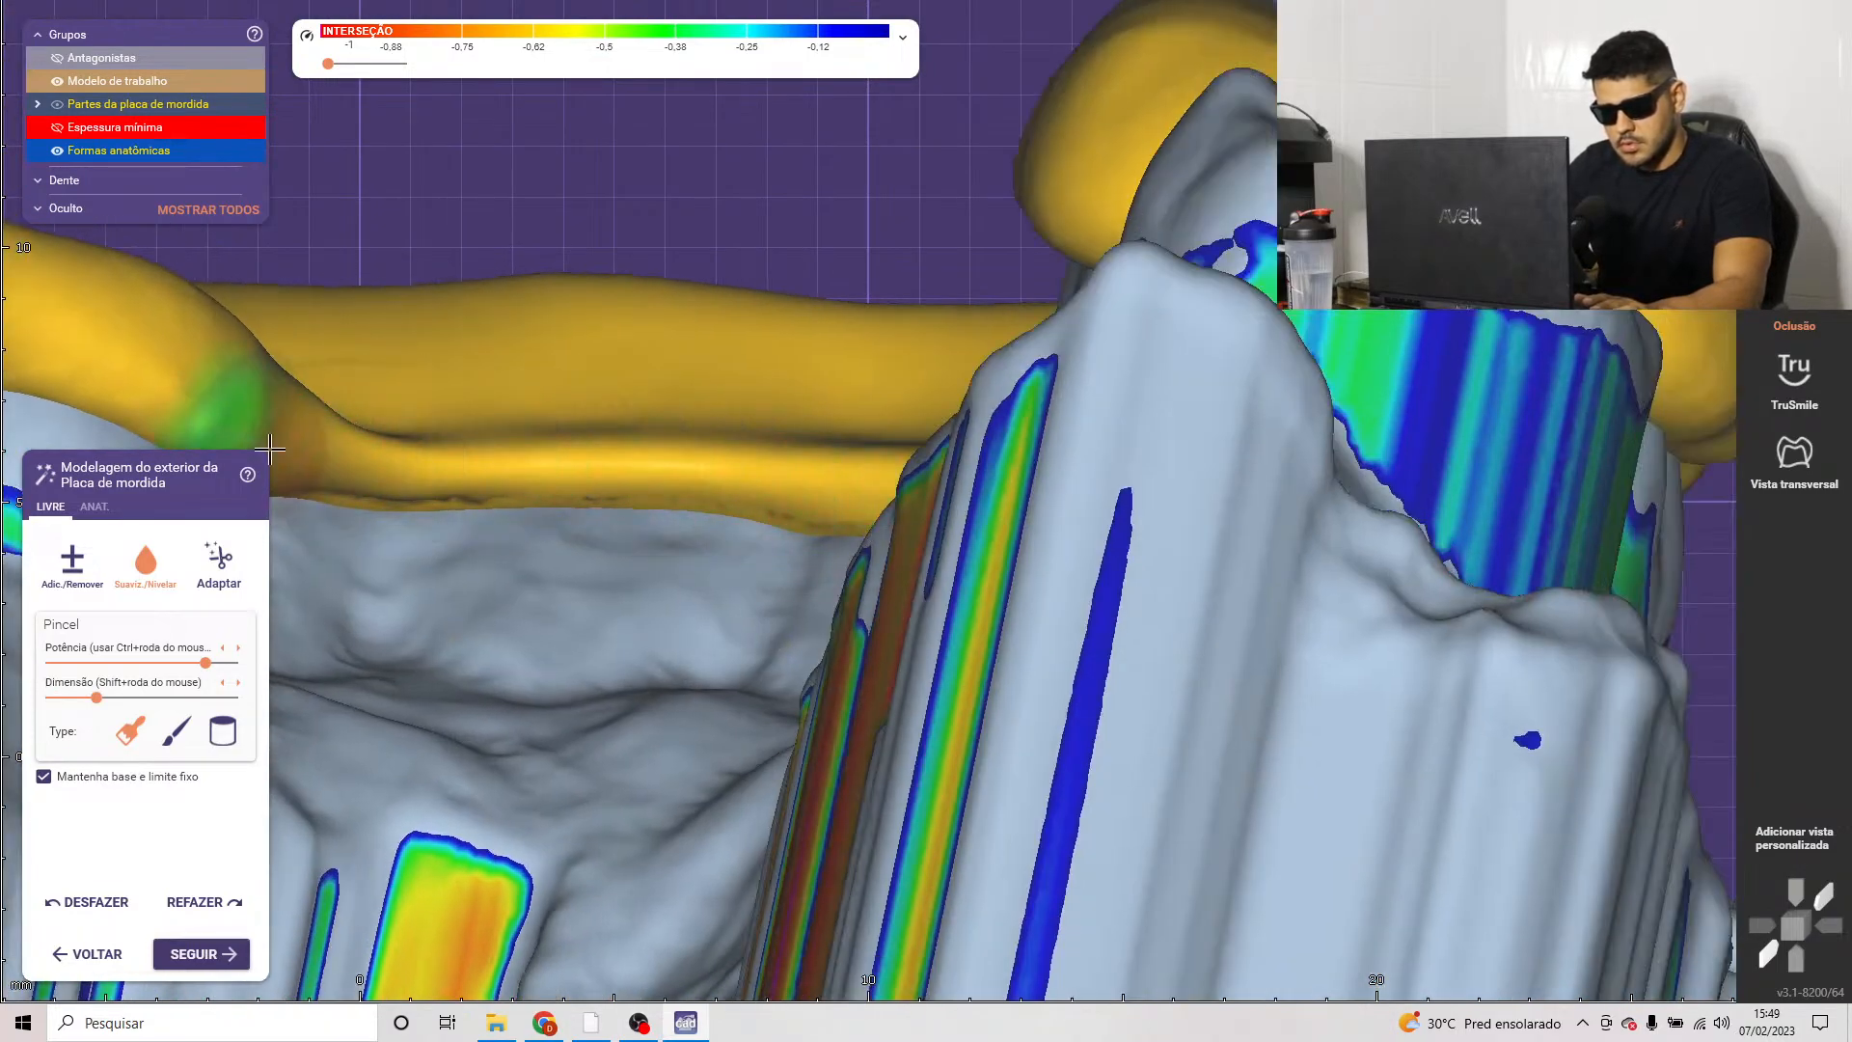
{"action": "right_click_drag", "start_coordinate": [412, 488], "coordinate": [1293, 656]}
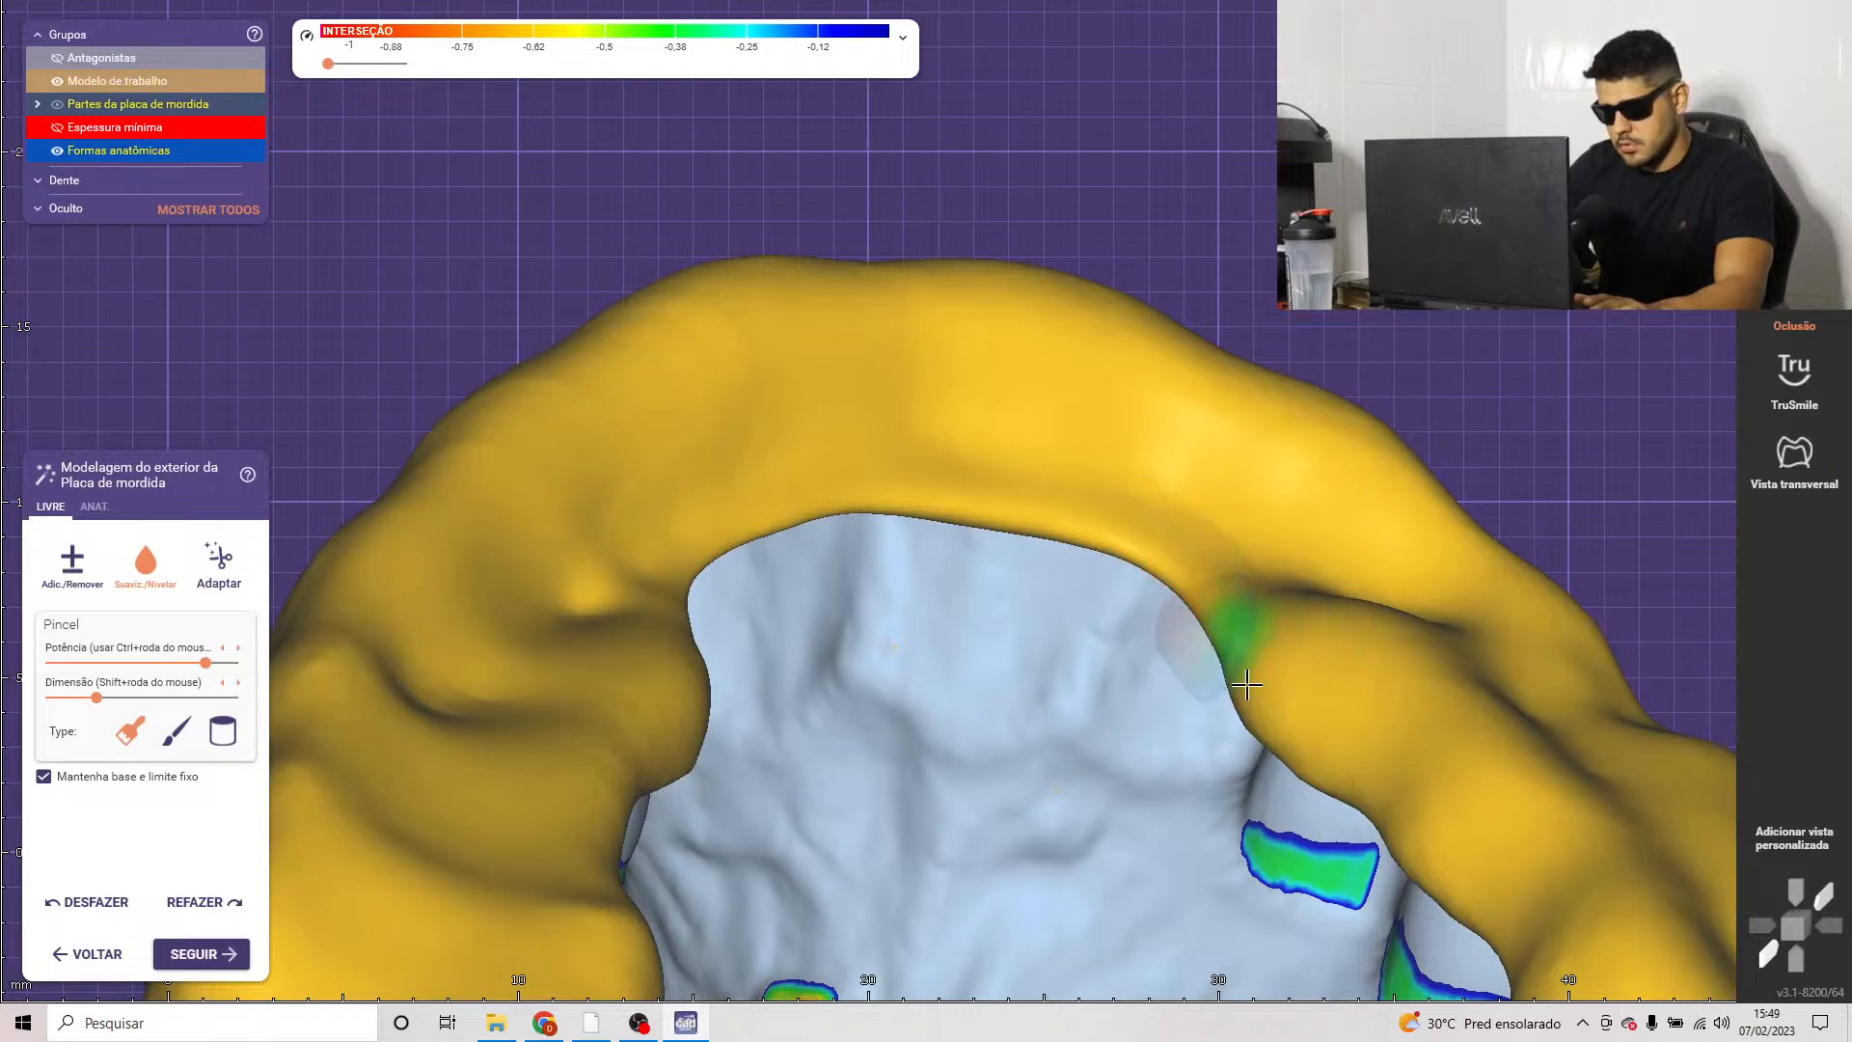
{"action": "scroll", "coordinate": [853, 615], "scroll_direction": "down", "scroll_amount": 3}
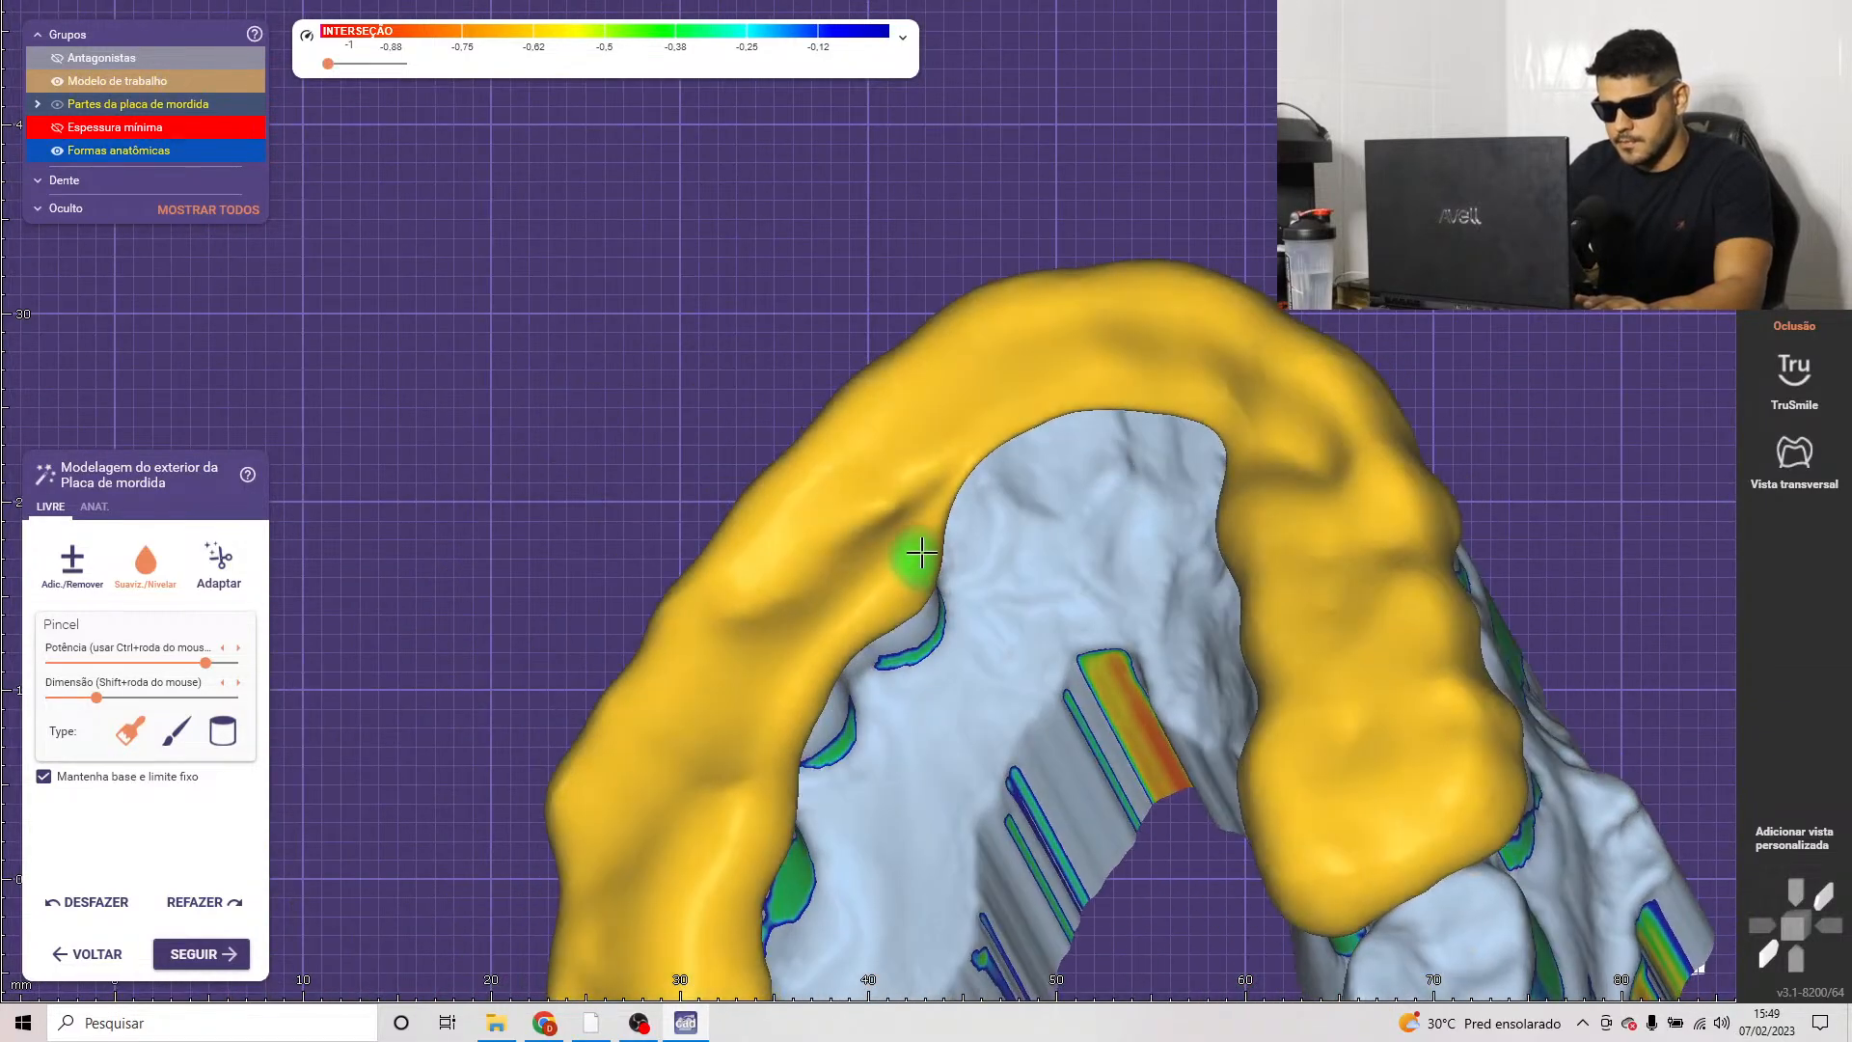
Step: Set the anatomic shapes to about 70% opacity and examine how the splint covers the teeth from several angles
{"action": "scroll", "coordinate": [921, 552], "scroll_direction": "down", "scroll_amount": 2}
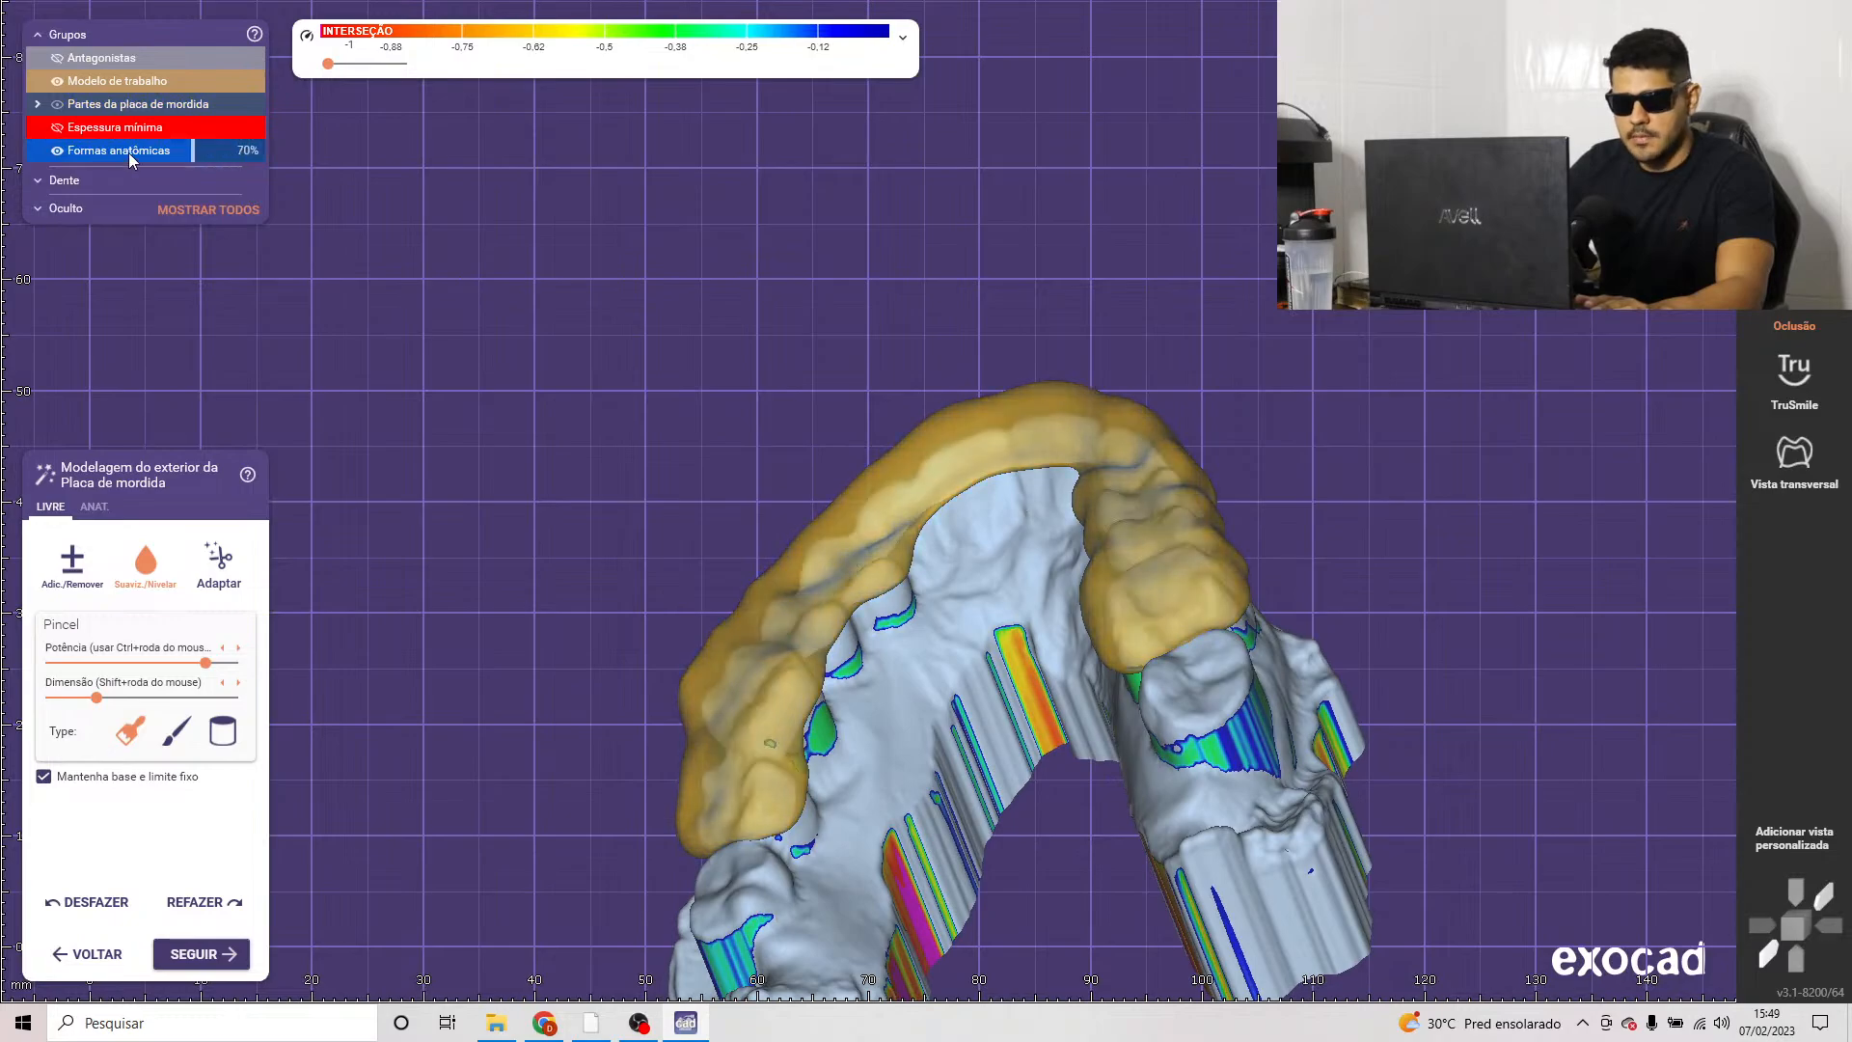
{"action": "scroll", "coordinate": [876, 580], "scroll_direction": "up", "scroll_amount": 3}
{"action": "right_click_drag", "start_coordinate": [880, 579], "coordinate": [857, 510]}
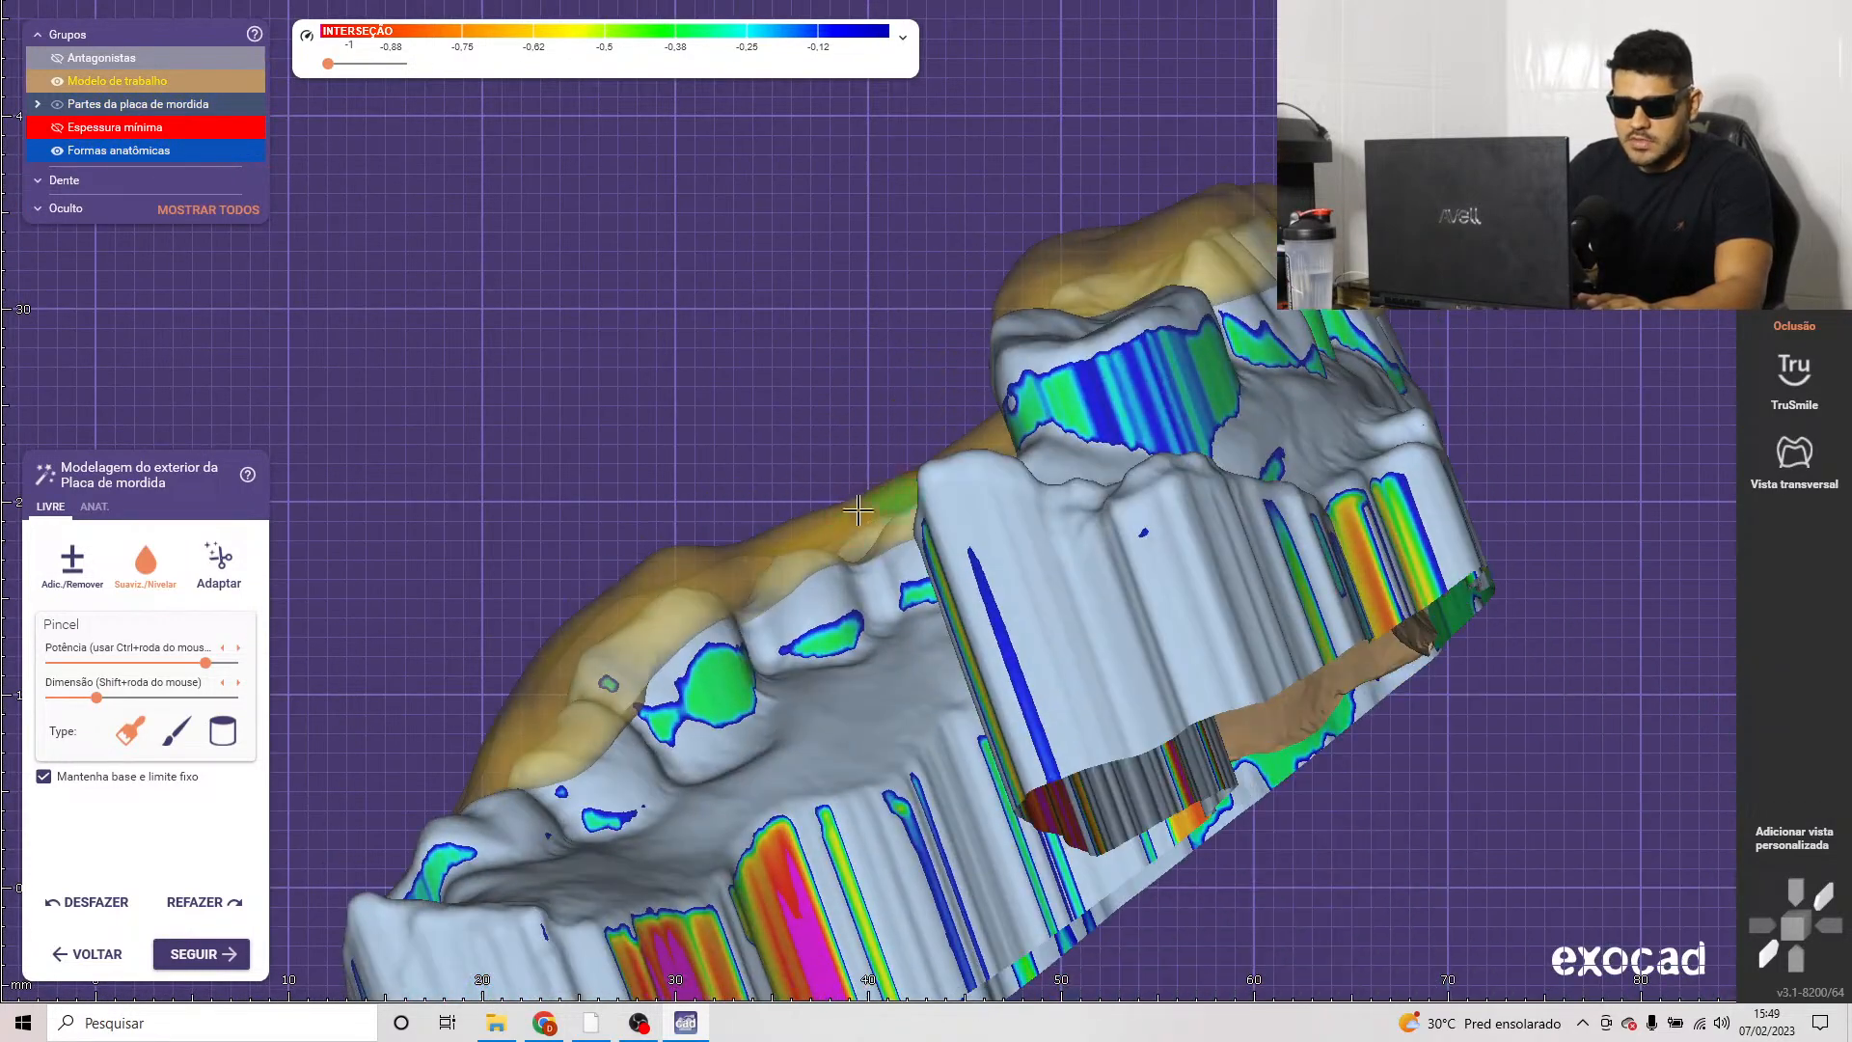
{"action": "scroll", "coordinate": [791, 551], "scroll_direction": "up", "scroll_amount": 4}
{"action": "right_click_drag", "start_coordinate": [781, 560], "coordinate": [750, 590]}
{"action": "scroll", "coordinate": [1148, 477], "scroll_direction": "up", "scroll_amount": 3}
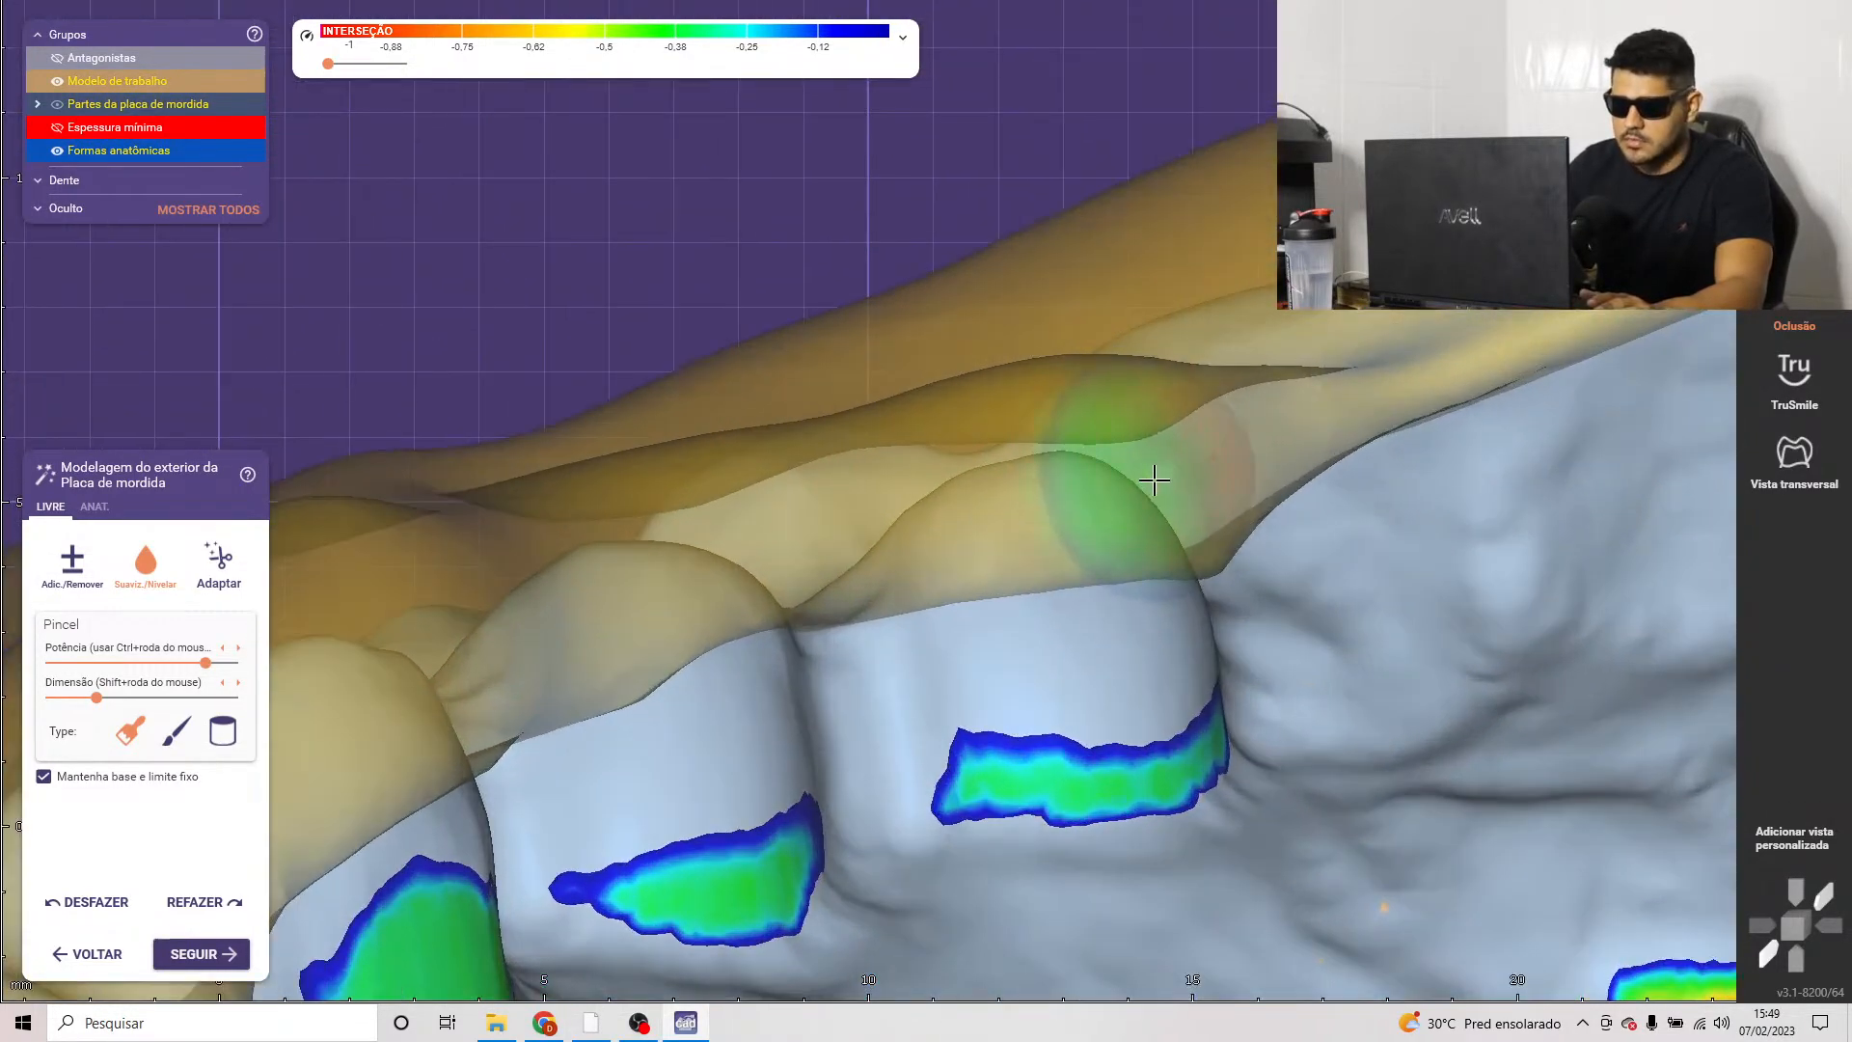
{"action": "right_click_drag", "start_coordinate": [1148, 483], "coordinate": [1117, 497]}
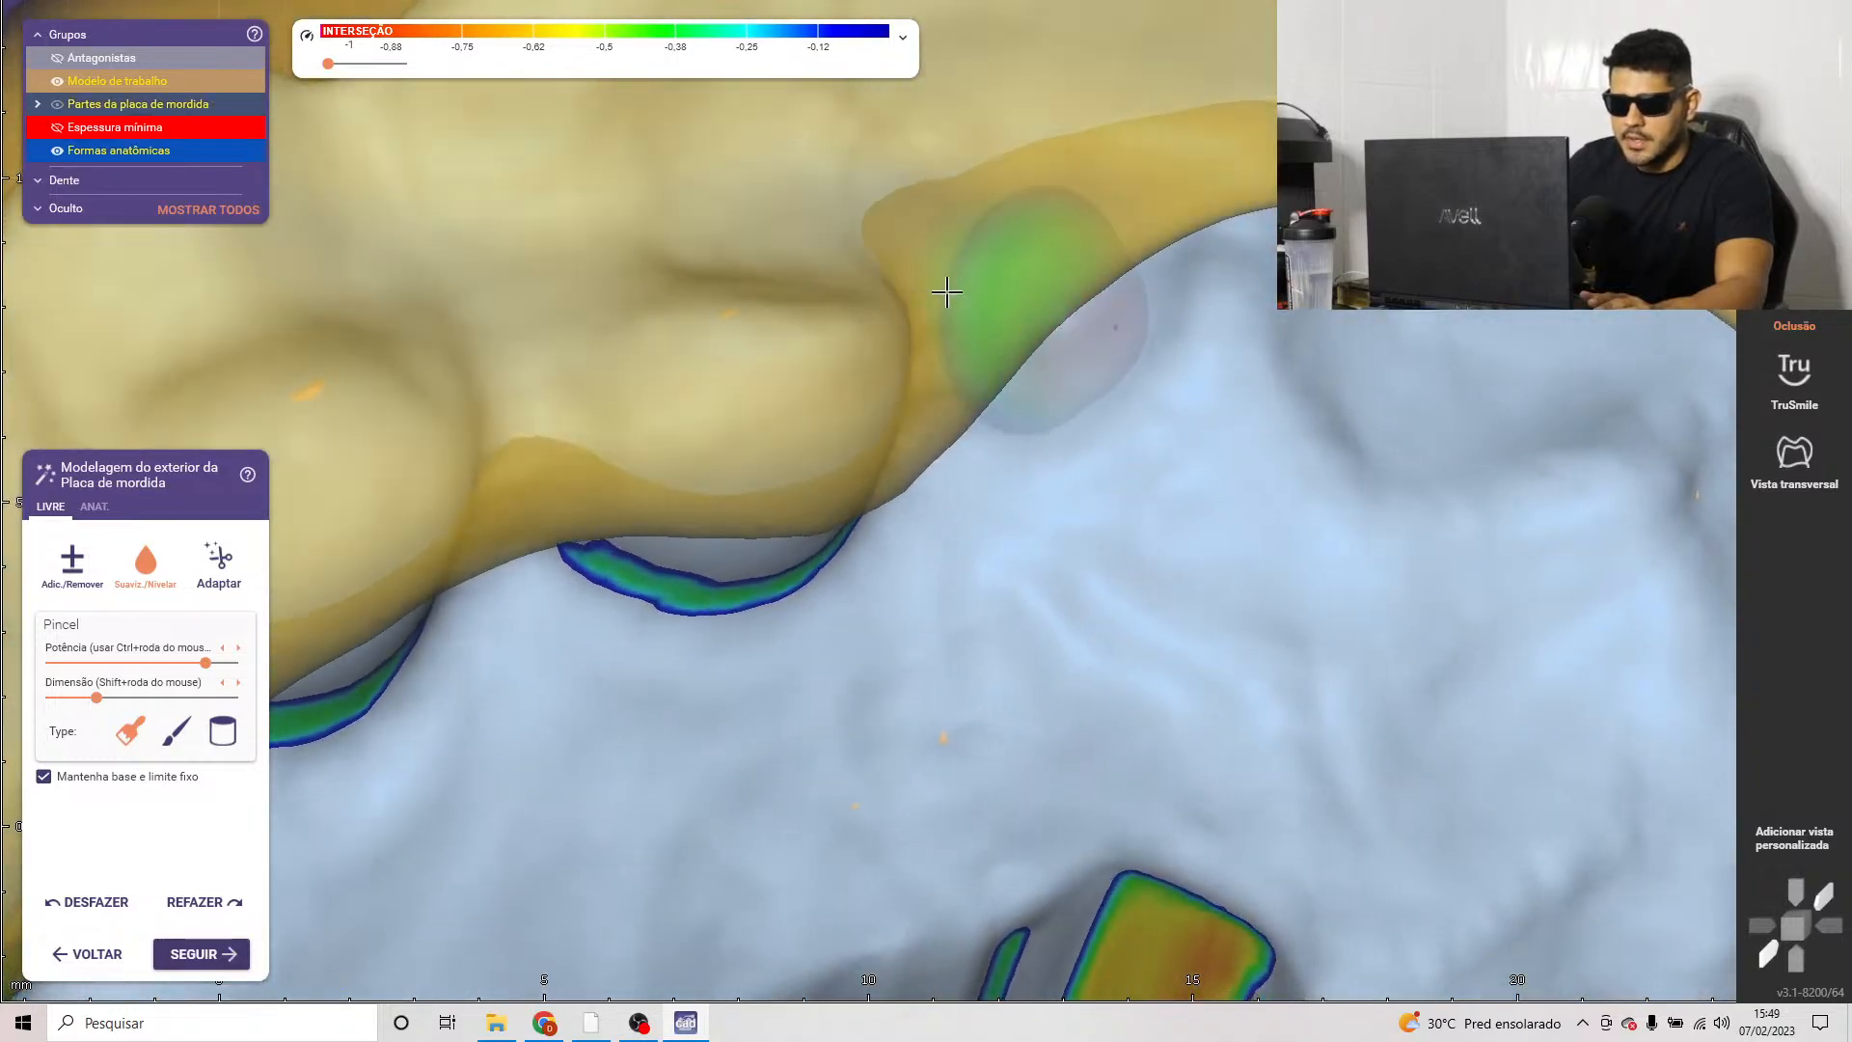
{"action": "scroll", "coordinate": [979, 351], "scroll_direction": "down", "scroll_amount": 3}
{"action": "right_click_drag", "start_coordinate": [980, 351], "coordinate": [1257, 483]}
{"action": "scroll", "coordinate": [975, 343], "scroll_direction": "down", "scroll_amount": 2}
{"action": "scroll", "coordinate": [1257, 484], "scroll_direction": "down", "scroll_amount": 4}
{"action": "middle_click_drag", "start_coordinate": [674, 554], "coordinate": [871, 619]}
{"action": "right_click_drag", "start_coordinate": [872, 619], "coordinate": [867, 621]}
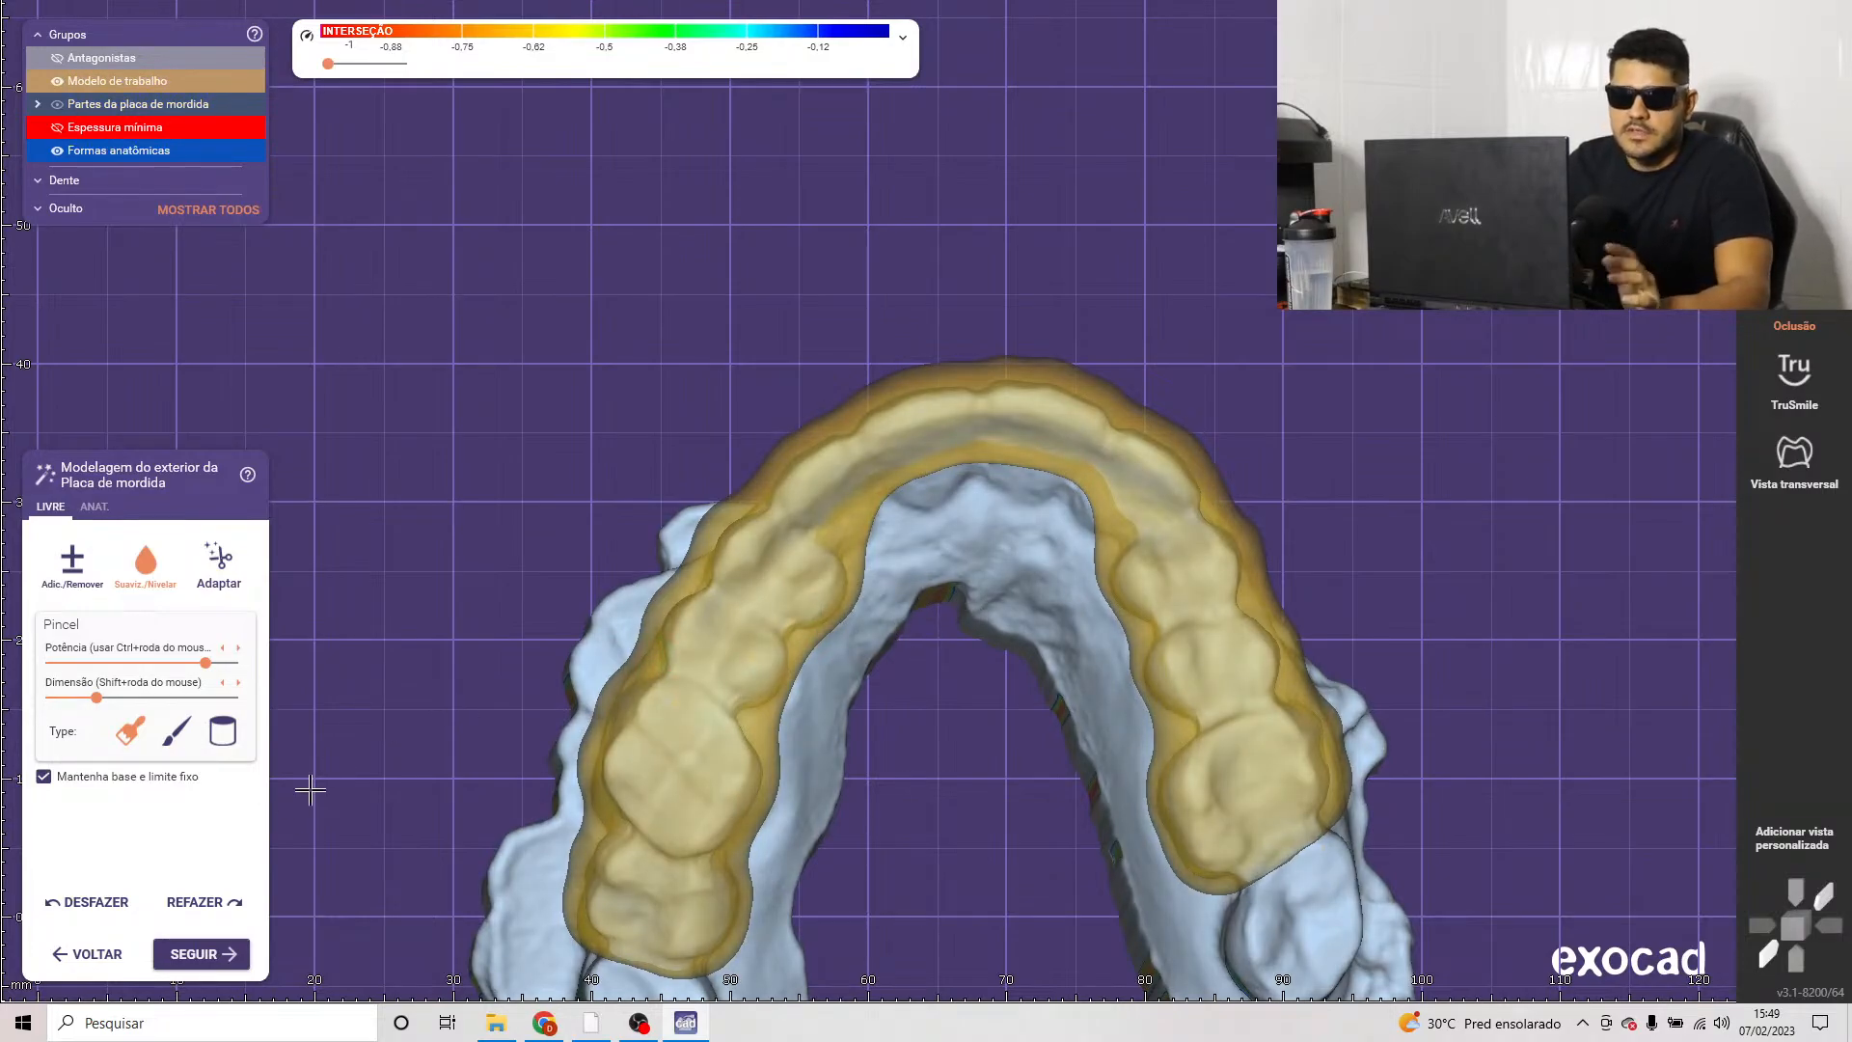
Step: Finish modelling the splint's exterior and proceed to merge and save the restoration
{"action": "left_click", "coordinate": [198, 954]}
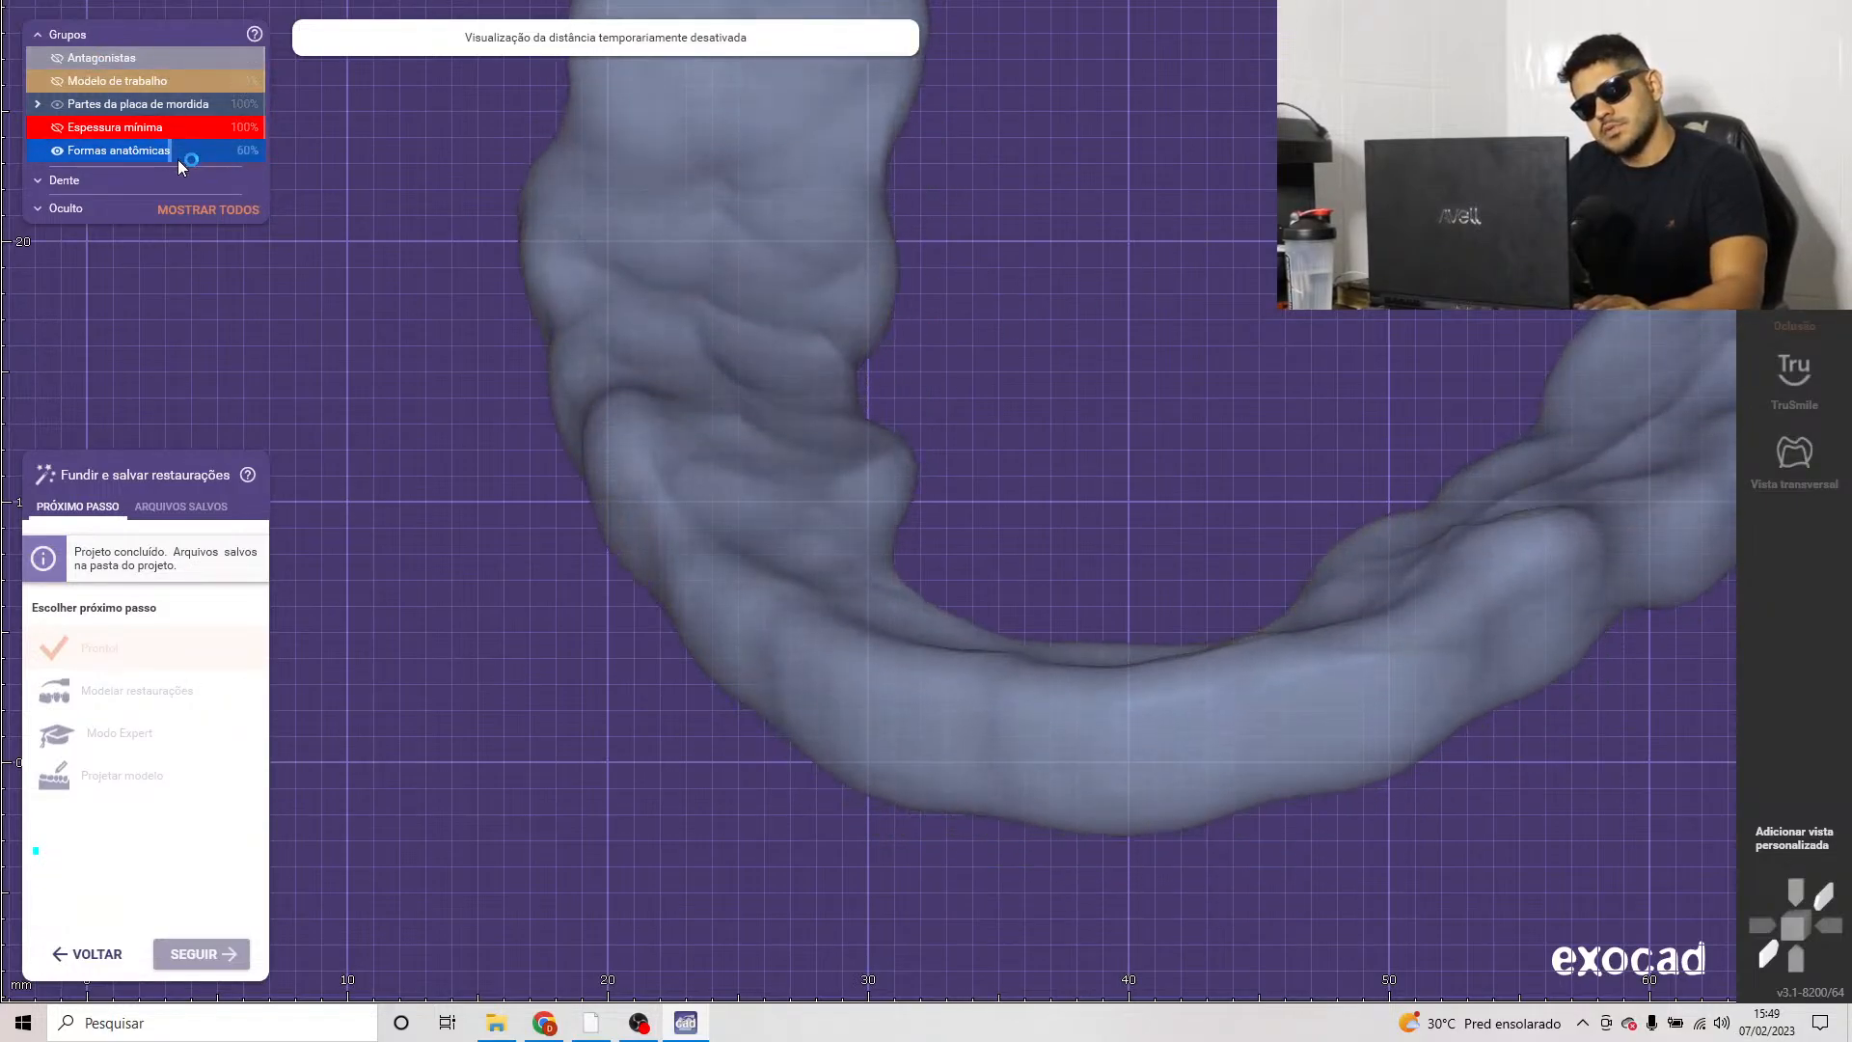
{"action": "scroll", "coordinate": [187, 150], "scroll_direction": "up", "scroll_amount": 4}
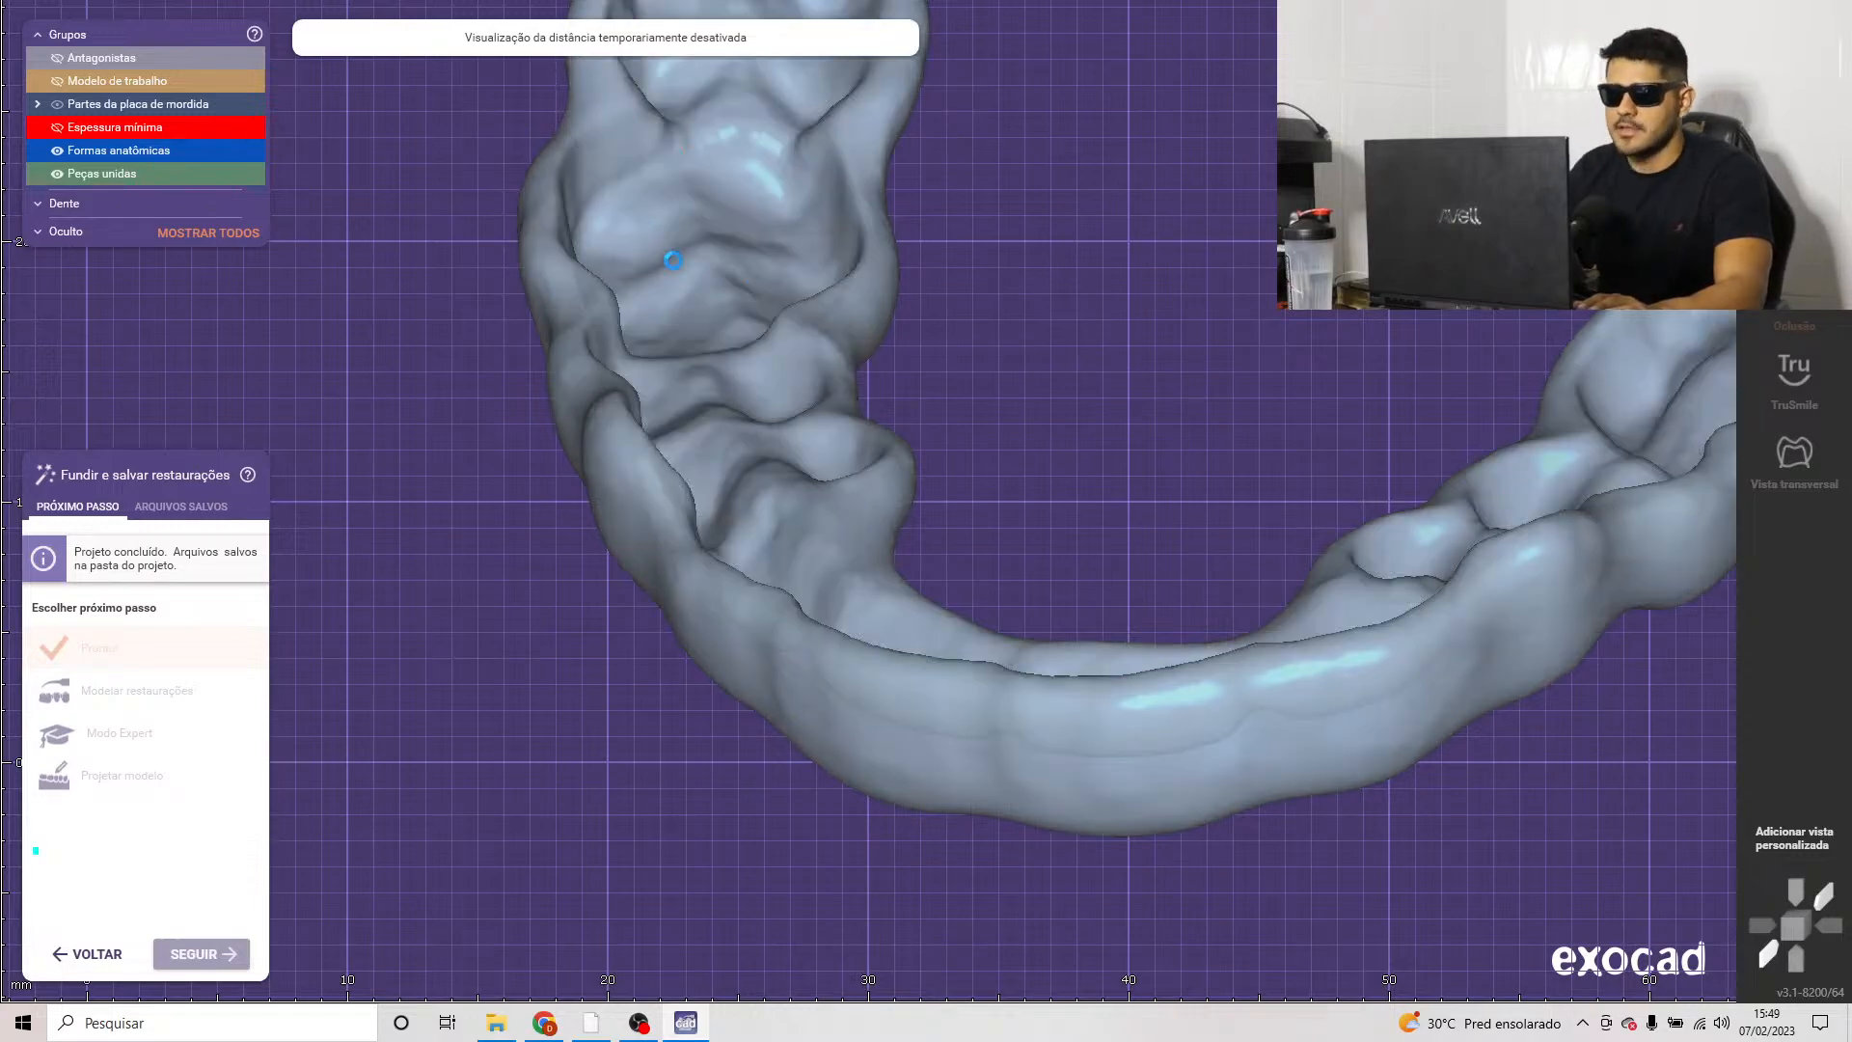
Step: Inspect the merged splint and display the working model together with it
{"action": "right_click_drag", "start_coordinate": [708, 223], "coordinate": [1137, 521]}
{"action": "scroll", "coordinate": [972, 343], "scroll_direction": "up", "scroll_amount": 2}
{"action": "scroll", "coordinate": [974, 345], "scroll_direction": "down", "scroll_amount": 3}
{"action": "scroll", "coordinate": [1137, 521], "scroll_direction": "down", "scroll_amount": 5}
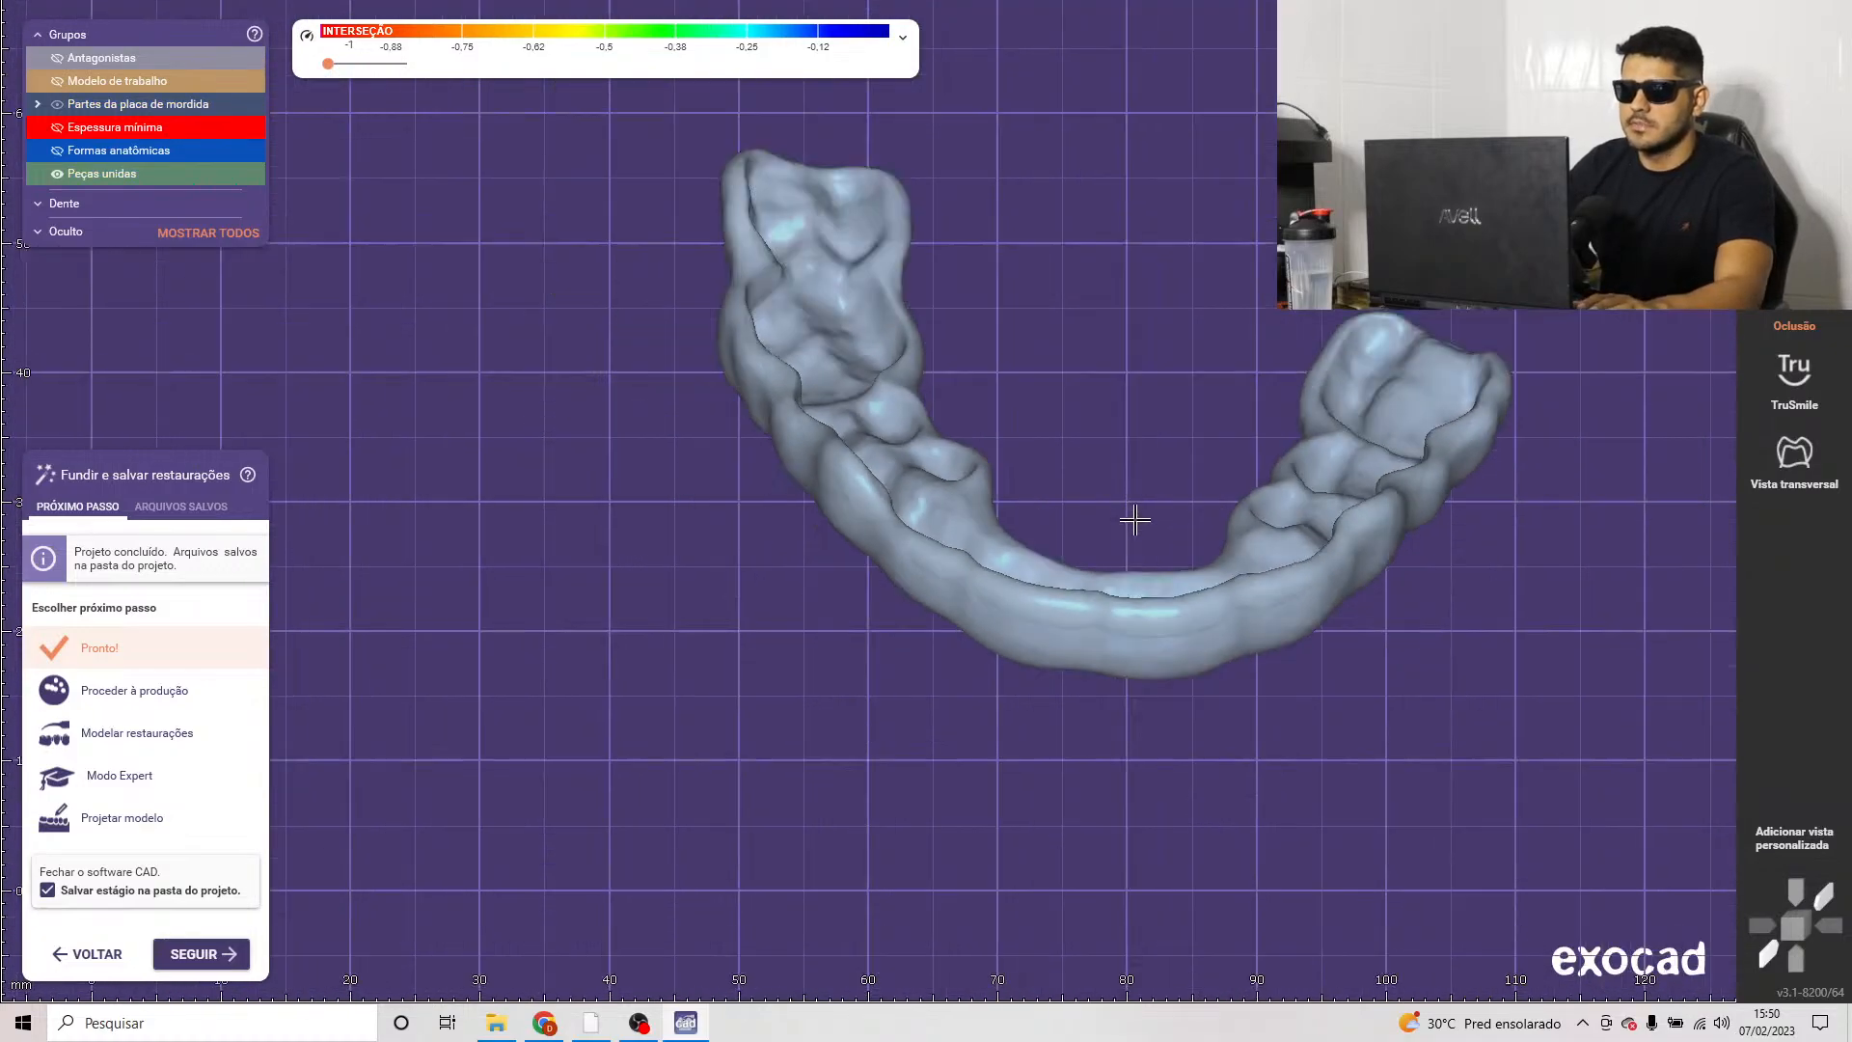
{"action": "middle_click", "coordinate": [877, 257]}
{"action": "left_click", "coordinate": [79, 84]}
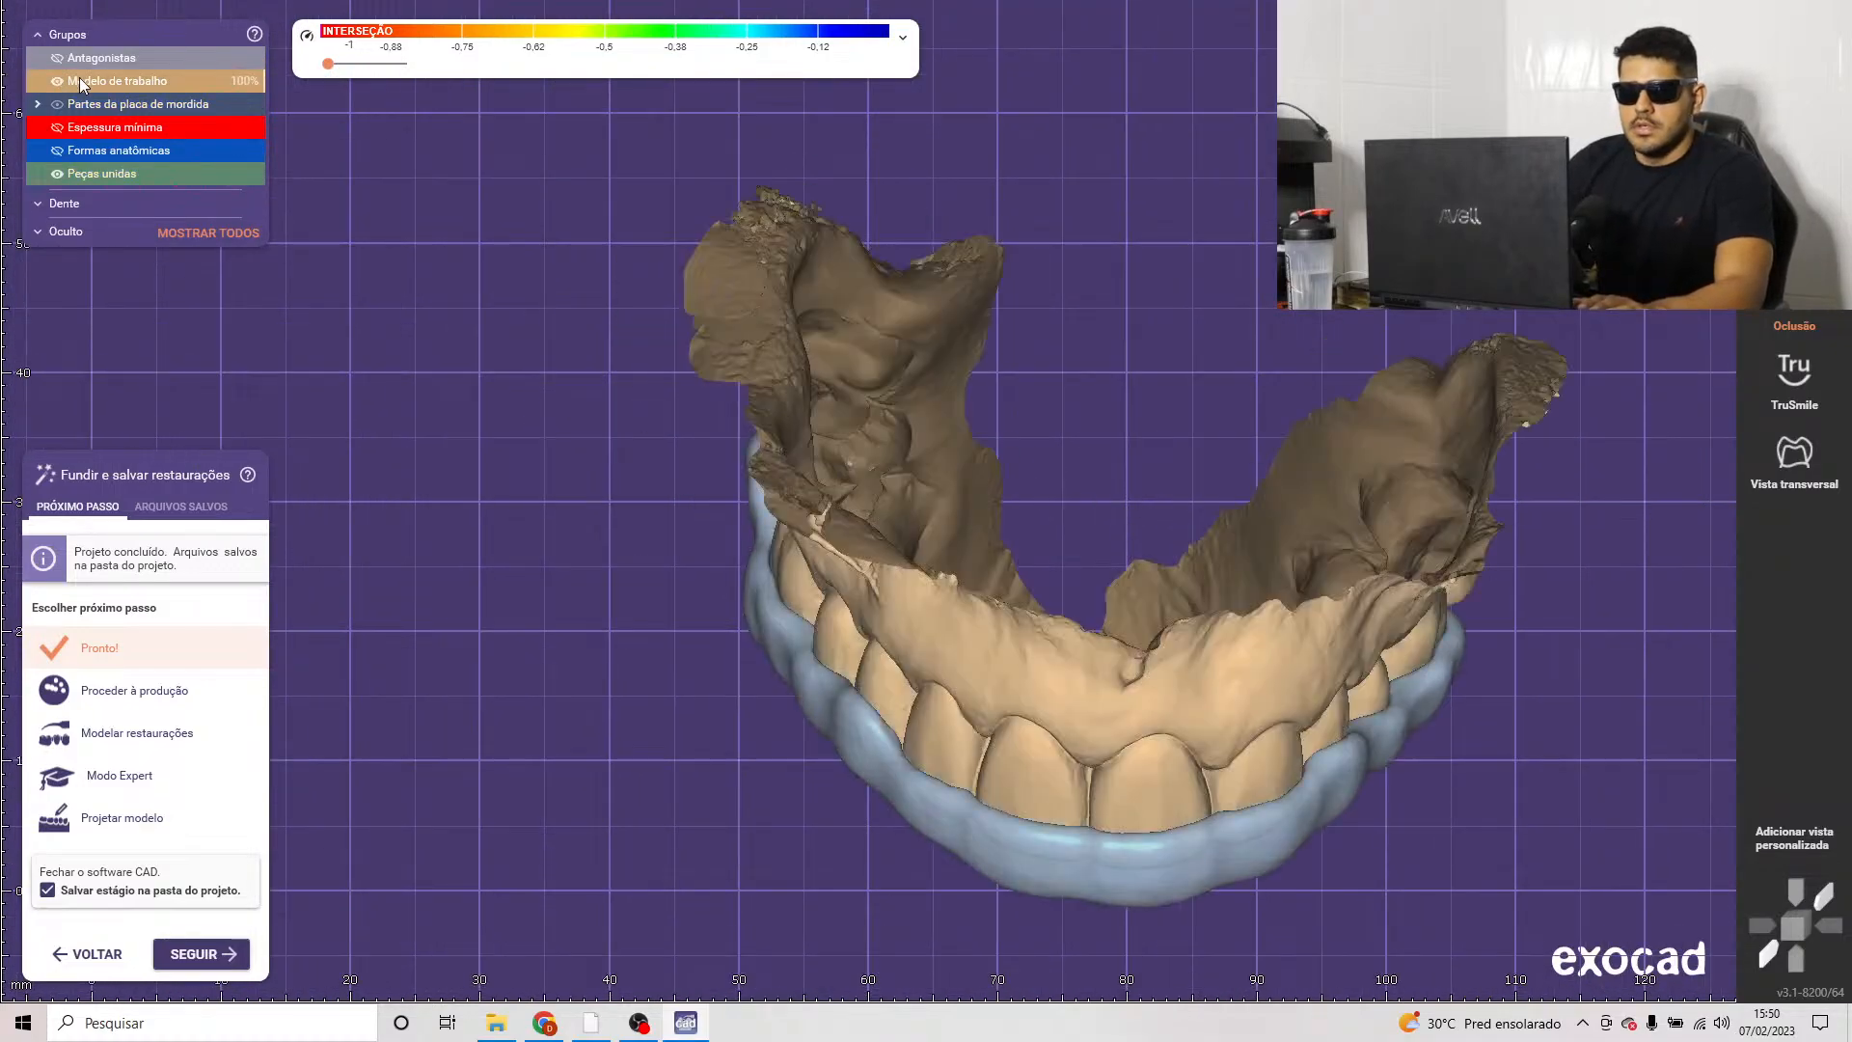
Step: Examine how the merged splint seats on the working model, from the gingival side round to the front of the arch
{"action": "right_click_drag", "start_coordinate": [1021, 826], "coordinate": [1022, 794]}
{"action": "scroll", "coordinate": [1093, 637], "scroll_direction": "up", "scroll_amount": 2}
{"action": "right_click_drag", "start_coordinate": [1093, 638], "coordinate": [1269, 466]}
{"action": "scroll", "coordinate": [669, 612], "scroll_direction": "up", "scroll_amount": 4}
{"action": "scroll", "coordinate": [1149, 443], "scroll_direction": "up", "scroll_amount": 4}
{"action": "scroll", "coordinate": [1253, 492], "scroll_direction": "down", "scroll_amount": 5}
{"action": "right_click_drag", "start_coordinate": [1207, 566], "coordinate": [974, 597]}
{"action": "scroll", "coordinate": [881, 674], "scroll_direction": "down", "scroll_amount": 3}
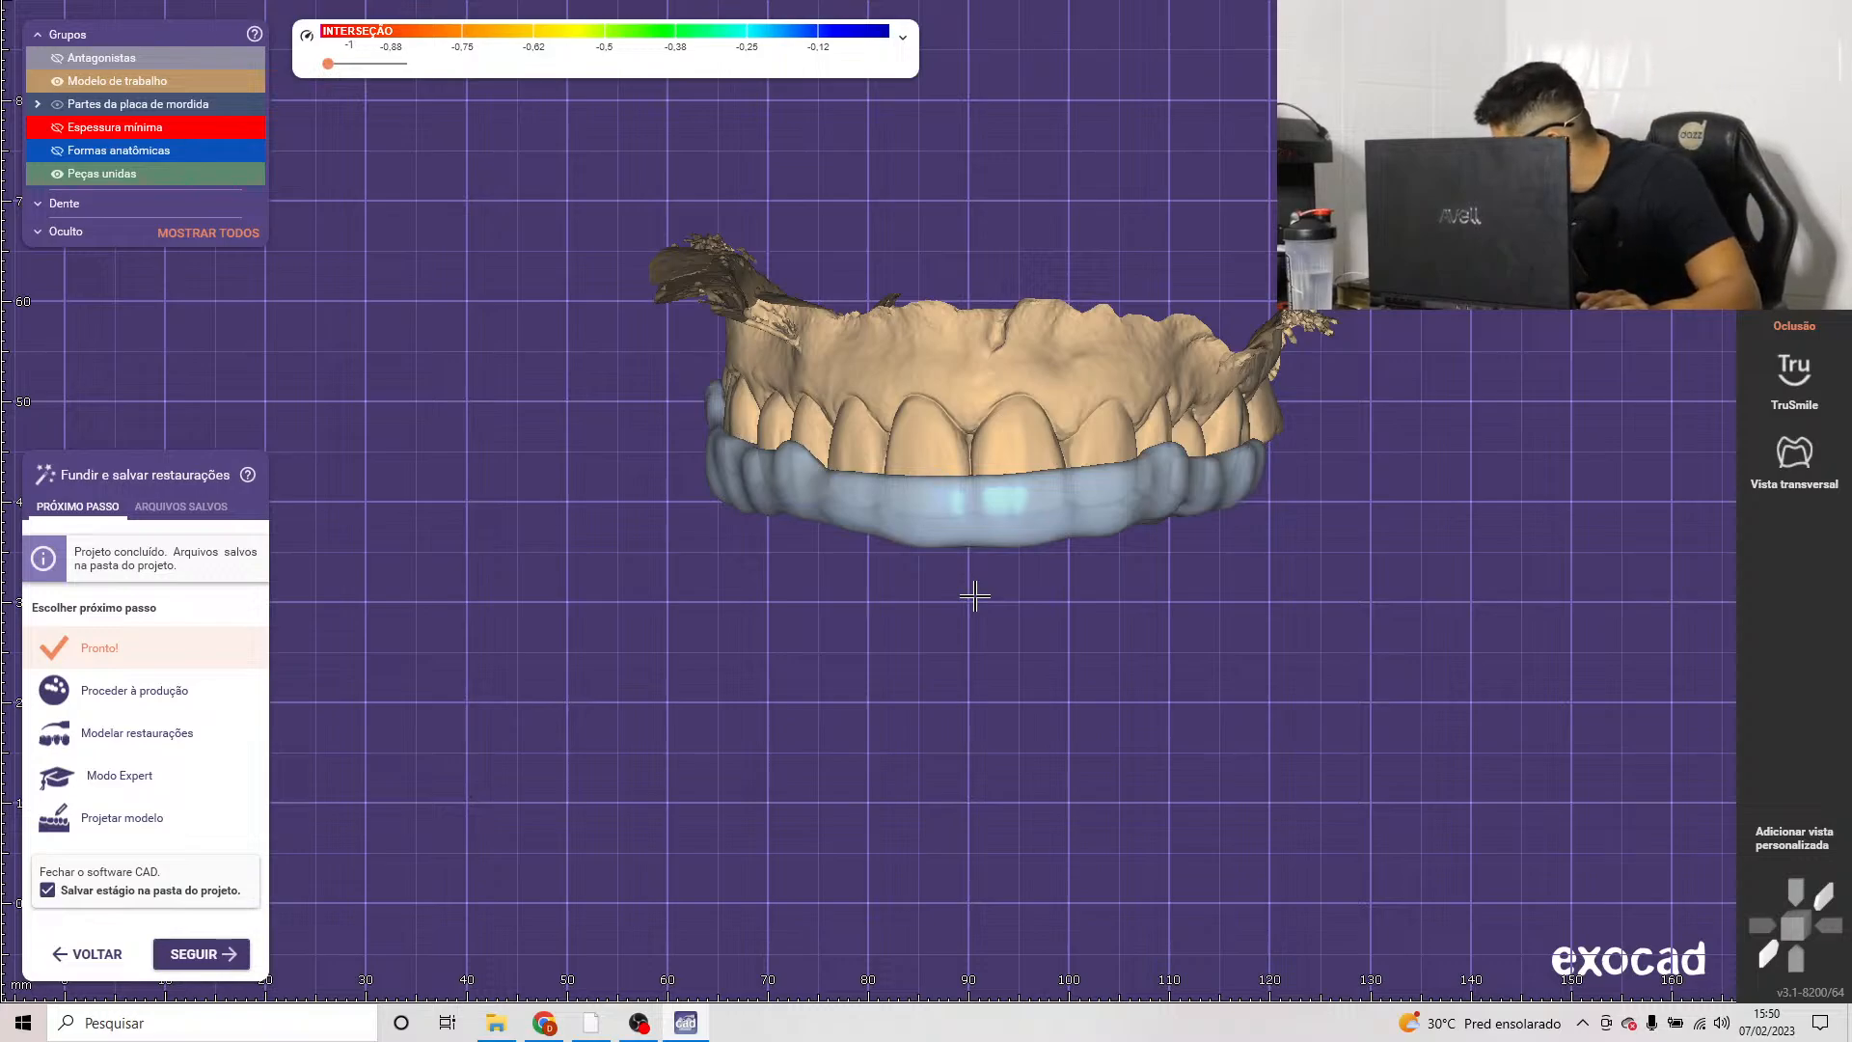
Step: Inspect the splint's labial edge over the incisors and canine, along with its occlusal surface on the same side
{"action": "scroll", "coordinate": [975, 594], "scroll_direction": "up", "scroll_amount": 5}
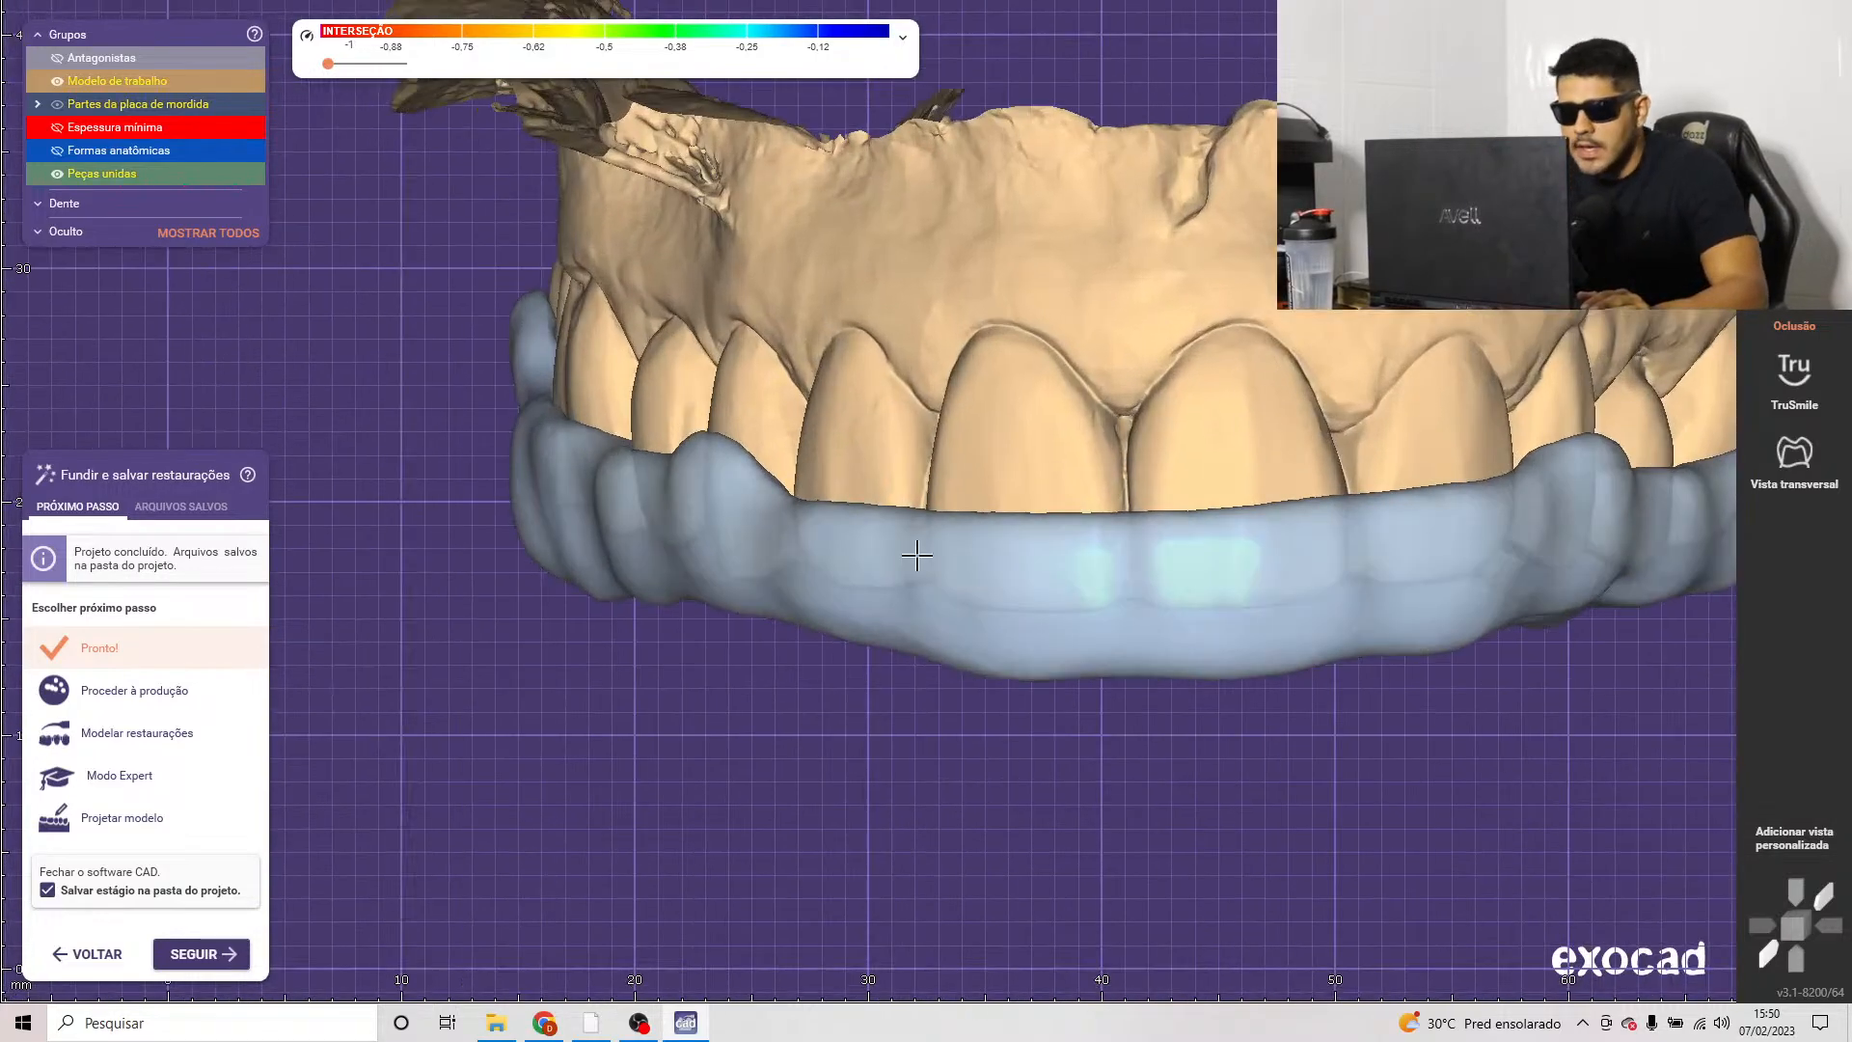
{"action": "scroll", "coordinate": [769, 471], "scroll_direction": "down", "scroll_amount": 5}
{"action": "scroll", "coordinate": [814, 488], "scroll_direction": "up", "scroll_amount": 5}
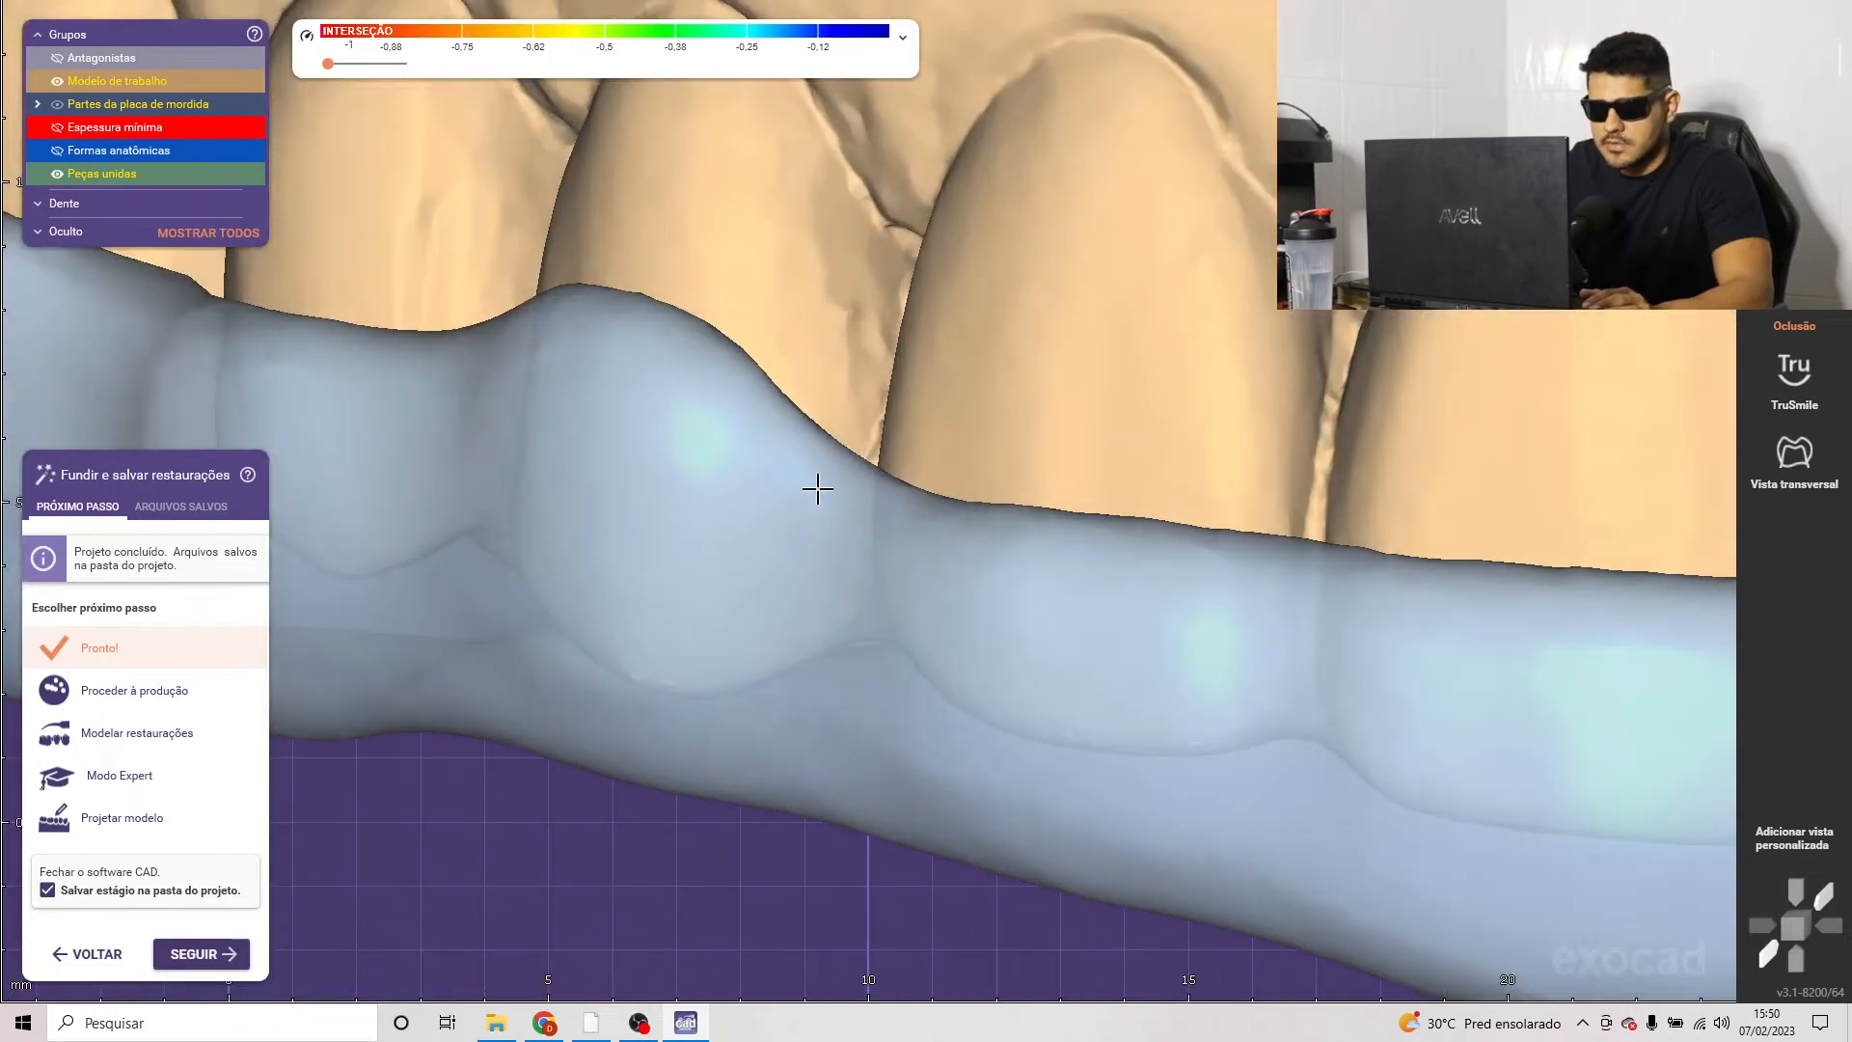
{"action": "scroll", "coordinate": [773, 570], "scroll_direction": "down", "scroll_amount": 4}
{"action": "scroll", "coordinate": [833, 521], "scroll_direction": "up", "scroll_amount": 3}
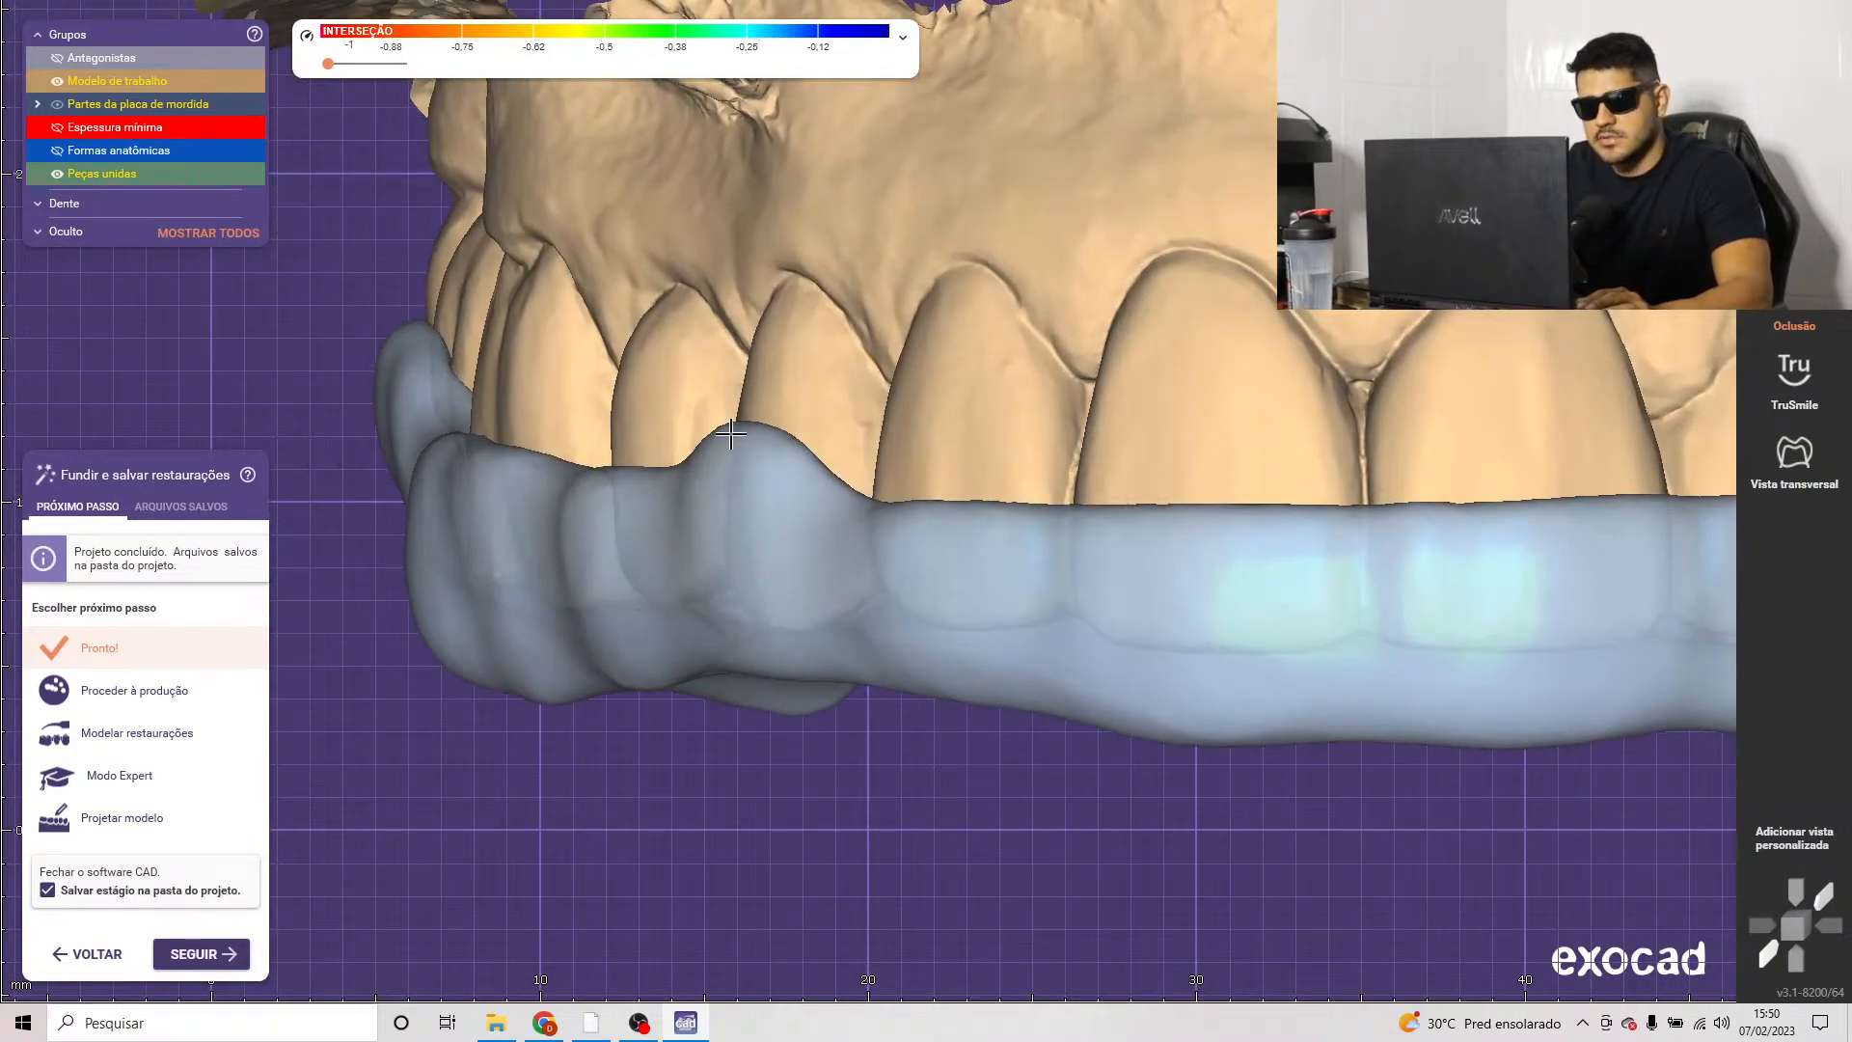
{"action": "scroll", "coordinate": [793, 456], "scroll_direction": "down", "scroll_amount": 3}
{"action": "right_click_drag", "start_coordinate": [871, 558], "coordinate": [958, 633]}
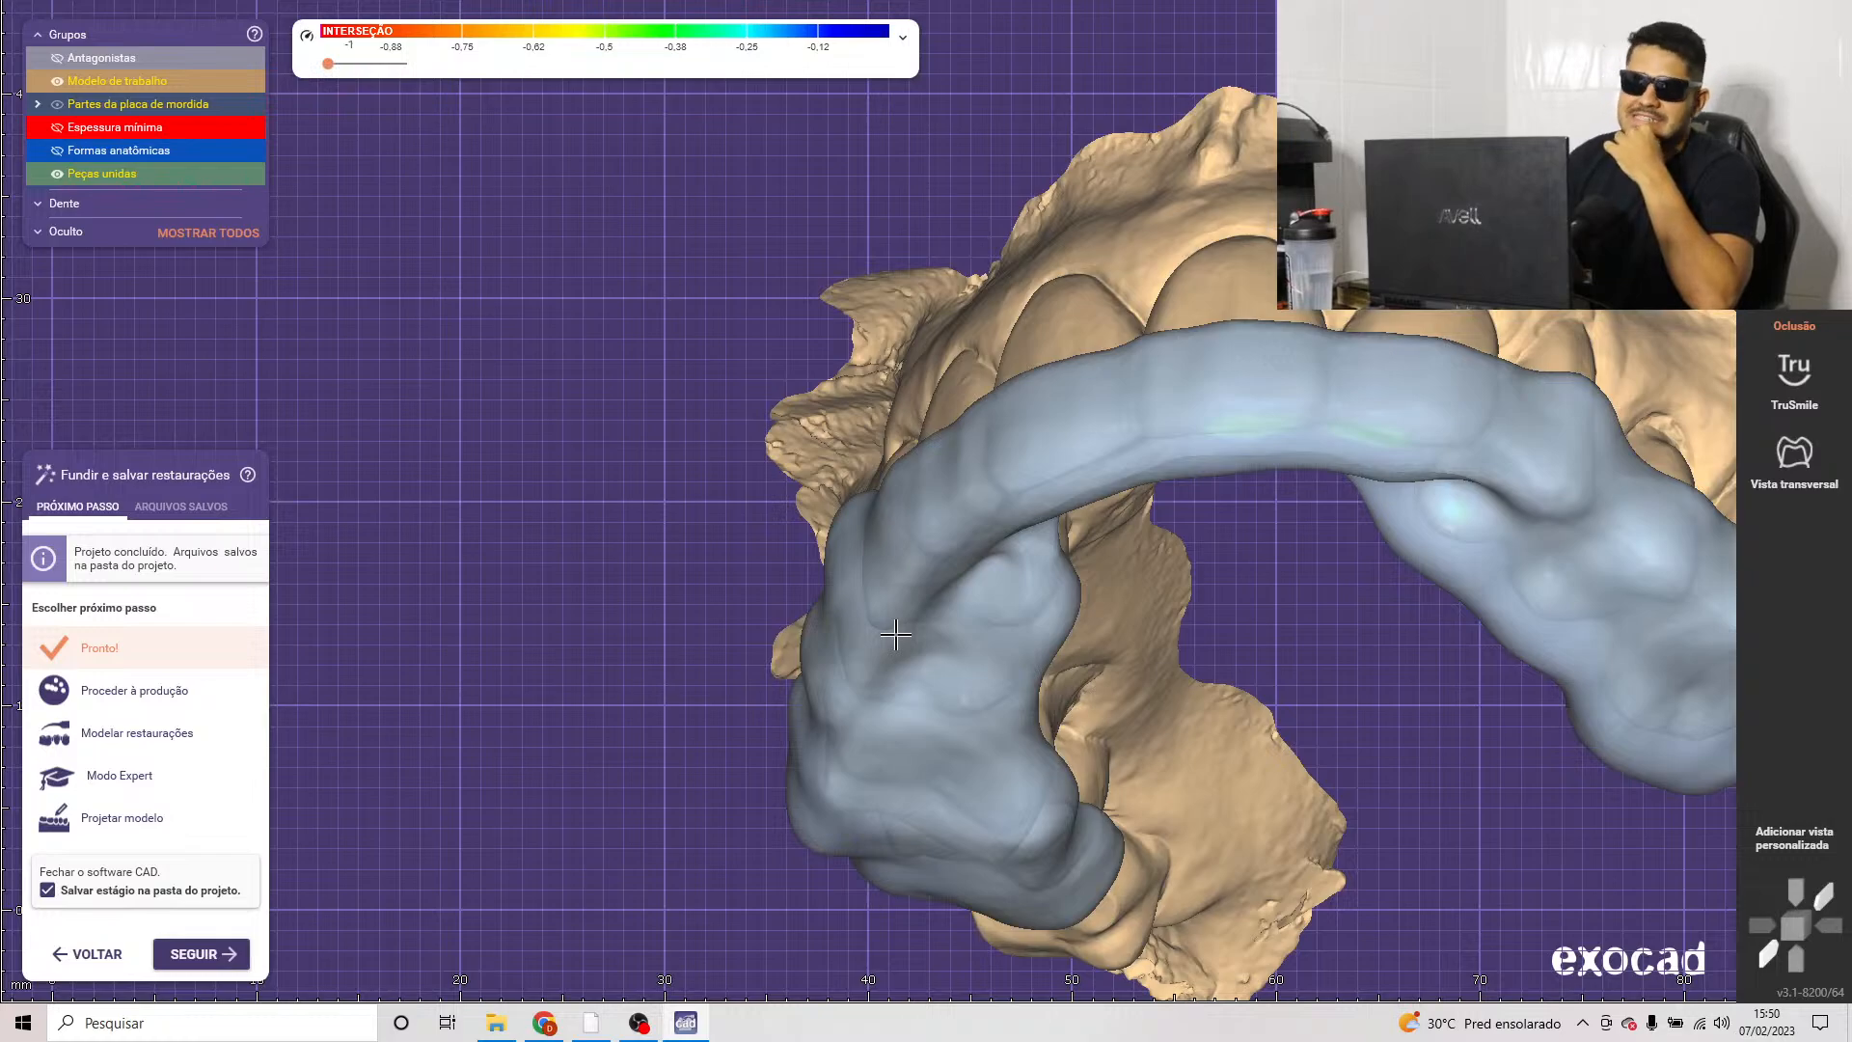
{"action": "right_click_drag", "start_coordinate": [994, 647], "coordinate": [993, 628]}
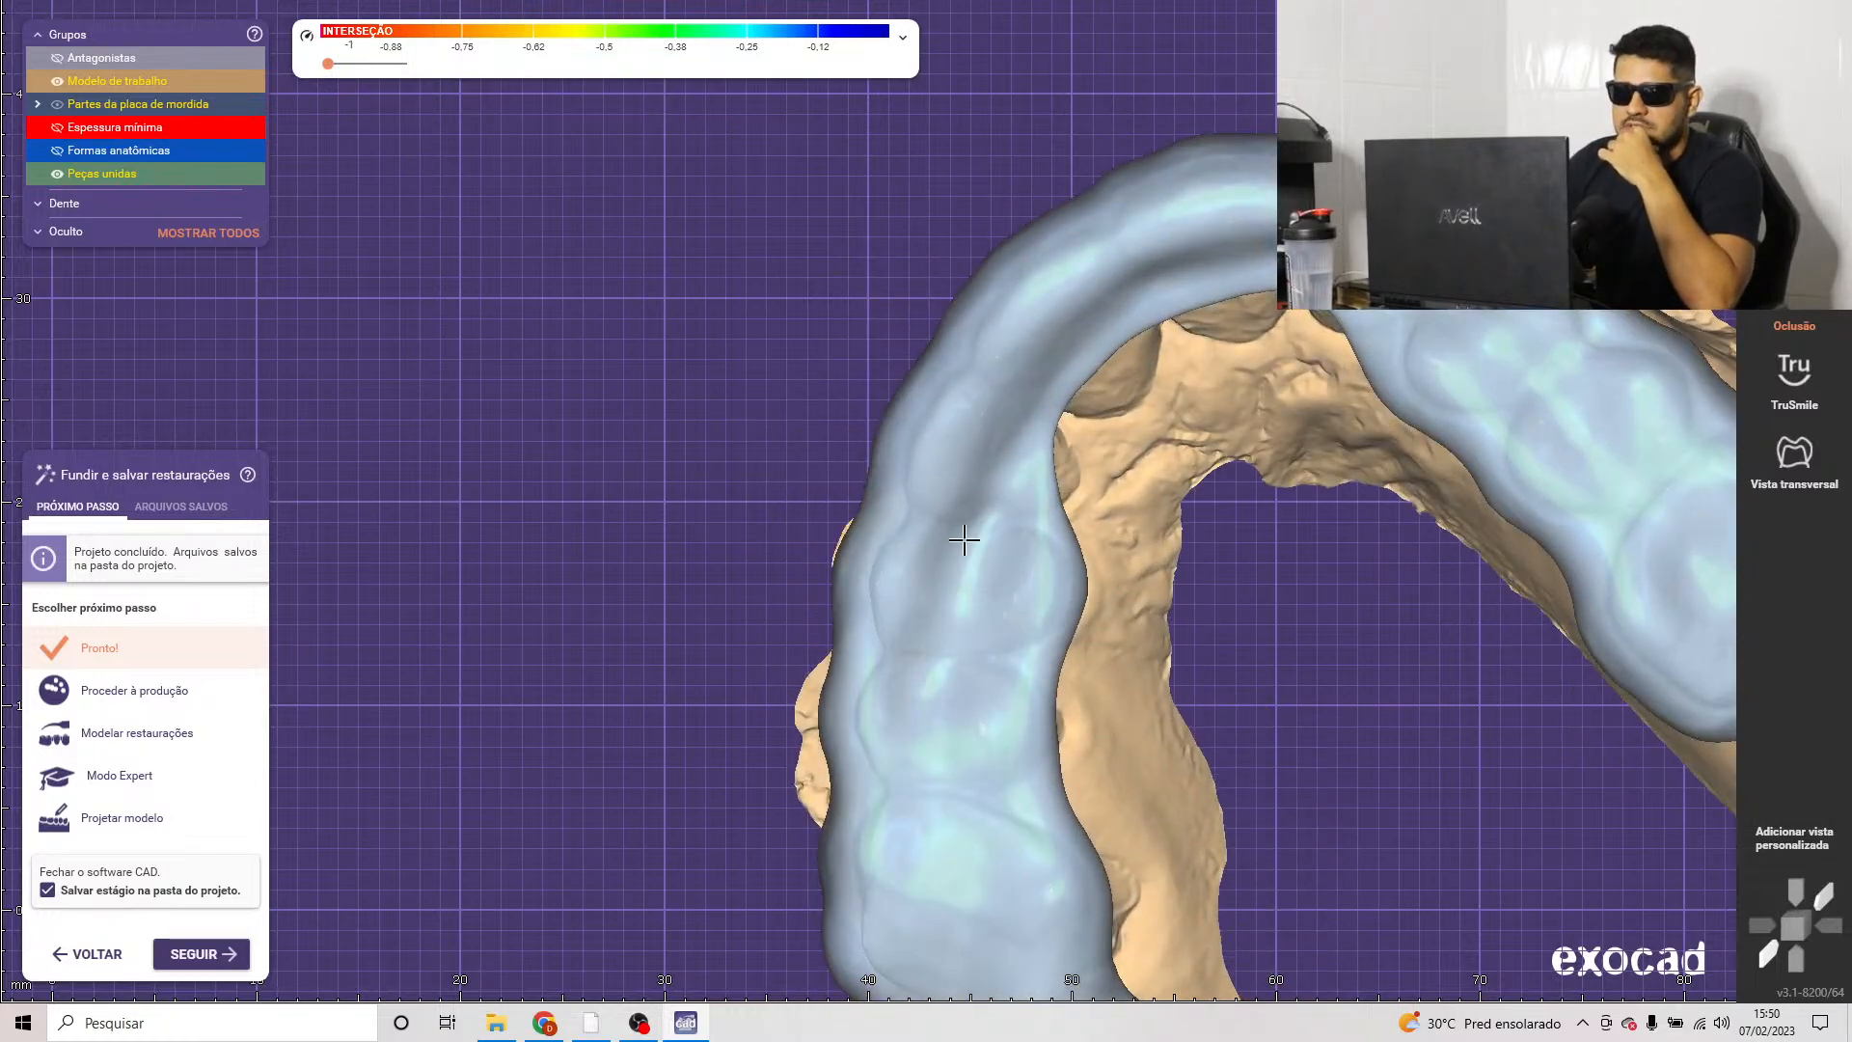
{"action": "mouse_move", "coordinate": [916, 557]}
{"action": "right_mouse_down"}
{"action": "mouse_move", "coordinate": [967, 571]}
{"action": "mouse_move", "coordinate": [959, 591]}
{"action": "mouse_move", "coordinate": [937, 542]}
{"action": "right_mouse_up"}
Step: Check the splint's raised edge at the canine for space against the teeth, viewing it closely from the front and gingival side
{"action": "scroll", "coordinate": [937, 542], "scroll_direction": "up", "scroll_amount": 2}
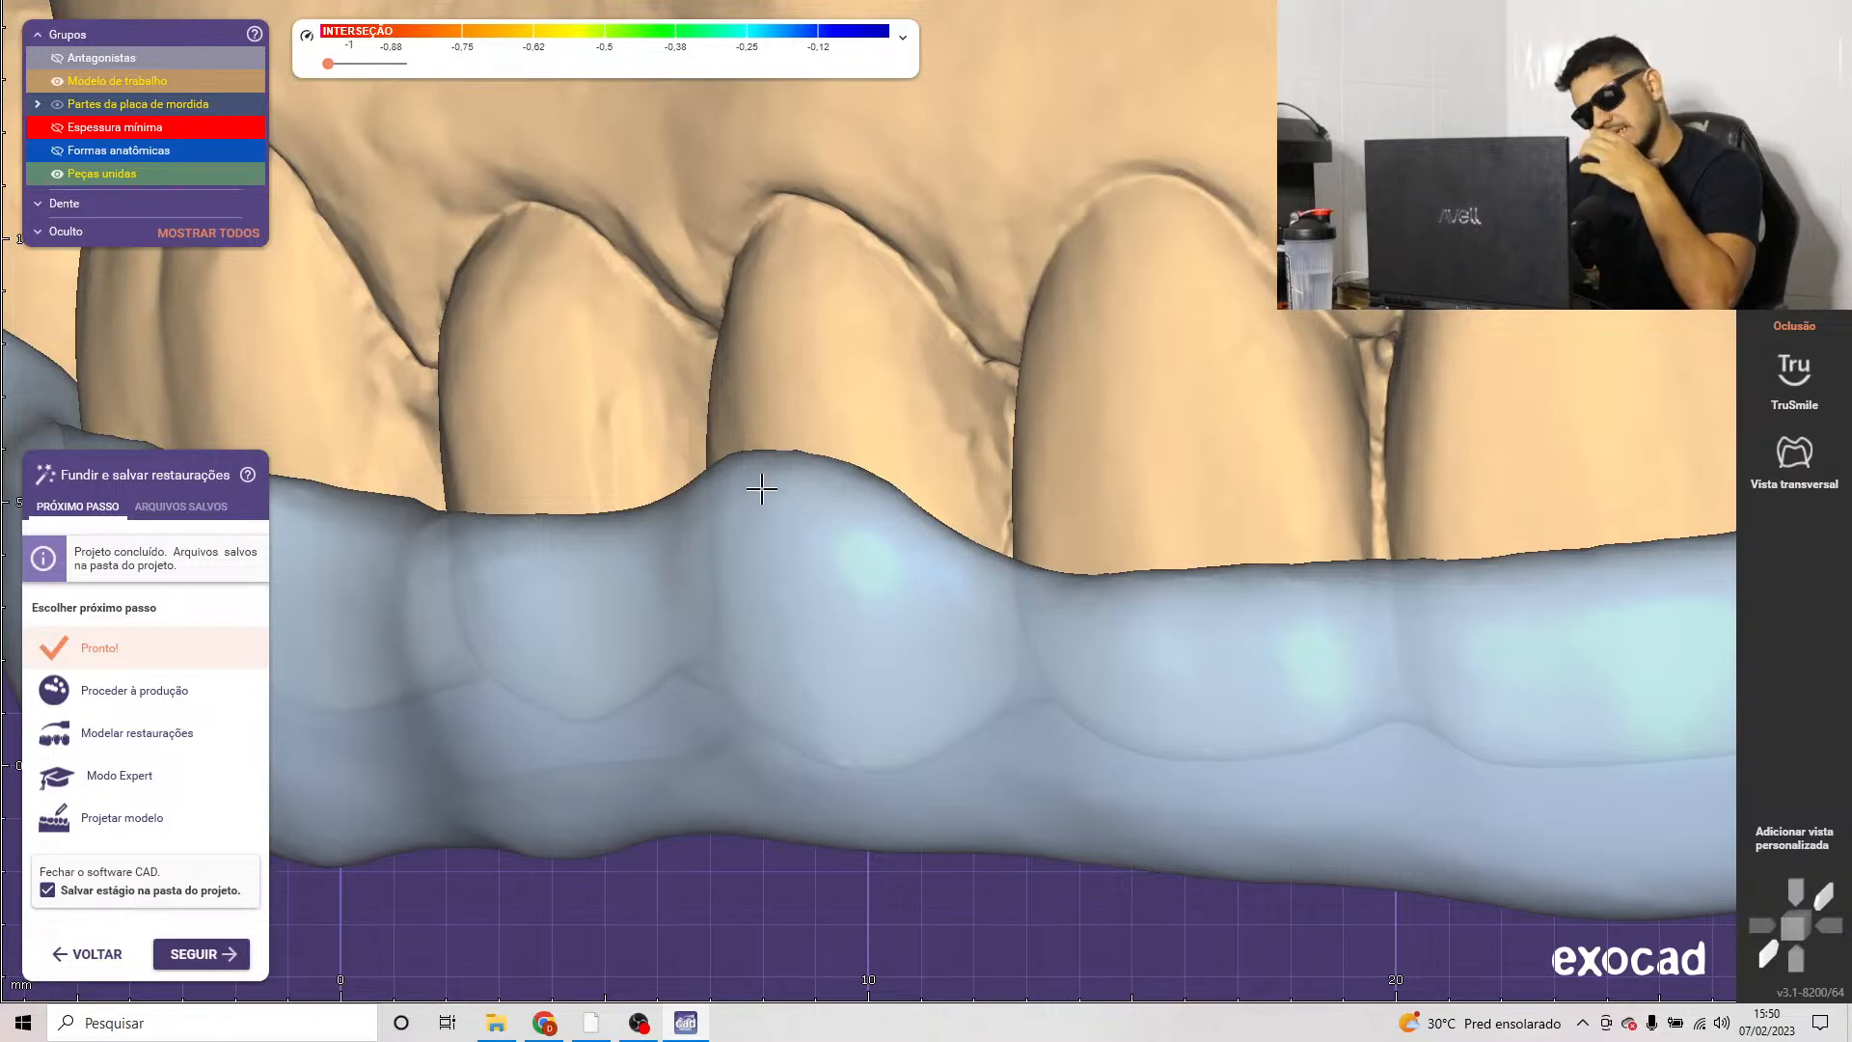
{"action": "right_click_drag", "start_coordinate": [830, 527], "coordinate": [945, 391]}
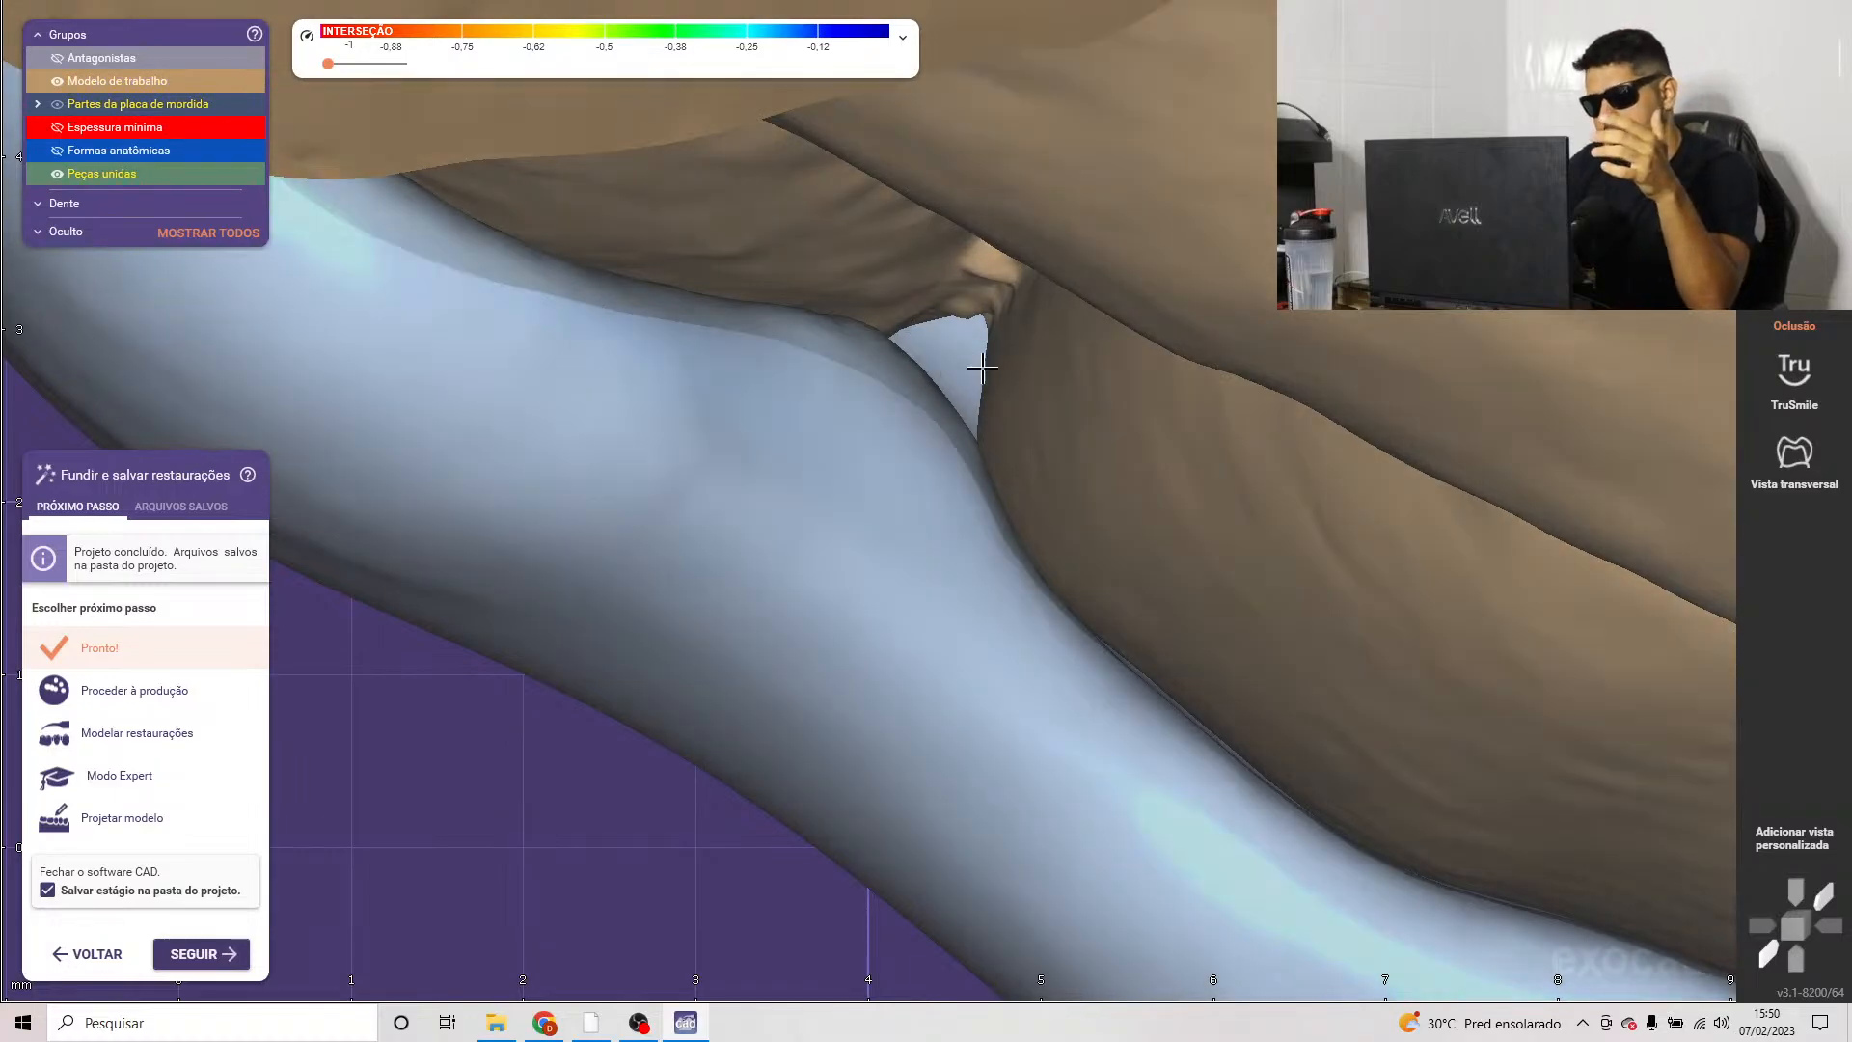
{"action": "scroll", "coordinate": [993, 378], "scroll_direction": "down", "scroll_amount": 5}
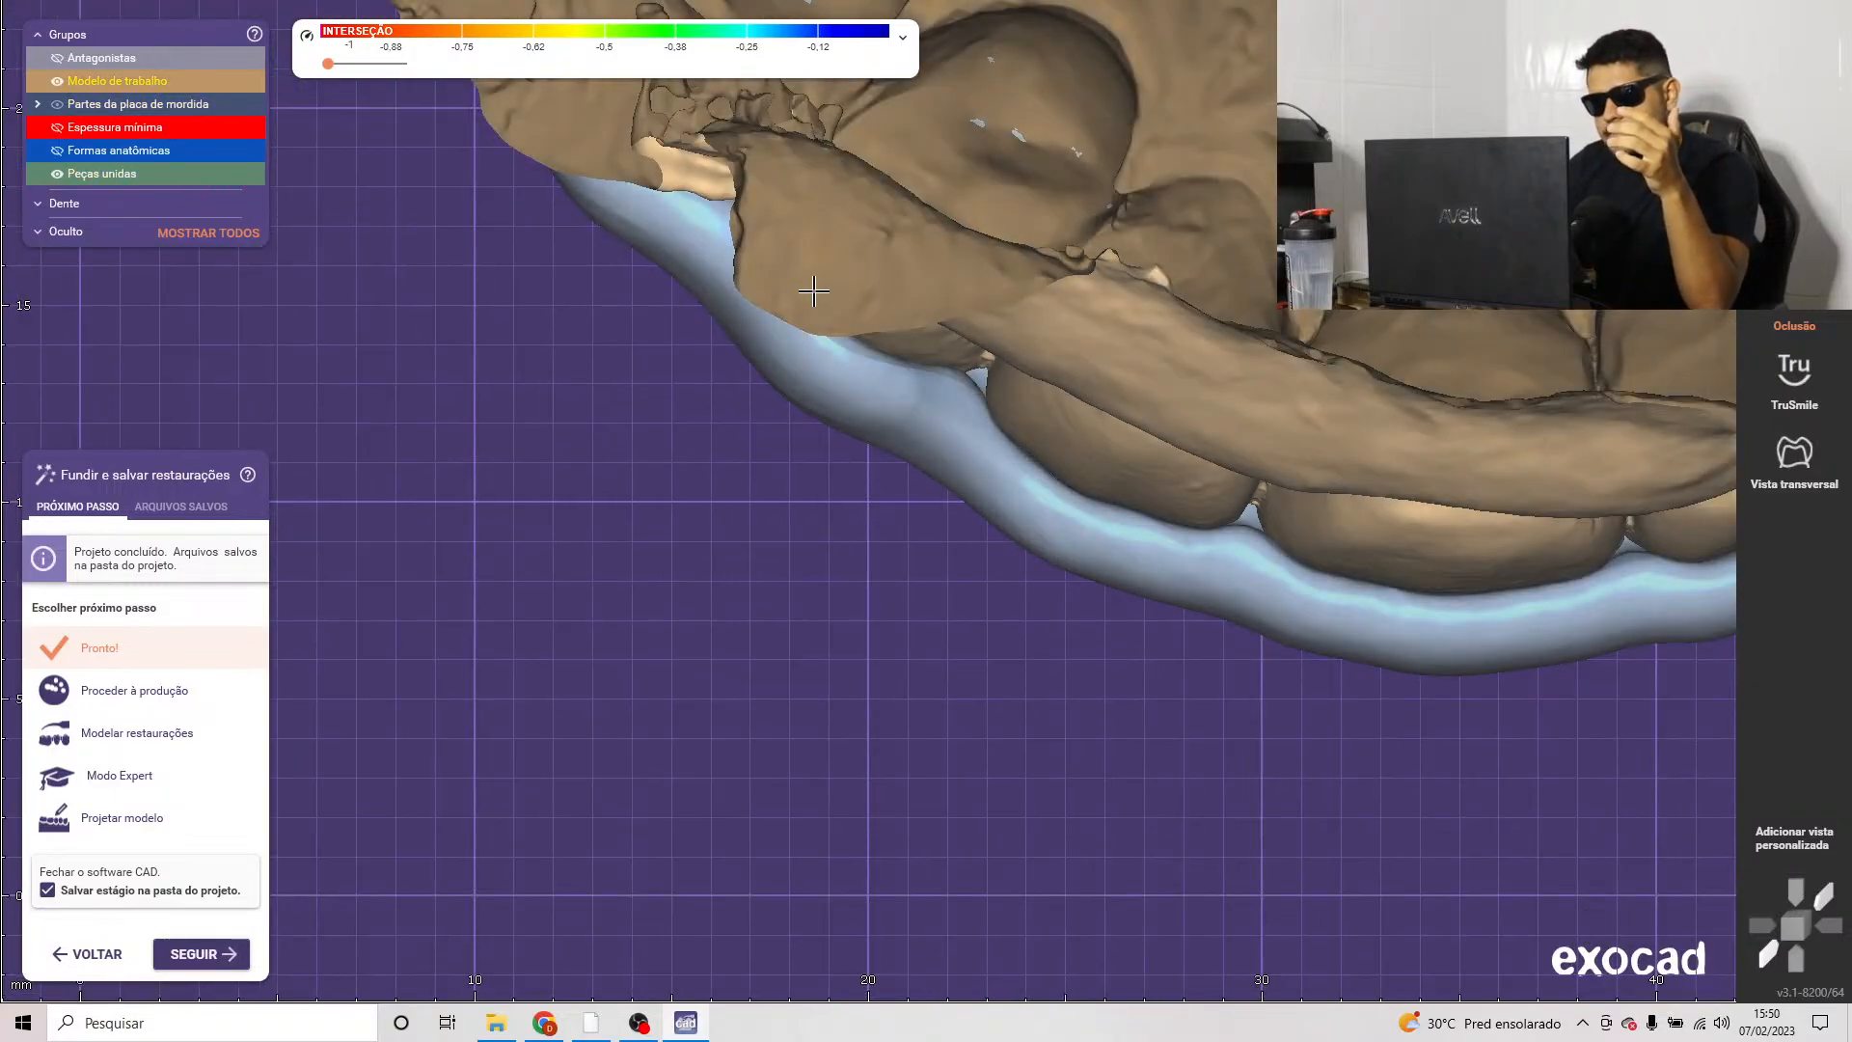
{"action": "scroll", "coordinate": [813, 292], "scroll_direction": "up", "scroll_amount": 5}
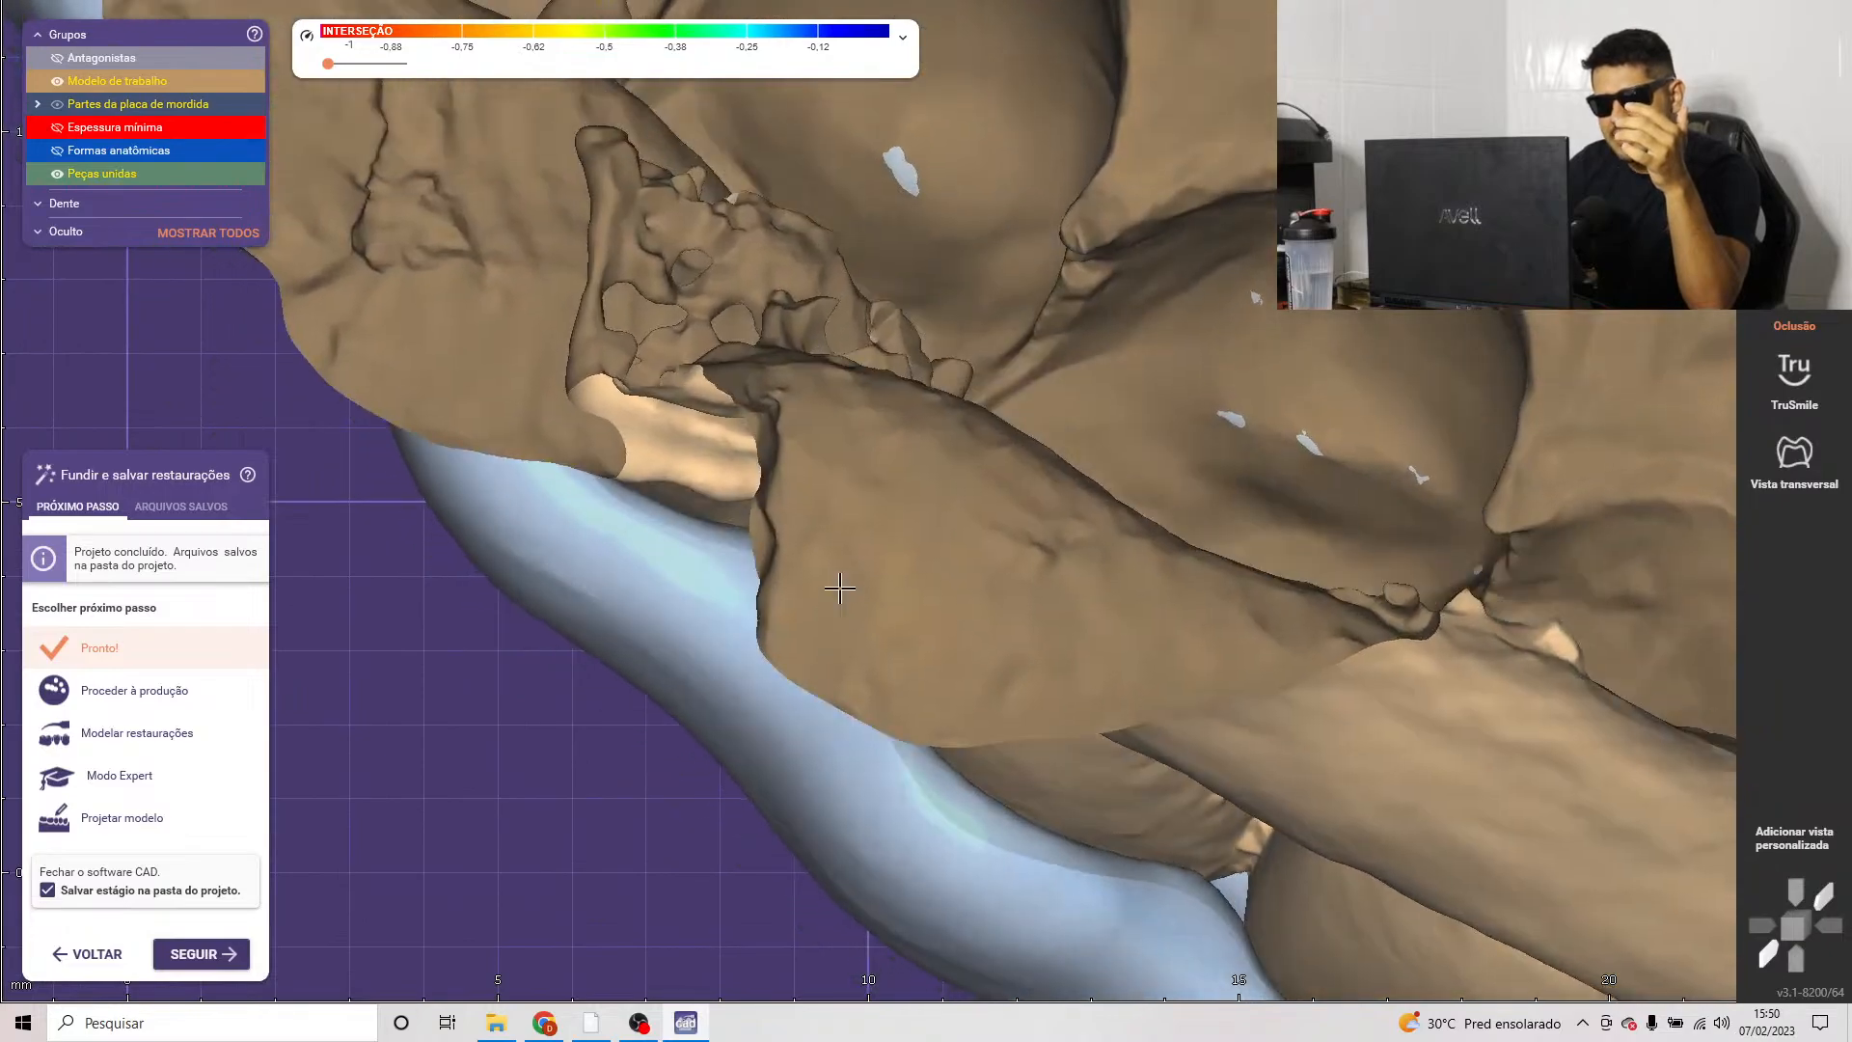
{"action": "scroll", "coordinate": [839, 589], "scroll_direction": "down", "scroll_amount": 5}
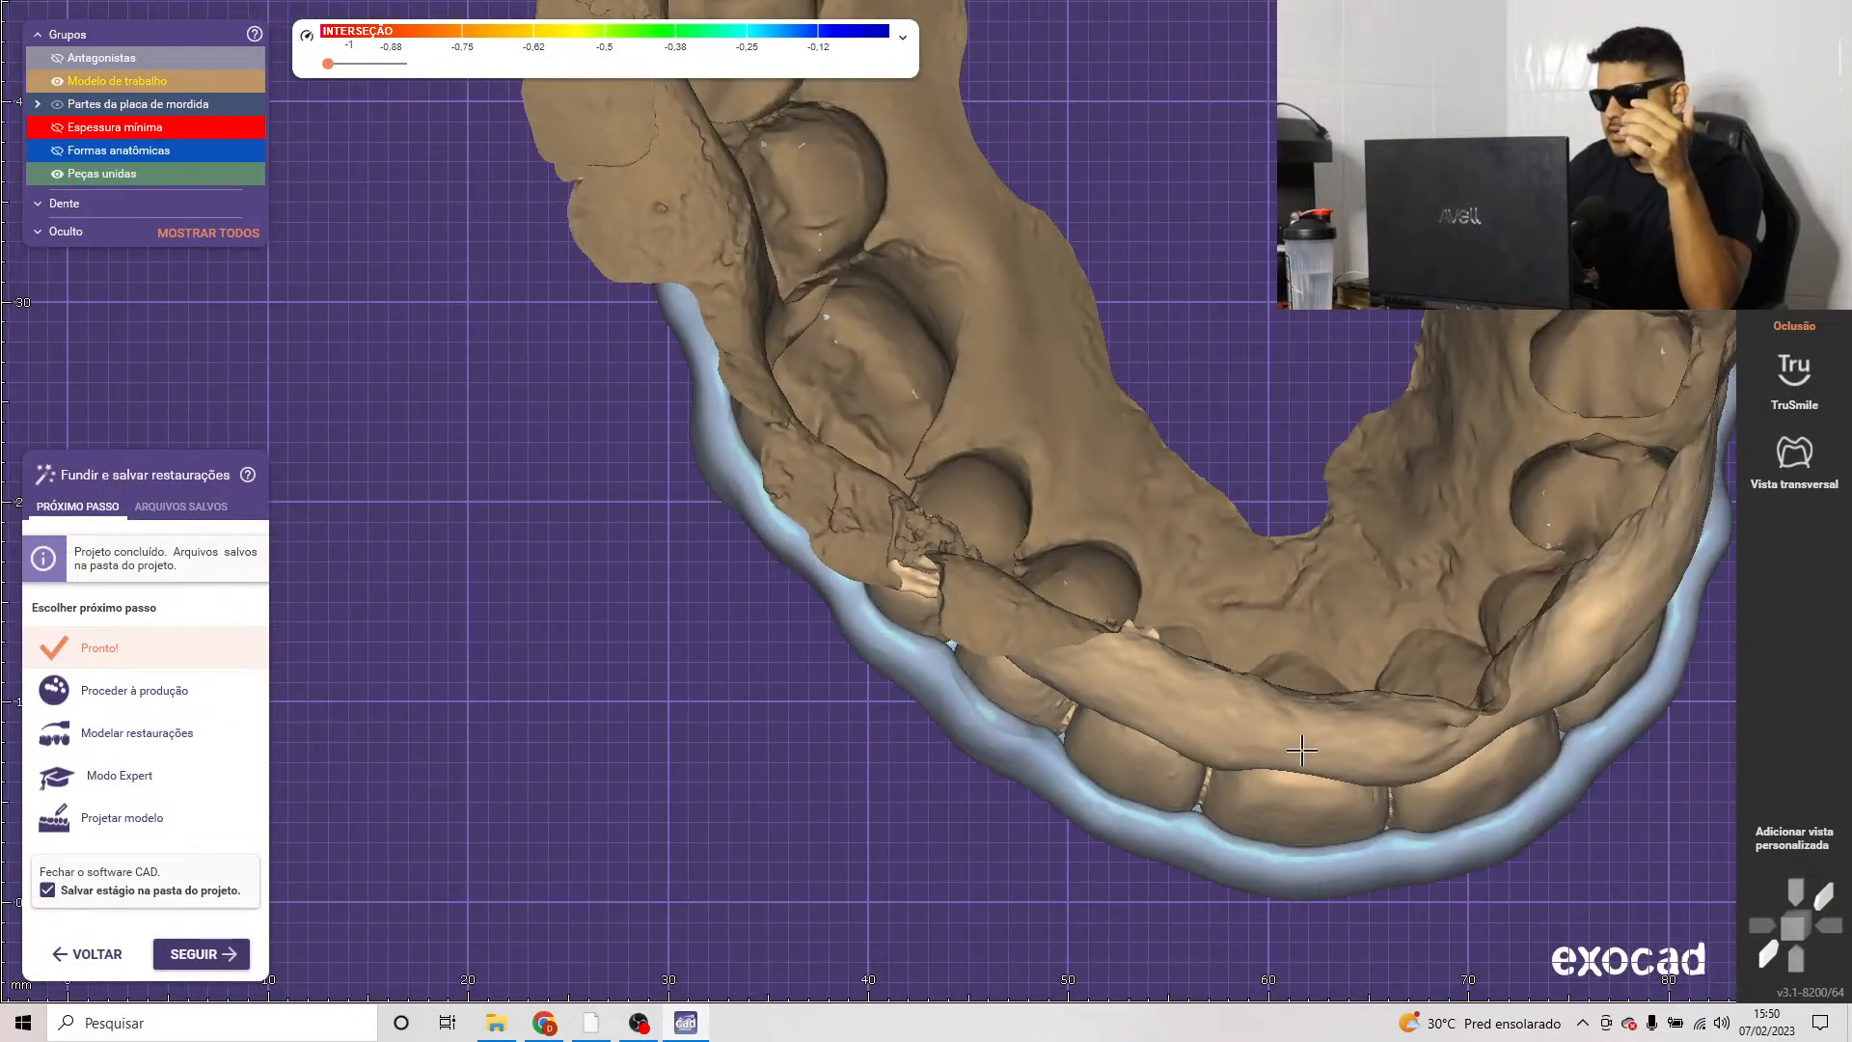
{"action": "scroll", "coordinate": [1302, 750], "scroll_direction": "down", "scroll_amount": 4}
{"action": "right_click_drag", "start_coordinate": [1203, 789], "coordinate": [1058, 818]}
{"action": "middle_click", "coordinate": [1058, 819]}
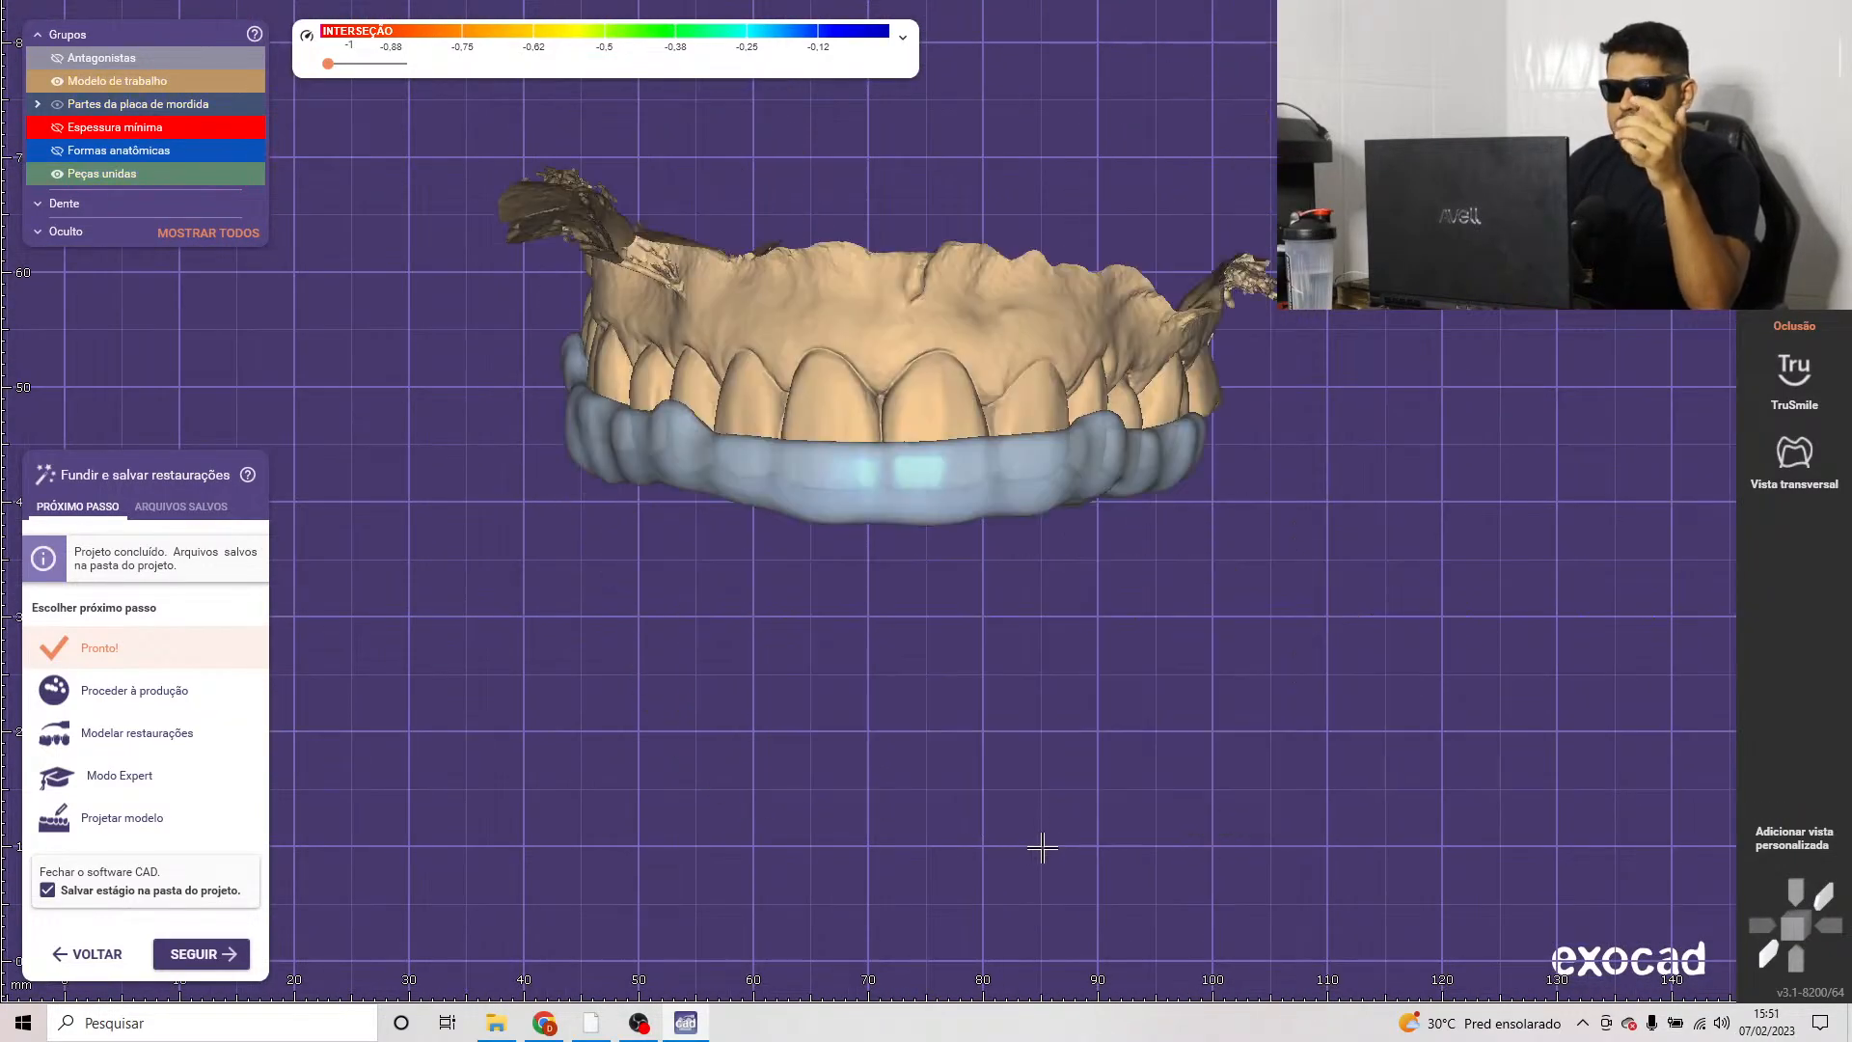